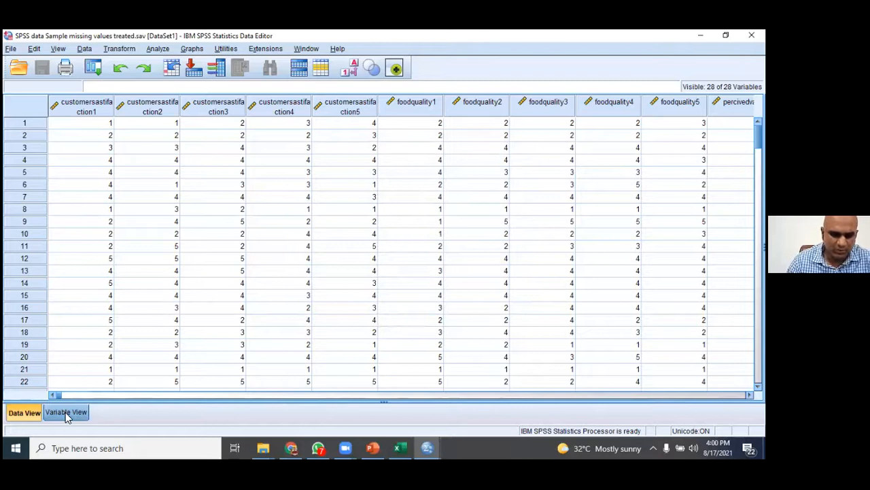
- Look over the variable definitions in Variable View and widen the Name column
scroll(118, 340, down, 3)
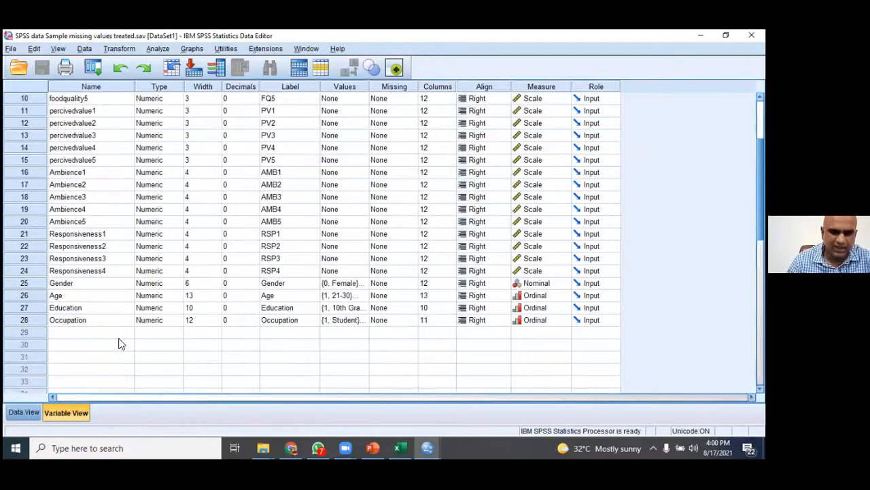
scroll(119, 343, up, 3)
scroll(118, 344, down, 2)
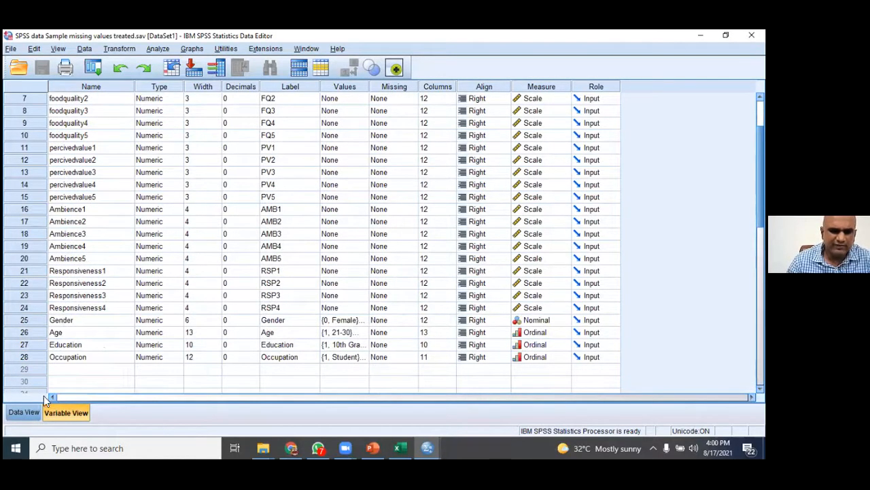
scroll(117, 312, up, 2)
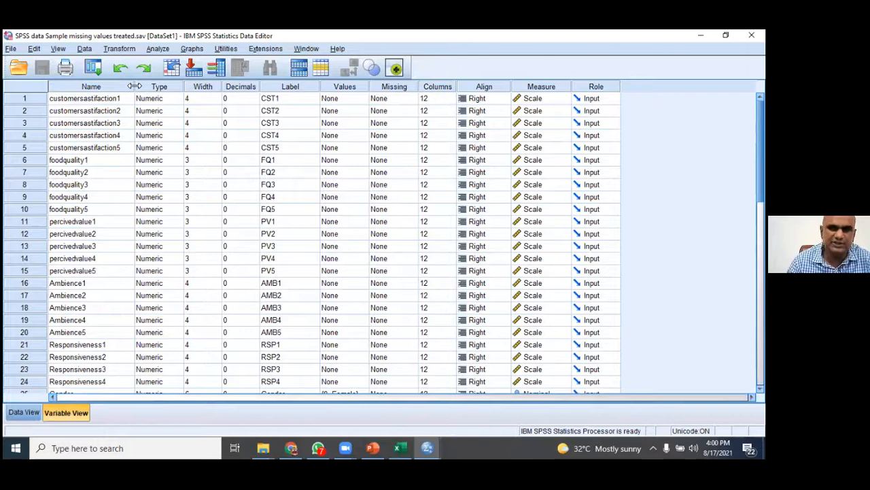
drag(134, 86, 158, 86)
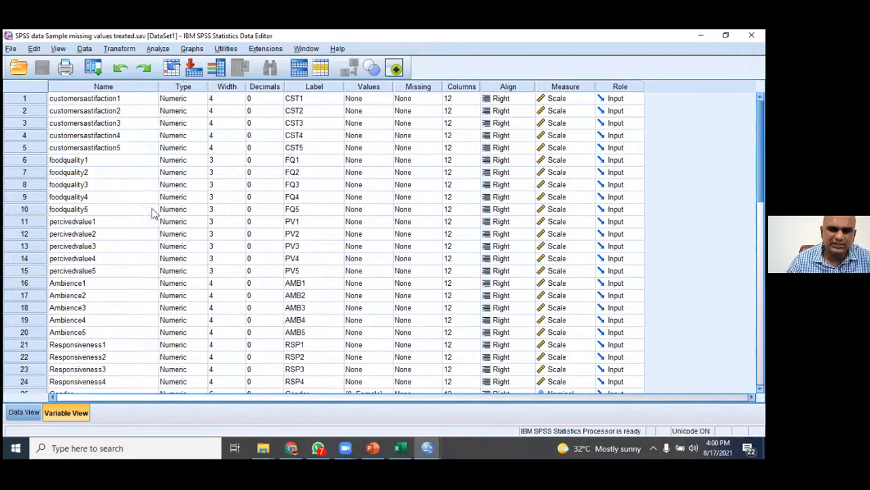
- Examine the five customer satisfaction items, customersastifaction1 to customersastifaction5, in the variable list
click(101, 102)
click(102, 110)
click(108, 124)
click(119, 138)
click(119, 149)
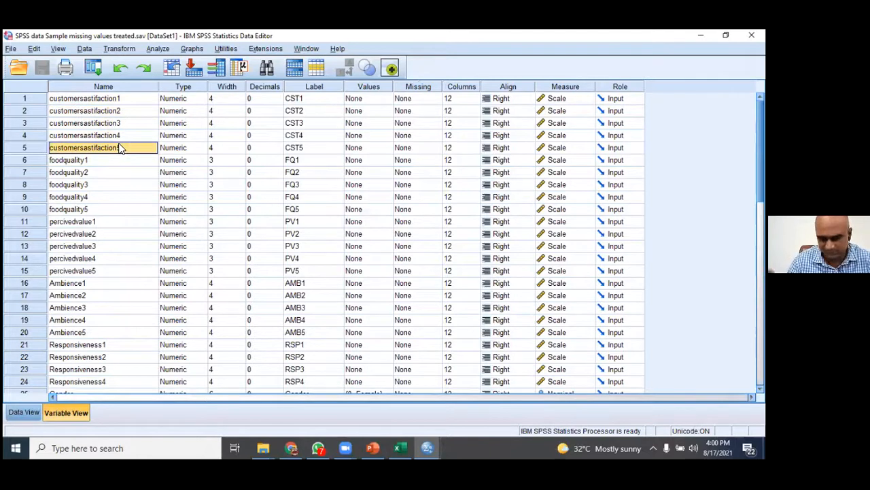
click(121, 102)
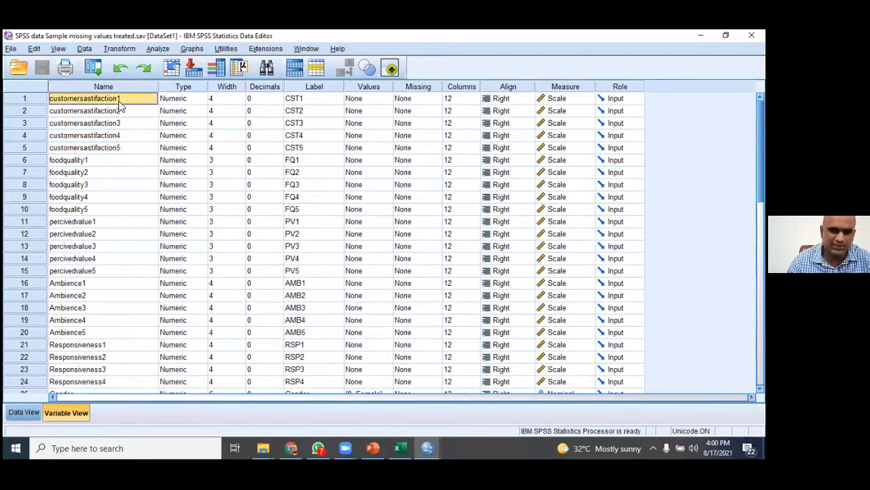
click(123, 111)
click(124, 122)
click(126, 135)
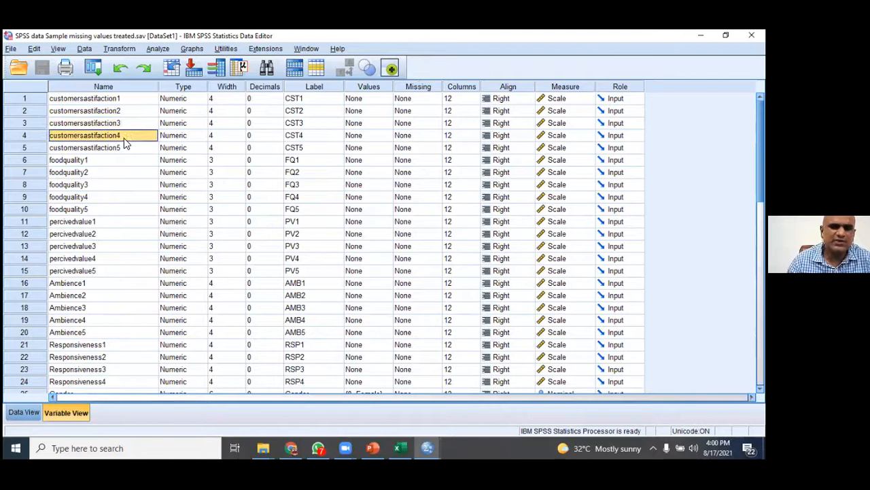
click(114, 153)
click(112, 161)
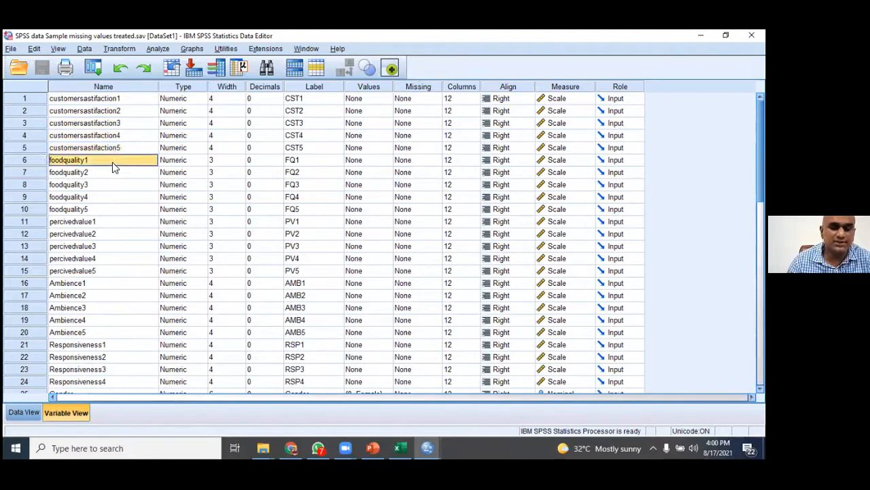
drag(124, 99, 127, 148)
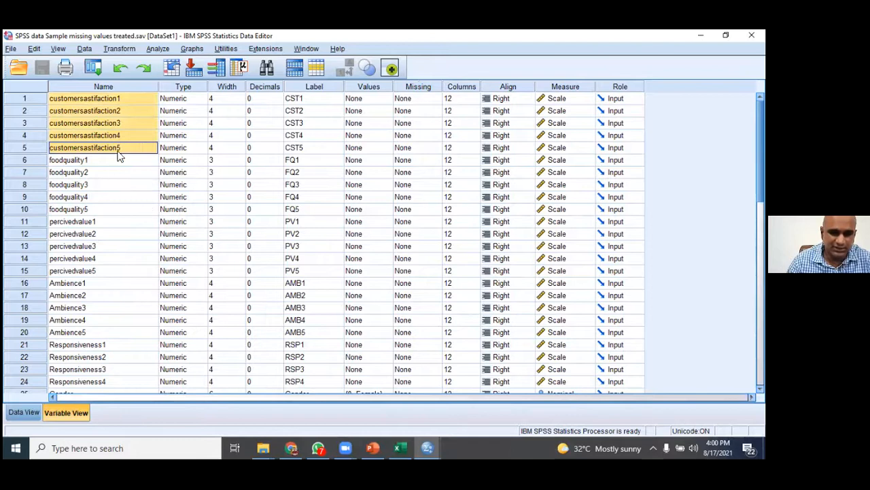
- View the responses in Data View and return to the variable definitions
click(32, 412)
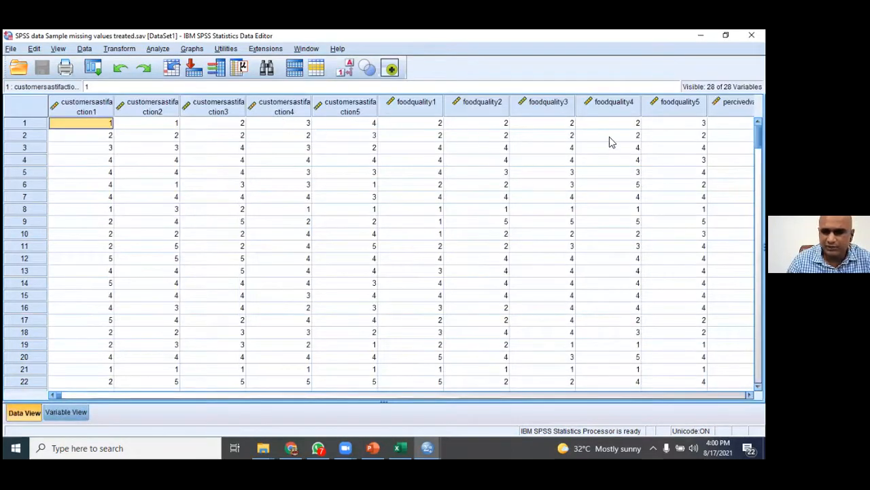
click(67, 412)
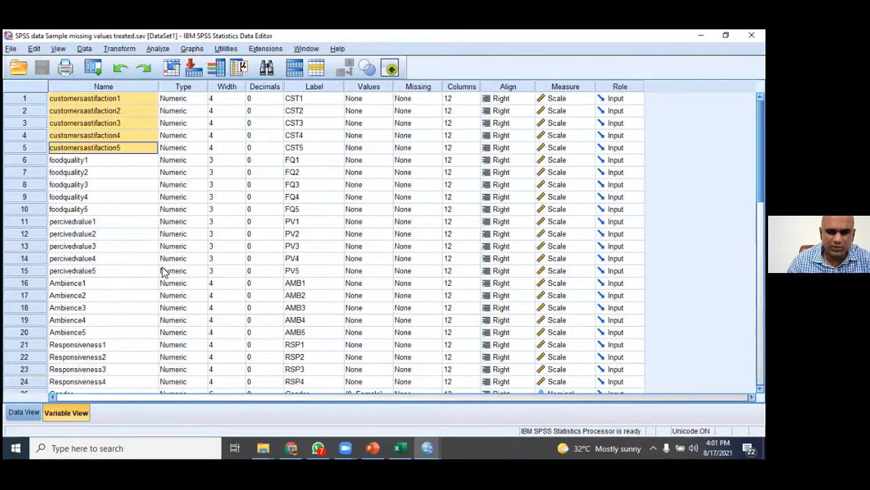
scroll(164, 272, down, 2)
scroll(163, 272, up, 2)
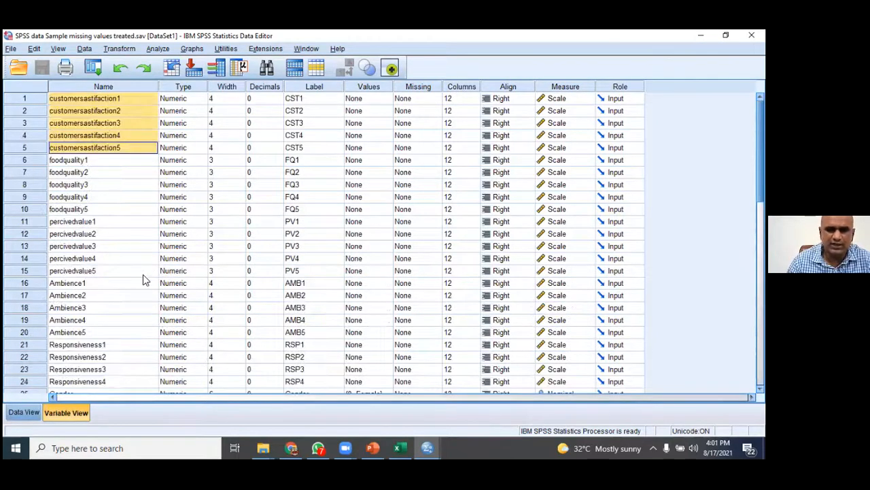
click(143, 264)
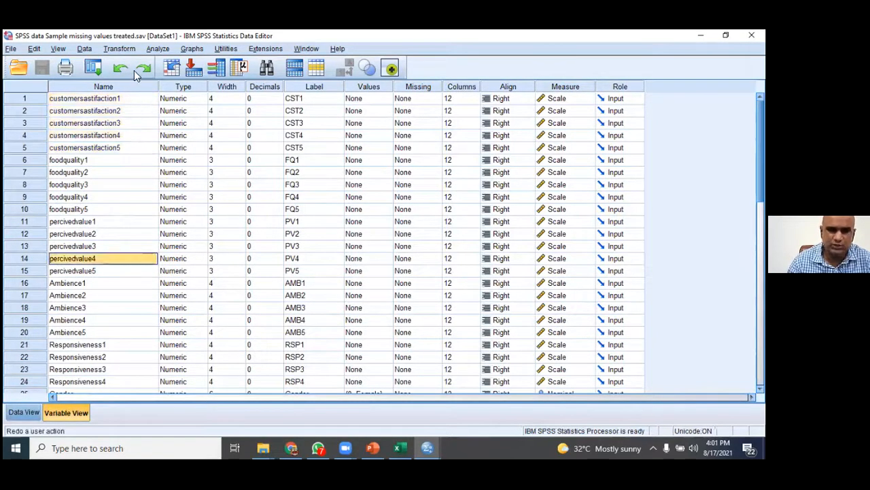
click(121, 49)
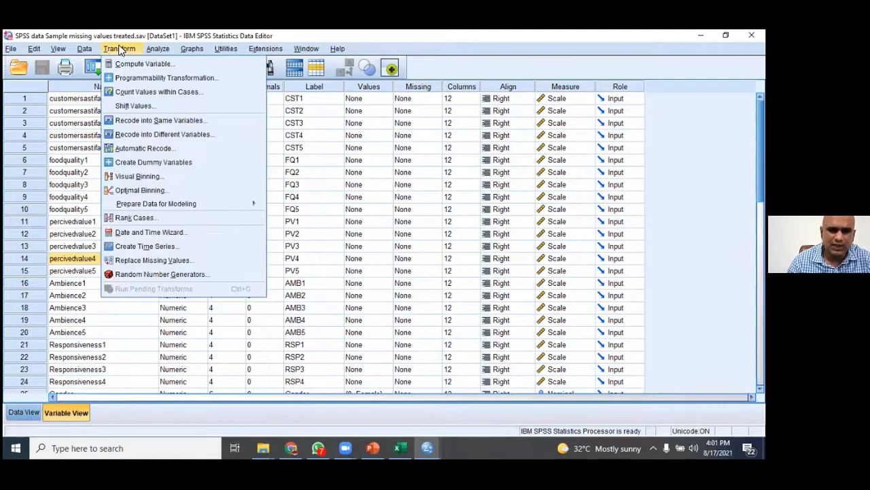
click(320, 172)
- Examine how the variable list is grouped into constructs, comparing the customer satisfaction and food quality items with the remaining variables
drag(144, 104, 140, 150)
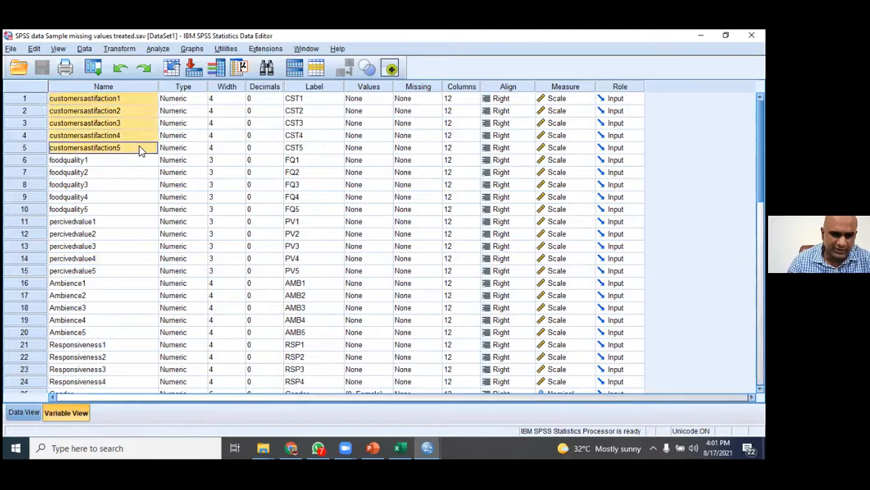
click(133, 100)
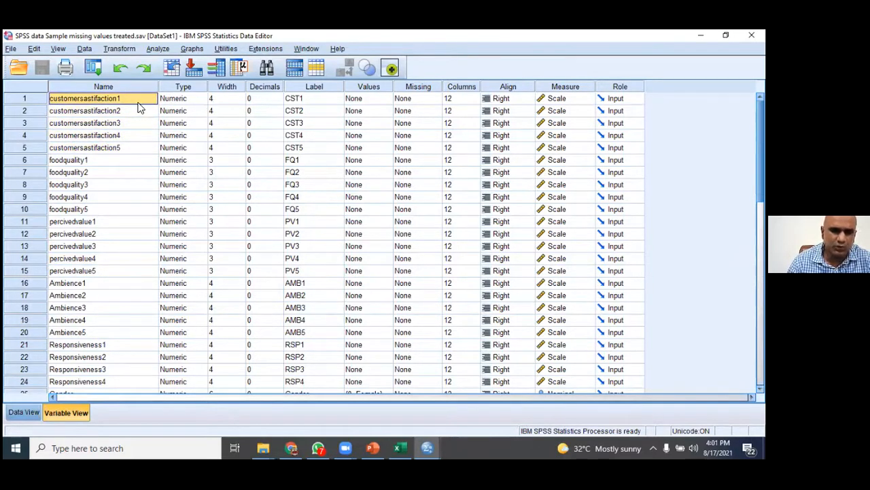
click(135, 112)
click(134, 121)
drag(138, 99, 131, 146)
click(119, 162)
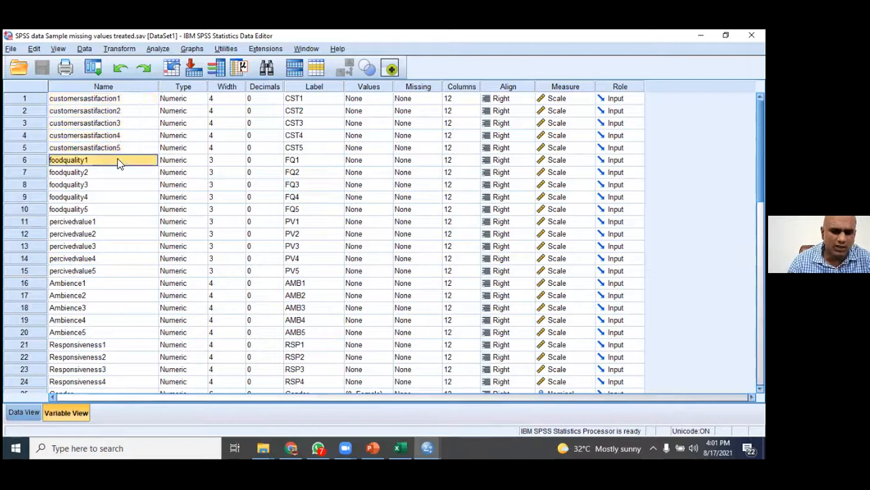
click(129, 100)
drag(129, 99, 117, 209)
click(114, 164)
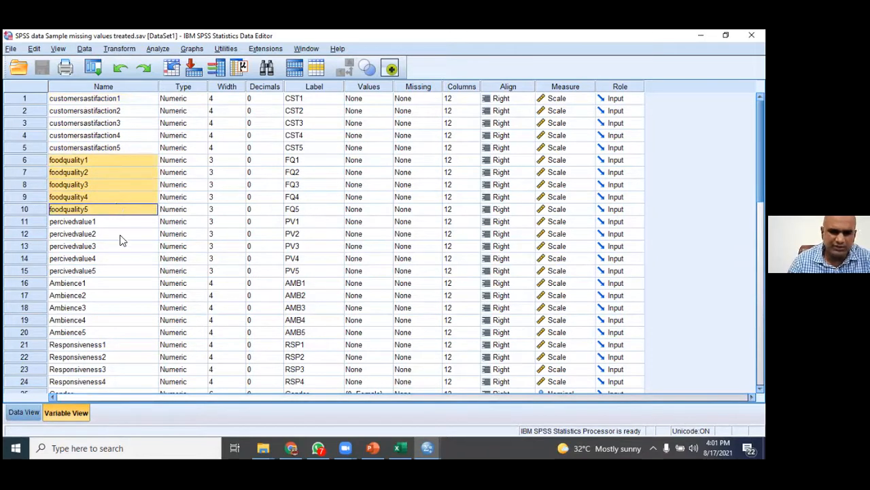
scroll(182, 285, down, 3)
scroll(182, 284, up, 3)
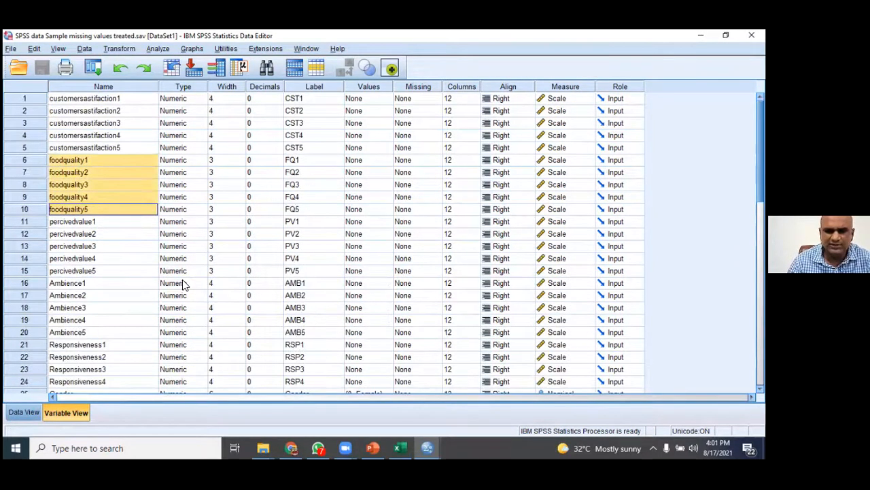
click(140, 297)
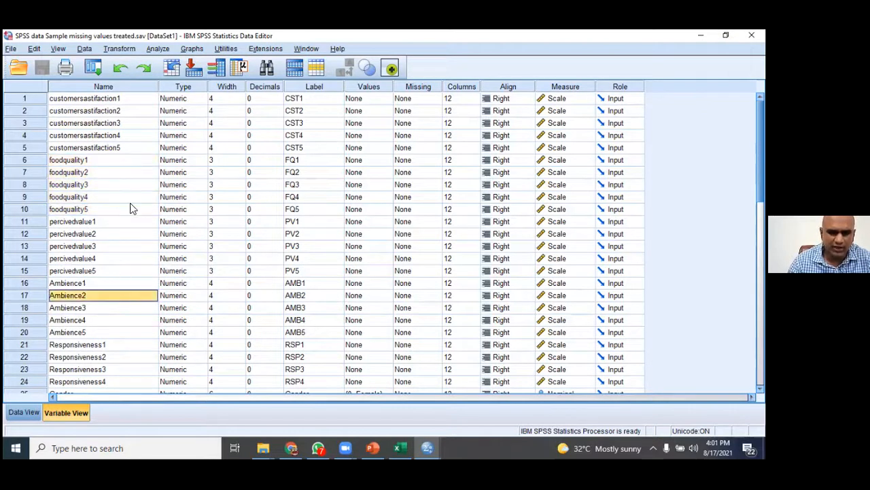
scroll(146, 237, down, 3)
scroll(134, 248, up, 1)
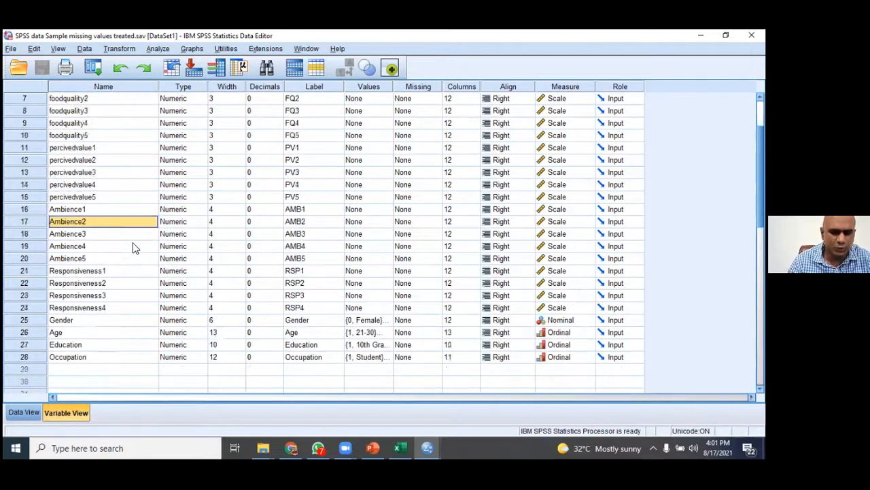
scroll(133, 245, up, 2)
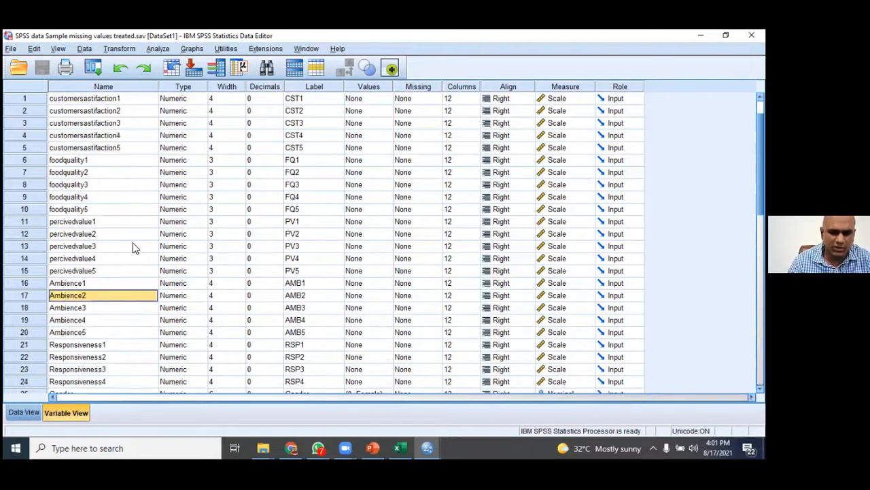
- Start a Compute Variable transformation and name the target variable CS_M
click(119, 49)
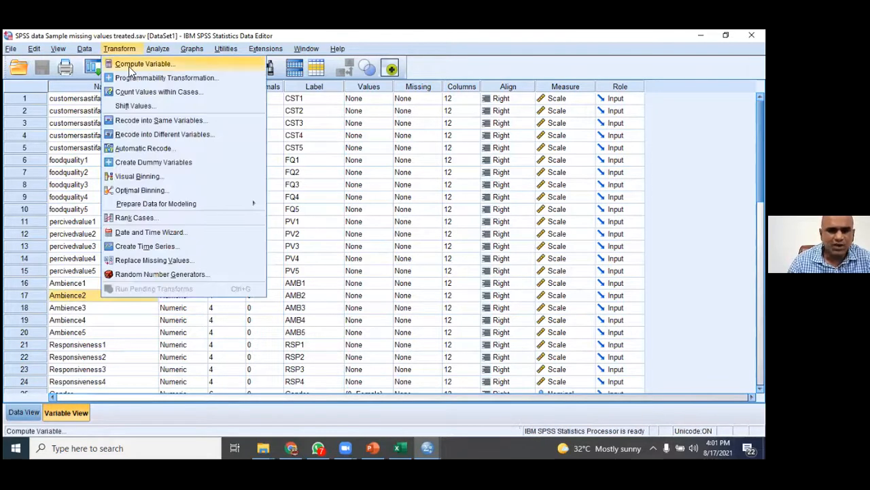
click(131, 65)
drag(338, 83, 266, 43)
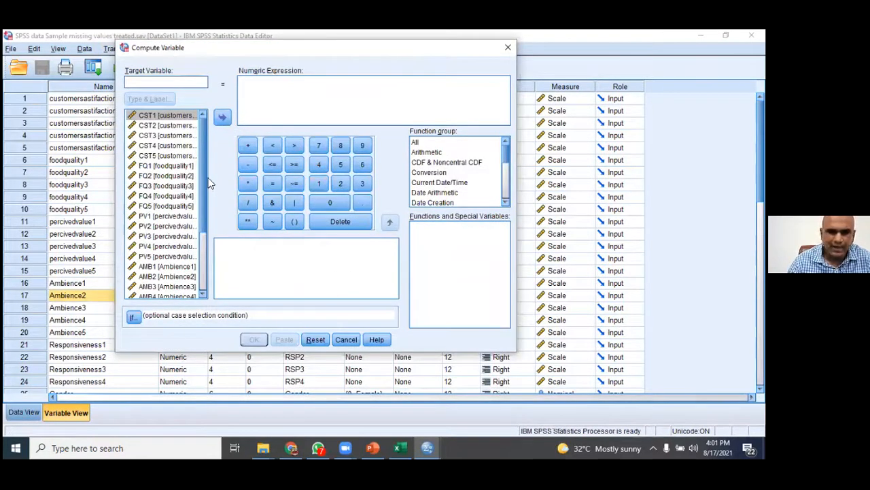
drag(506, 155, 508, 123)
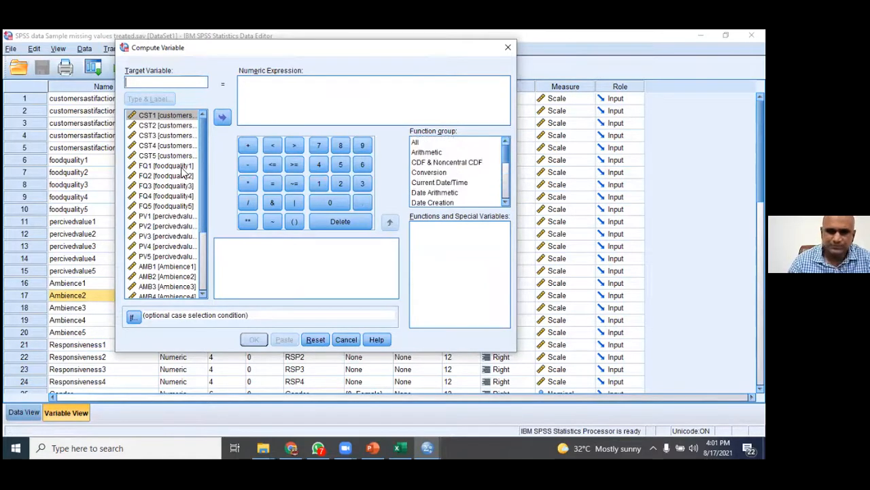
click(176, 84)
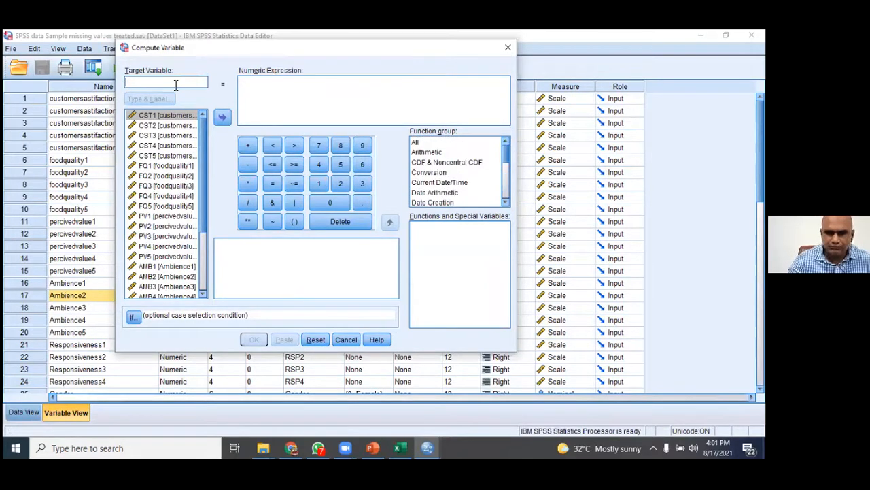
text(CS_)
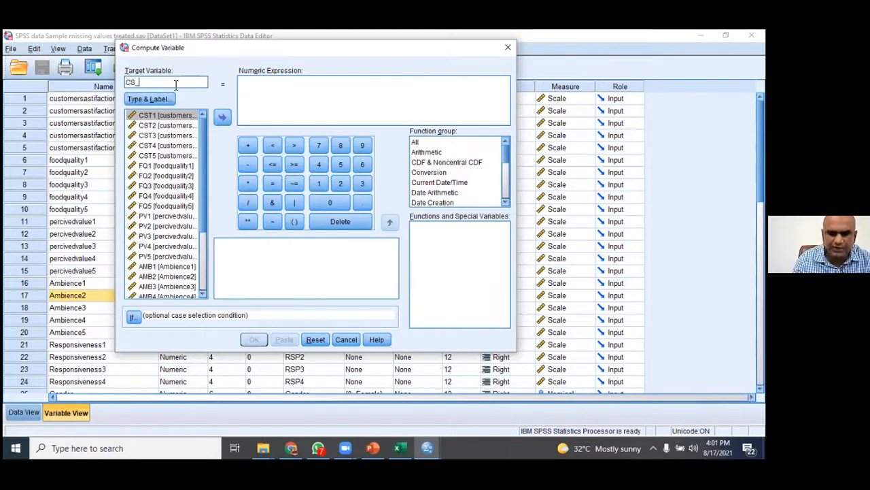
text(m)
drag(175, 84, 111, 72)
click(171, 87)
key(BackSpace)
key(BackSpace)
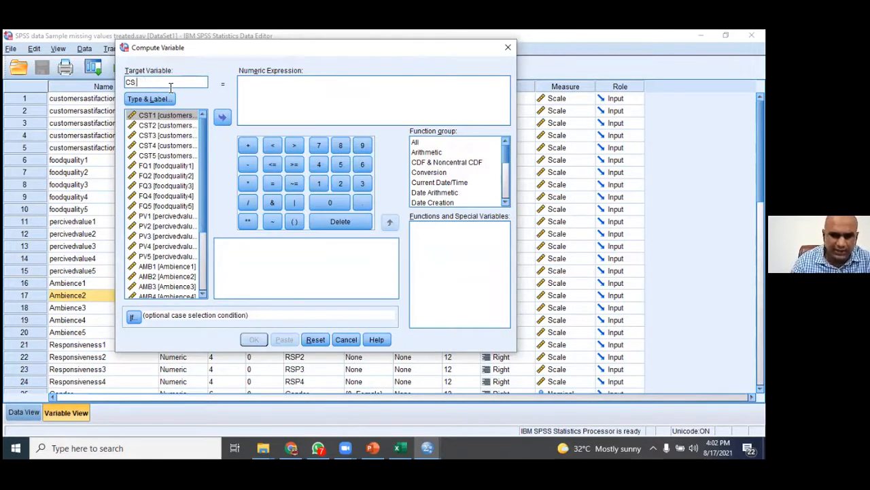
text(m)
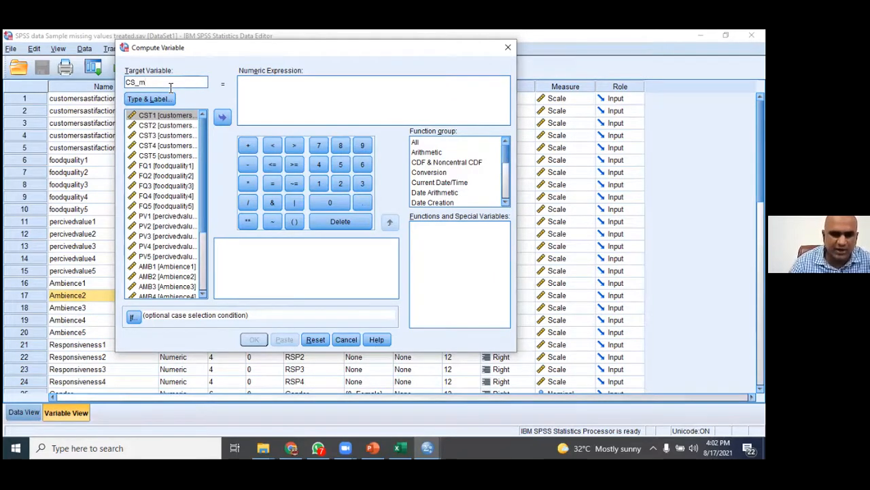
key(BackSpace)
text(M)
- List the functions of the Statistical function group for use in the numeric expression
click(279, 85)
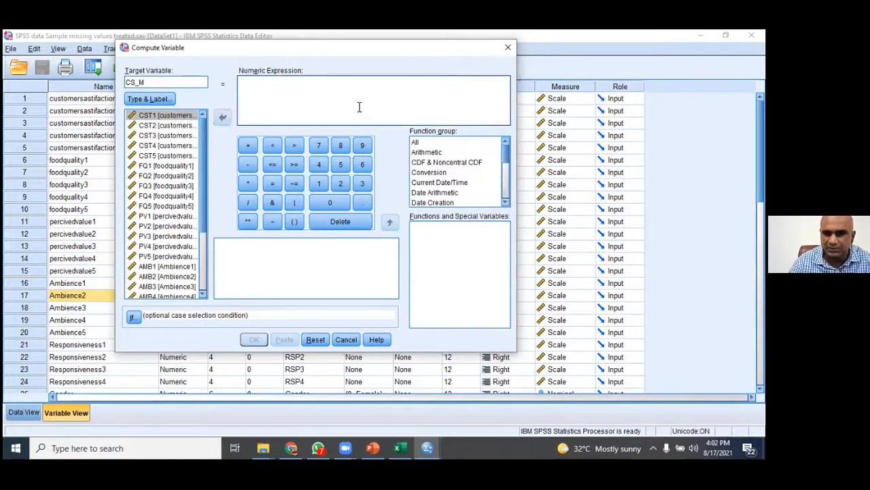
scroll(453, 185, down, 2)
scroll(449, 178, up, 2)
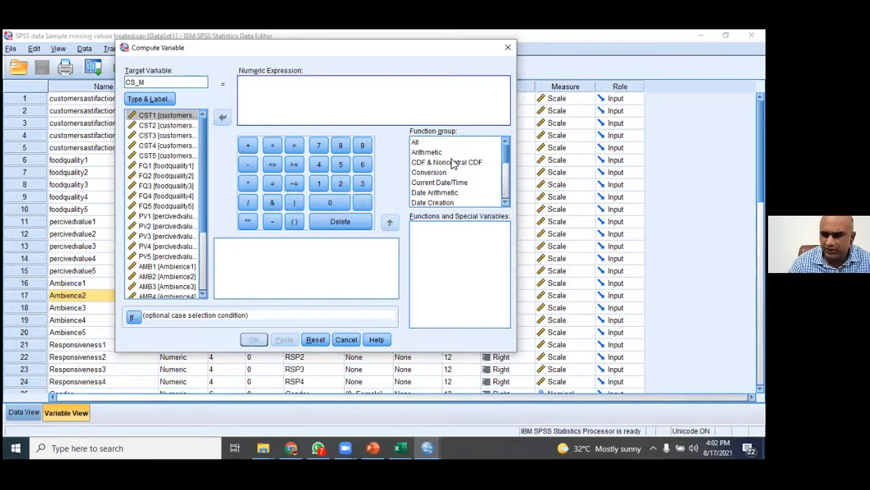
click(442, 153)
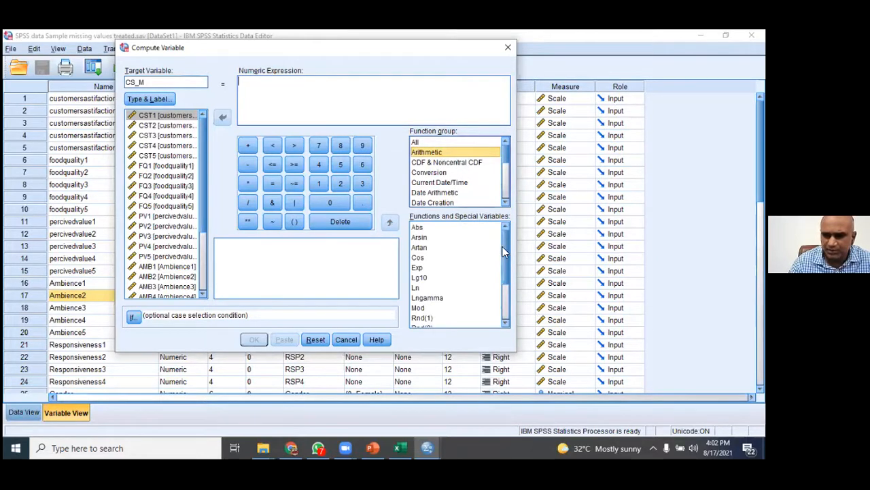
drag(502, 235, 497, 211)
scroll(457, 185, down, 3)
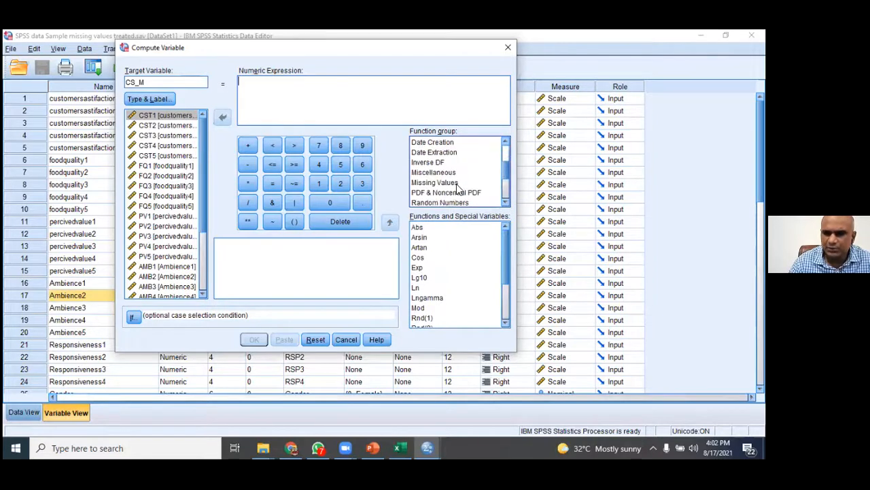
scroll(456, 183, down, 1)
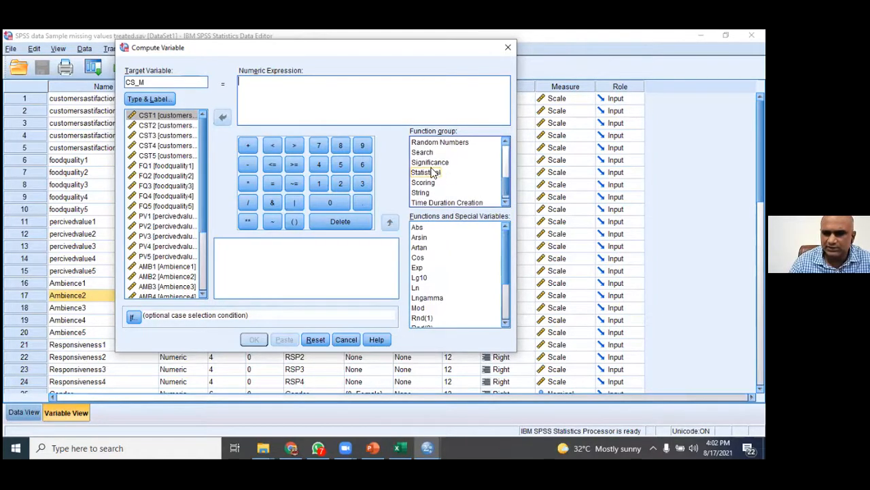
click(433, 174)
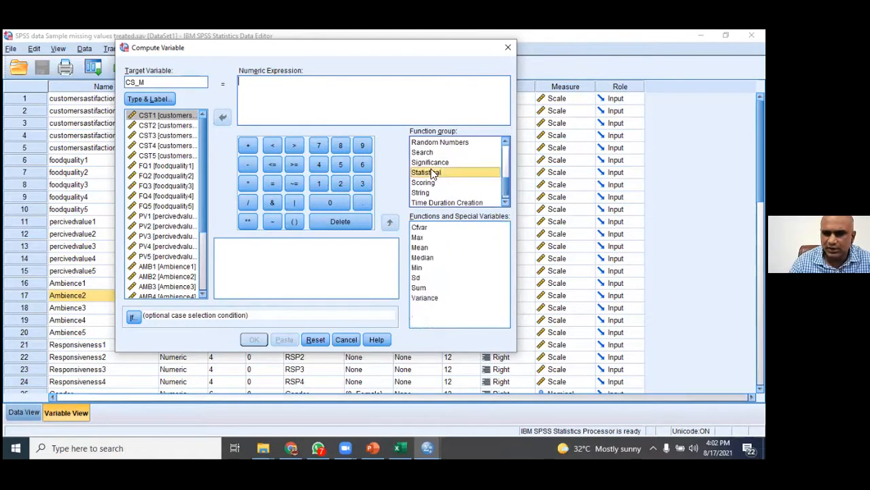
- Build the numeric expression as the MEAN of customersastifaction1 through customersastifaction5, separated by commas
click(424, 249)
double_click(426, 253)
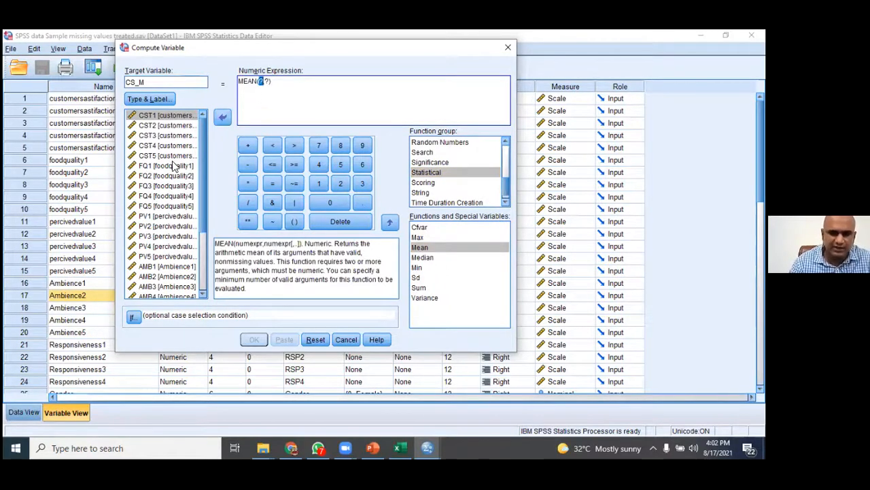
double_click(171, 115)
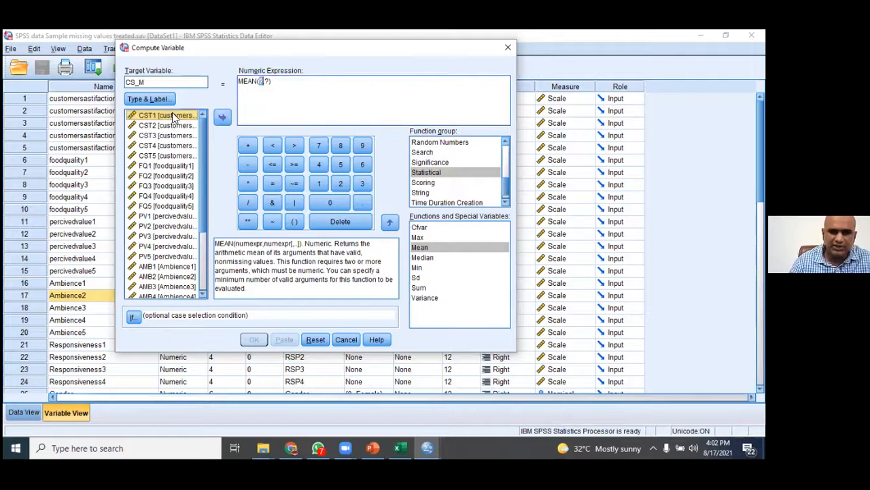
double_click(331, 82)
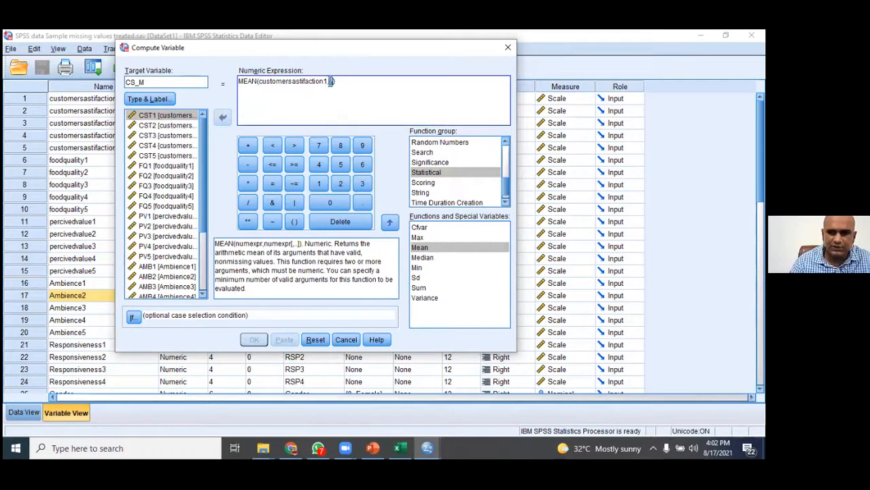
click(182, 128)
double_click(182, 128)
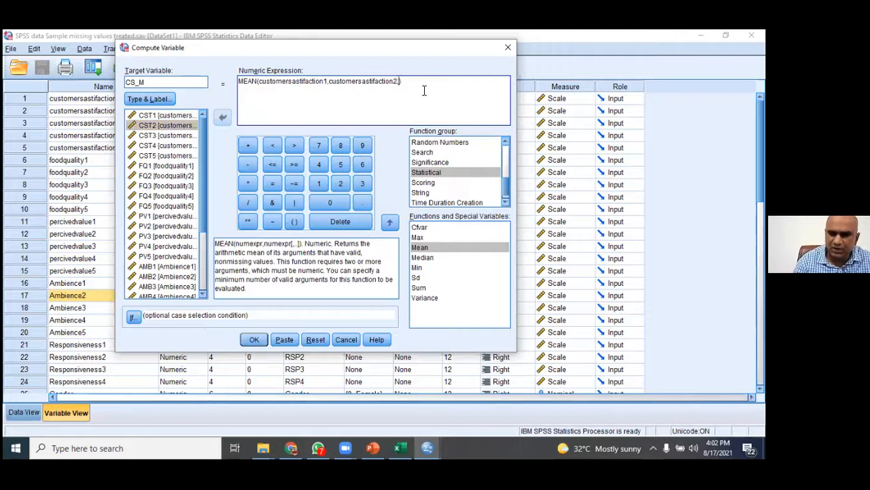
double_click(182, 136)
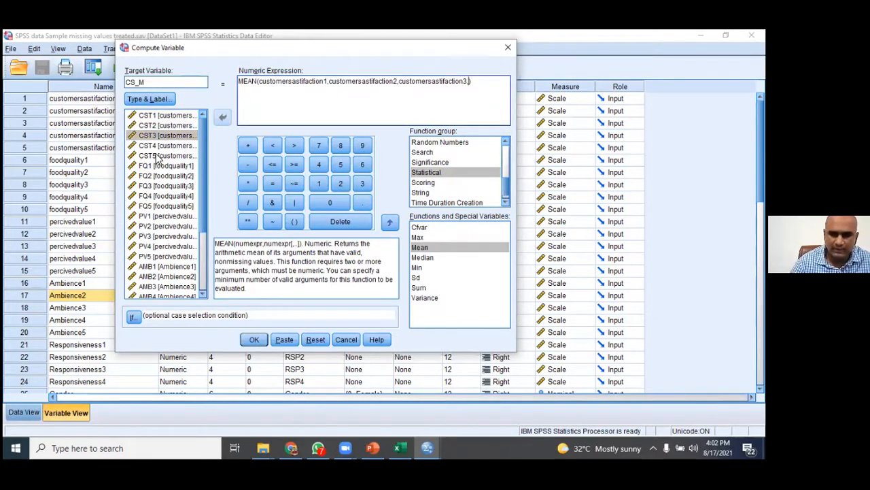
double_click(156, 147)
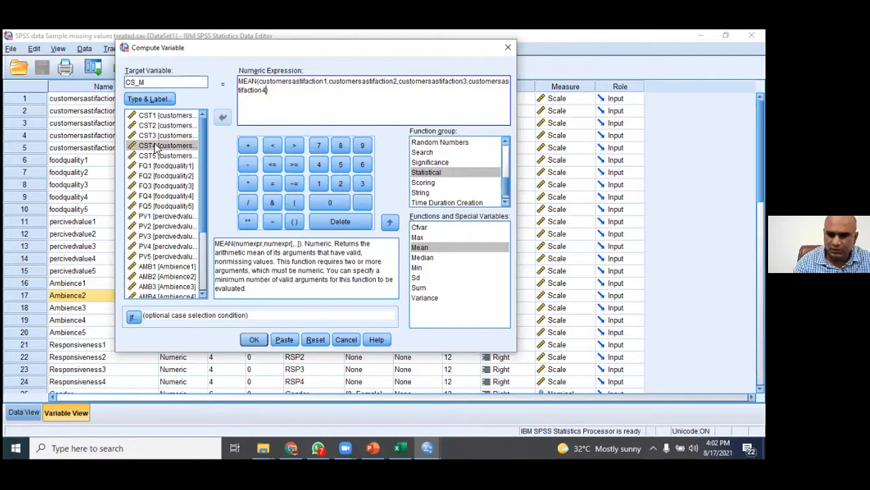
text(,)
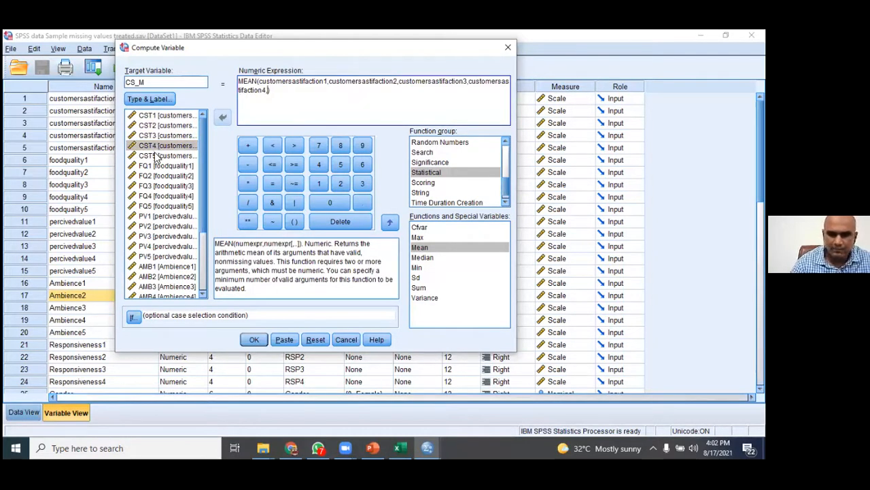
double_click(157, 156)
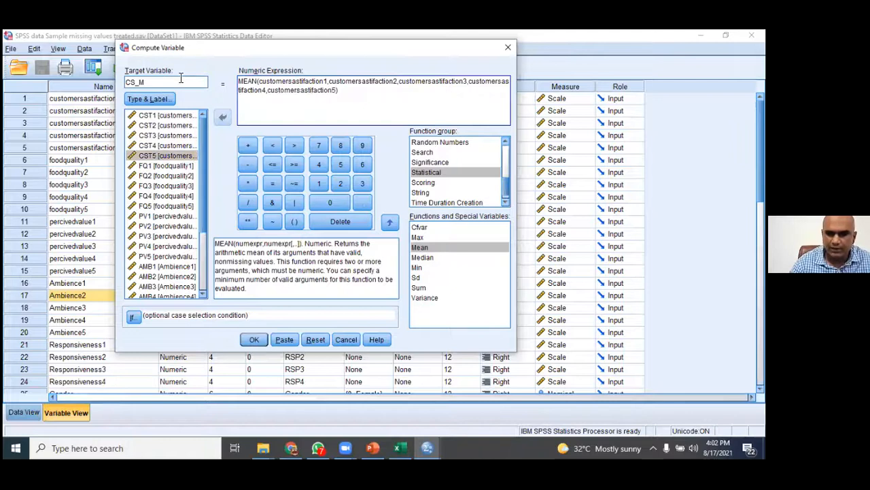
- Run the CS_M computation and close the resulting output document without saving it
click(254, 339)
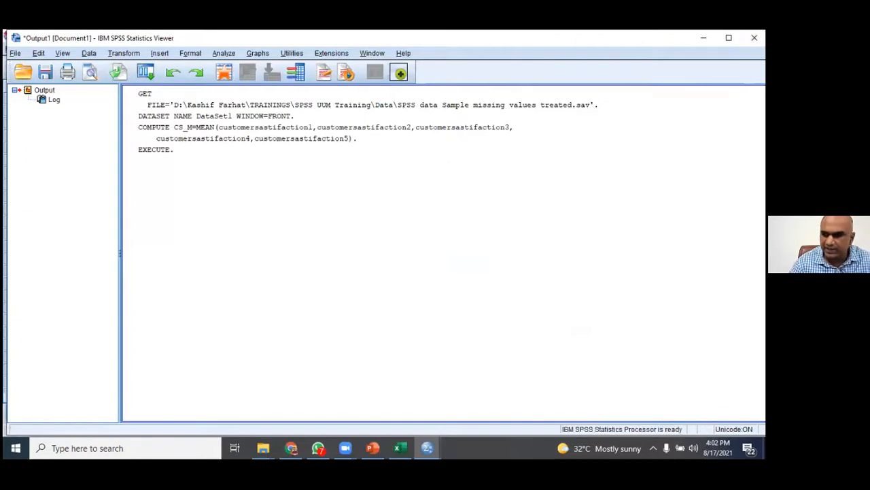
click(754, 37)
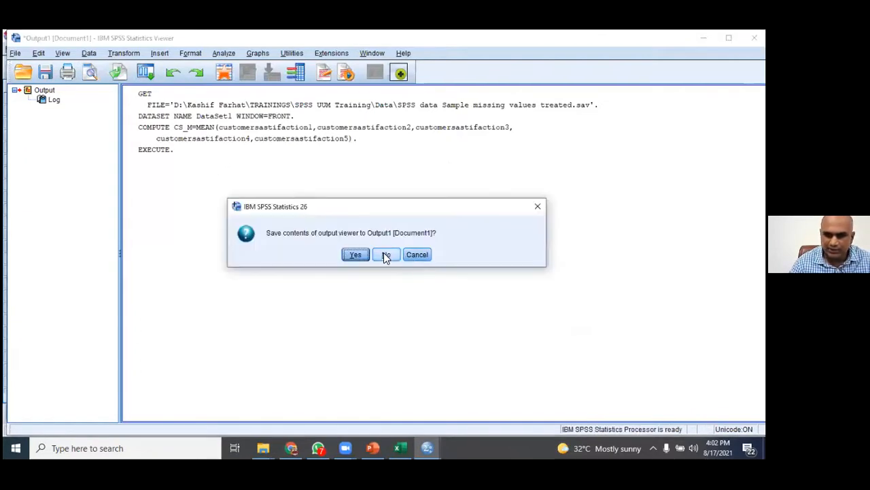
click(385, 255)
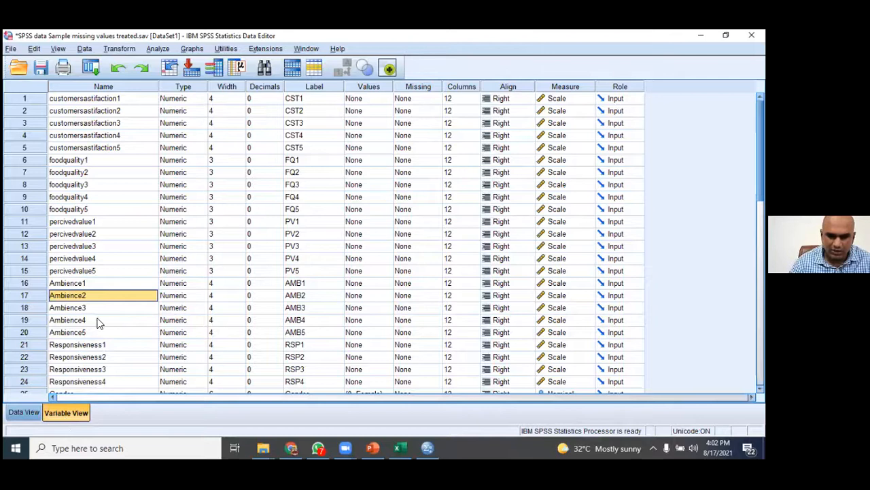
- Locate CS_M at the end of the variable definitions and examine its computed values per case in Data View
scroll(108, 310, down, 3)
scroll(93, 325, down, 1)
click(92, 295)
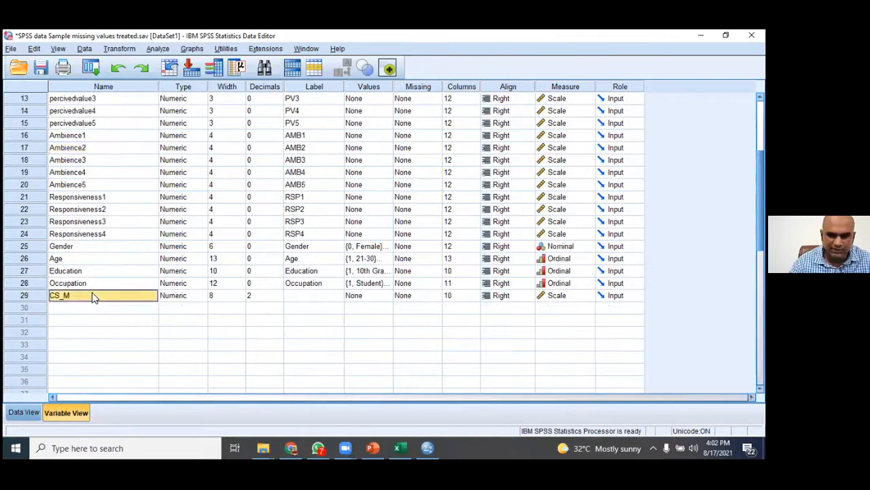
click(24, 413)
scroll(458, 238, down, 20)
scroll(458, 237, up, 5)
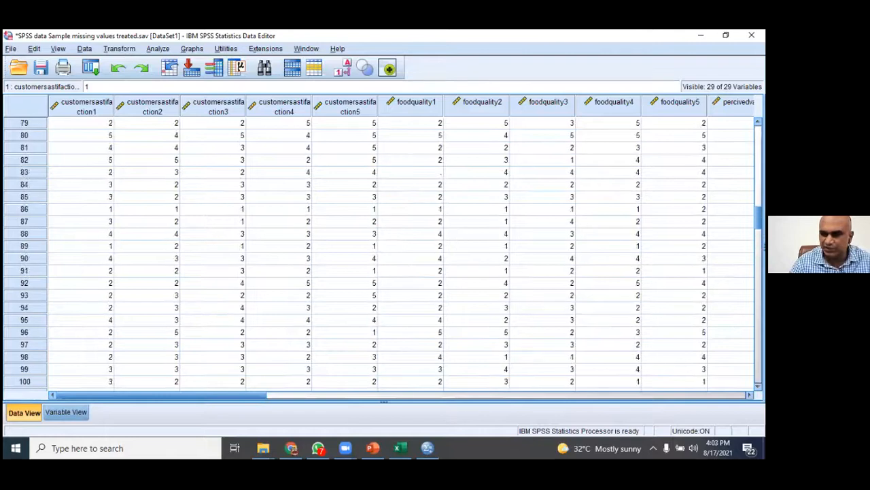
click(612, 248)
key(Right)
key(Right)
key(Right)
key(Right)
key(Right)
key(Right)
key(Right)
key(Right)
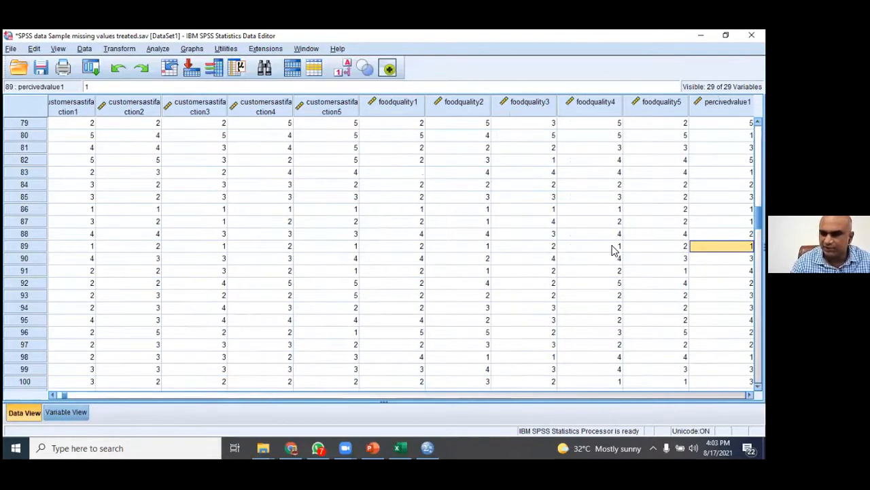
key(Right)
key(Right)
key(Right)
key(Right)
key(Right)
key(Right)
key(Right)
key(Right)
key(Right)
key(Right)
key(Right)
key(Right)
key(Right)
key(Right)
key(Right)
key(Right)
key(Right)
key(Right)
key(Right)
key(Right)
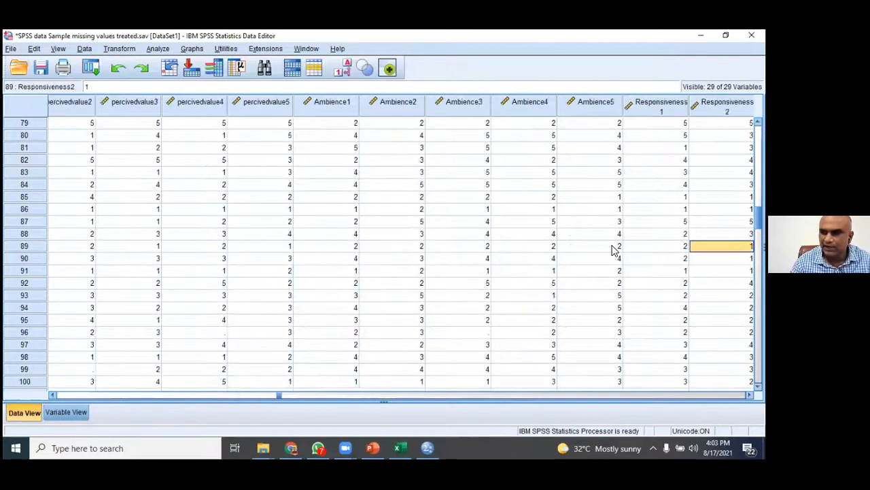
key(Left)
key(Left)
key(Left)
key(Left)
key(Left)
key(Left)
key(Left)
key(Left)
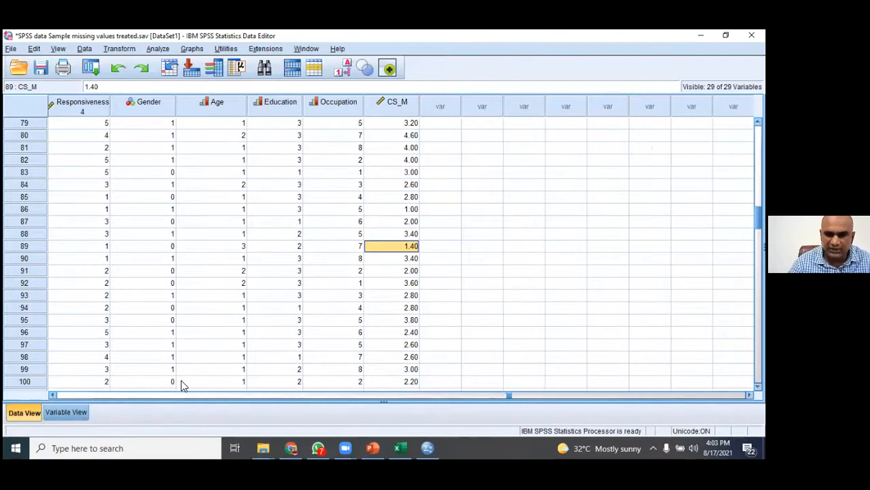
click(492, 405)
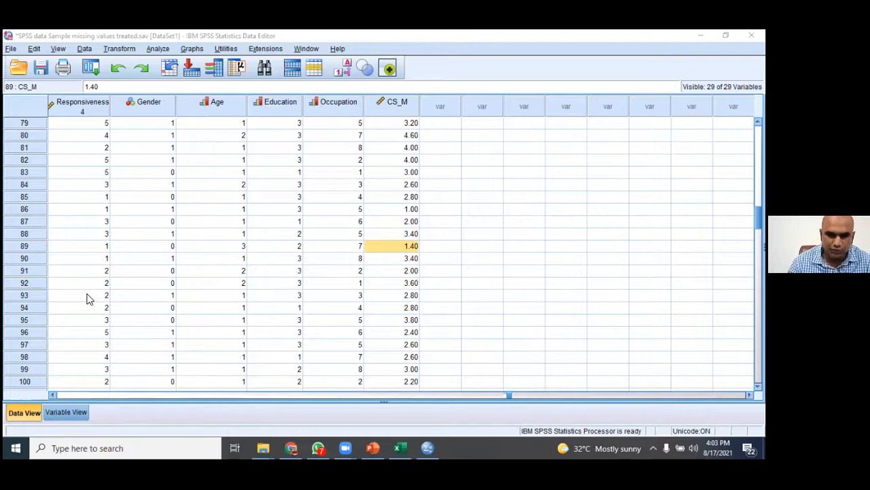
- Start another Compute Variable transformation and rename the target variable FQ_M
click(119, 49)
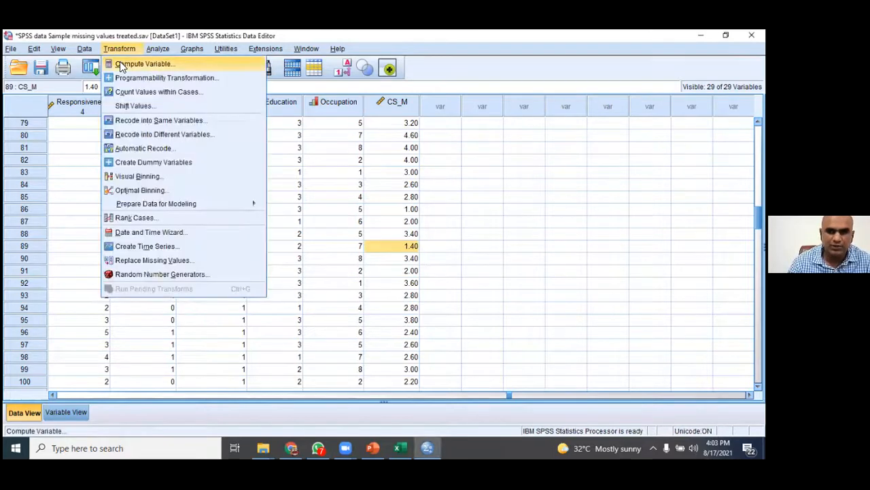
click(120, 64)
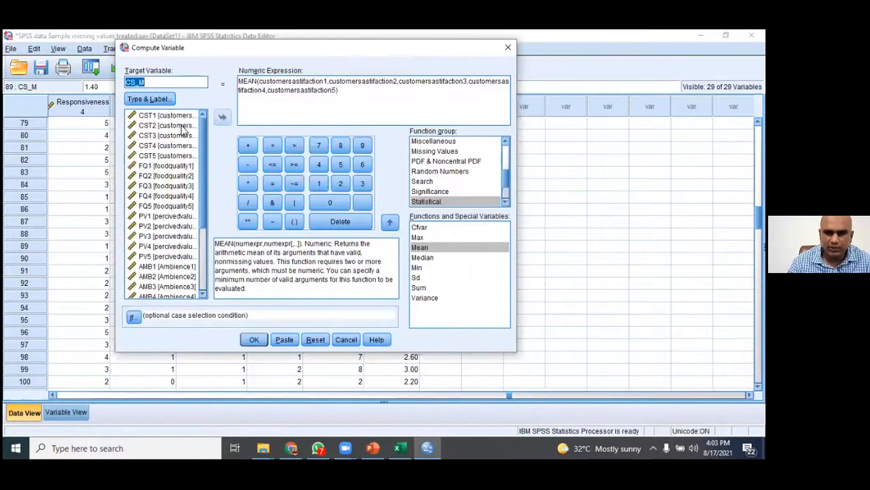
click(142, 82)
key(BackSpace)
key(BackSpace)
text(FQ)
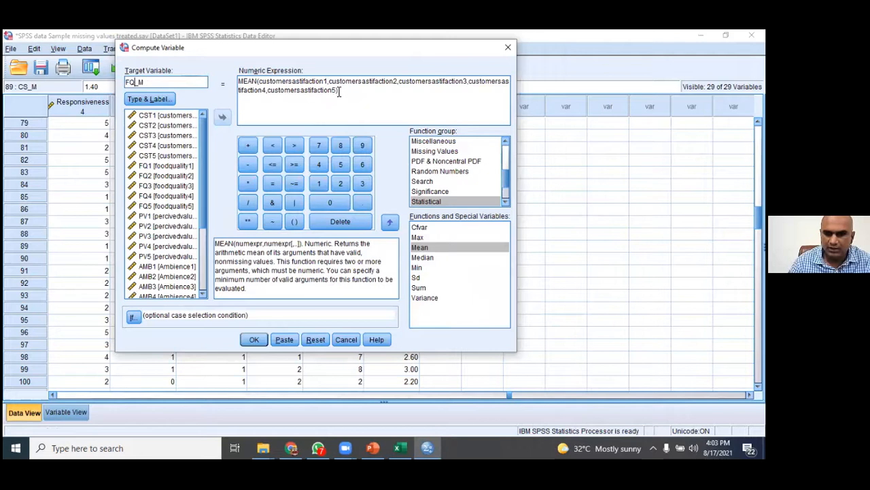
- Replace the numeric expression with the MEAN of foodquality1 through foodquality5
drag(340, 93, 202, 79)
key(BackSpace)
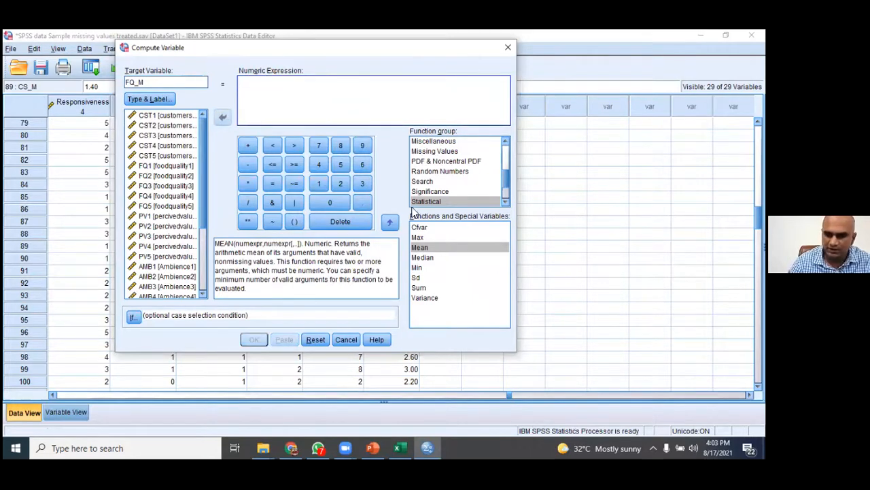
double_click(456, 247)
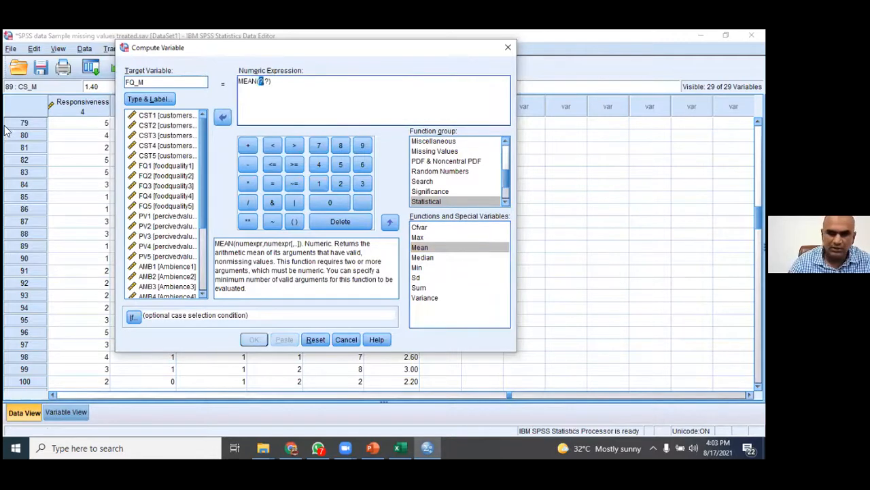
double_click(175, 165)
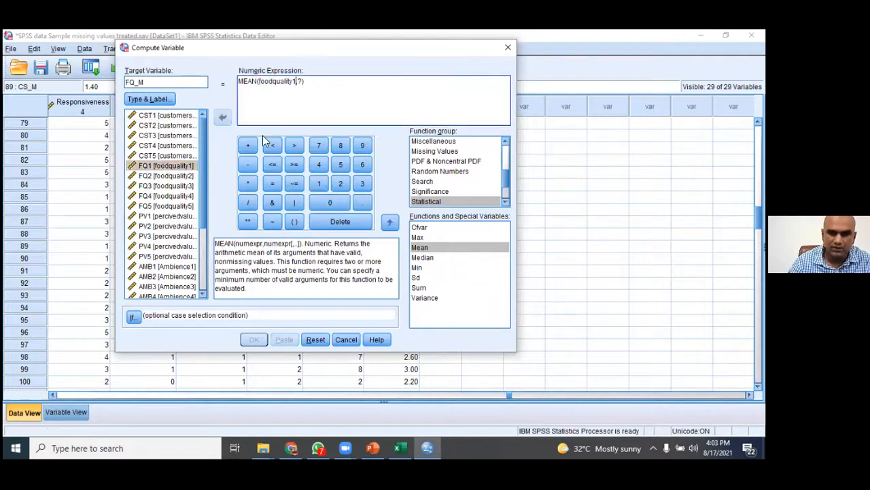
double_click(301, 82)
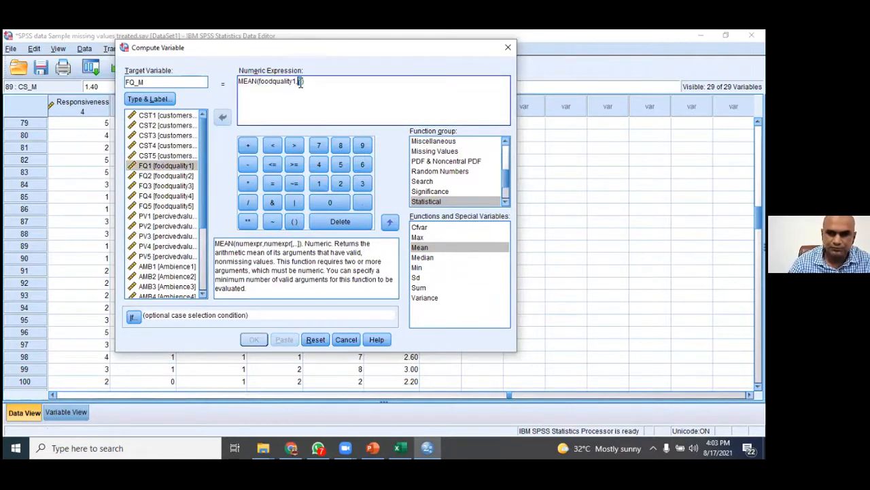
double_click(162, 176)
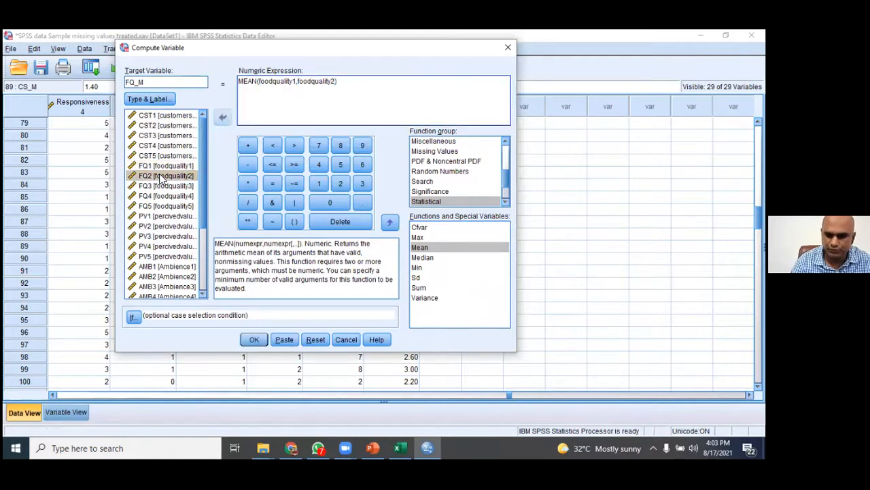
double_click(165, 185)
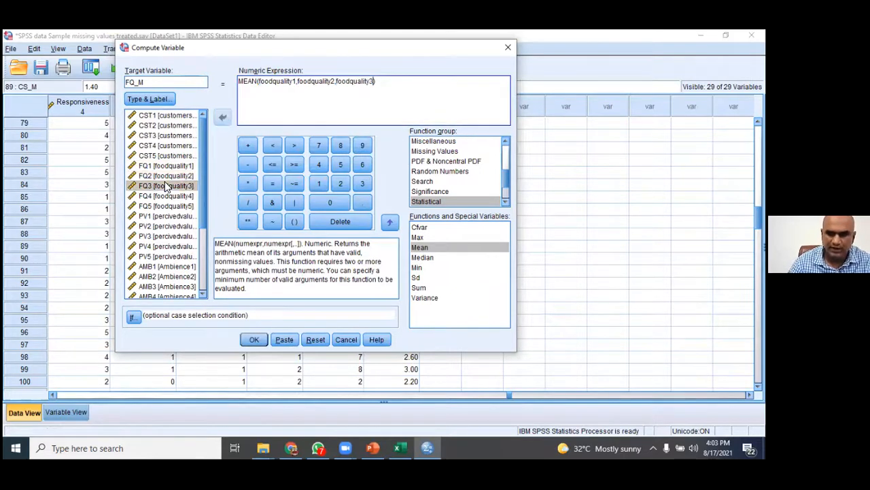
double_click(170, 196)
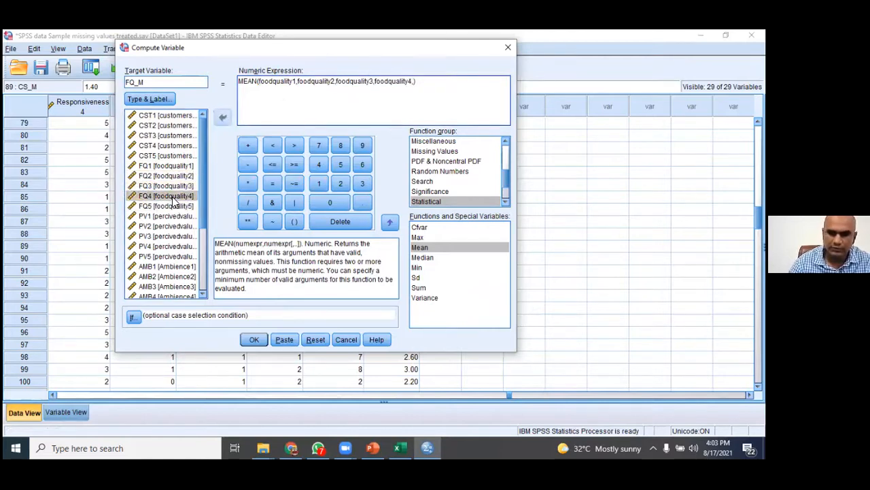
double_click(170, 205)
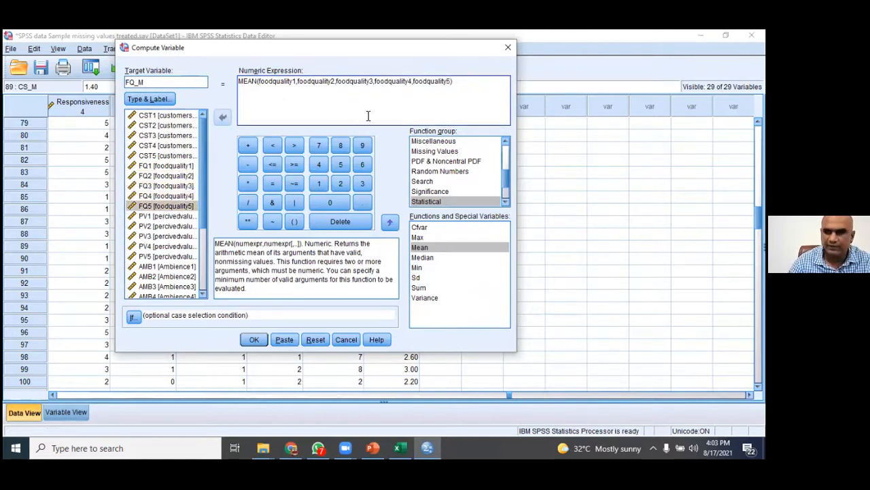
- Run the FQ_M computation and close its output document without saving
click(253, 340)
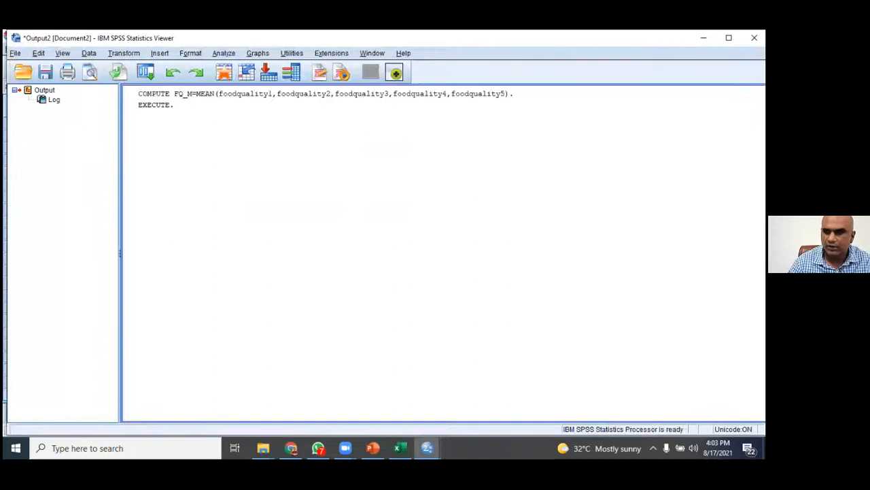
click(754, 37)
click(387, 253)
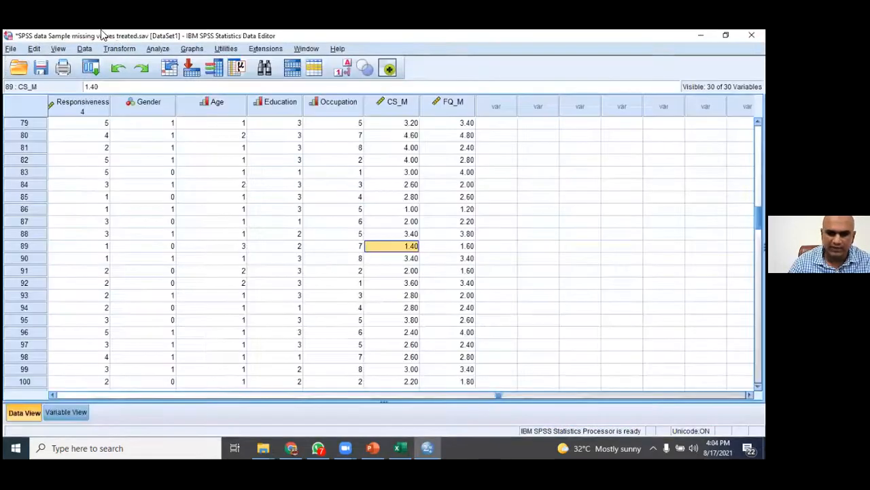
- Start another Compute Variable transformation with an empty MEAN function as the expression and rename the target variable PV_M
click(121, 48)
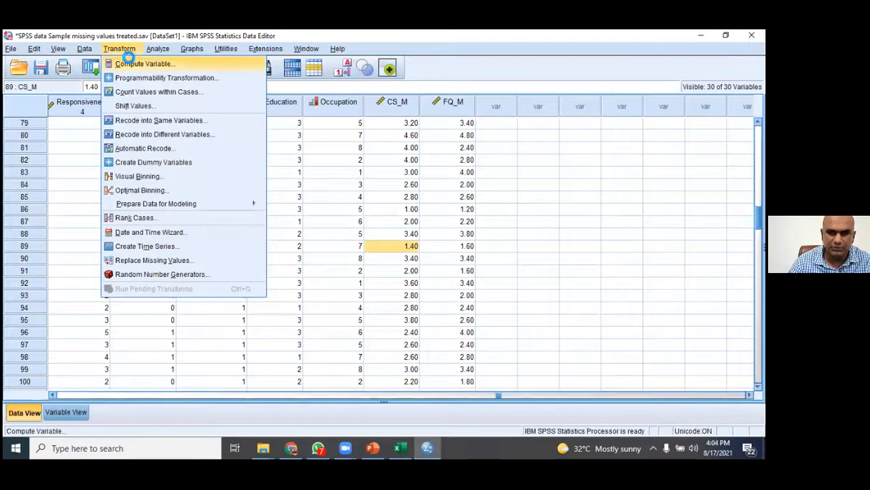
click(130, 61)
drag(460, 81, 257, 68)
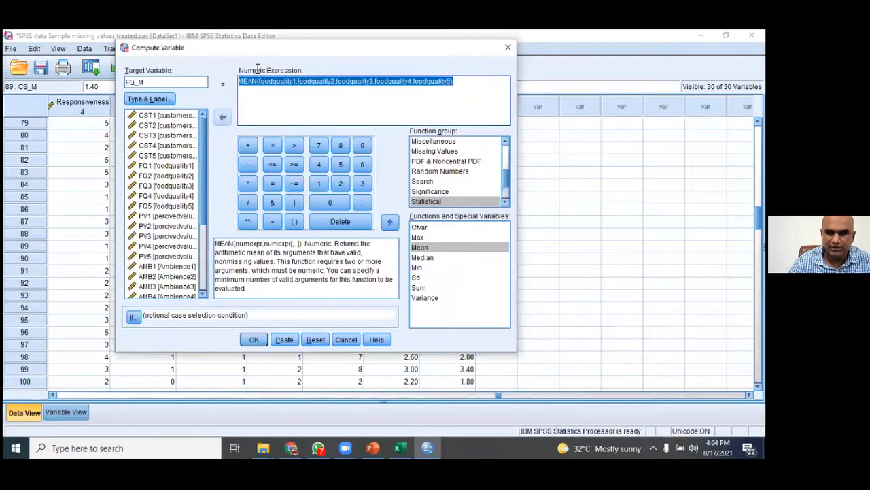
key(BackSpace)
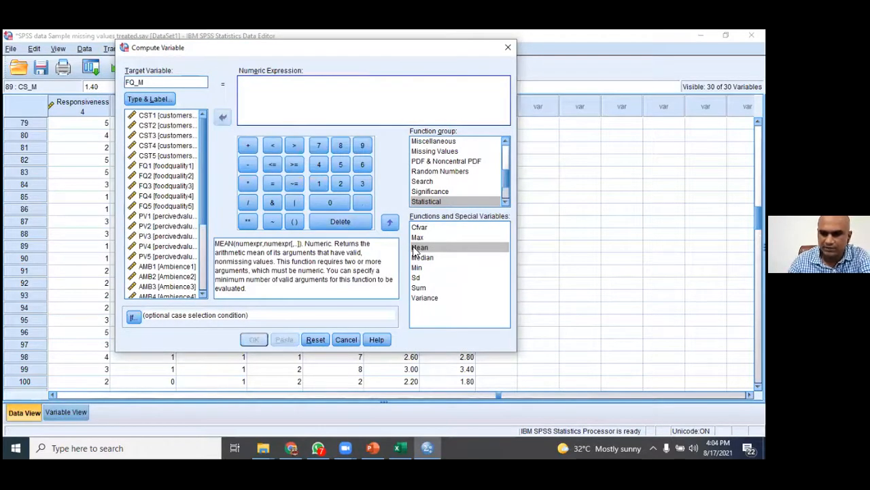
double_click(420, 248)
click(140, 82)
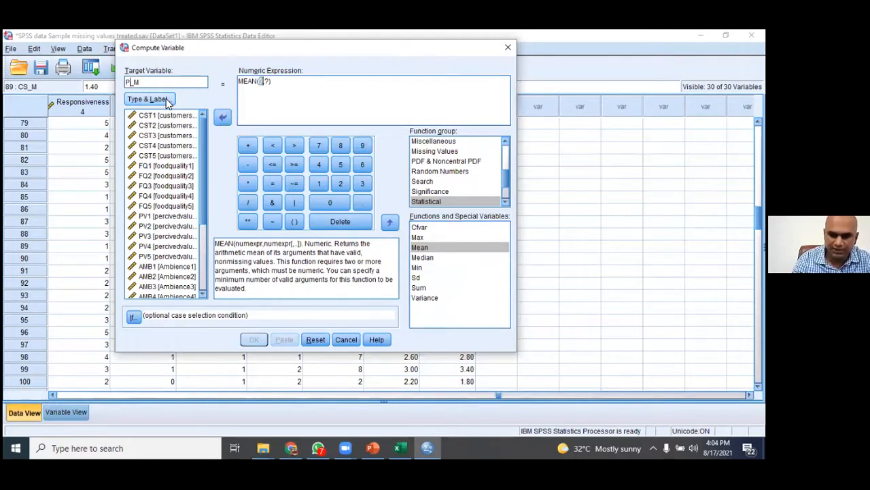
- Fill the MEAN function with percivedvalue1 through percivedvalue5, separated by commas
double_click(154, 217)
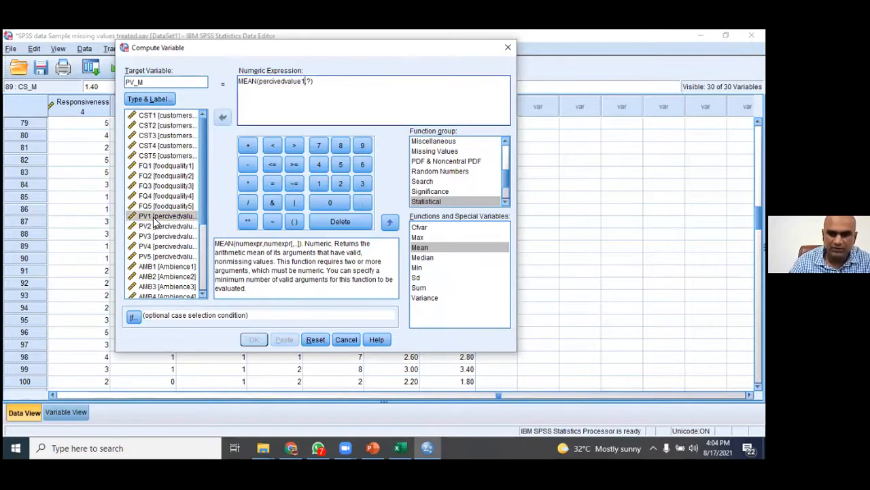
click(310, 81)
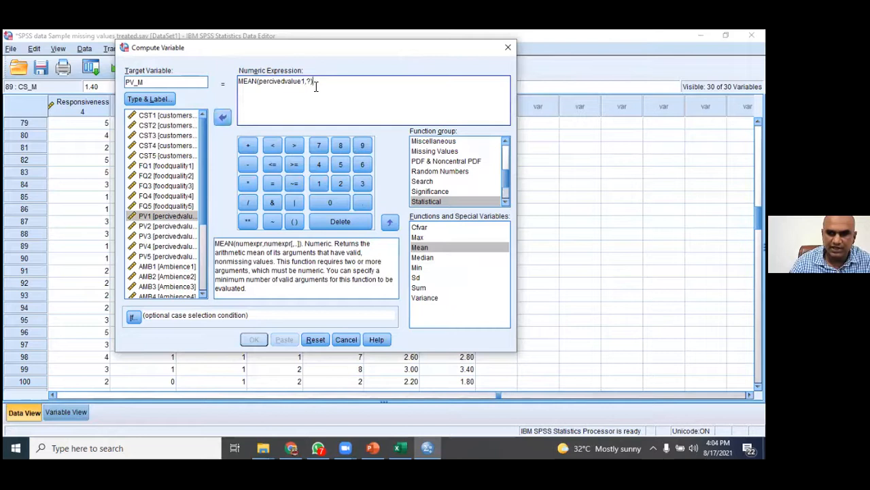
double_click(307, 81)
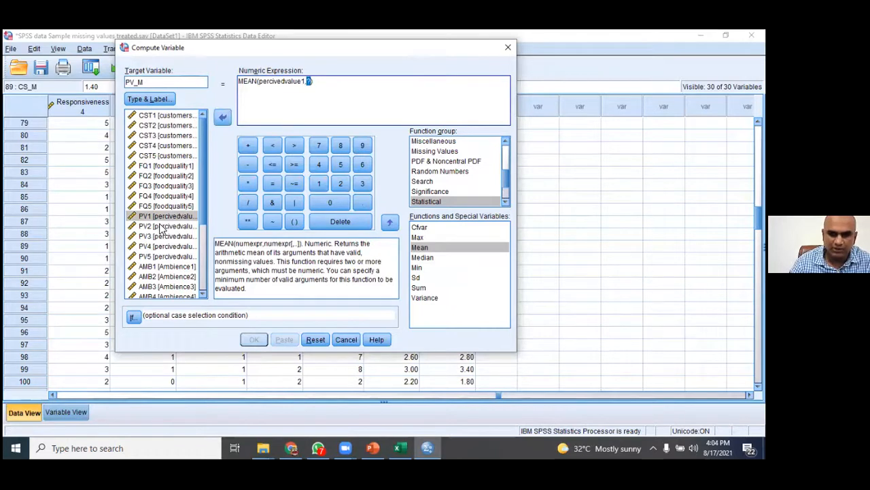
double_click(161, 226)
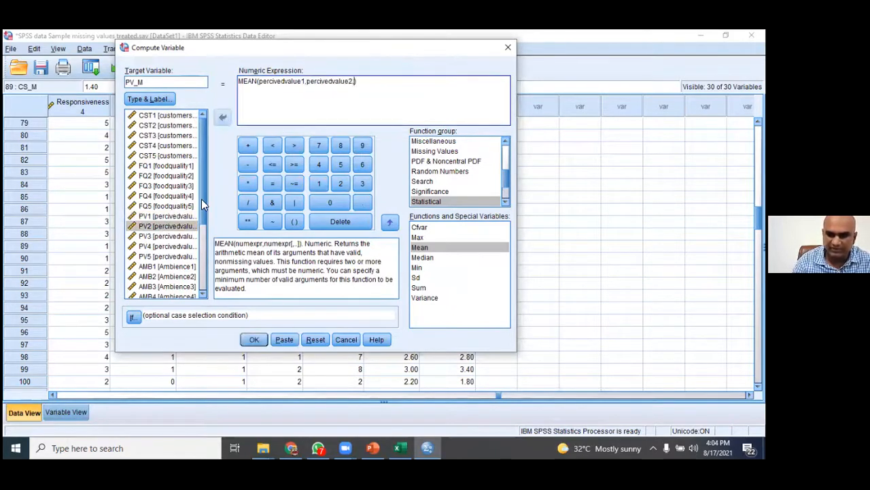
click(158, 234)
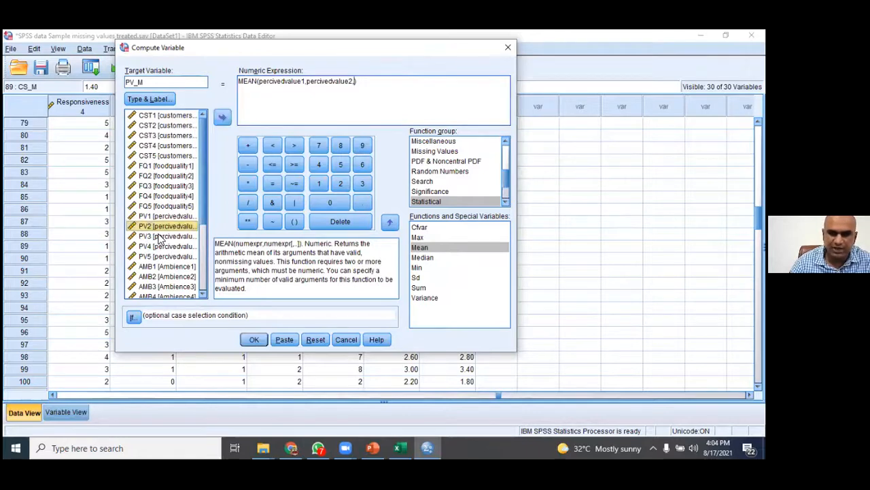
double_click(159, 236)
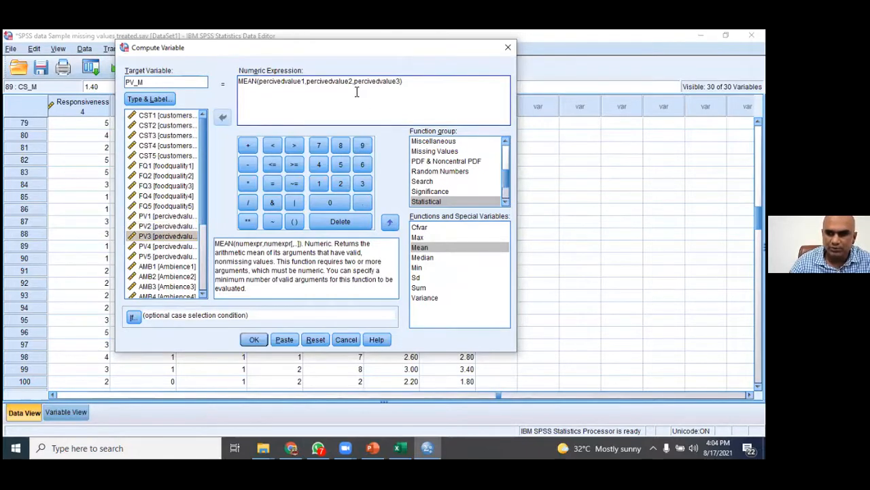
text(,)
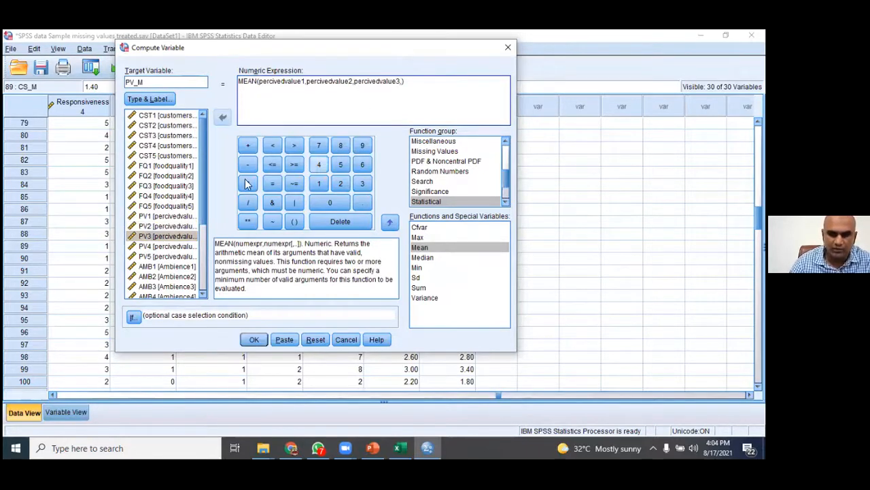
double_click(168, 247)
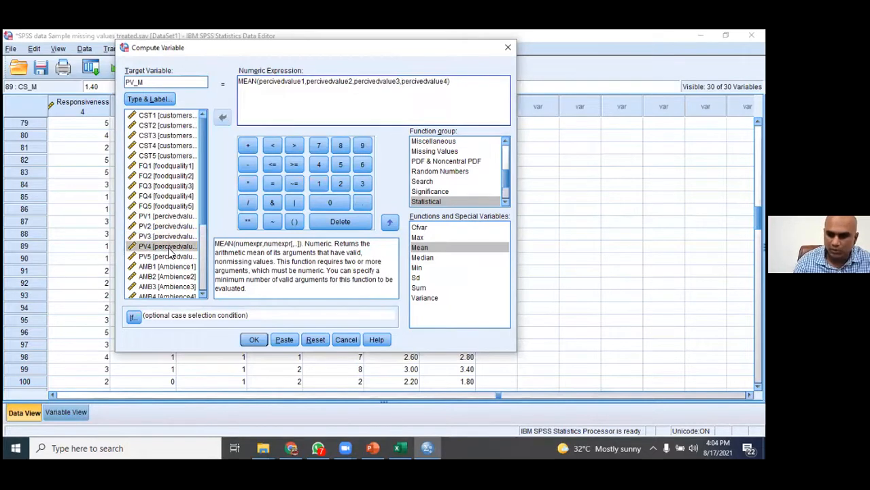
text(,)
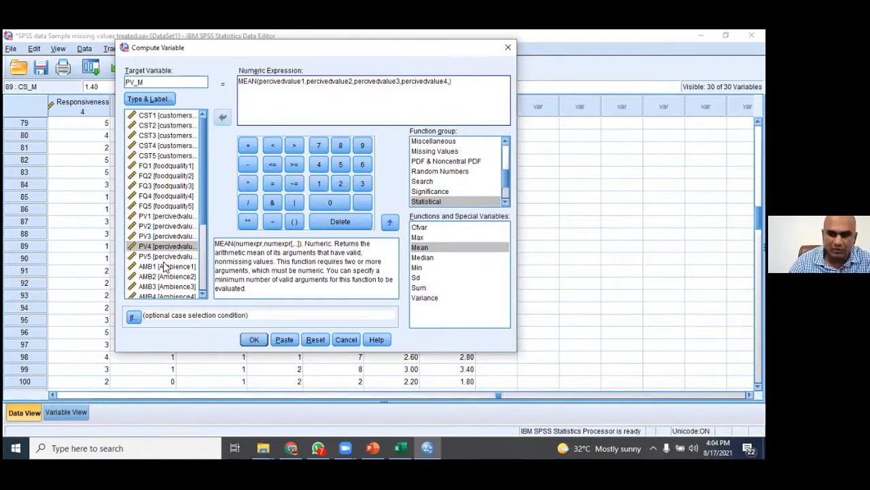
double_click(161, 257)
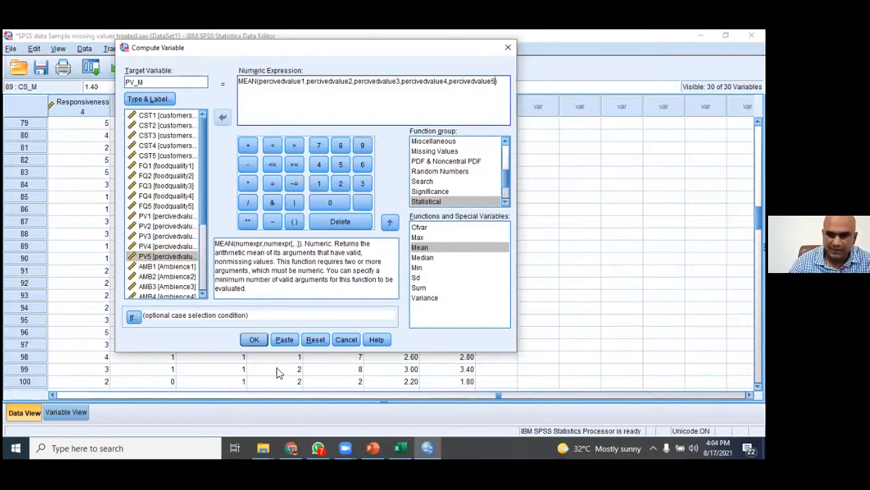
- Run the PV_M computation and close its output document without saving
click(261, 342)
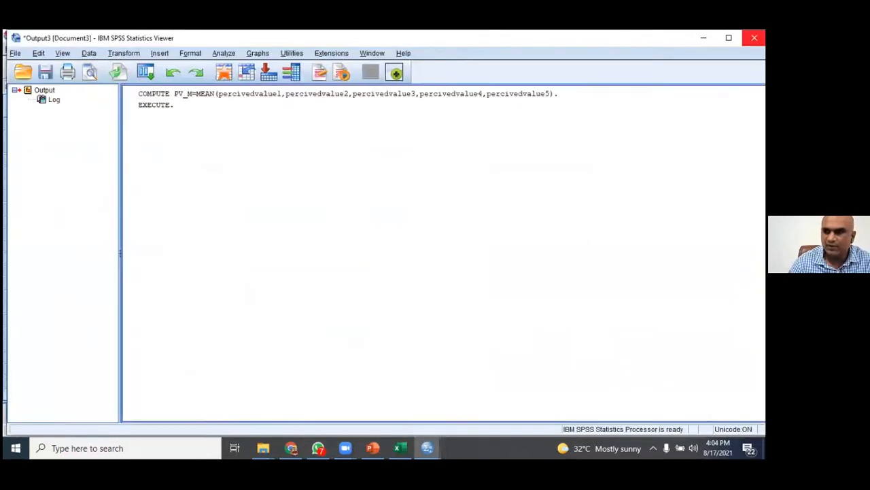
click(754, 37)
click(385, 254)
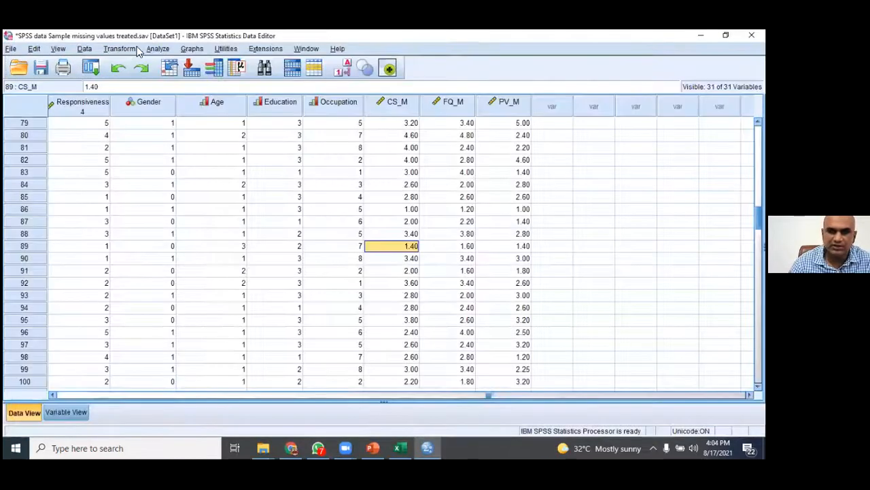
- Start a further Compute Variable transformation and replace the perceived value expression with an empty MEAN function
click(119, 48)
click(137, 64)
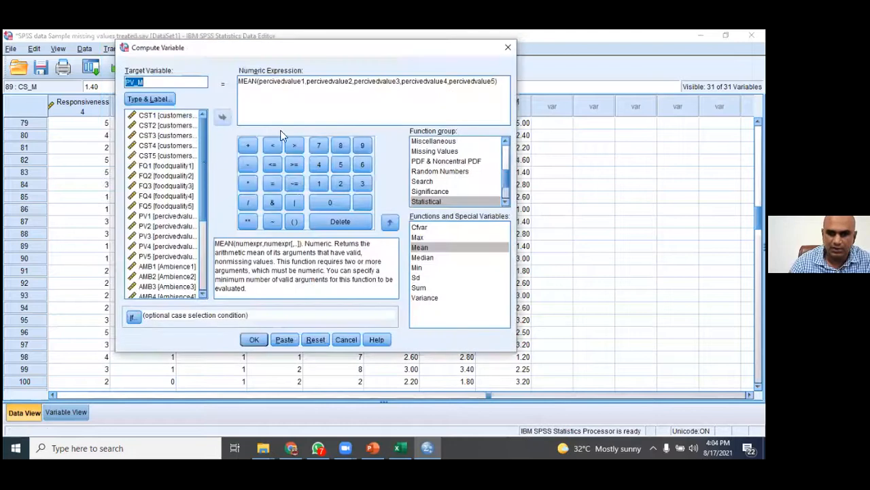
click(488, 81)
key(ctrl+a)
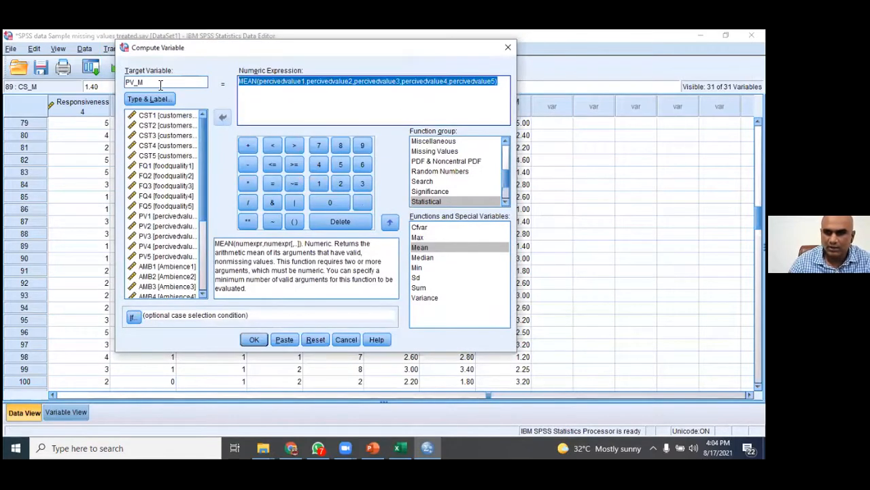
key(Delete)
double_click(420, 248)
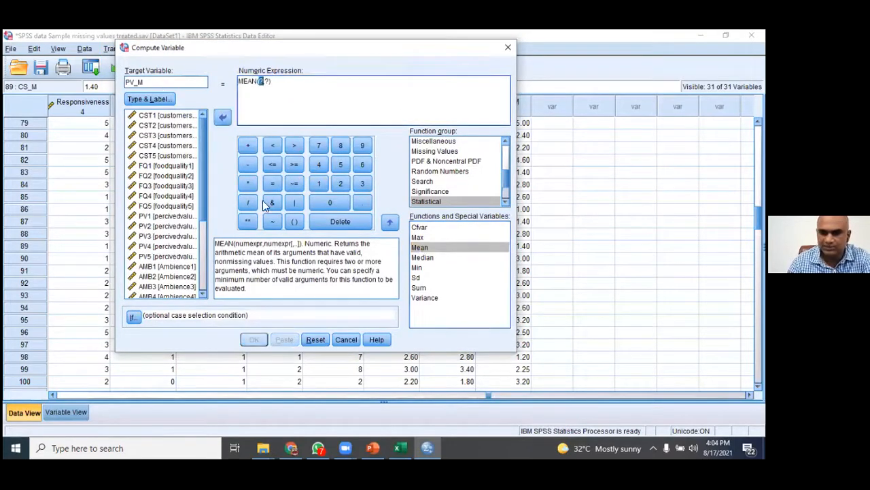
- Bring the ambience items into view in the variable list and rename the target variable AMB_M
scroll(172, 260, down, 3)
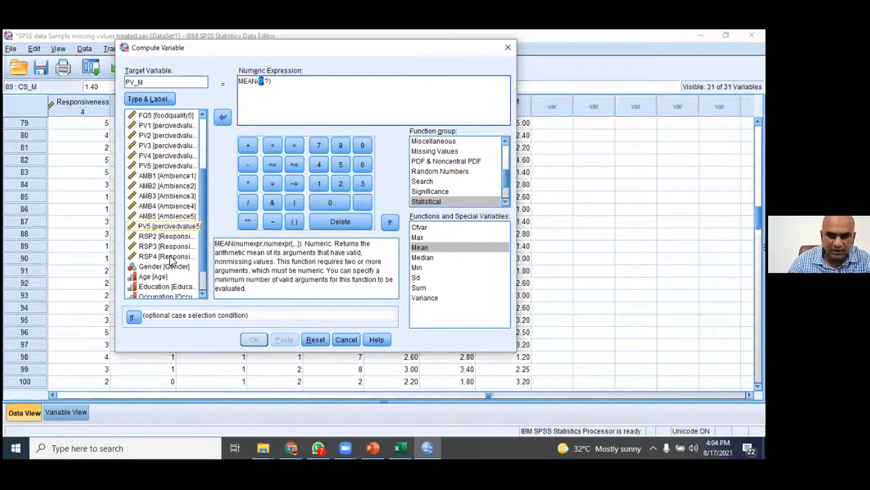
scroll(172, 260, up, 1)
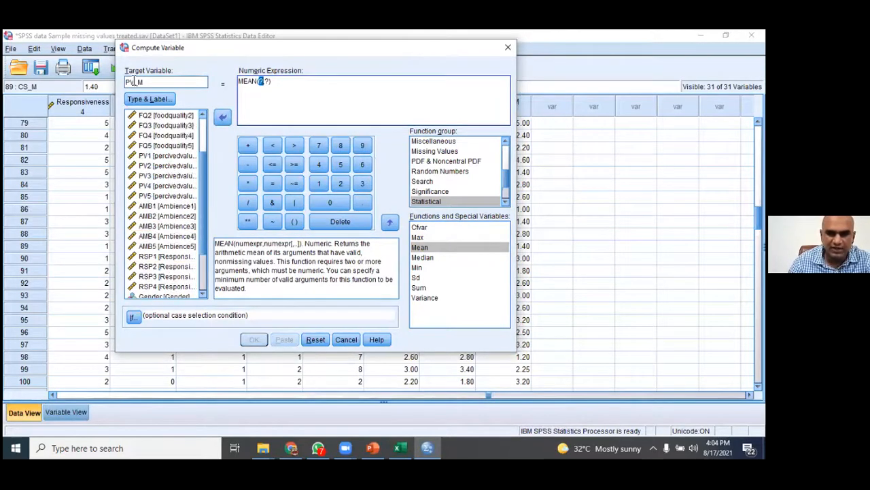
click(136, 81)
key(BackSpace)
text(AMB)
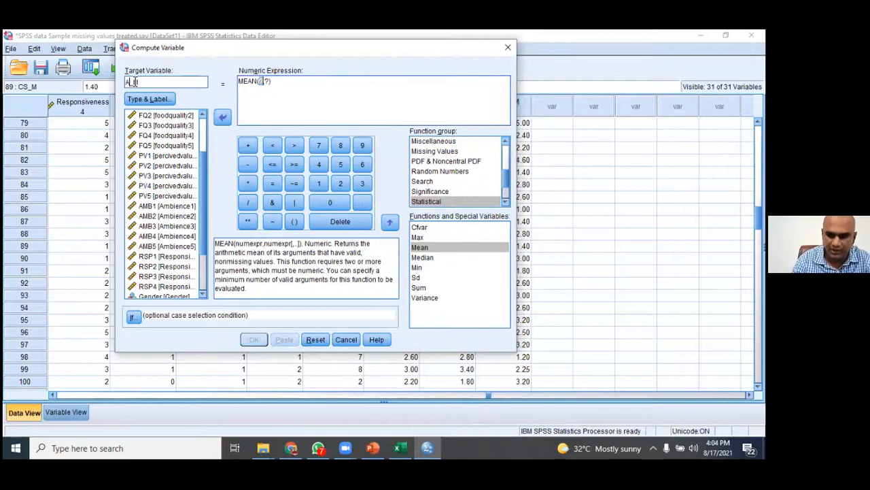
- Fill the MEAN function with Ambience1 through Ambience5, separated by commas
double_click(167, 205)
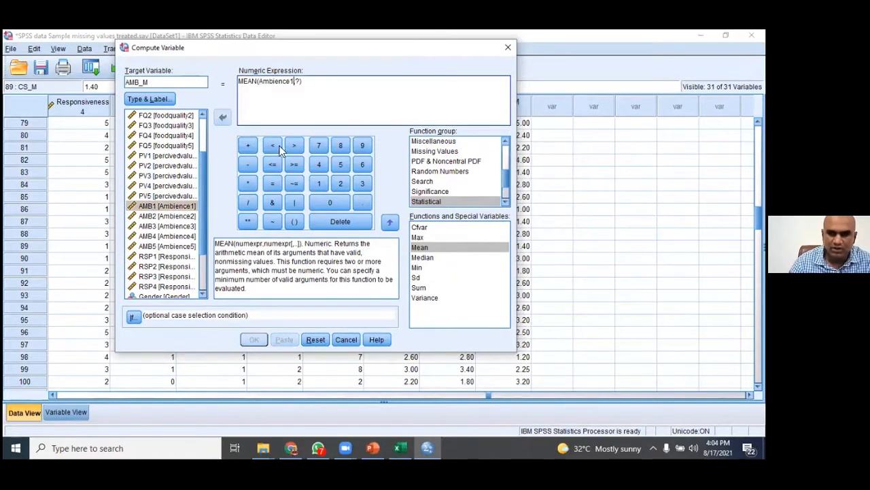
double_click(298, 81)
double_click(181, 215)
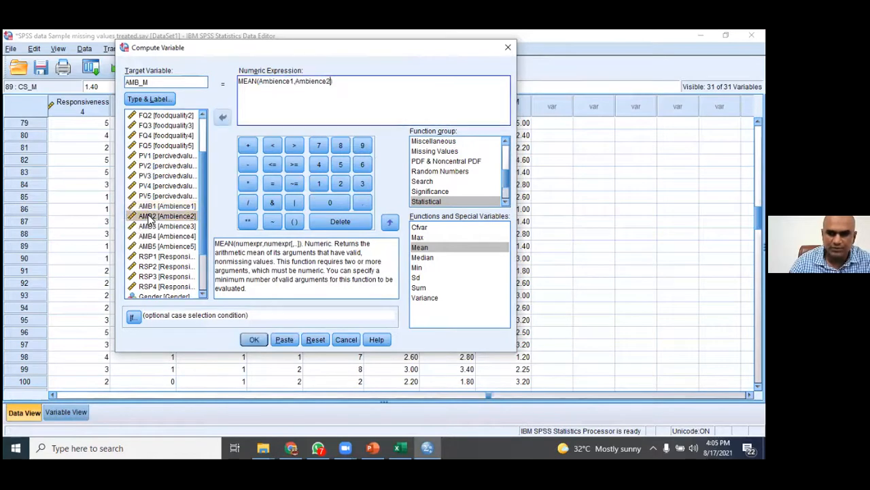
text(,)
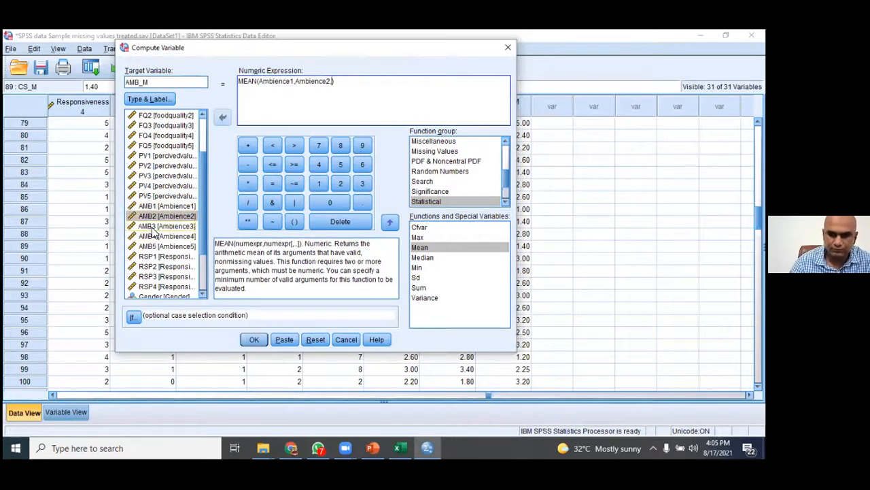
double_click(167, 226)
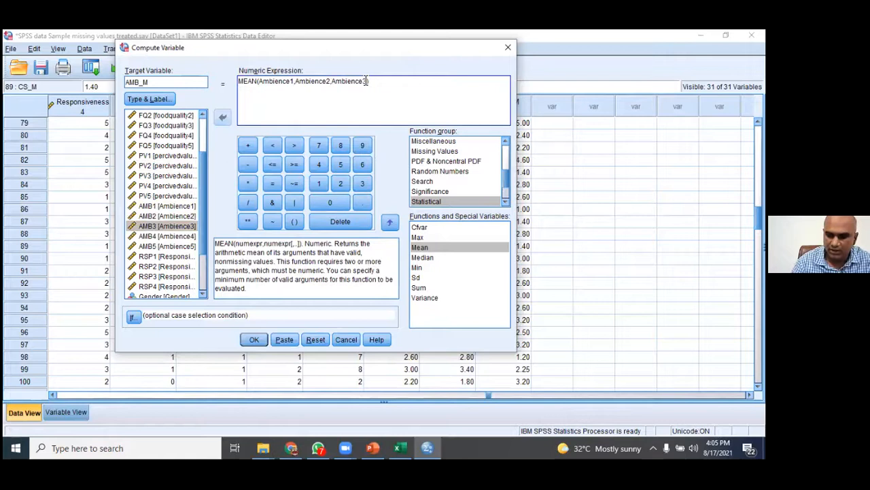
text(,)
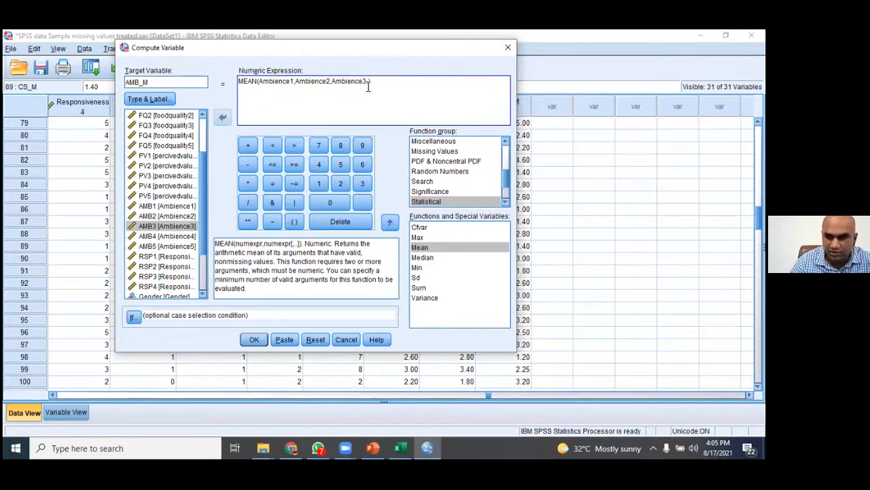
double_click(182, 238)
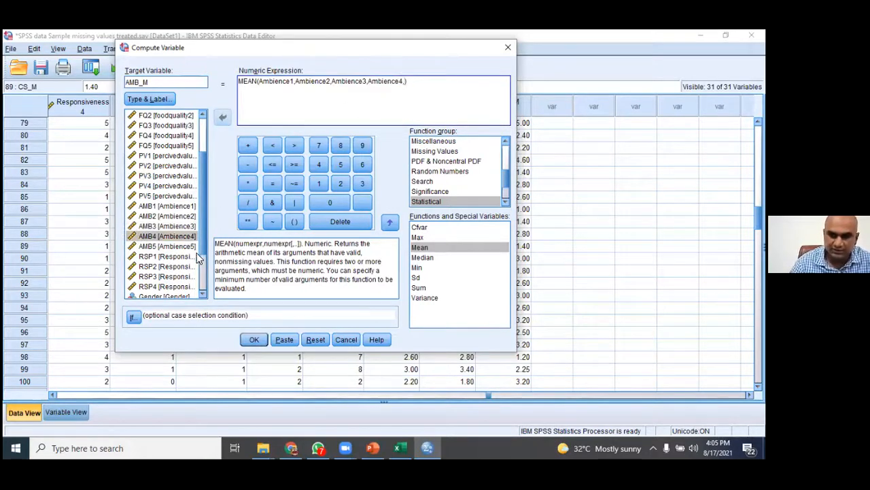
text(,)
double_click(178, 246)
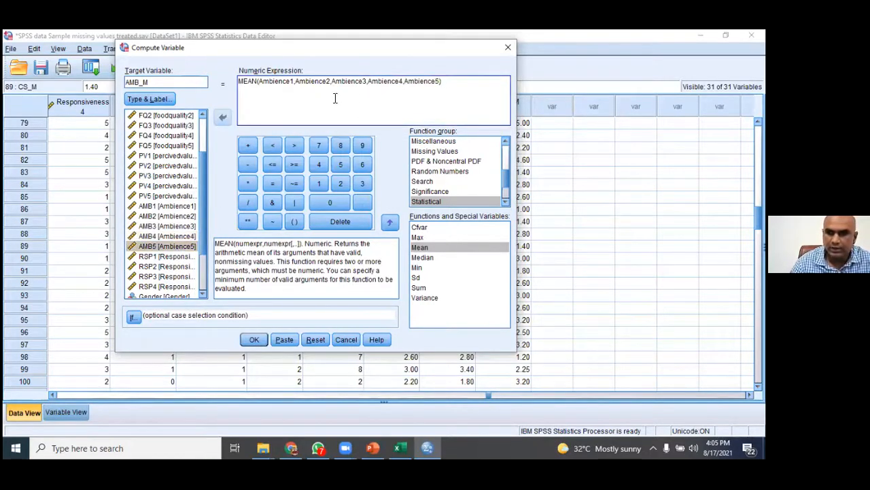
- Run the AMB_M computation and close its output document without saving
click(256, 343)
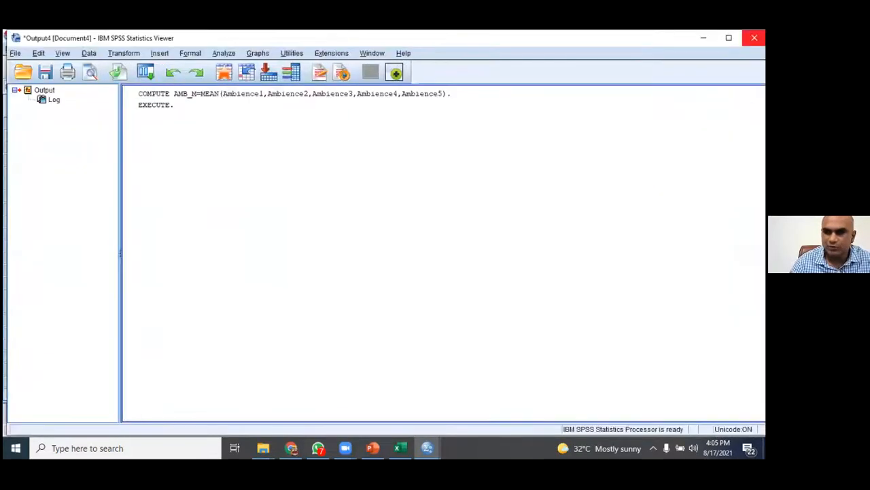
click(754, 37)
click(386, 253)
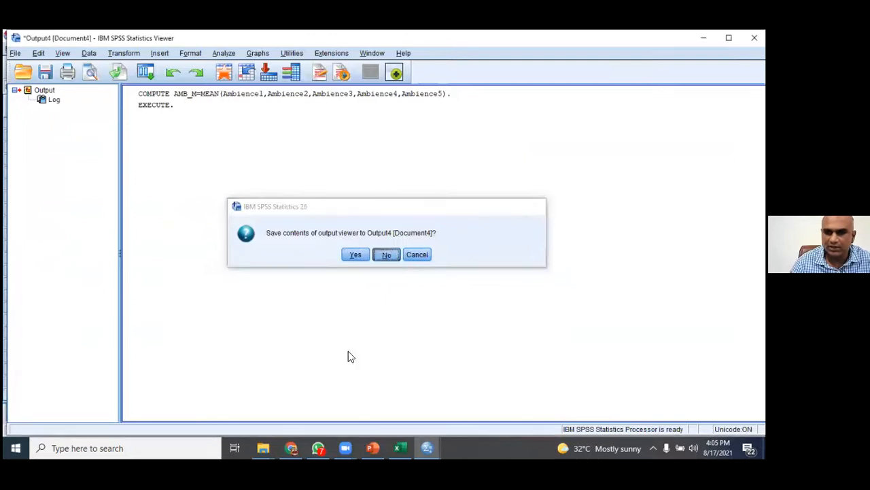
- Start another Compute Variable transformation and replace the ambience expression with an empty MEAN function
click(158, 50)
mouse_move(162, 63)
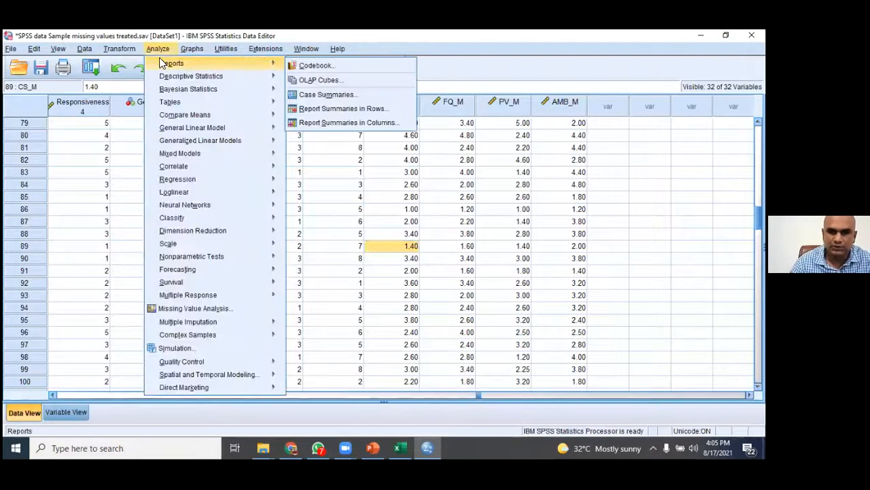
mouse_move(119, 49)
click(136, 61)
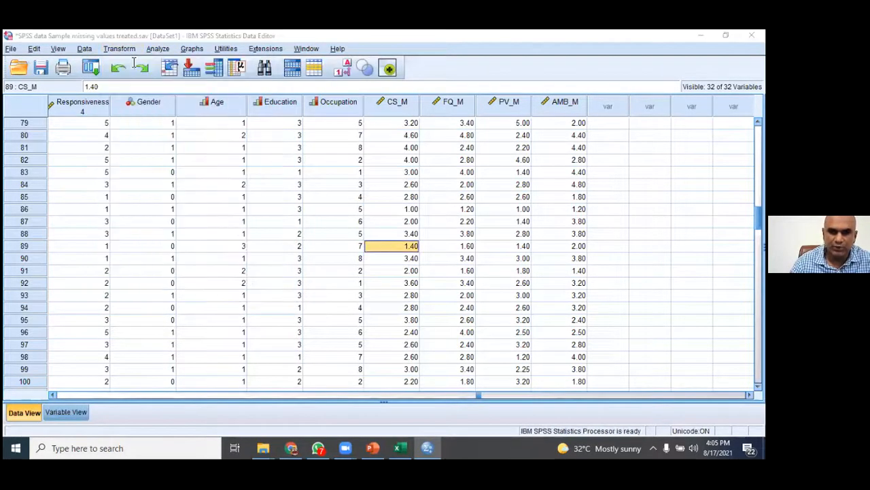
drag(202, 147, 202, 225)
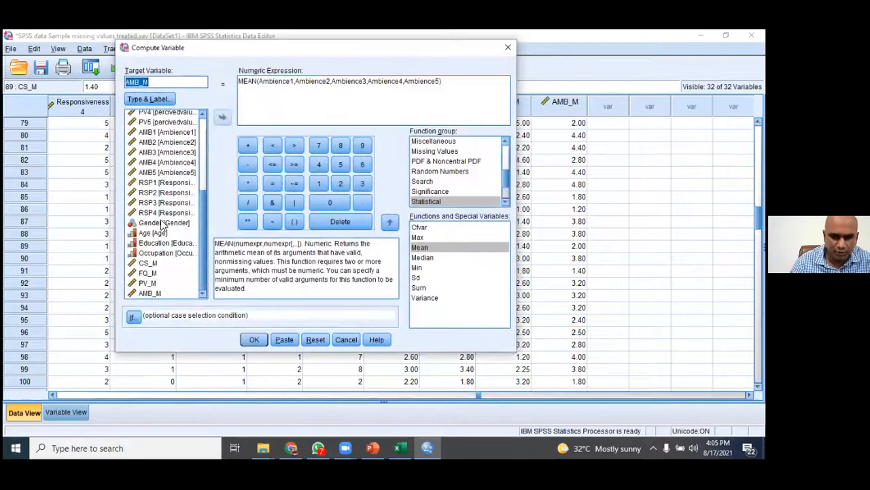
click(160, 223)
click(158, 252)
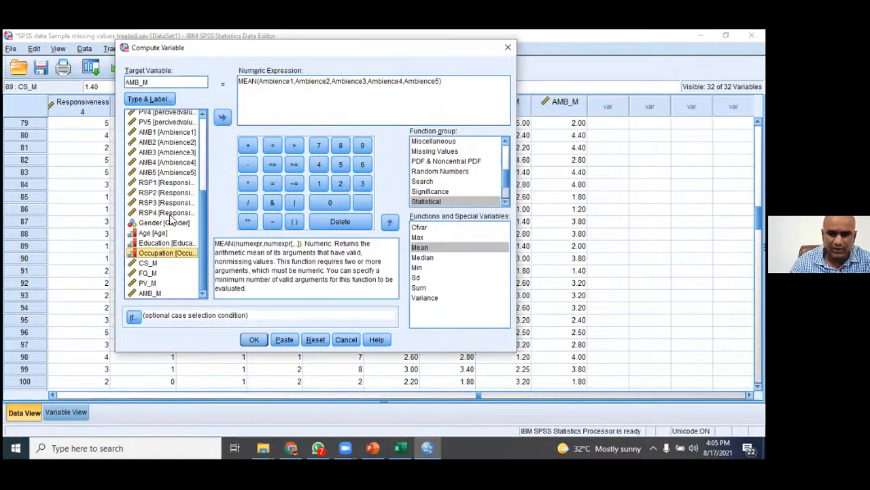
click(169, 213)
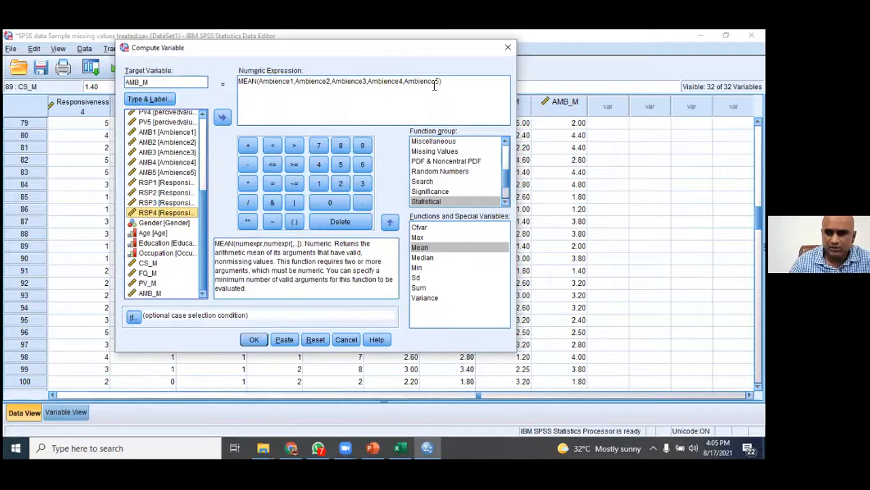
drag(440, 82, 235, 82)
key(Delete)
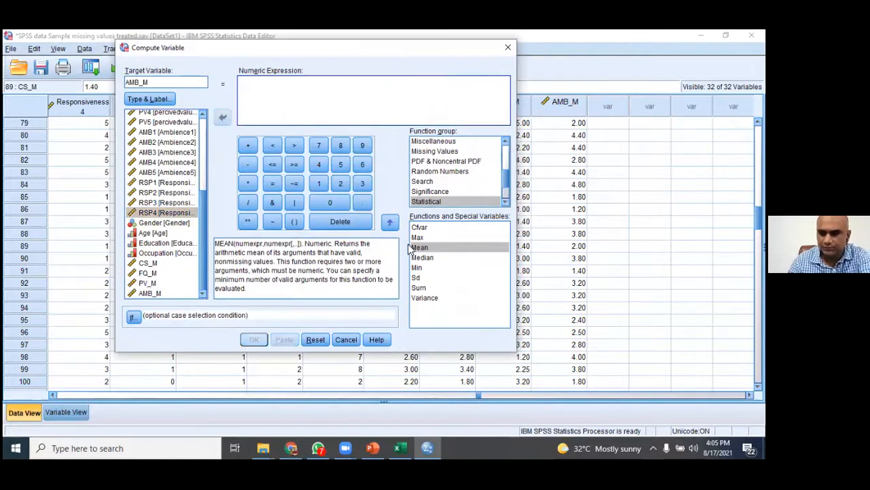
click(389, 222)
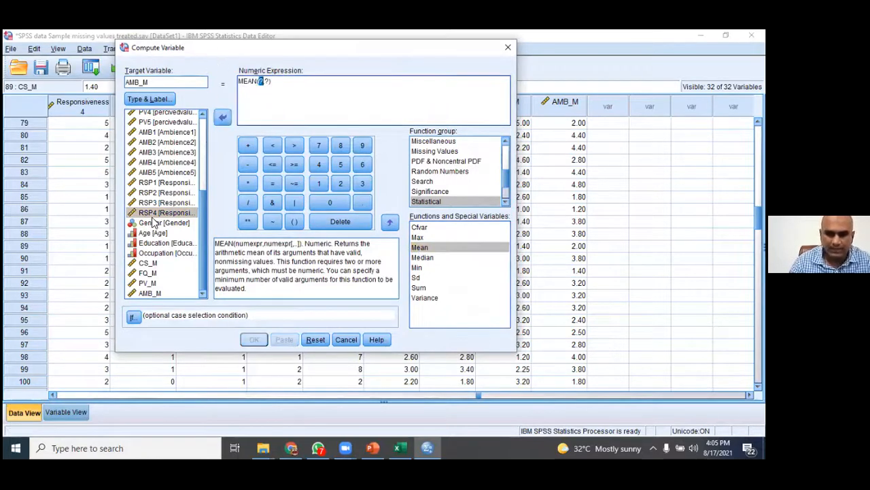
- Rename the target variable RSP_M
click(141, 81)
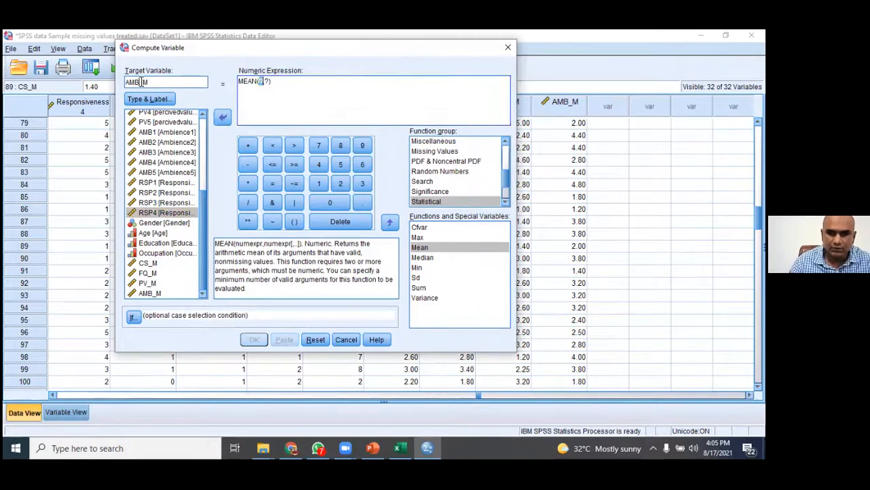
key(BackSpace)
key(BackSpace)
key(BackSpace)
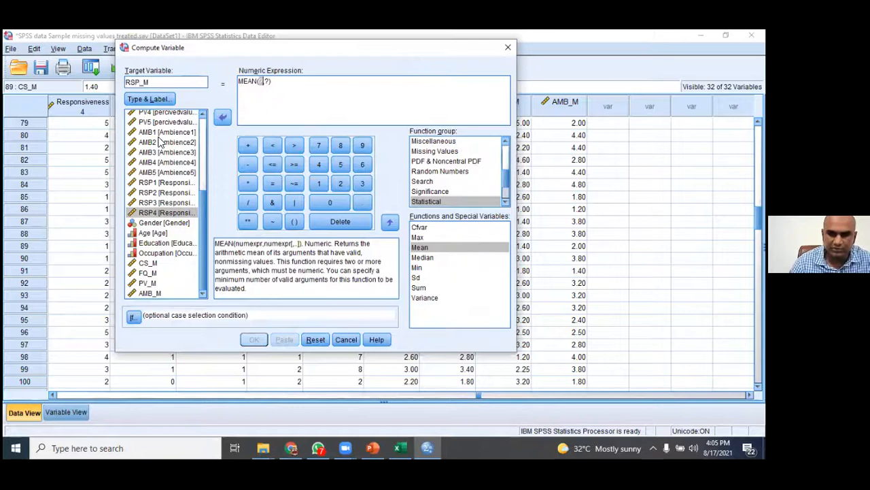
- Fill the MEAN function with Responsiveness1 through Responsiveness4, separated by commas
double_click(164, 183)
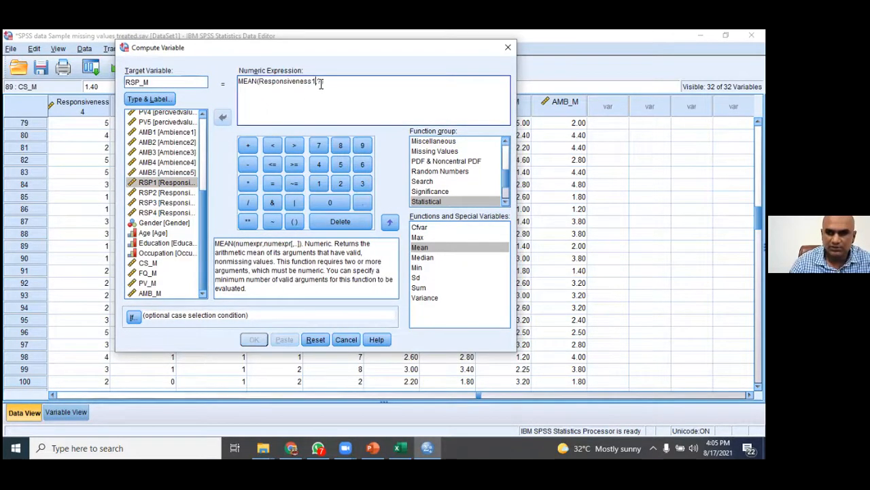
click(151, 194)
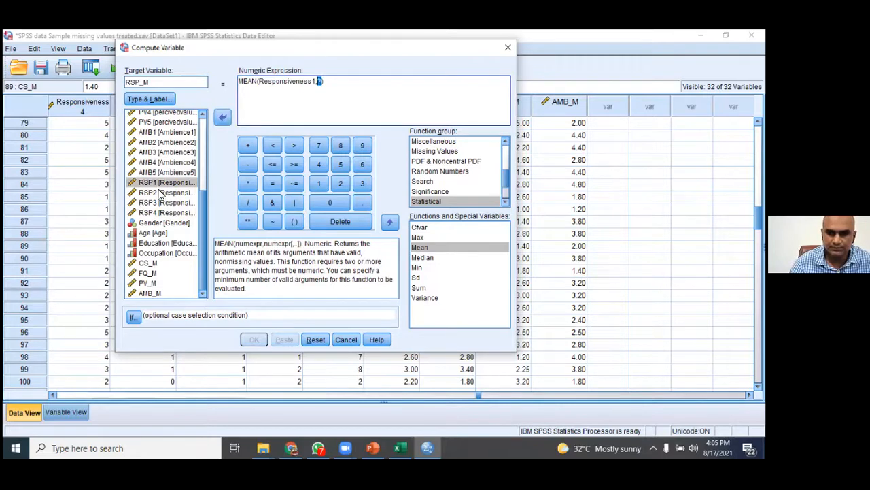
double_click(158, 193)
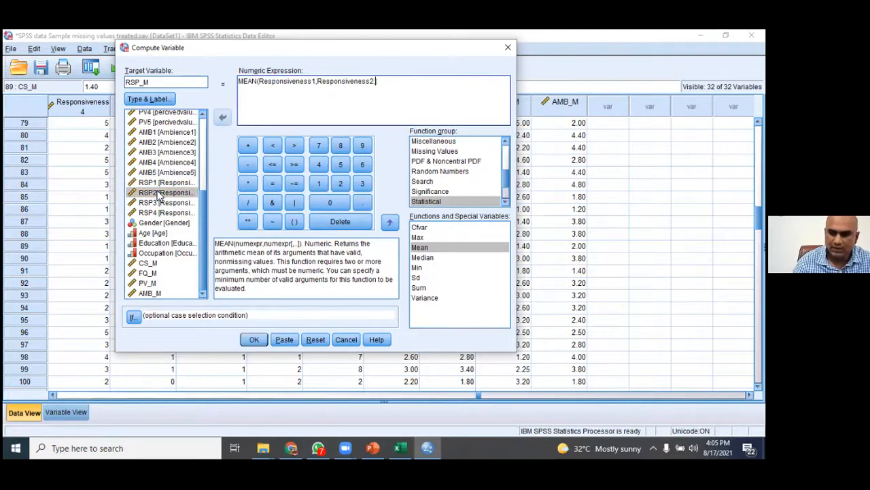
double_click(155, 202)
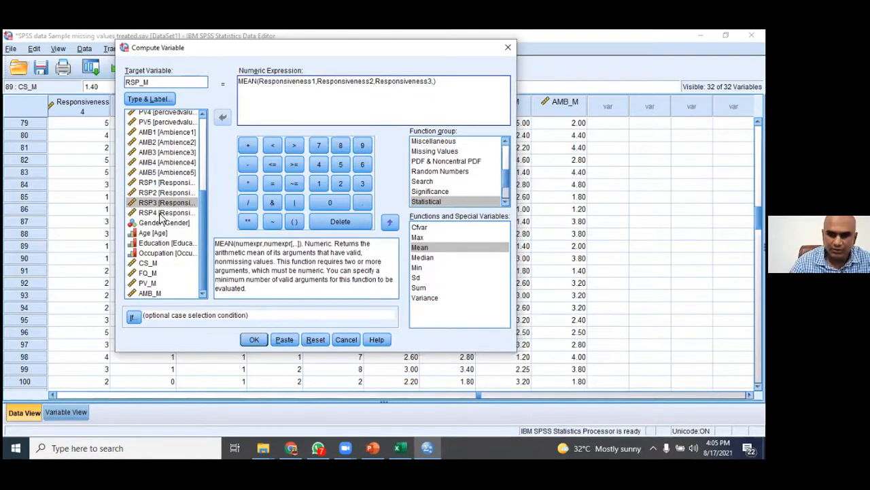
double_click(162, 212)
- Run the RSP_M computation and close its output document without saving
click(254, 340)
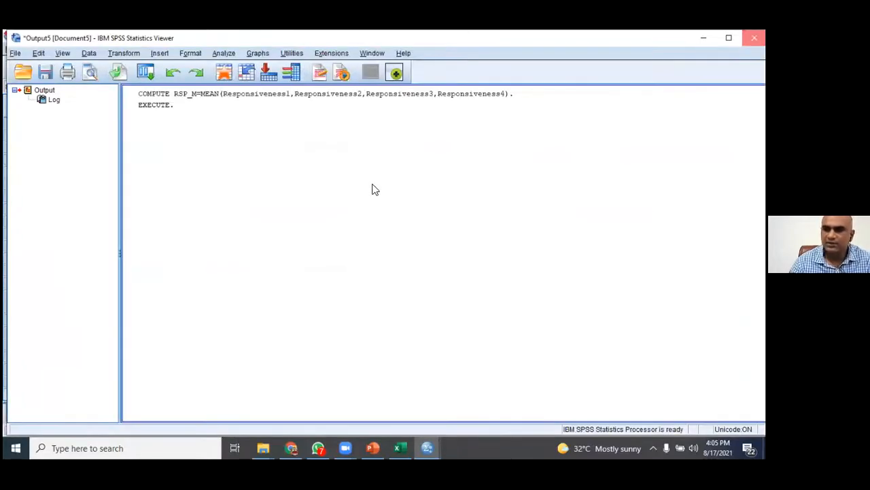
key(alt+F4)
click(384, 255)
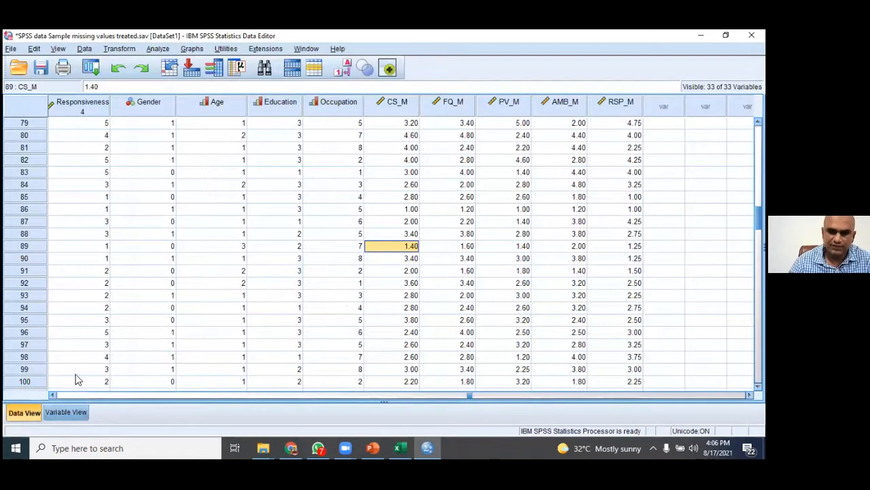
- Save the data set and discard the output document that the save generates
click(41, 68)
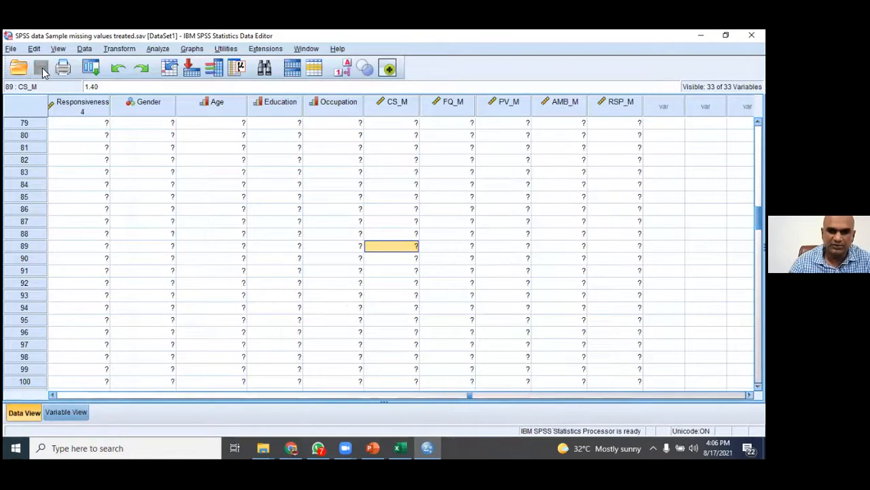
key(alt+F4)
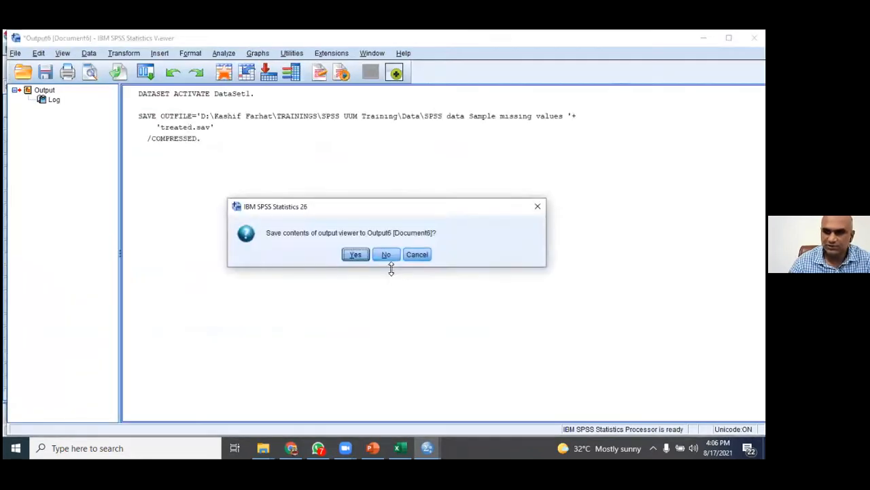
click(387, 256)
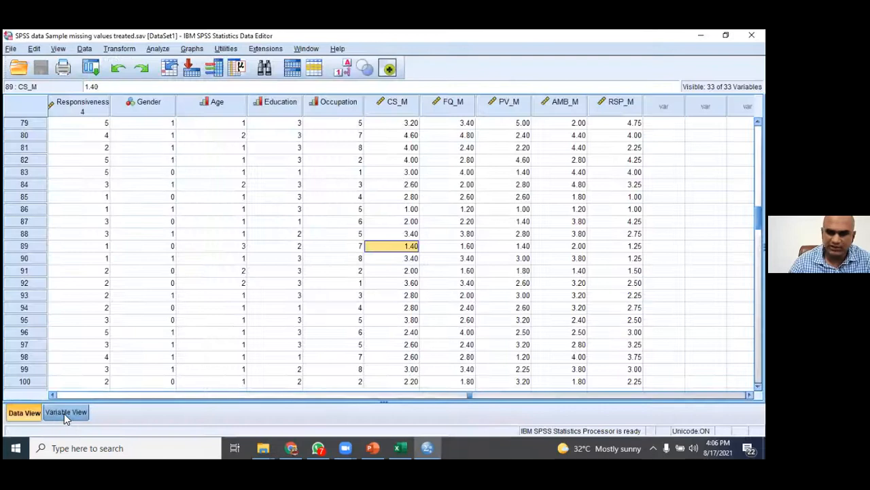
- Review the computed variables CS_M, FQ_M, PV_M, AMB_M and RSP_M in the variable definitions and in the data rows
click(64, 412)
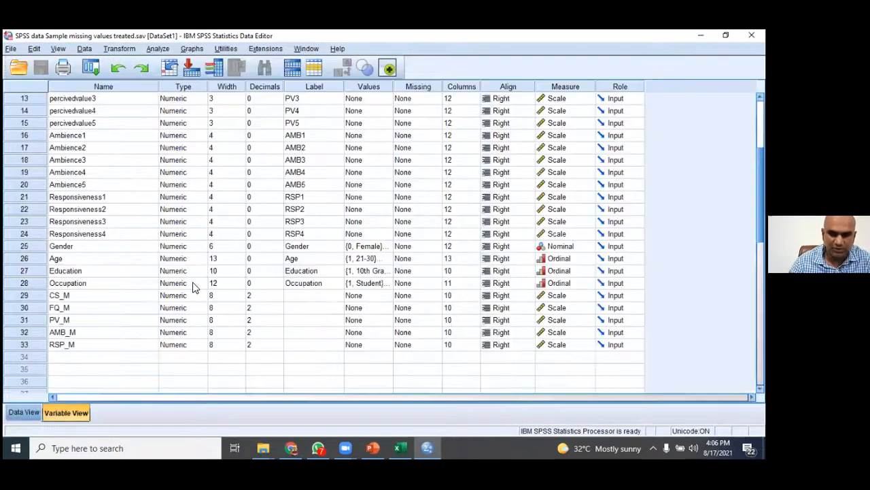
drag(97, 225, 570, 275)
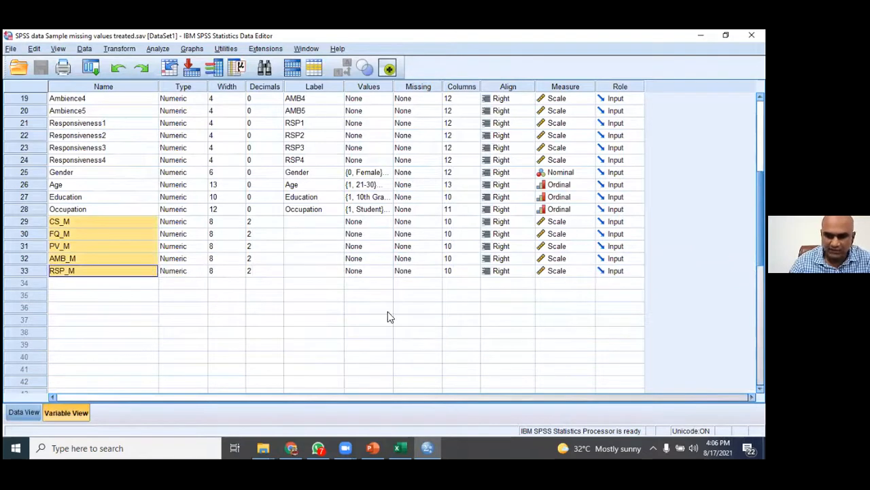
click(26, 412)
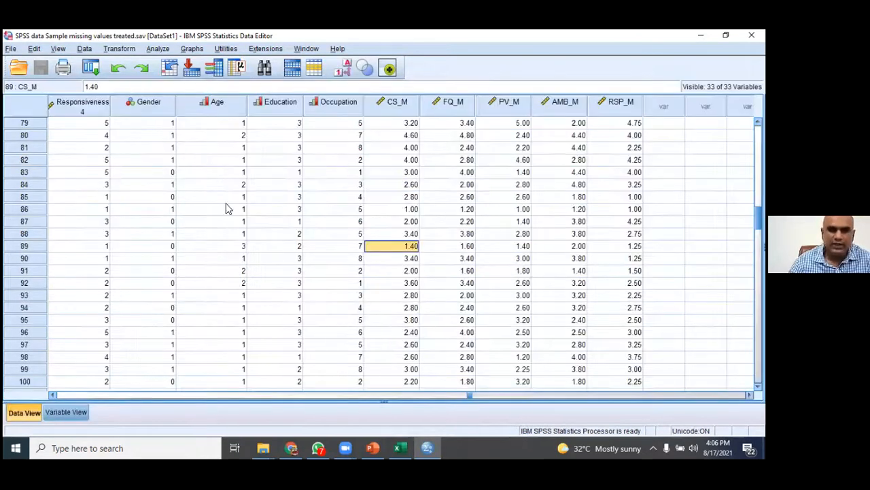
scroll(102, 262, down, 1)
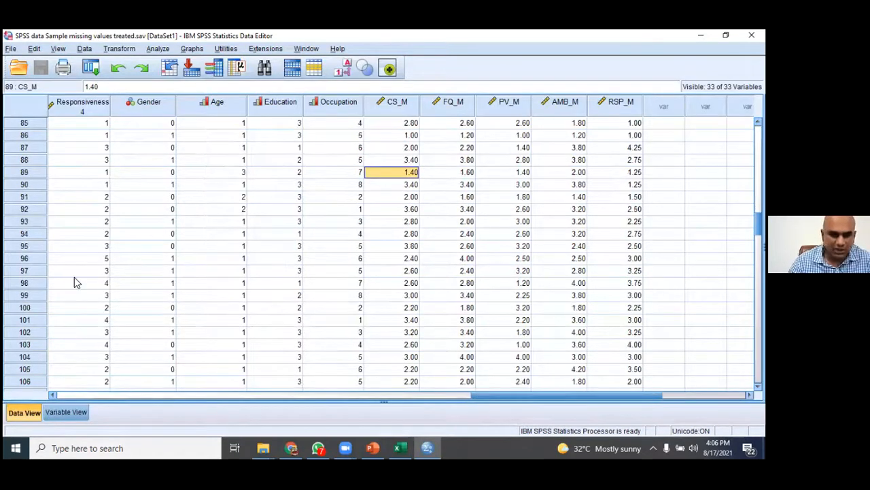
click(63, 413)
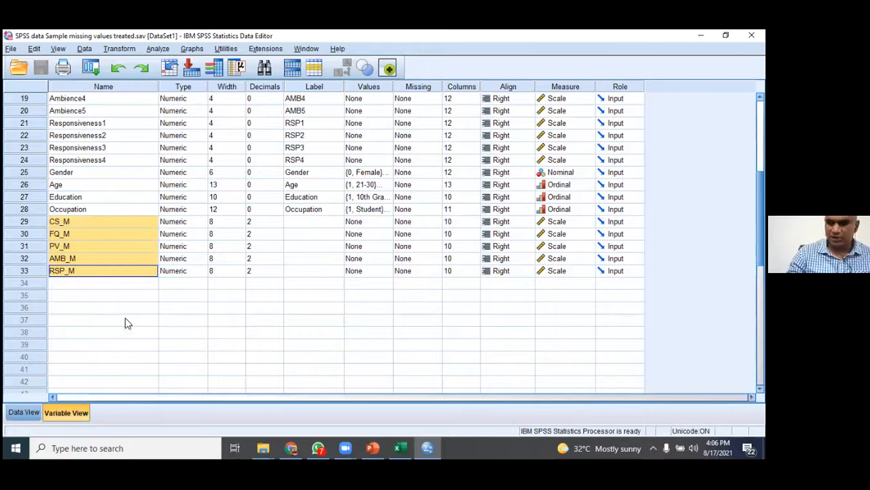
- Start an Explore analysis from the data rows with CS_M, FQ_M, PV_M, AMB_M and RSP_M as dependent variables
click(24, 412)
click(160, 49)
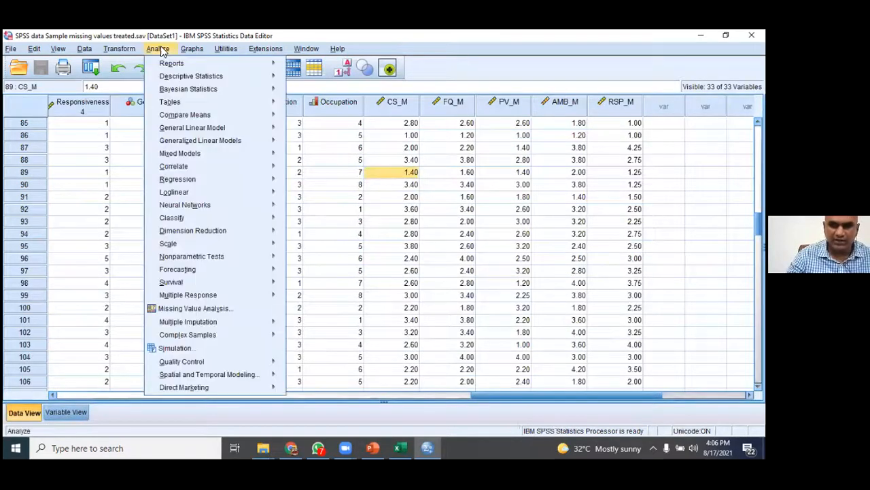
mouse_move(187, 79)
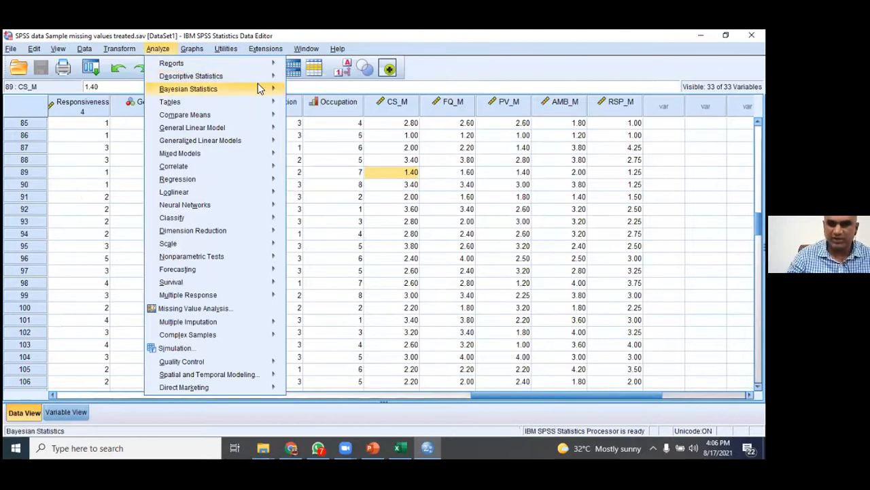
mouse_move(272, 78)
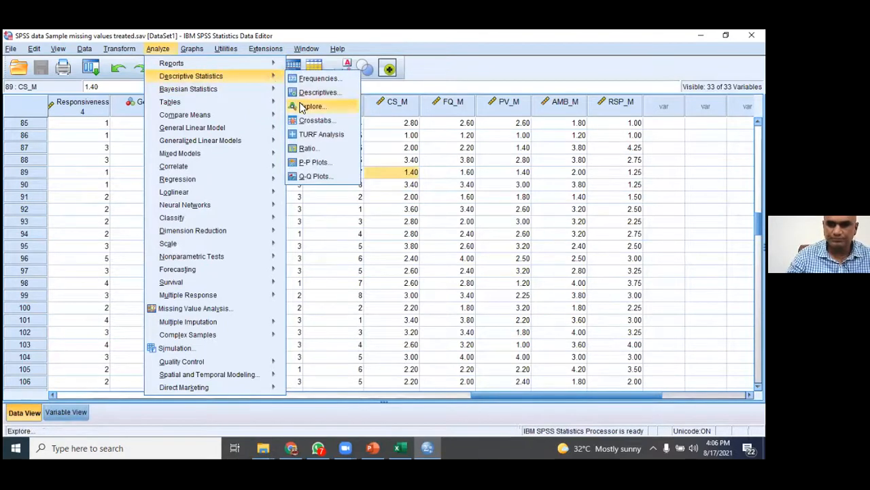
click(300, 107)
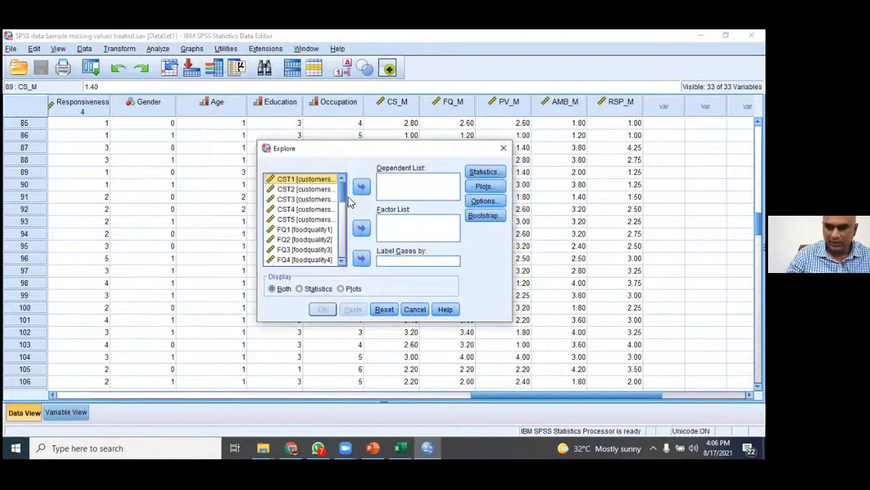
drag(343, 189, 356, 250)
click(287, 221)
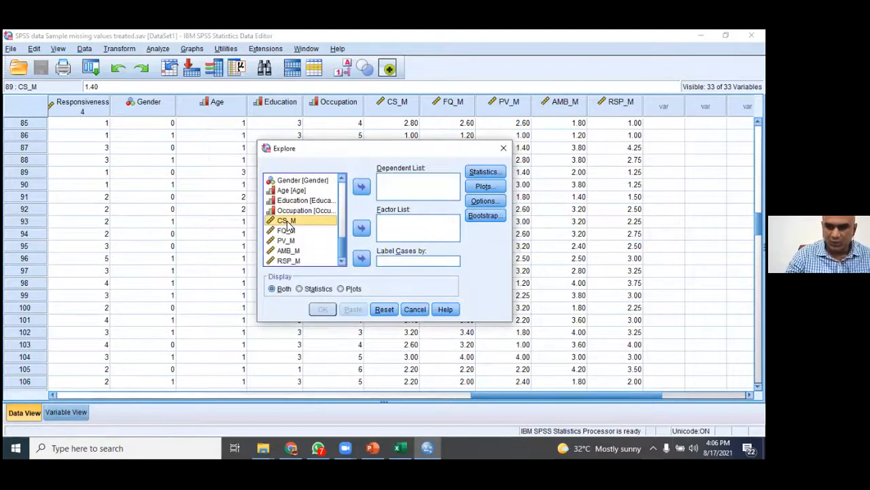
shift+click(291, 263)
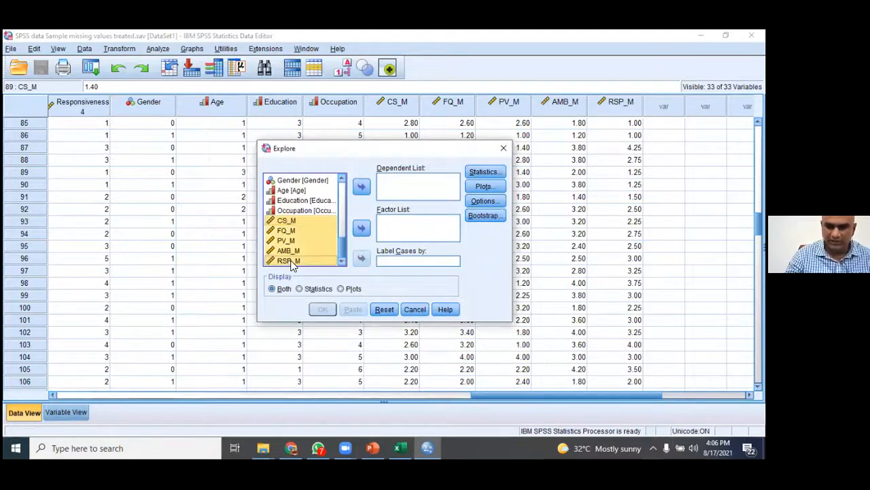
click(361, 187)
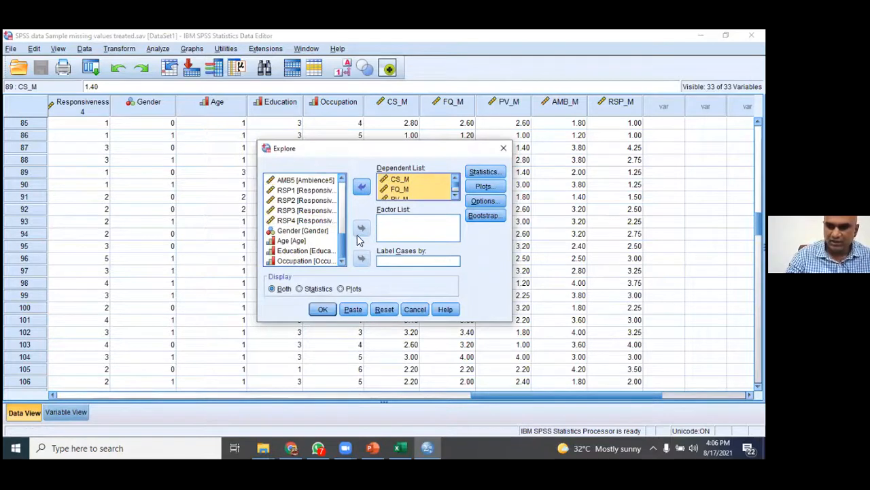
- Check the Explore statistics settings without changing them, and set the plots to normality plots with tests and histograms instead of stem-and-leaf
click(484, 172)
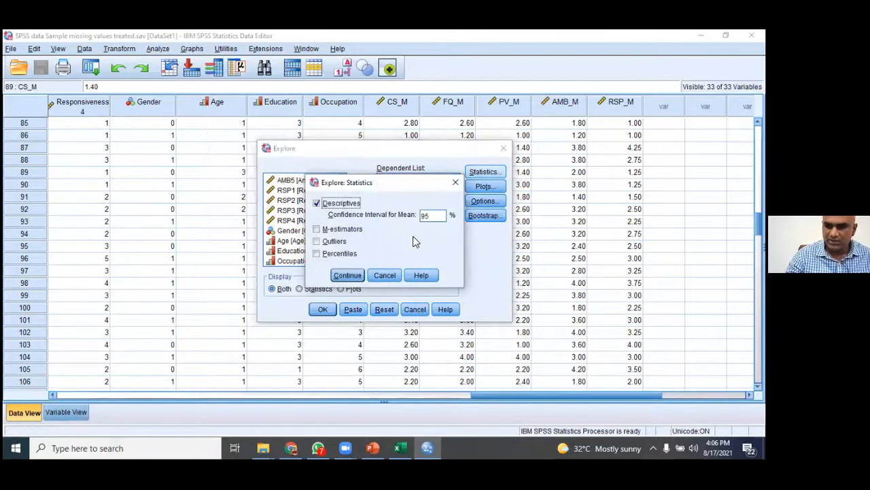
click(386, 274)
click(473, 186)
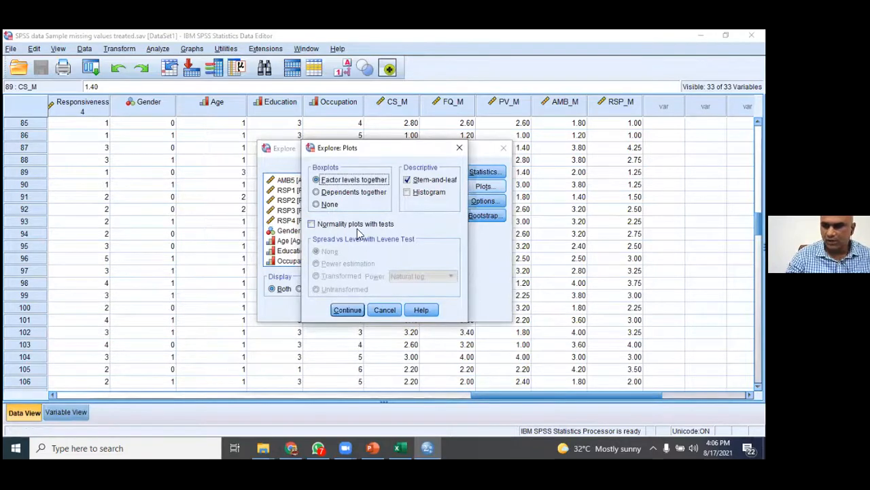
click(333, 226)
click(408, 179)
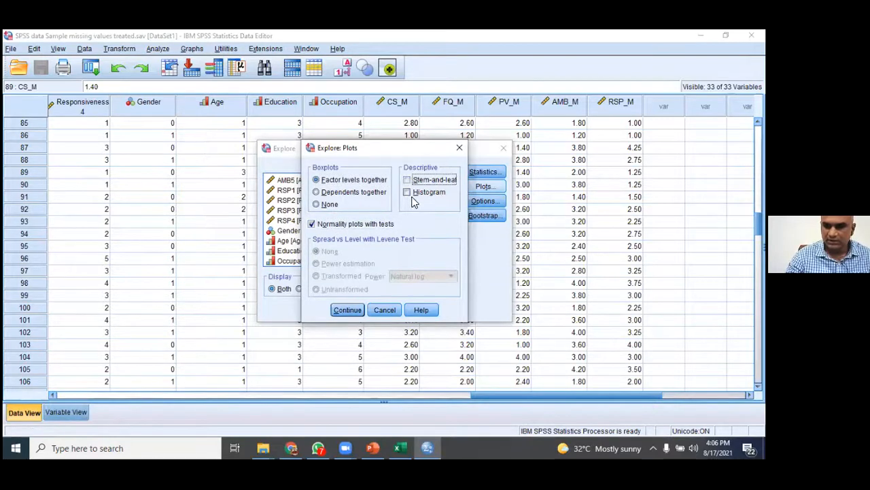
click(408, 193)
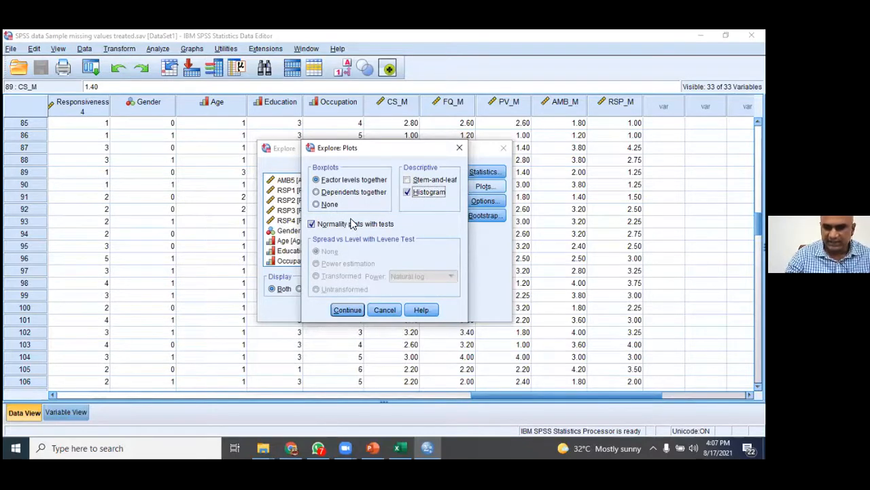
click(347, 310)
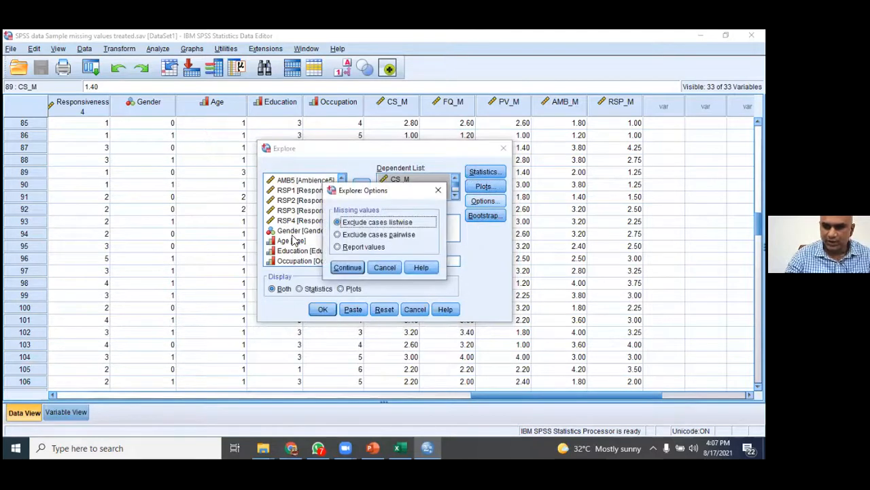
- Keep listwise exclusion of cases with missing values and run the Explore analysis on the five mean variables
click(349, 270)
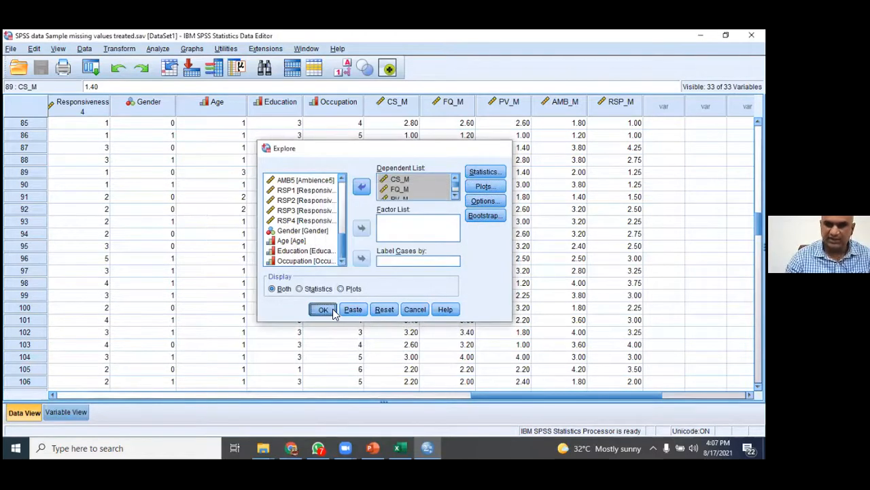
click(323, 309)
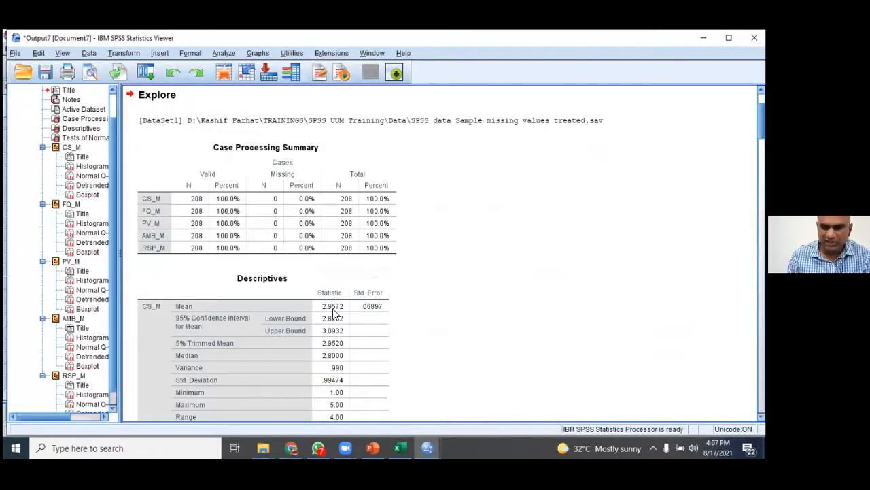
- Check the Case Processing Summary for valid and missing cases of each mean variable
scroll(369, 276, down, 3)
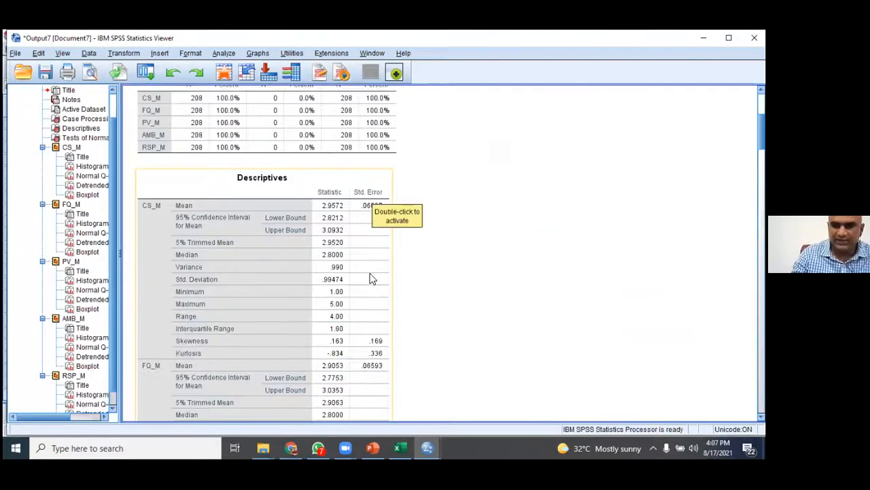
scroll(364, 252, down, 3)
scroll(364, 253, up, 4)
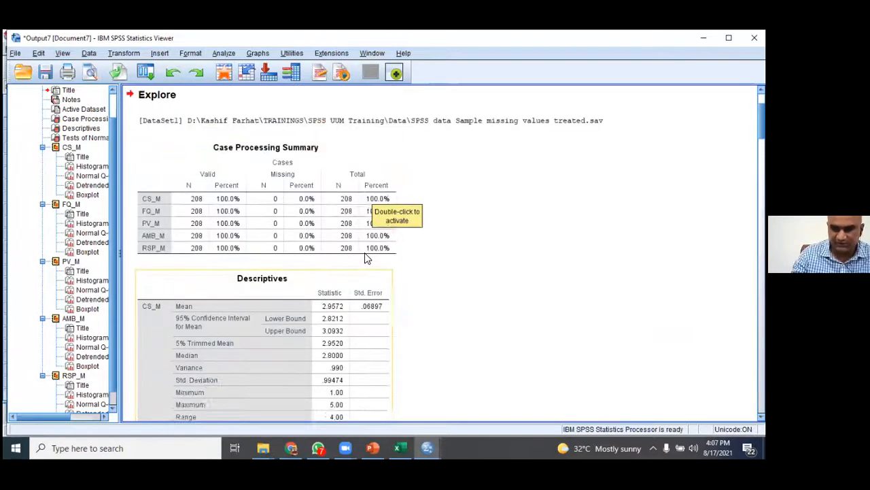
scroll(365, 253, down, 1)
scroll(292, 204, up, 3)
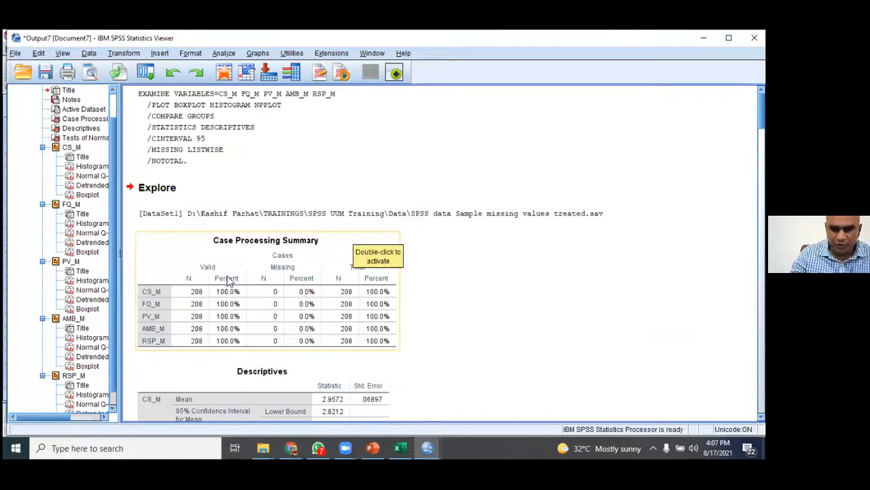
scroll(229, 279, down, 3)
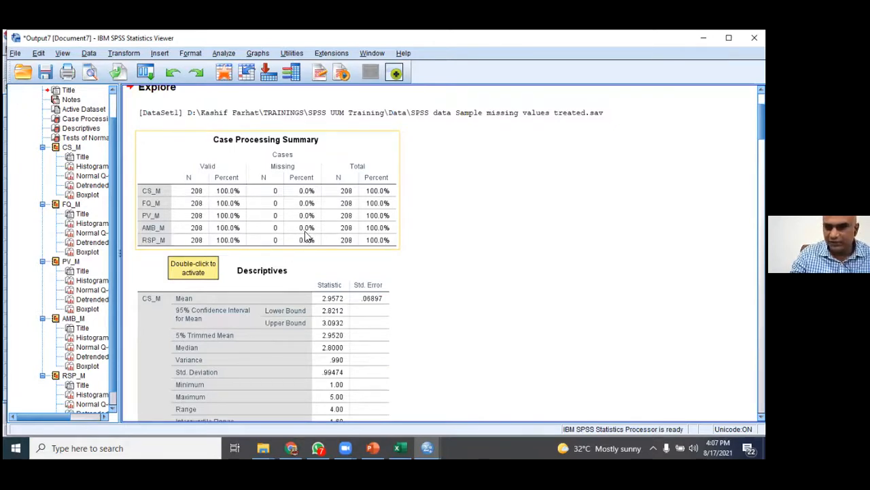
- Examine the Descriptives table from CS_M through RSP_M, especially the skewness and kurtosis values with their standard errors
scroll(395, 251, down, 5)
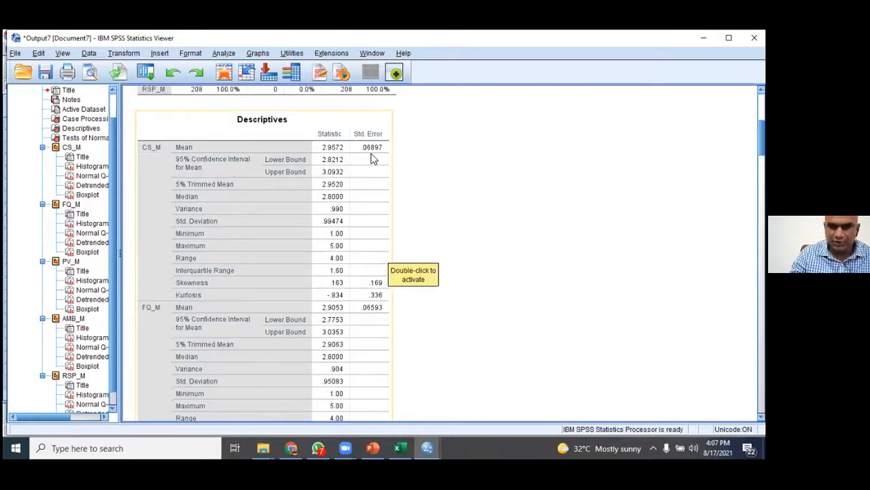
scroll(286, 177, down, 2)
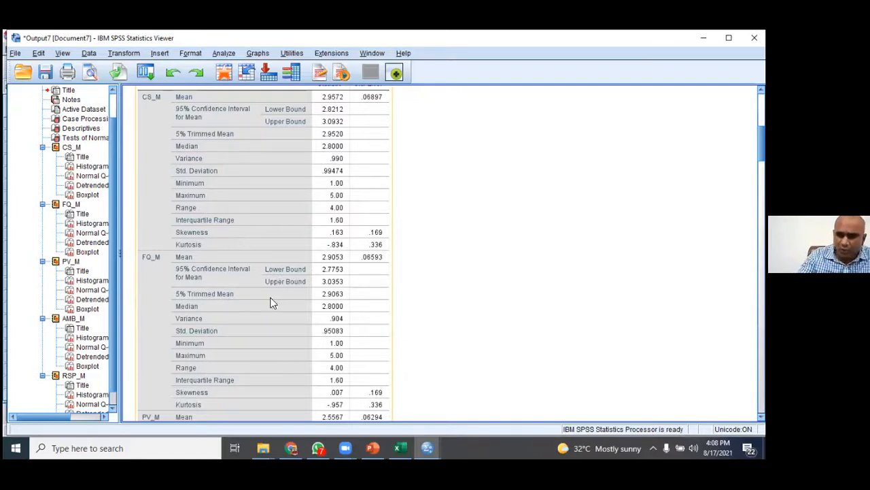
scroll(272, 228, up, 3)
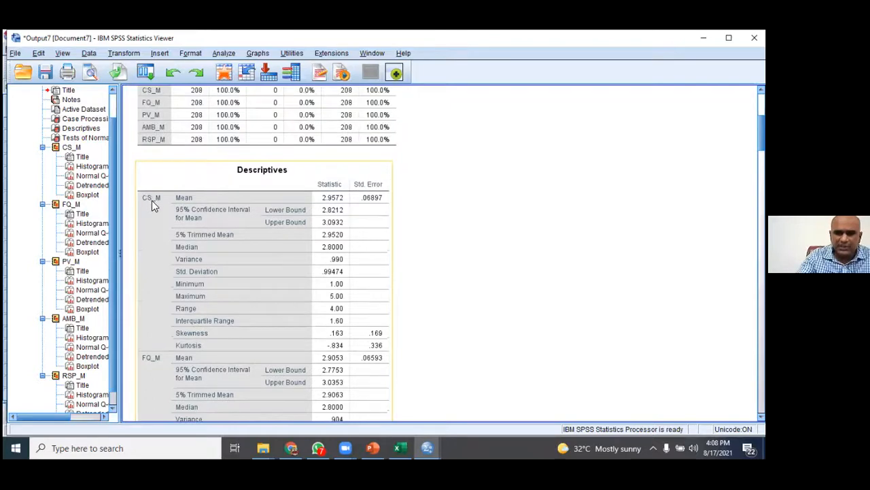
scroll(261, 244, down, 3)
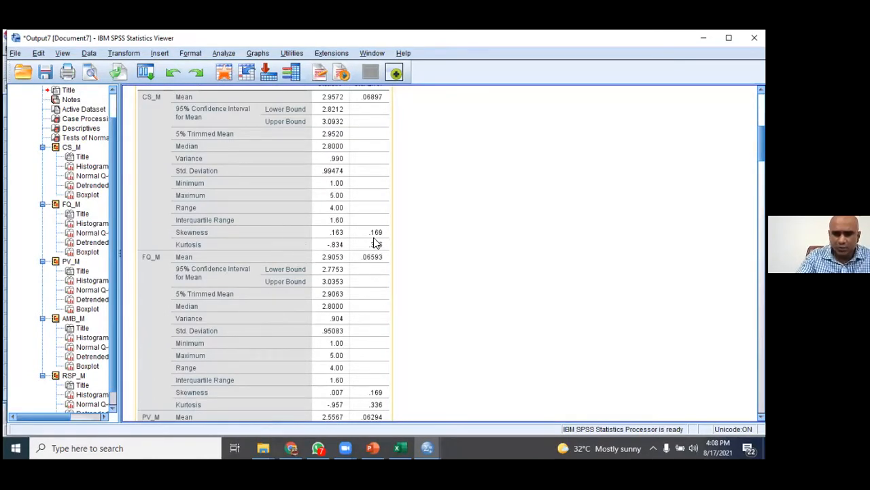
scroll(381, 250, down, 3)
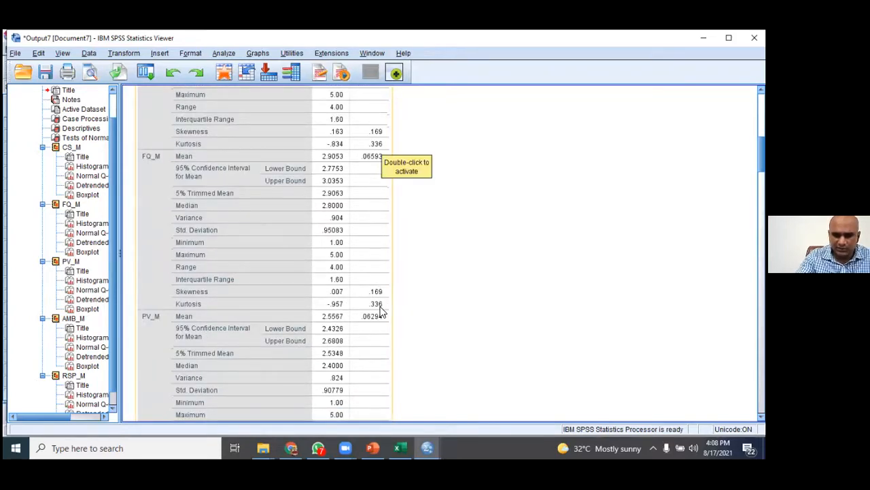
scroll(380, 311, down, 6)
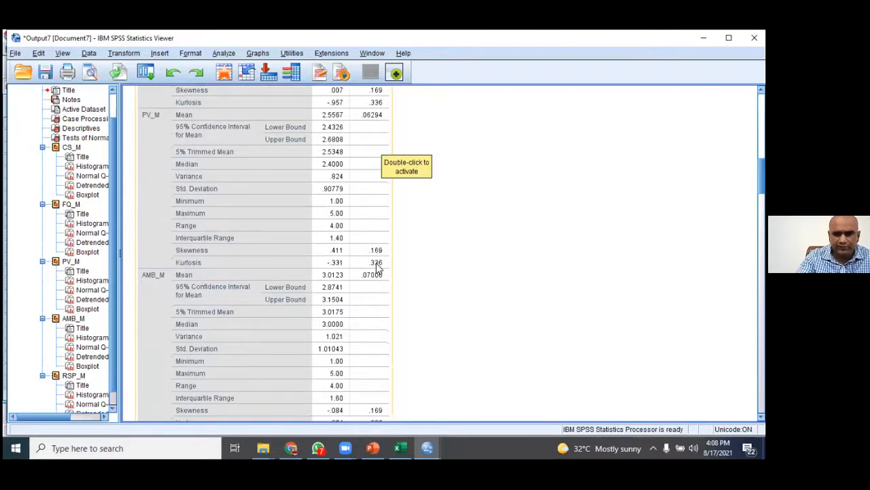
scroll(378, 267, down, 4)
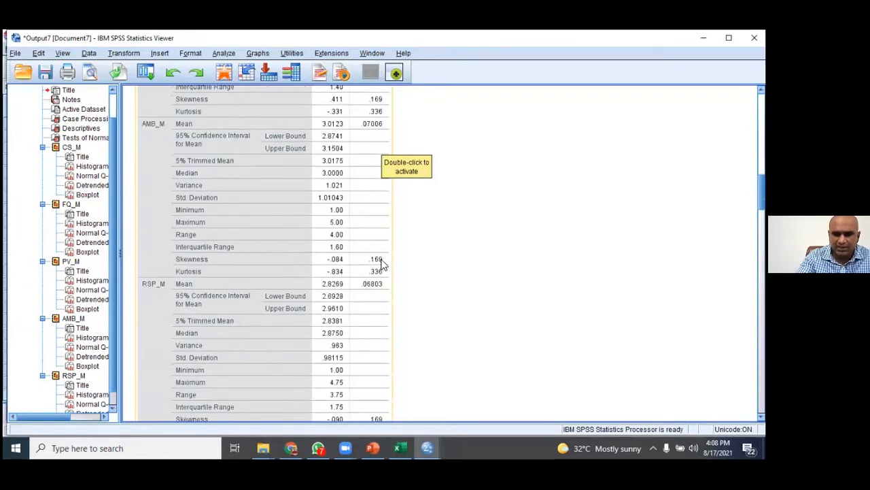
scroll(379, 275, down, 3)
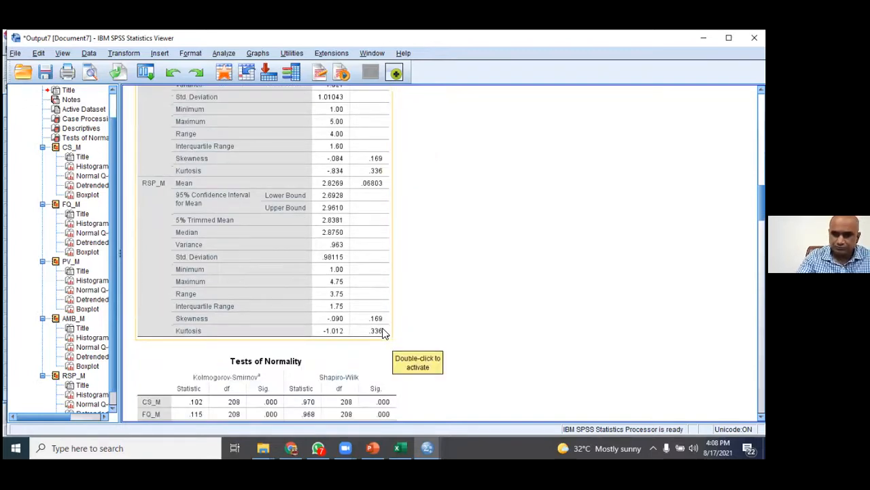
- Examine the Kolmogorov-Smirnov and Shapiro-Wilk significance values in Tests of Normality and compare them with the skewness and kurtosis statistics
scroll(383, 333, down, 2)
scroll(384, 336, down, 2)
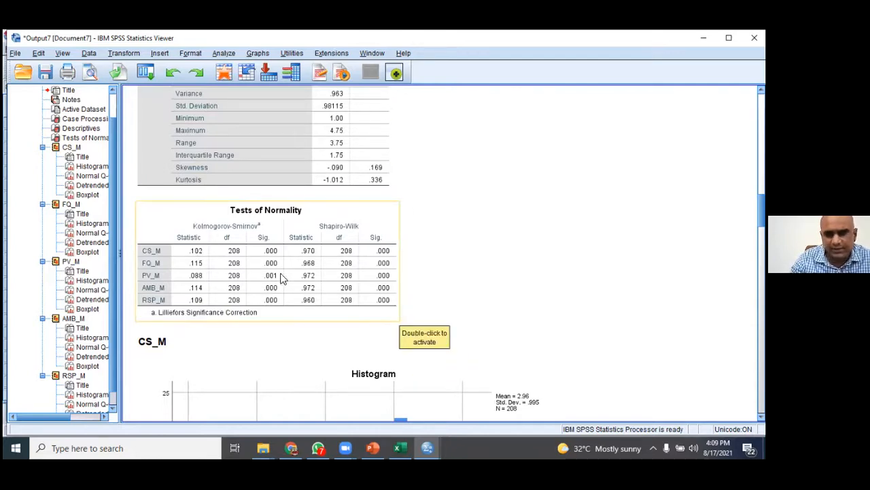
scroll(379, 282, up, 10)
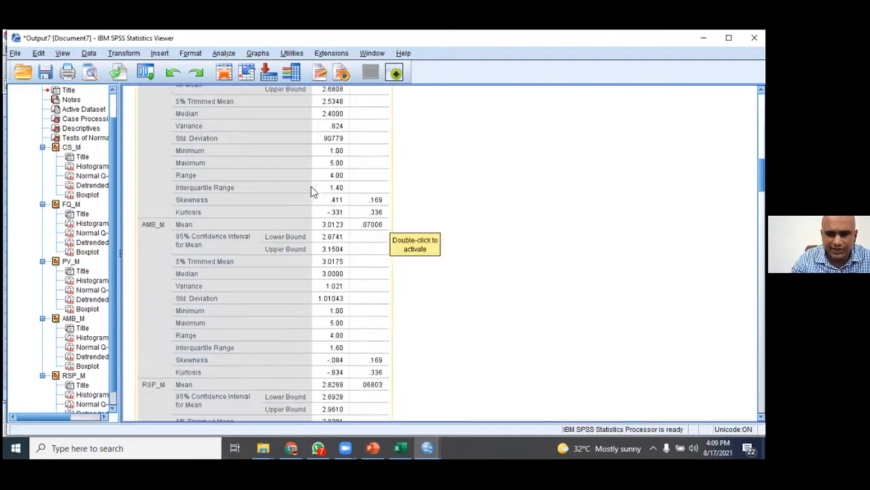
scroll(288, 194, down, 10)
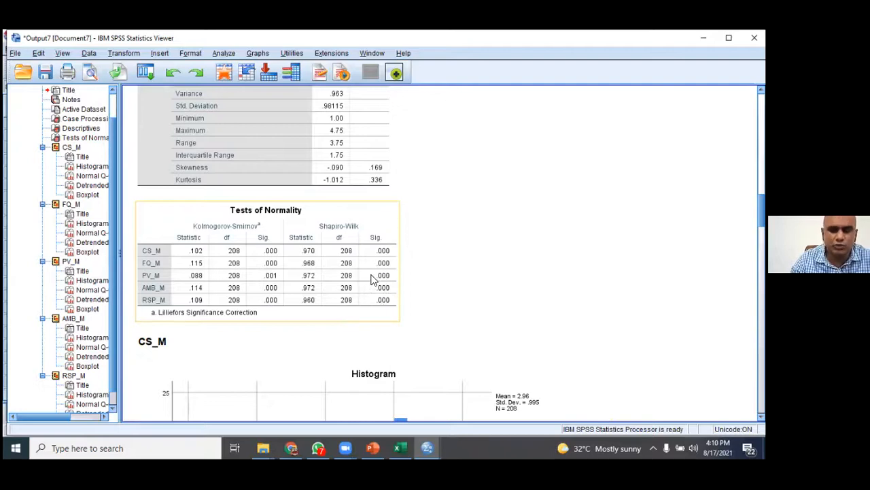
scroll(372, 280, up, 3)
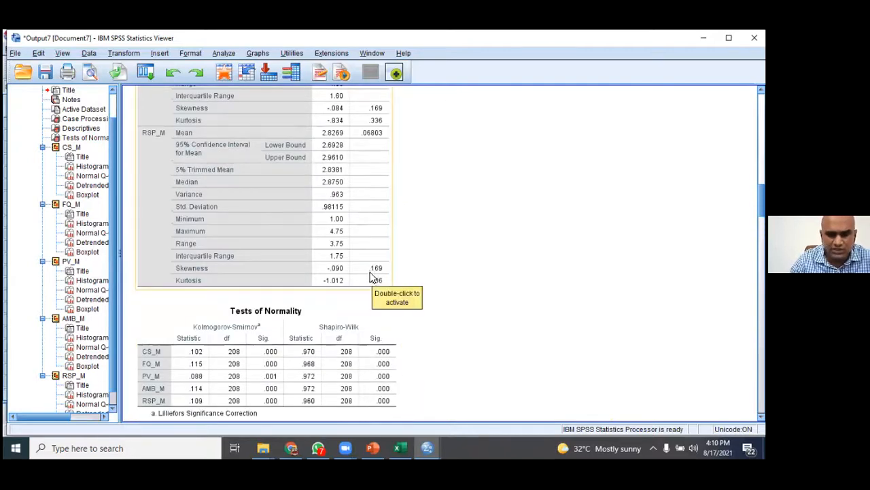
scroll(373, 272, up, 3)
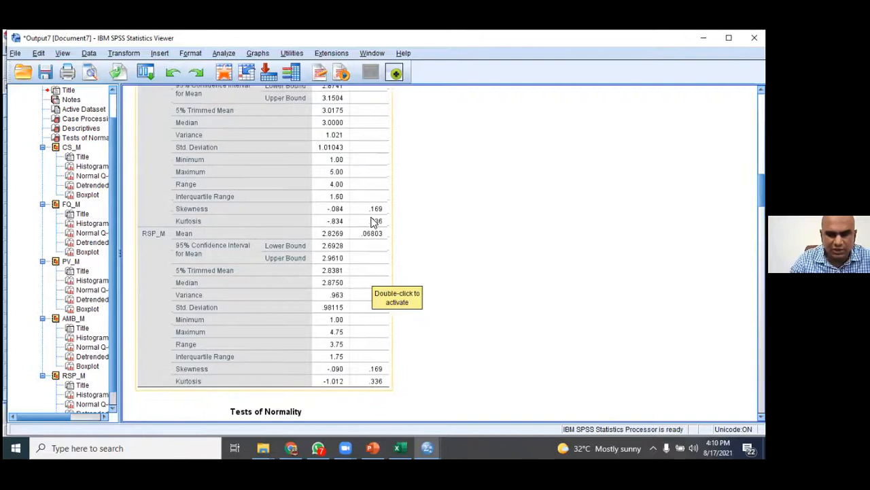
scroll(385, 226, up, 4)
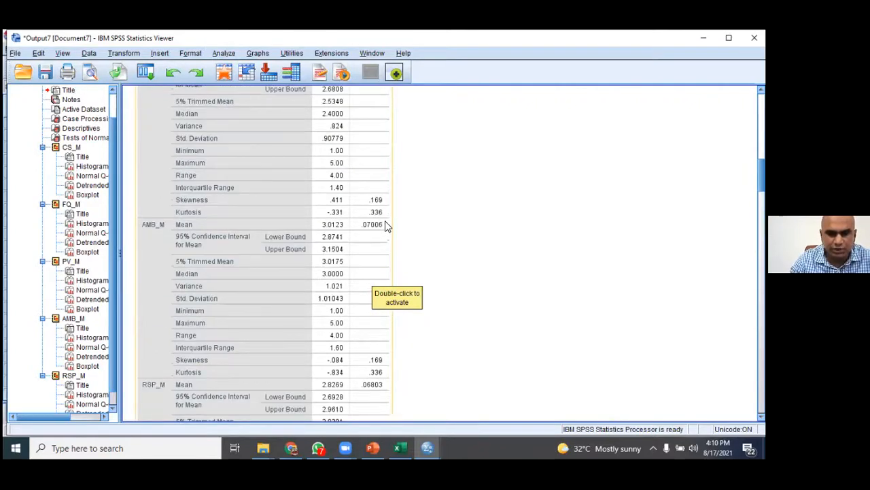
scroll(385, 226, down, 9)
scroll(384, 226, down, 2)
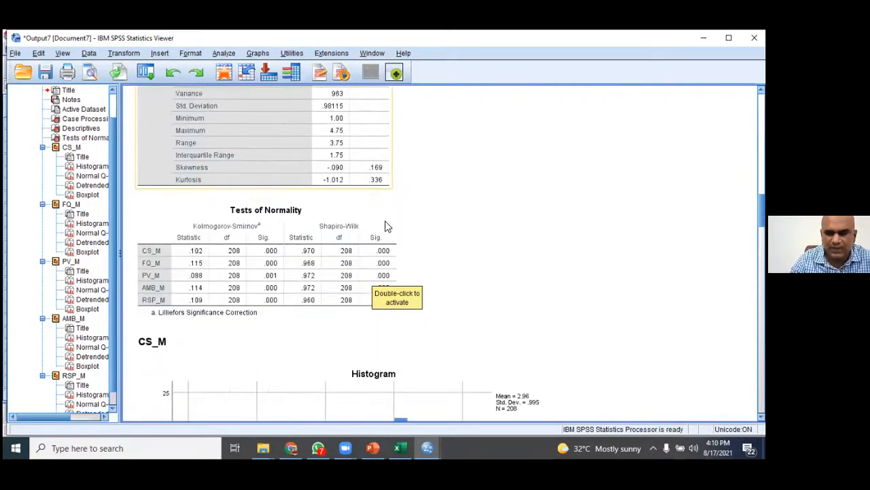
- Examine the CS_M histogram to judge the shape of its distribution alongside the normality test results
scroll(384, 226, down, 4)
click(385, 226)
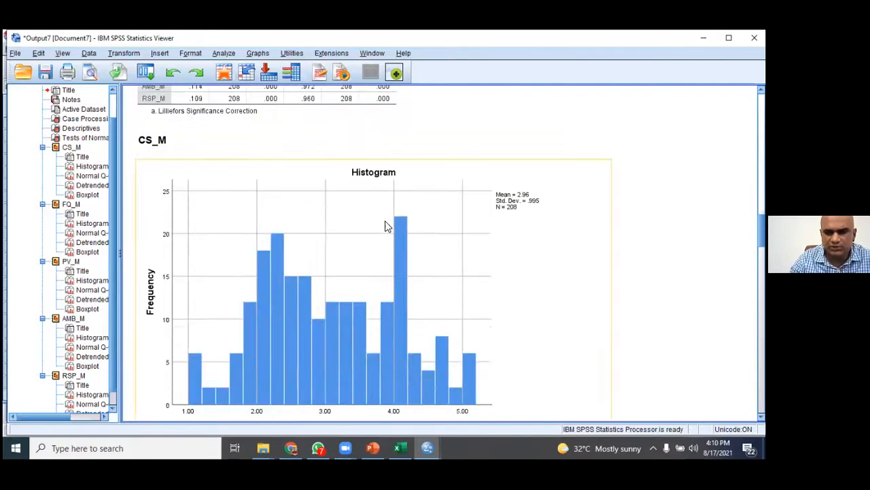
scroll(312, 324, down, 3)
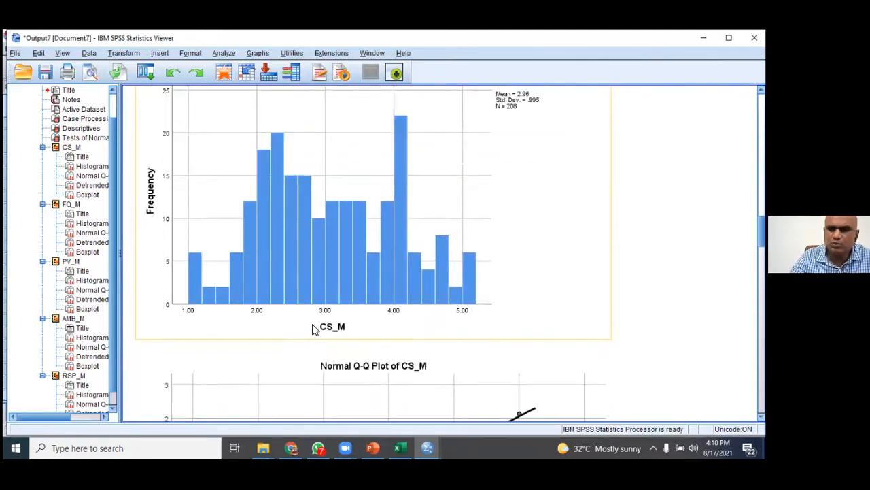
click(367, 247)
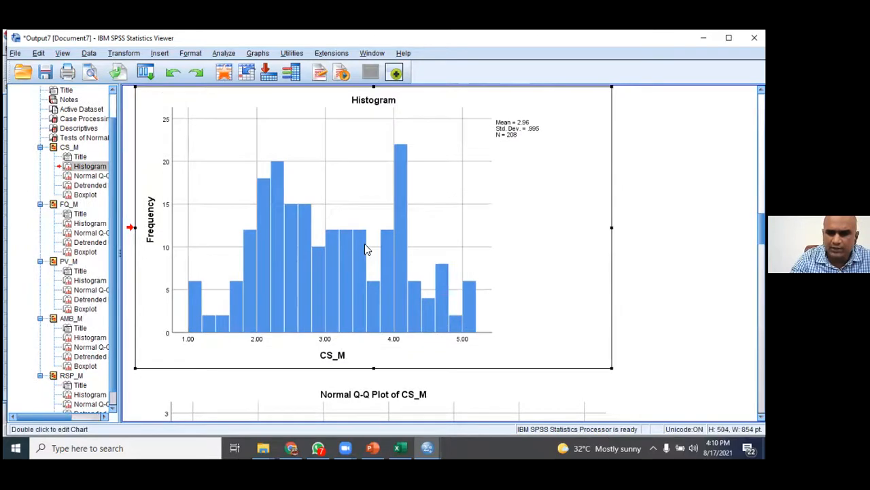
scroll(646, 305, up, 3)
scroll(484, 306, down, 3)
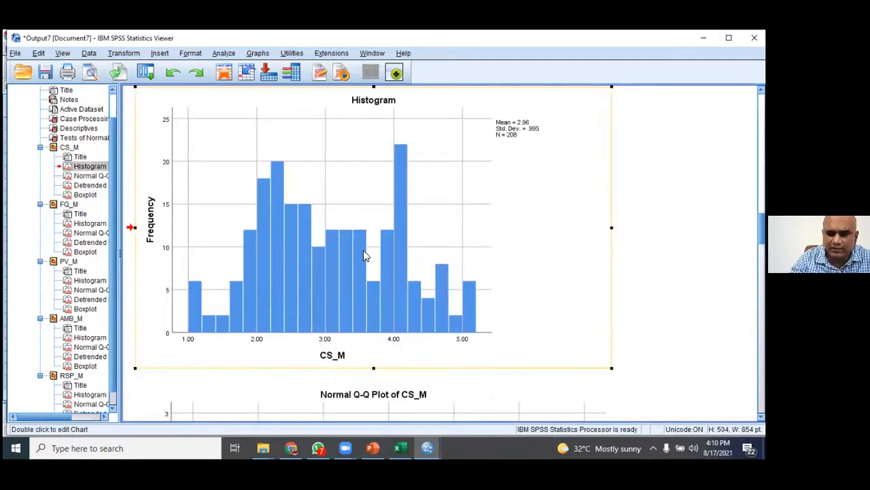
scroll(364, 255, up, 5)
scroll(364, 255, down, 4)
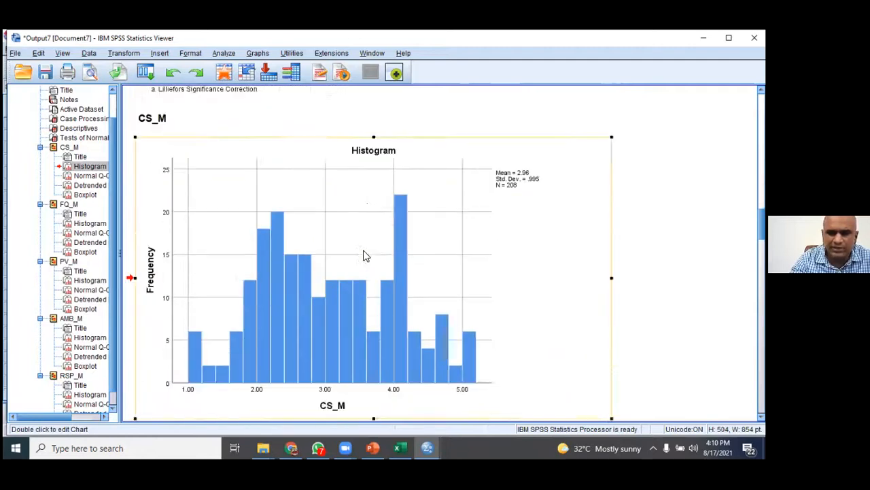
scroll(364, 255, down, 2)
scroll(363, 254, down, 1)
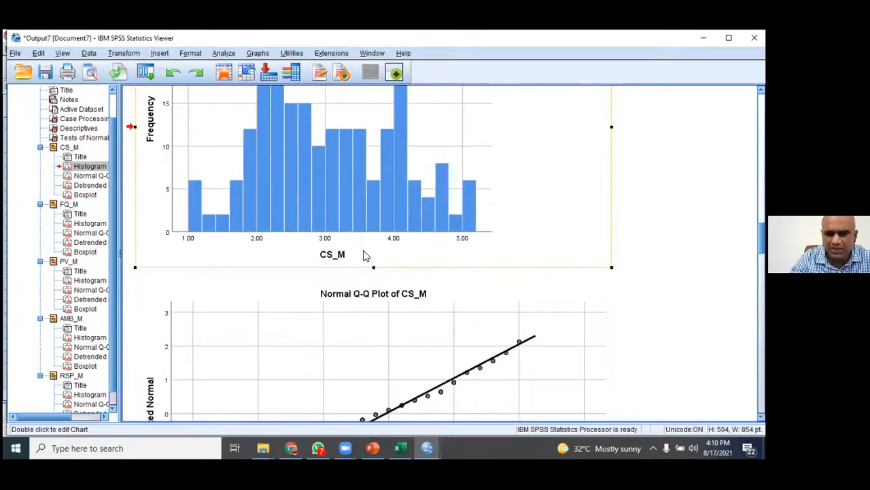
scroll(363, 252, up, 3)
scroll(363, 252, down, 1)
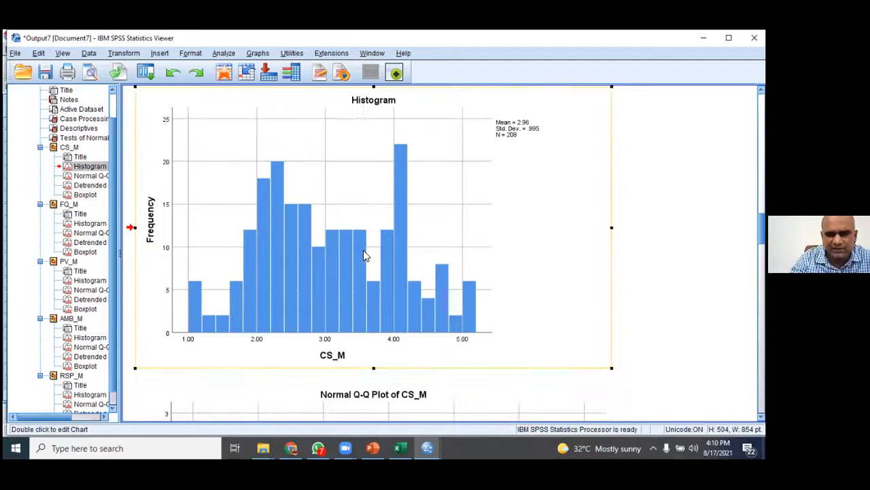
scroll(363, 252, up, 5)
scroll(364, 253, up, 3)
scroll(300, 204, down, 7)
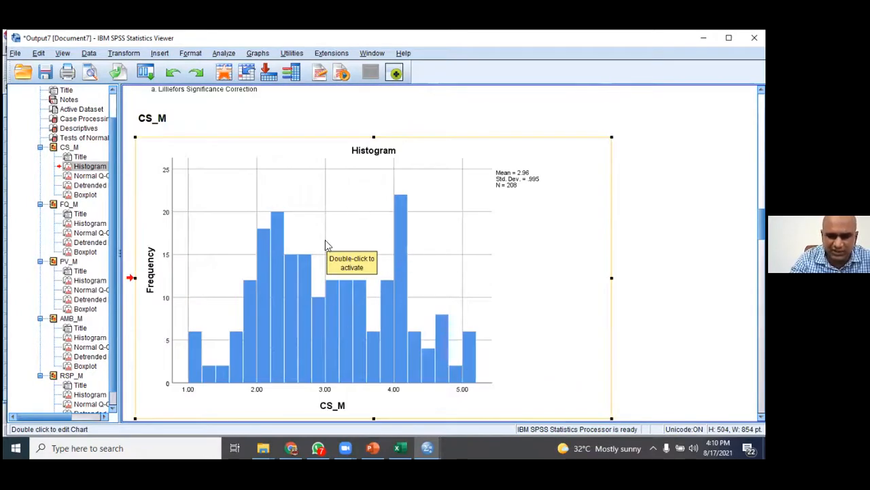
scroll(301, 242, down, 1)
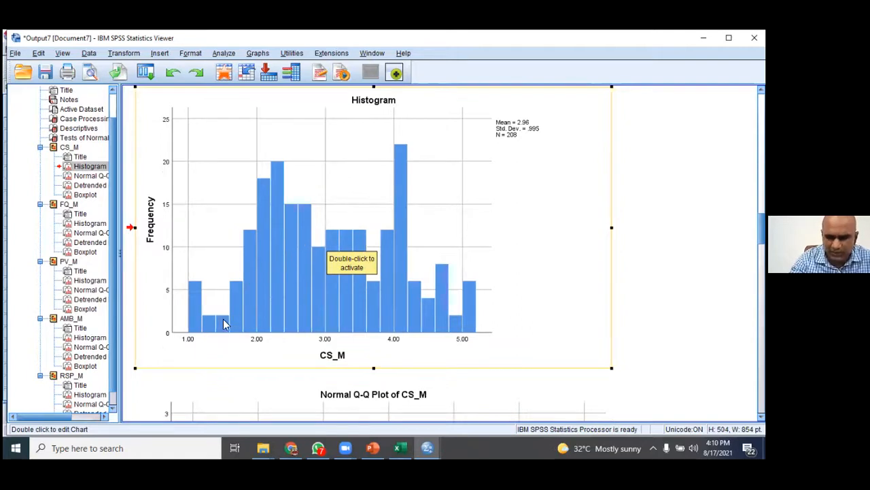
- Examine the normal Q-Q plot, detrended plot and boxplot of CS_M, and go on to the FQ_M histogram
scroll(412, 290, down, 5)
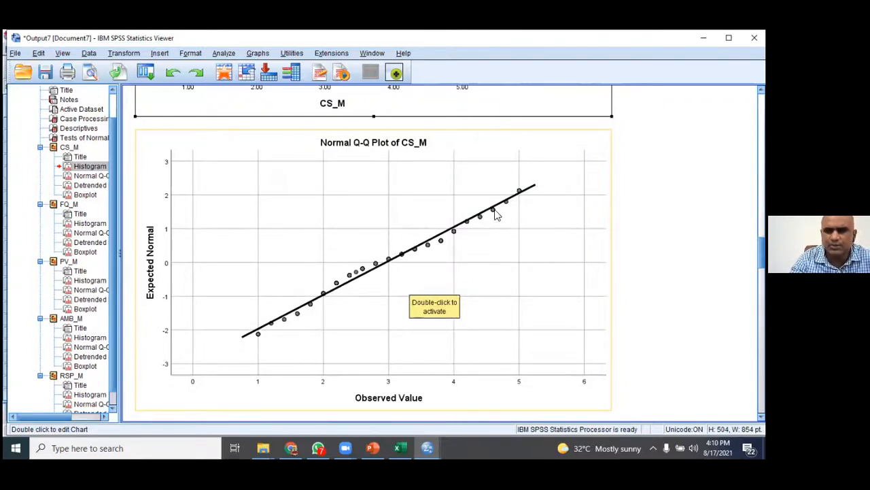
scroll(449, 228, down, 6)
scroll(449, 228, up, 12)
scroll(430, 229, down, 3)
scroll(367, 224, up, 3)
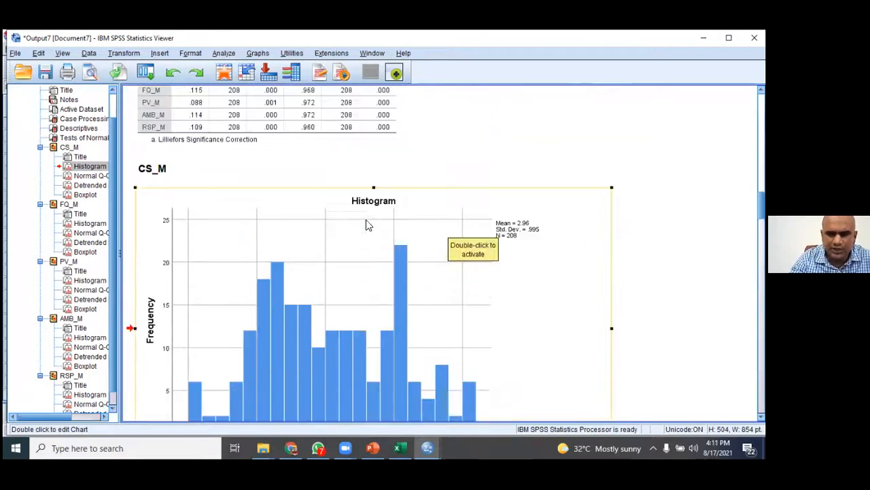
scroll(325, 244, down, 3)
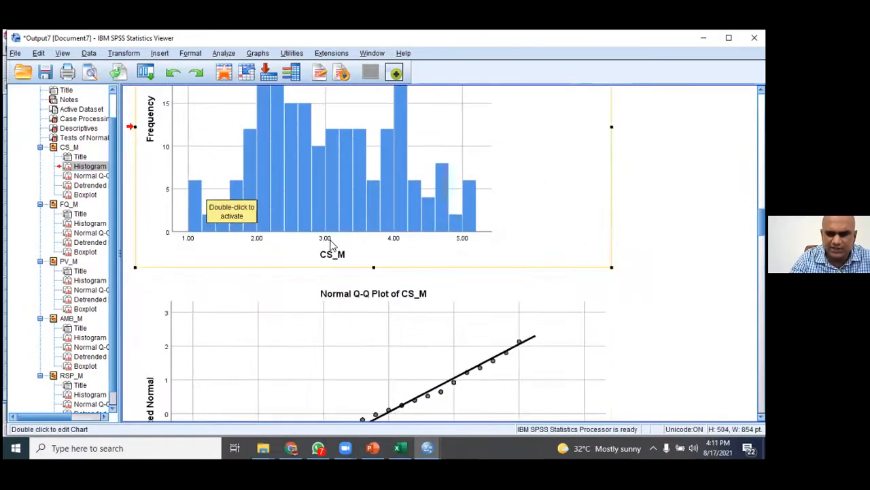
scroll(332, 244, down, 5)
scroll(334, 244, down, 6)
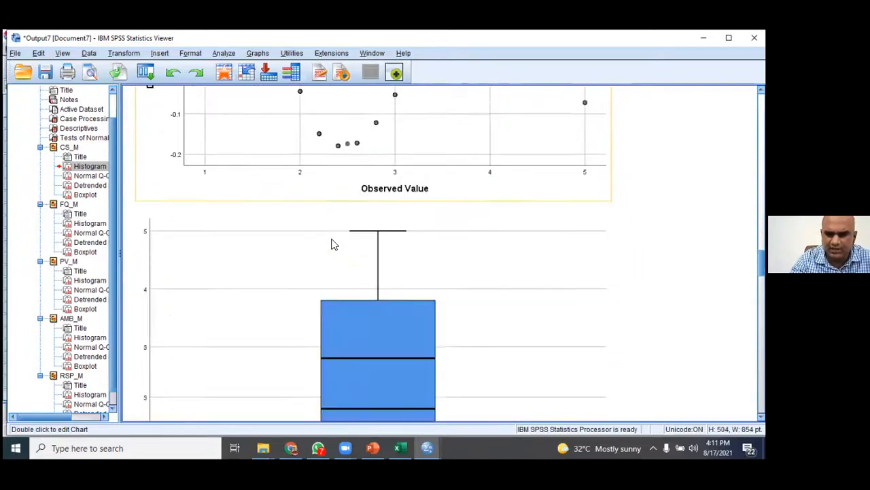
scroll(332, 242, down, 5)
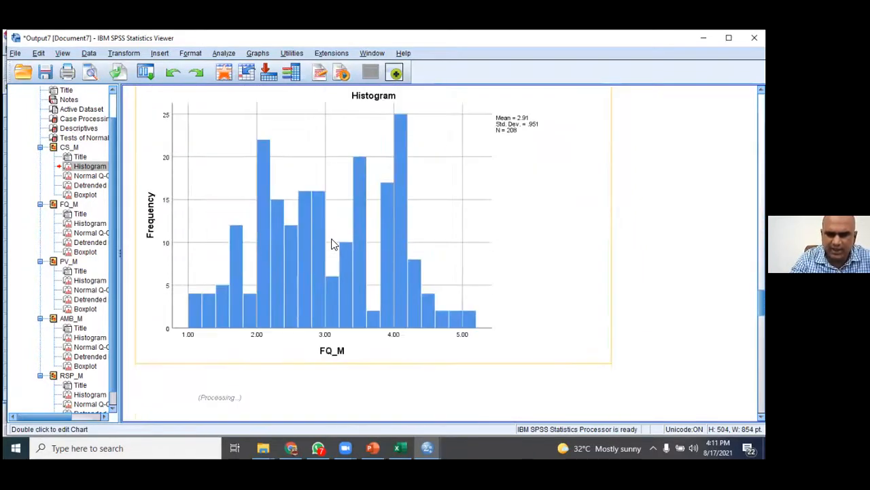
- Examine the CS_M boxplot and the FQ_M histogram, Q-Q plots and boxplot, continuing to the PV_M histogram
scroll(331, 243, up, 5)
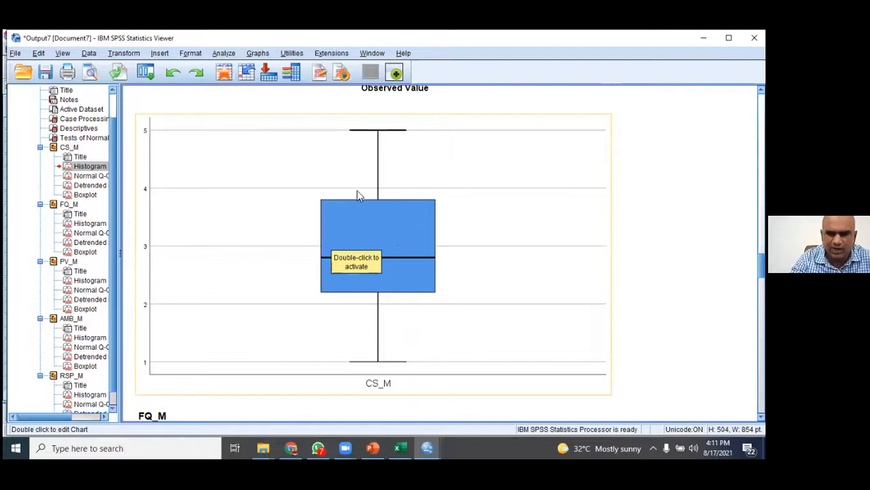
scroll(401, 228, down, 3)
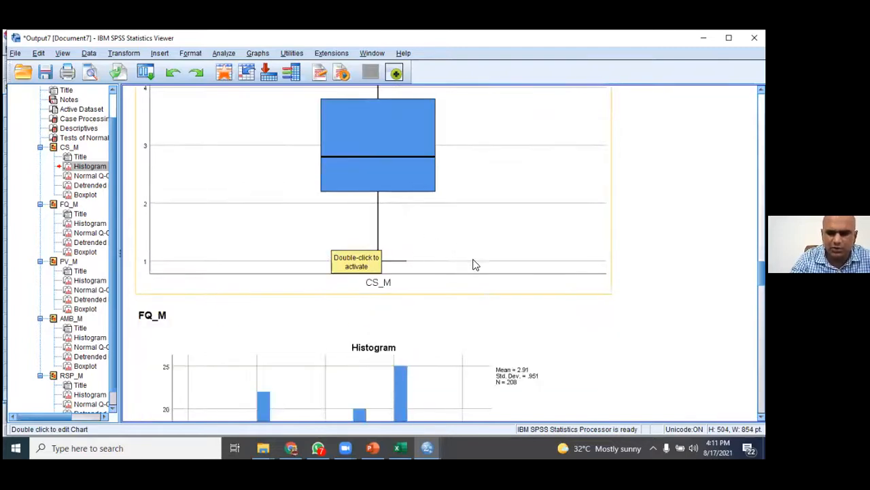
scroll(449, 255, down, 6)
scroll(342, 232, down, 3)
scroll(374, 248, up, 3)
scroll(369, 259, down, 4)
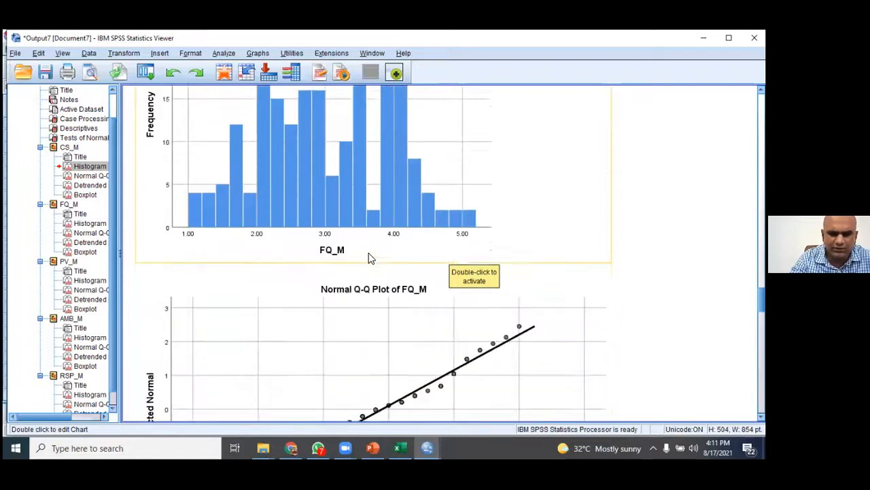
scroll(370, 258, down, 15)
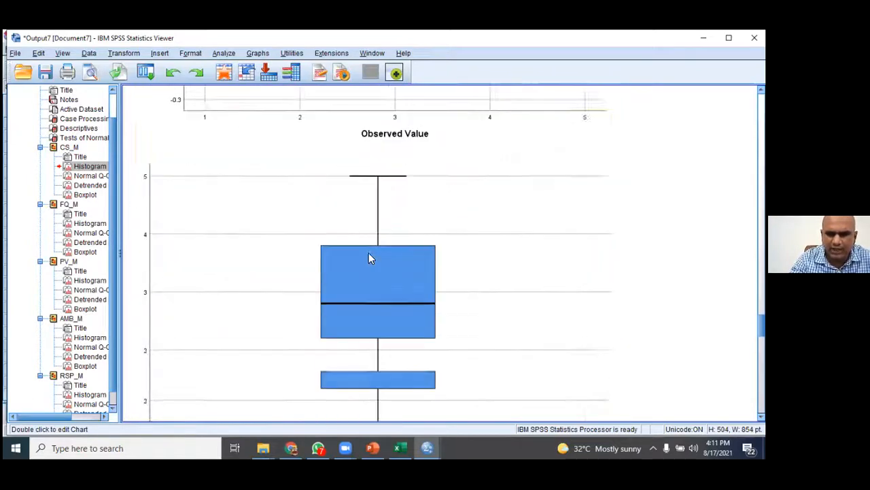
scroll(368, 255, down, 10)
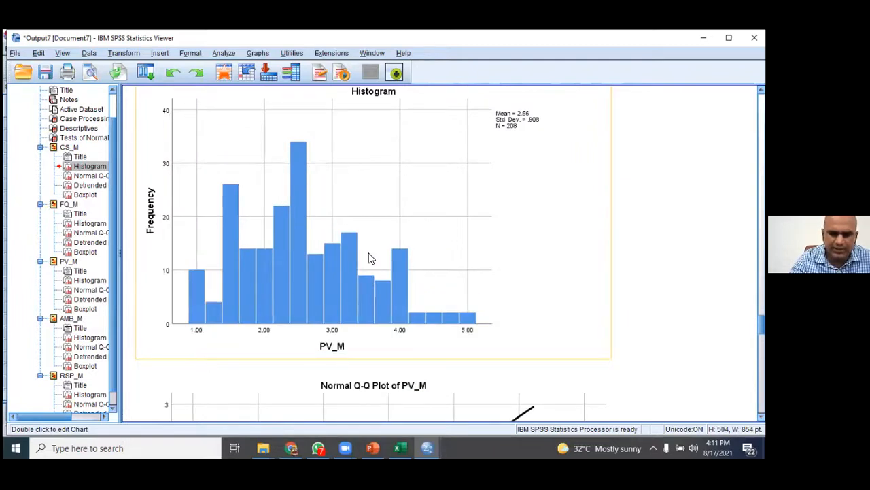
- Add a straight interpolation line to the PV_M histogram in the Chart Editor and close the editor
click(369, 257)
right_click(396, 255)
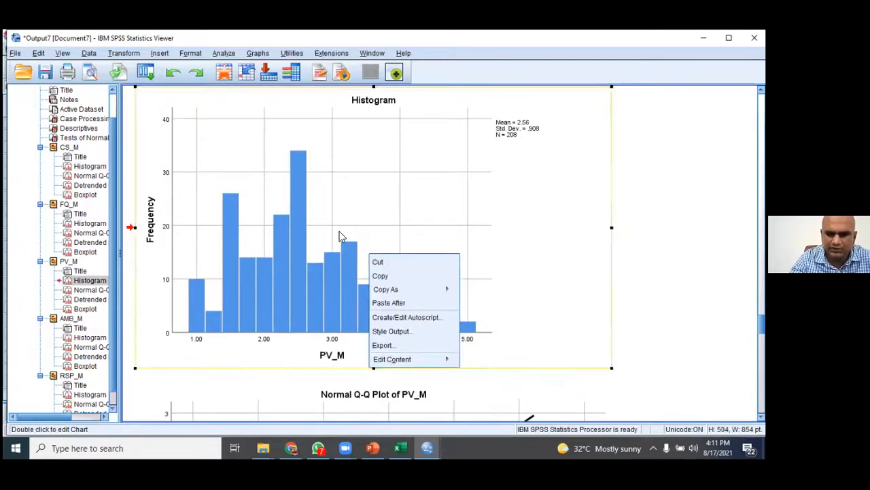
click(341, 236)
double_click(305, 169)
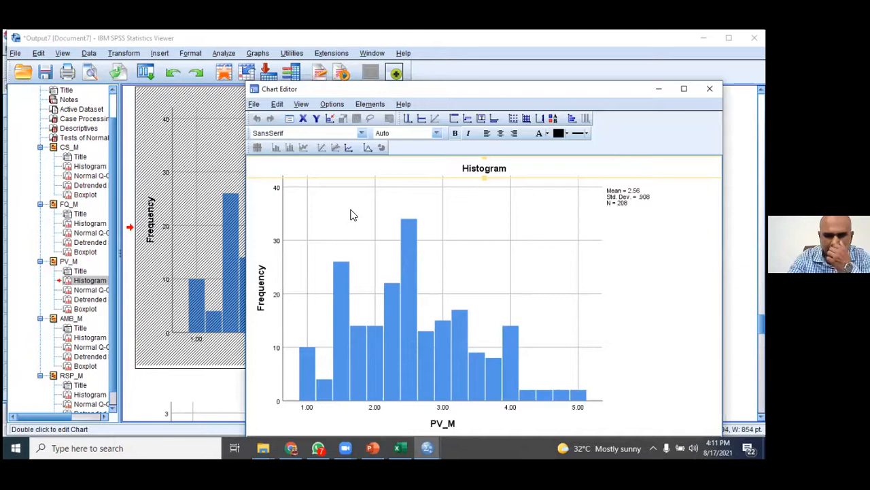
click(331, 106)
mouse_move(369, 106)
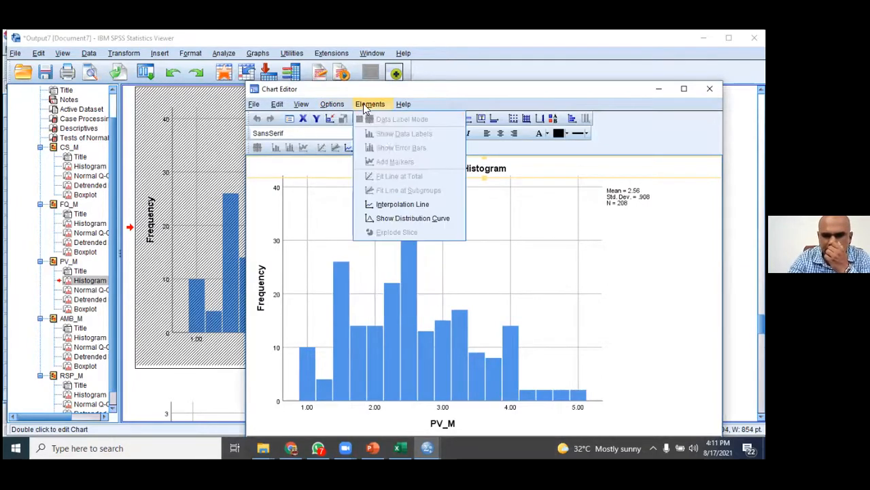
click(404, 206)
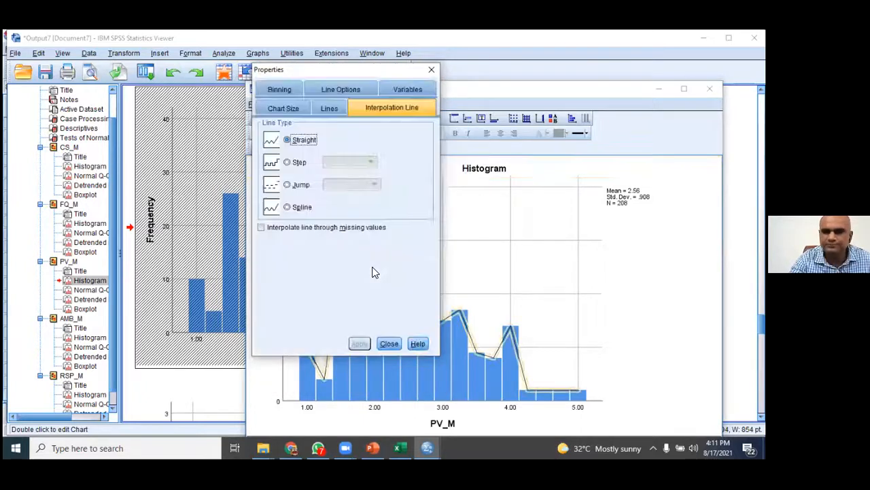
click(388, 344)
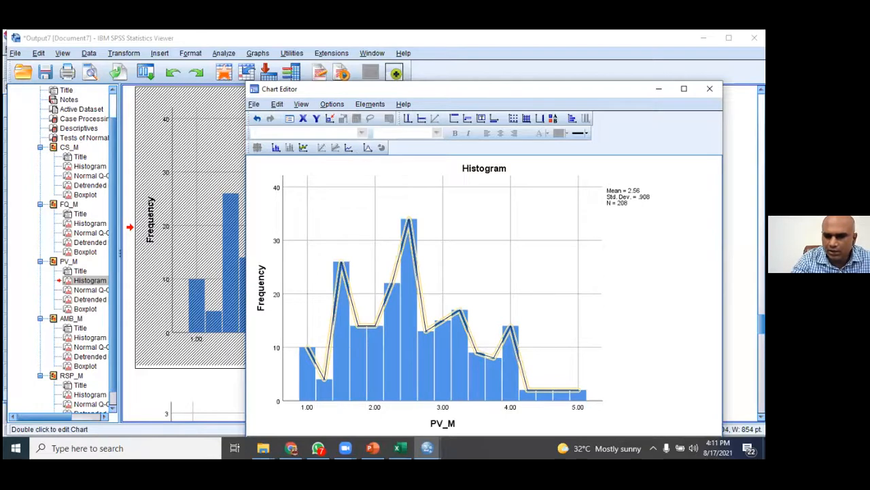
click(476, 287)
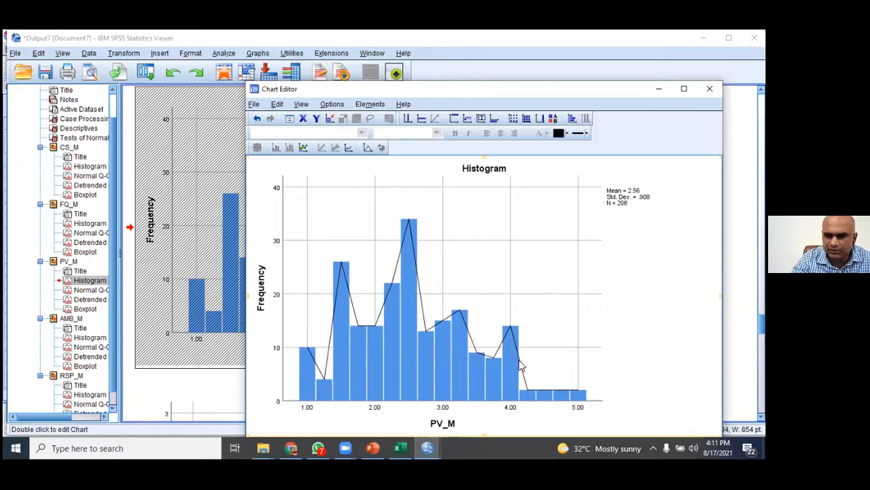
click(709, 88)
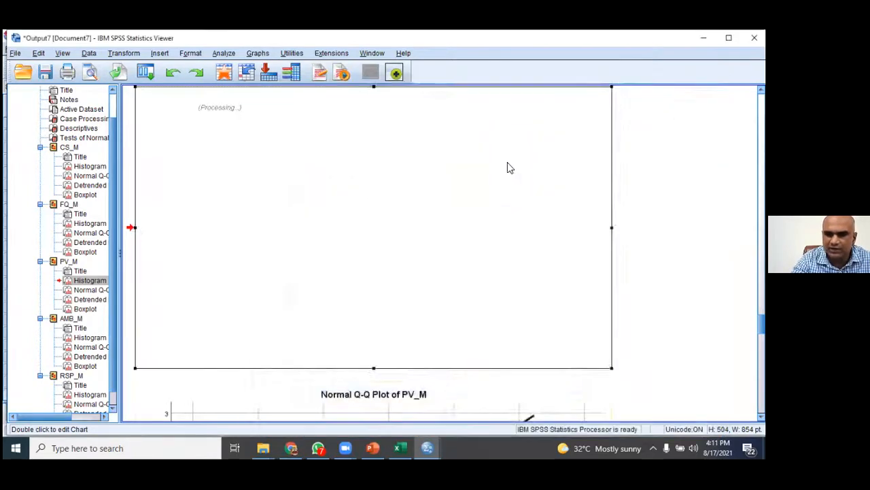
- Examine the AMB_M and RSP_M histograms and Q-Q plots, and return to the PV_M histogram
scroll(455, 202, down, 15)
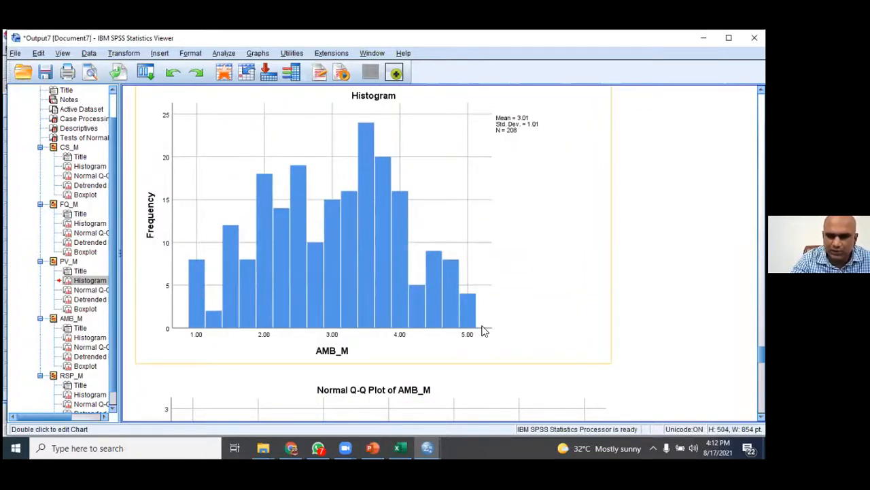
scroll(457, 300, down, 15)
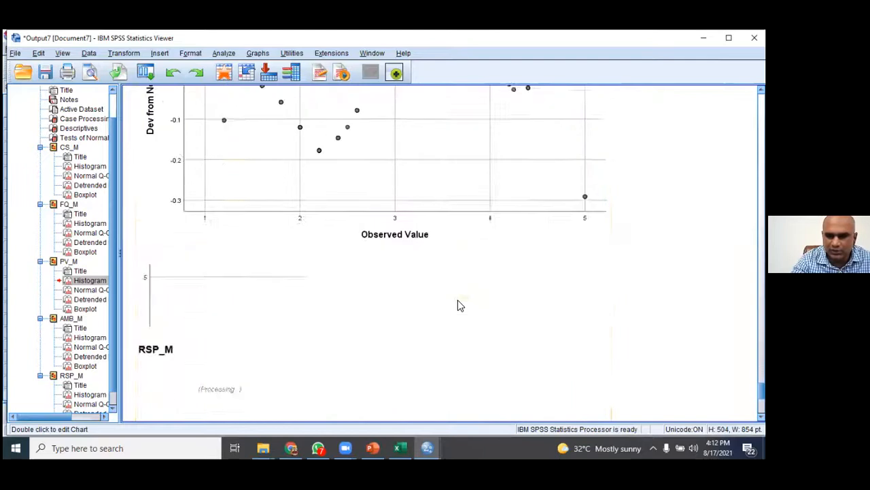
scroll(458, 300, down, 5)
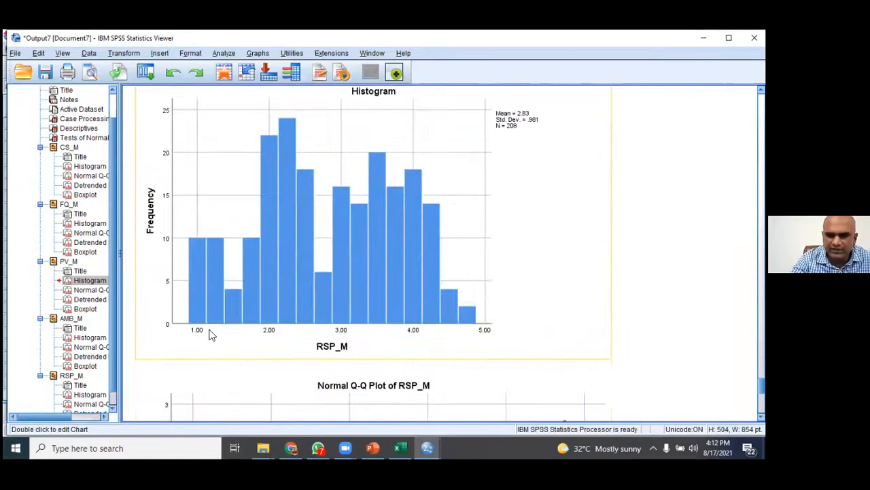
scroll(466, 257, down, 15)
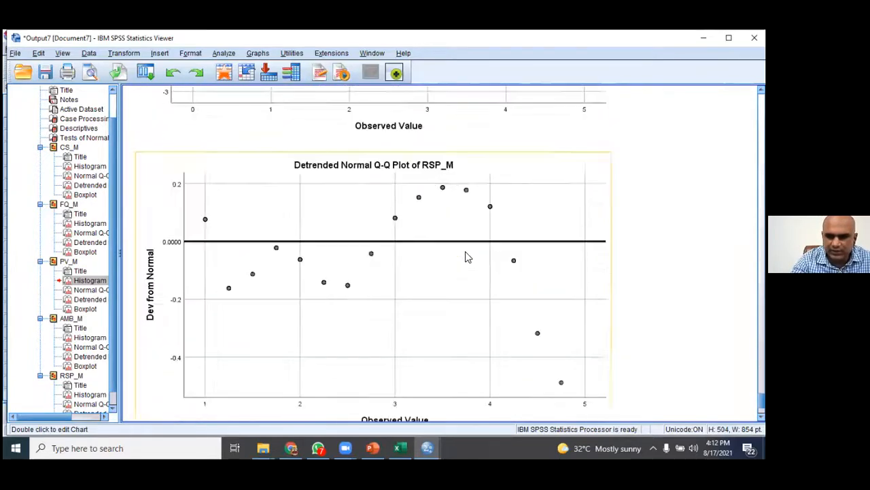
scroll(467, 257, up, 20)
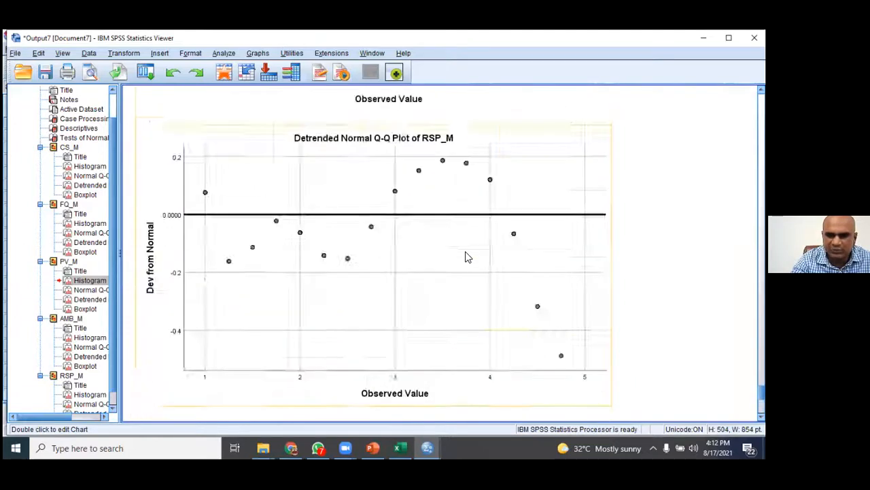
scroll(466, 258, down, 15)
scroll(467, 257, up, 12)
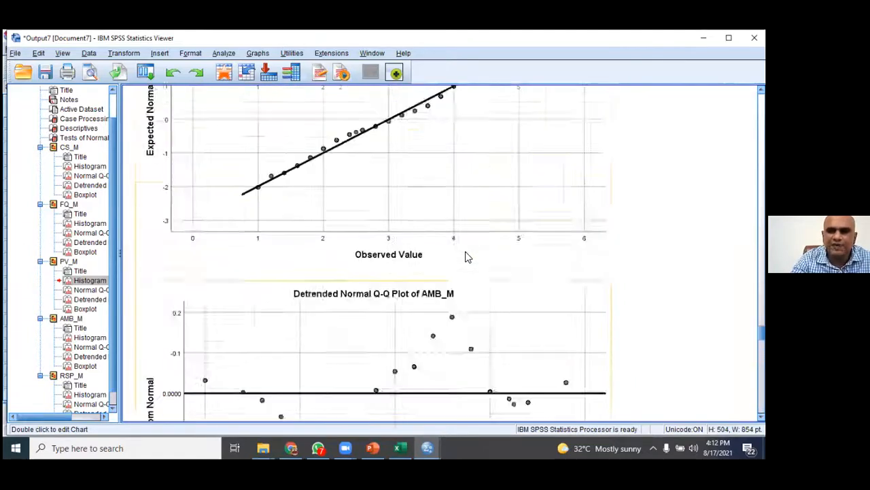
scroll(467, 257, up, 20)
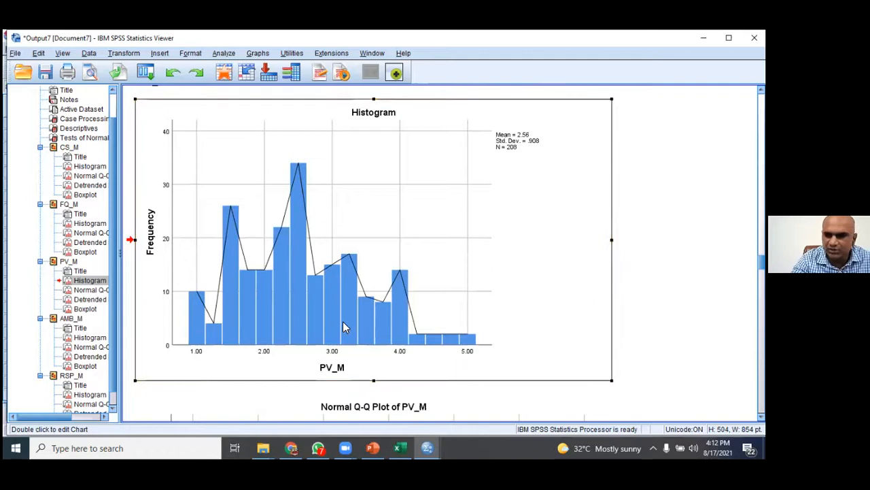
- Reopen the PV_M histogram in the Chart Editor, look over its chart options and maximize the editor
double_click(371, 203)
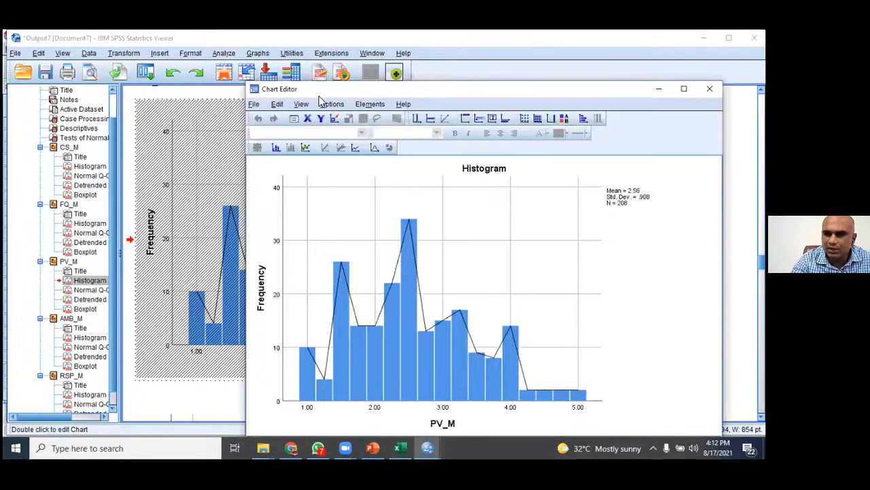
click(327, 107)
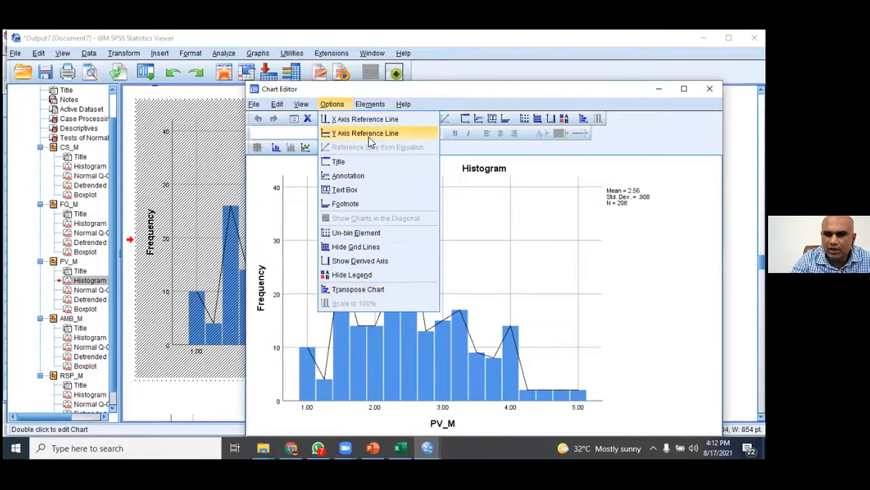
mouse_move(309, 109)
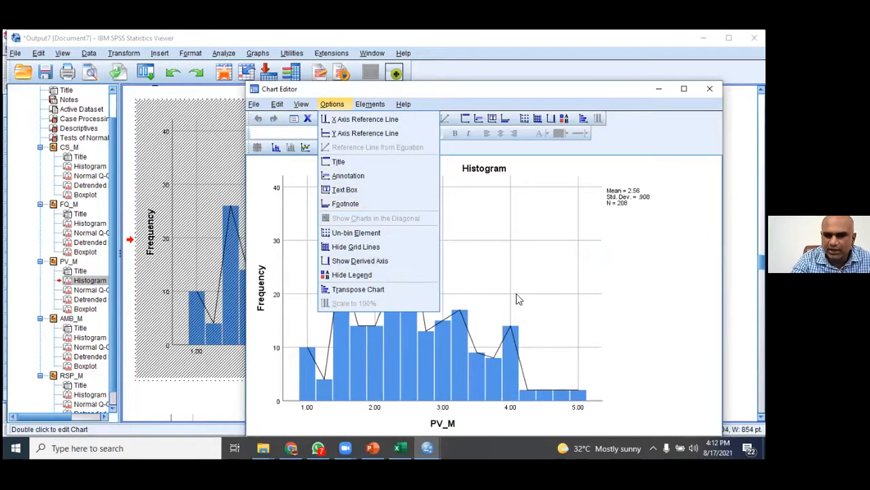
click(640, 284)
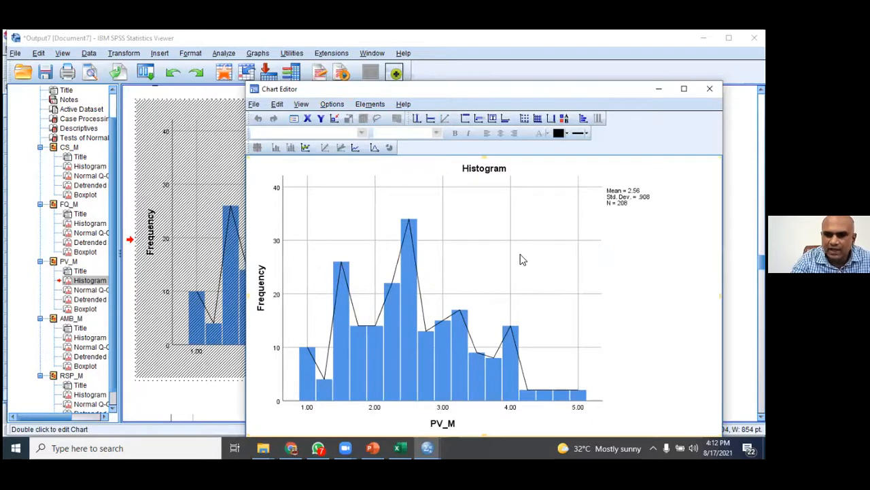
double_click(567, 87)
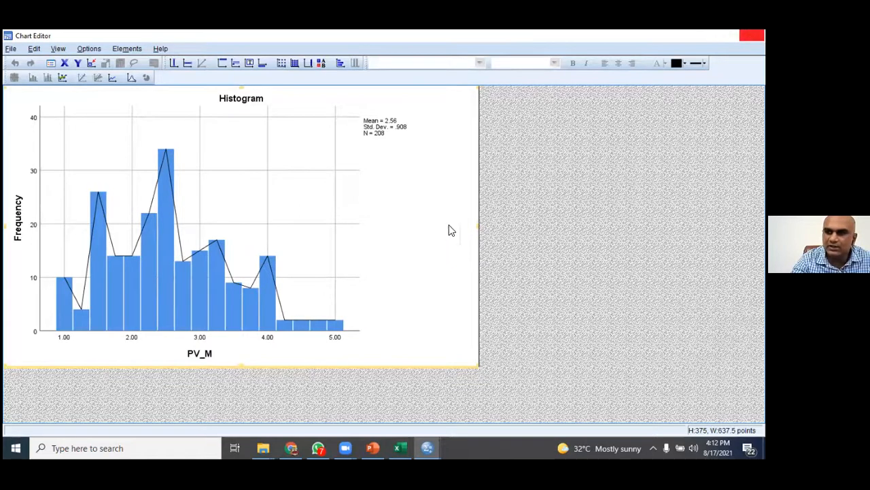
- Examine the CS_M Q-Q plot, detrended Q-Q plot and boxplot in the output again
scroll(456, 217, down, 3)
scroll(521, 245, up, 15)
scroll(522, 246, up, 20)
scroll(521, 246, down, 20)
scroll(521, 246, down, 4)
scroll(522, 246, up, 9)
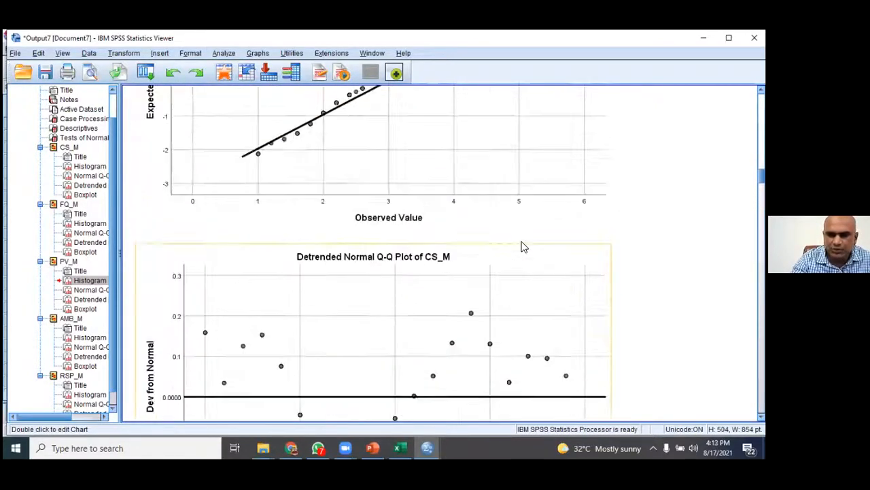
scroll(522, 246, down, 15)
scroll(521, 246, up, 7)
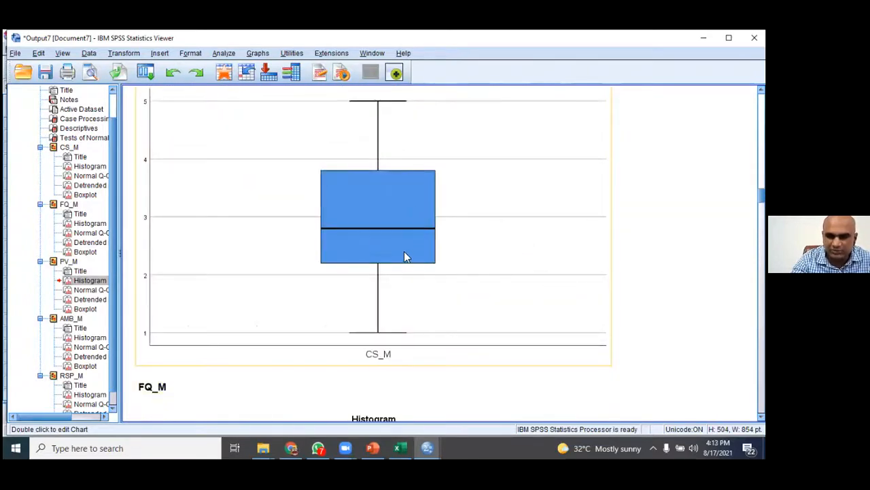
scroll(396, 272, up, 5)
scroll(387, 280, down, 6)
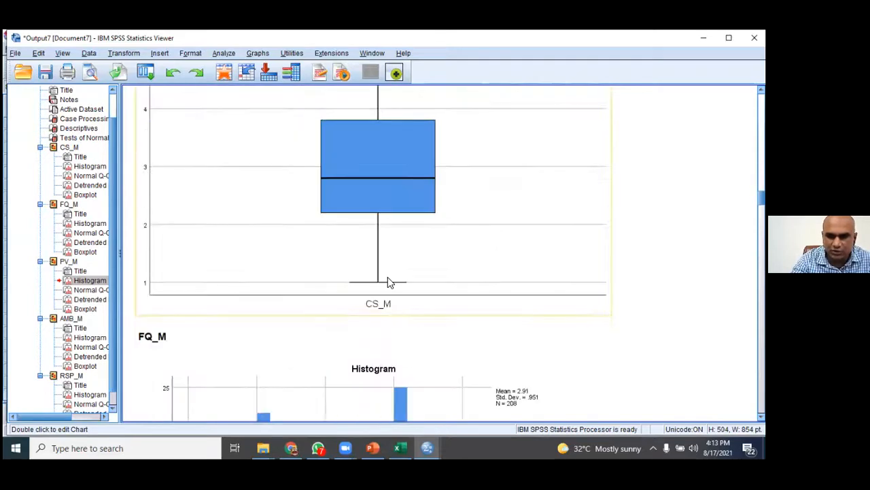
- Review the FQ_M Q-Q plots and the plots that follow through the AMB_M histogram, and return to the CS_M plots
scroll(389, 282, down, 10)
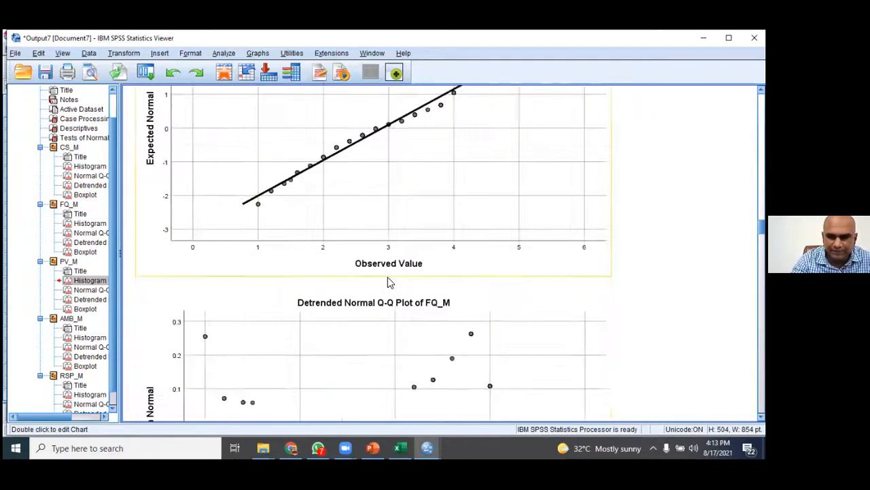
scroll(389, 282, down, 5)
scroll(389, 282, down, 6)
scroll(396, 282, down, 12)
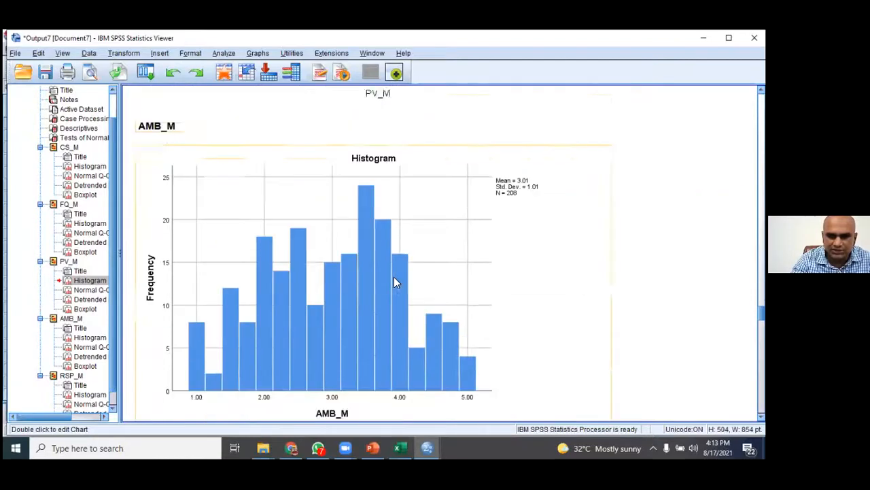
scroll(396, 282, down, 6)
scroll(396, 282, up, 5)
scroll(396, 283, down, 7)
scroll(397, 282, up, 6)
scroll(397, 282, down, 5)
scroll(396, 282, up, 8)
scroll(396, 282, down, 3)
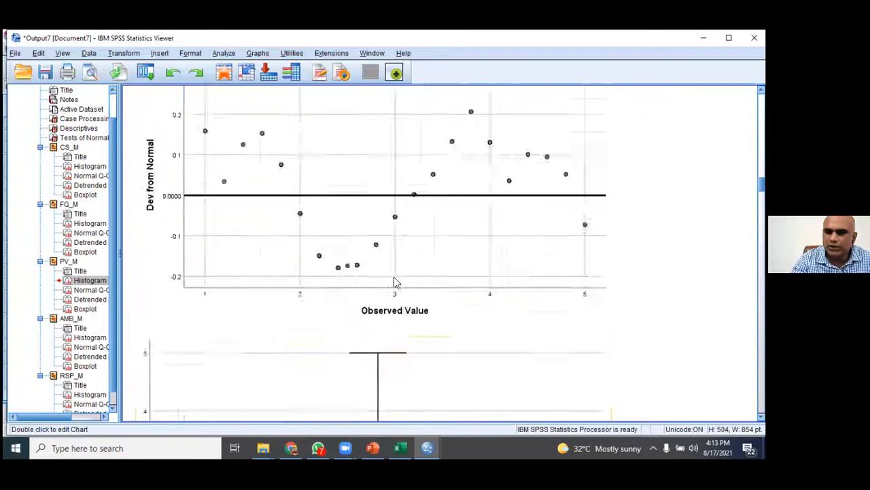
- Recheck the Explore output from the Case Processing Summary through Descriptives and Tests of Normality to the CS_M histogram
scroll(394, 282, up, 20)
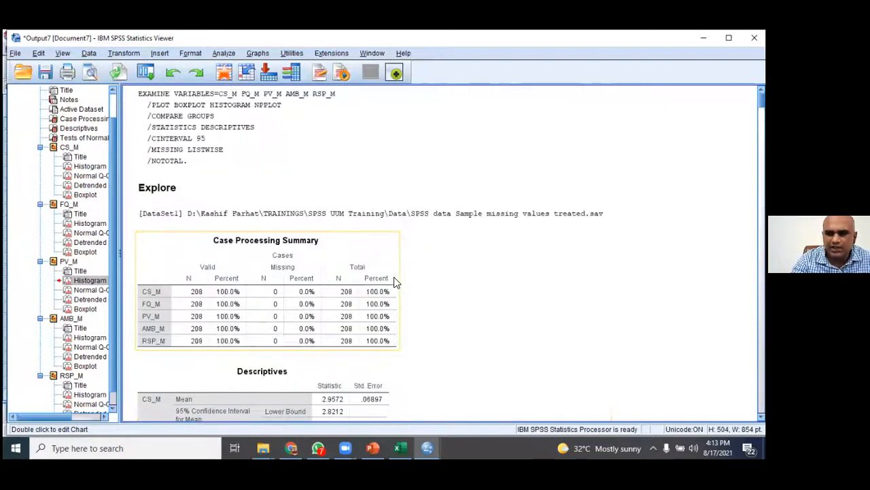
scroll(388, 276, down, 10)
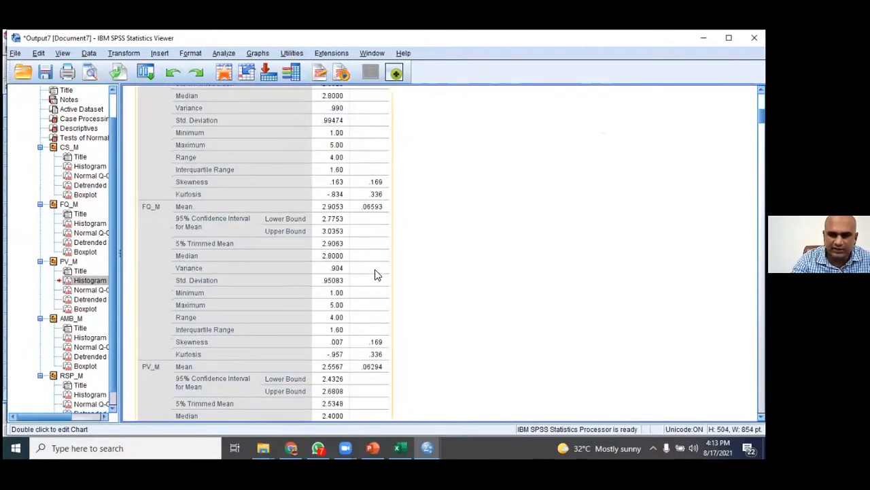
scroll(316, 204, down, 12)
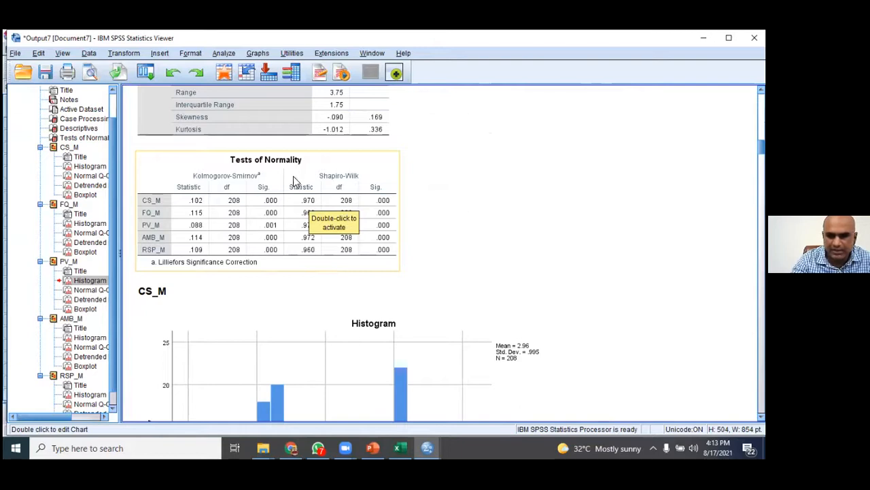
scroll(394, 224, down, 5)
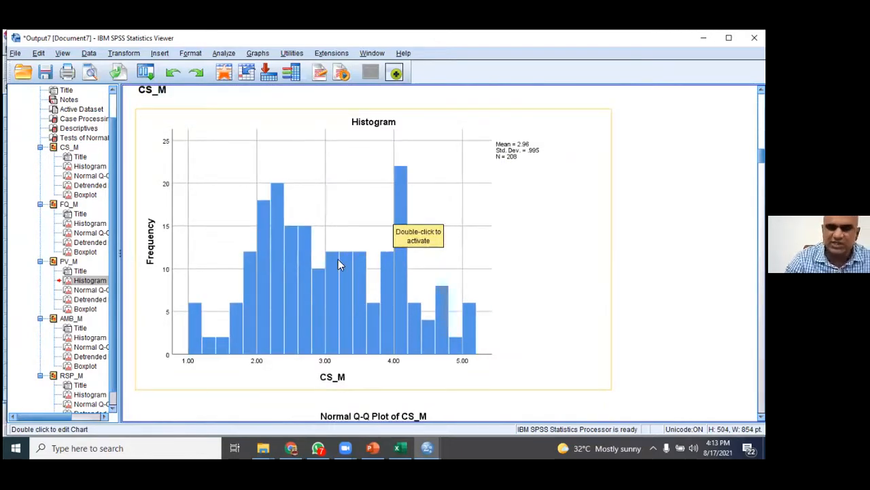
scroll(348, 249, up, 1)
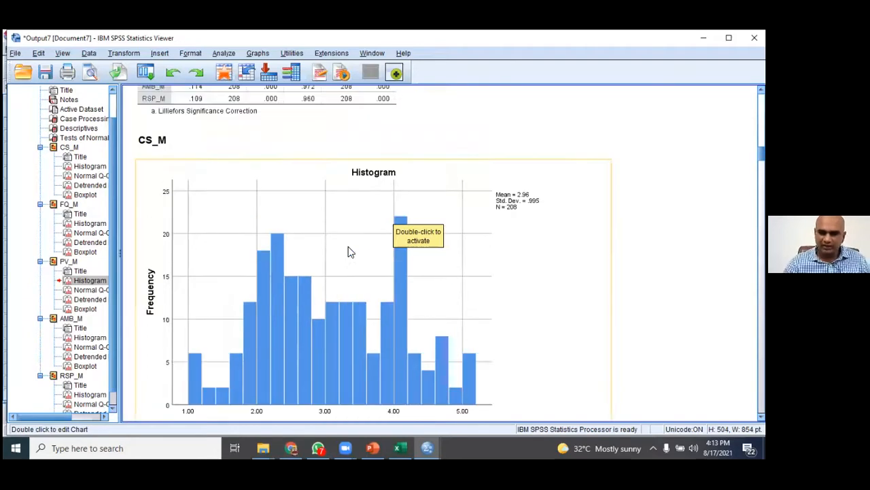
- Look over the CS_M plots through to the FQ_M histogram and close the output document
scroll(348, 252, down, 3)
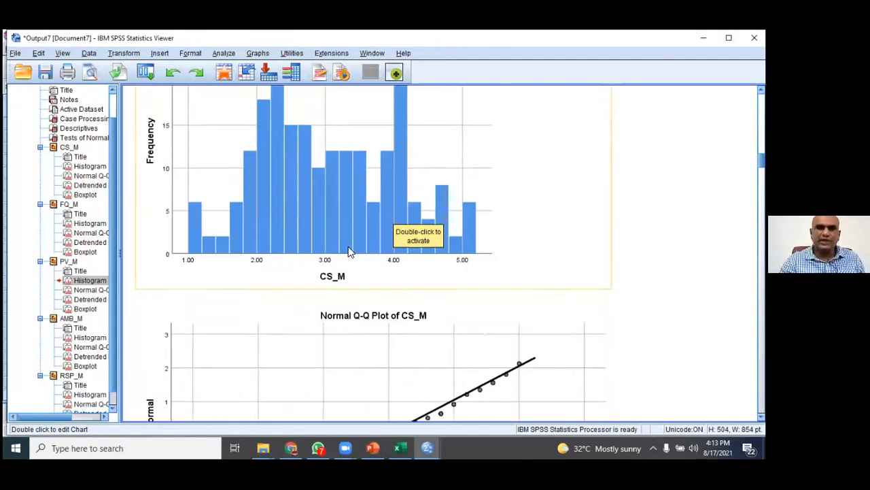
scroll(240, 285, down, 3)
scroll(239, 285, down, 12)
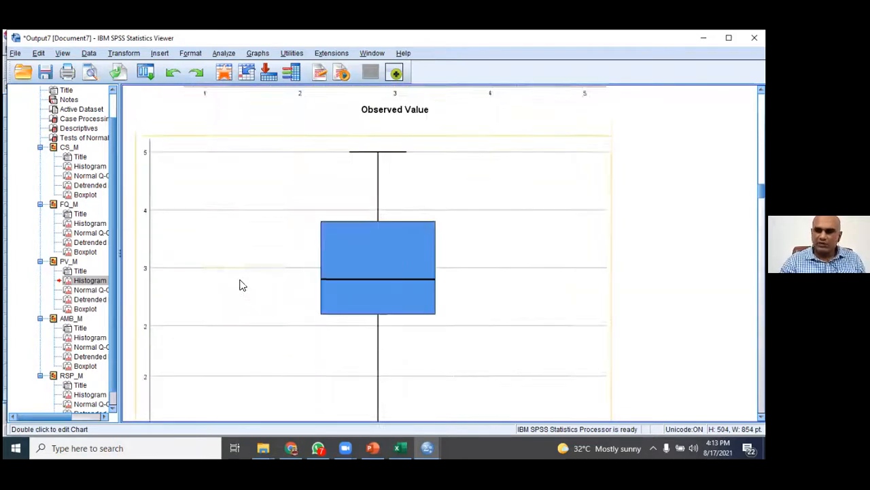
scroll(240, 285, down, 7)
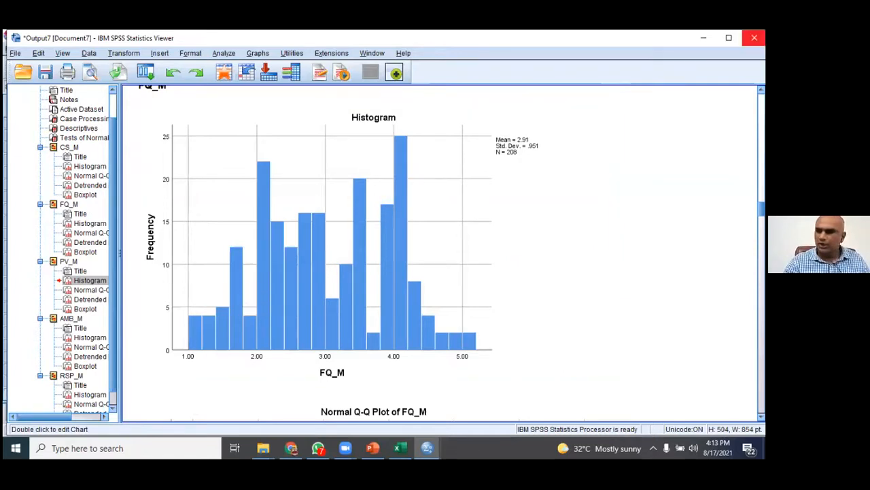
click(754, 37)
click(385, 260)
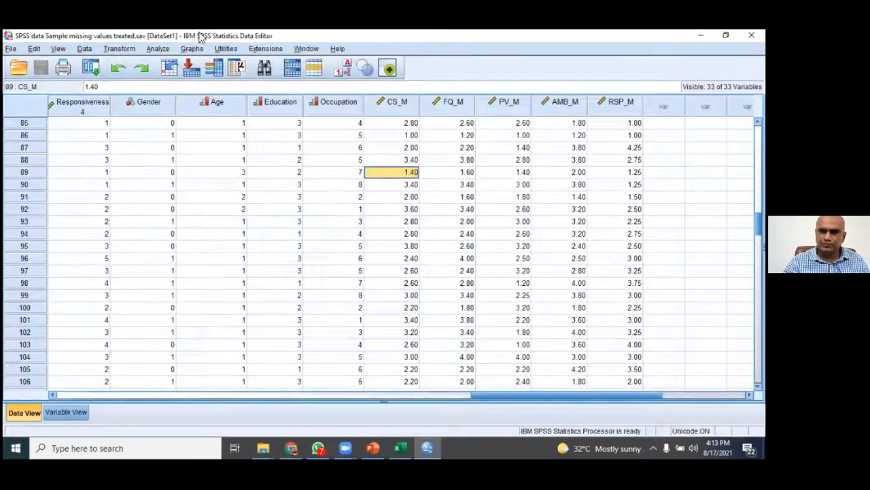
- Browse the Arithmetic and All function groups in Compute Variable, view the Lg10 function's description, and leave without computing anything
click(119, 48)
click(139, 63)
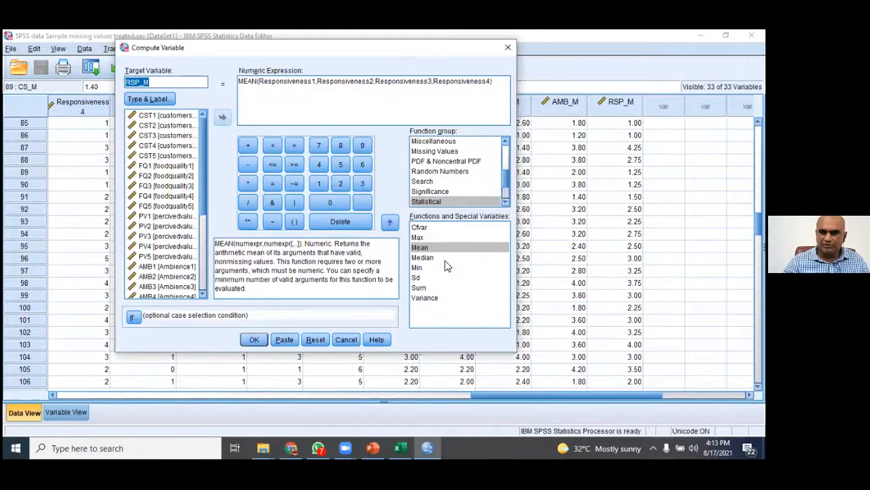
scroll(435, 182, up, 3)
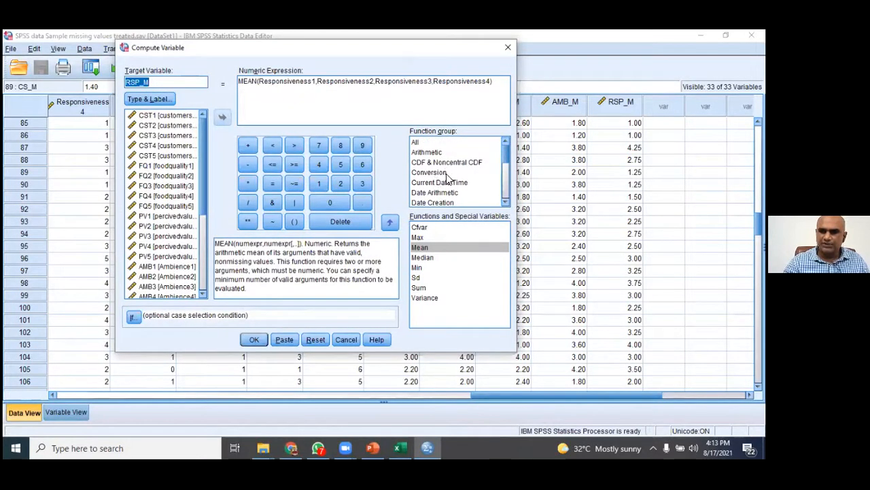
click(454, 152)
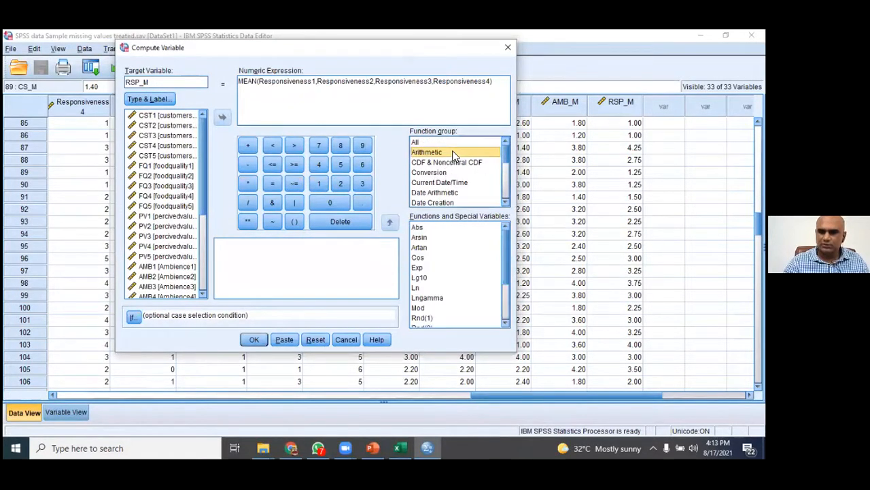
click(454, 143)
scroll(453, 279, down, 4)
scroll(452, 279, down, 15)
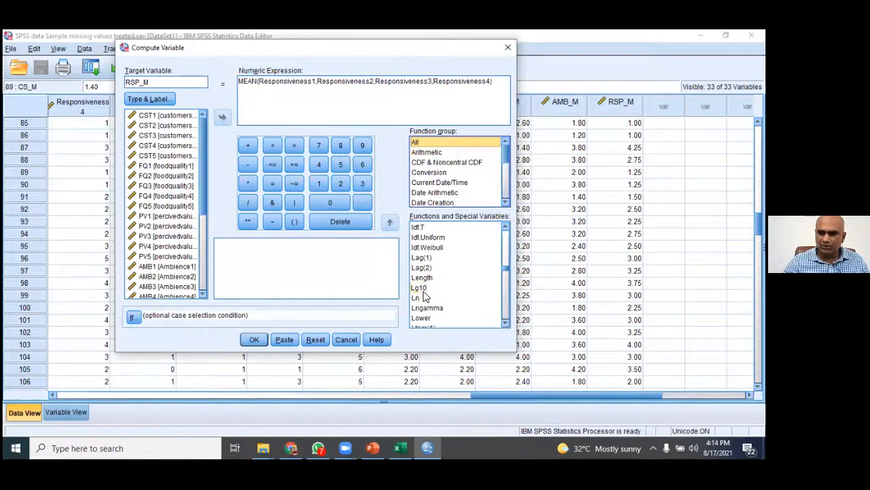
click(423, 290)
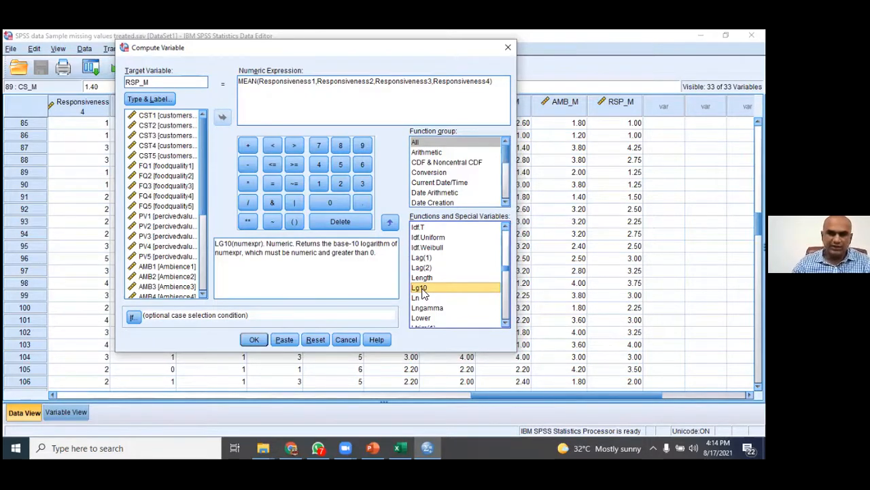
click(508, 47)
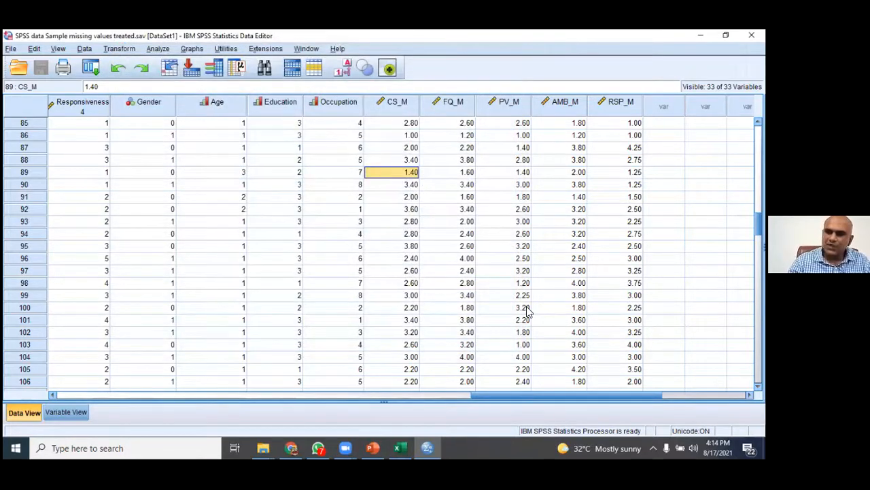
- Look through the upper data rows of the mean variables and return to the customer satisfaction and food quality item columns
scroll(527, 311, up, 20)
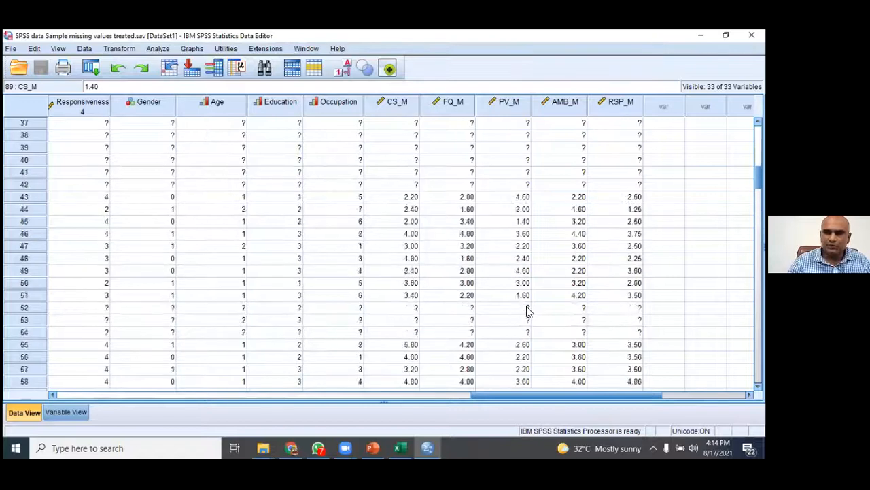
scroll(527, 311, up, 2)
scroll(527, 310, down, 3)
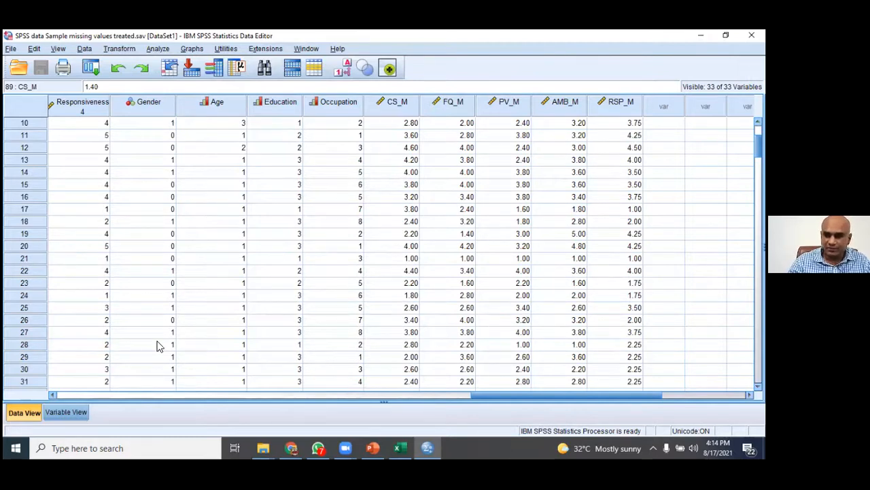
drag(560, 395, 41, 360)
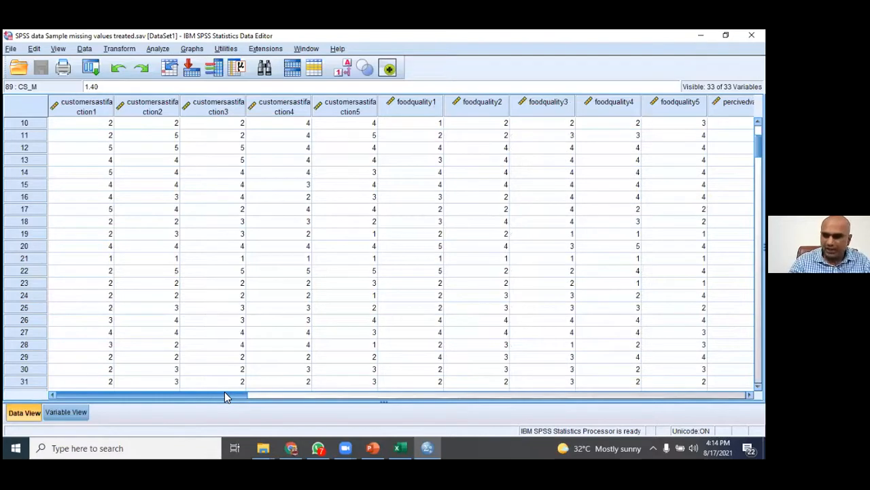
- Switch to the PowerPoint workshop deck, present the slides up to Data Screening, and return to the SPSS Data Editor
click(375, 446)
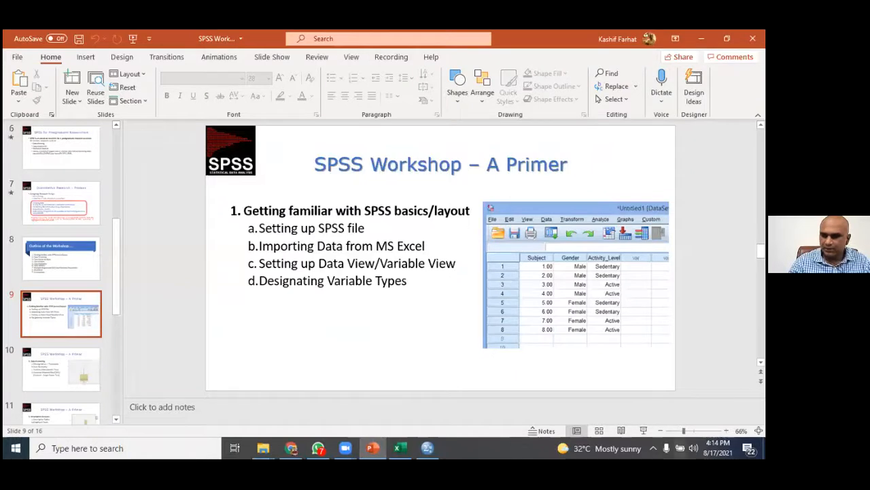
click(643, 431)
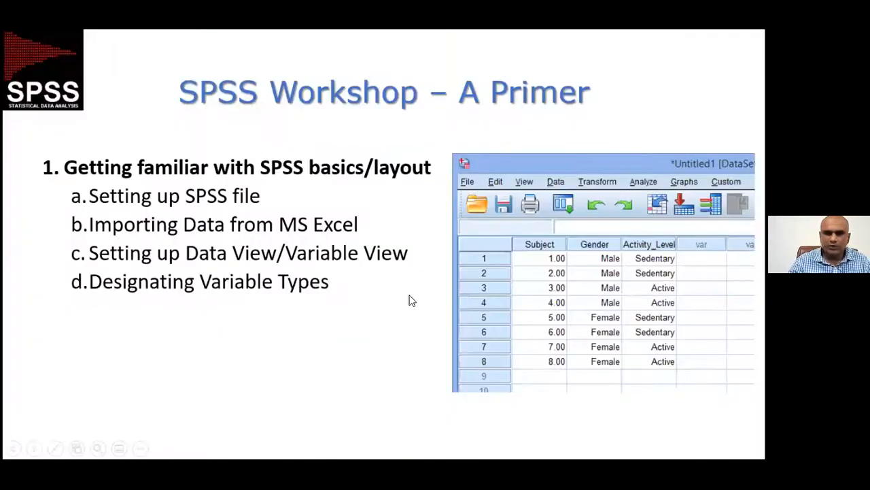
click(401, 306)
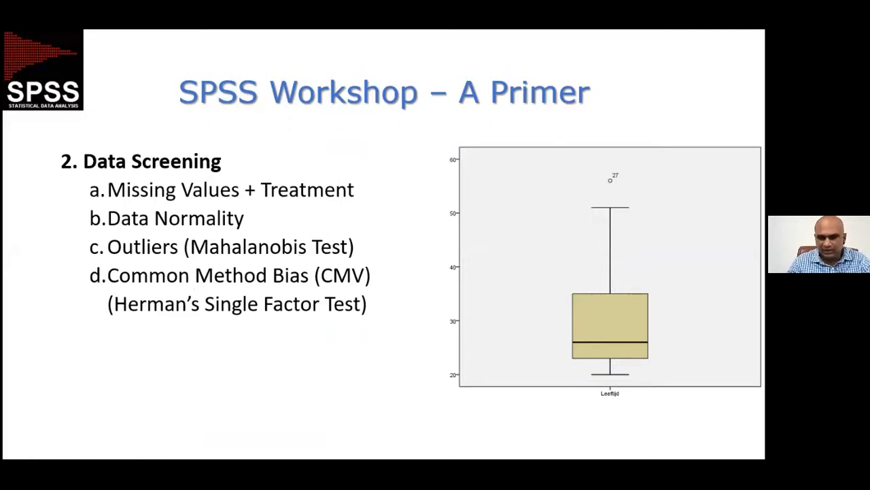
key(Escape)
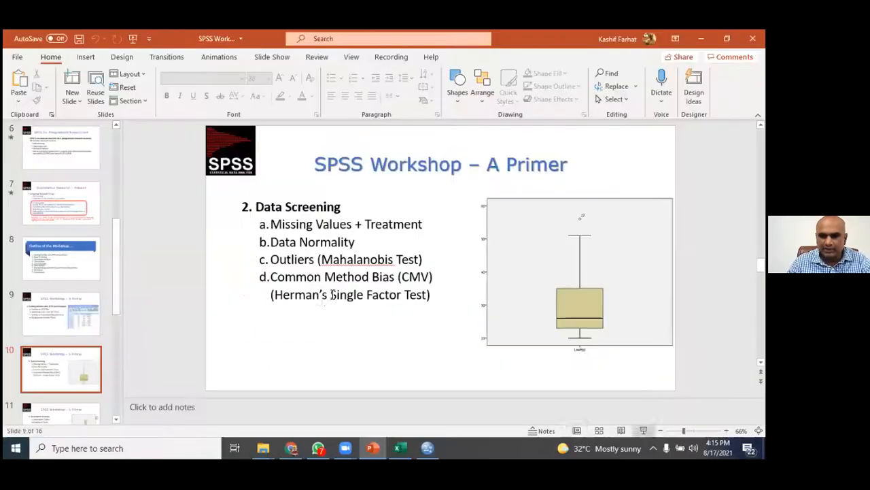
click(430, 442)
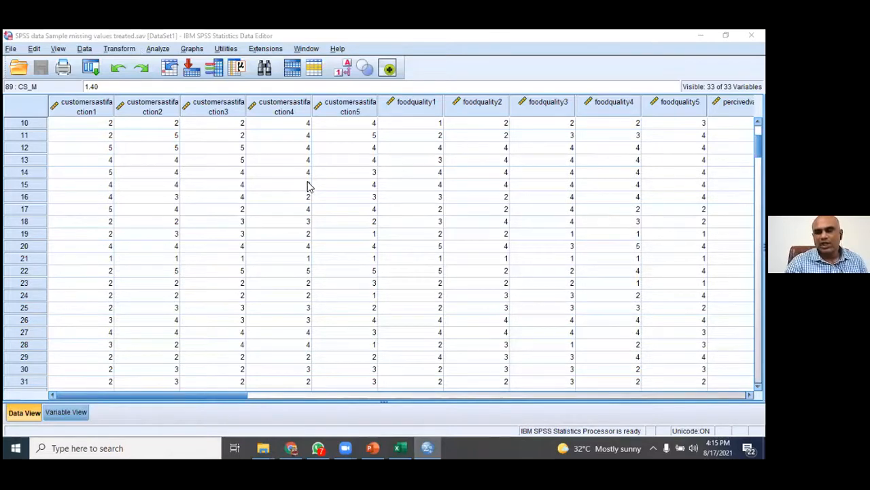
- Reset the Explore analysis and set CS_M as its only dependent variable
click(157, 49)
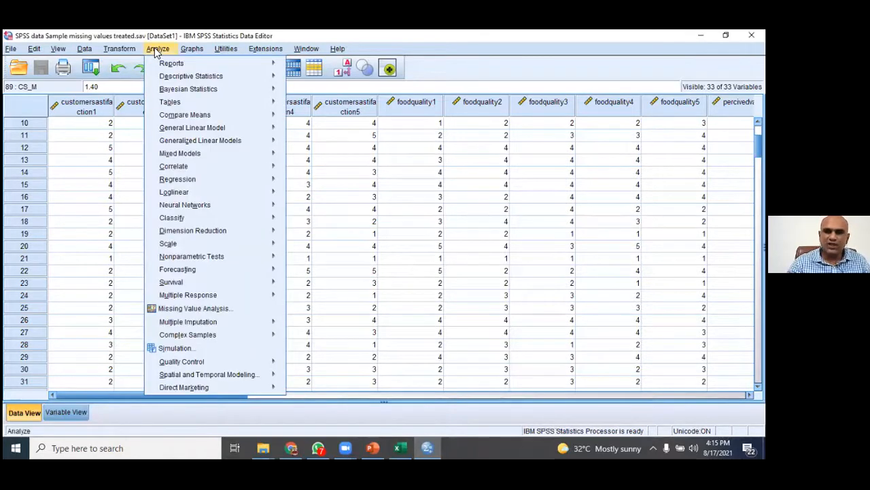
mouse_move(192, 81)
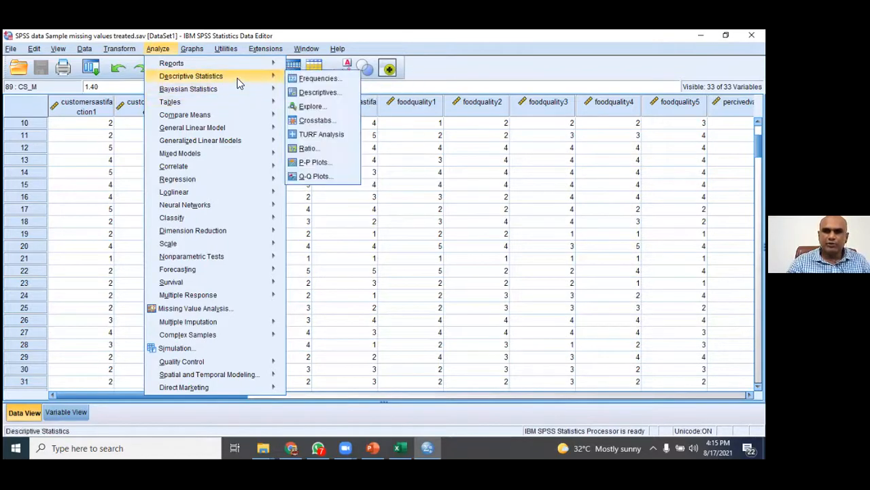
click(311, 106)
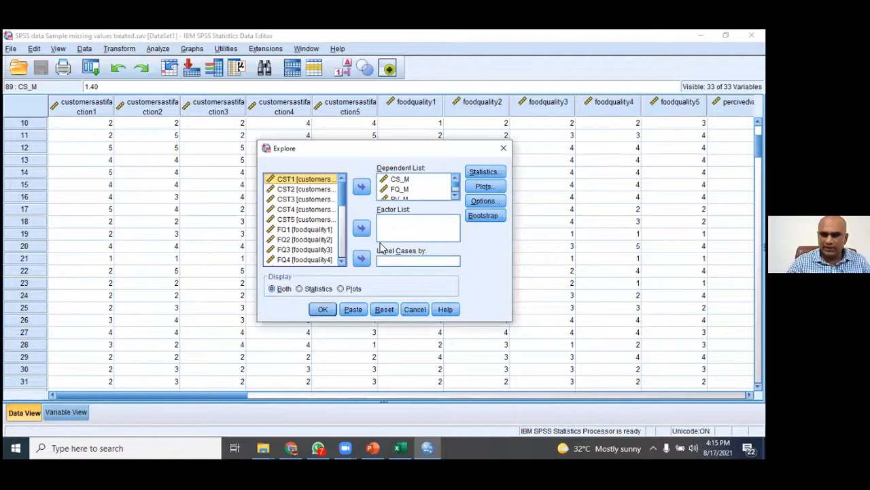
click(383, 310)
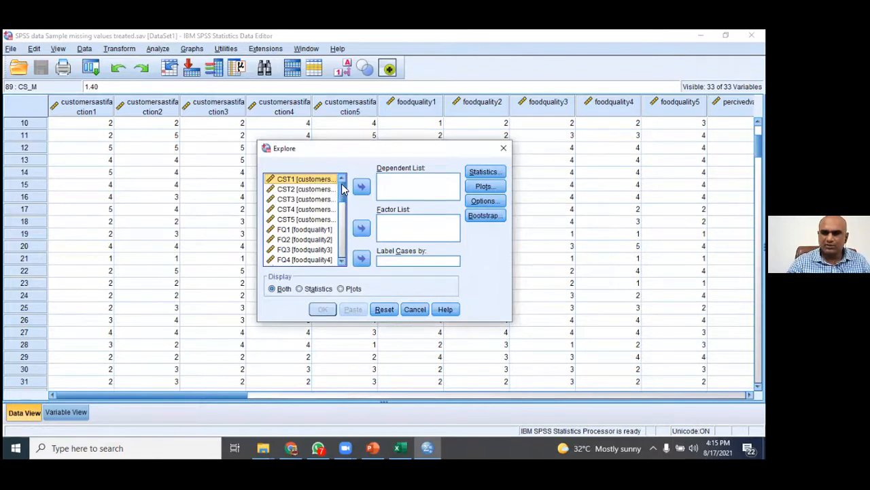
drag(340, 189, 351, 264)
click(288, 222)
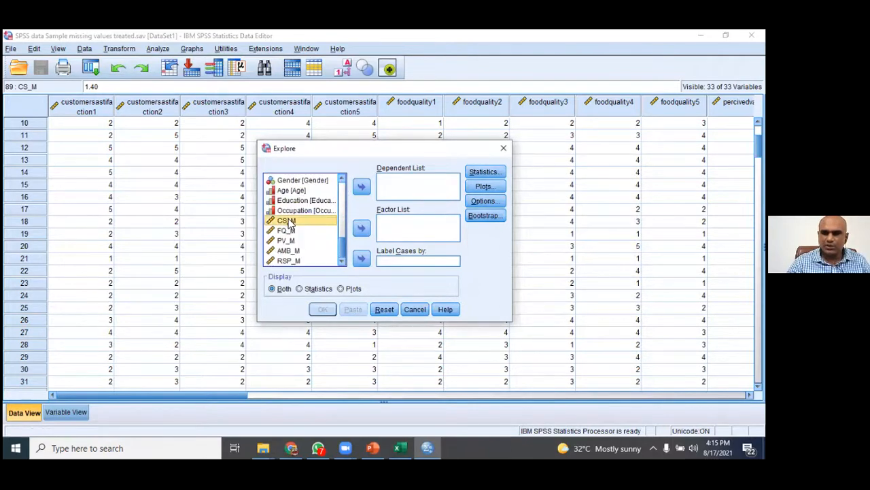
click(362, 186)
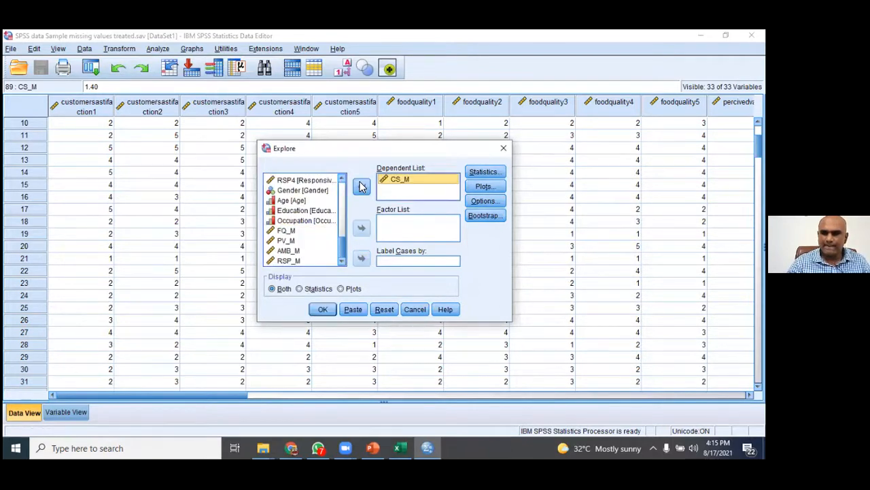
- Check the Explore plot options without changing them, enable Outliers in the statistics, and run the analysis for CS_M
click(485, 187)
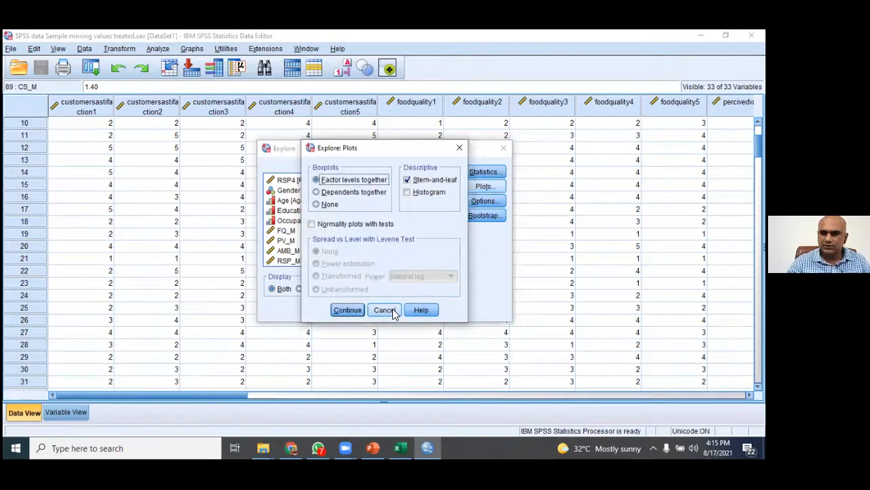
click(389, 310)
click(486, 172)
click(331, 241)
click(350, 275)
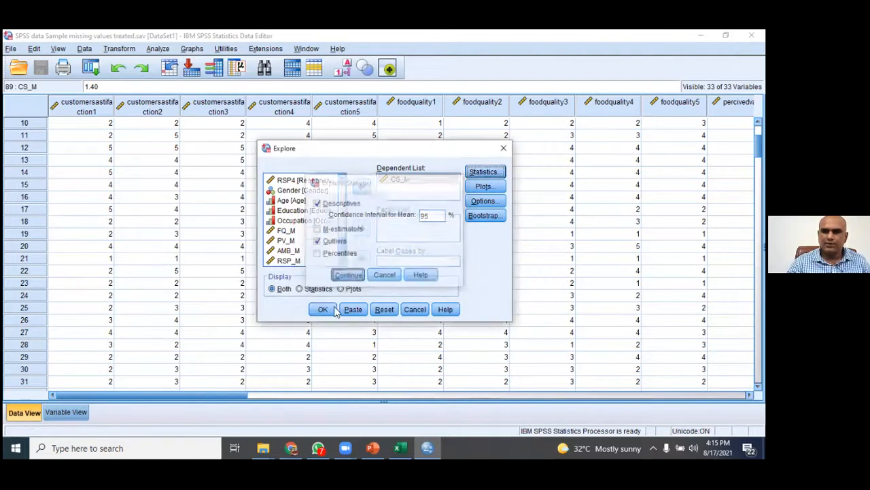
click(158, 48)
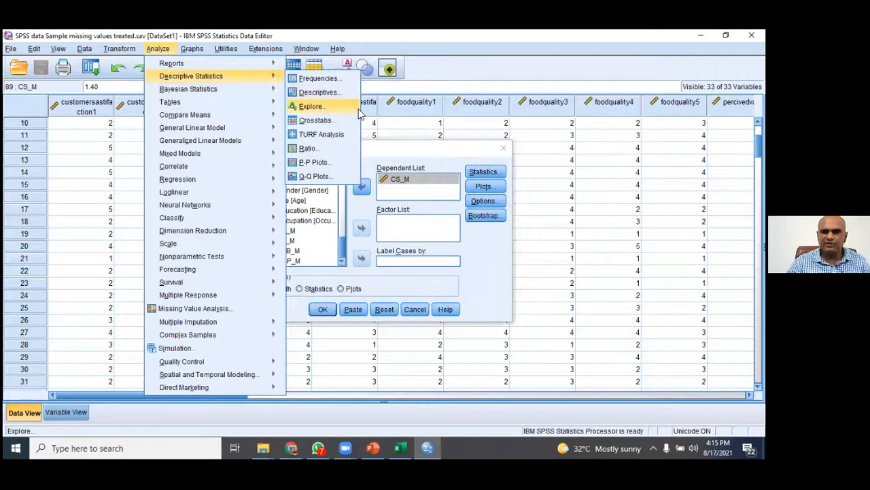
click(506, 271)
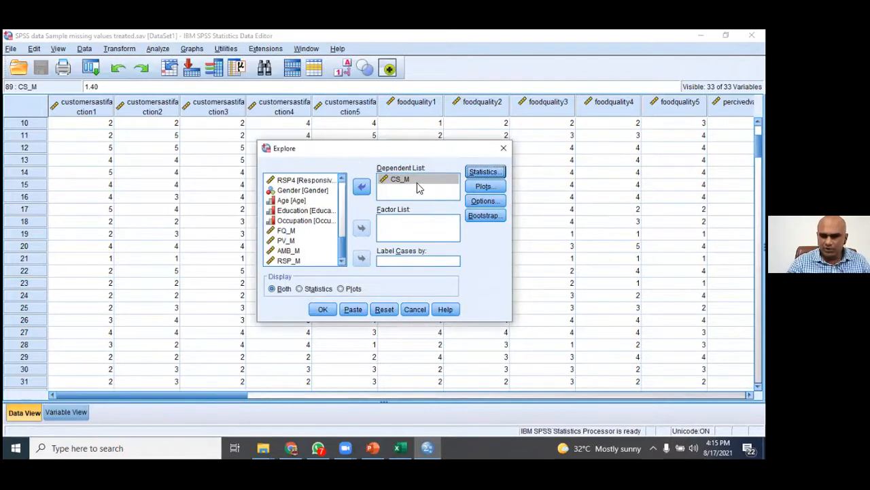
click(325, 310)
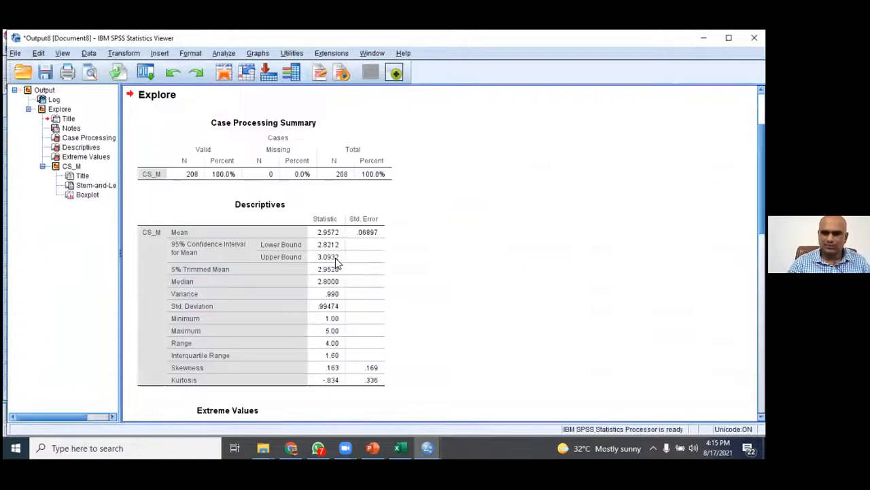
- Examine the new CS_M Explore output, including the Descriptives, Extreme Values, stem-and-leaf plot and boxplot, for outliers
scroll(335, 258, down, 3)
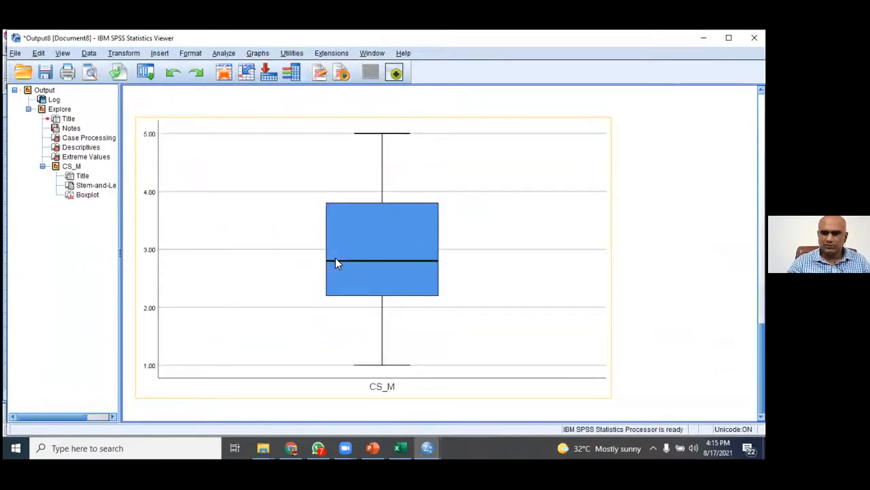
scroll(335, 257, up, 5)
scroll(335, 258, down, 4)
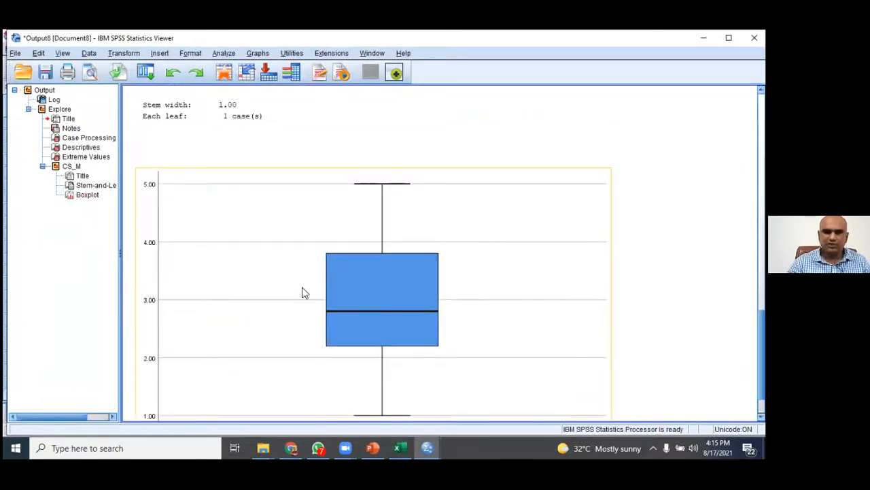
scroll(303, 293, up, 8)
scroll(303, 293, up, 6)
scroll(302, 291, down, 3)
scroll(303, 285, up, 4)
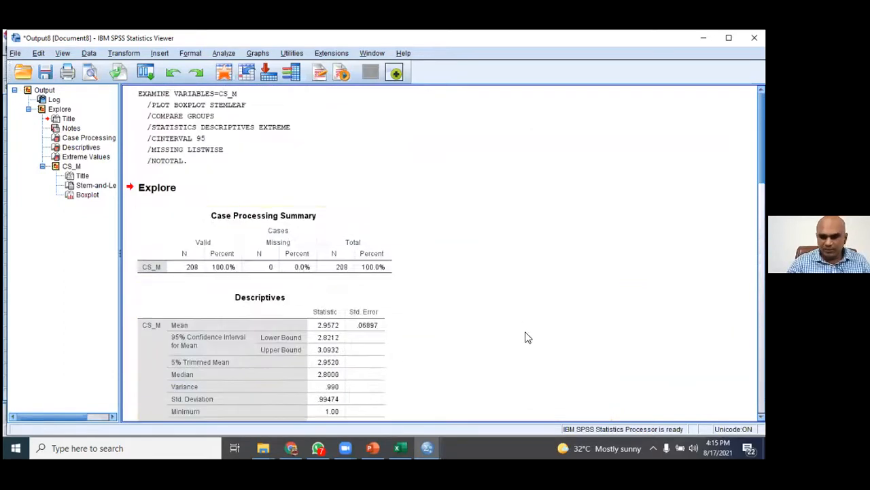
scroll(527, 337, down, 4)
scroll(527, 337, up, 4)
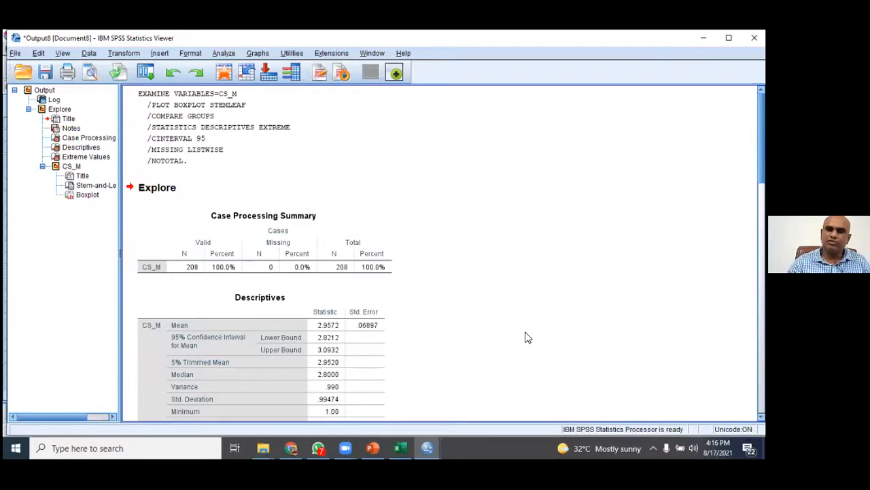
scroll(527, 337, down, 5)
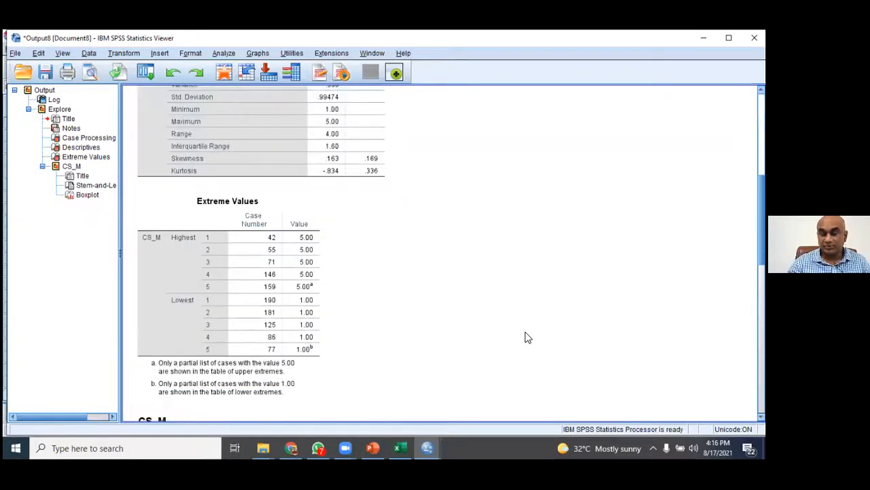
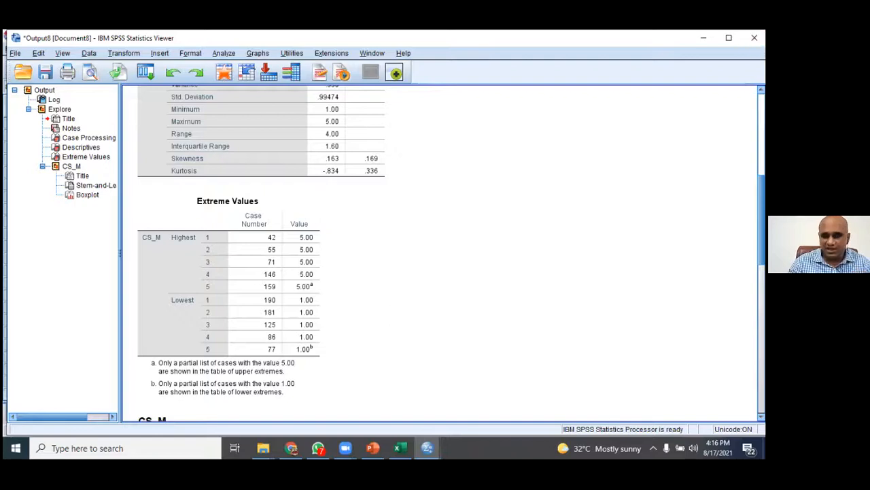
- Close the CS_M Explore output without saving it and return to the first cases in the Data Editor
click(754, 37)
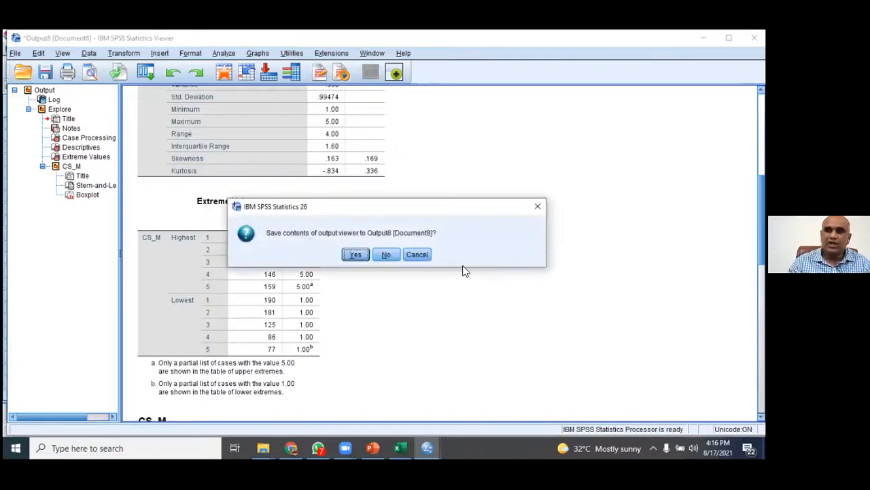
click(399, 254)
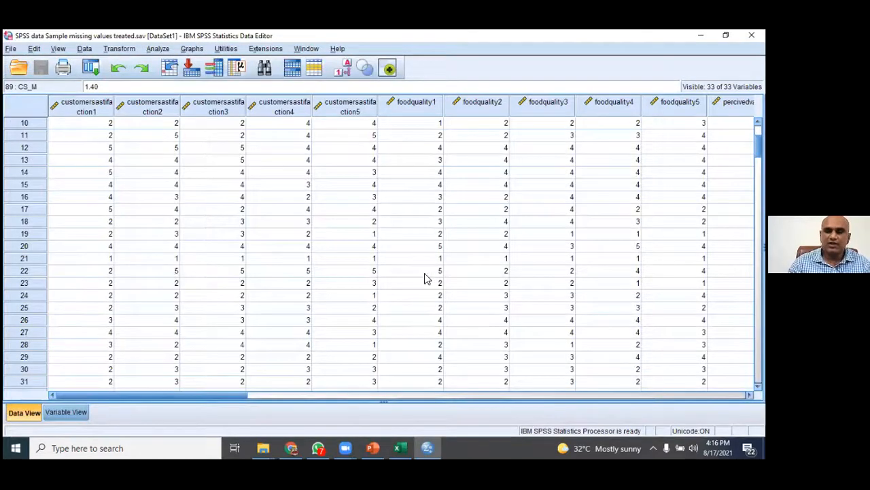
scroll(424, 278, down, 2)
scroll(424, 278, up, 5)
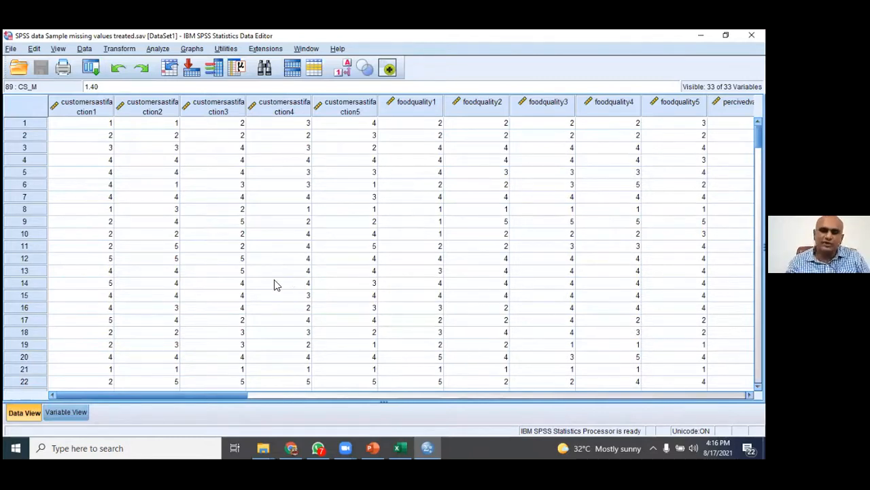
click(155, 49)
click(119, 48)
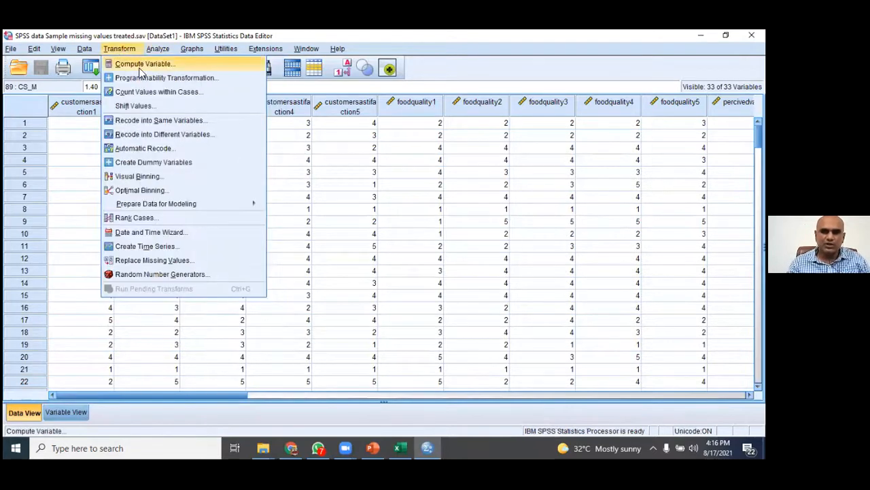
click(140, 67)
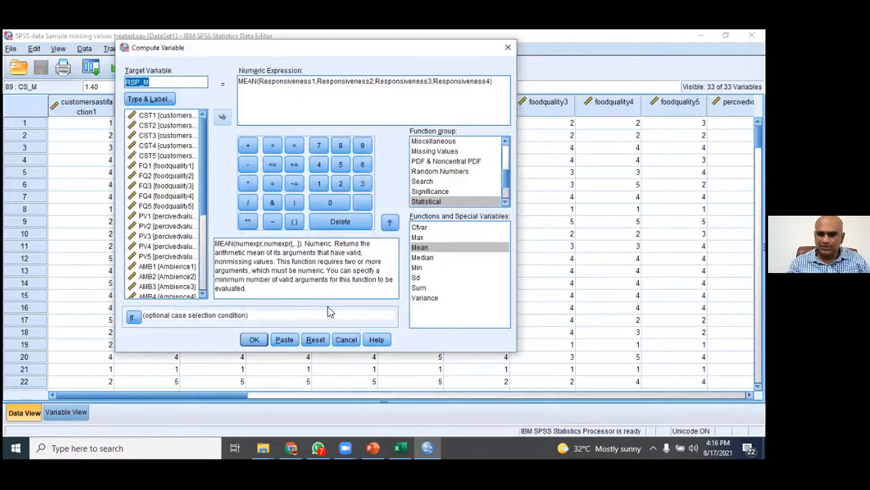
click(326, 342)
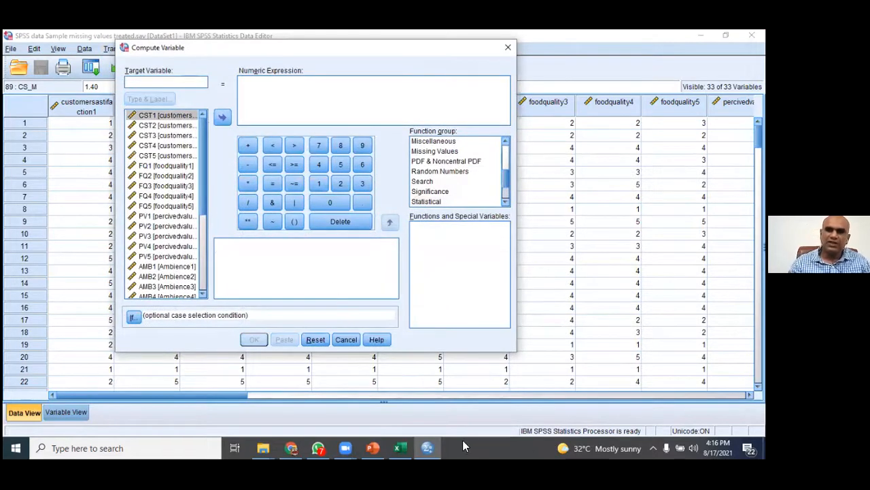
click(375, 444)
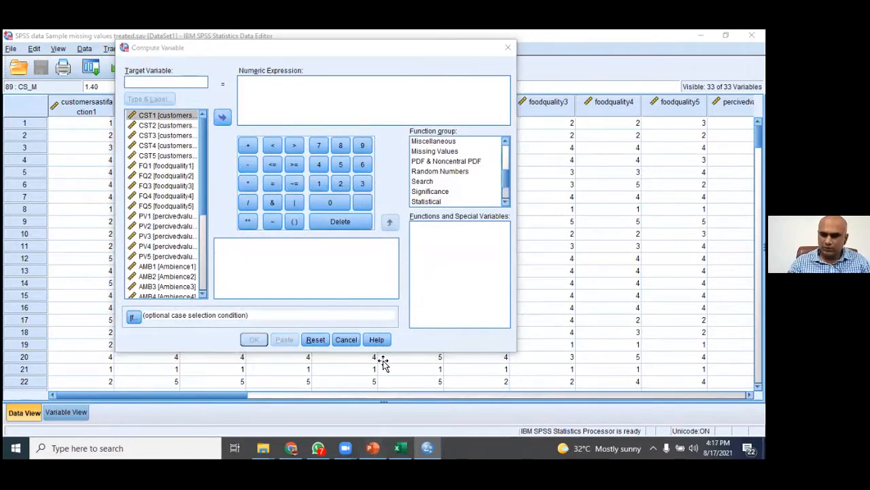
click(427, 448)
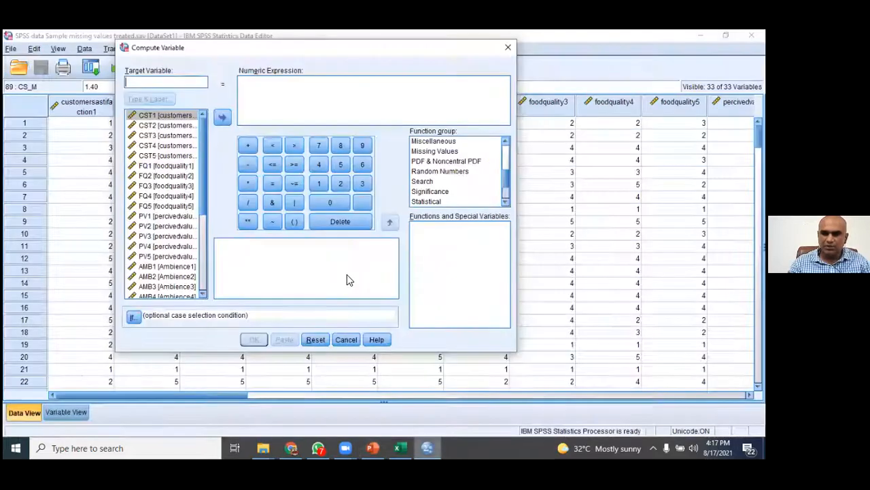
scroll(201, 129, down, 5)
scroll(203, 136, up, 5)
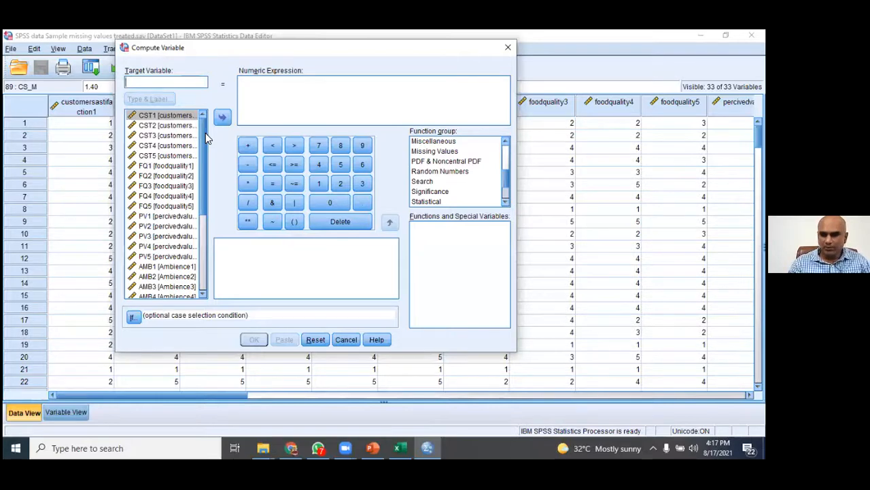
click(346, 340)
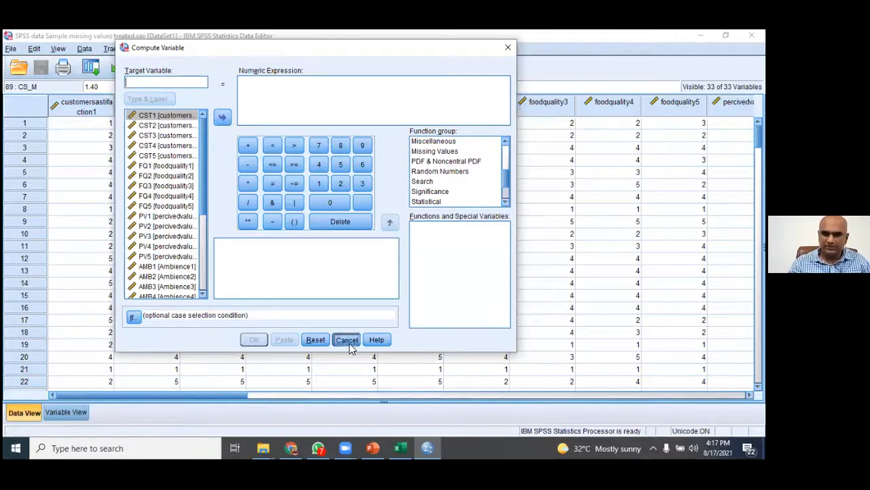
- Start a Linear Regression analysis and set CS_M as the dependent variable
click(162, 49)
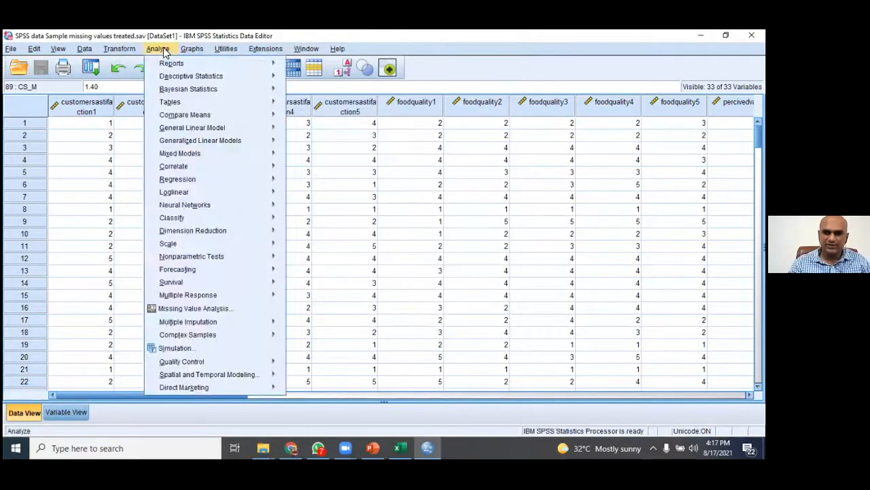
mouse_move(236, 183)
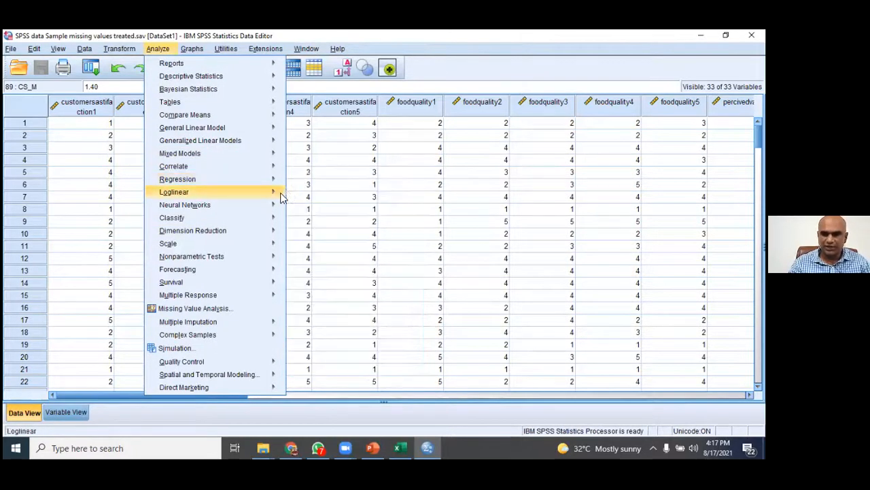
mouse_move(278, 178)
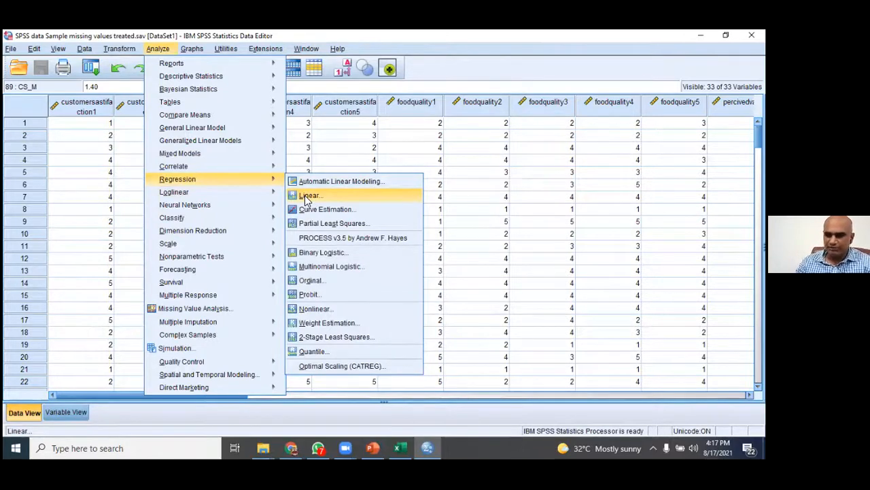
click(306, 197)
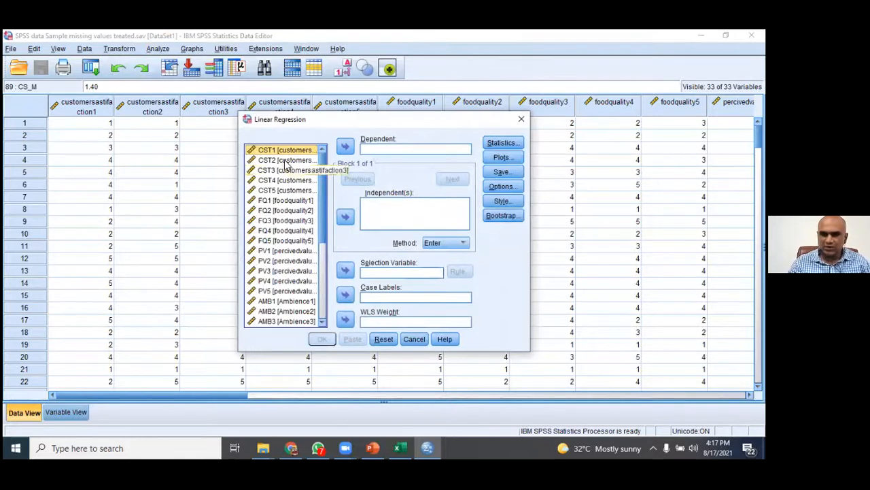
drag(324, 168, 326, 254)
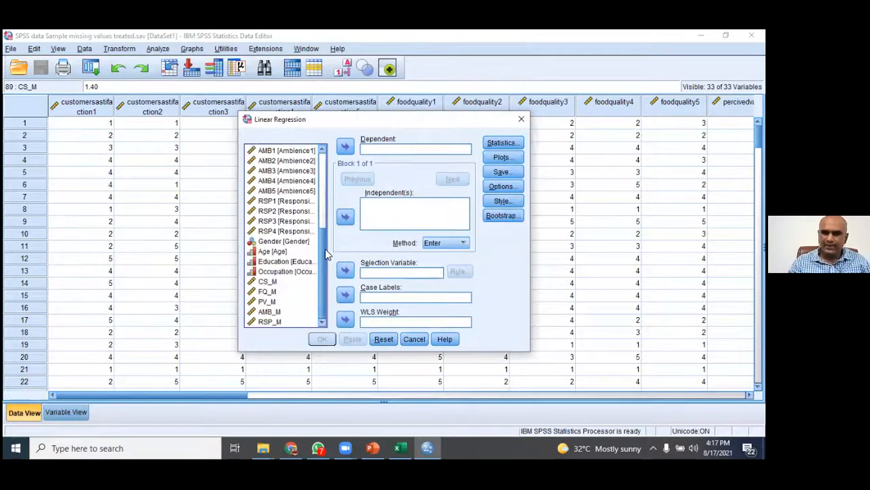
click(283, 282)
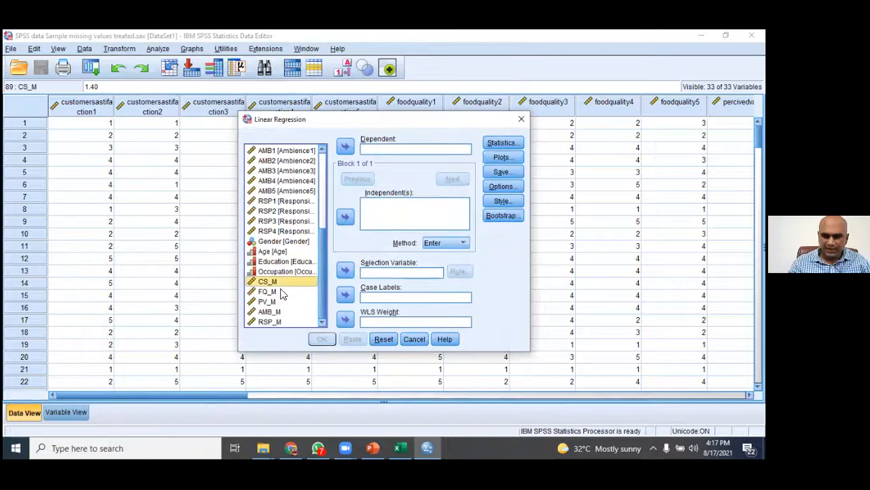
drag(325, 261, 324, 166)
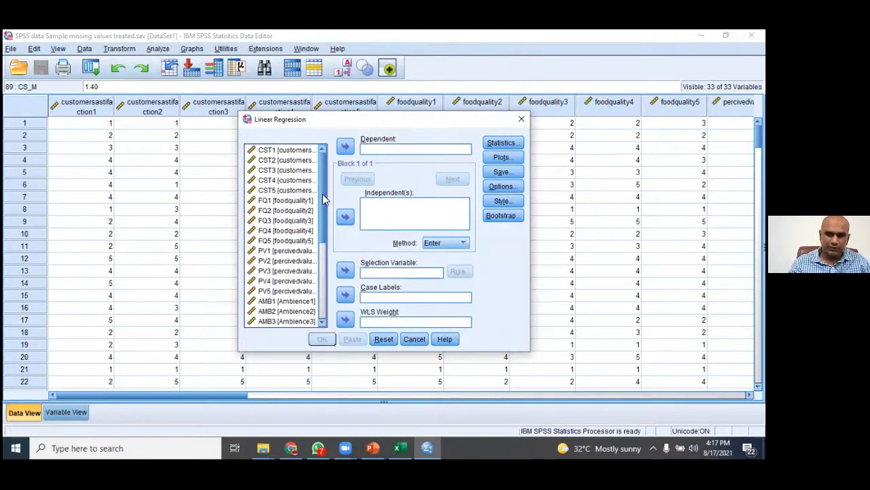
drag(325, 199, 339, 272)
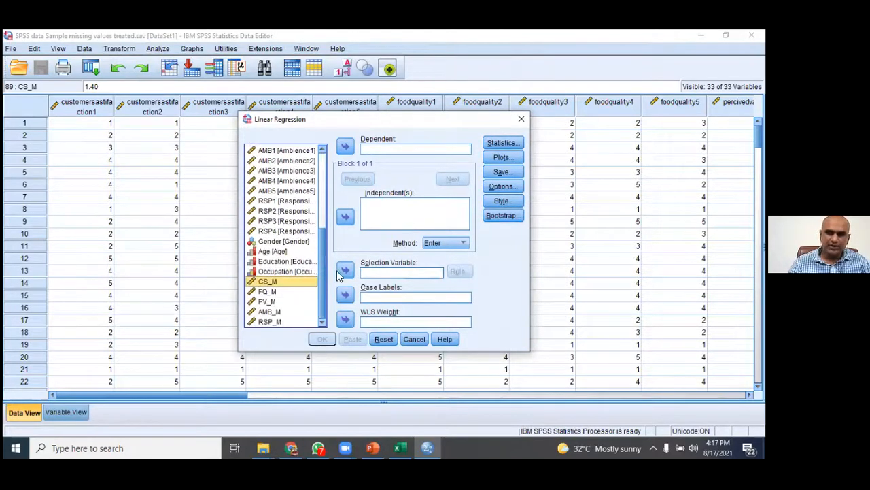
click(345, 148)
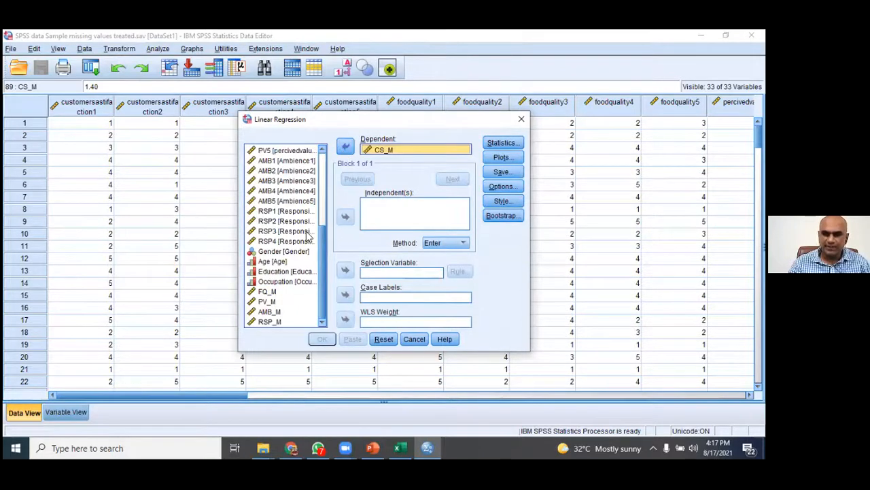
- Add FQ_M, PV_M, AMB_M and RSP_M as the independent variables of the regression
click(279, 292)
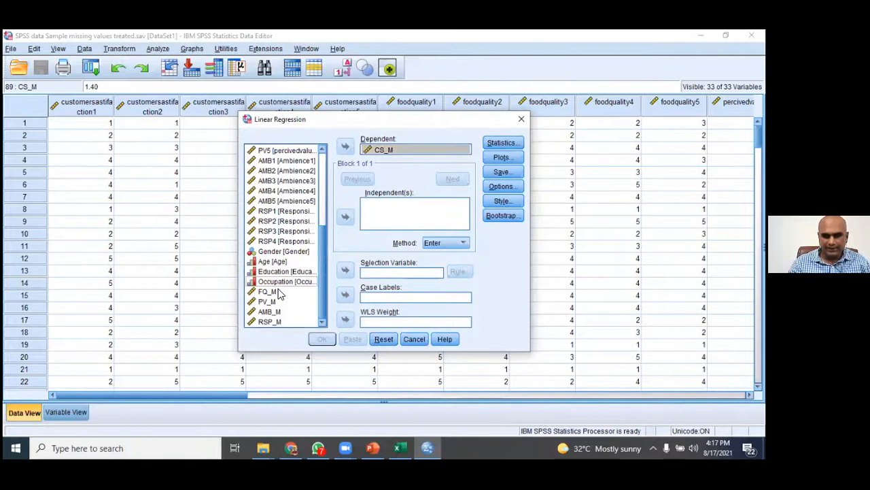
shift+click(279, 325)
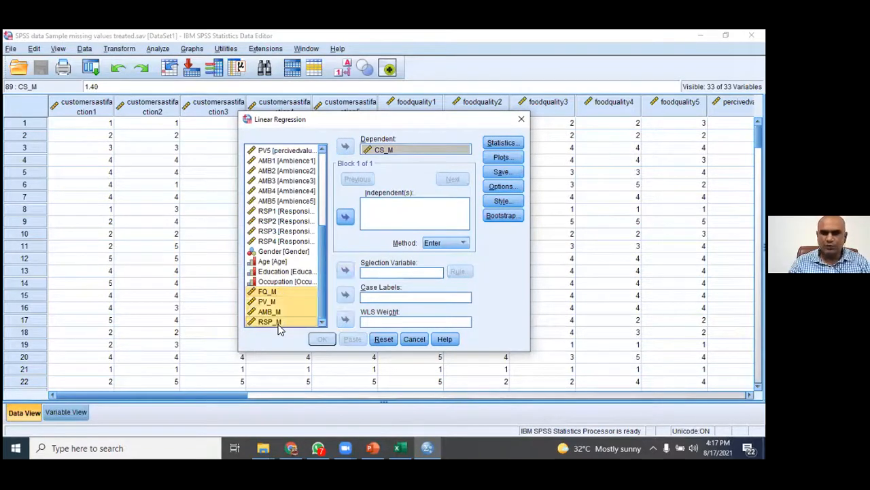
click(345, 218)
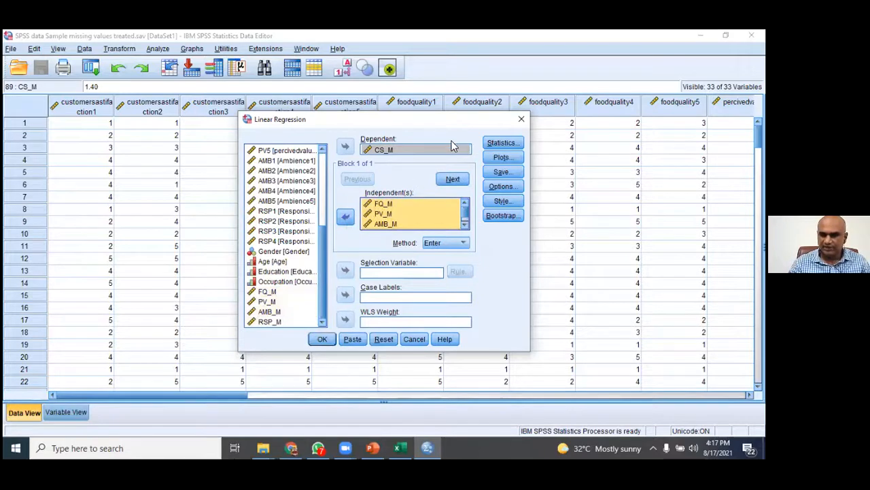
- Set the regression to save Mahalanobis distances to the dataset and run it
click(510, 172)
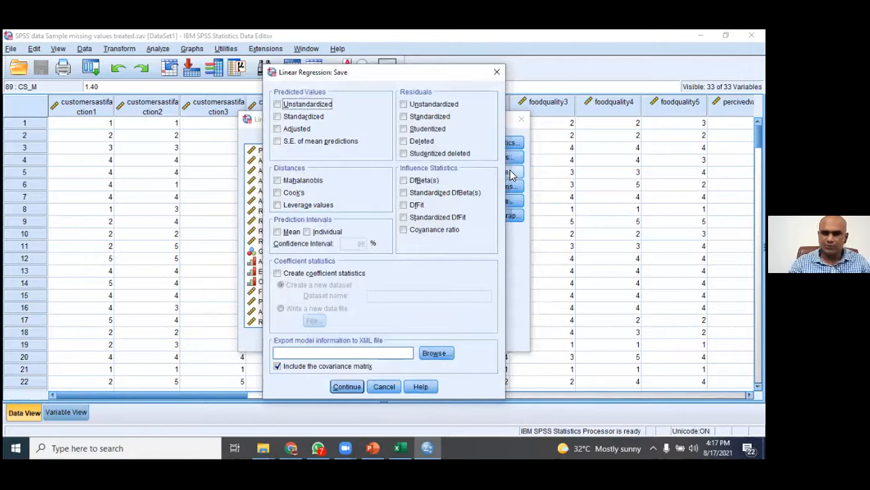
click(302, 182)
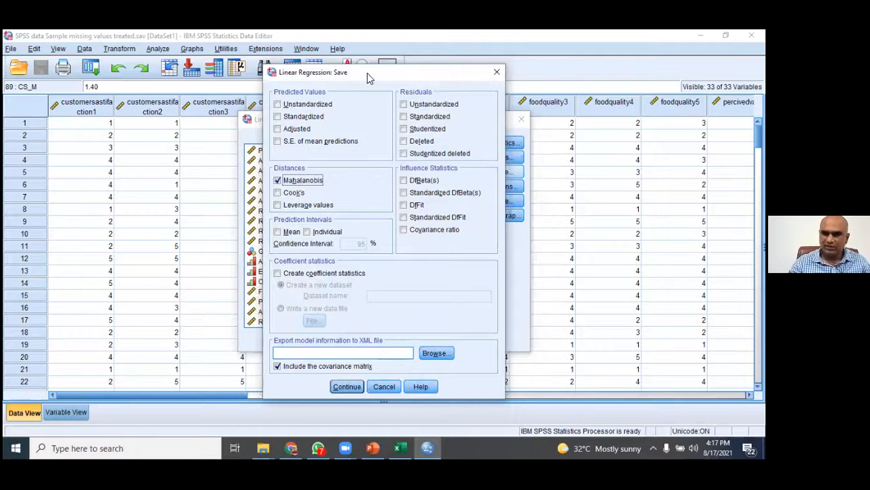
drag(367, 73, 370, 50)
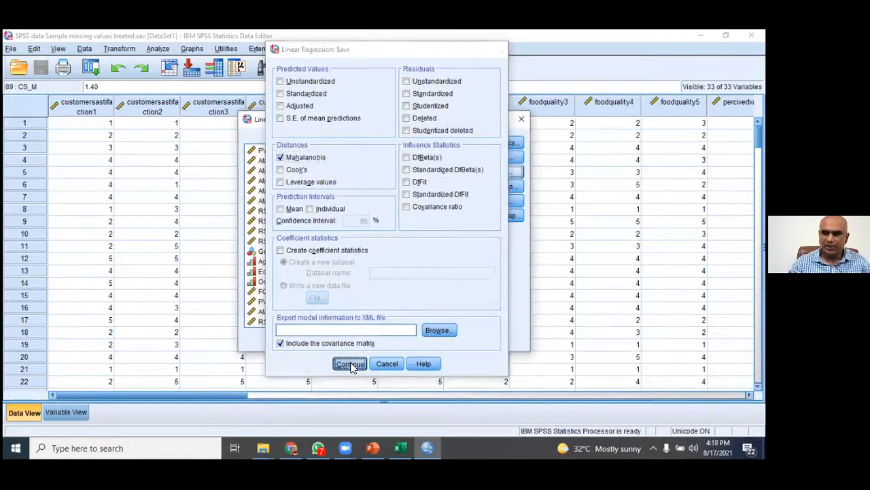
click(350, 364)
click(323, 344)
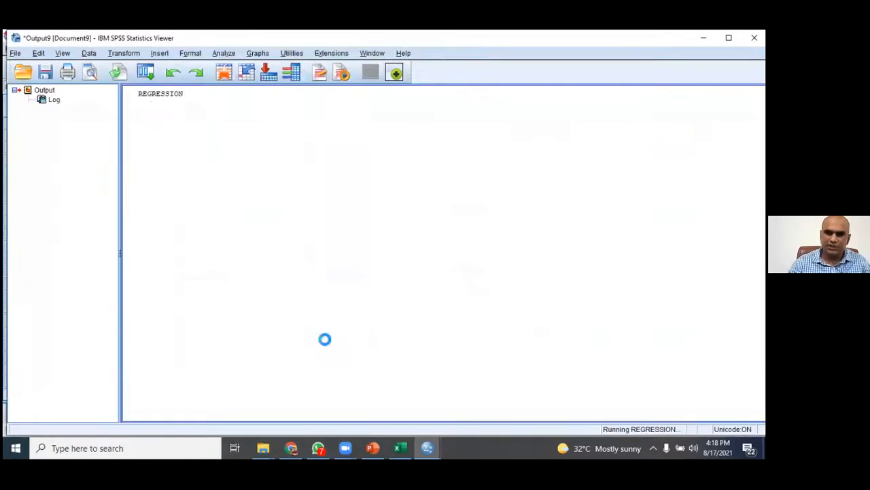
- Discard the regression output and check the saved Mahalanobis distance variable in the dataset's variable list
click(754, 37)
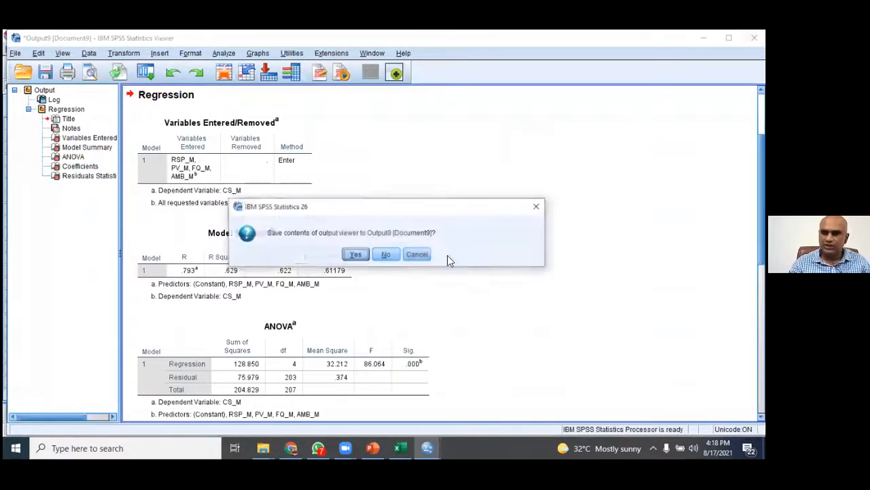
click(385, 254)
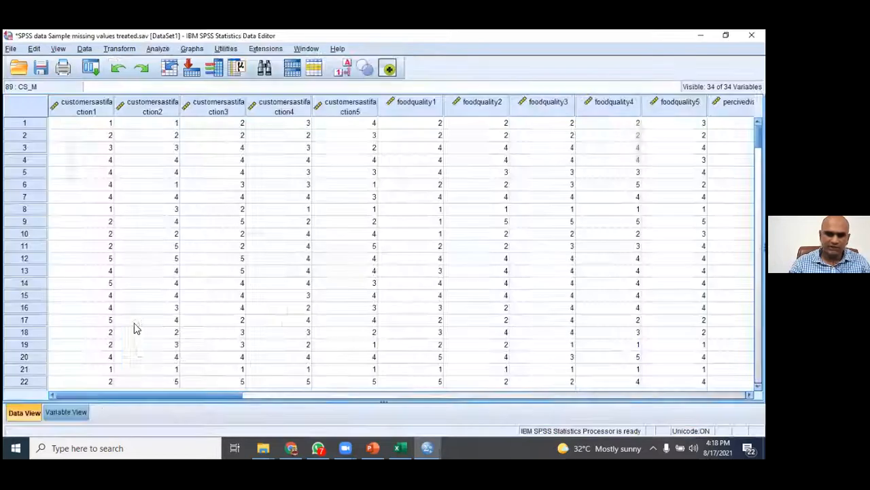
click(68, 412)
click(96, 284)
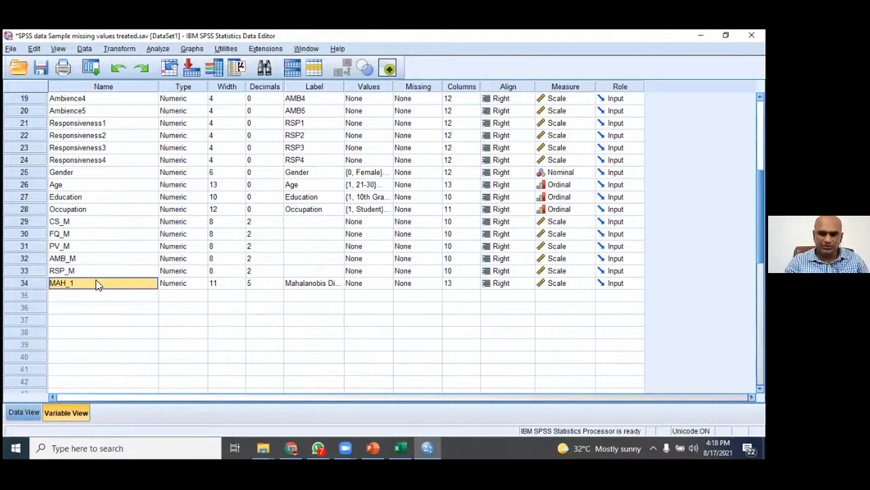
click(24, 412)
scroll(599, 273, down, 5)
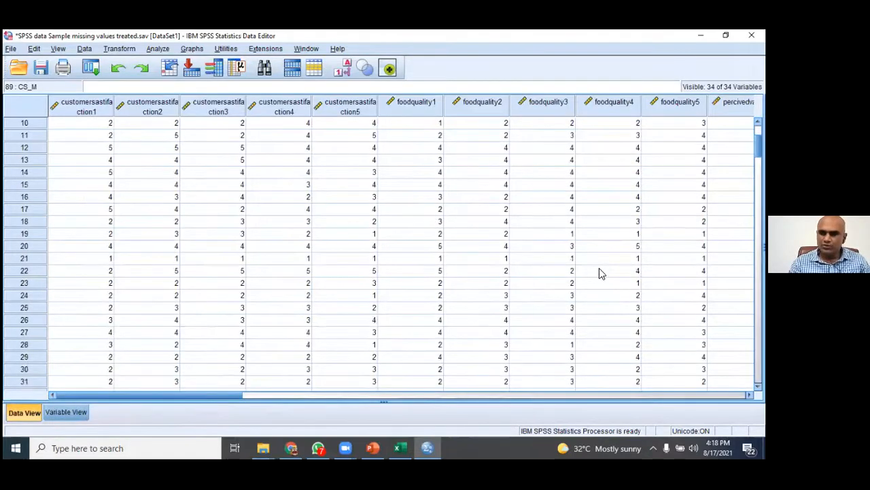
- Start a Compute Variable definition and select the Cdf.Chisq function from the group of all functions
click(119, 49)
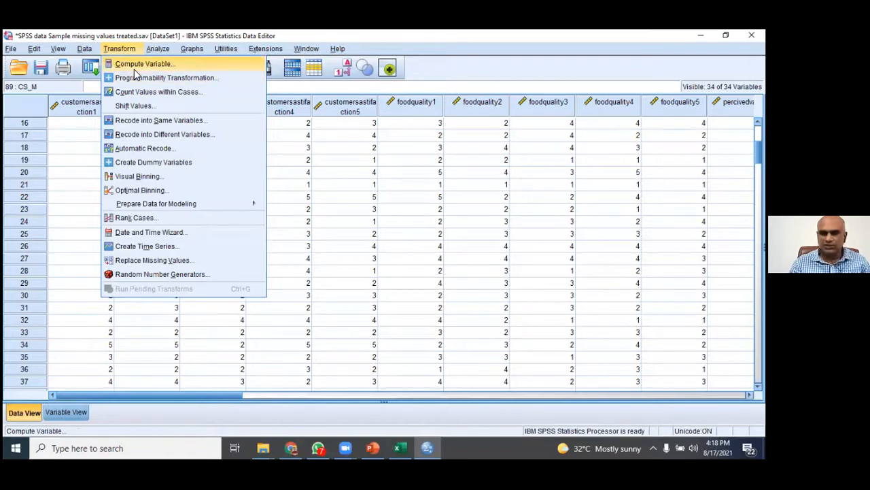
click(140, 64)
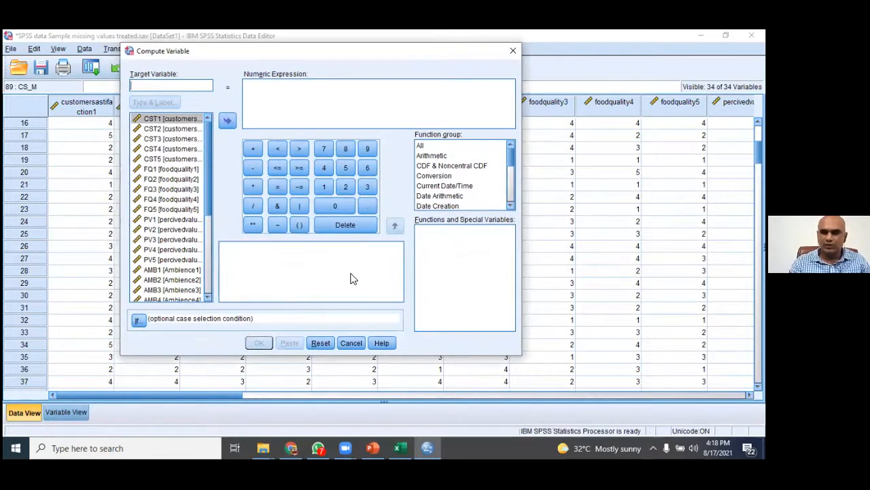
click(510, 157)
scroll(485, 284, down, 3)
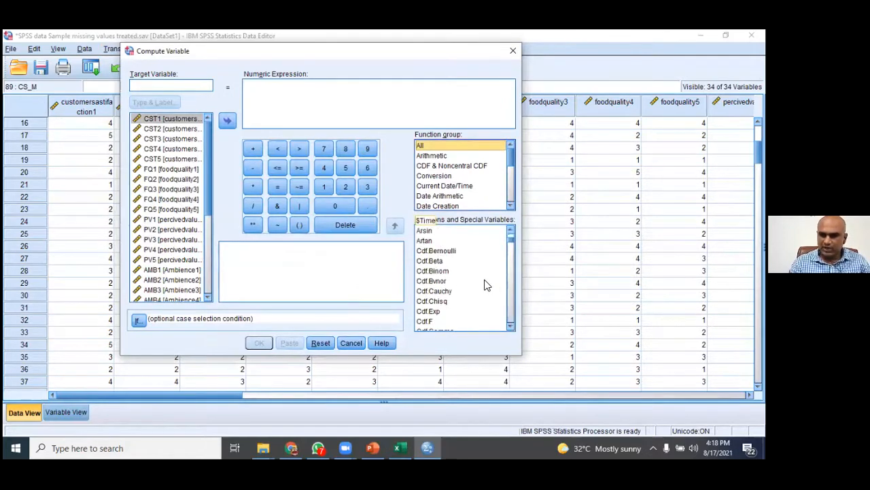
click(424, 302)
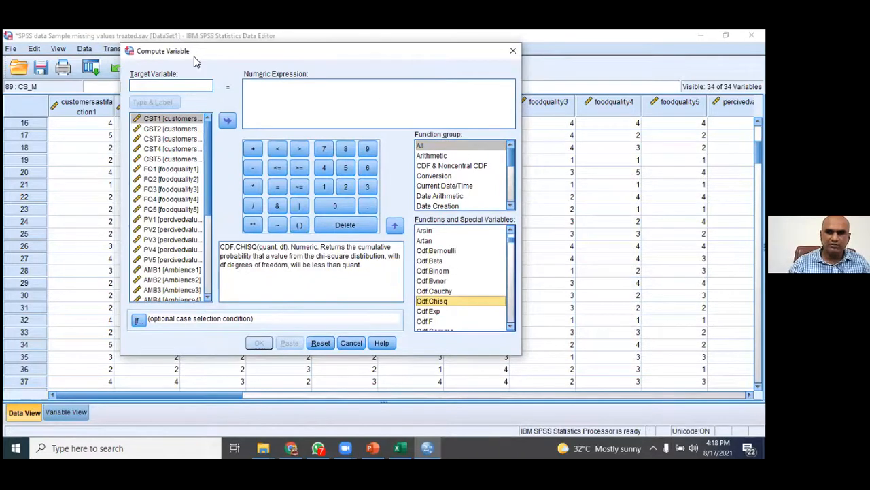
drag(193, 57, 241, 62)
click(119, 48)
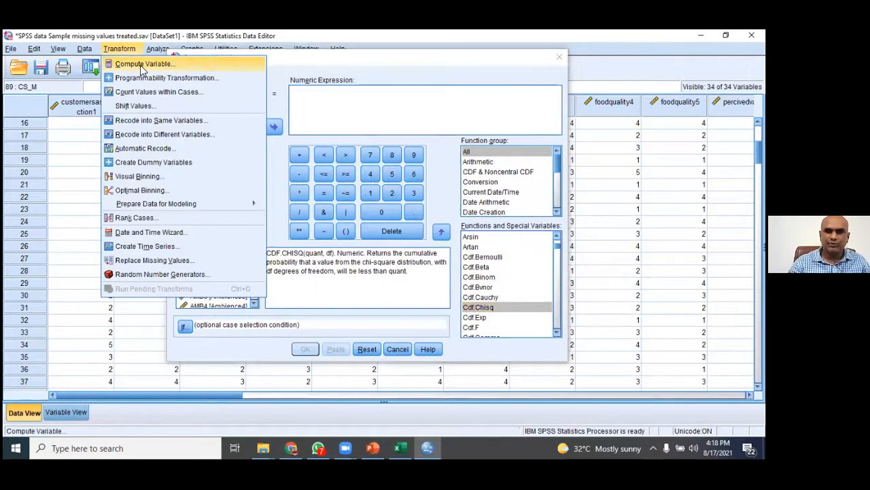
click(142, 64)
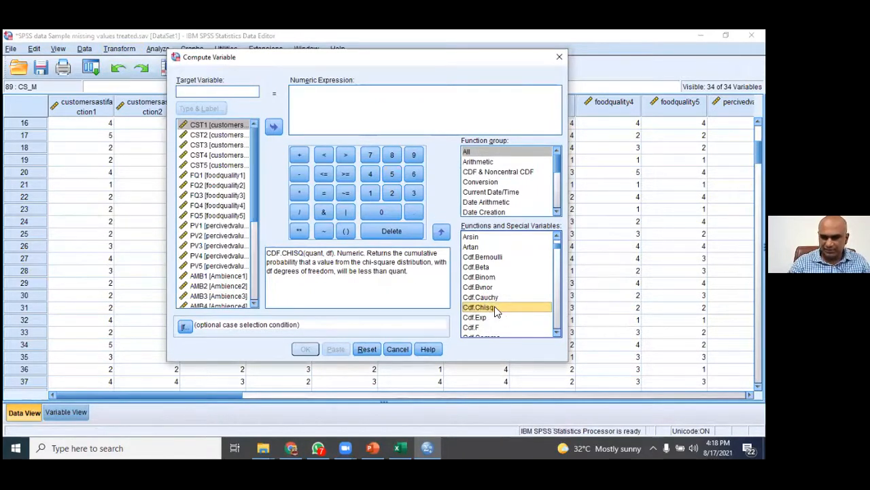
- Name the target variable Probablity
click(206, 92)
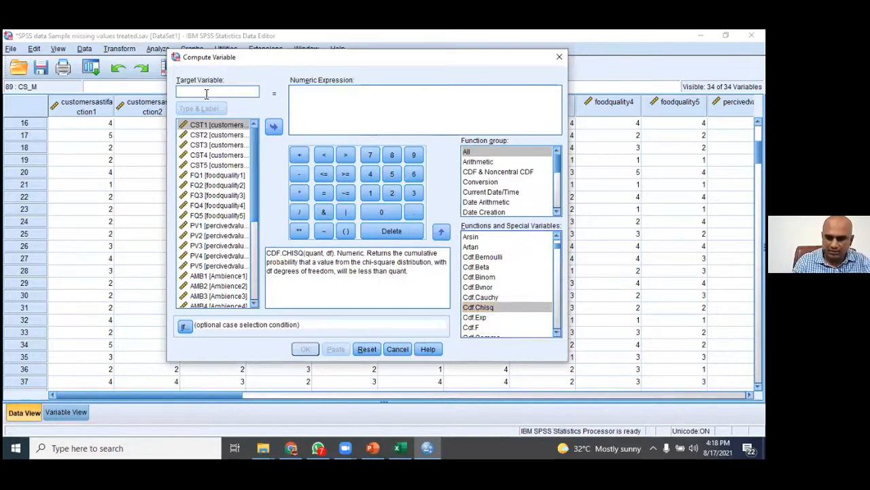
text(Probab)
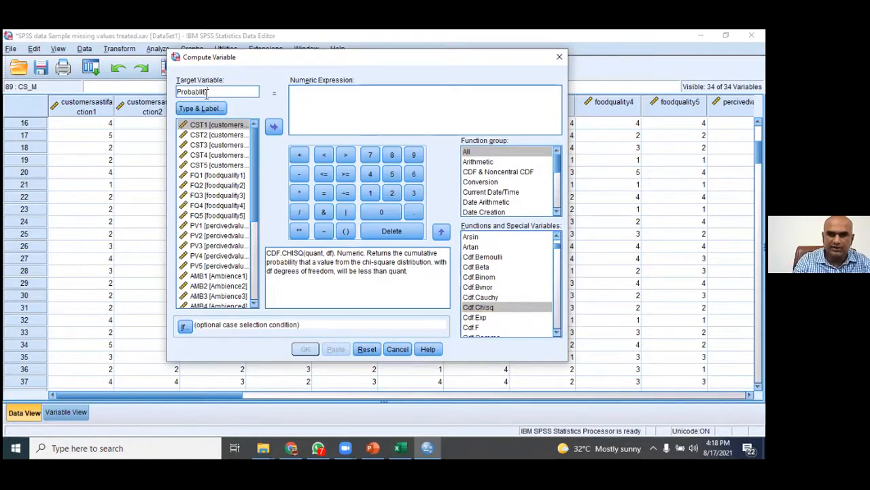
text(ility)
- Define the numeric expression as CDF.CHISQ(MAH_1,4), using the Mahalanobis distance variable with 4 degrees of freedom, and run the computation
drag(252, 155, 255, 291)
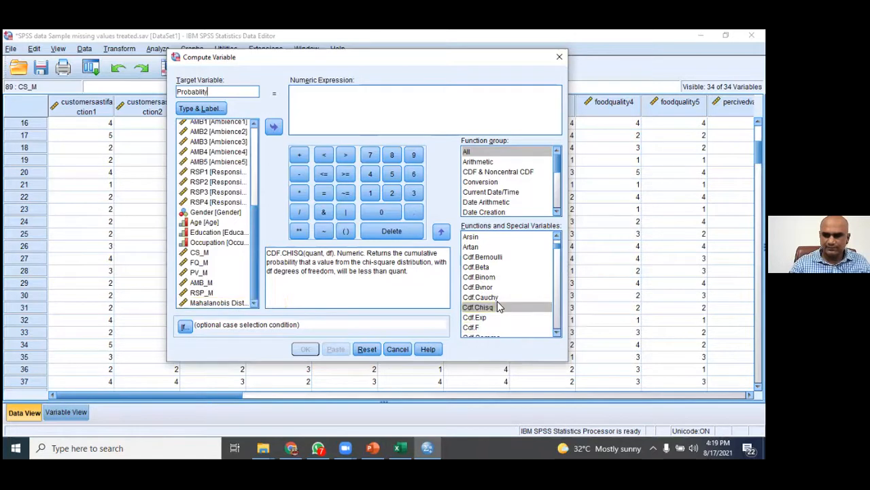
double_click(497, 308)
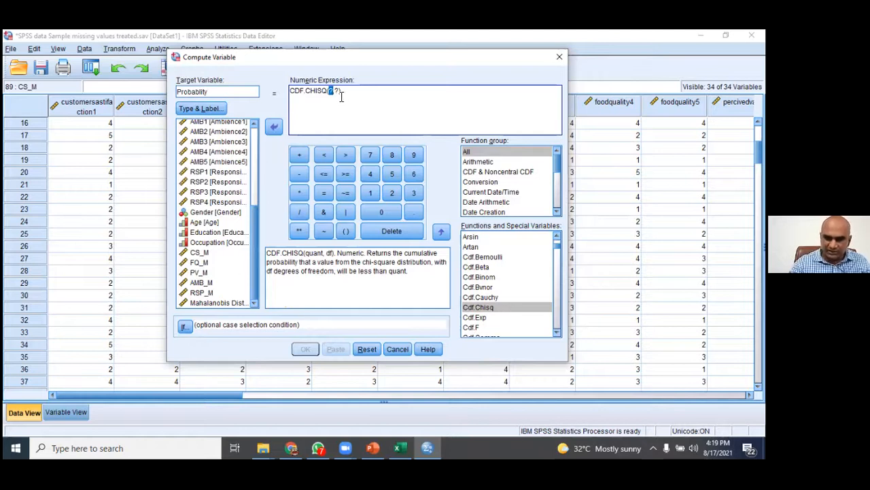
double_click(227, 306)
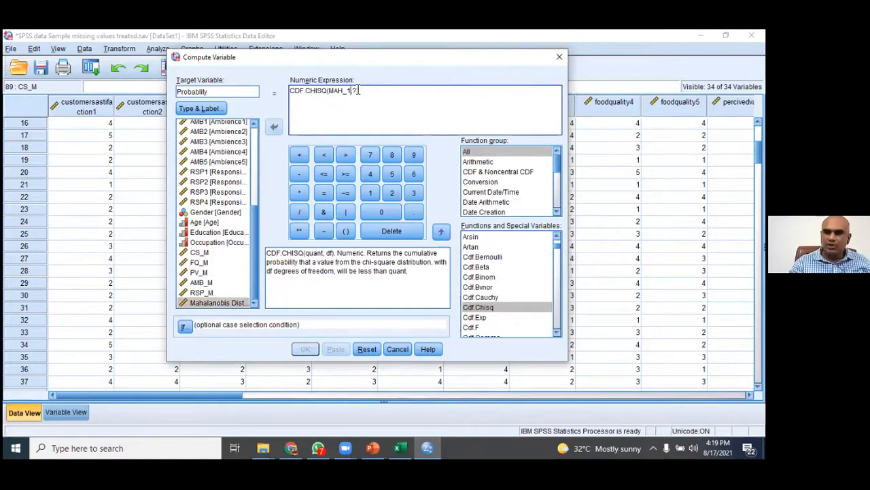
drag(356, 90, 352, 90)
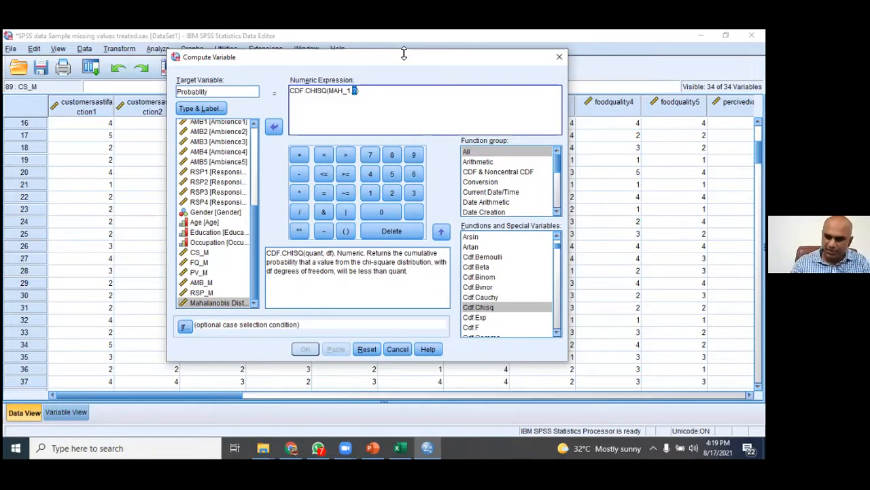
text(4)
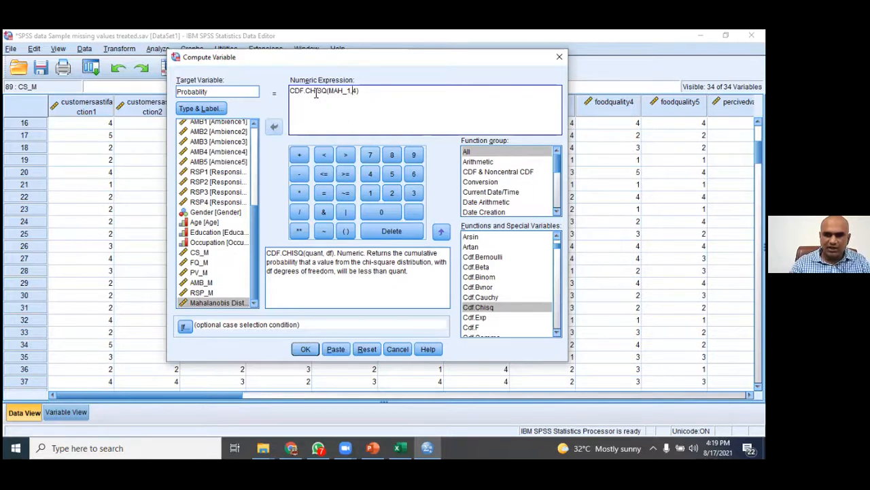
click(305, 349)
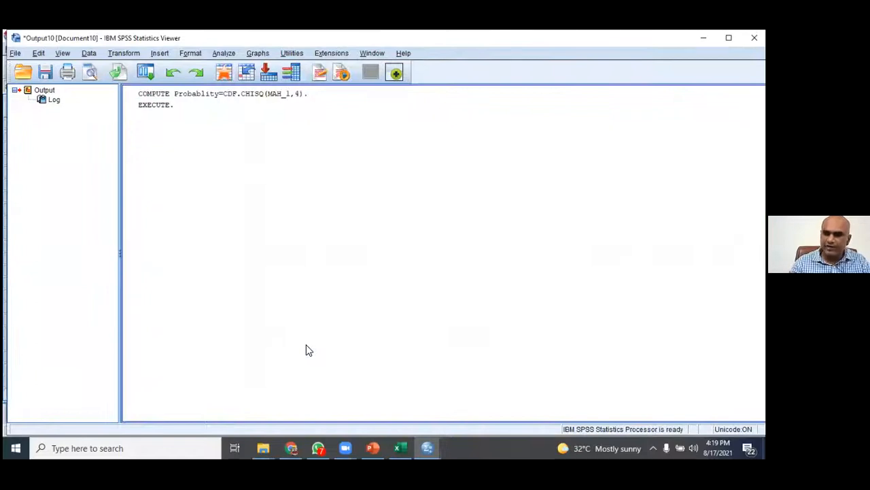
- Discard the compute output and check the new Probablity variable in the variable list and in the data
click(754, 37)
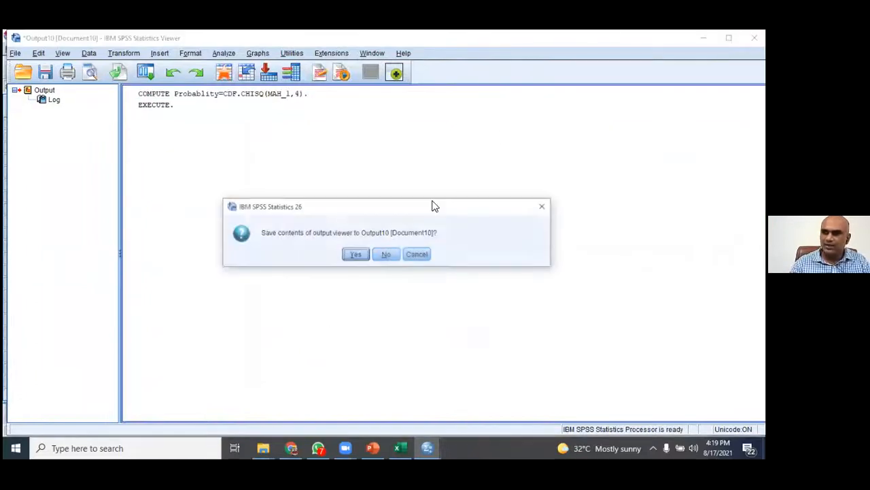
click(392, 255)
click(66, 411)
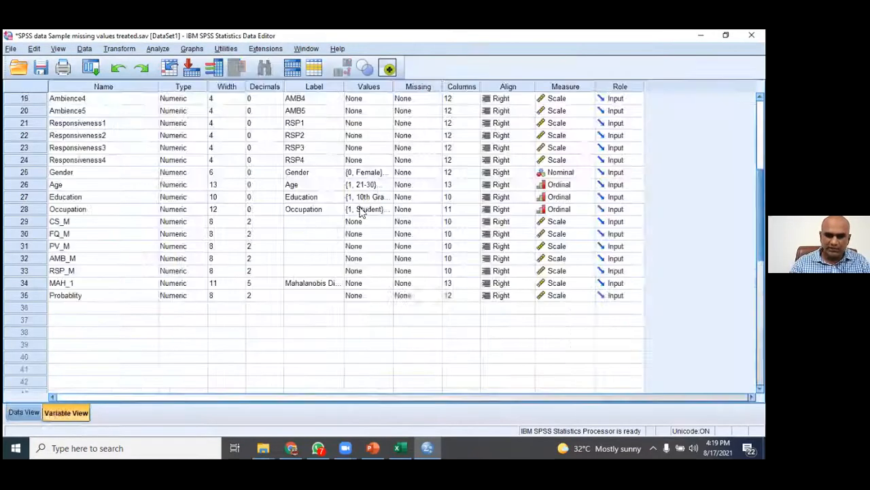
click(24, 412)
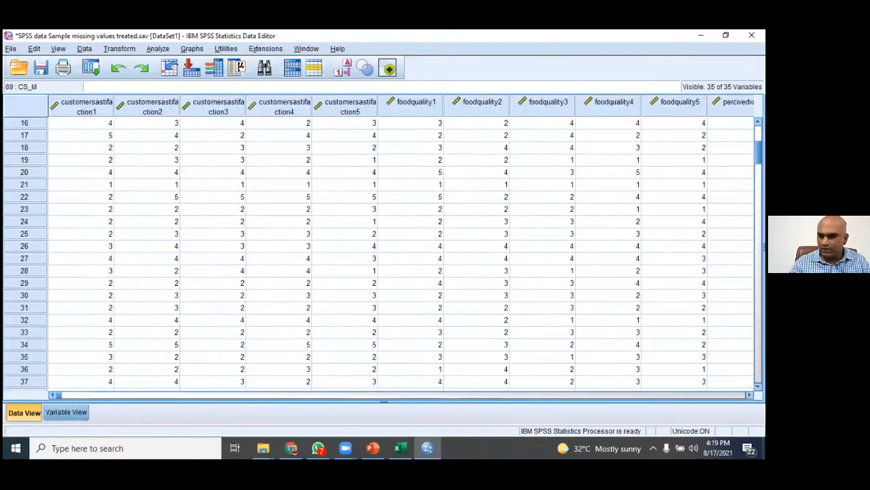
click(579, 395)
drag(579, 394, 705, 394)
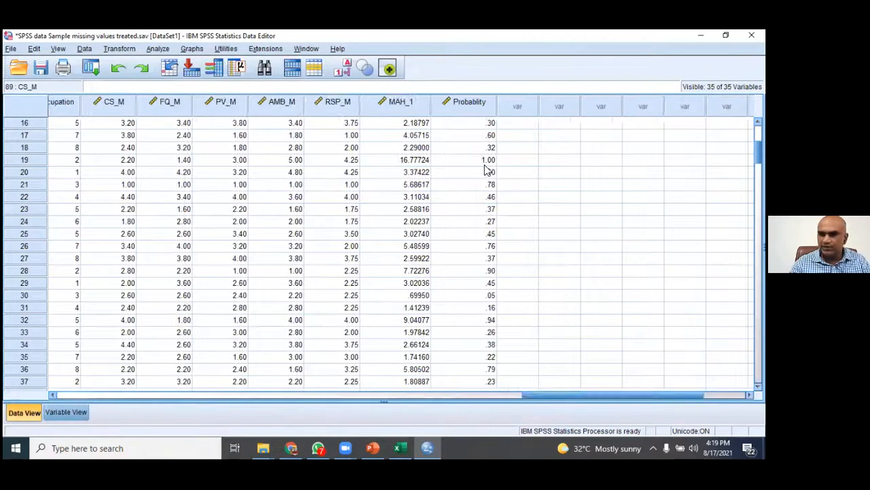
click(471, 102)
- Set the Probablity variable to display 4 decimals and return to the case data
click(65, 412)
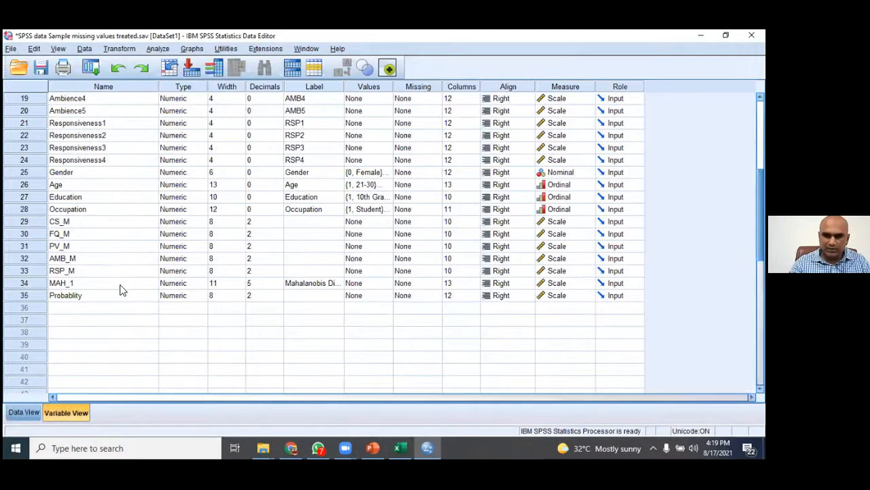
click(261, 297)
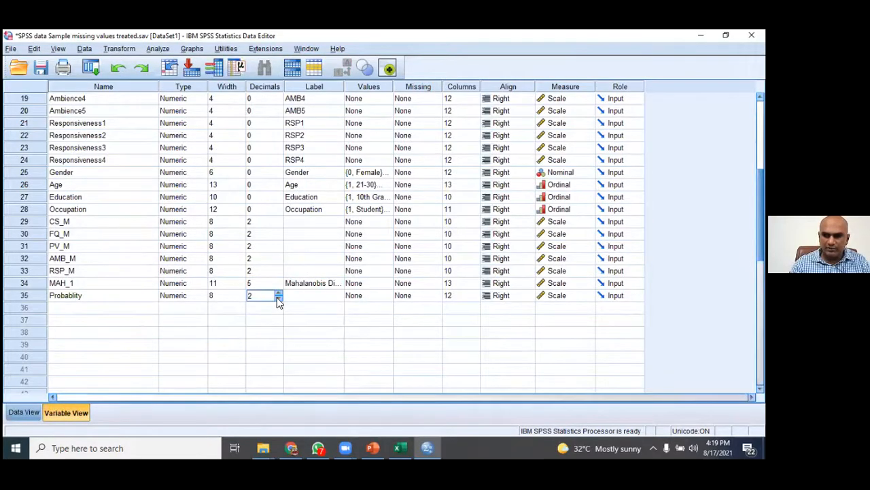
click(32, 413)
click(560, 282)
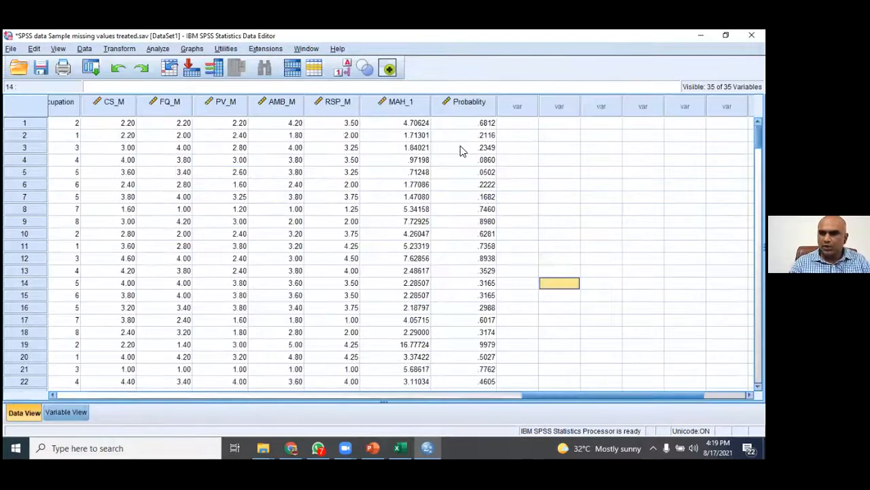
- Examine the Probablity values across the cases and compare them with the Mahalanobis distances in MAH_1
click(481, 102)
scroll(485, 249, down, 12)
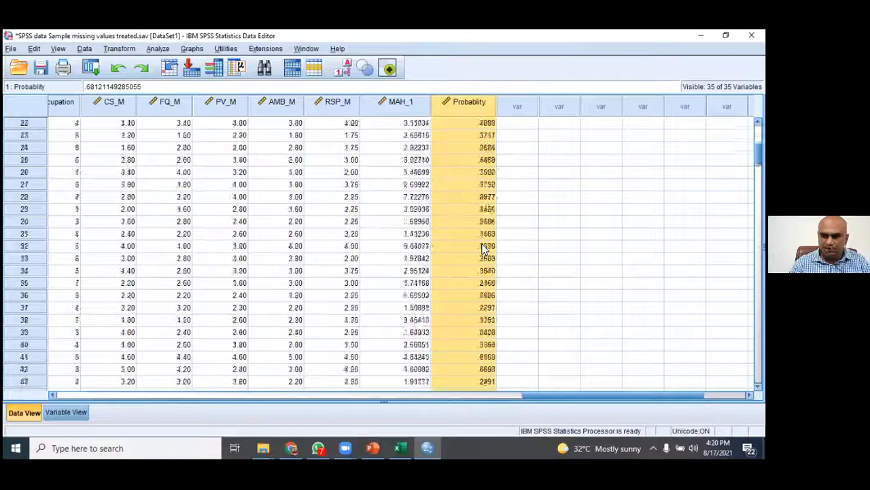
scroll(484, 250, down, 20)
scroll(481, 267, up, 7)
scroll(480, 260, up, 20)
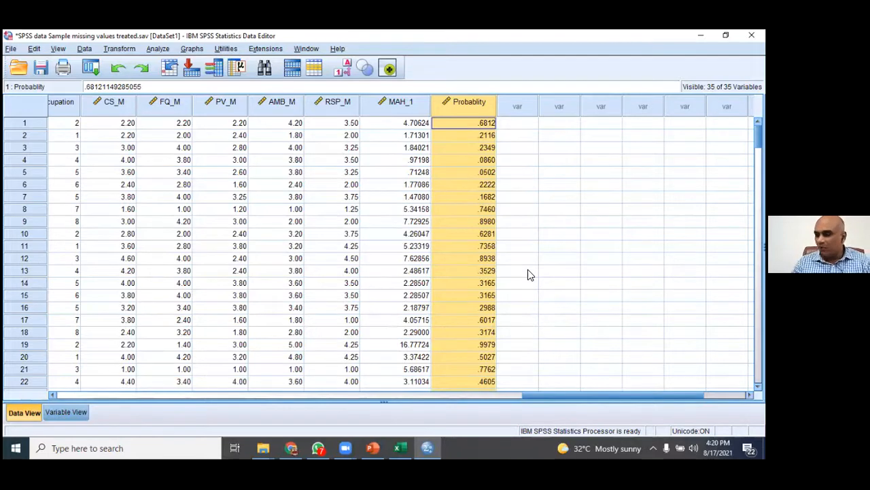
scroll(455, 227, down, 17)
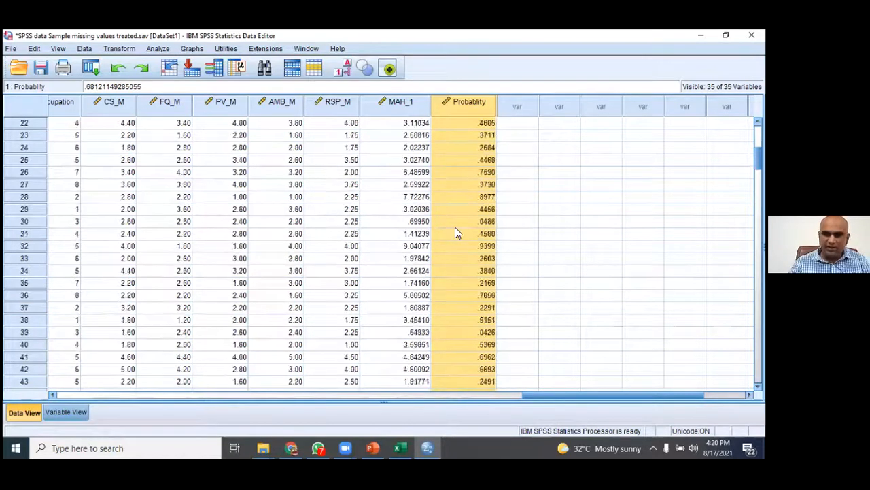
scroll(455, 227, up, 17)
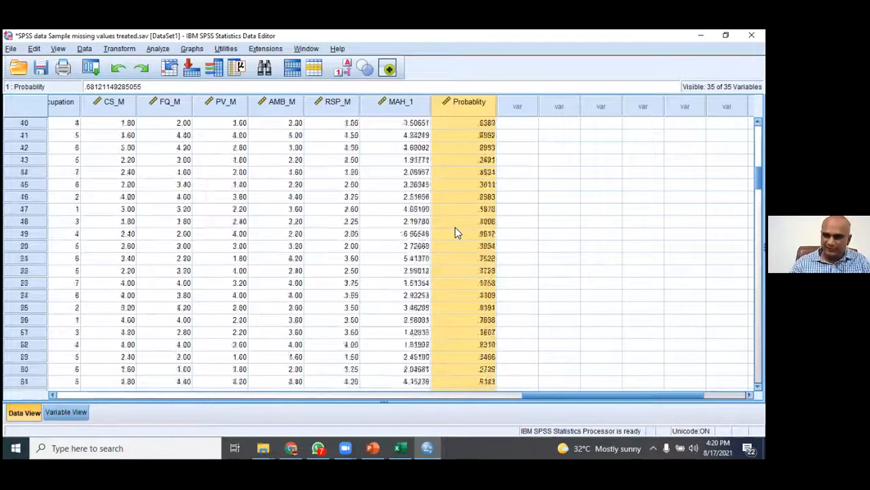
click(586, 246)
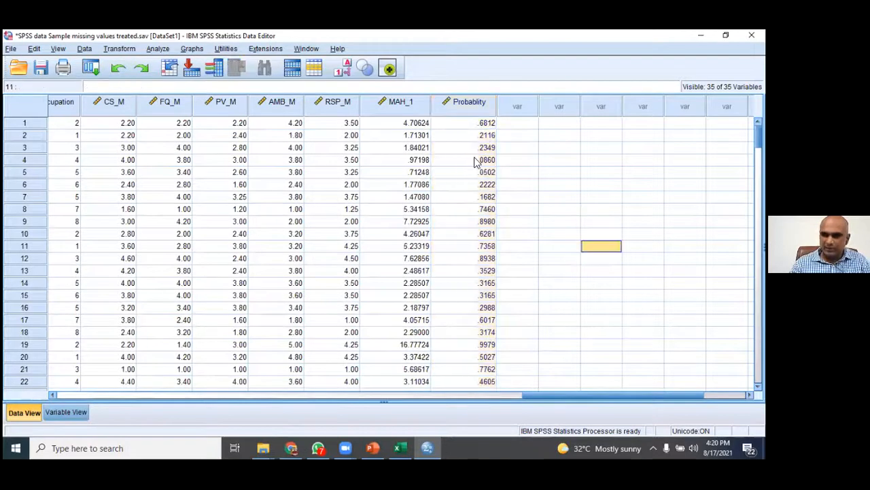
click(476, 113)
click(393, 108)
click(461, 102)
click(414, 101)
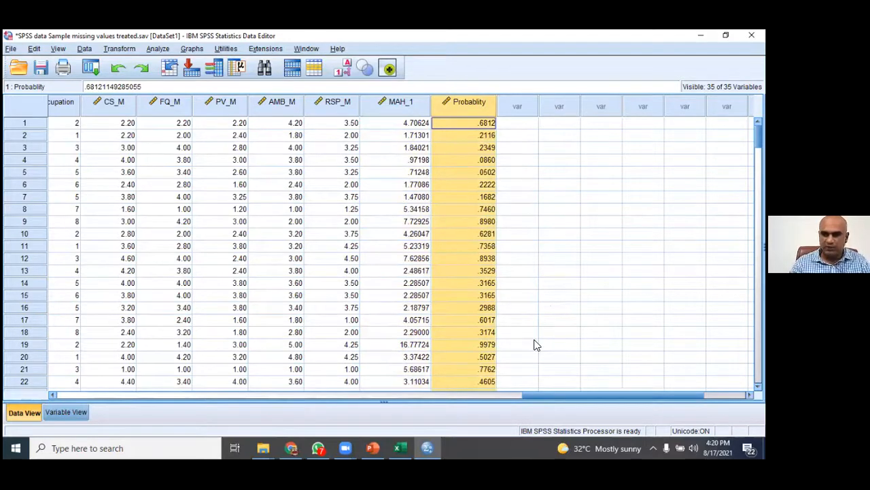
click(518, 270)
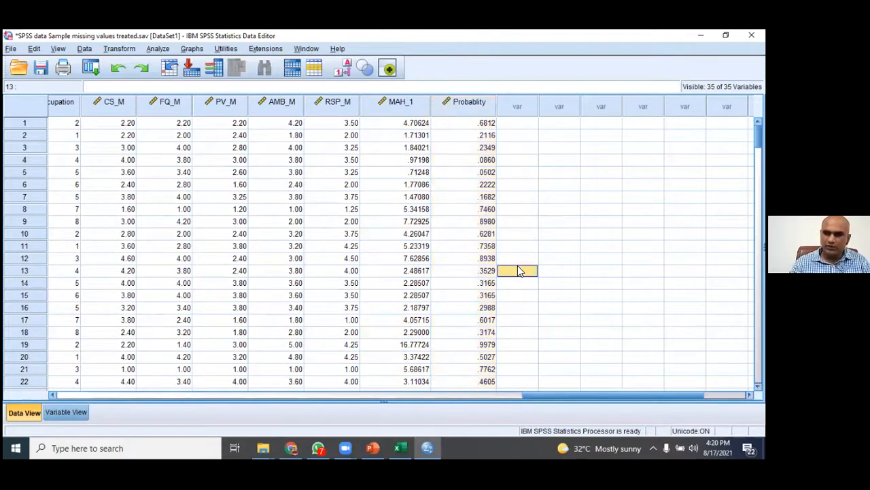
click(467, 102)
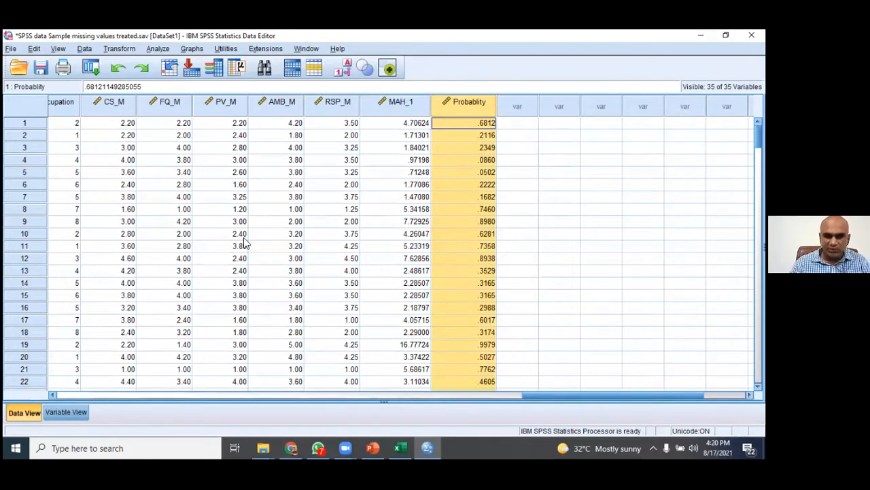
- Start a fresh variable computation with the target Significance-Pvalue and begin its numeric expression with Probablity<
click(119, 48)
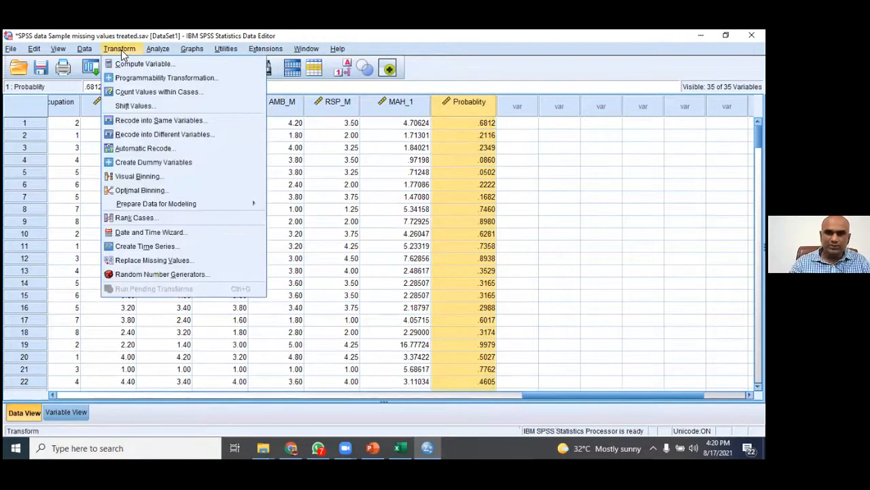
click(129, 65)
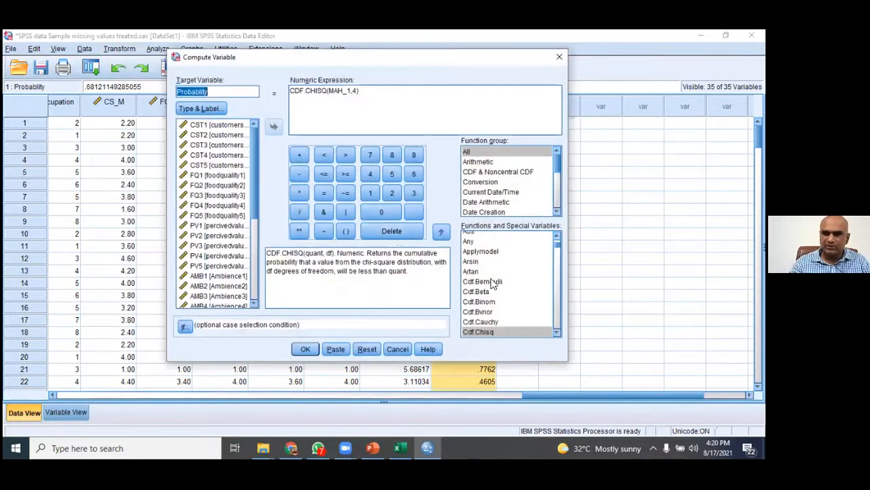
click(367, 349)
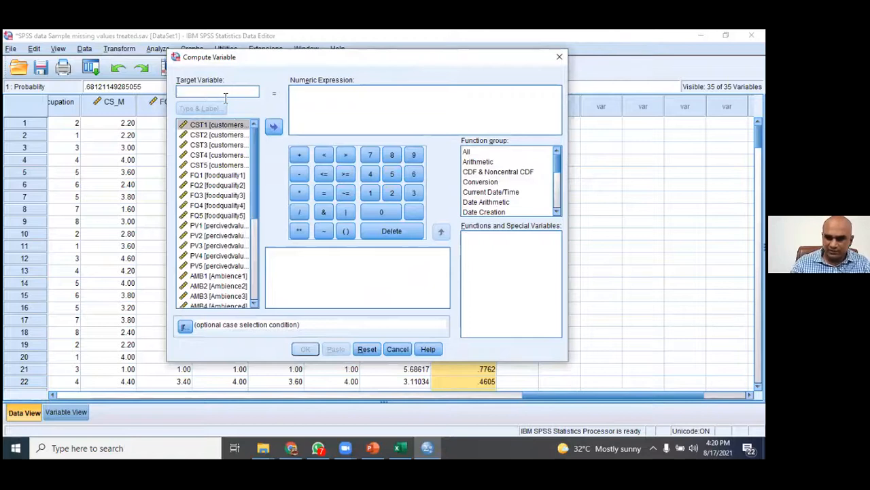
text(SIgnificance)
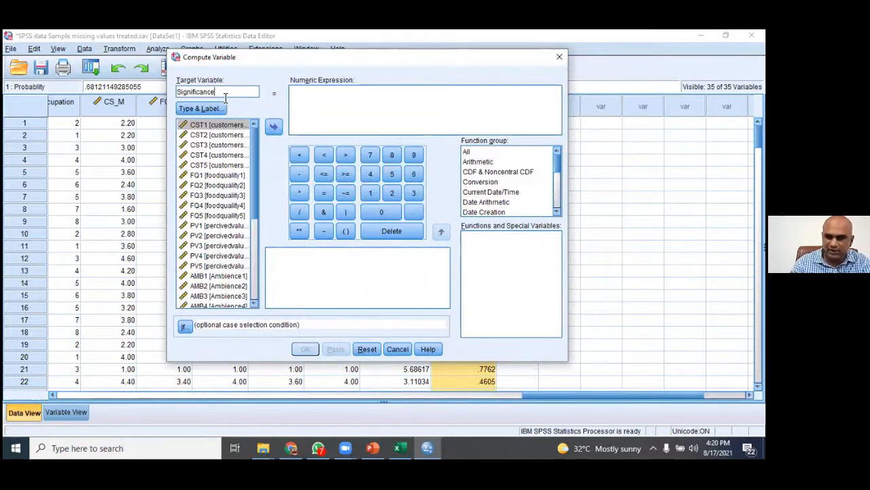
text(-Pvalue)
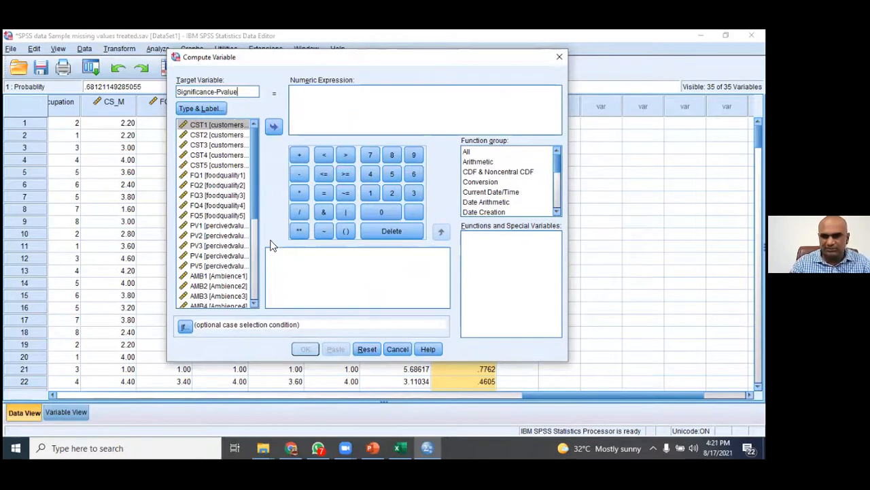
drag(252, 171, 279, 282)
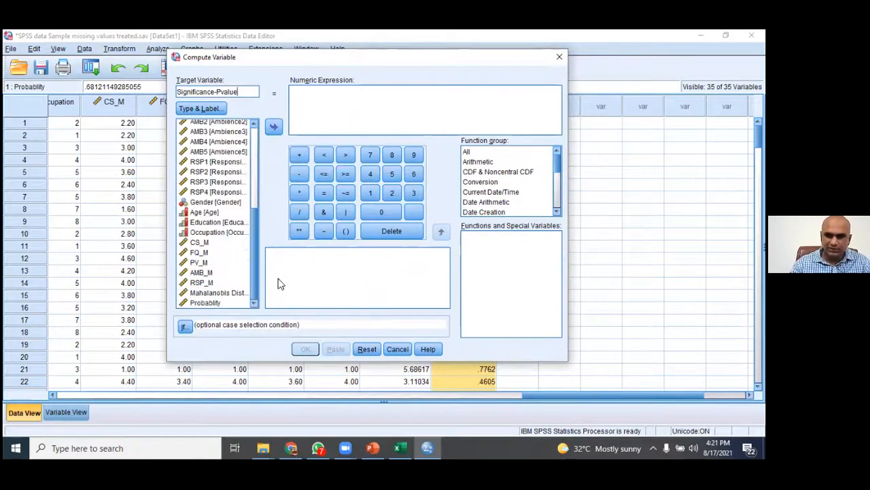
double_click(211, 301)
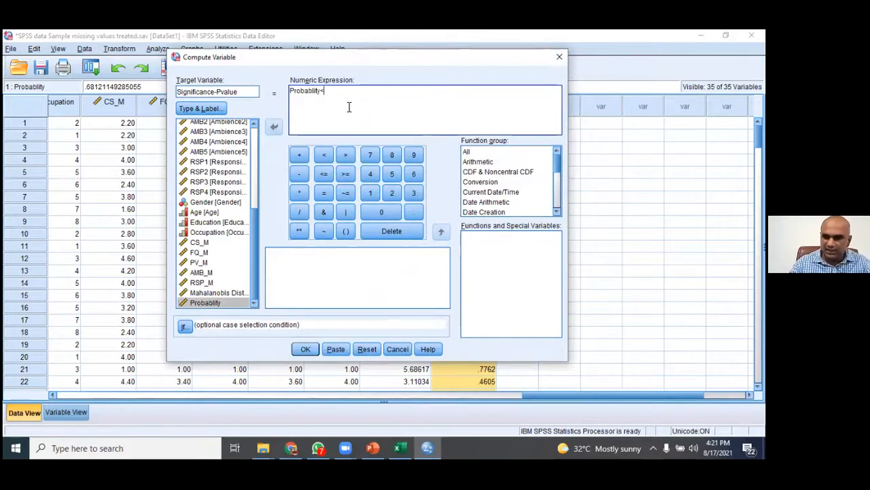
- Complete the numeric expression as Probablity<0.001 and try to compute the Significance-Pvalue variable
text(<0.001)
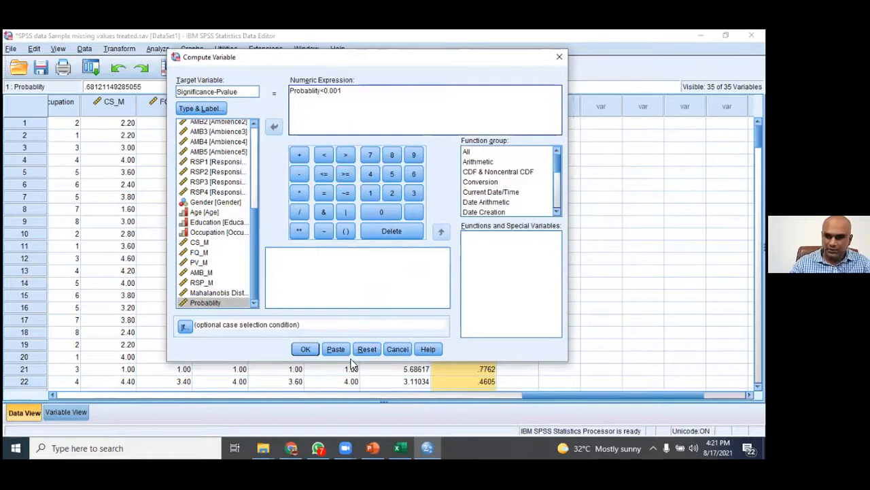
click(306, 349)
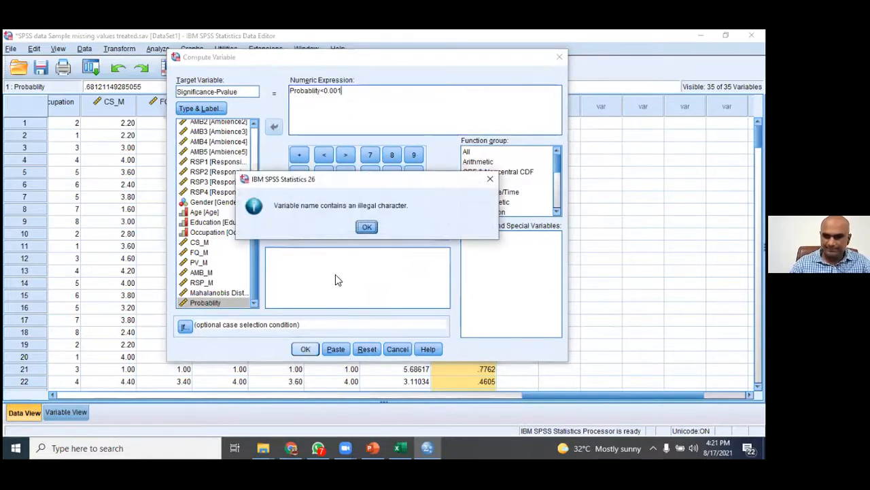
click(366, 228)
- Replace the less-than operator in the expression before 0.001 and try to compute Significance-Pvalue again
click(325, 95)
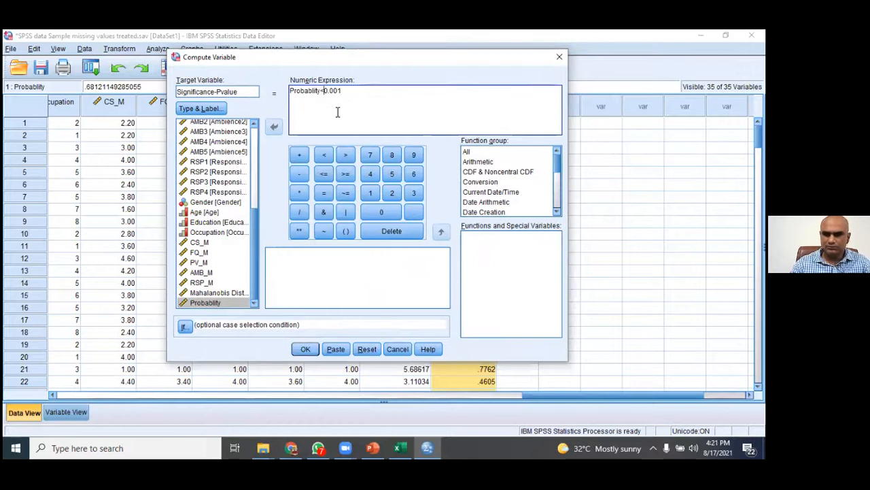
key(BackSpace)
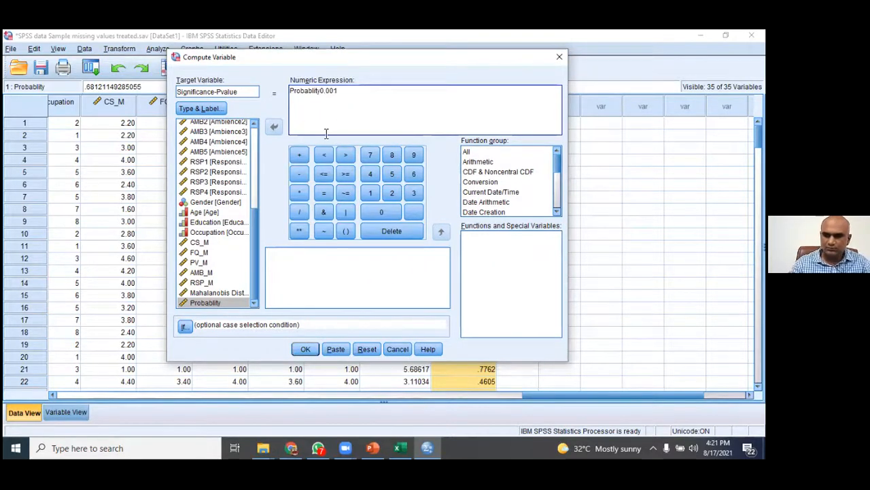
click(326, 155)
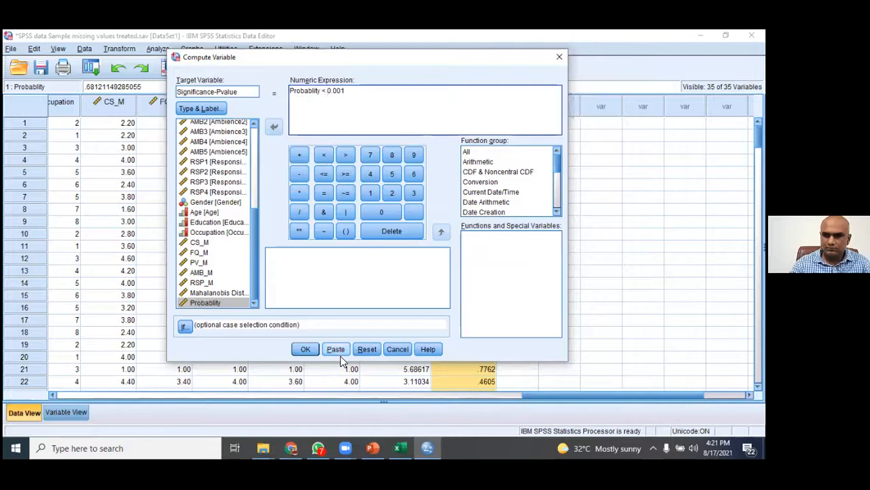
click(305, 349)
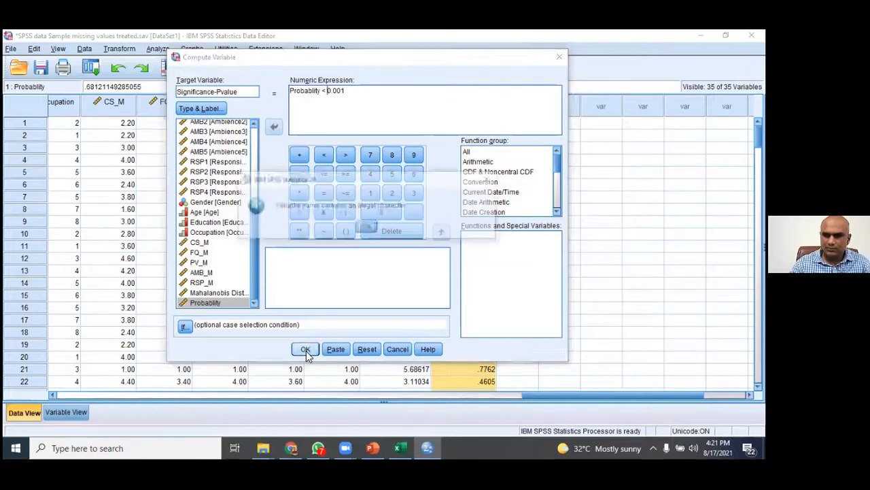
click(371, 227)
- Rename the target variable to Pvalue, run the computation, and close the resulting output document
drag(237, 92, 75, 80)
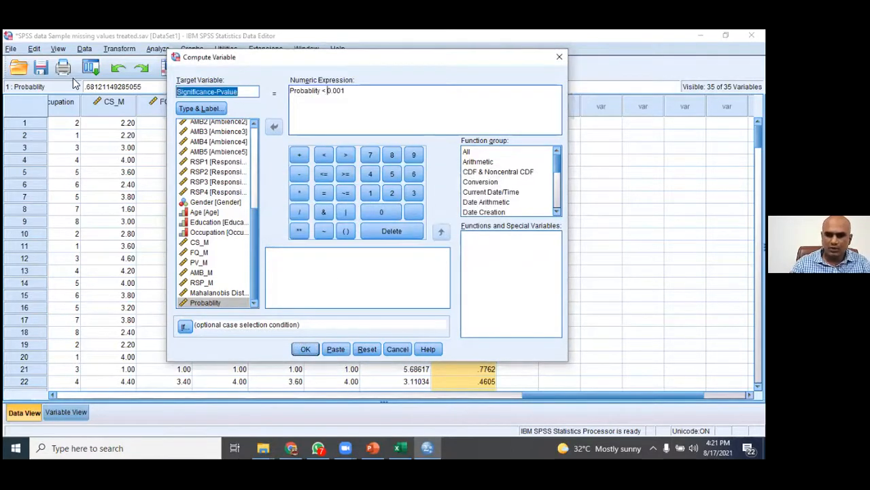
text(Pvalue)
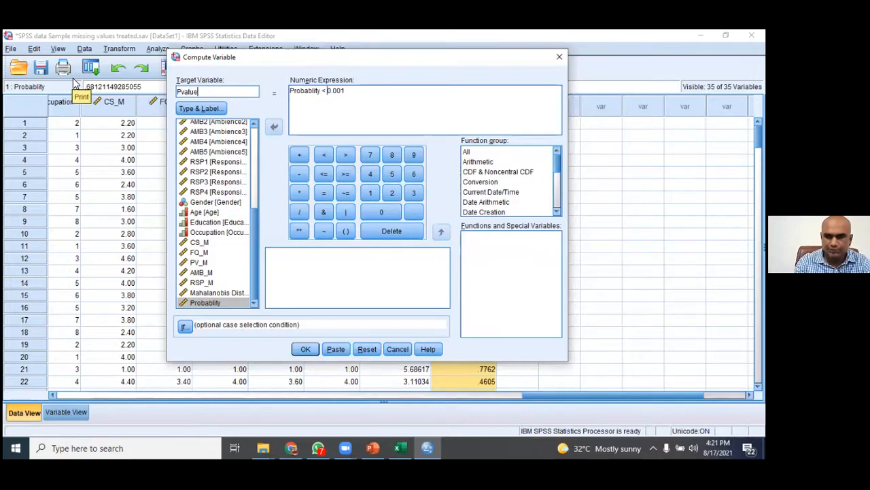
click(305, 349)
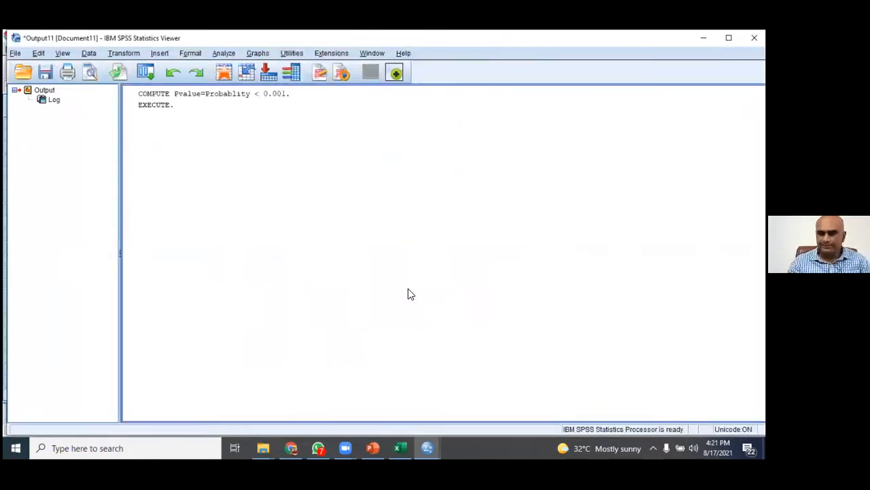
click(754, 38)
click(385, 256)
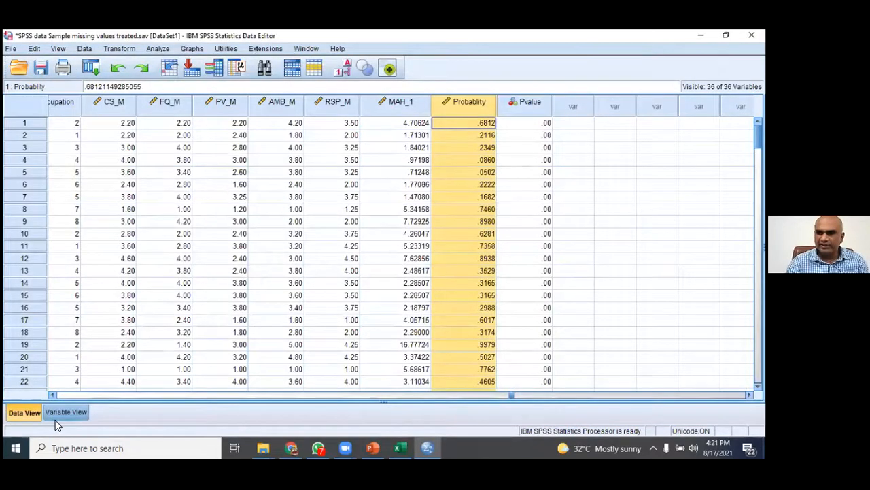
key(Right)
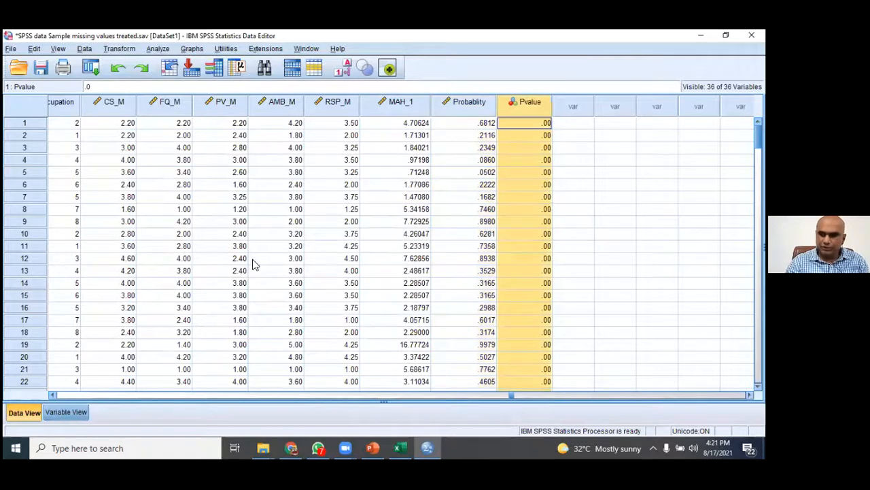
- Set the decimals of the Pvalue variable to 5 and check its column in the data
click(66, 413)
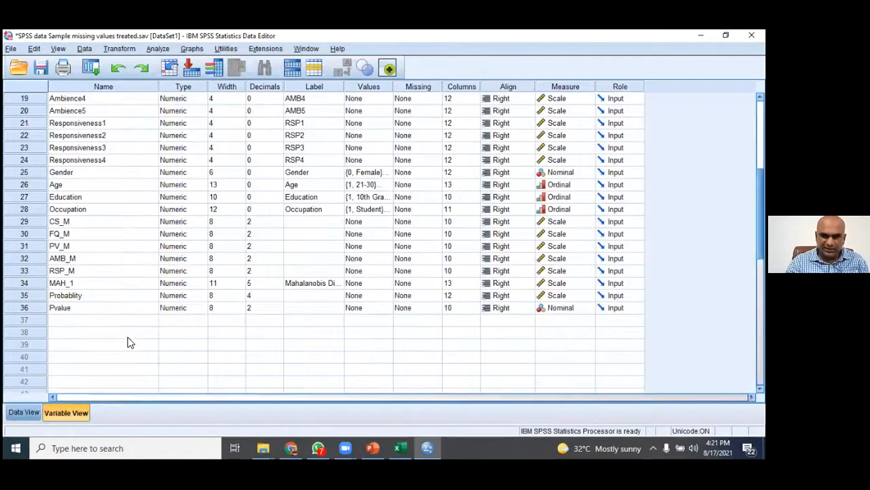
click(265, 309)
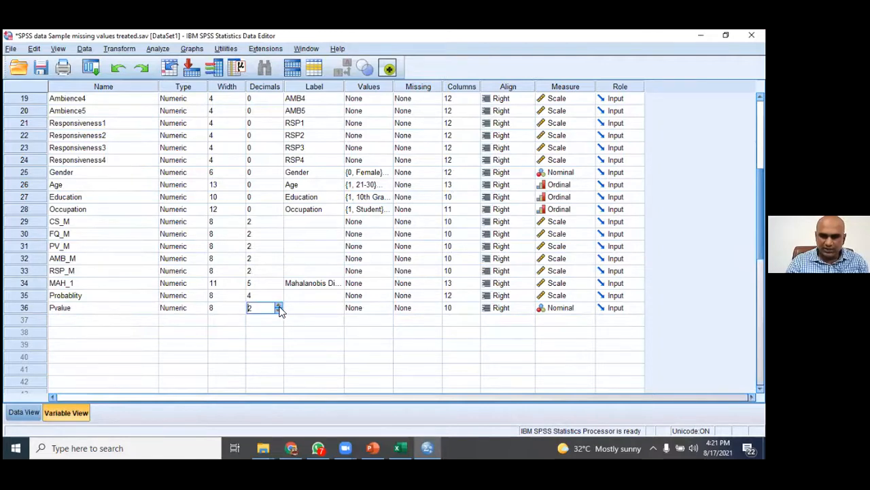
click(279, 306)
click(279, 307)
double_click(202, 360)
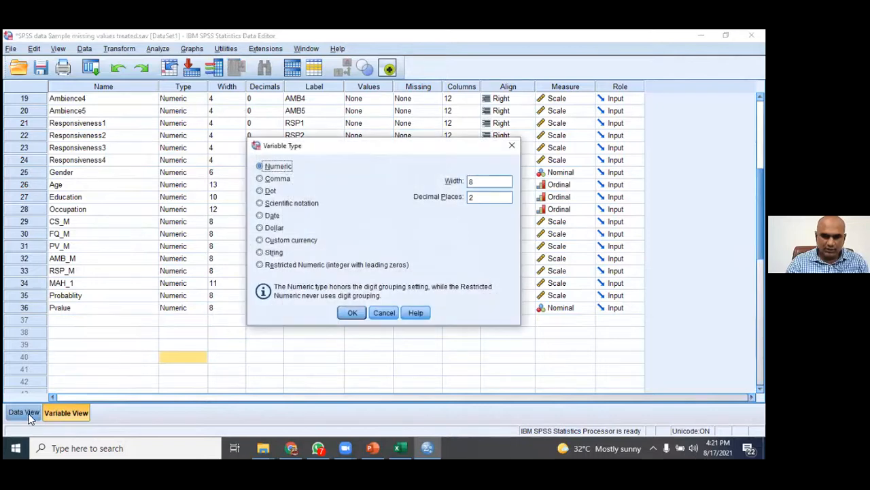
click(384, 314)
click(305, 358)
click(262, 309)
text(5)
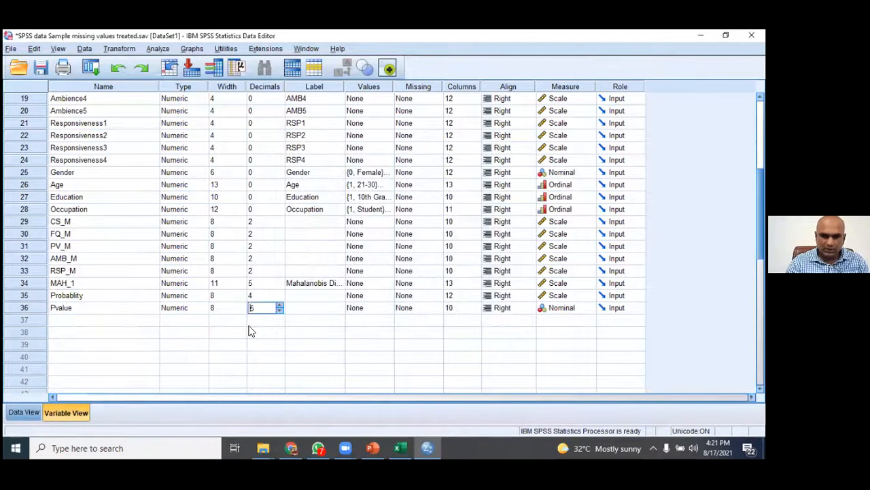
click(26, 412)
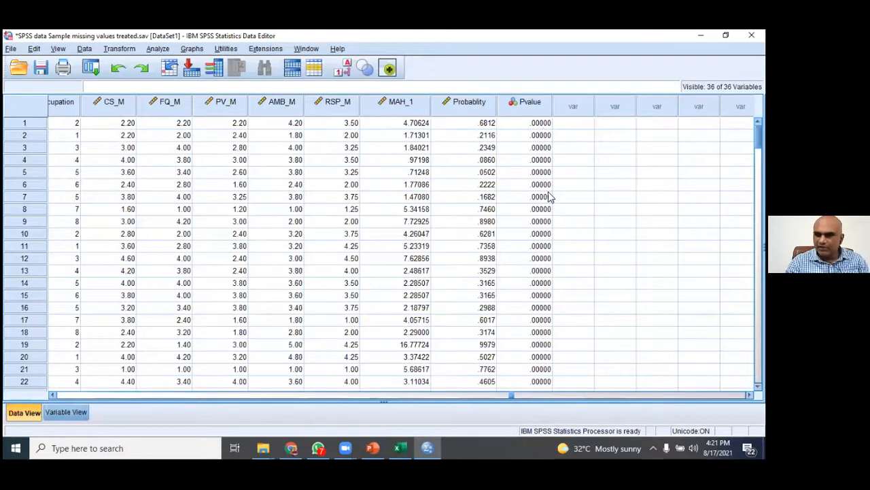
scroll(531, 238, down, 2)
scroll(530, 241, up, 2)
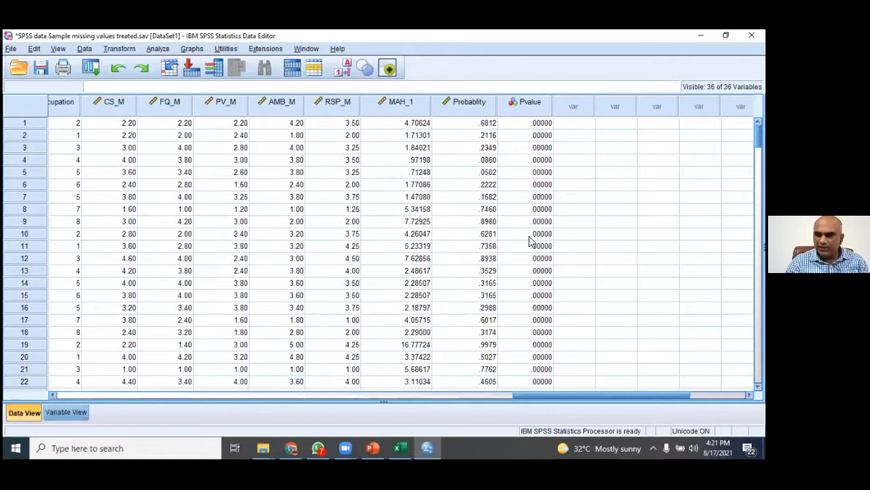
- Reduce the decimals of the Pvalue variable to 1
click(66, 412)
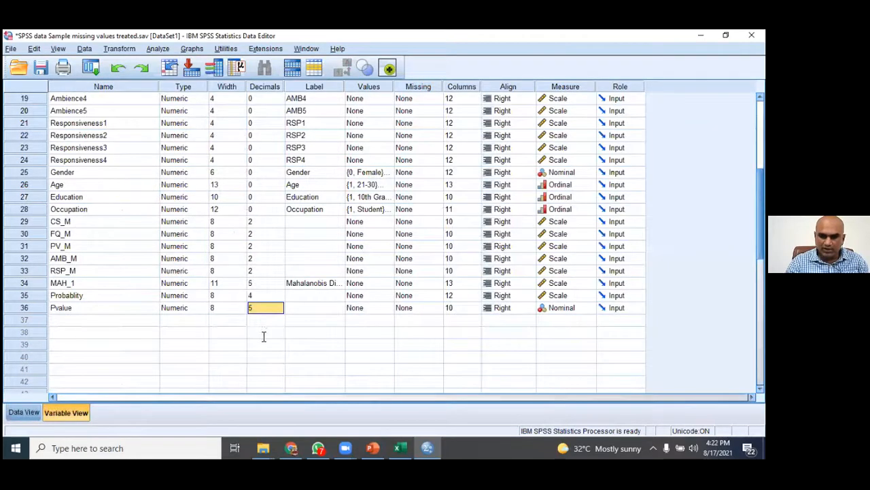
click(262, 332)
click(274, 296)
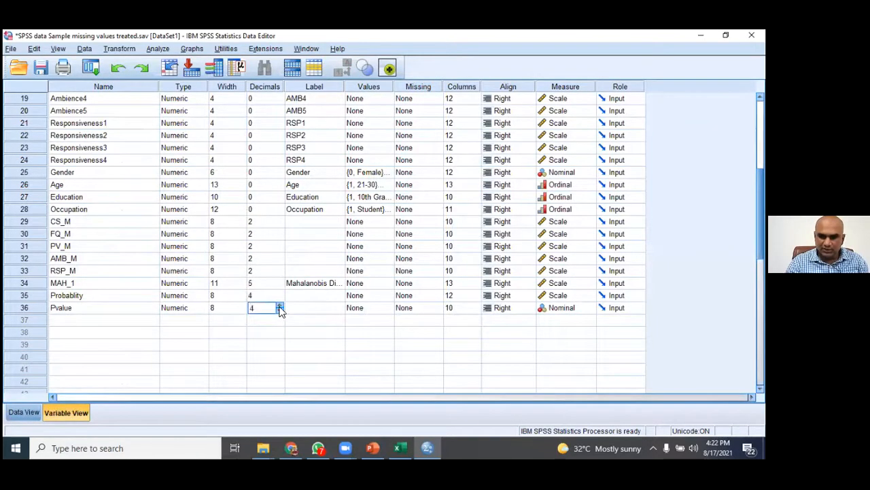
click(280, 310)
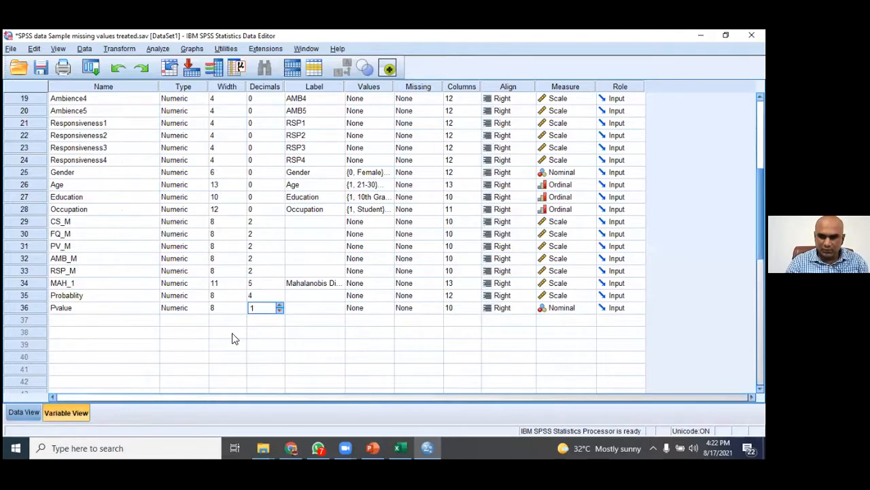
- Enter 1 as the Pvalue for case 87 in the data and select that whole case
click(20, 411)
scroll(531, 177, down, 7)
scroll(531, 254, down, 12)
scroll(532, 256, down, 7)
click(540, 223)
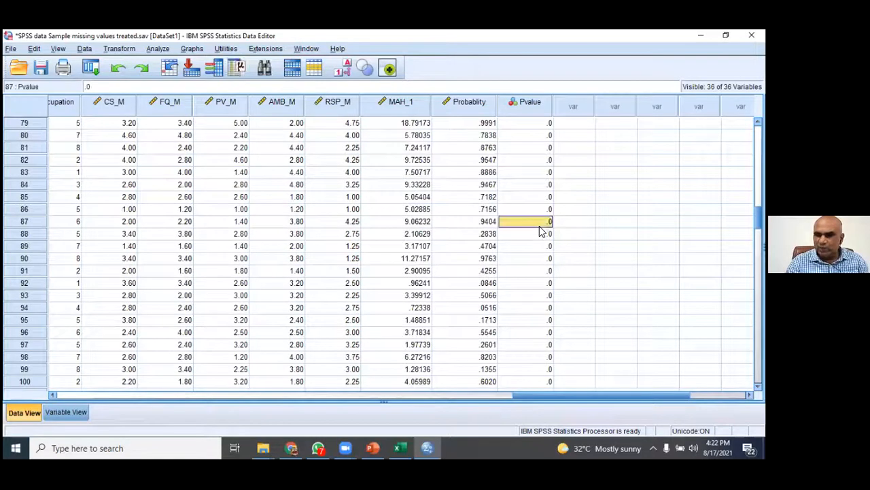
text(1)
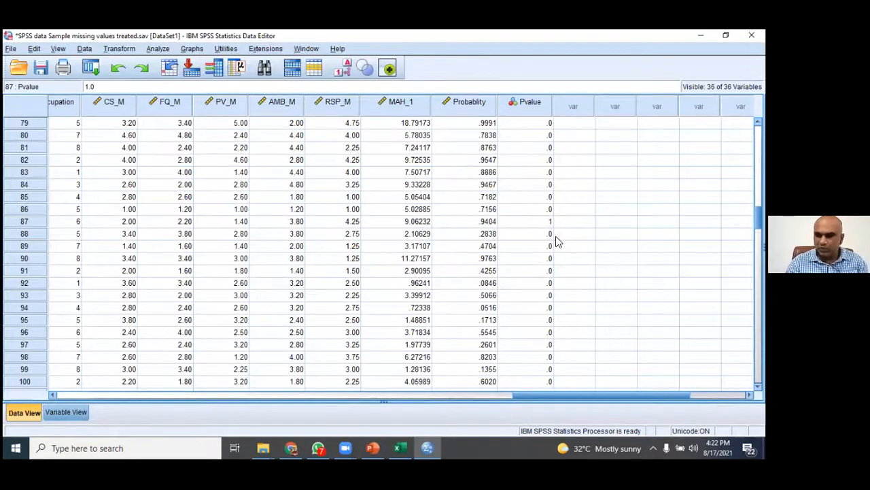
click(556, 234)
click(548, 225)
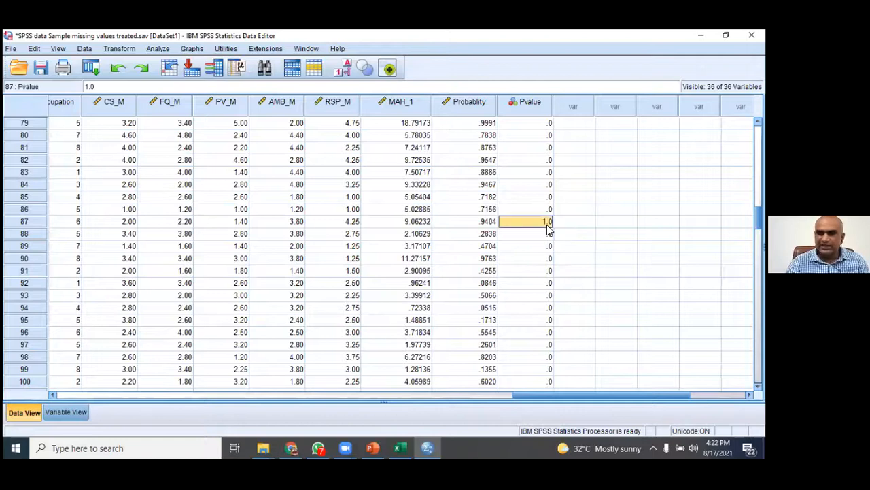
click(29, 224)
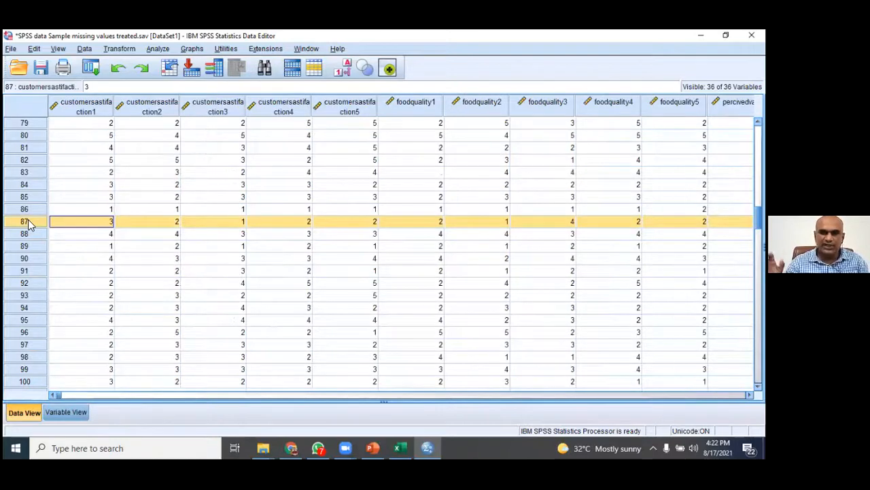
- Undo the value entered in the Pvalue column for case 87
click(66, 412)
click(24, 412)
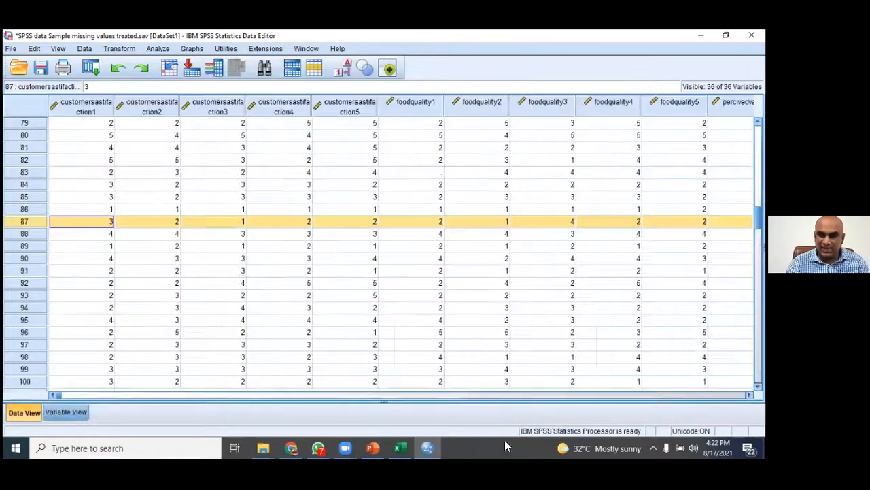
click(75, 412)
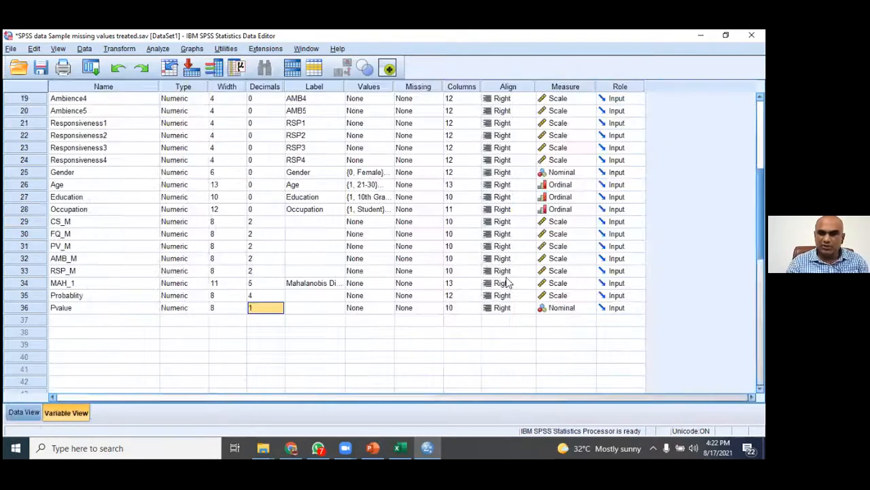
click(335, 333)
key(ctrl+t)
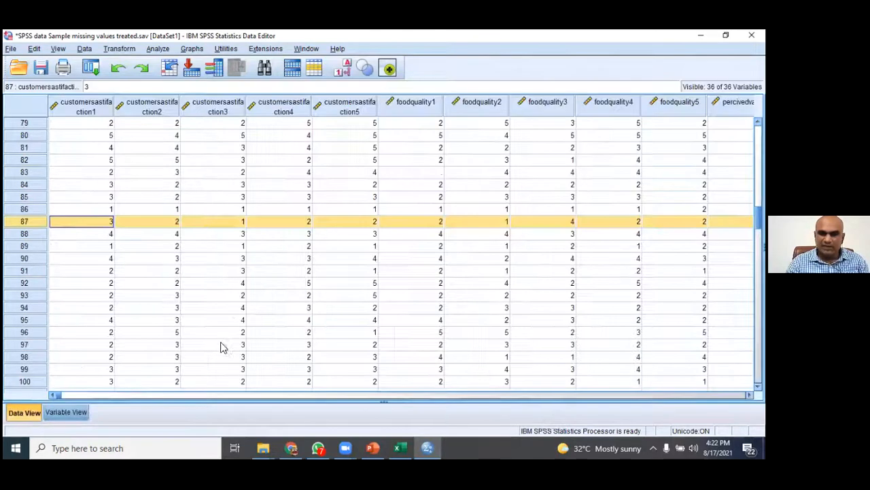
click(273, 312)
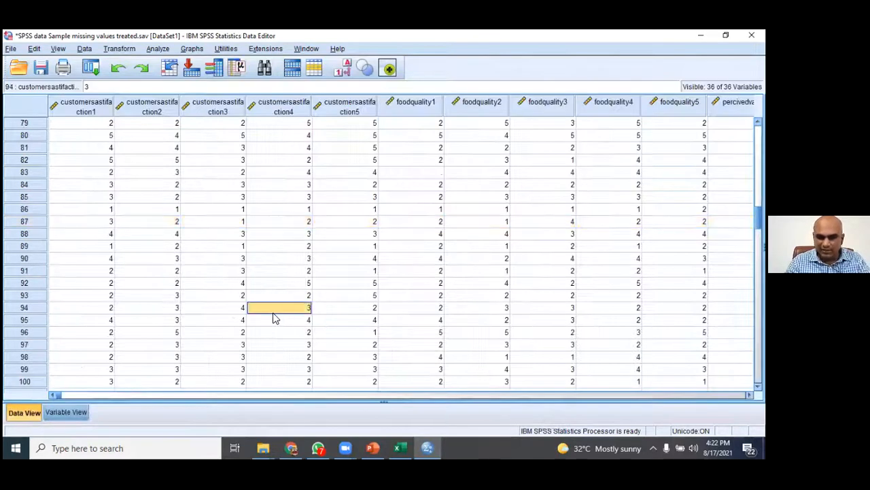
- Examine the MAH_1, Probablity and Pvalue columns across the cases for values flagged as outliers
click(601, 393)
drag(277, 393, 596, 393)
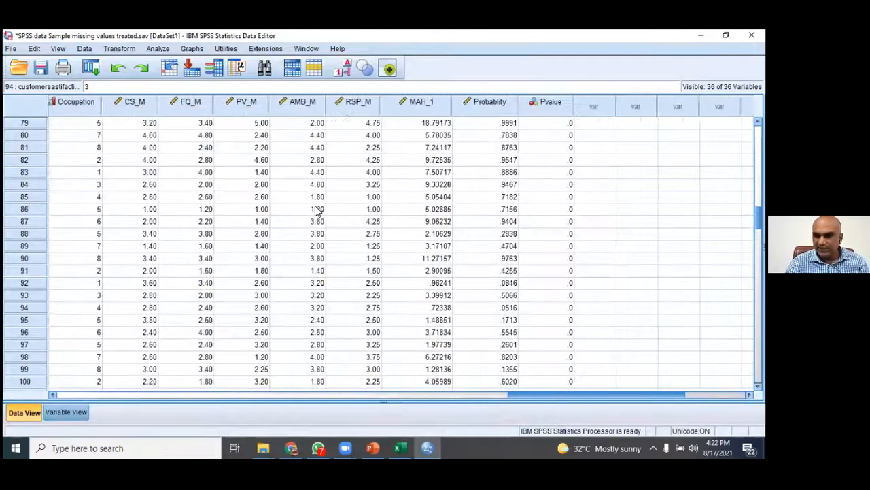
click(316, 207)
scroll(315, 210, up, 20)
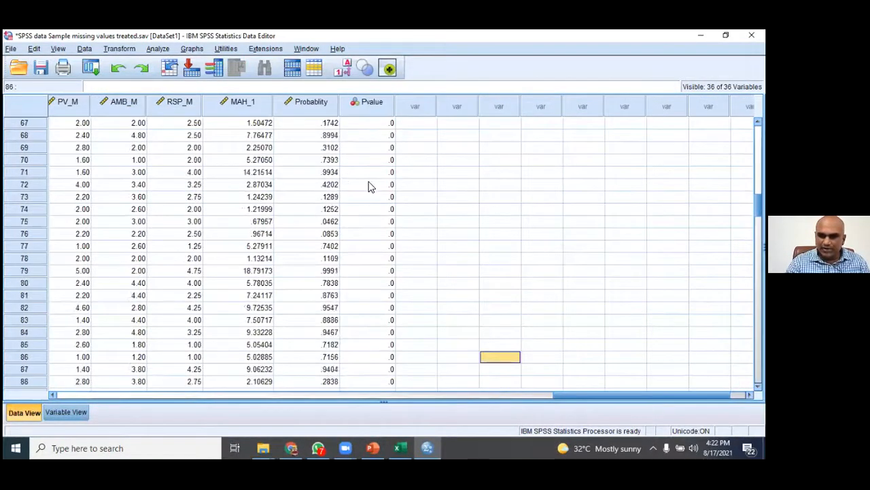
scroll(369, 186, up, 2)
scroll(368, 186, down, 20)
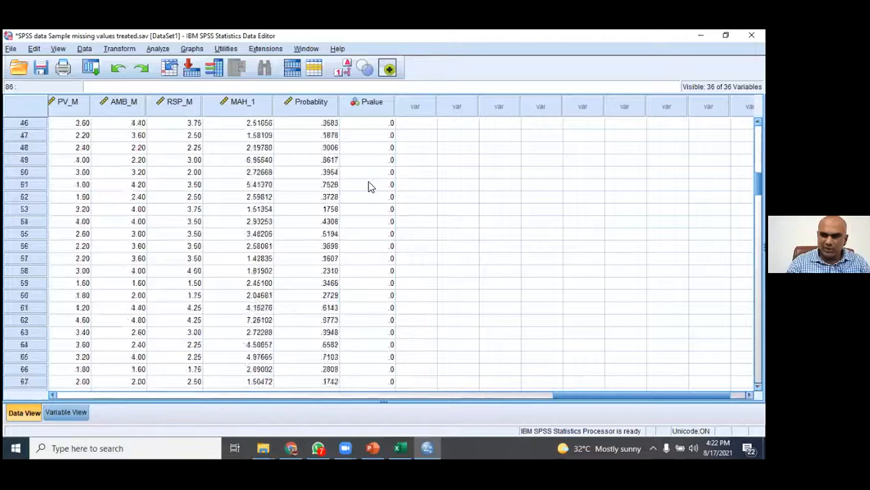
scroll(368, 185, down, 20)
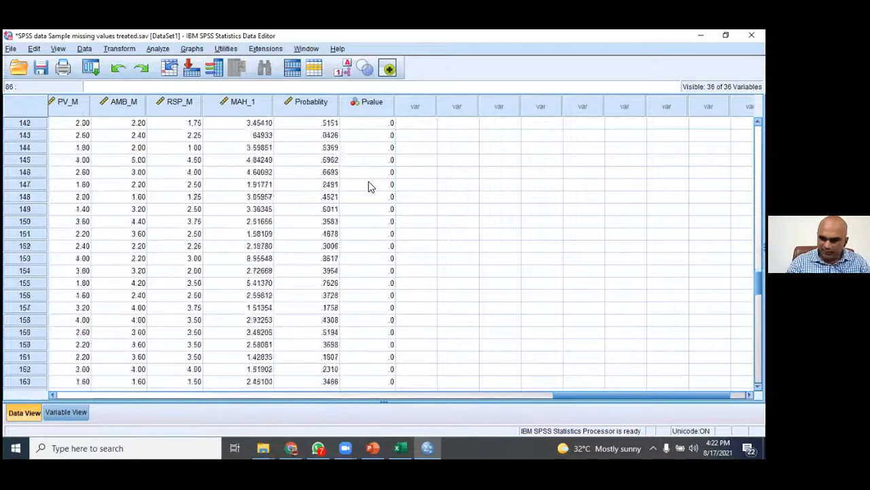
scroll(368, 186, down, 7)
scroll(368, 186, up, 18)
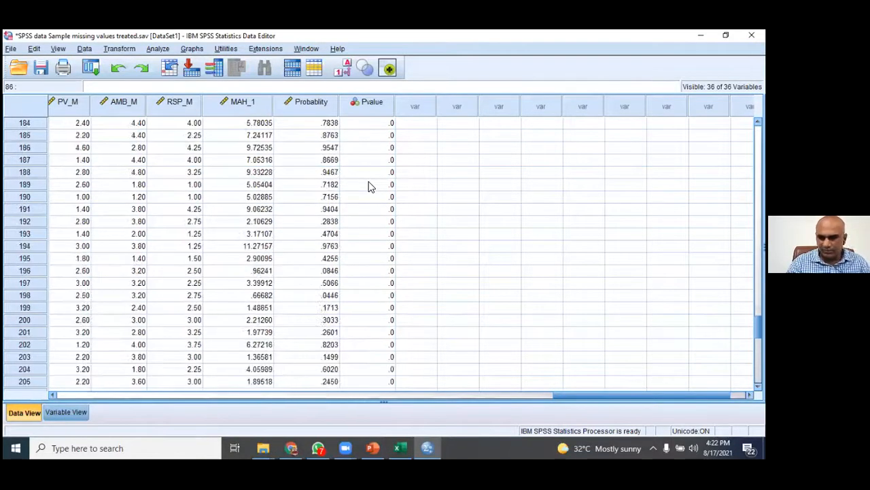
scroll(368, 186, up, 20)
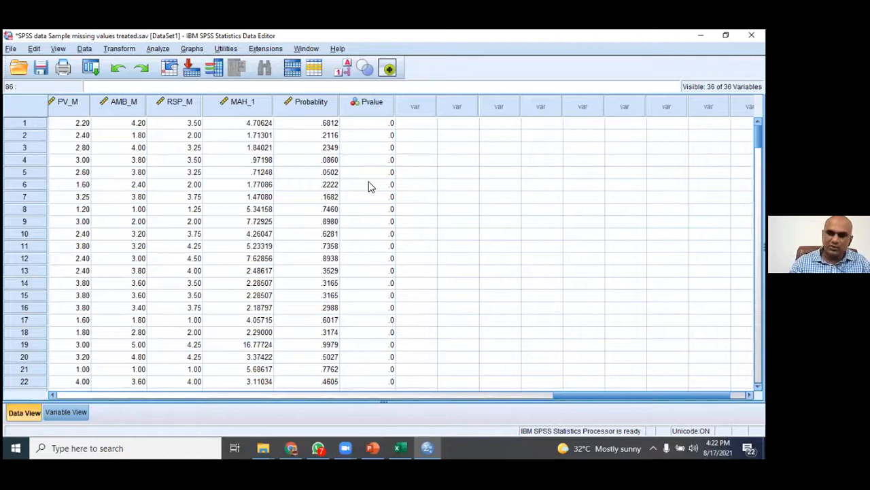
click(369, 185)
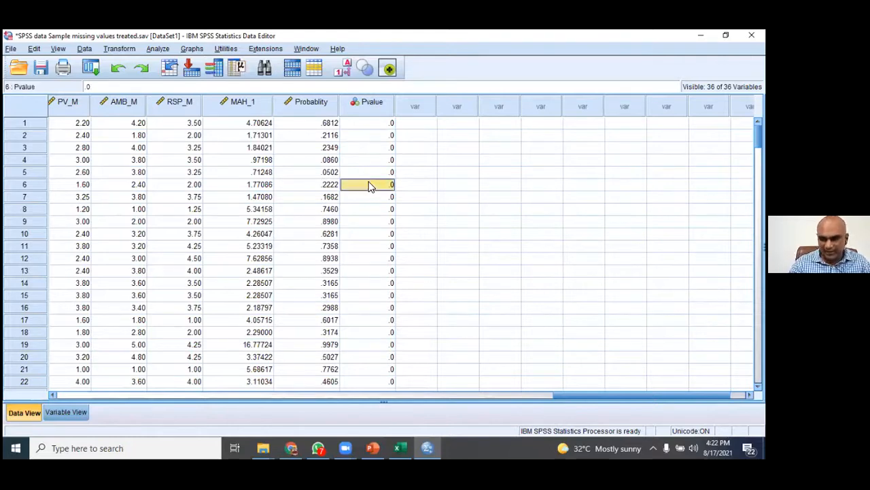
- Switch to PowerPoint and present the Data Screening slide as a slide show
click(378, 440)
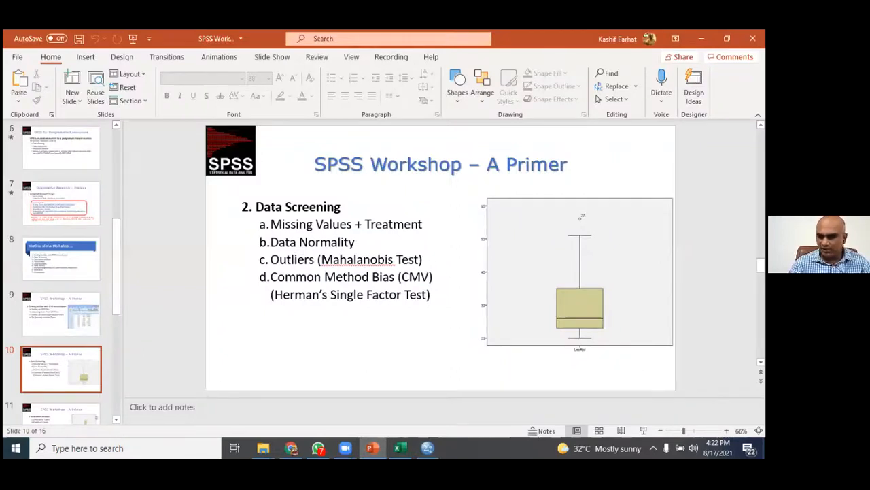
click(644, 433)
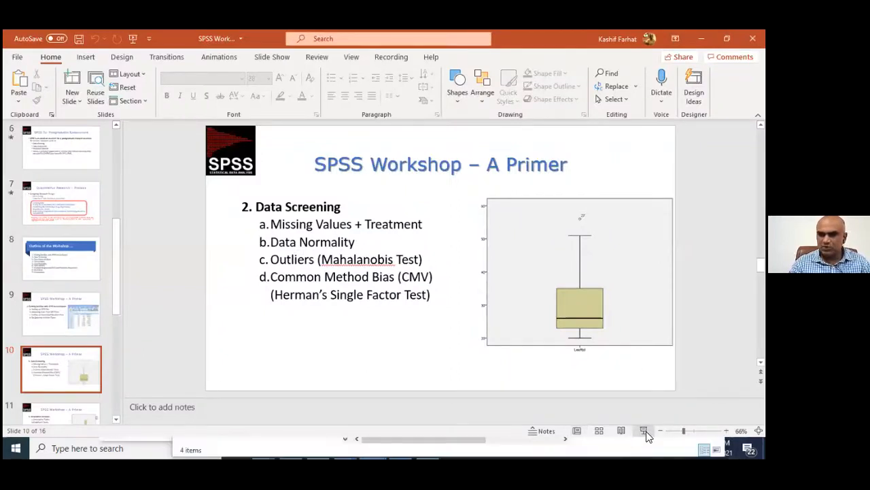
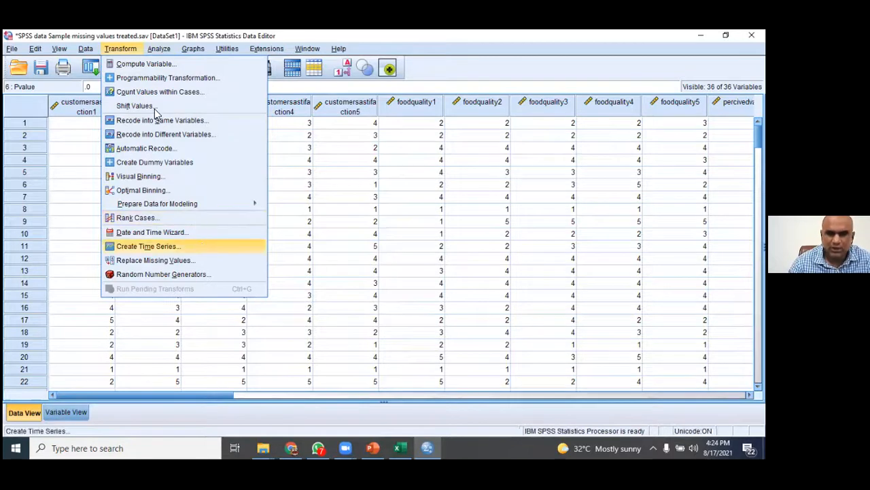
- Start a dimension-reduction factor analysis and add all item variables from CST1 through RSP4 to its variables
mouse_move(158, 48)
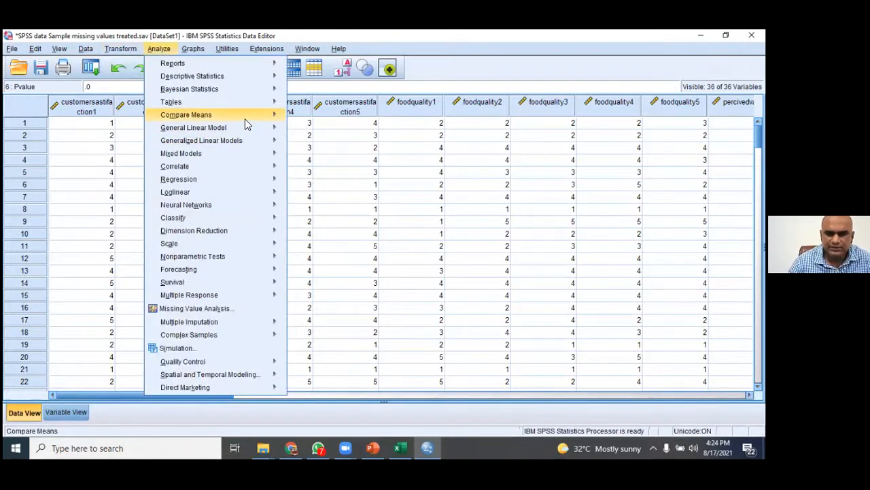
mouse_move(245, 119)
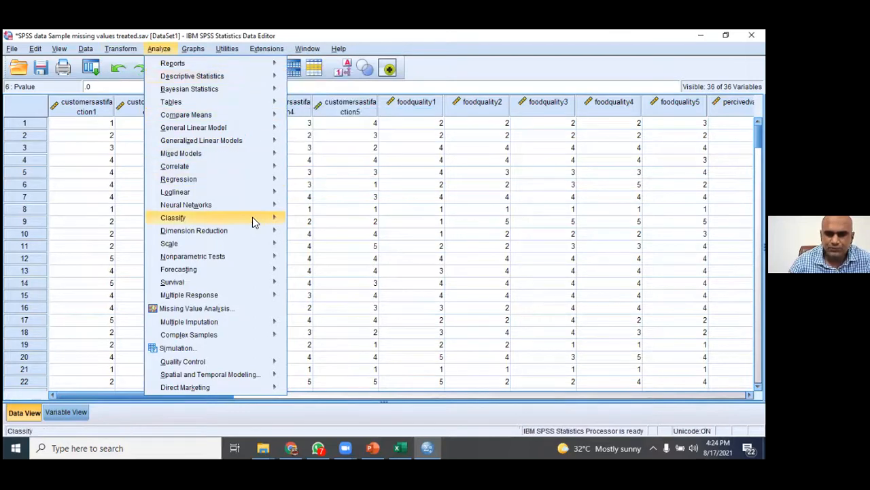
mouse_move(250, 235)
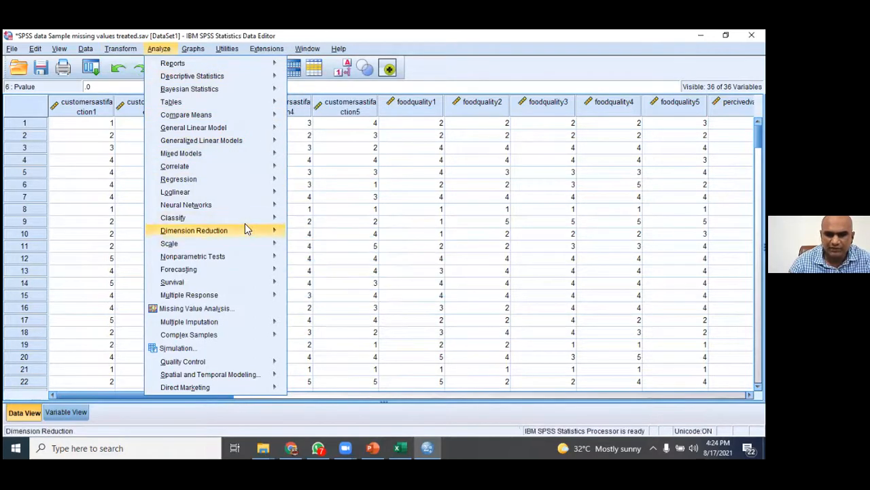
click(311, 233)
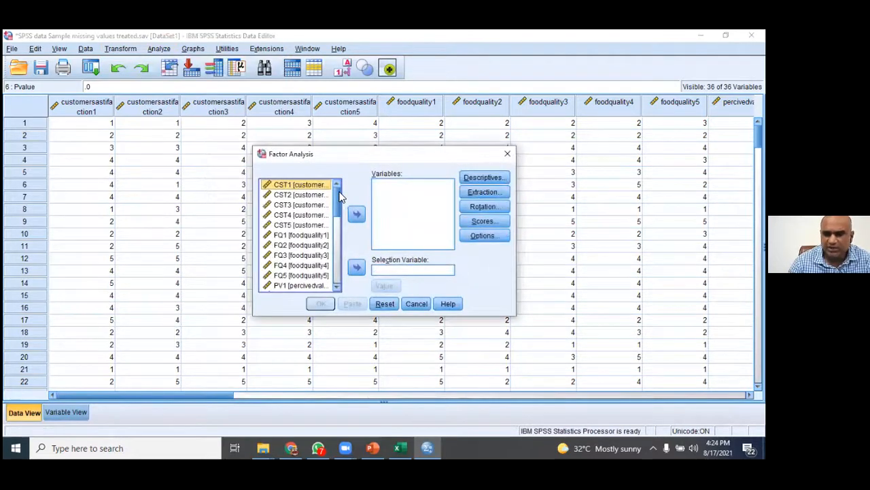
drag(340, 195, 365, 278)
click(288, 216)
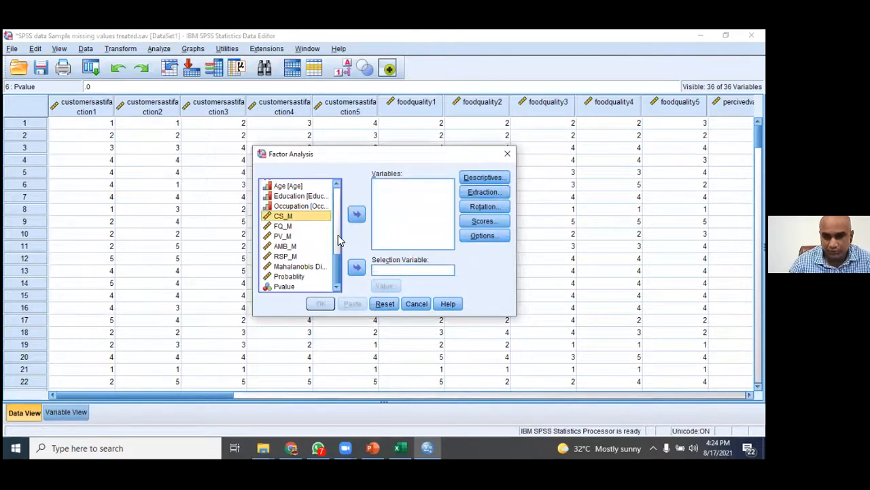
scroll(338, 228, up, 7)
scroll(340, 197, up, 1)
click(306, 188)
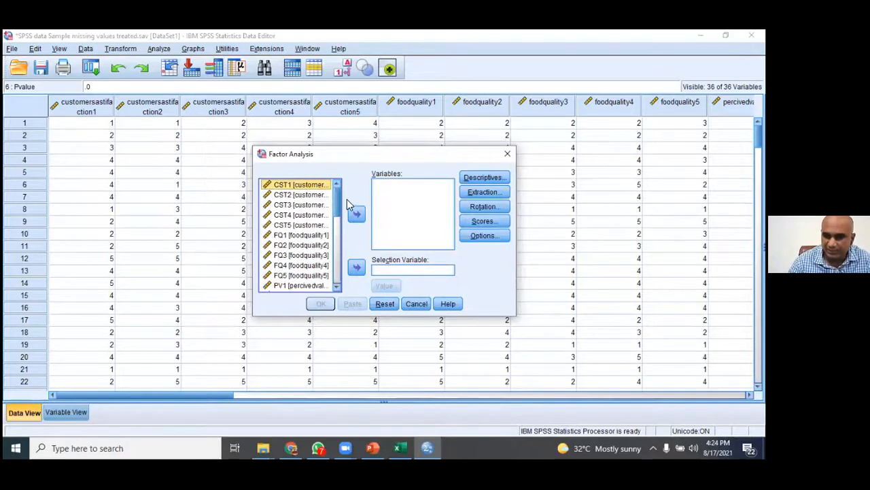
drag(338, 202, 324, 163)
click(280, 248)
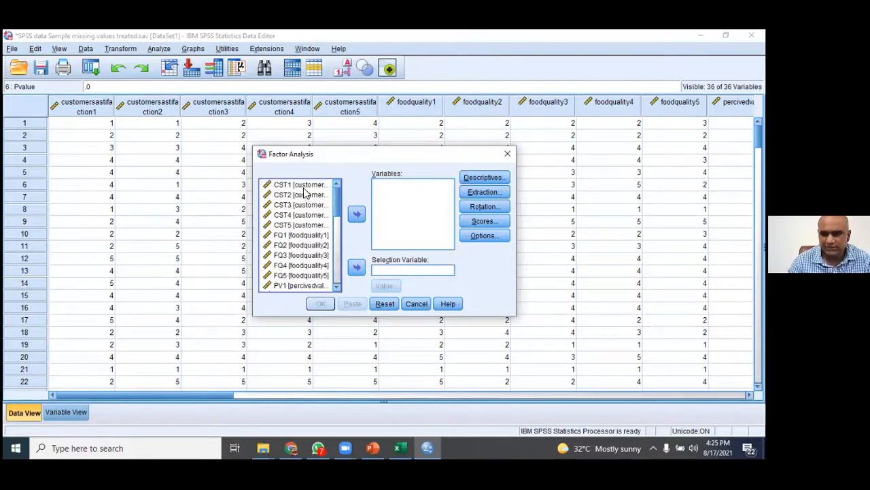
click(306, 187)
drag(338, 196, 340, 249)
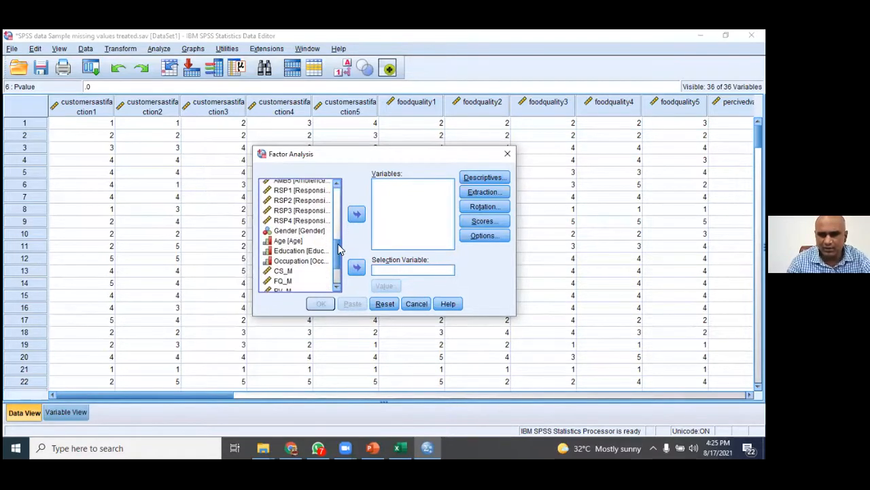
shift+click(290, 221)
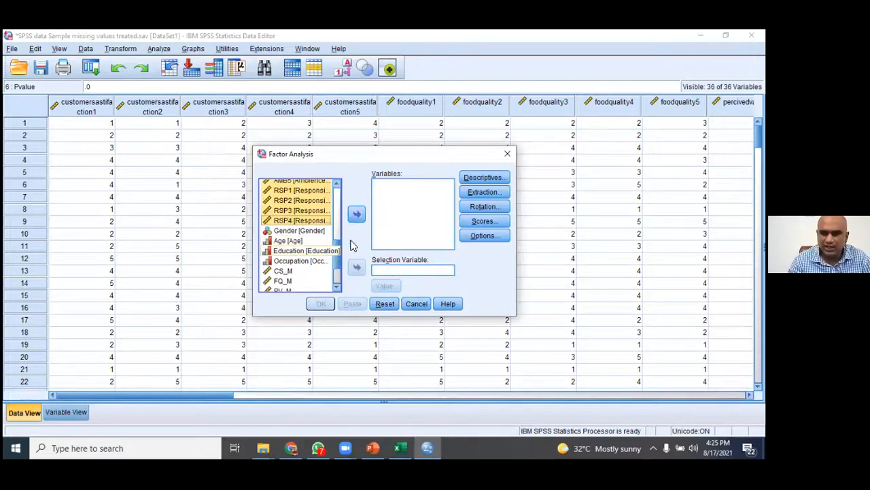
click(355, 215)
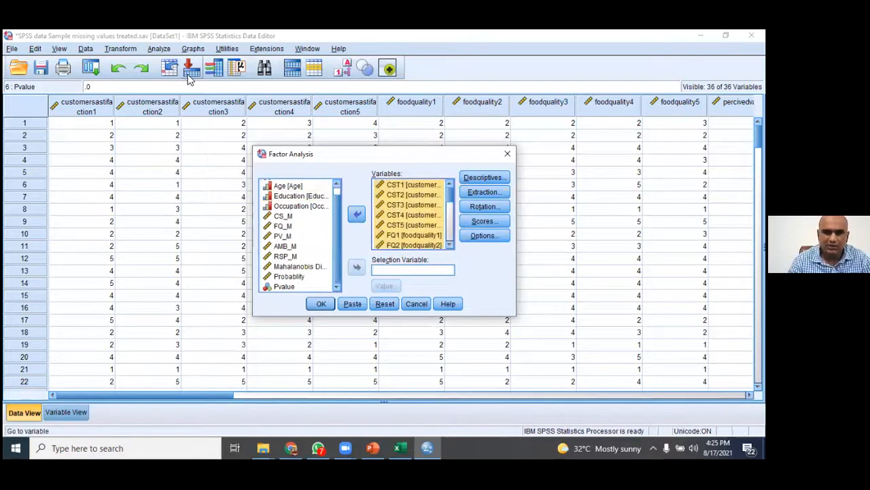
click(158, 49)
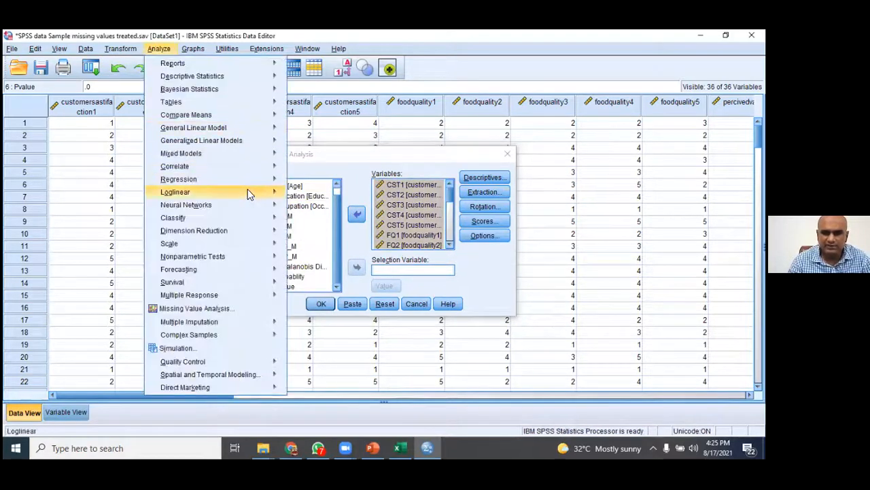
mouse_move(253, 235)
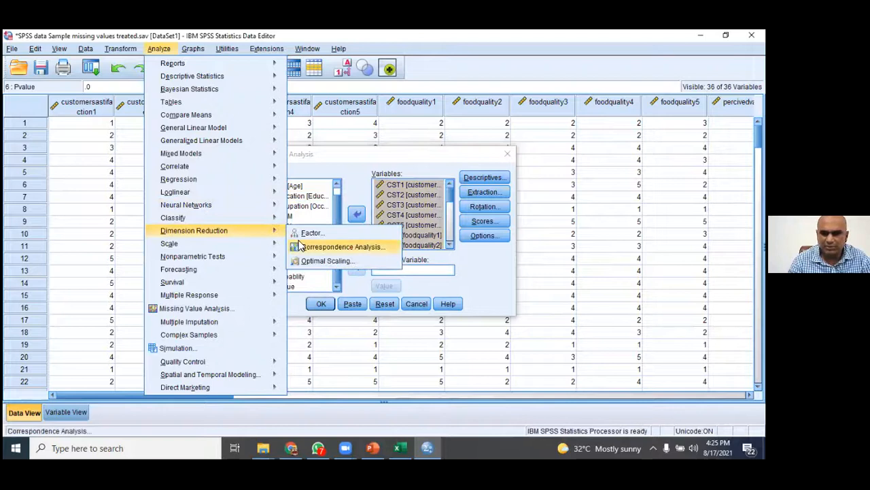
click(367, 157)
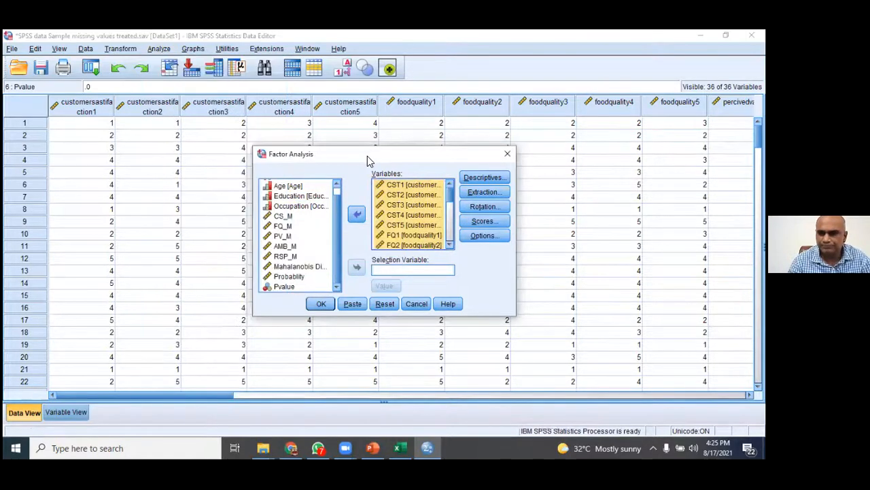
- Set the factor extraction method to Principal axis factoring with a fixed number of 1 factor to extract
click(487, 179)
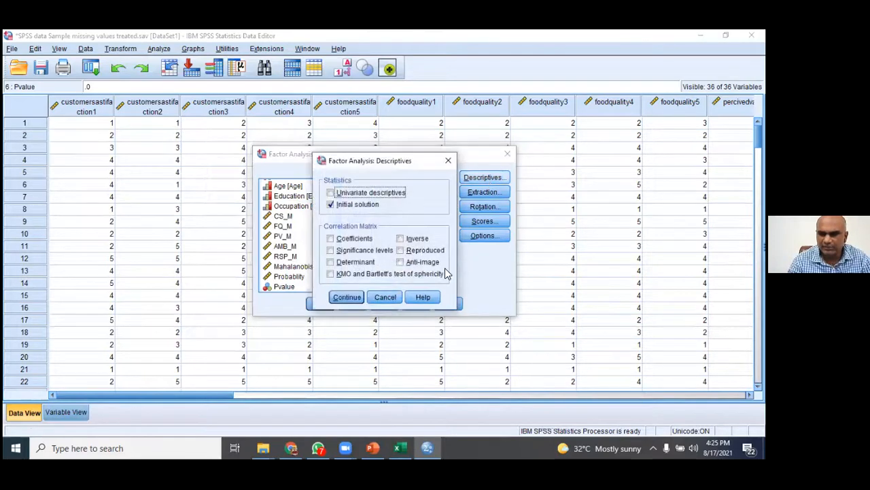
click(348, 297)
click(482, 192)
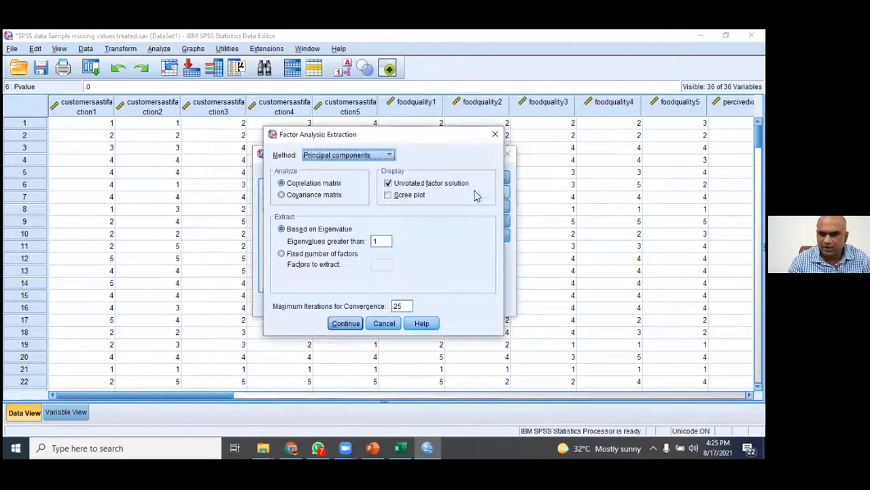
click(369, 157)
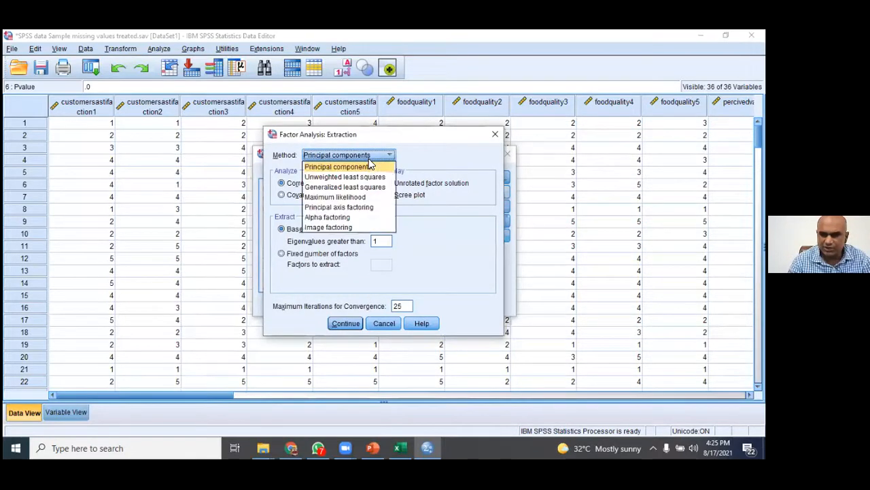
click(362, 207)
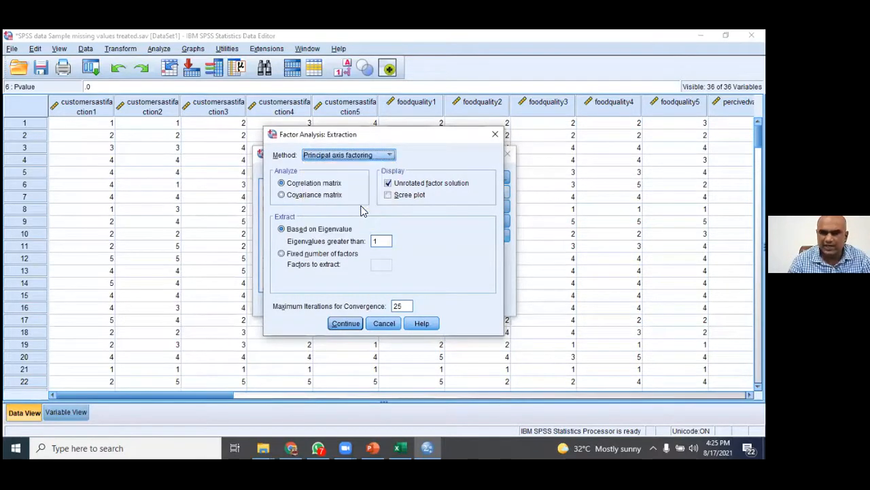
click(282, 254)
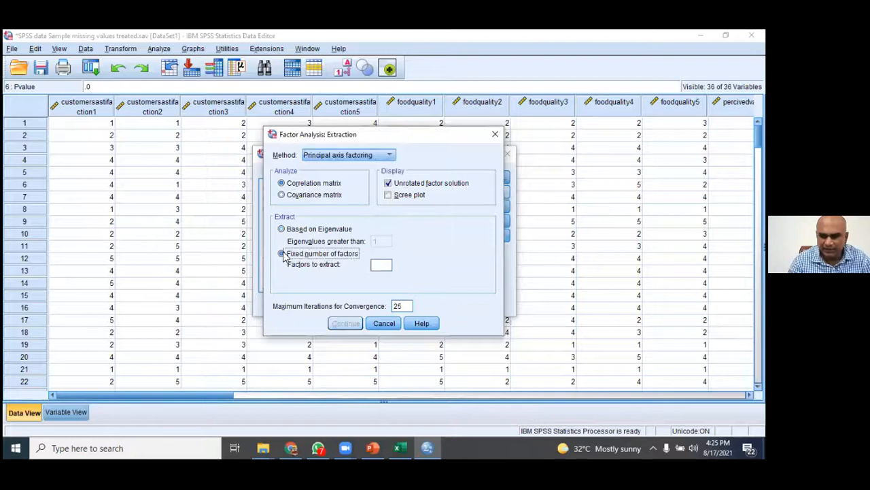
click(378, 265)
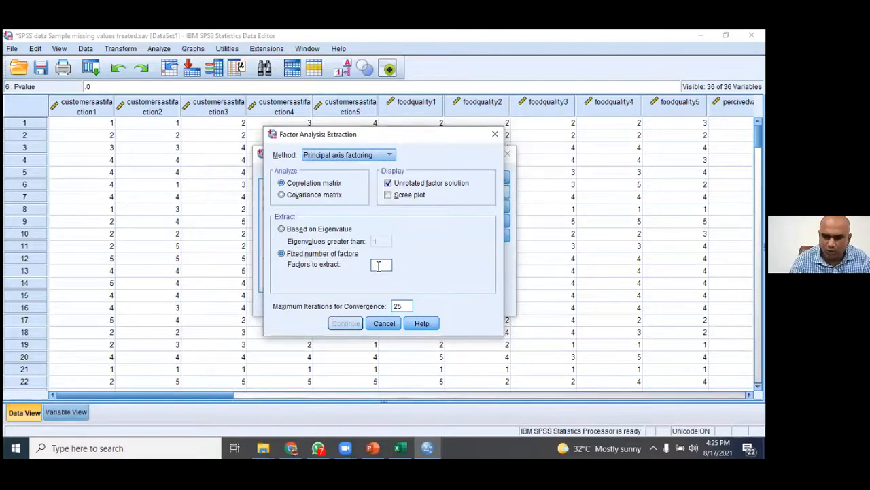
text(1)
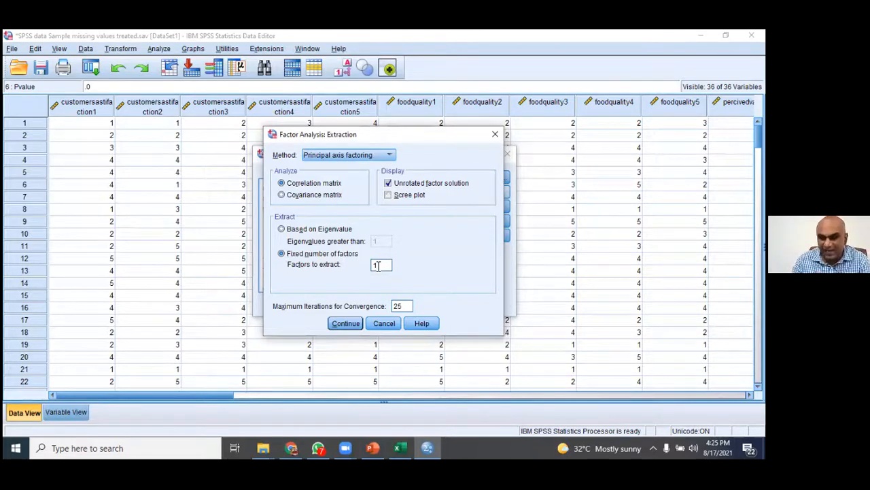
click(345, 323)
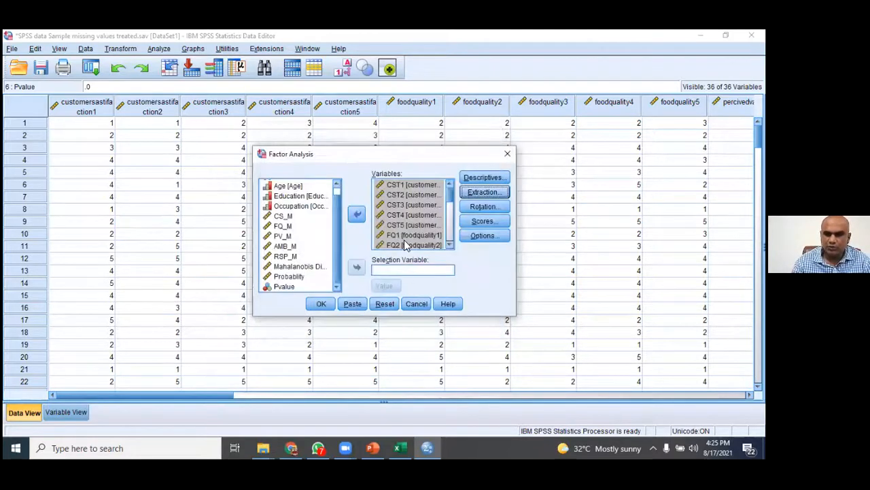
- Review the Descriptives and Extraction settings of the factor analysis
click(482, 177)
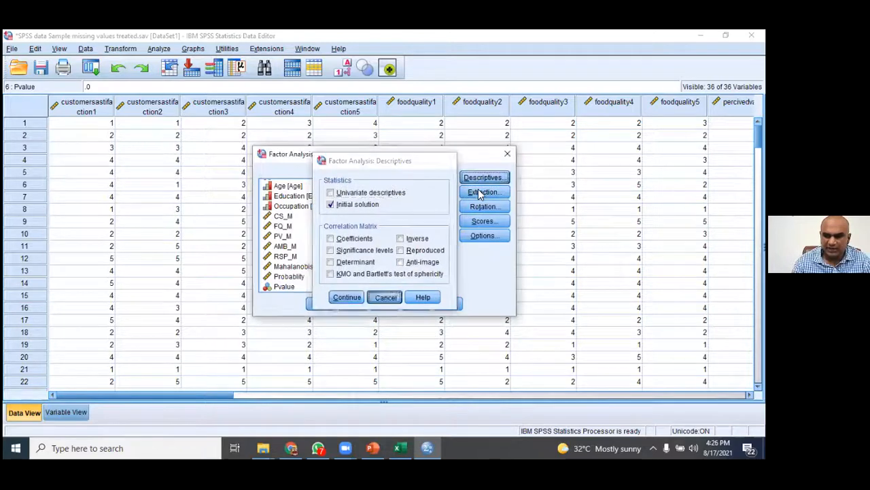
click(387, 297)
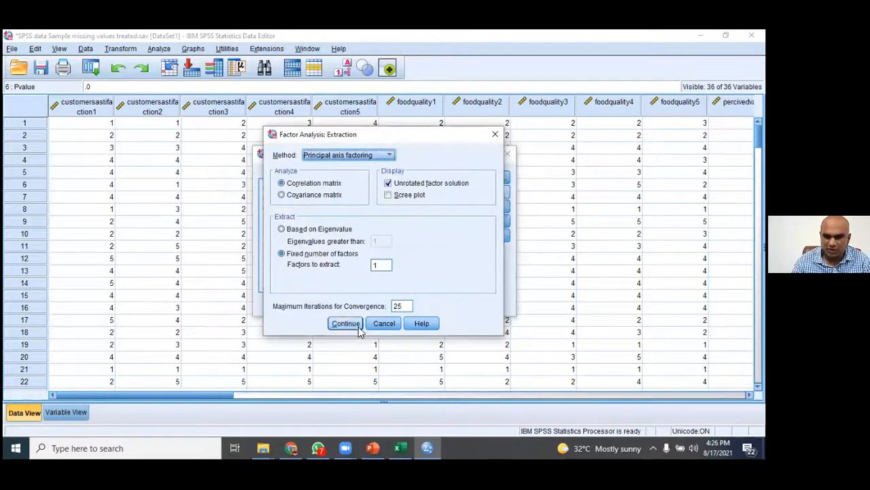
click(346, 322)
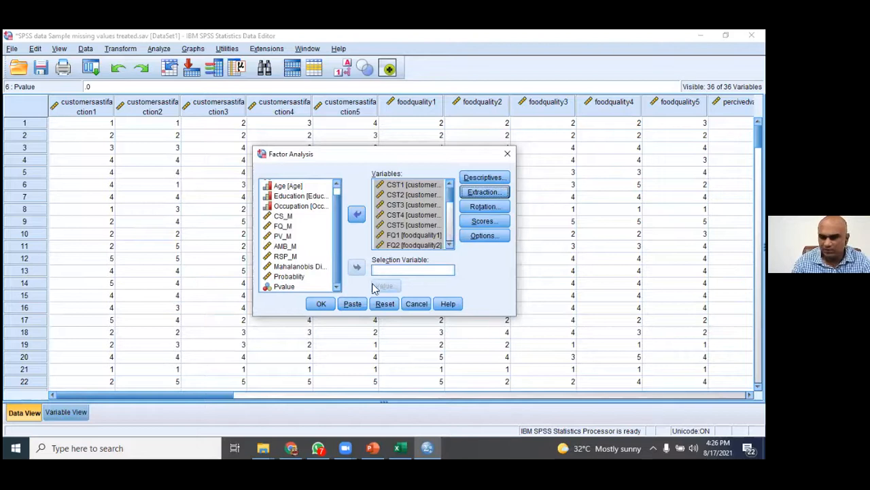
- Keep the rotation method at None and run the factor analysis
click(483, 206)
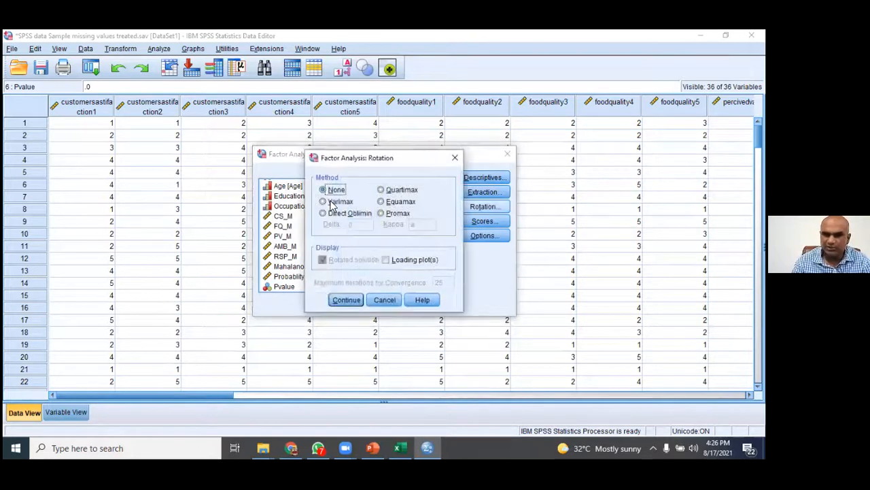
click(343, 202)
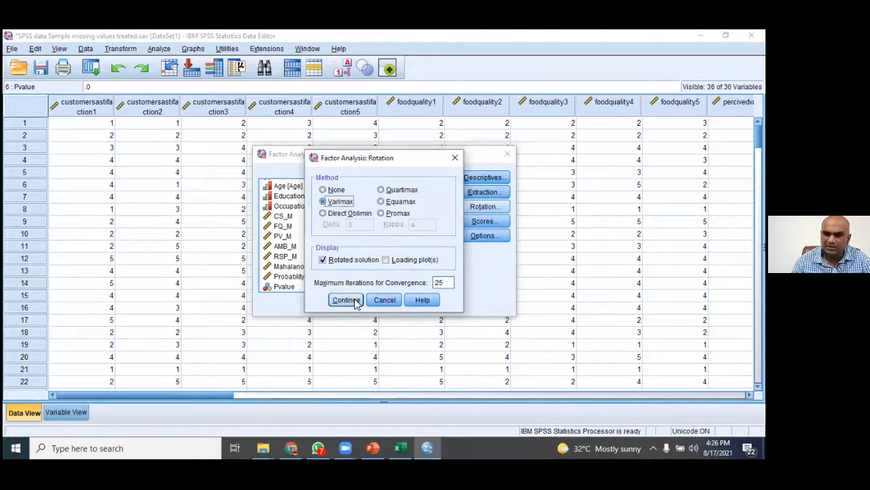
click(324, 189)
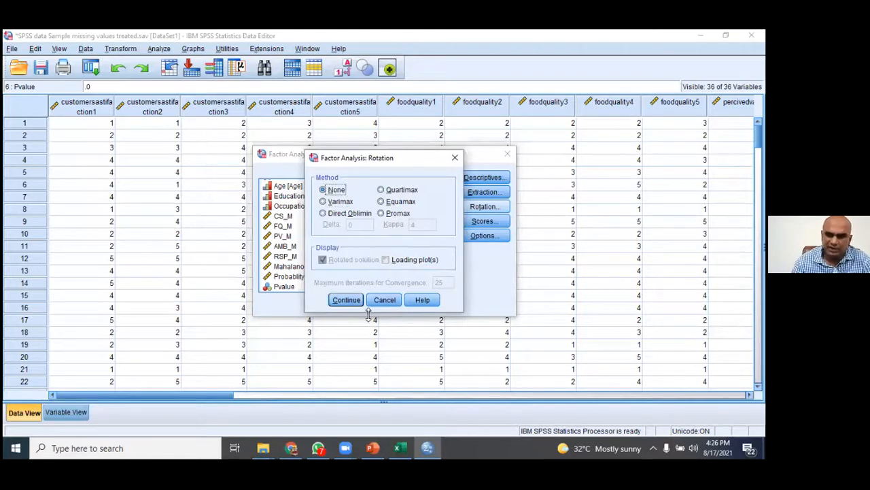
click(346, 300)
click(322, 303)
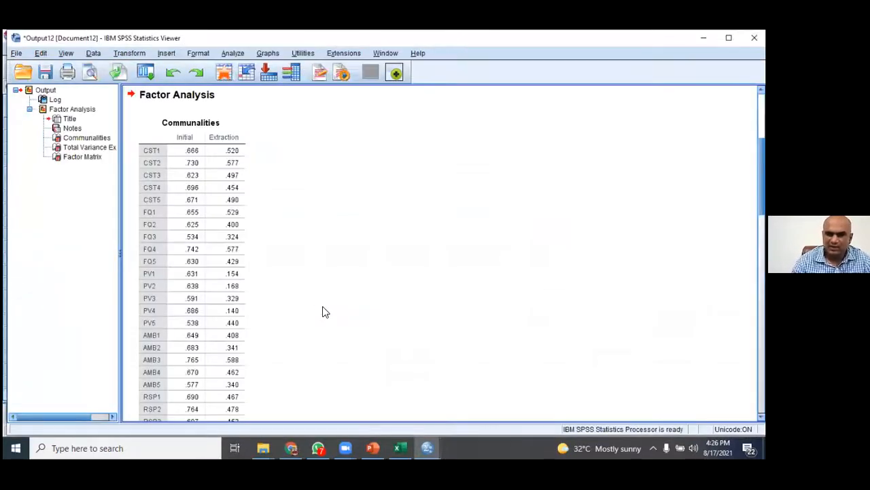
- Examine the Total Variance Explained table for the percentage of variance extracted by the single factor
scroll(324, 311, down, 10)
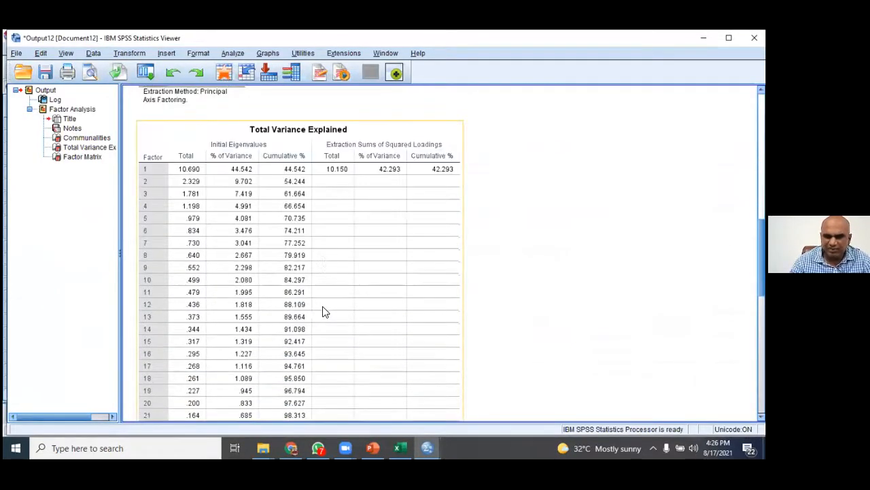
scroll(324, 312, down, 2)
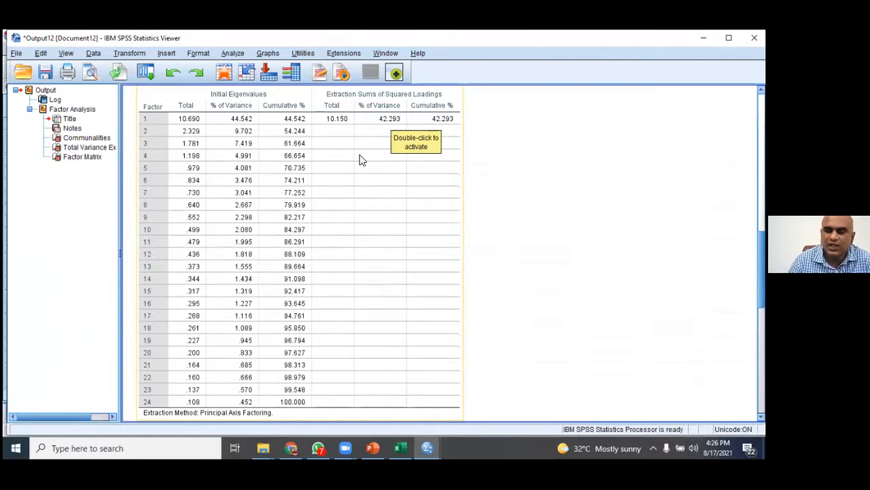
scroll(372, 225, up, 2)
scroll(372, 226, down, 2)
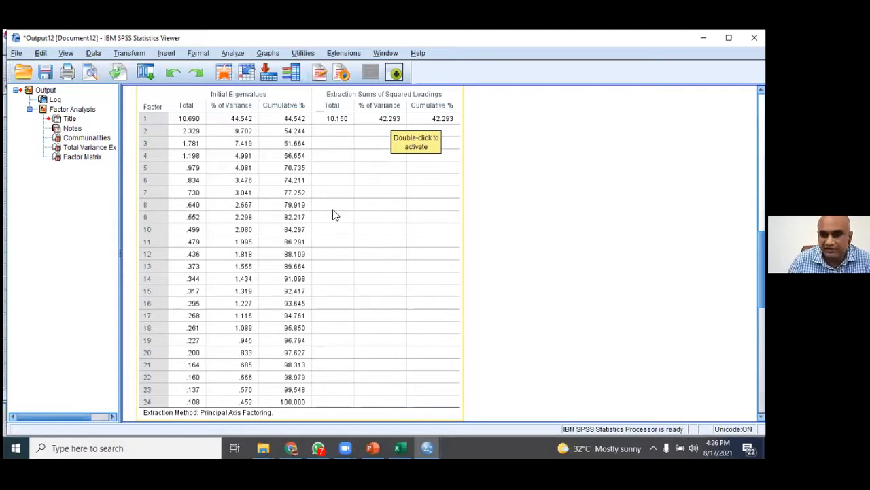
scroll(204, 156, up, 3)
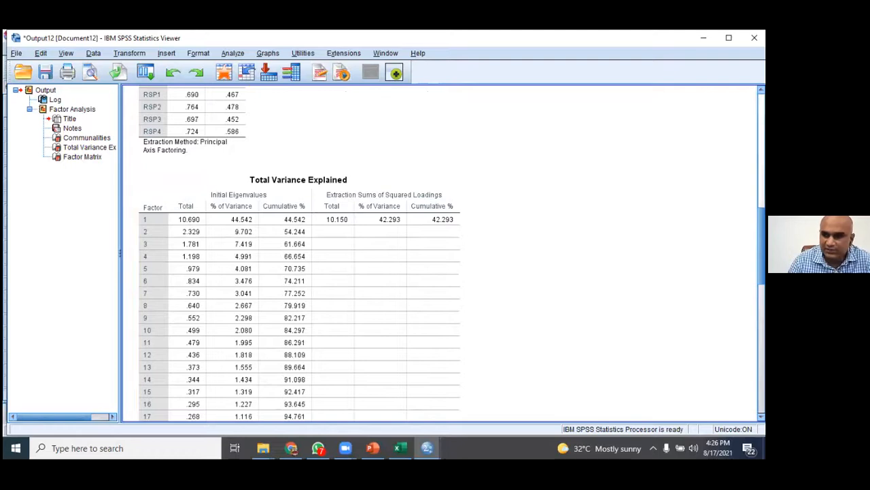
- Close the item-level factor analysis output without saving its contents
scroll(395, 145, up, 12)
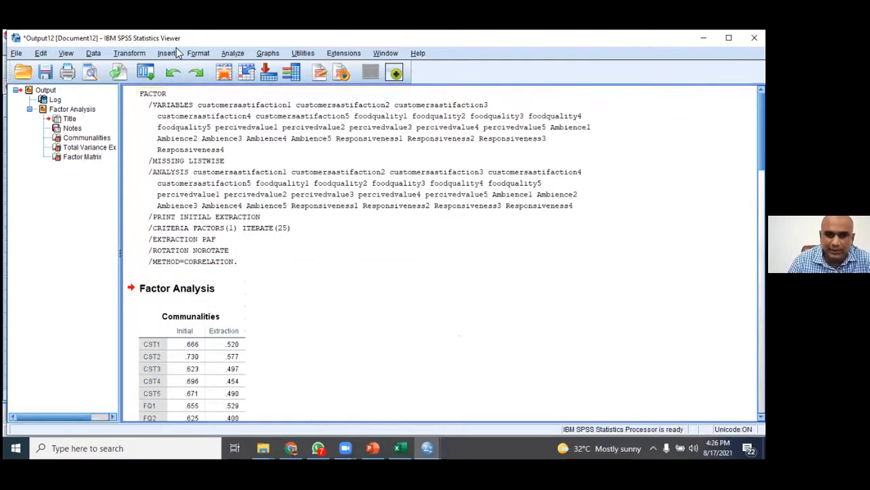
click(196, 55)
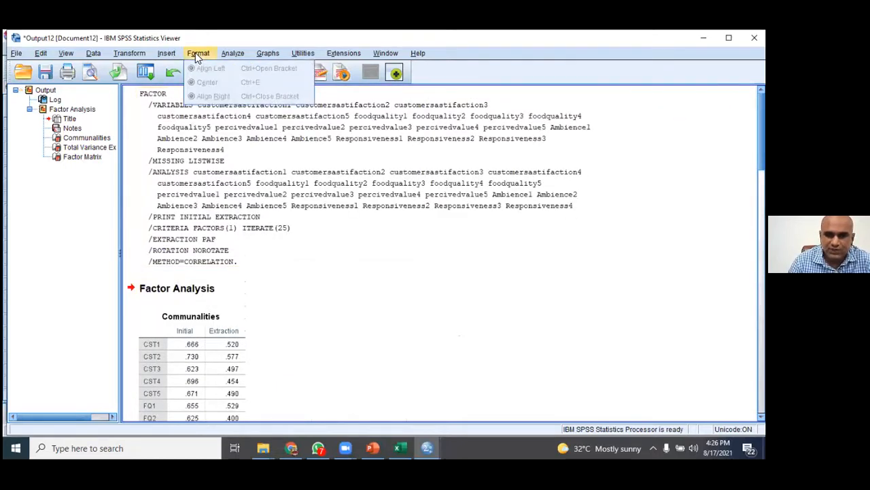
key(Left)
key(Left)
key(Right)
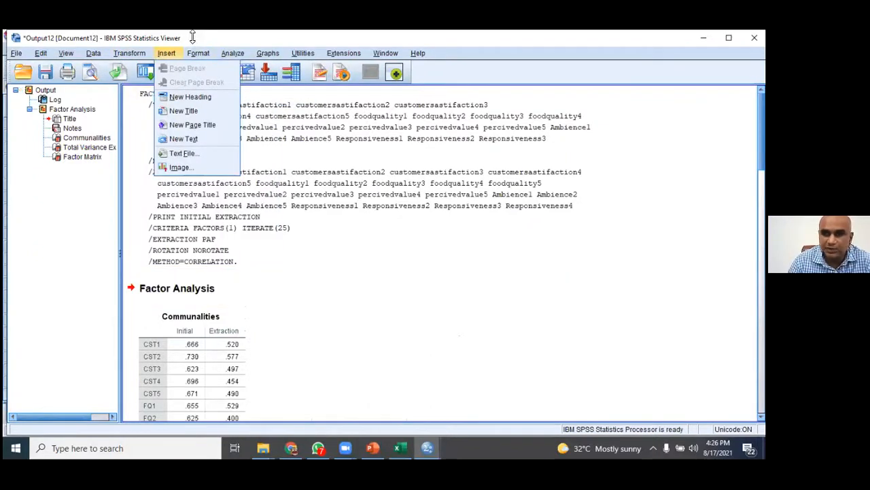
click(754, 37)
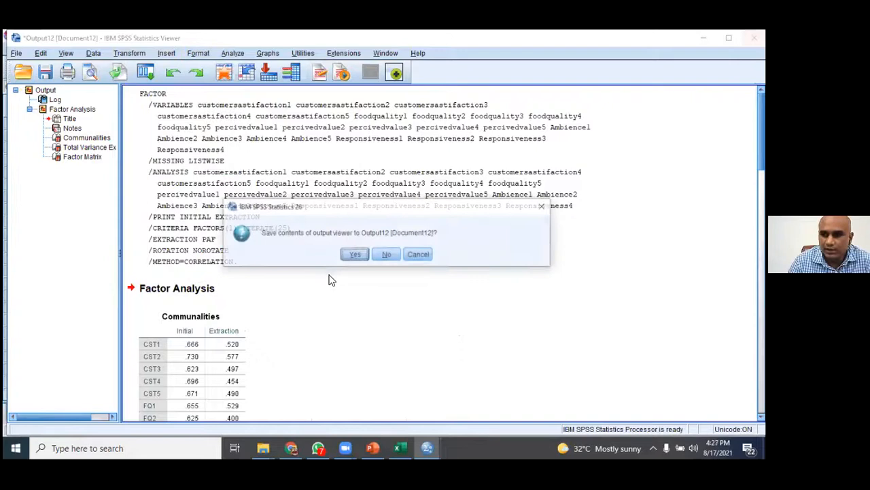
click(388, 254)
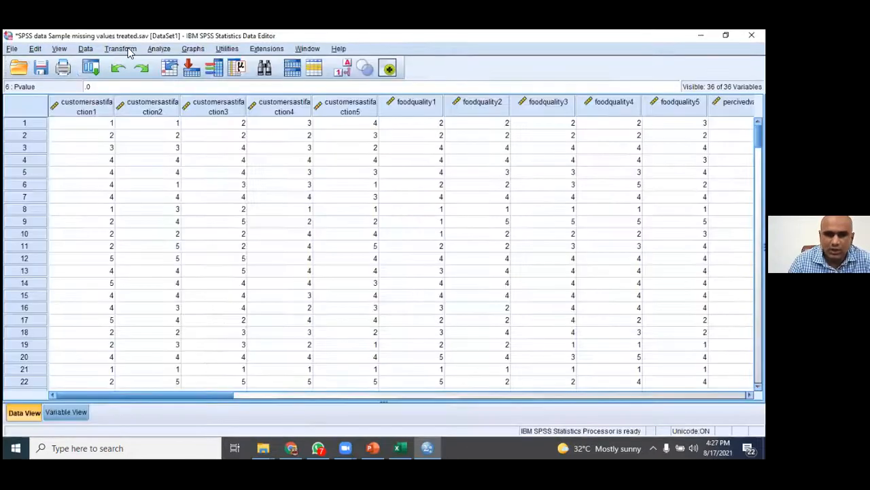
- Start a new factor analysis on the dataset and reset all its previous settings
click(159, 52)
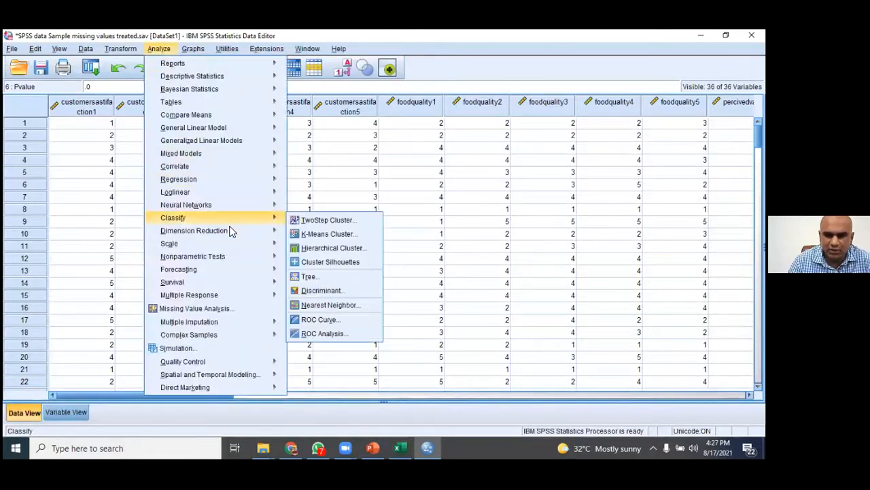
mouse_move(239, 248)
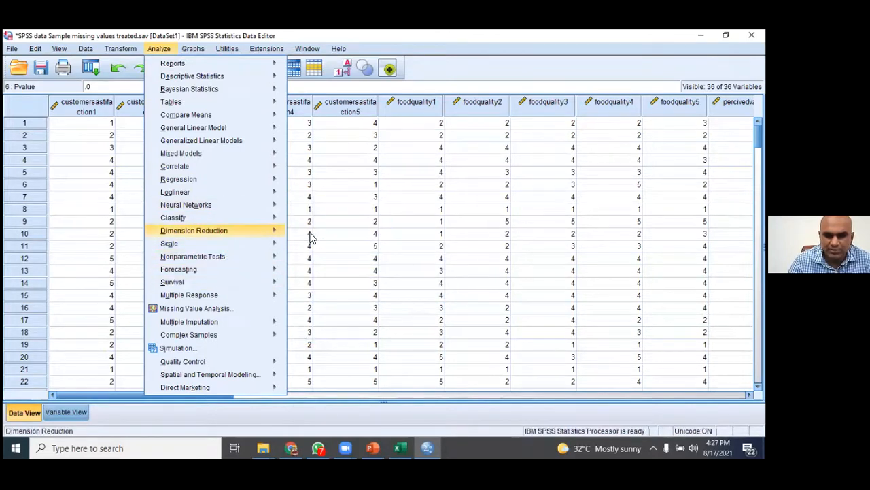
mouse_move(272, 230)
click(318, 234)
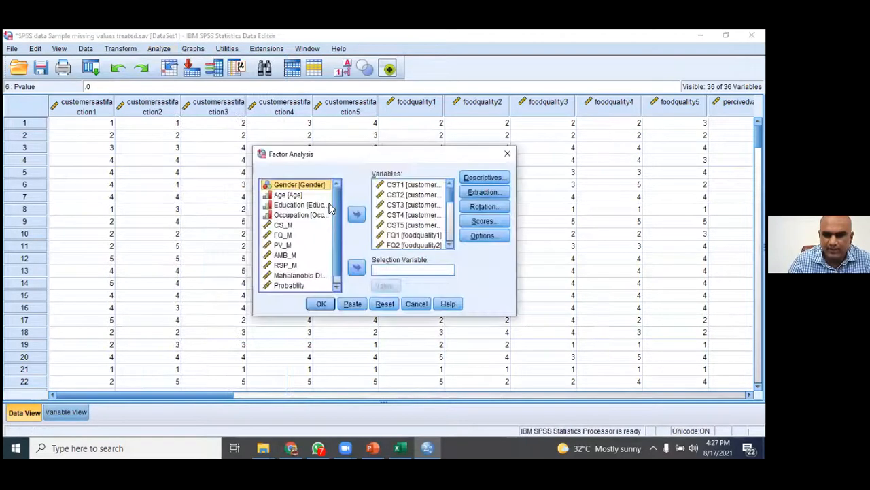
click(385, 304)
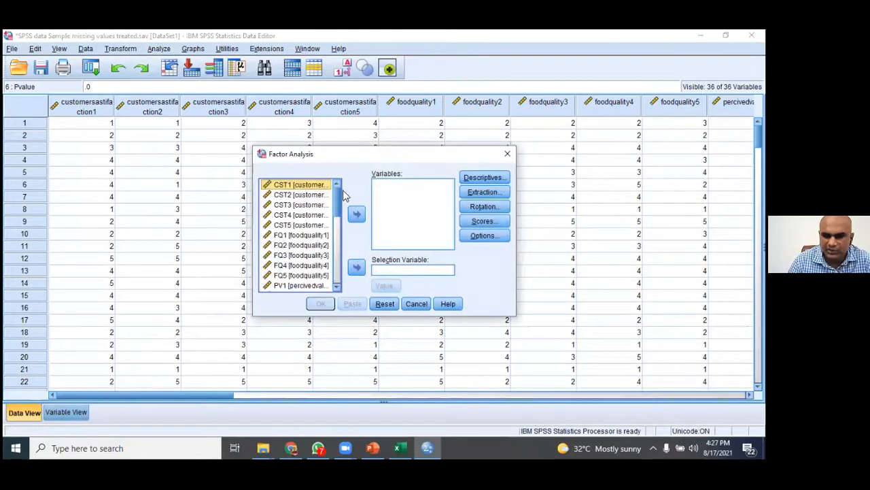
- Add the construct mean variables CS_M, FQ_M, PV_M, AMB_M and RSP_M as the variables of the factor analysis
scroll(337, 259, down, 5)
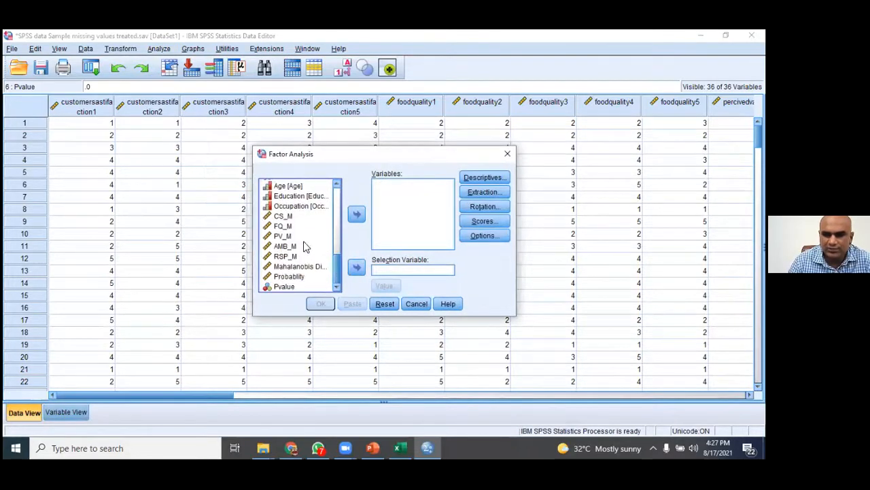
click(278, 218)
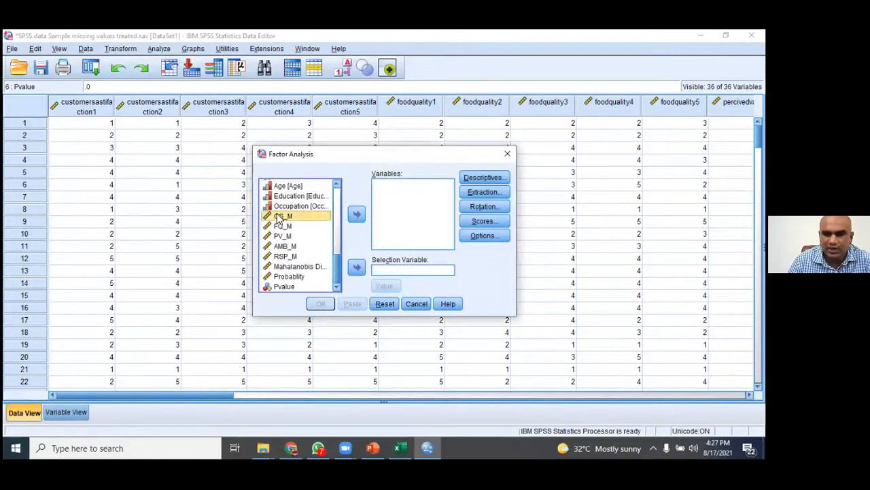
shift+click(286, 257)
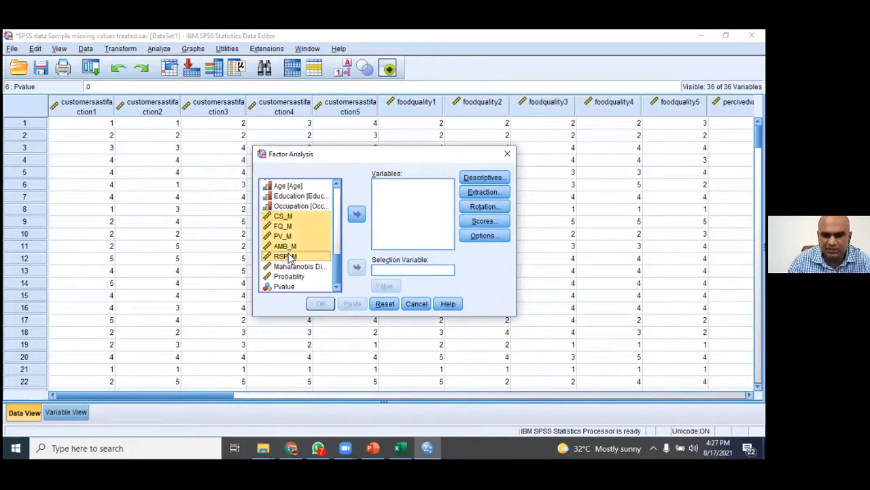
click(356, 215)
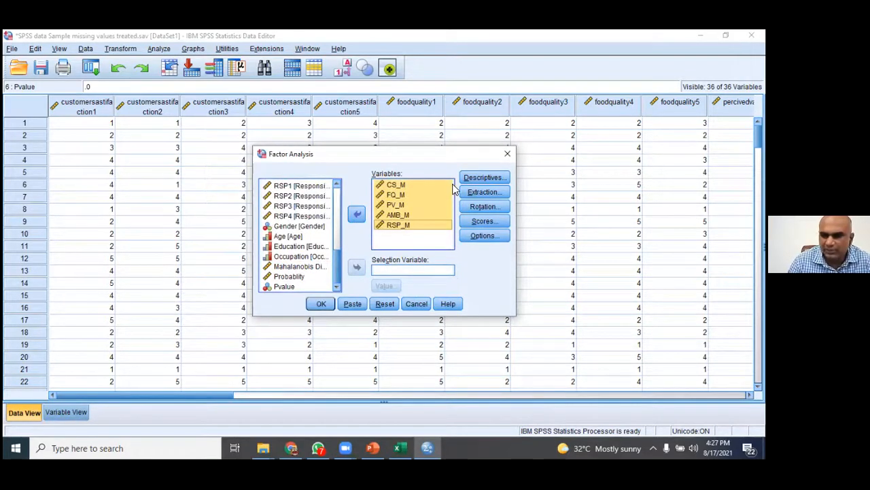
- Set the extraction to Principal axis factoring with a fixed number of 1 factor and run the factor analysis
click(484, 178)
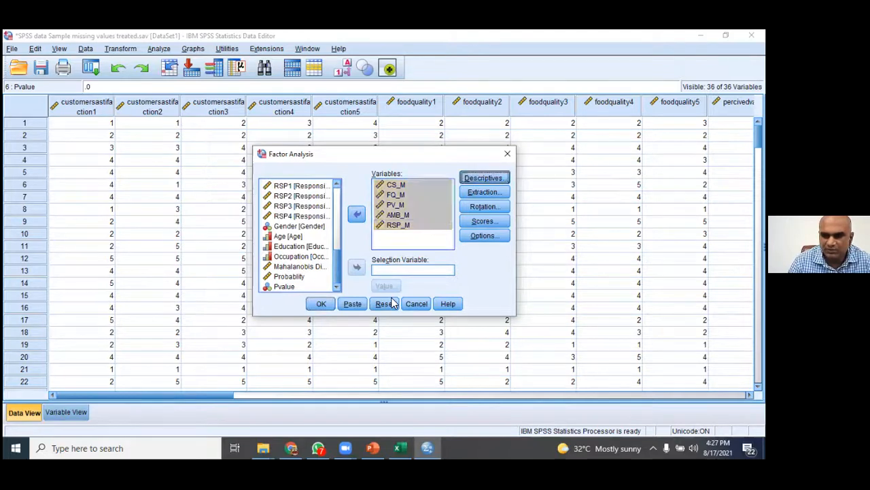
click(386, 297)
click(482, 192)
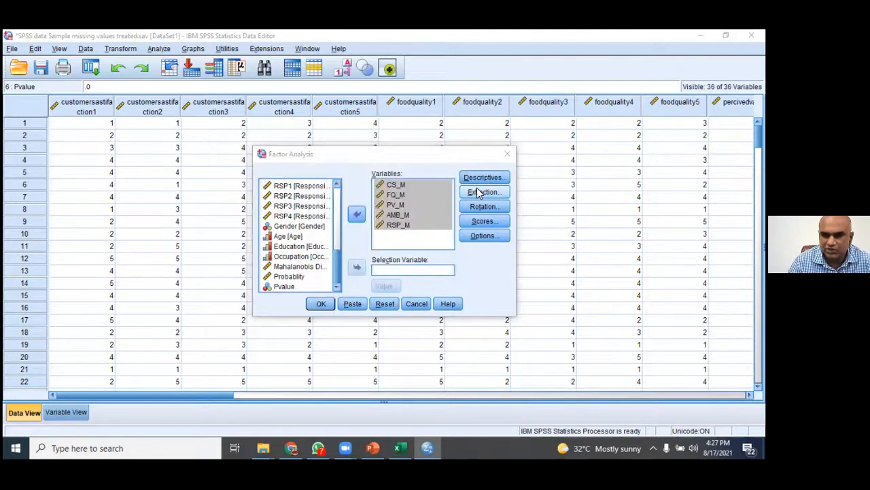
click(386, 155)
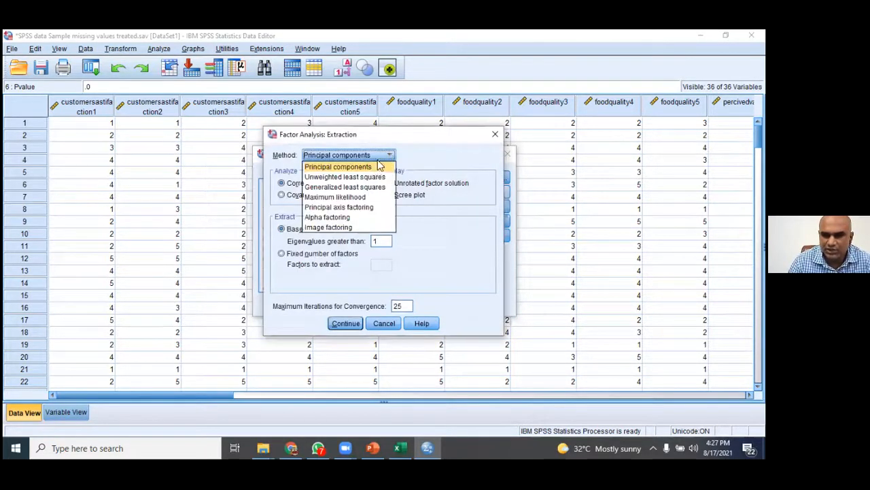
click(369, 207)
click(282, 253)
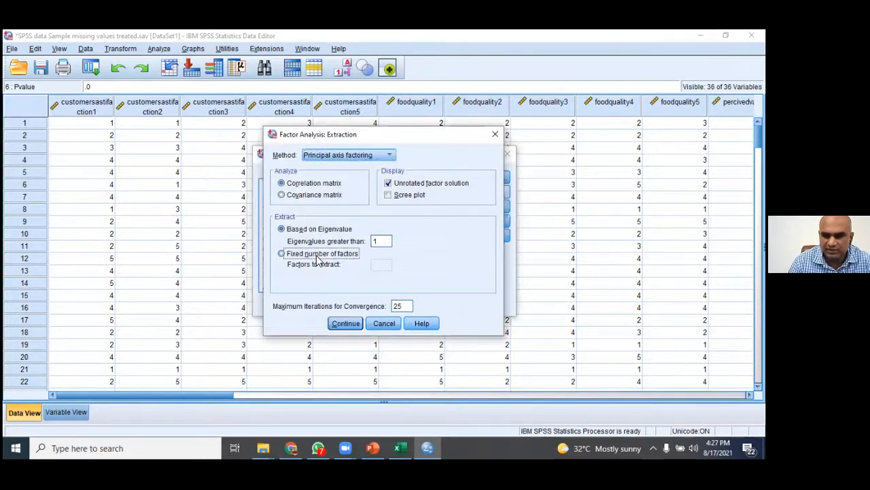
click(386, 265)
text(1)
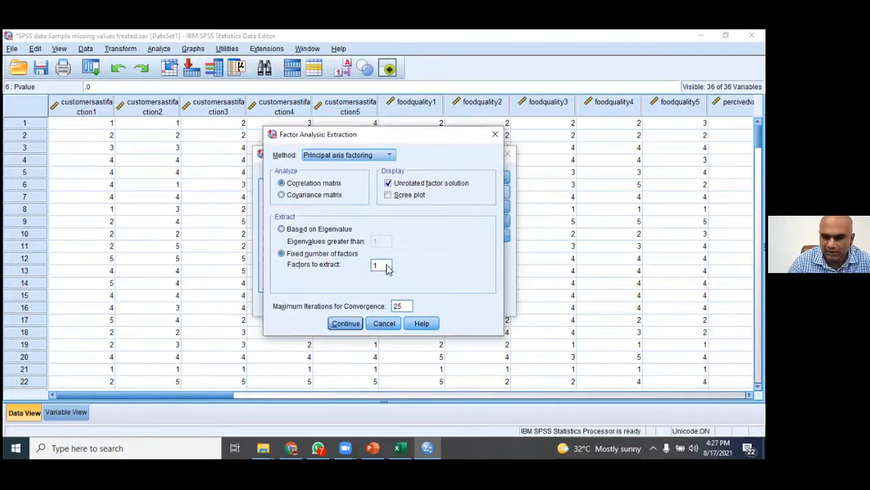
click(356, 322)
click(311, 306)
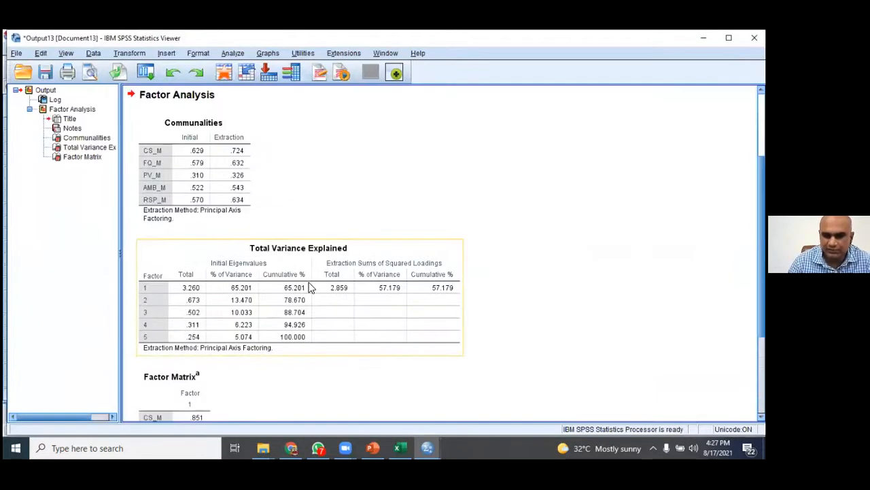
- Examine the Communalities, Total Variance Explained and Factor Matrix tables for the variance the single factor extracts from the construct means
scroll(396, 299, down, 3)
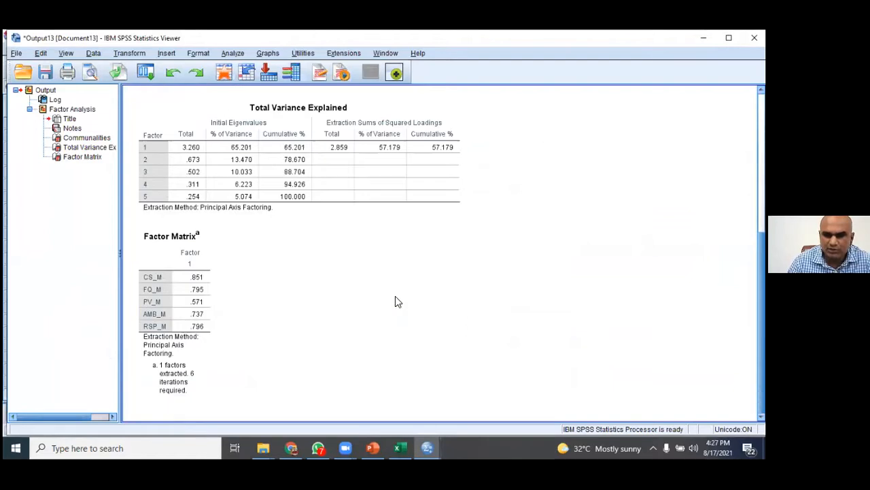
scroll(396, 297, up, 5)
scroll(396, 299, down, 4)
scroll(395, 299, up, 1)
click(396, 297)
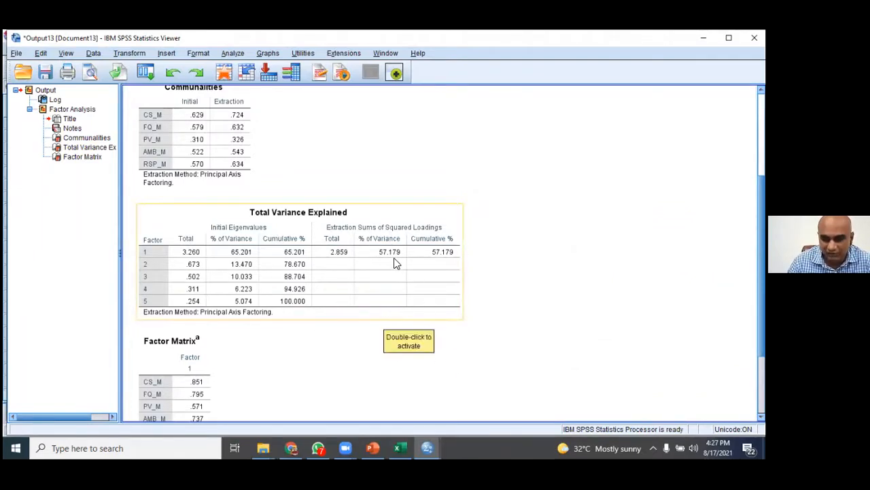
scroll(297, 331, up, 4)
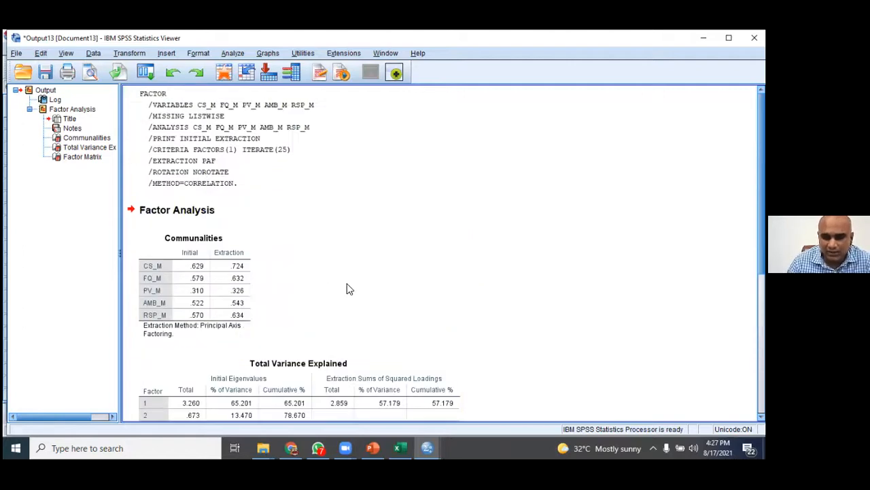
scroll(347, 287, down, 3)
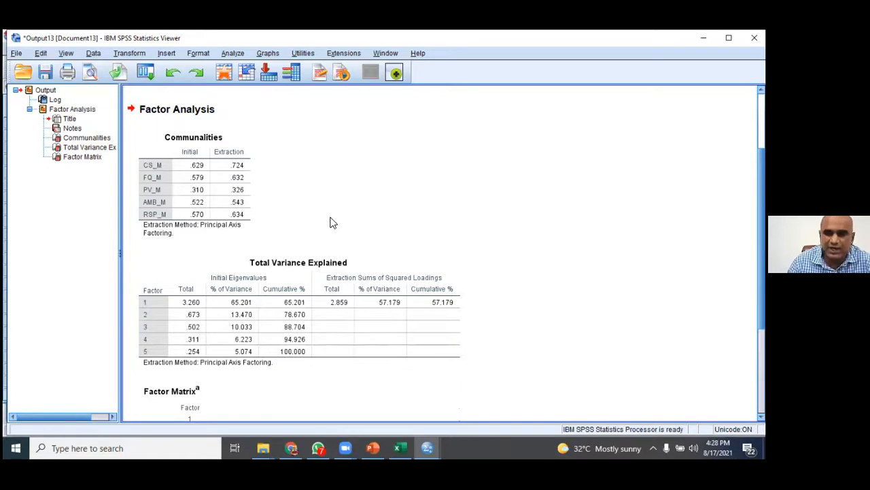
scroll(330, 224, up, 3)
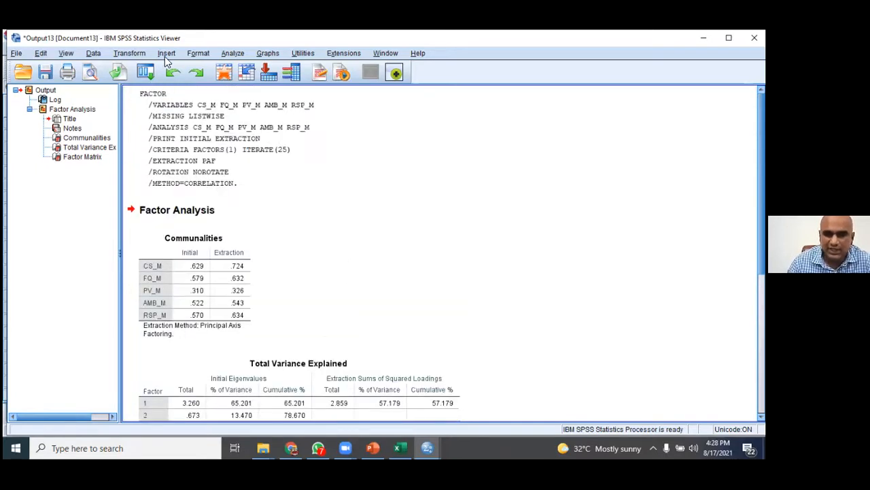
scroll(393, 279, down, 4)
click(395, 280)
click(475, 314)
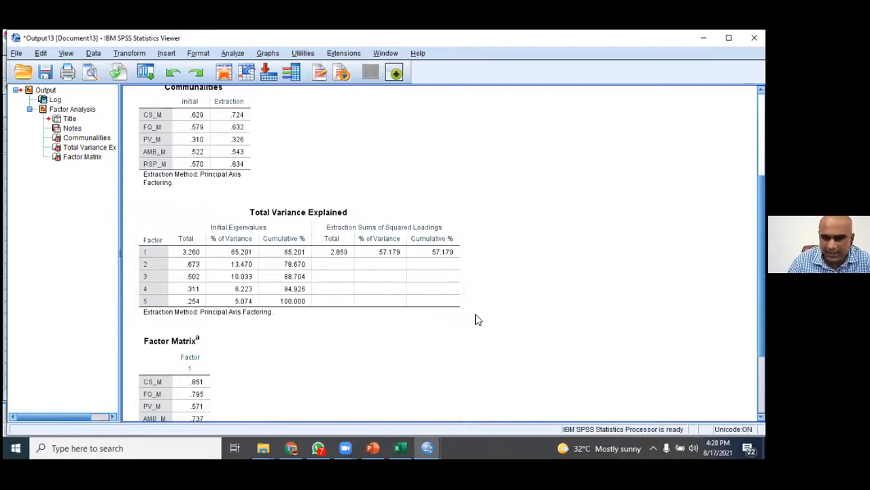
scroll(475, 314, up, 3)
scroll(475, 313, down, 3)
scroll(477, 319, up, 3)
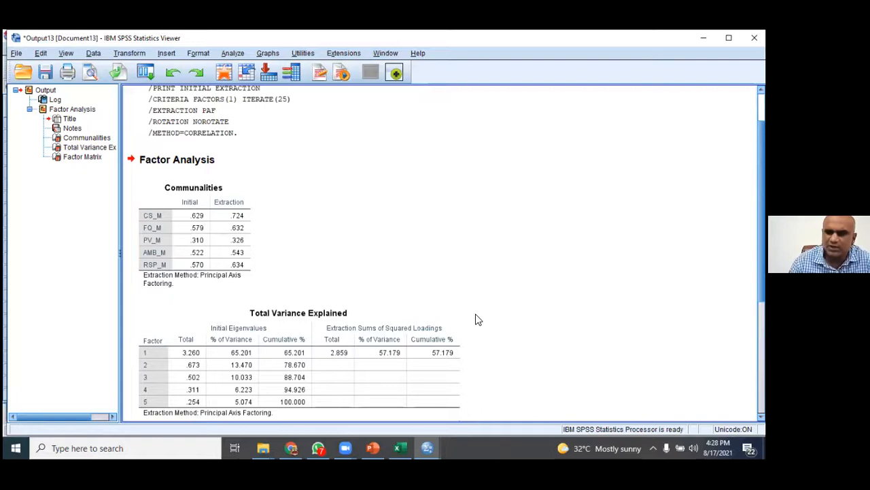
scroll(476, 319, down, 1)
click(406, 337)
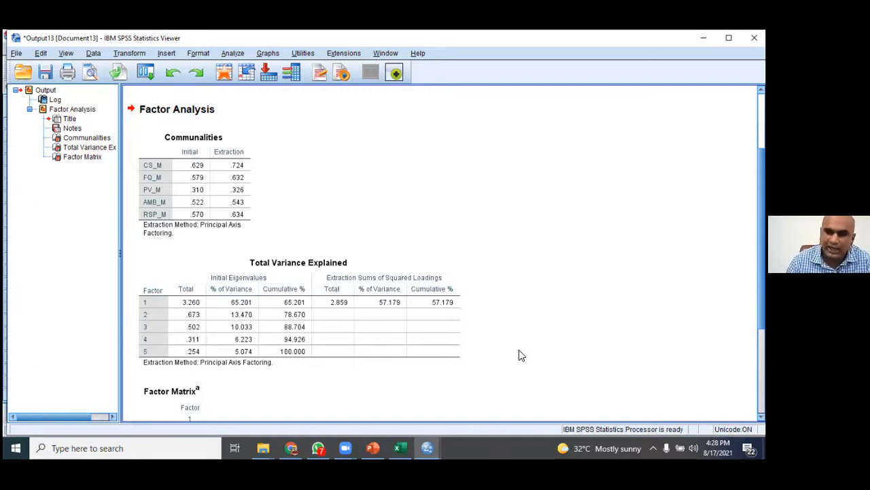
scroll(518, 350, up, 3)
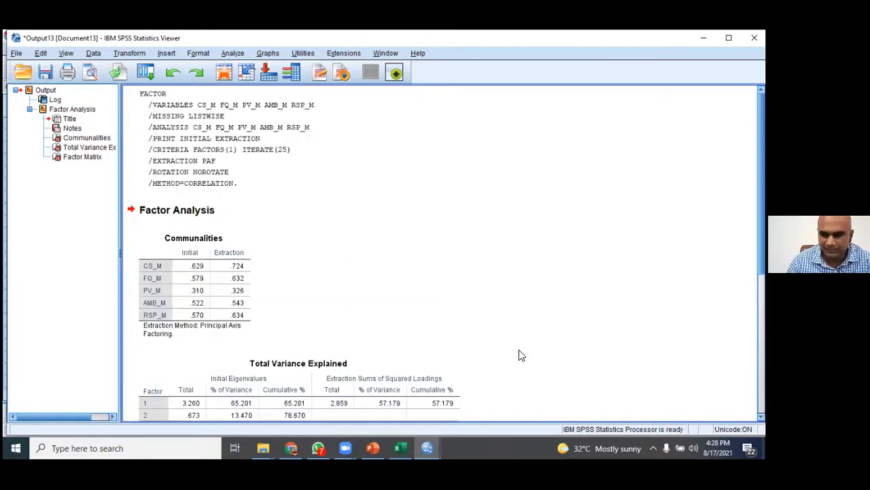
scroll(519, 350, down, 5)
- Close the construct-level factor analysis output without saving and switch to the SPSS workshop slides in PowerPoint
click(754, 37)
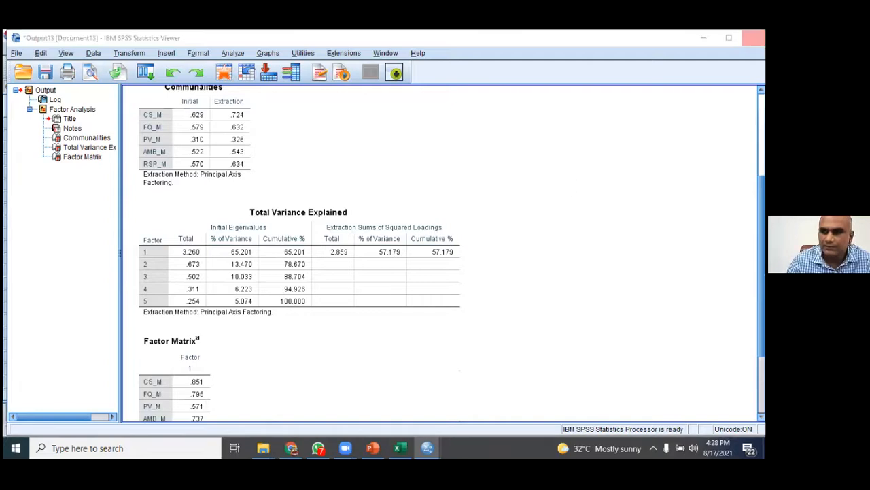
click(386, 255)
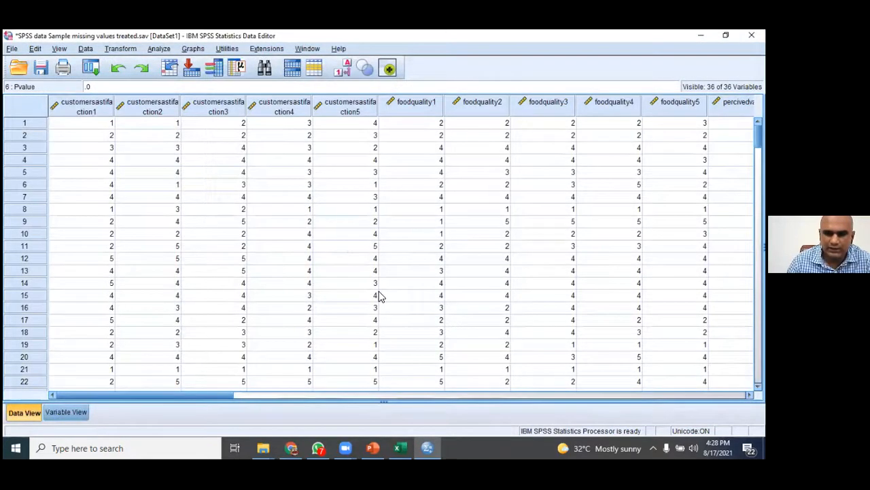
scroll(380, 296, down, 4)
scroll(380, 296, up, 3)
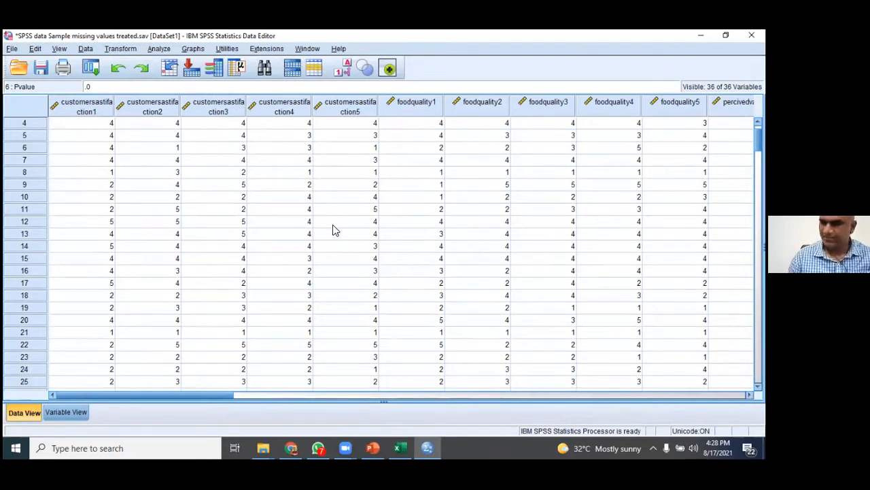
click(373, 447)
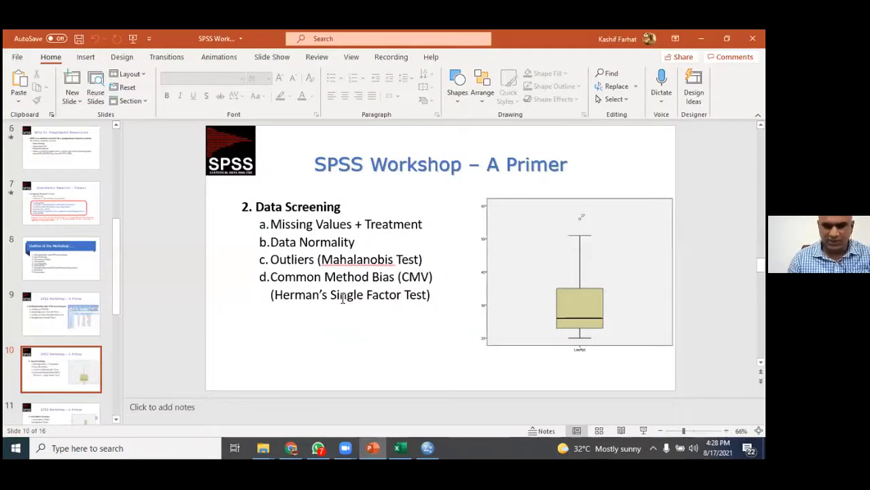
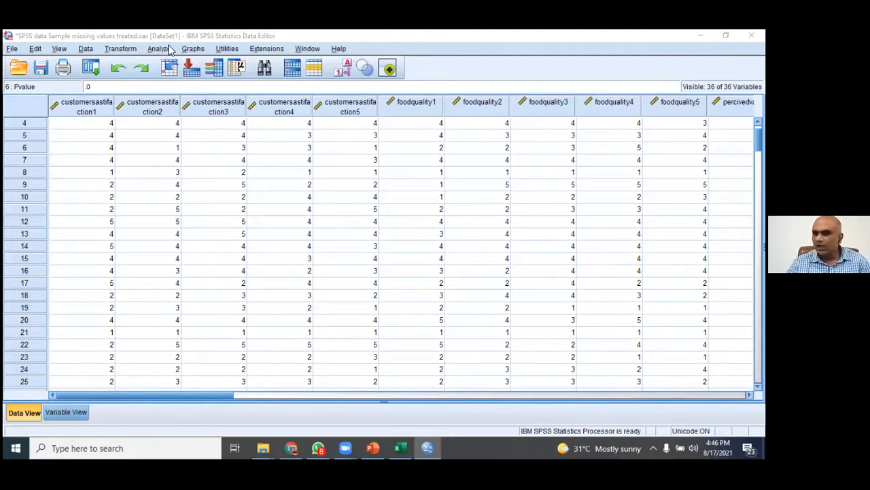
- Start a Descriptives analysis and add all variables from CST1 through Occupation, leaving out the construct means and the outlier variables
click(168, 49)
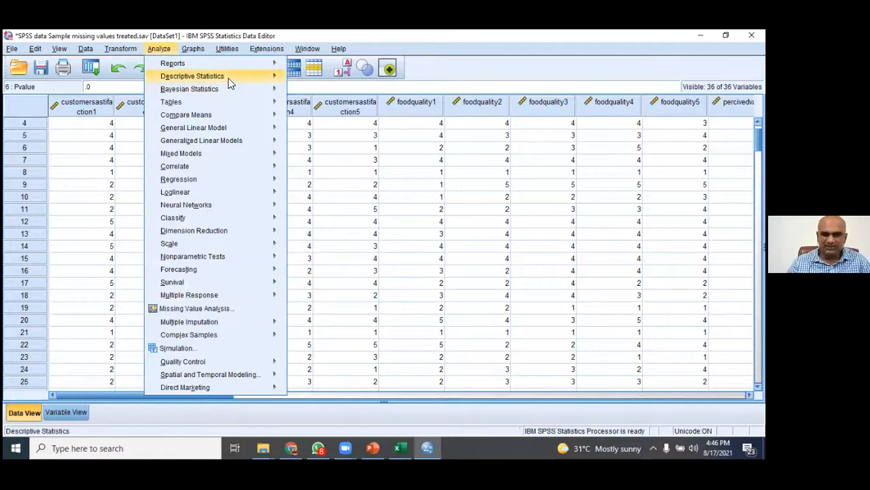
mouse_move(229, 80)
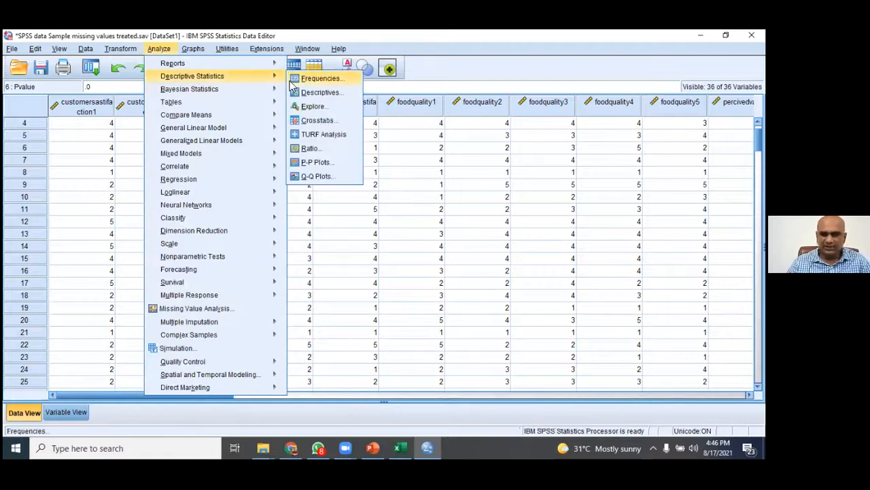
click(331, 93)
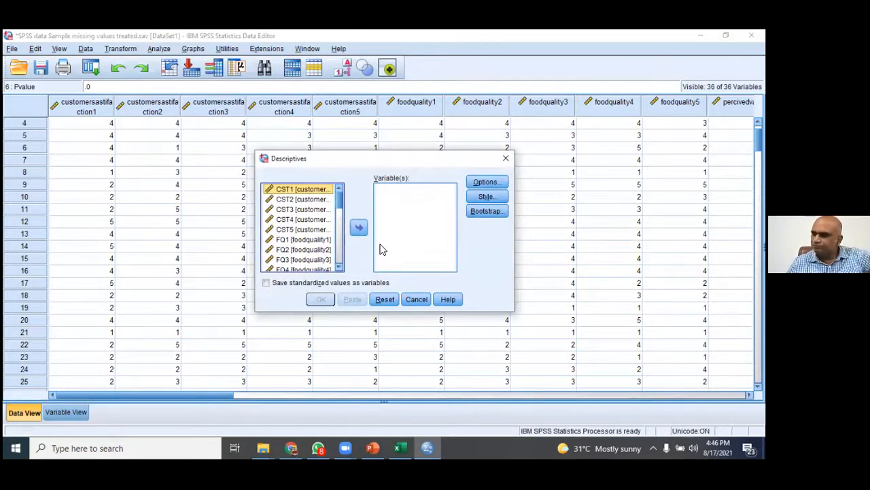
drag(341, 204, 339, 253)
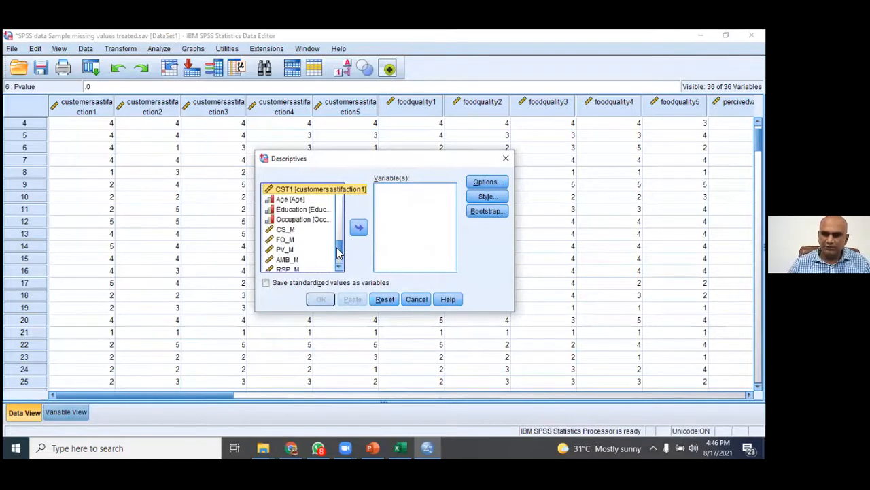
click(332, 230)
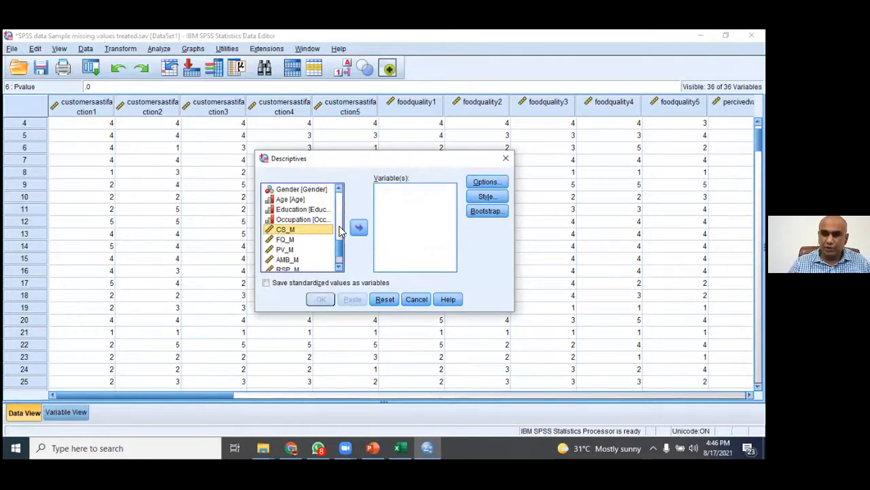
key(Home)
scroll(340, 231, down, 5)
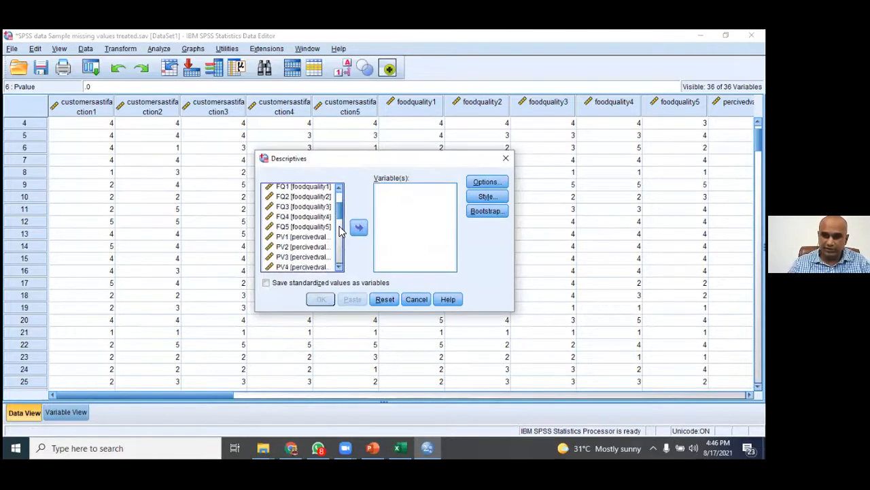
scroll(340, 235, down, 3)
scroll(336, 238, up, 2)
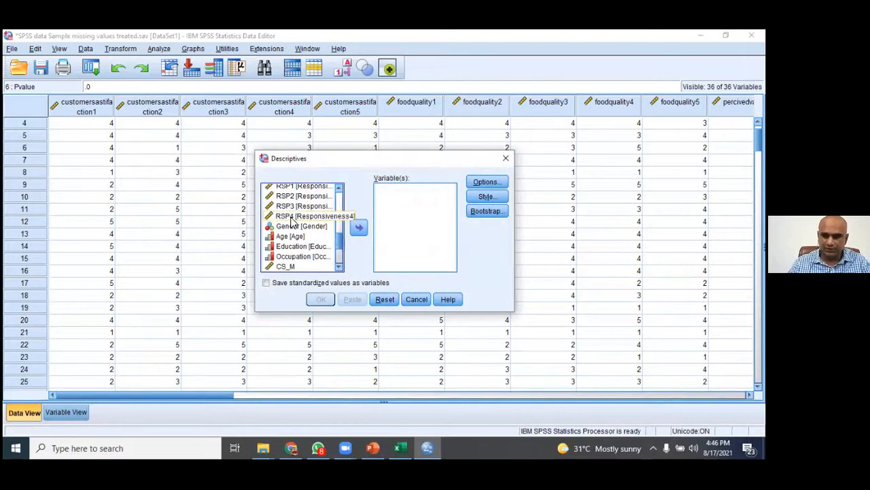
shift+click(303, 257)
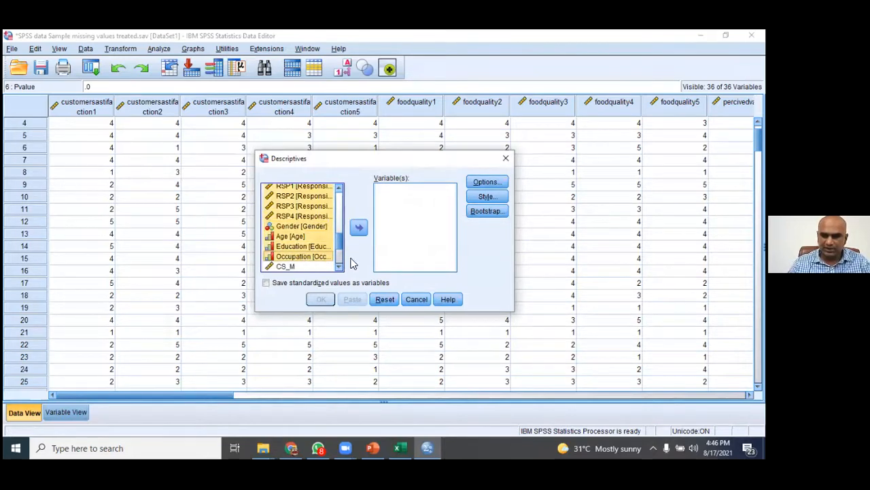
scroll(340, 255, down, 3)
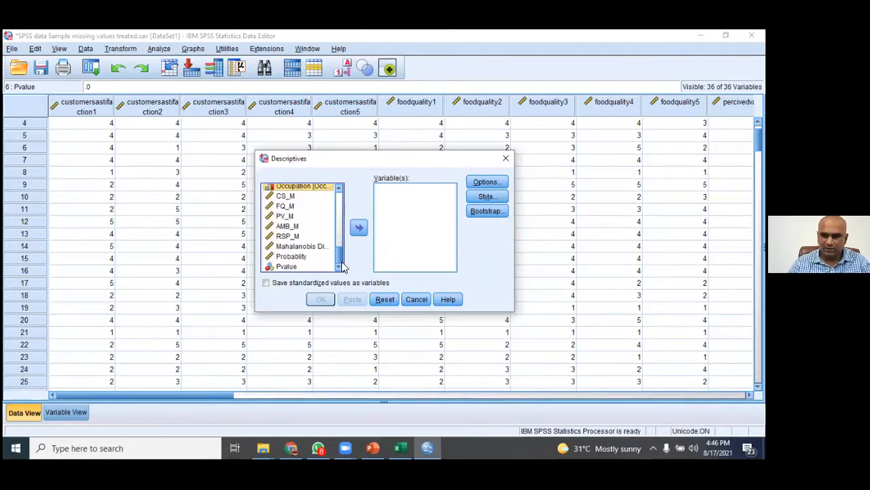
scroll(340, 245, up, 5)
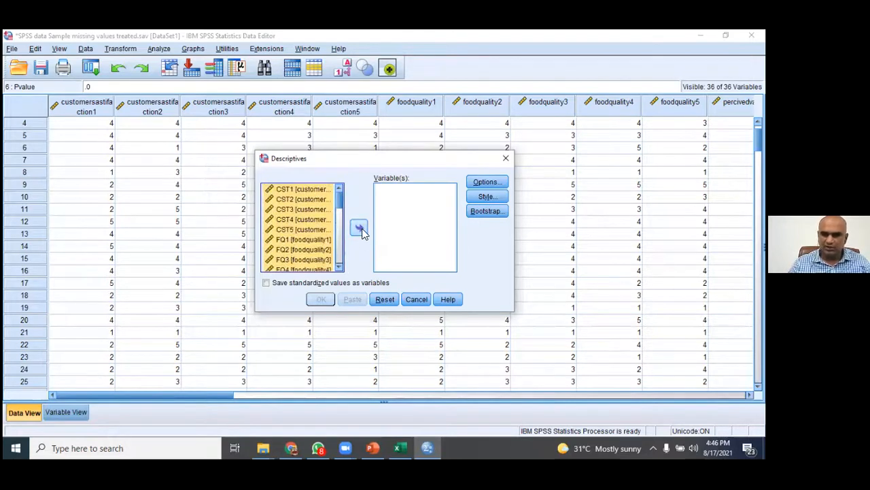
click(360, 228)
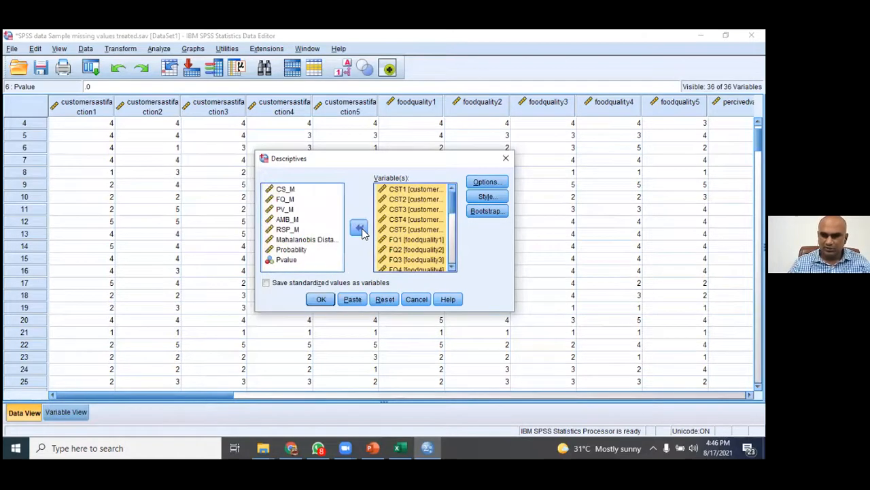
- Add Variance, Kurtosis and Skewness to the statistics reported by the Descriptives analysis
click(486, 182)
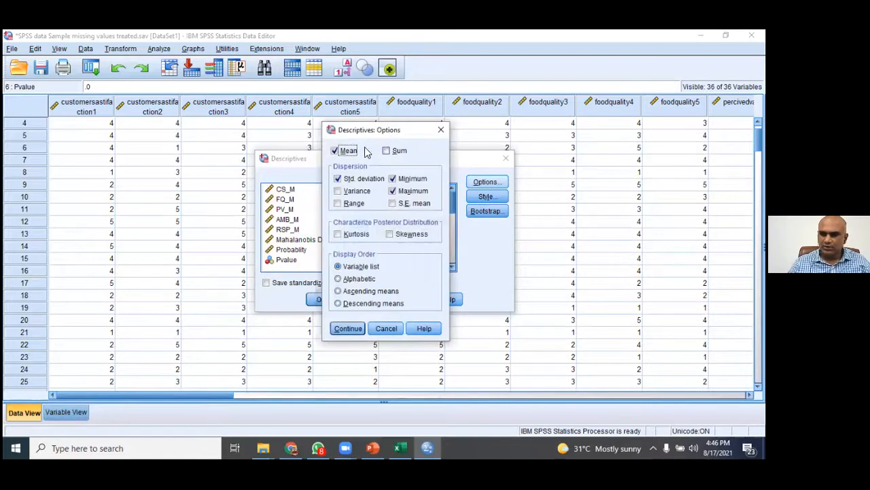
click(357, 193)
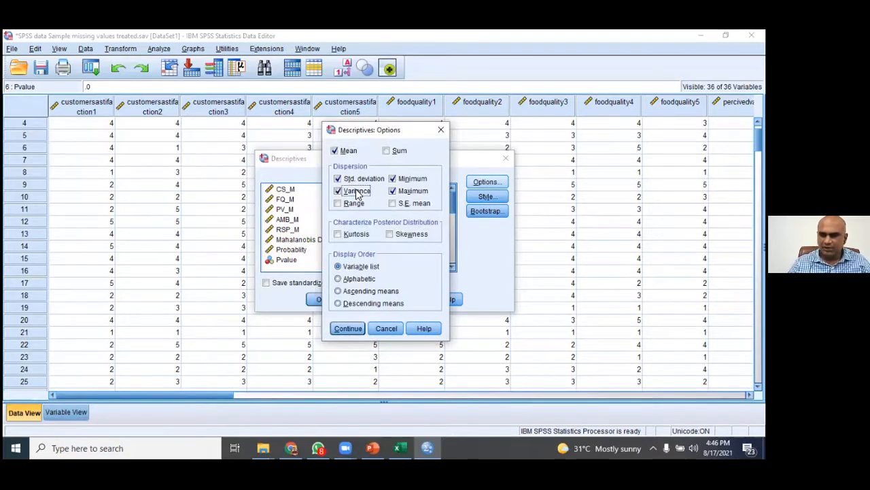
click(339, 235)
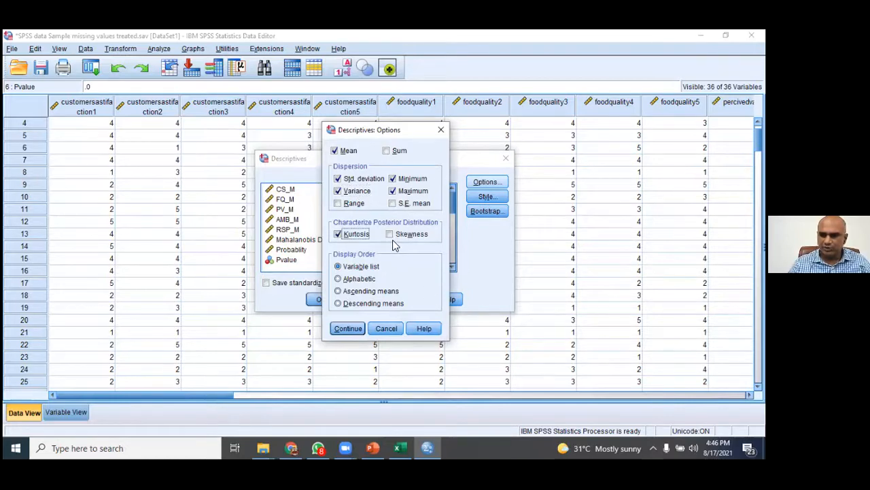
click(390, 234)
click(368, 330)
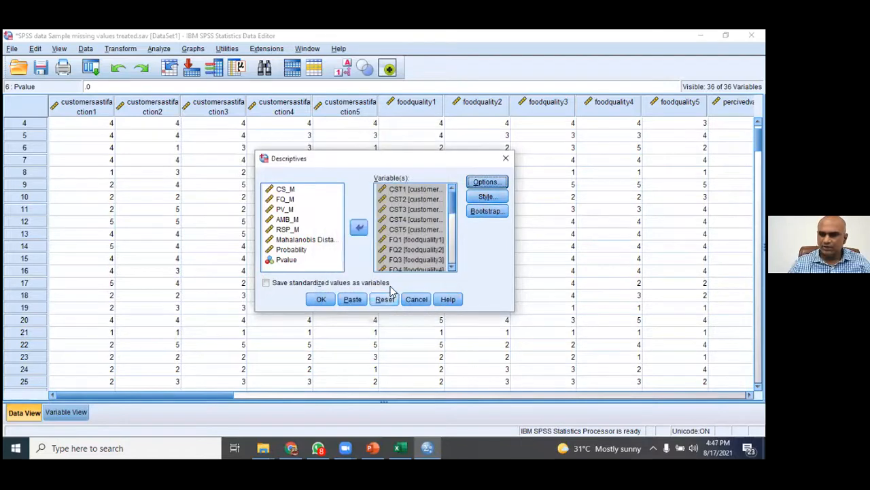
click(487, 181)
click(342, 322)
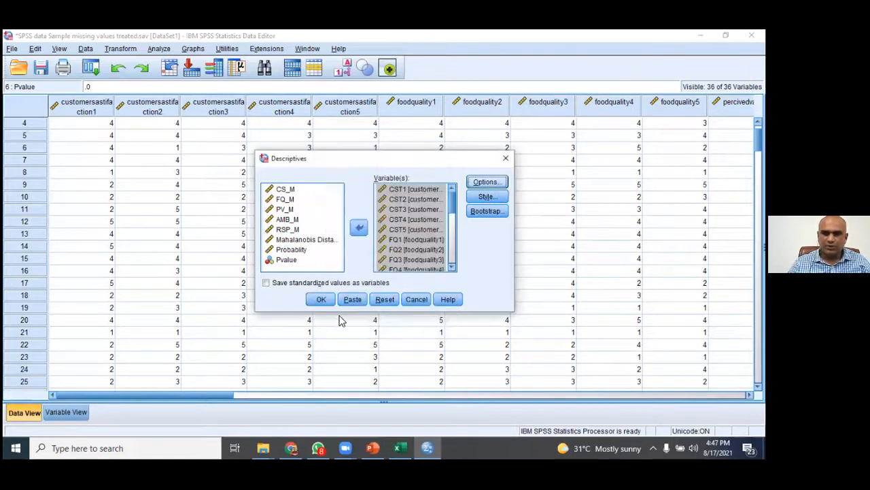
- Recheck the Descriptives variable list and statistics options, leaving Sum and S.E. mean off, and run the analysis
click(158, 48)
mouse_move(193, 77)
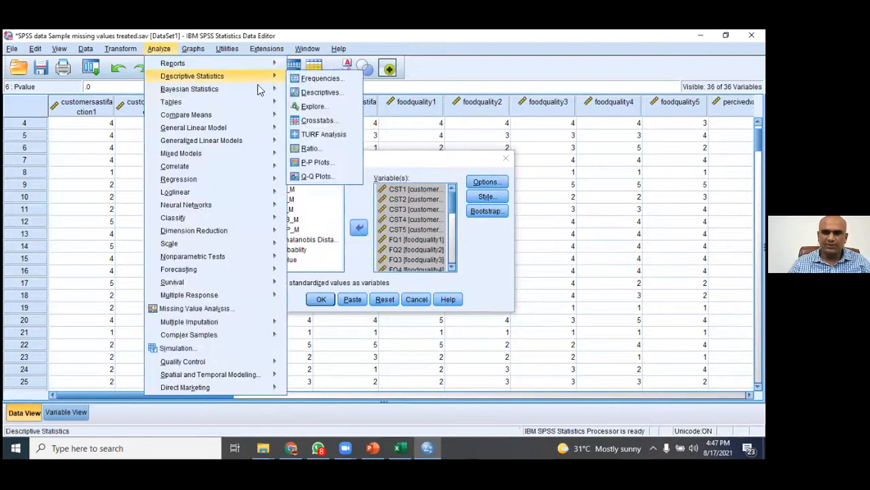
click(307, 93)
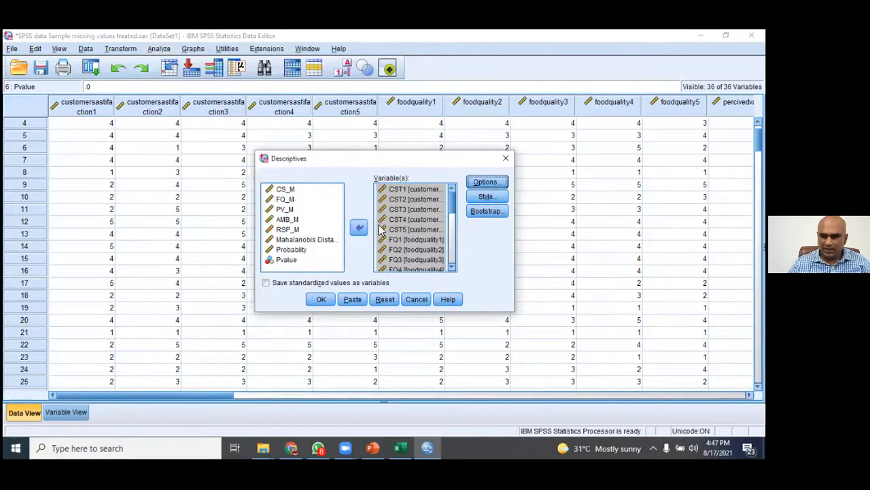
mouse_move(458, 205)
mouse_down()
mouse_move(449, 263)
mouse_move(452, 197)
mouse_up()
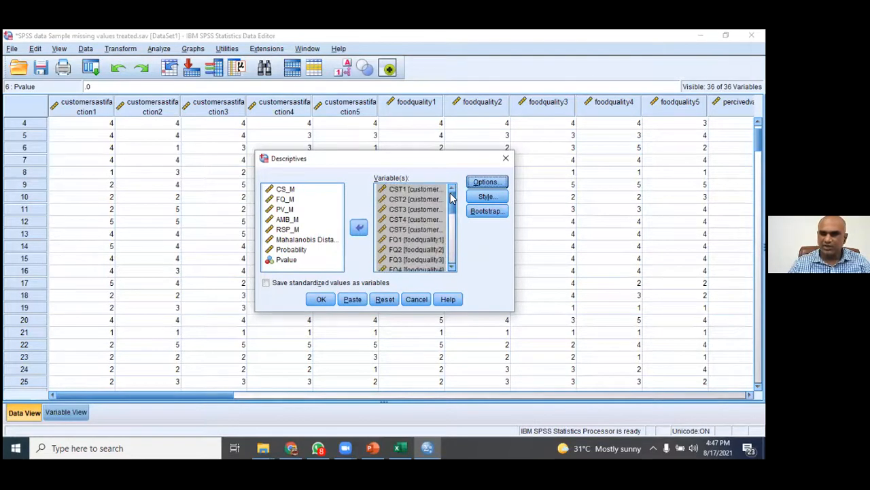
click(484, 182)
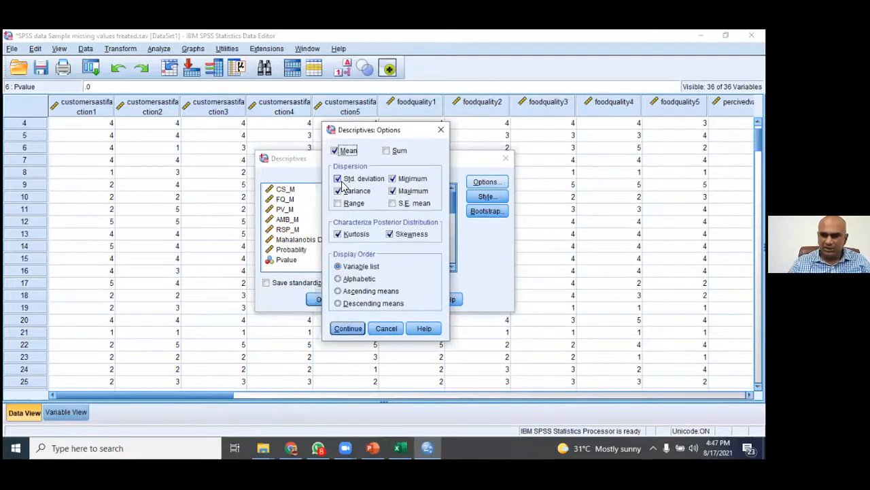
click(399, 151)
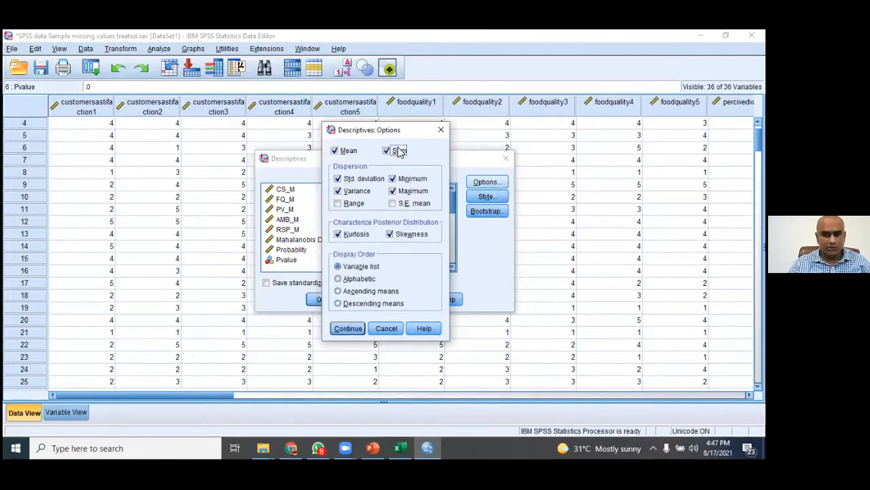
click(427, 206)
click(427, 206)
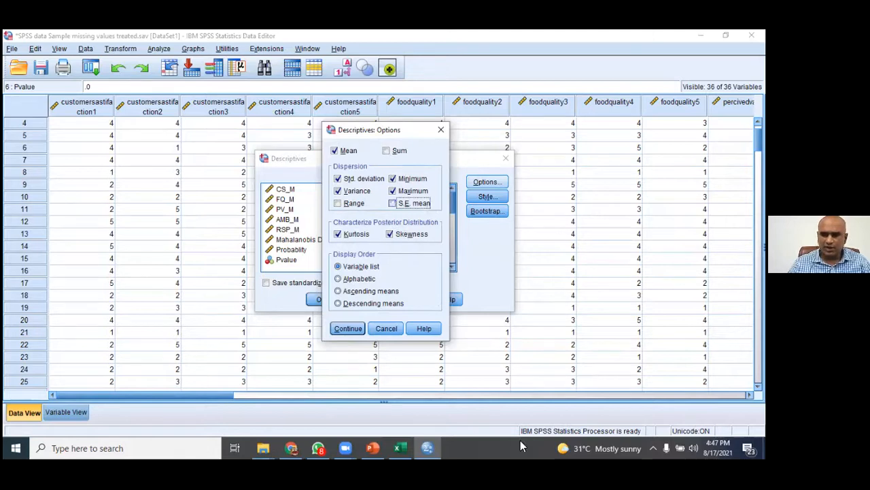
click(349, 329)
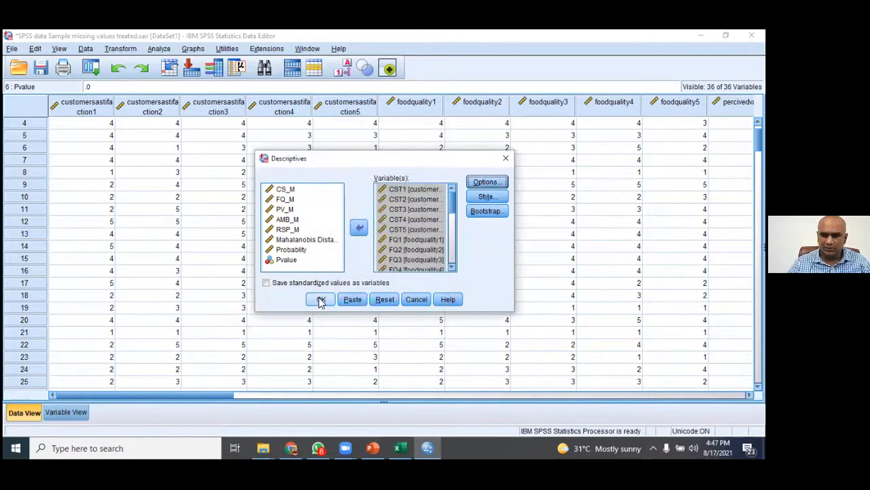
click(320, 299)
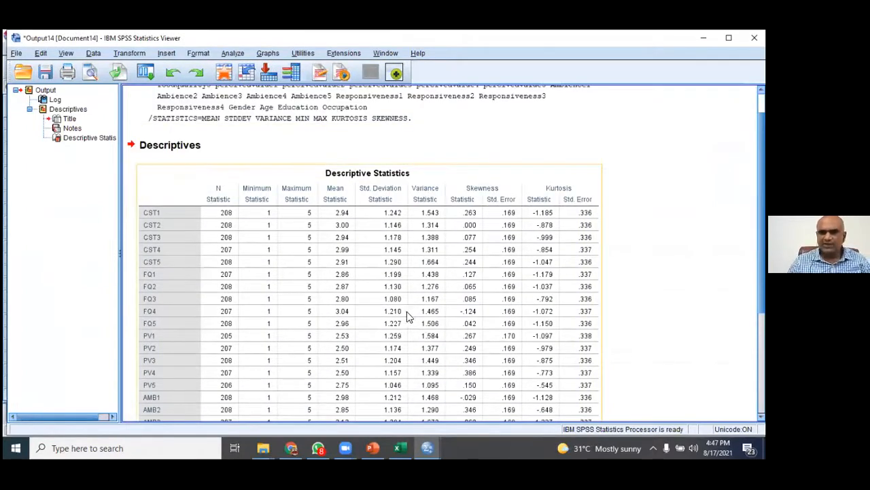
- Examine the Descriptive Statistics table for the mean, standard deviation, variance, skewness and kurtosis of each item and demographic variable
scroll(407, 309, down, 3)
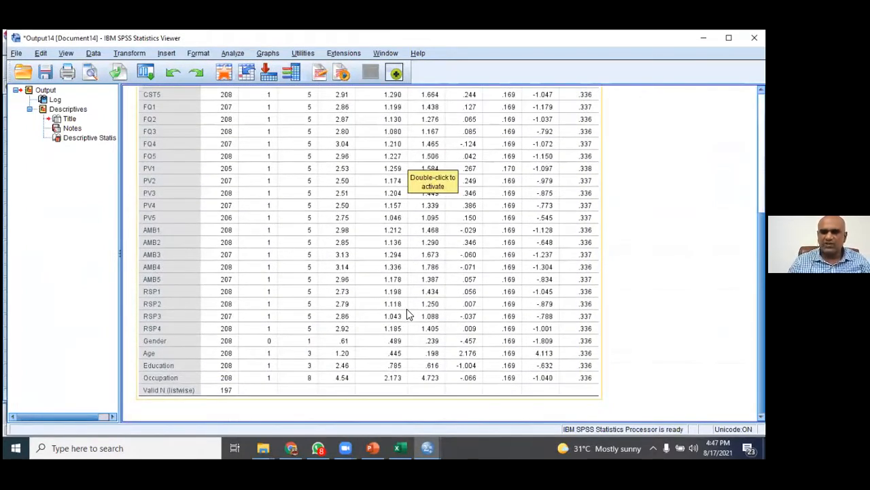
scroll(407, 309, up, 4)
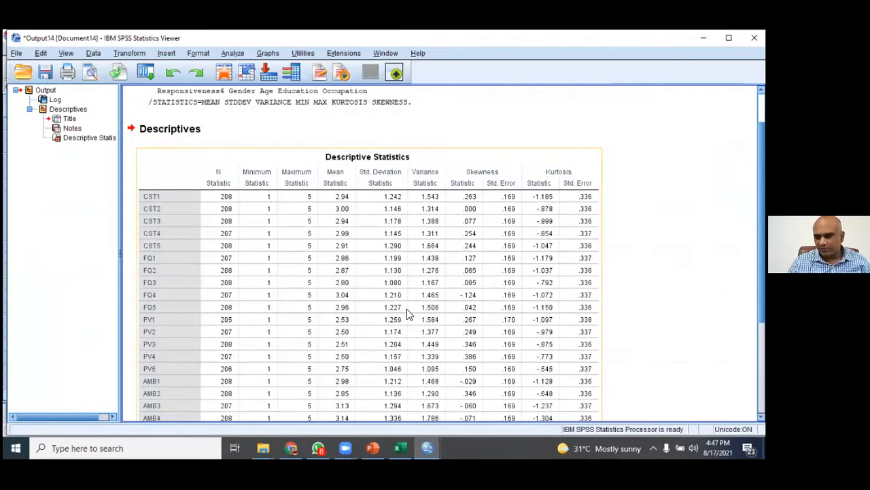
scroll(406, 309, down, 3)
scroll(407, 309, up, 2)
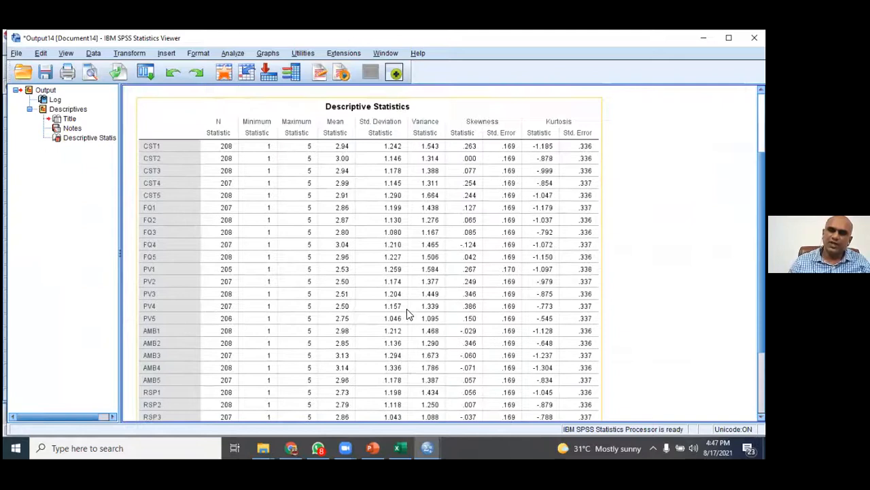
scroll(407, 308, down, 3)
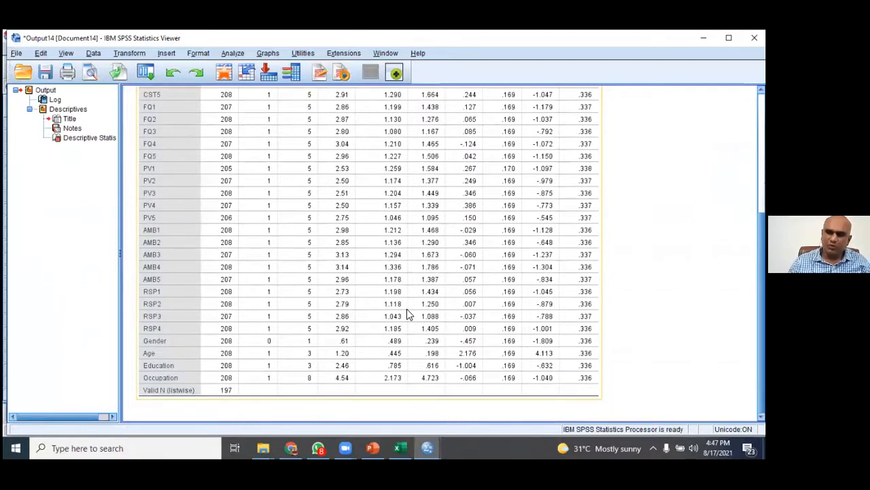
scroll(403, 292, up, 3)
scroll(403, 292, down, 3)
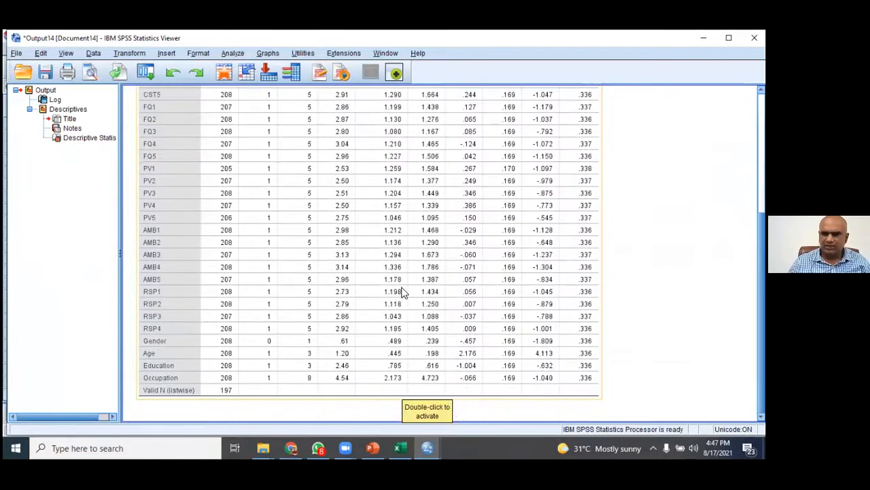
scroll(403, 293, up, 3)
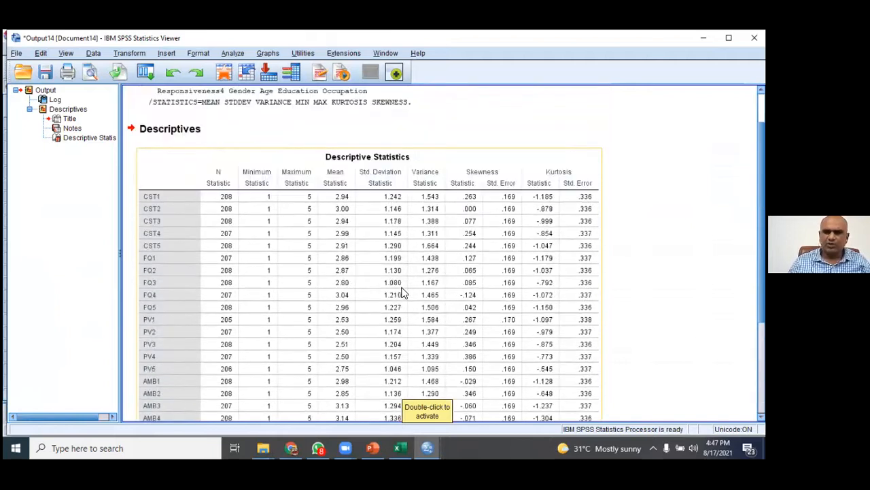
scroll(403, 293, down, 3)
scroll(402, 293, up, 3)
scroll(402, 293, down, 3)
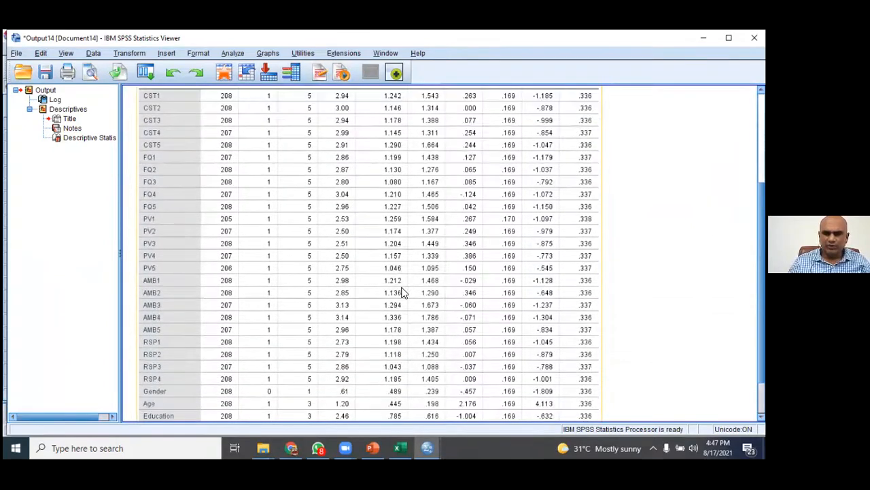
scroll(403, 292, up, 3)
scroll(403, 293, down, 4)
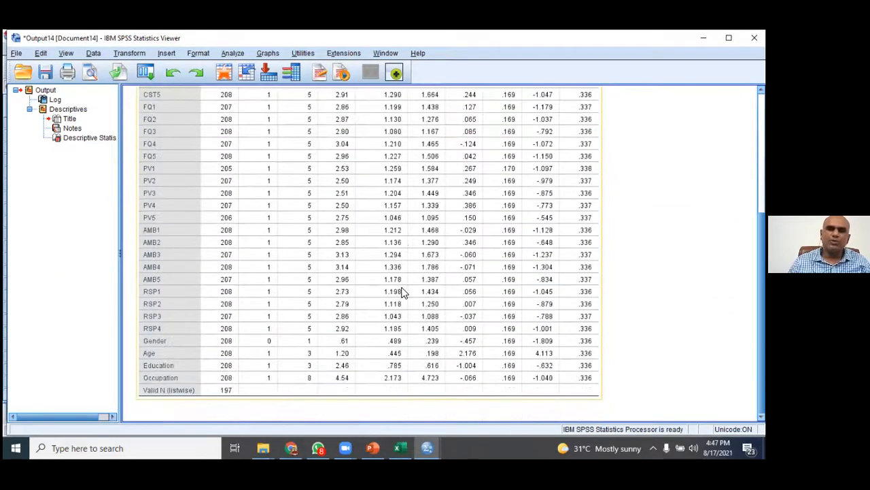
scroll(403, 292, up, 4)
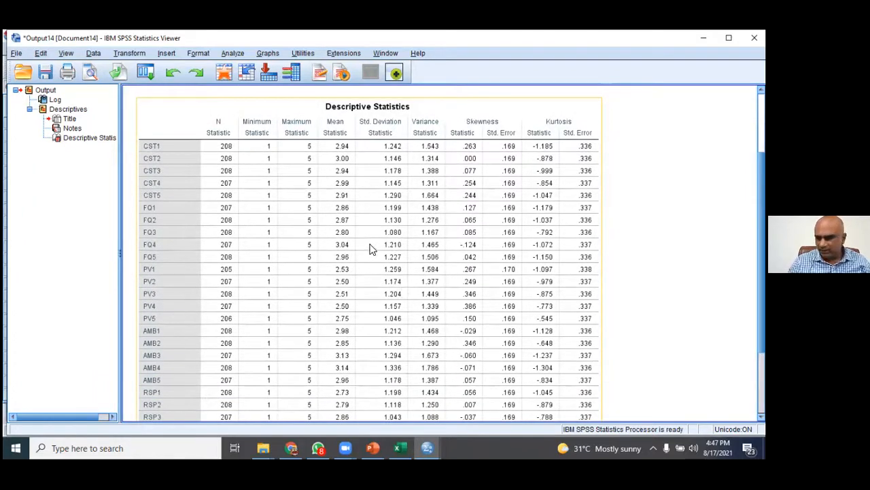
scroll(372, 249, down, 4)
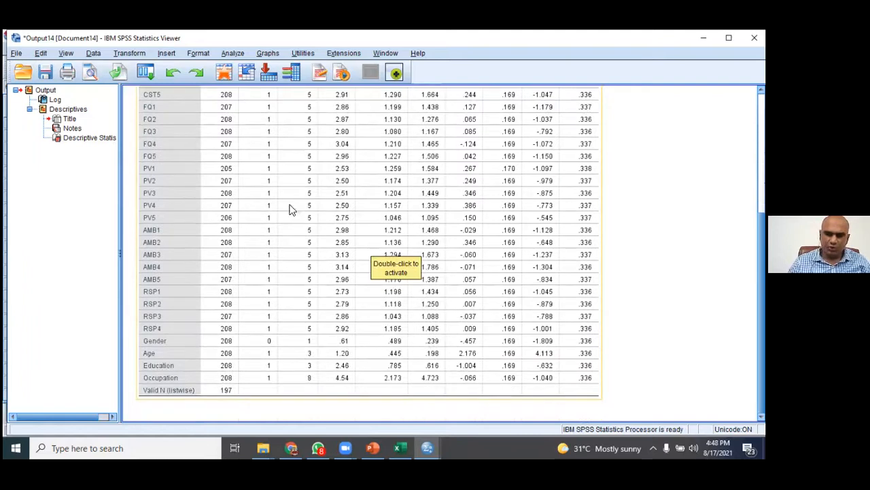
- Copy the Descriptive Statistics table from the output and look over its rows
right_click(291, 182)
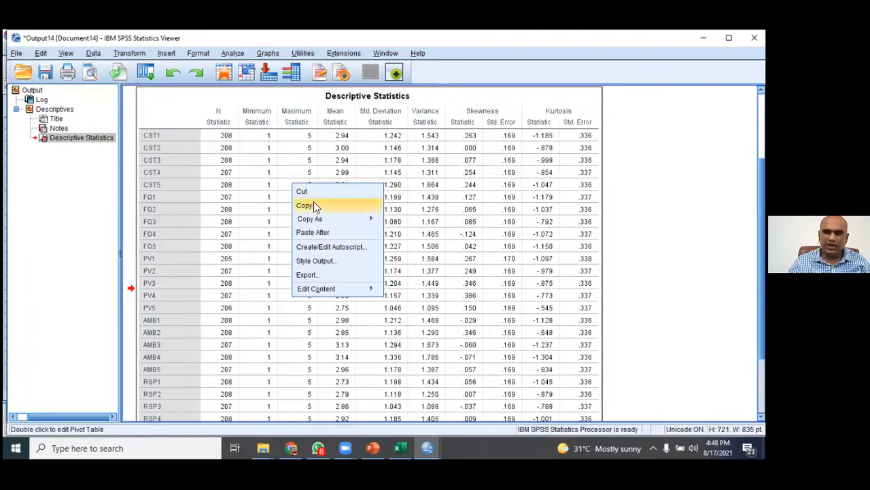
click(313, 203)
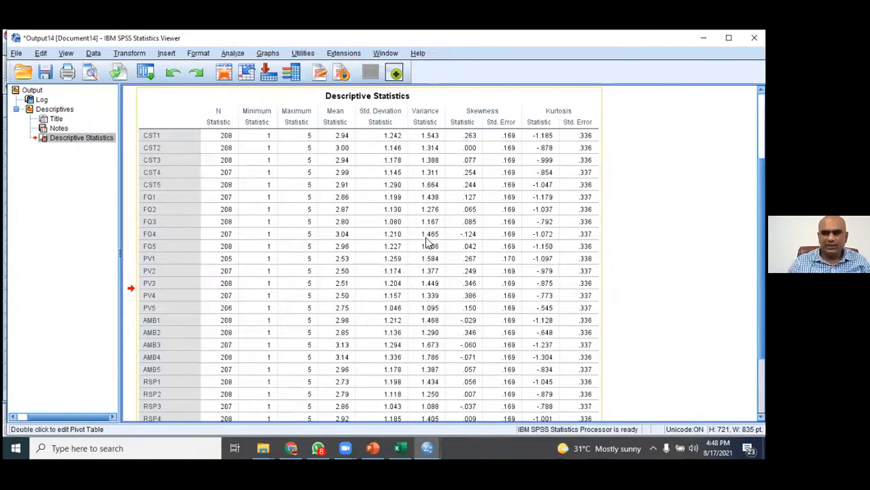
scroll(428, 241, down, 3)
scroll(429, 242, up, 5)
scroll(428, 252, down, 3)
scroll(428, 252, down, 2)
scroll(428, 251, up, 5)
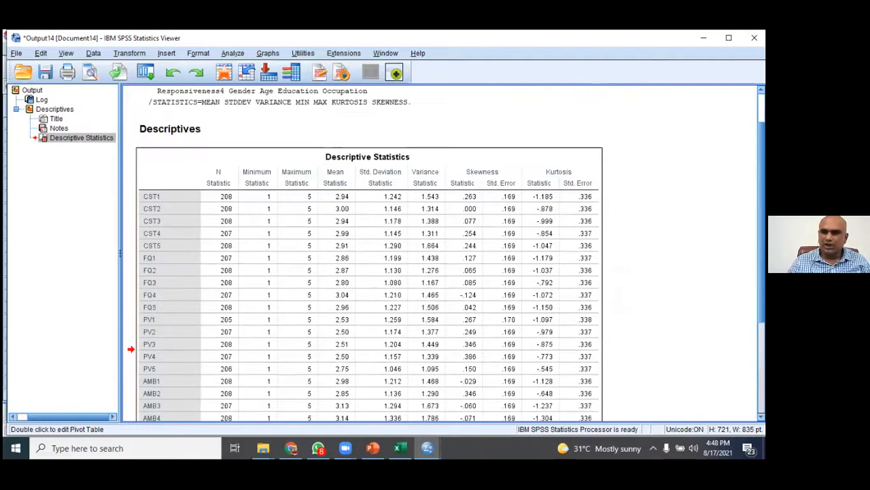
scroll(428, 252, down, 2)
scroll(428, 252, up, 2)
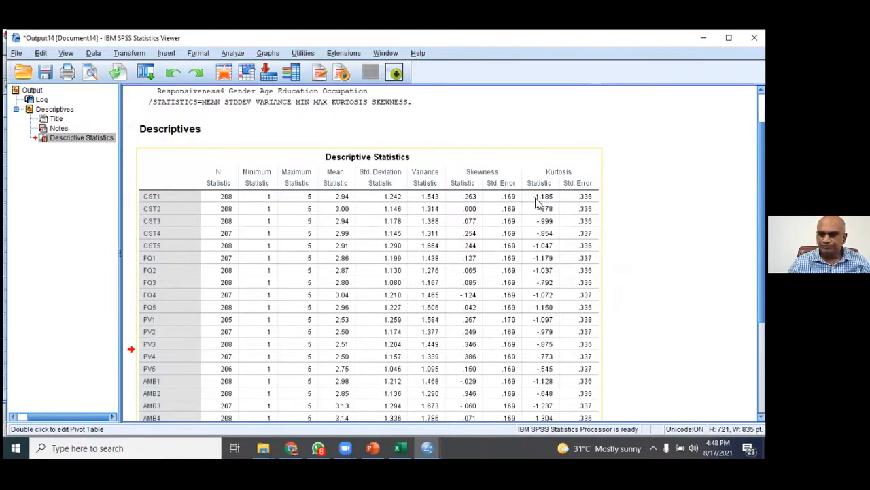
- Check the N, minimum and maximum columns of the Descriptive Statistics table for every item and demographic variable
scroll(533, 221, down, 4)
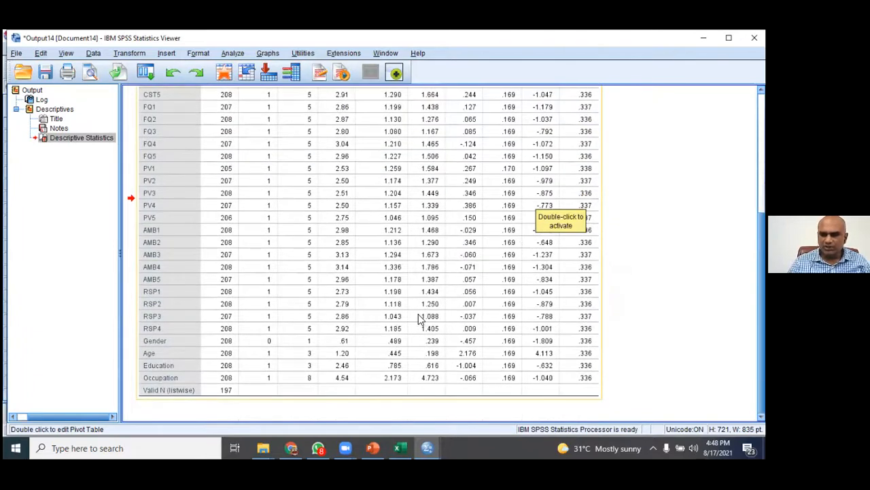
scroll(270, 208, up, 6)
scroll(212, 225, down, 6)
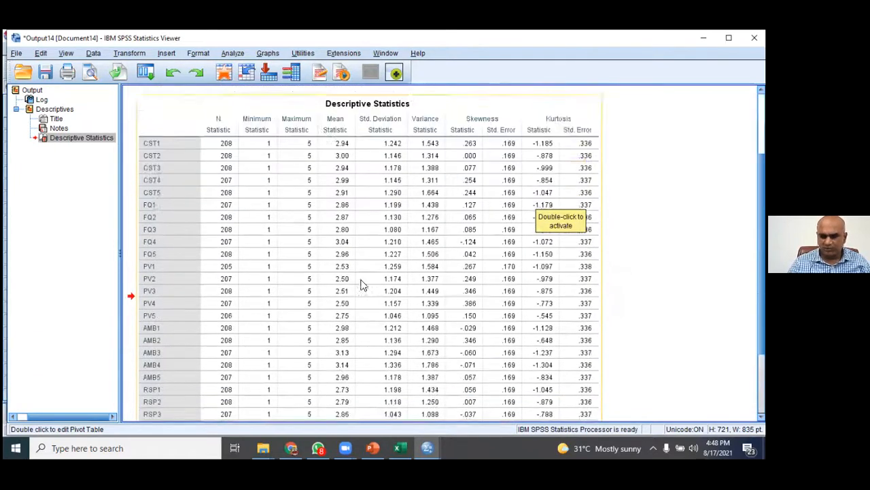
scroll(313, 272, up, 4)
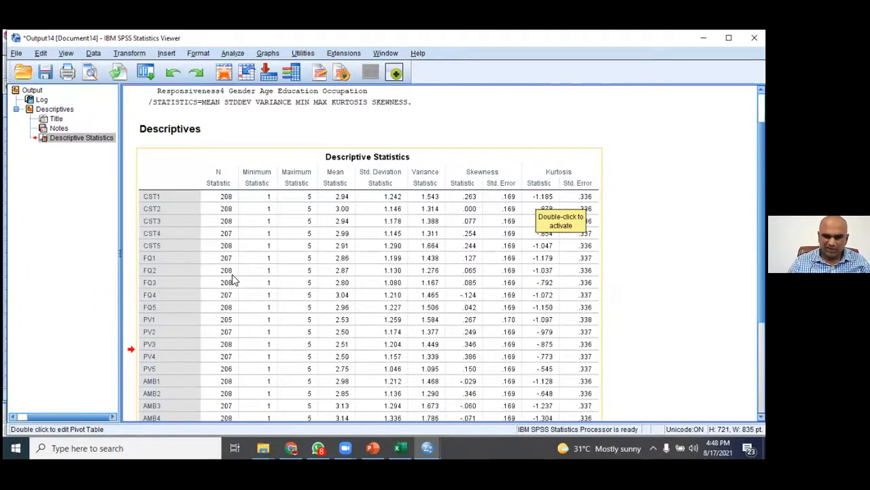
scroll(232, 279, down, 2)
scroll(232, 274, down, 3)
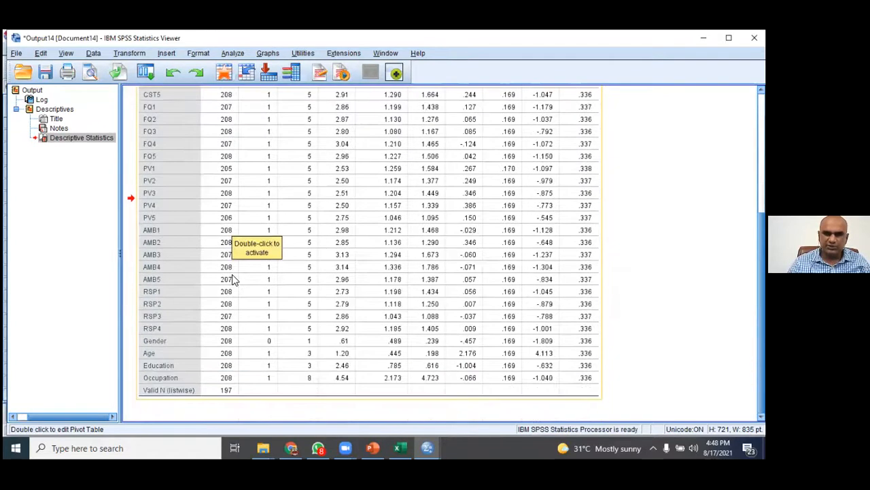
scroll(224, 286, up, 5)
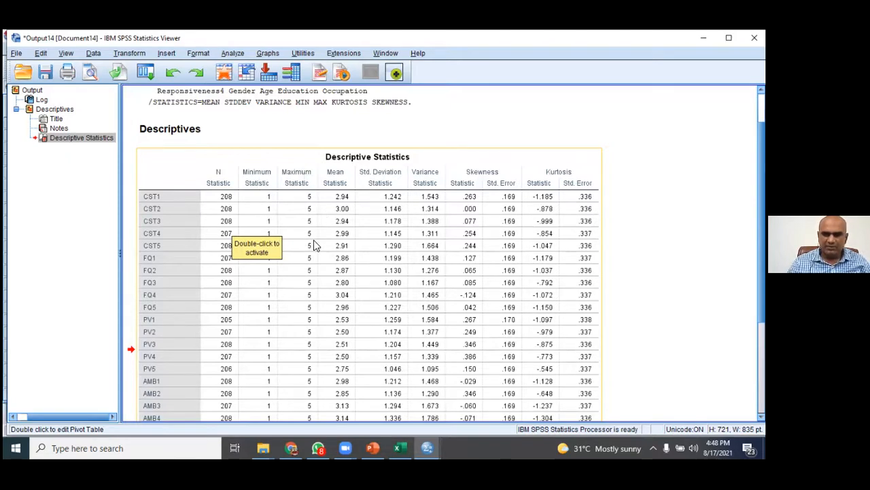
scroll(315, 245, down, 4)
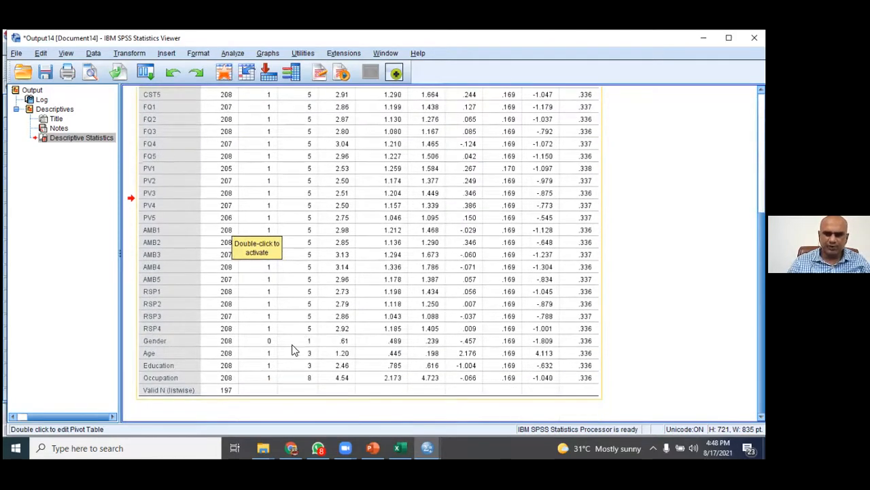
scroll(293, 299, up, 4)
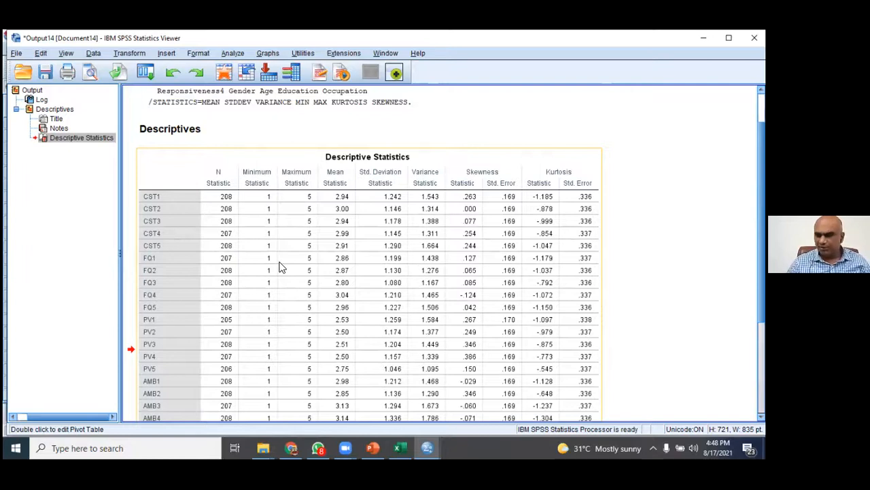
scroll(262, 242, down, 3)
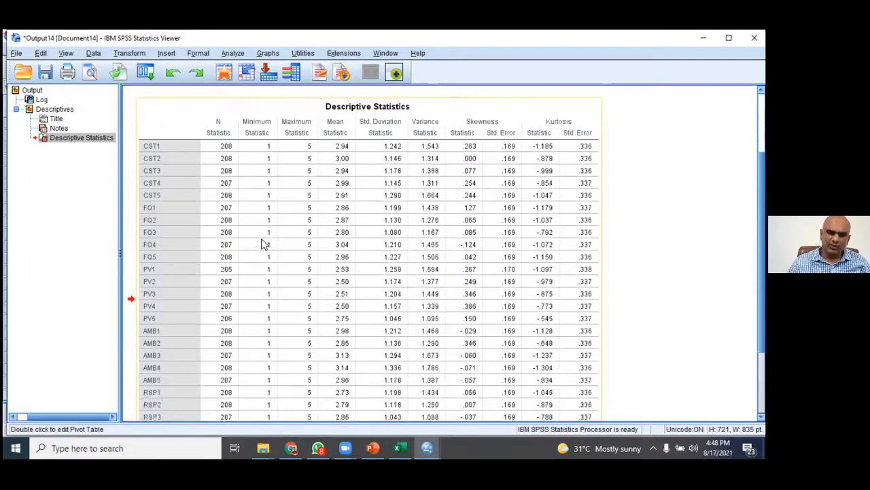
scroll(292, 299, up, 3)
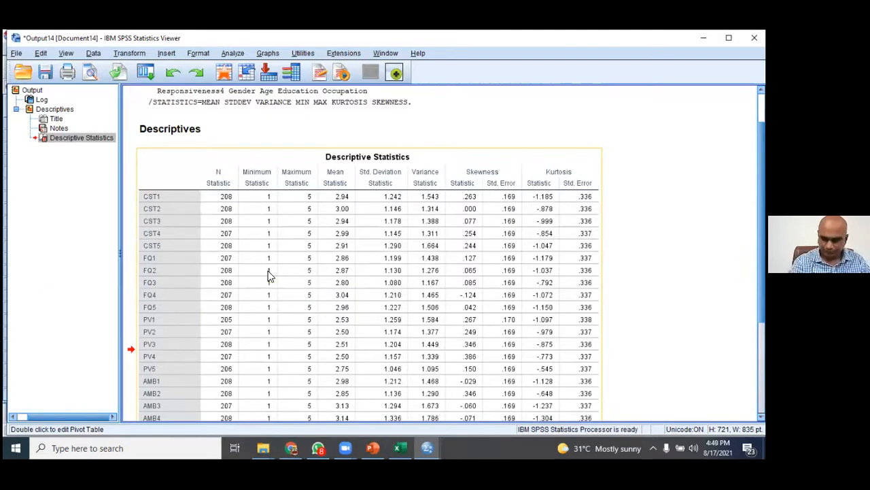
- Review the mean, standard deviation, skewness and kurtosis columns against the analysis syntax, from CST1 down to Occupation
scroll(269, 275, up, 2)
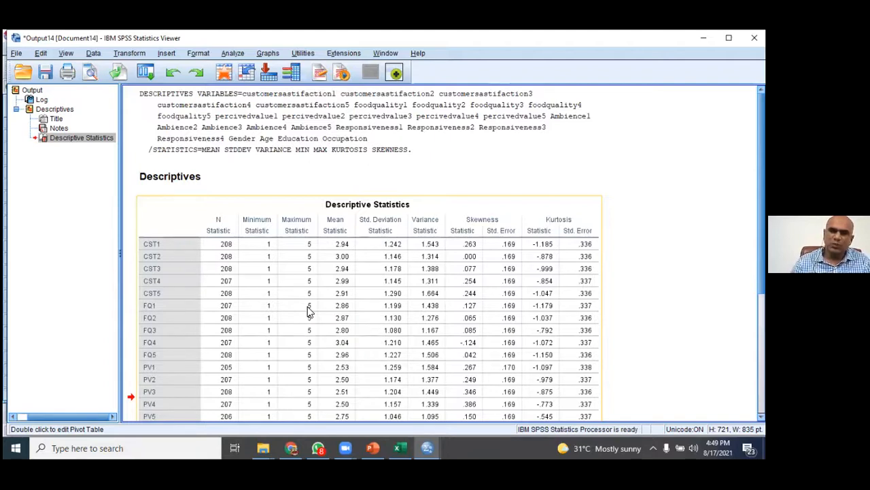
scroll(307, 312, down, 5)
scroll(307, 343, down, 2)
scroll(307, 343, up, 5)
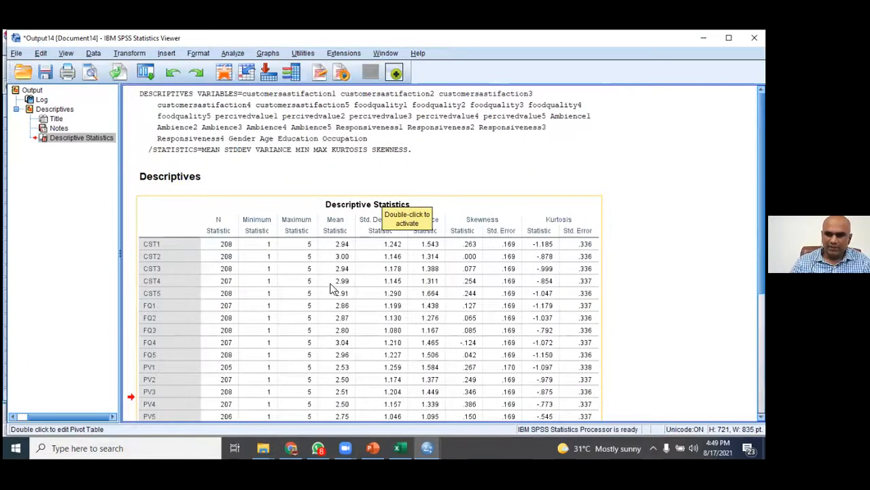
scroll(443, 340, down, 2)
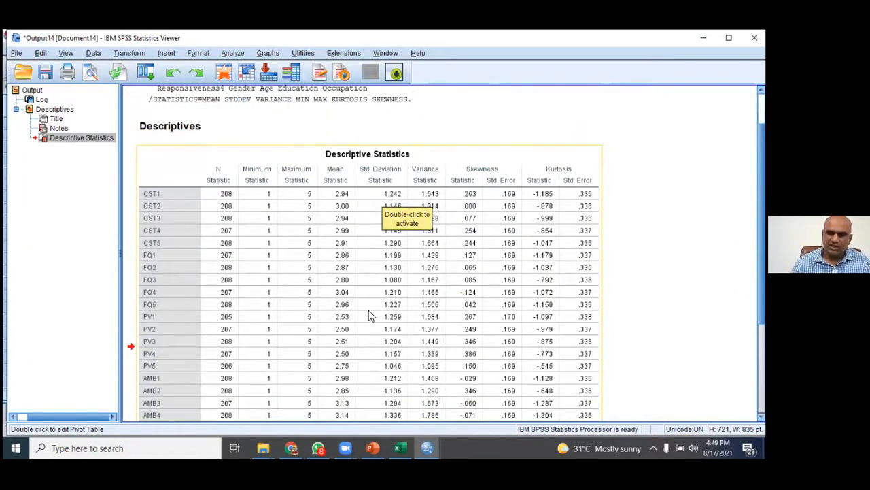
scroll(386, 279, down, 2)
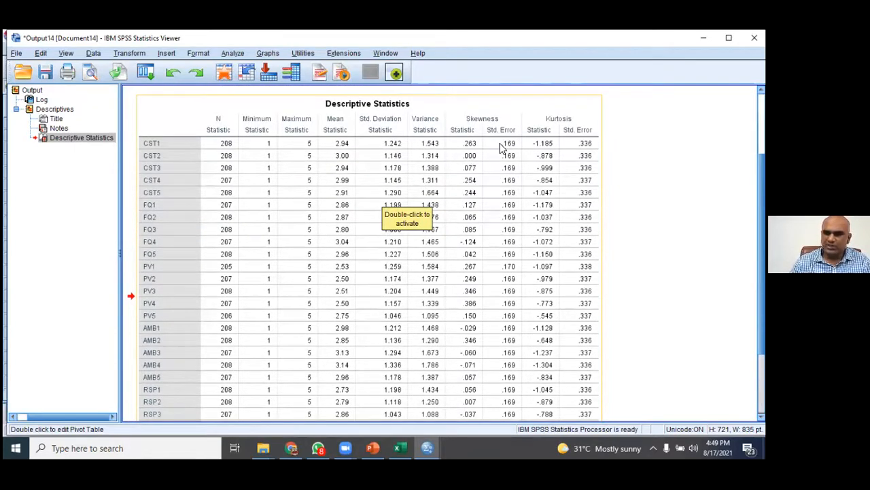
scroll(513, 327, down, 2)
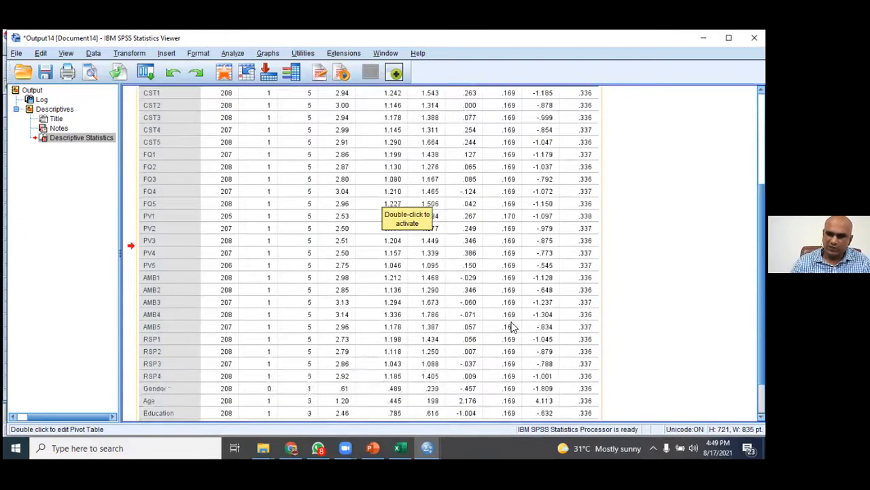
scroll(513, 327, up, 3)
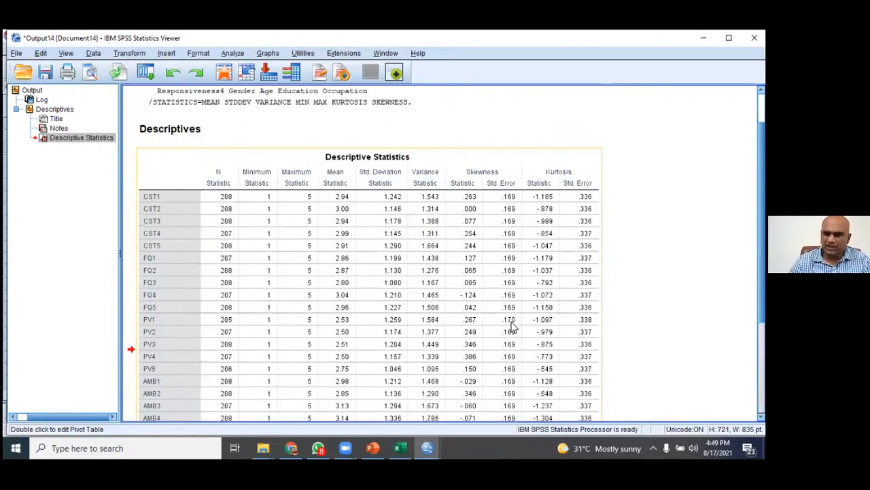
scroll(513, 327, down, 2)
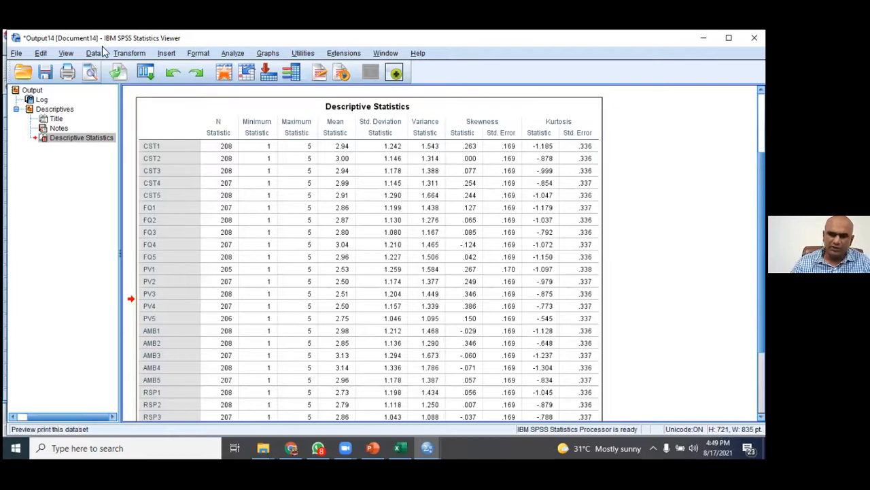
scroll(353, 310, down, 3)
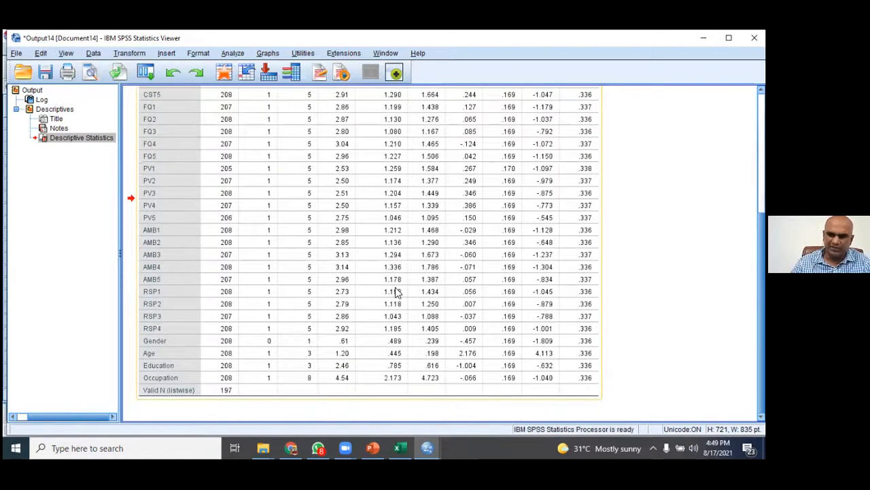
scroll(469, 319, up, 4)
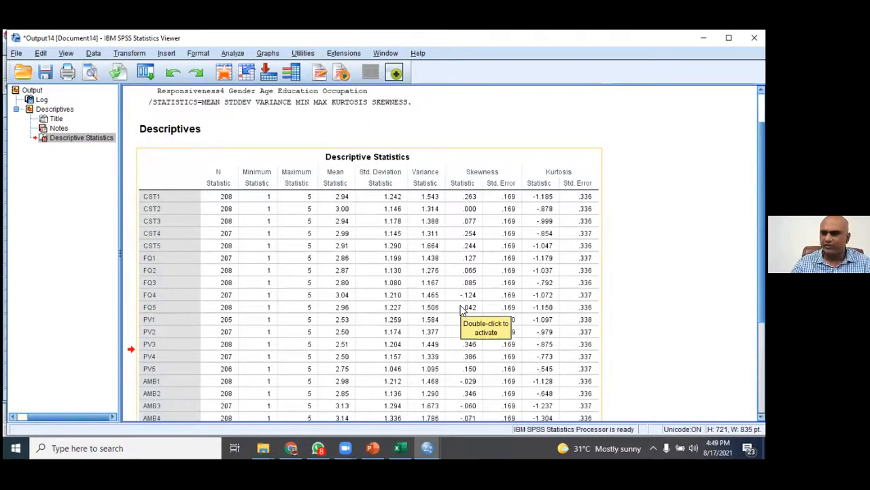
right_click(461, 309)
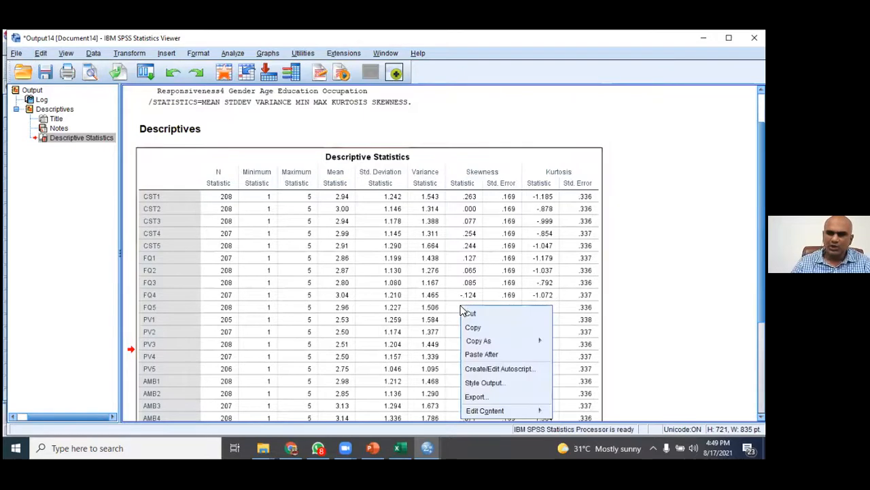
click(645, 311)
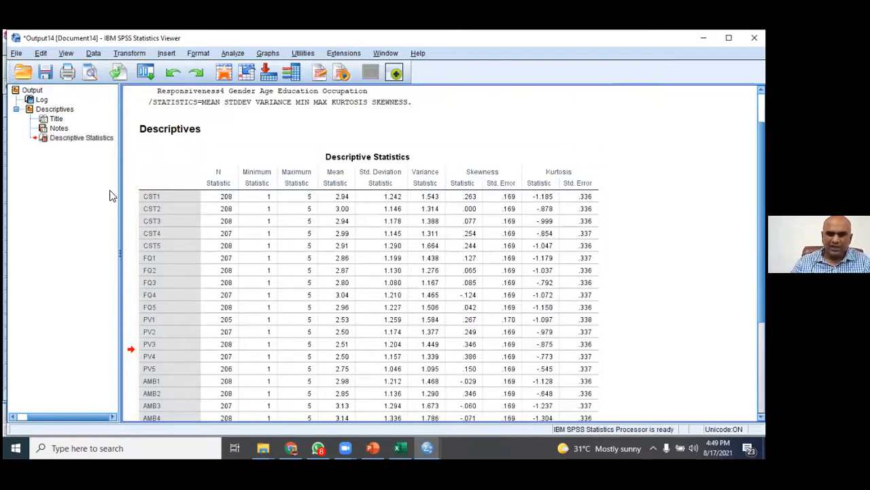
click(188, 380)
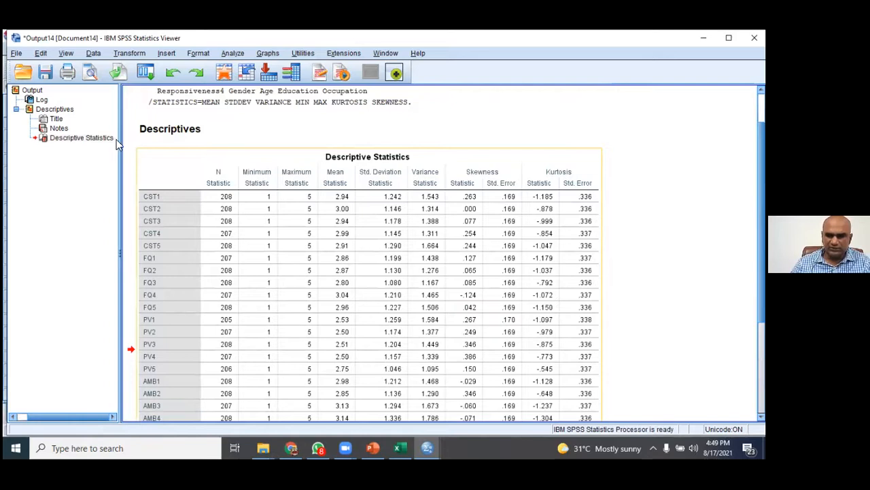
click(14, 283)
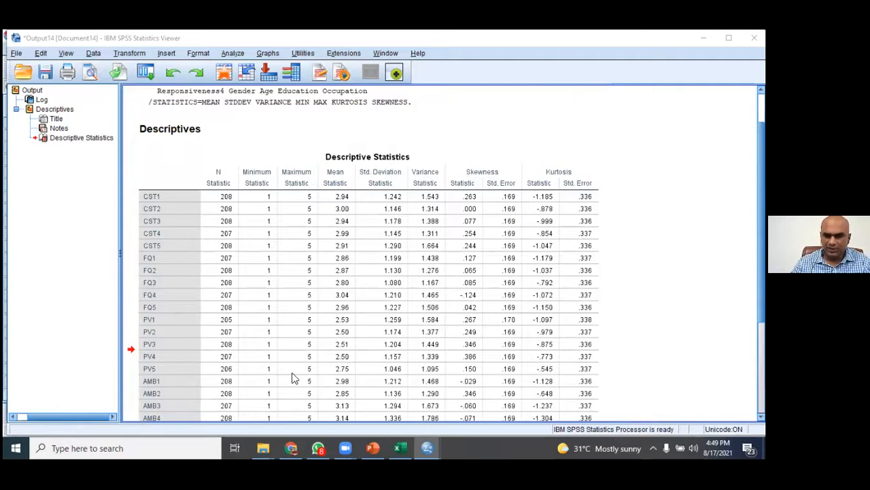
click(305, 217)
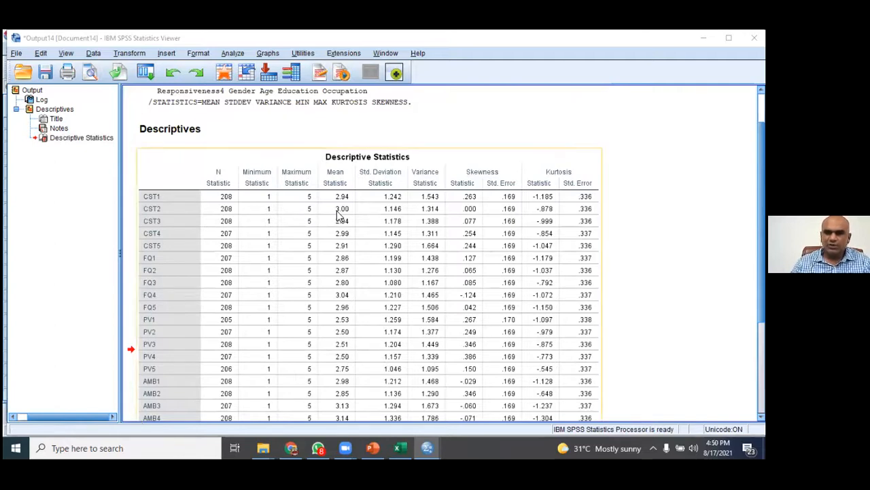
- Open the Descriptive Statistics pivot table for editing, select the Std. Deviation values from CST1 to Occupation, and close the editor
scroll(340, 216, down, 4)
scroll(469, 224, up, 5)
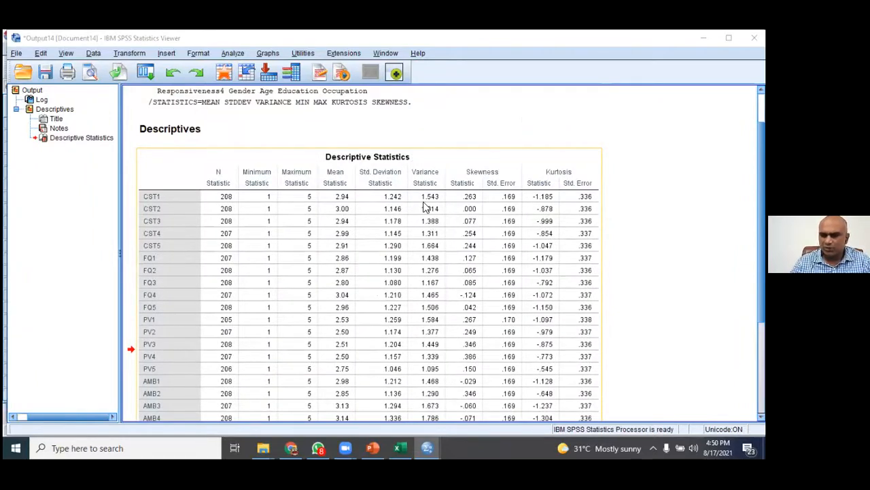
click(378, 197)
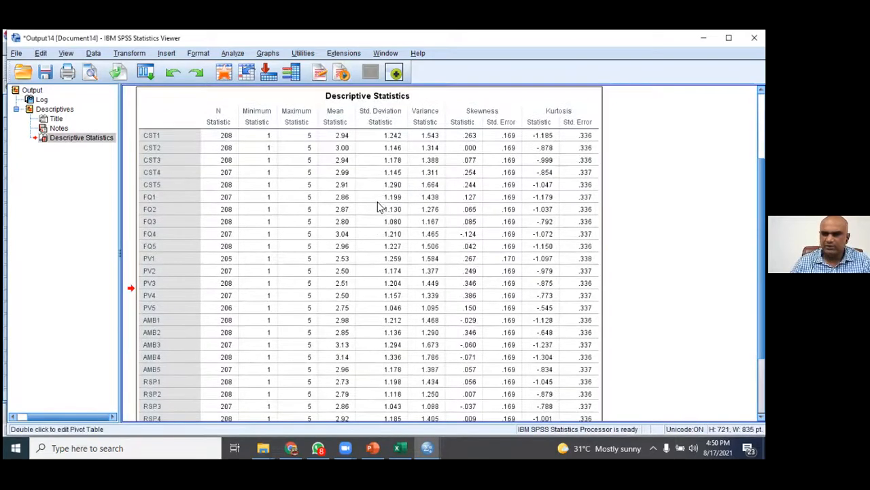
double_click(384, 139)
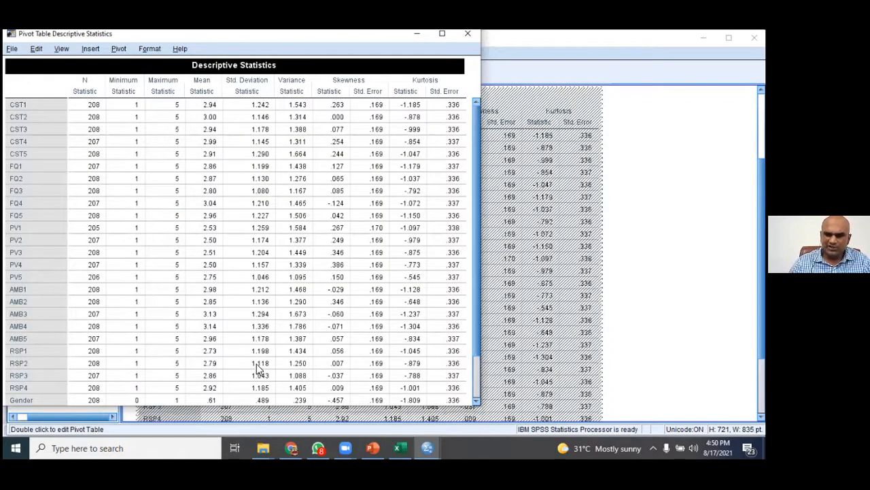
drag(259, 105, 263, 388)
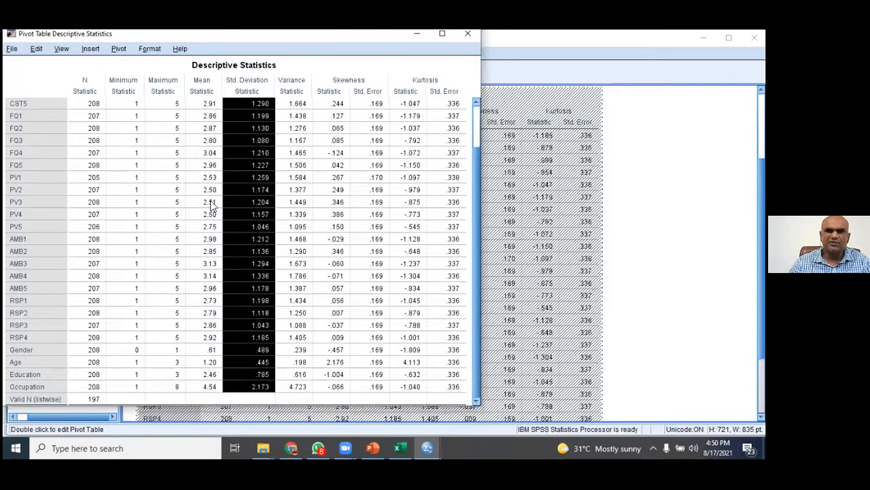
scroll(376, 215, up, 4)
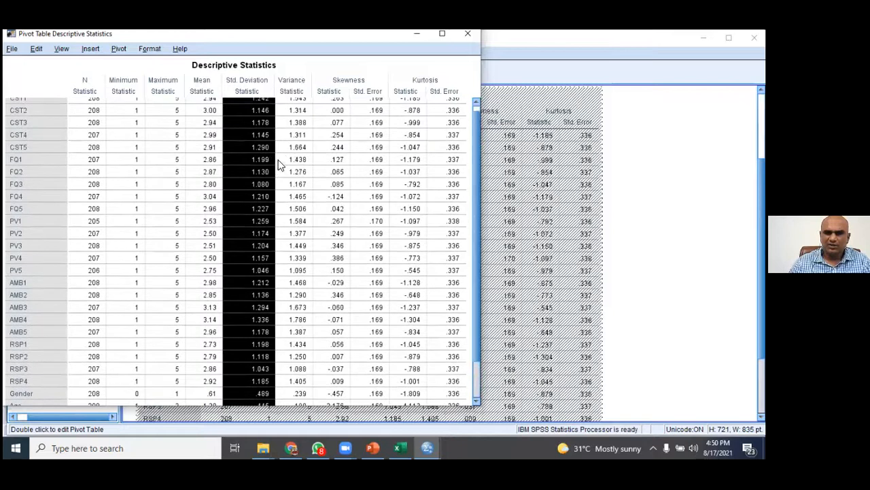
click(123, 53)
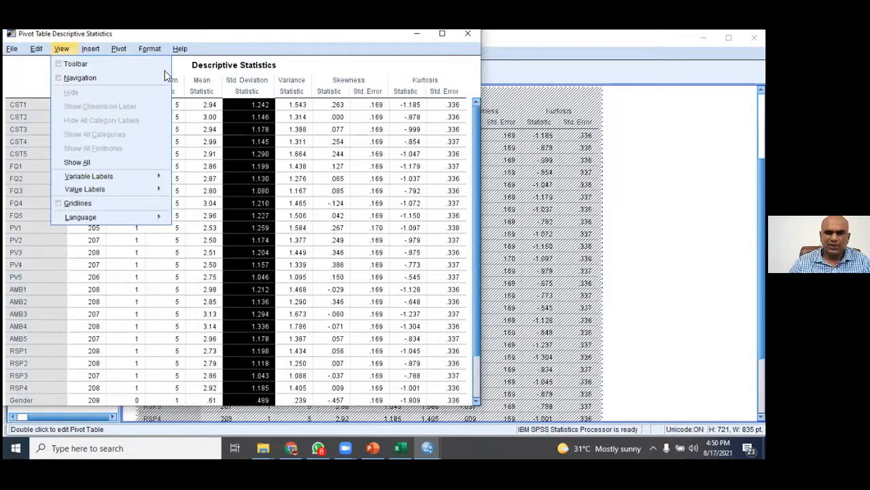
click(468, 34)
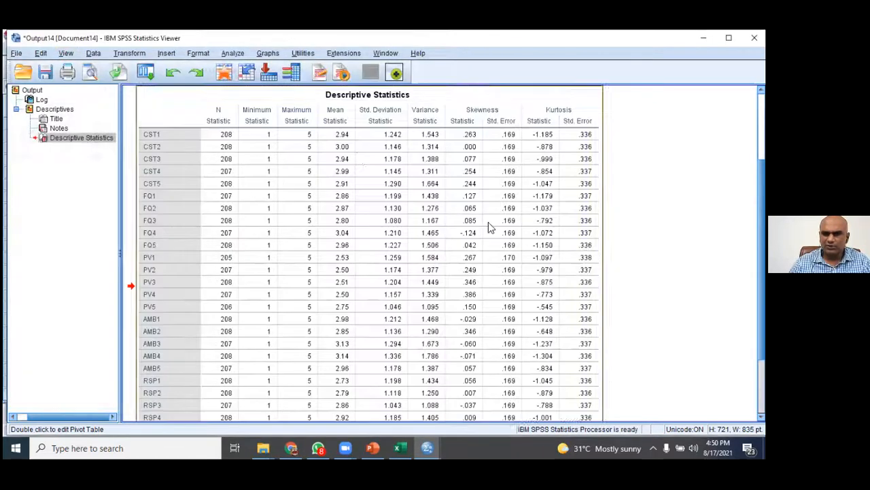
click(396, 139)
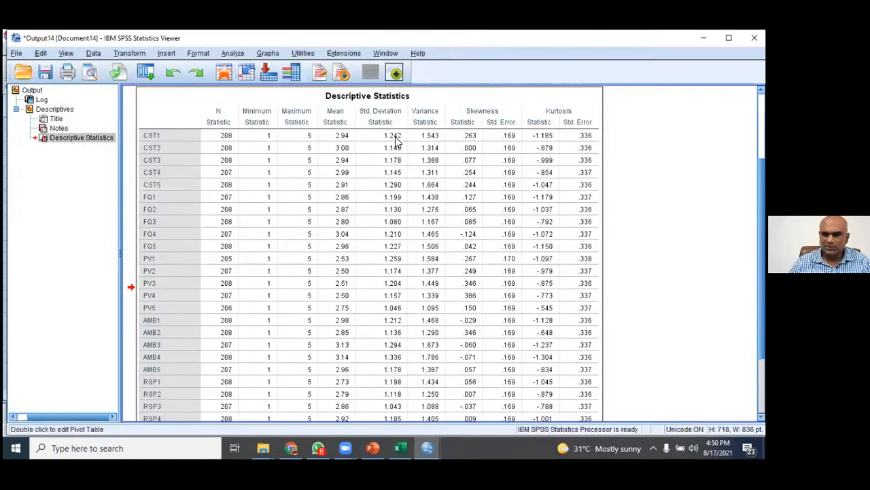
- Reopen the Descriptive Statistics pivot table for editing and select its Std. Deviation column from CST1 through Occupation
double_click(334, 146)
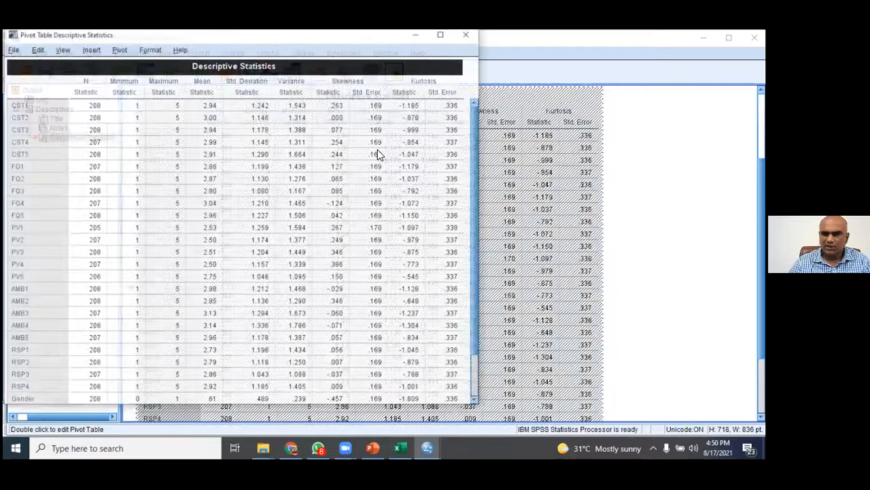
click(468, 34)
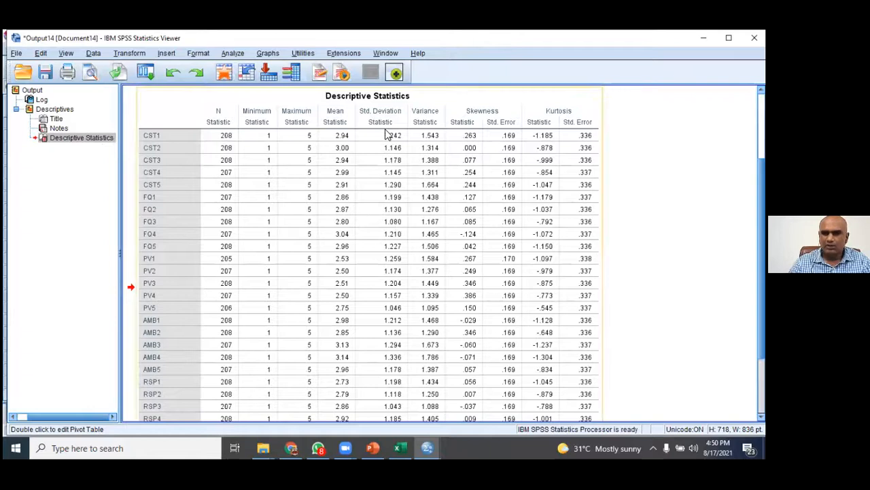
double_click(406, 196)
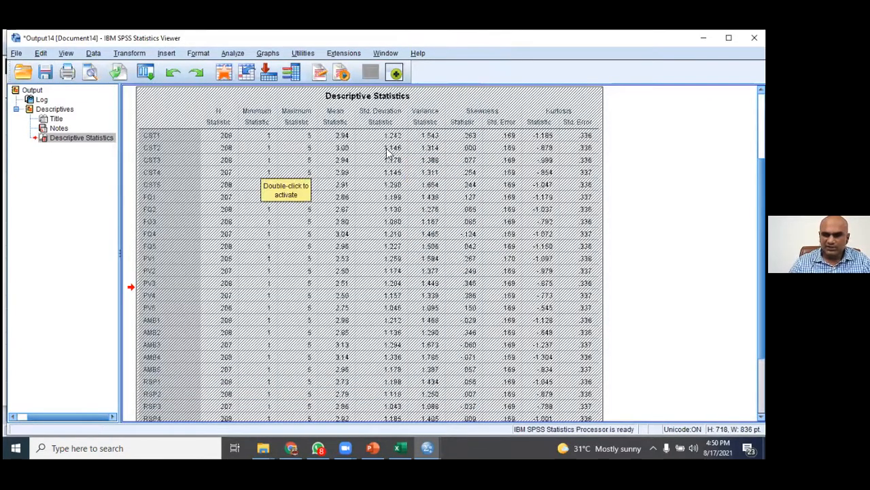
click(397, 250)
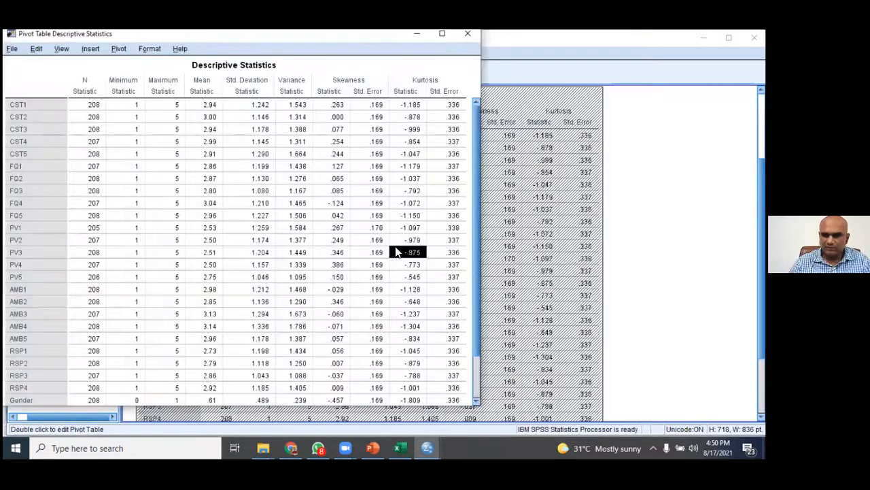
drag(262, 117, 264, 347)
click(246, 107)
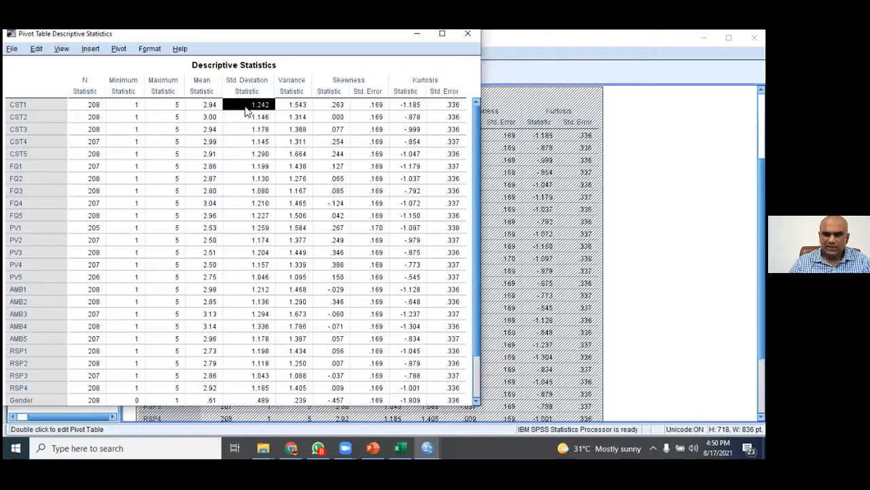
click(269, 140)
drag(250, 110, 258, 391)
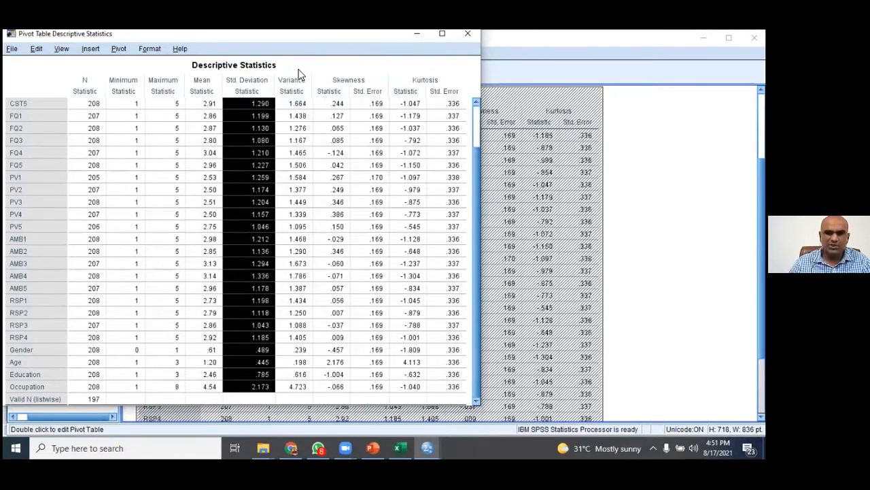
- Look through the formatting, pivoting and editing commands available for the selected standard deviations, and close the pivot table editor
click(150, 49)
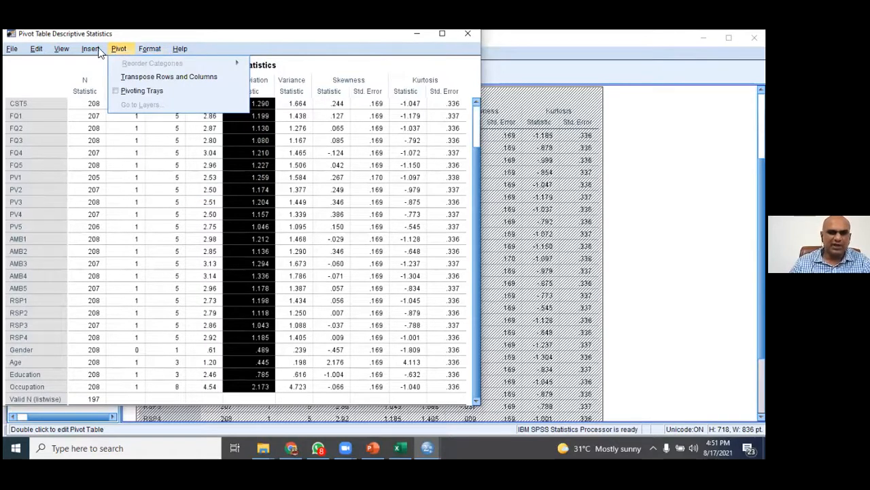
mouse_move(96, 53)
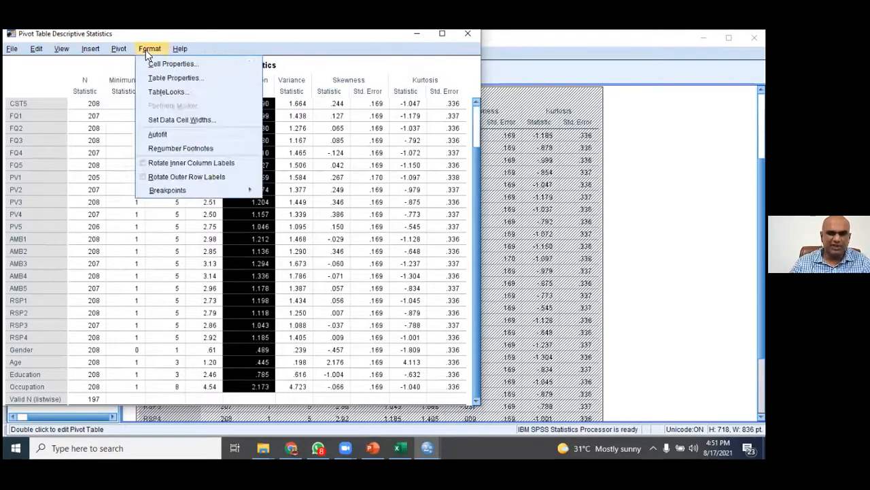
mouse_move(61, 51)
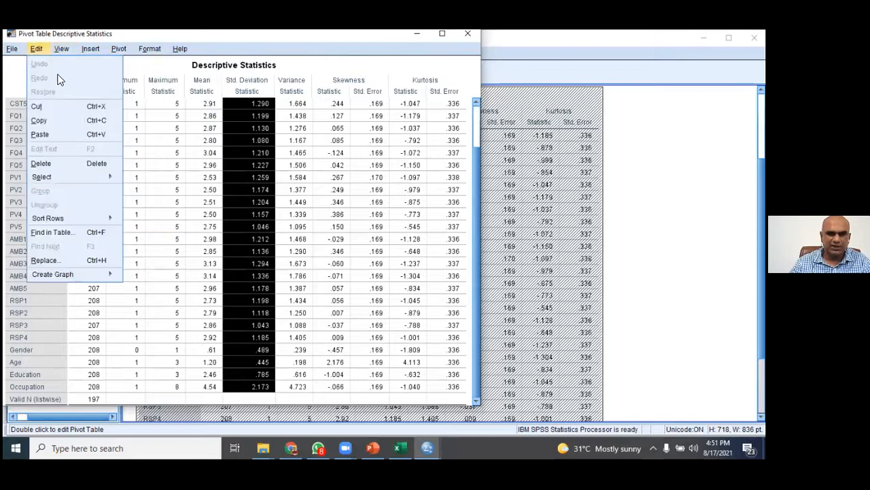
mouse_move(6, 52)
click(468, 33)
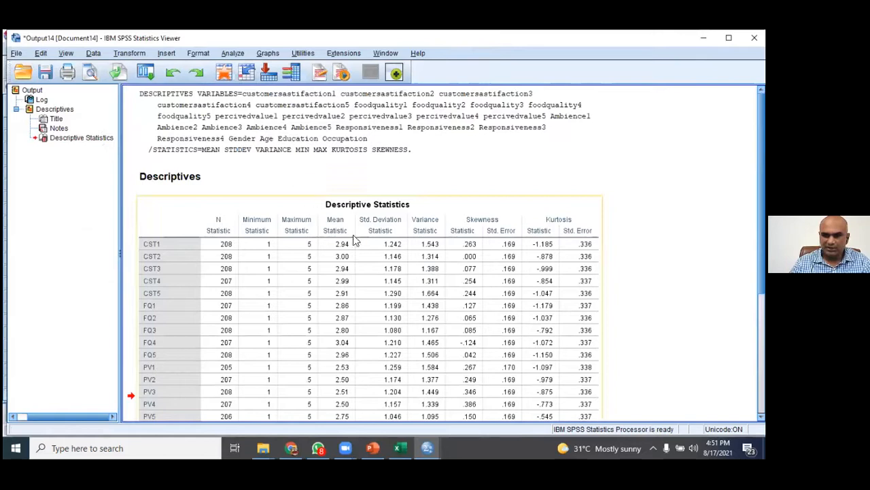
- Look over the Descriptive Statistics table in the output together with its analysis syntax
click(274, 255)
scroll(414, 221, down, 5)
scroll(414, 214, up, 5)
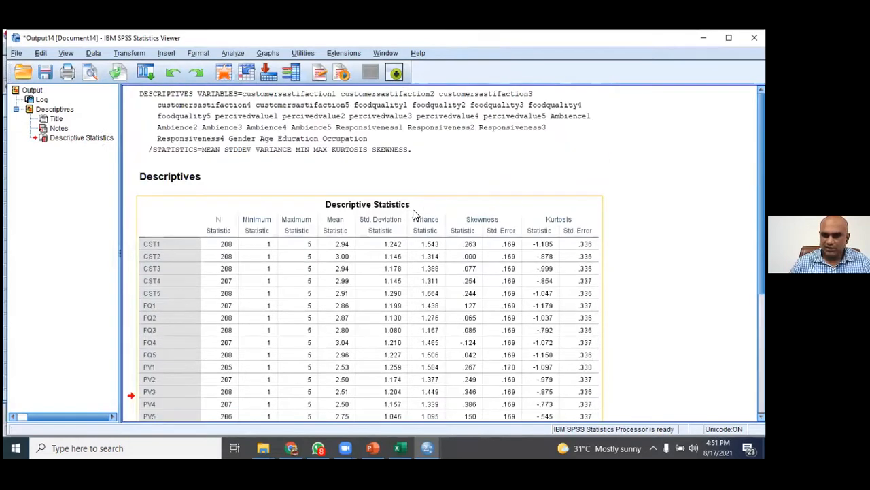
scroll(415, 215, down, 5)
scroll(413, 215, up, 3)
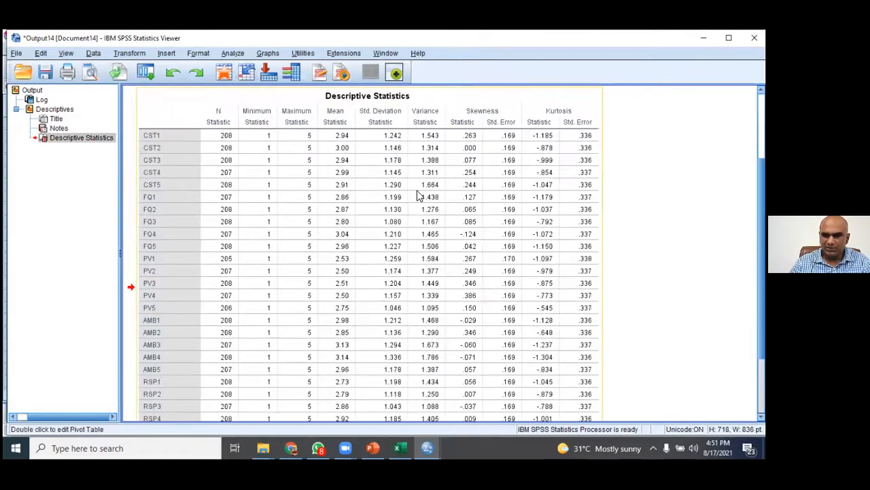
- Open the Descriptive Statistics table for editing, check its formatting commands, and return to the Descriptives output
double_click(411, 153)
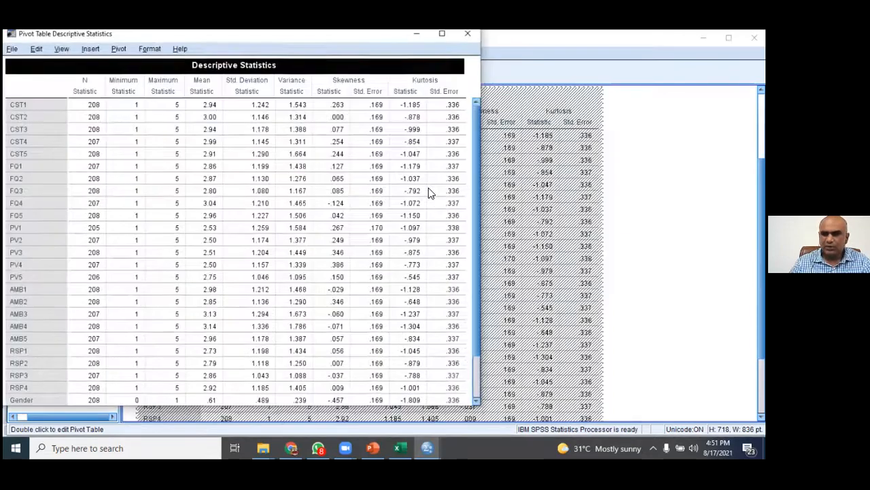
click(150, 49)
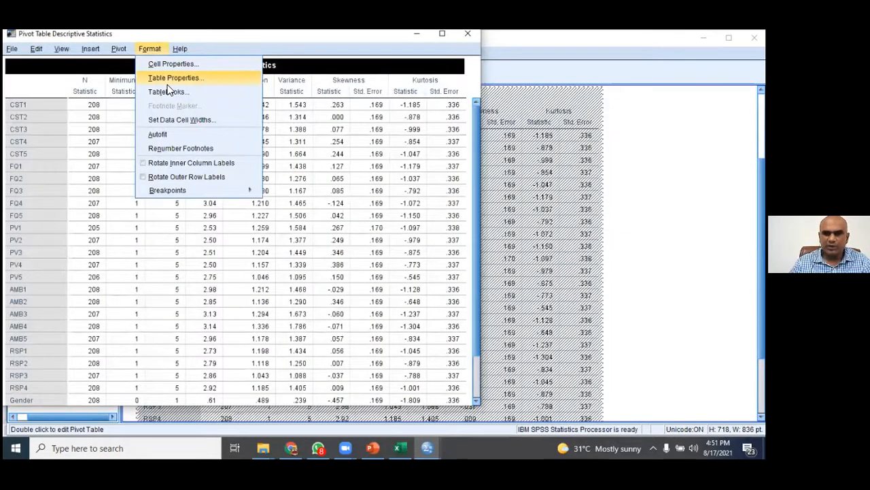
click(655, 204)
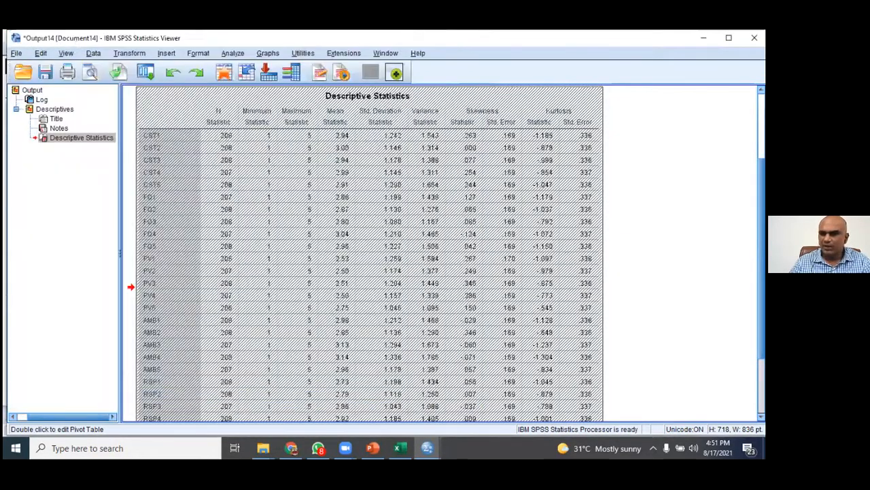
click(655, 204)
scroll(654, 204, up, 3)
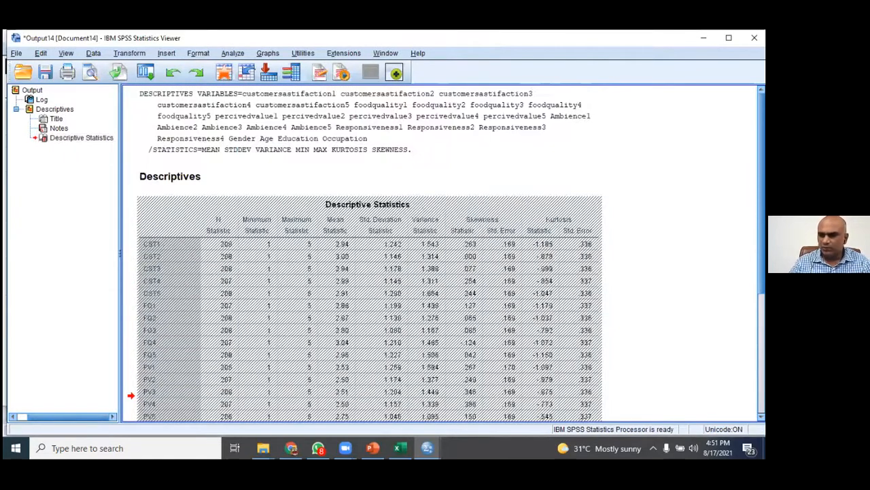
scroll(654, 253, down, 4)
scroll(654, 253, up, 4)
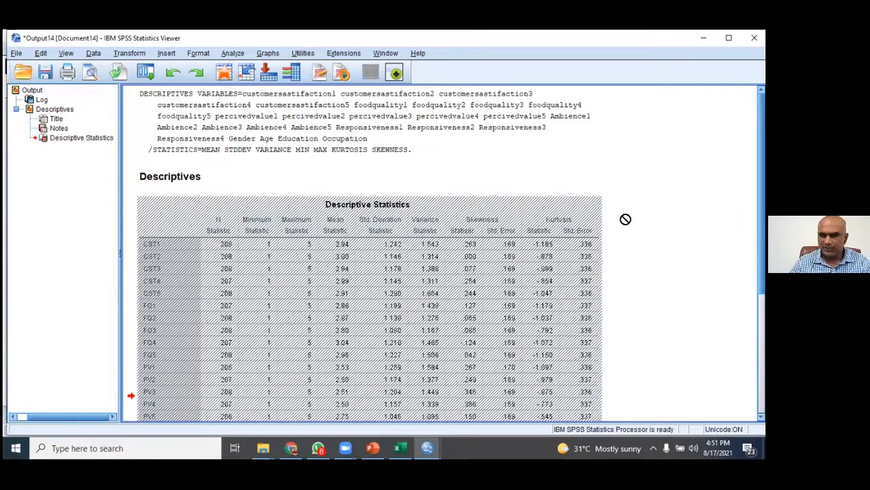
click(424, 127)
click(530, 180)
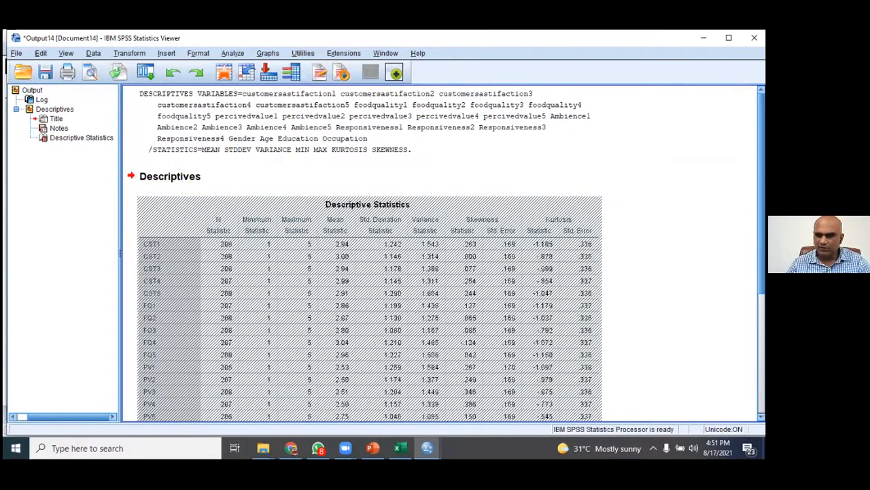
- Switch to the PowerPoint workshop slides, present from the Descriptive Analysis slide and advance to the Correlation + VIF slide
click(372, 448)
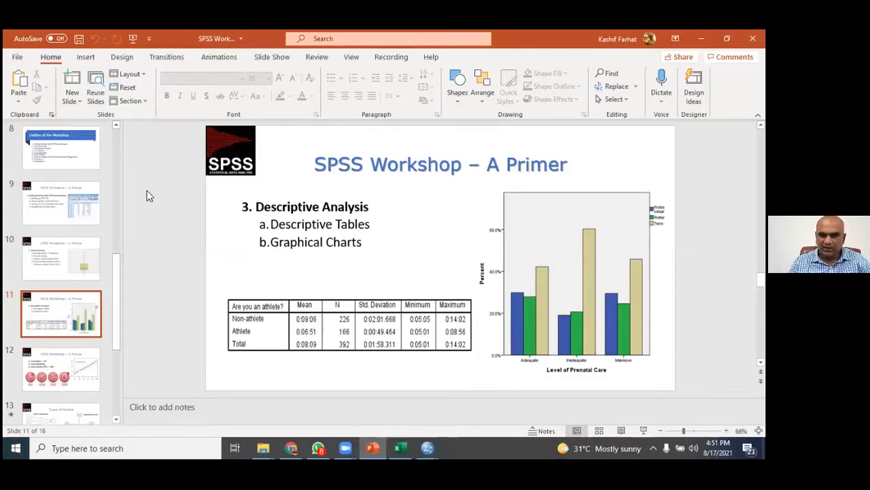
click(644, 432)
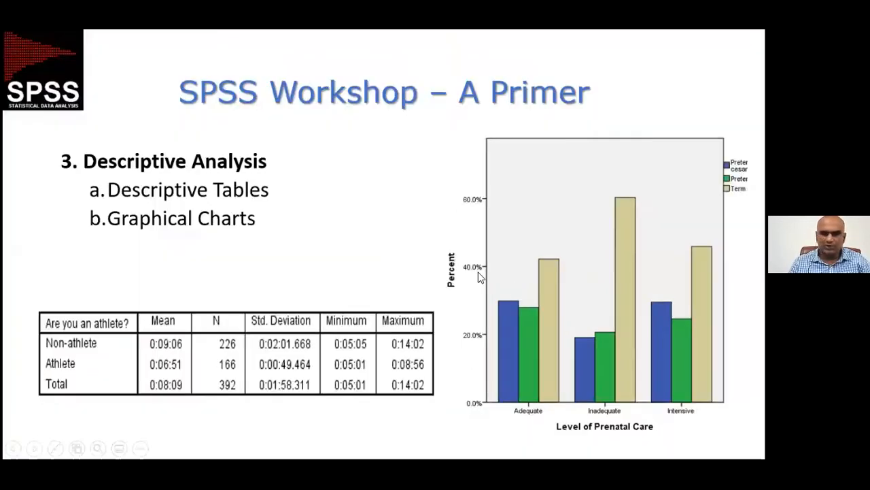
click(414, 266)
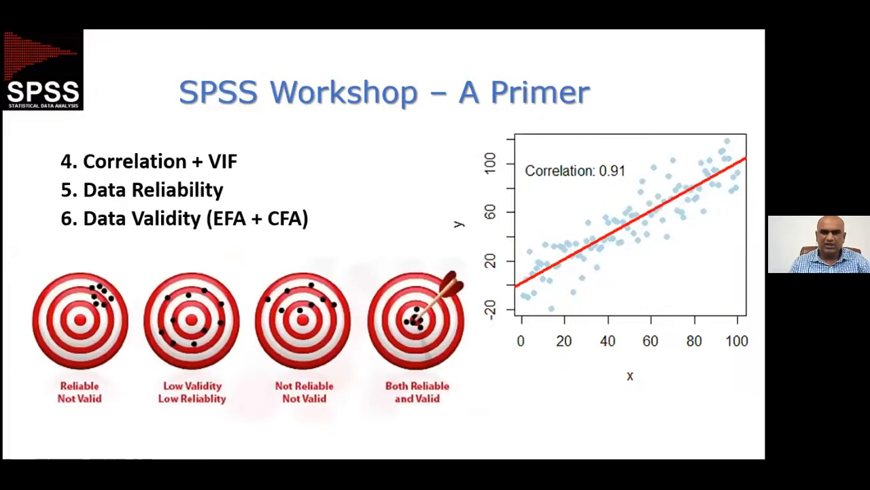
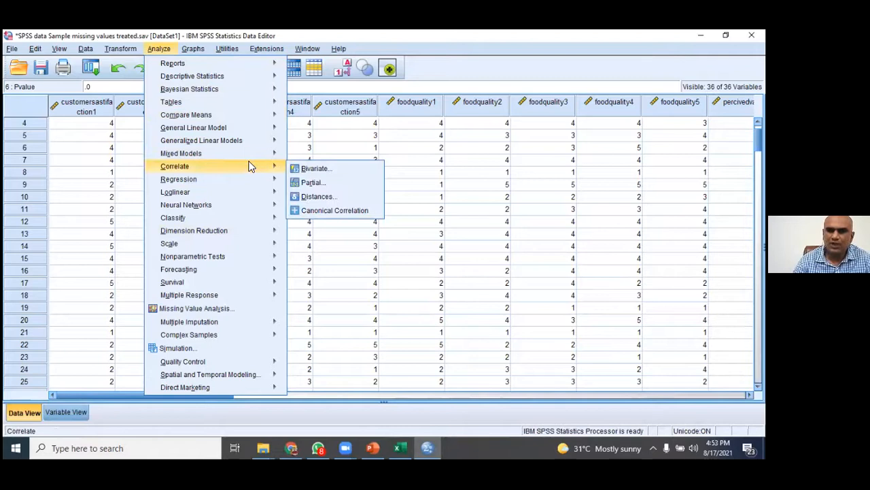
- Set up a bivariate correlation in SPSS with CS_M, FQ_M, PV_M, AMB_M and RSP_M as the variables
click(296, 168)
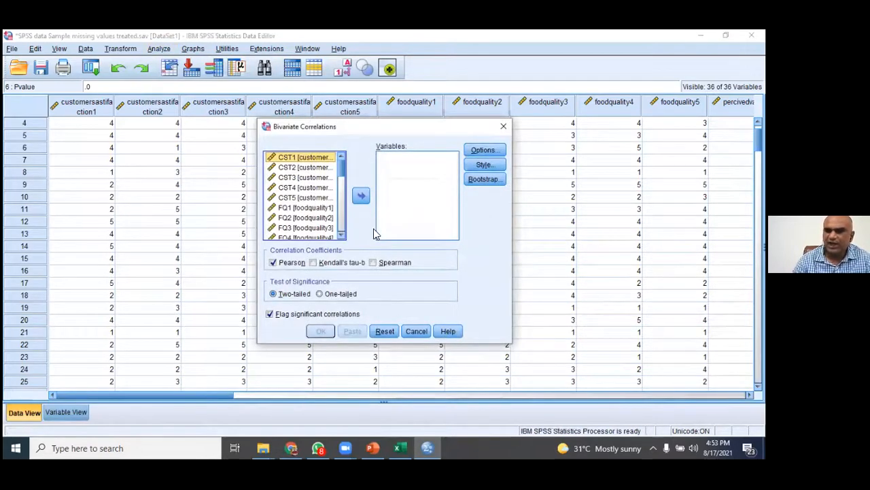
drag(342, 168, 343, 224)
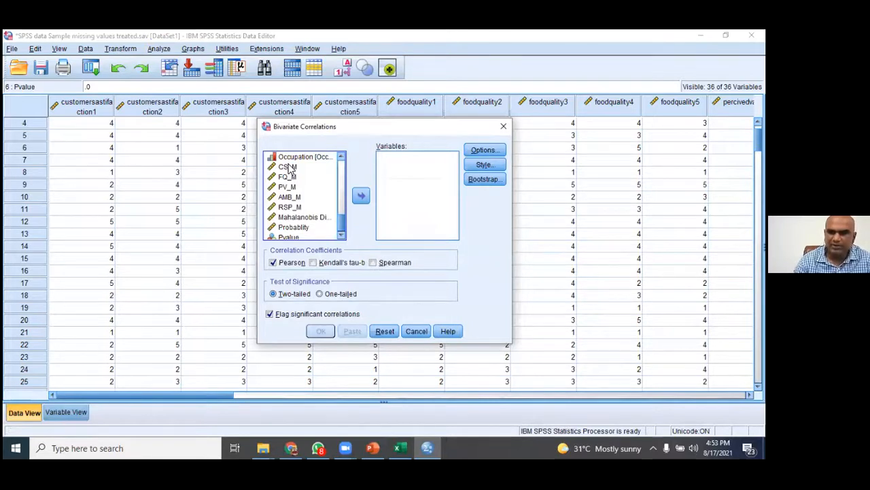
click(288, 166)
shift+click(297, 208)
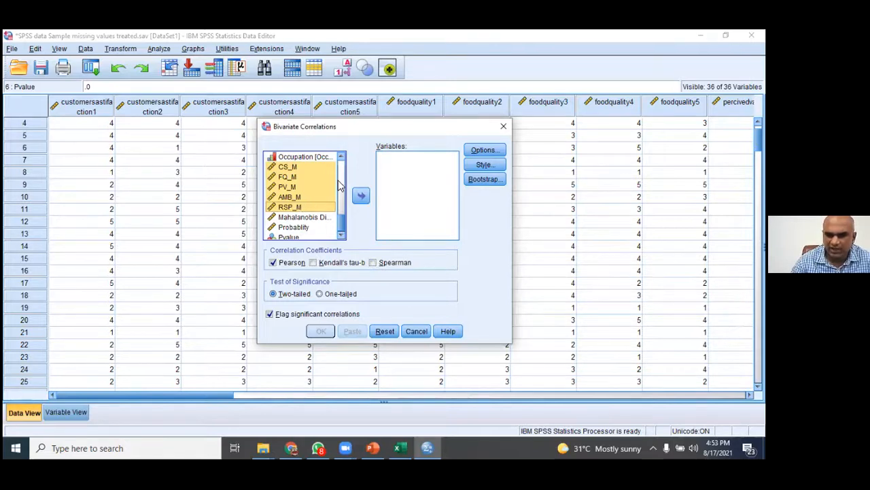
scroll(337, 187, up, 3)
scroll(326, 189, down, 3)
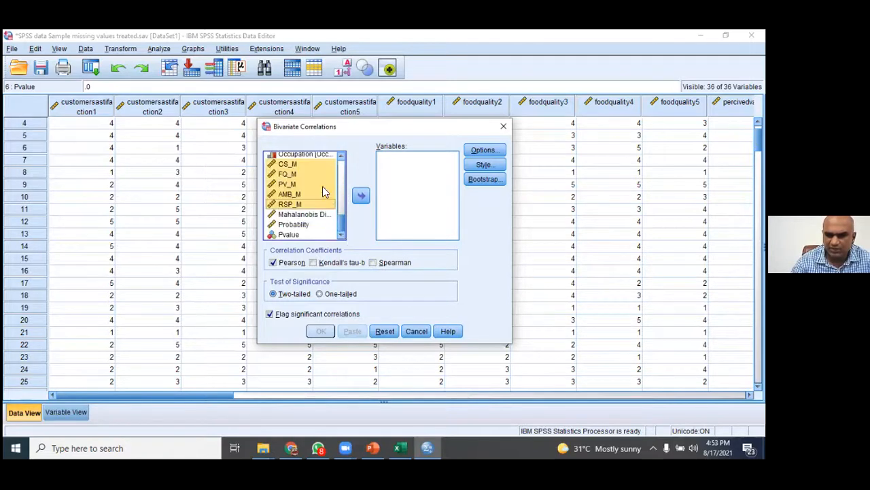
drag(313, 178, 408, 181)
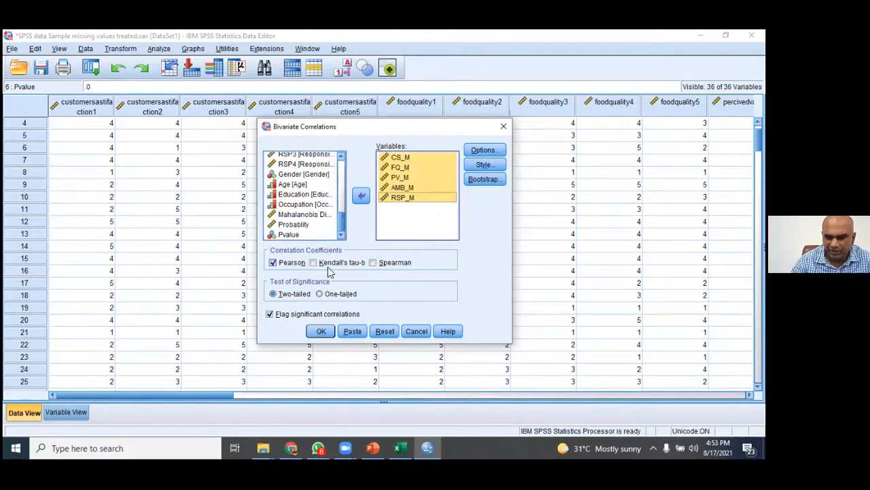
- Try the Spearman coefficient and the one-tailed test, and return to Pearson only with a two-tailed test
click(389, 265)
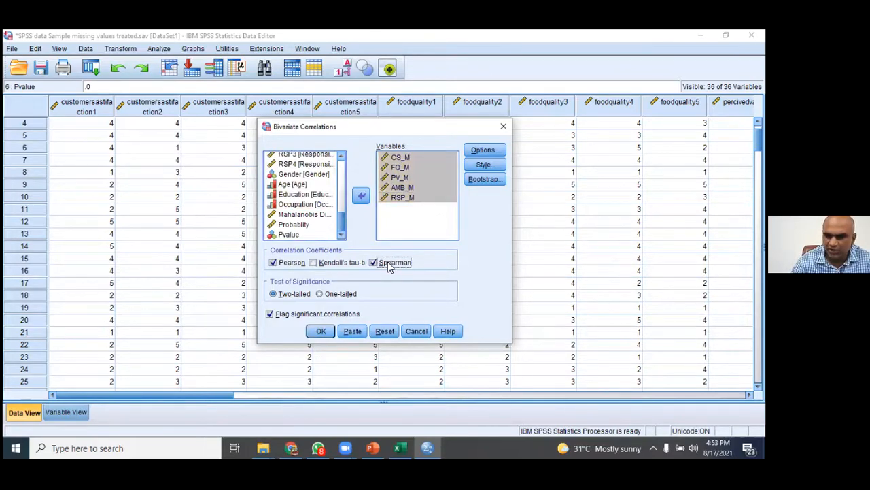
click(389, 265)
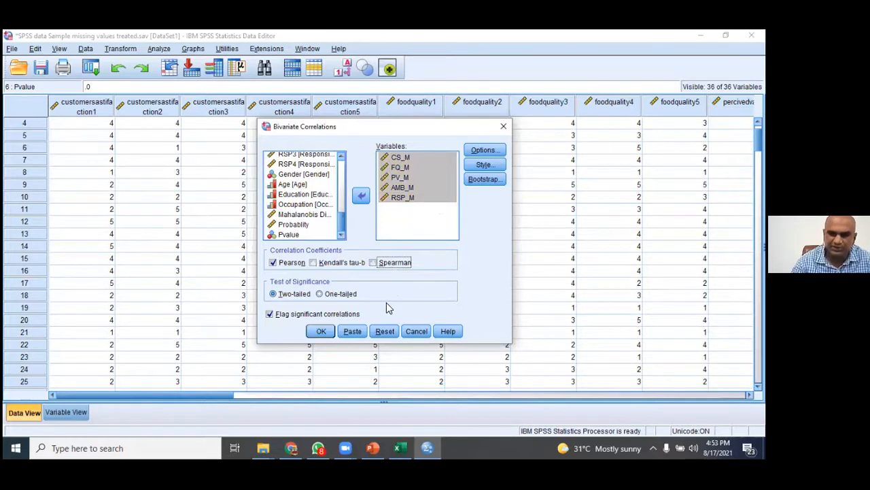
click(332, 300)
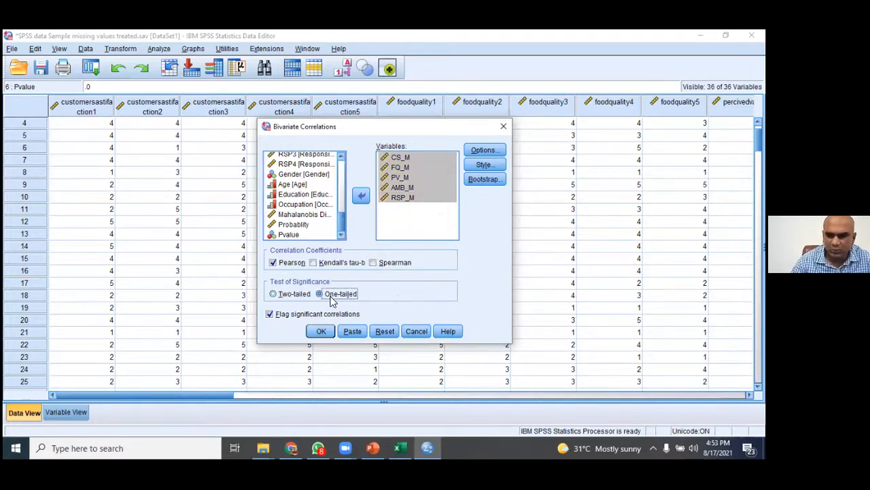
click(281, 298)
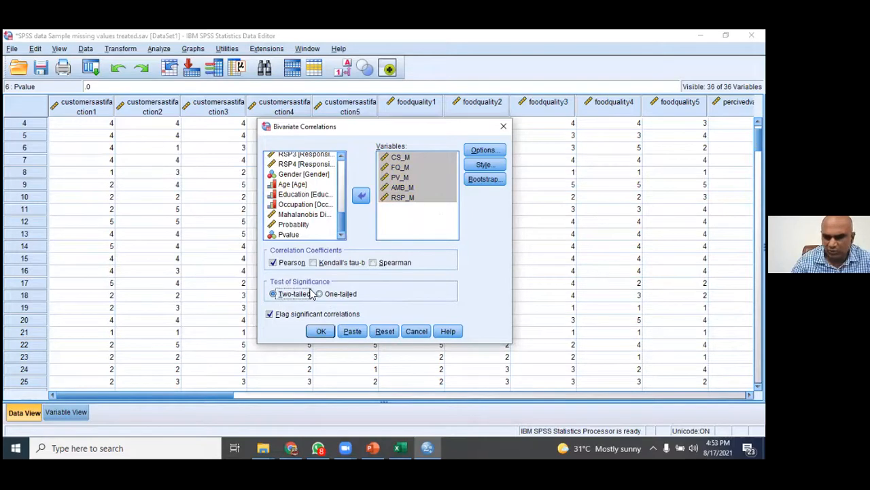
click(333, 295)
click(286, 295)
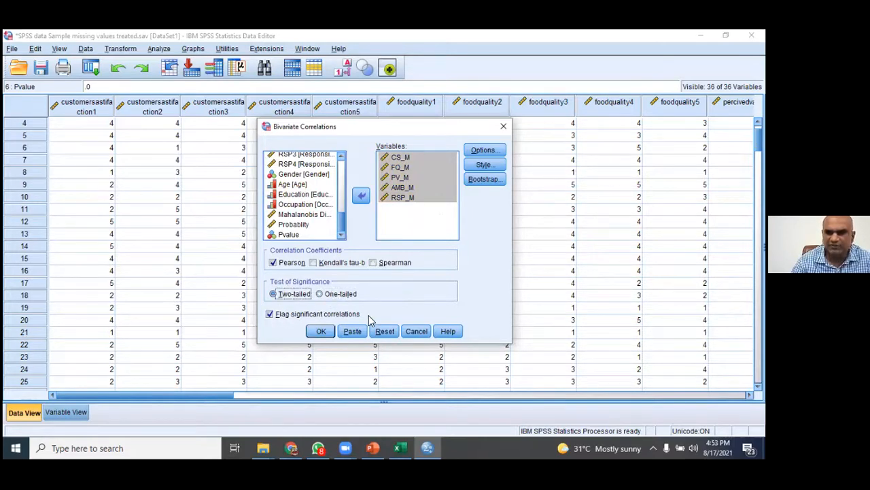
- Check the statistics and missing-value options, cancel out of them, and run the two-tailed Pearson correlation
click(490, 151)
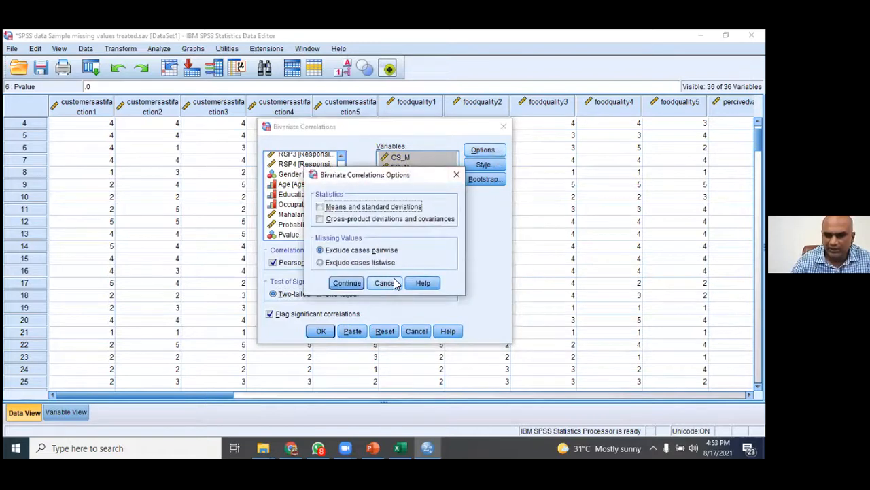
click(393, 283)
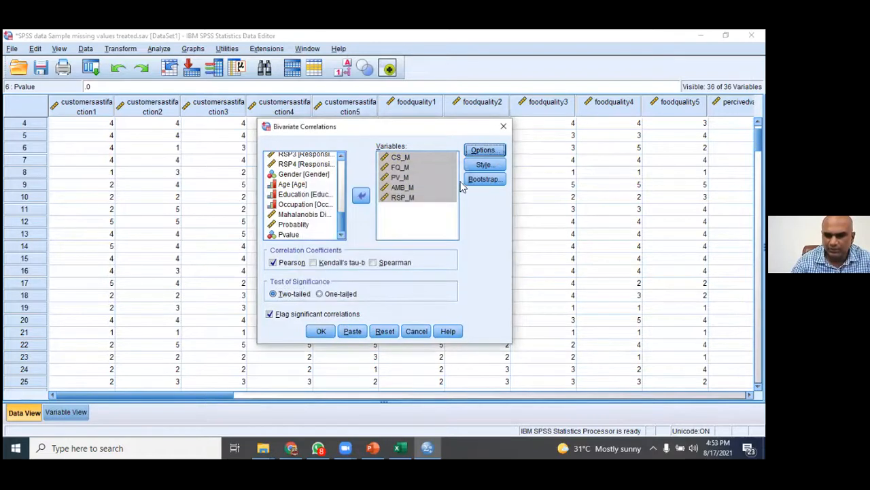
click(323, 332)
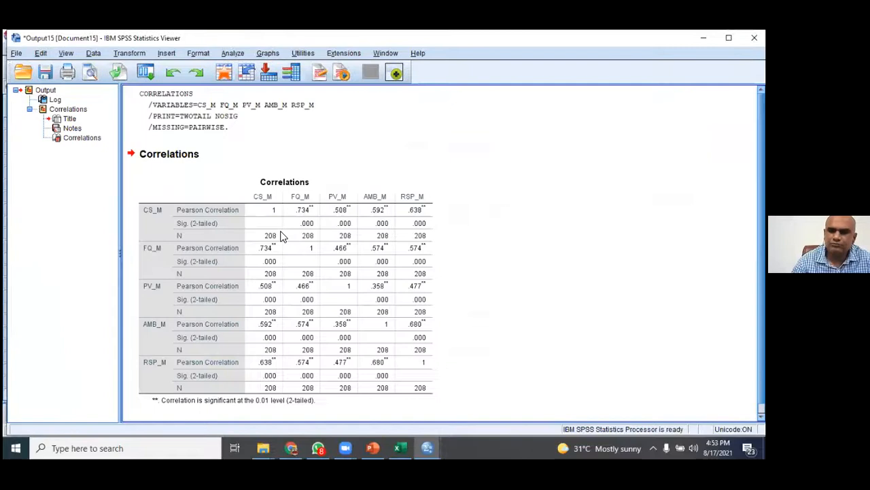
- Activate the Correlations table, select the PV_M column's cells for examination, and leave the table's editing mode
click(342, 202)
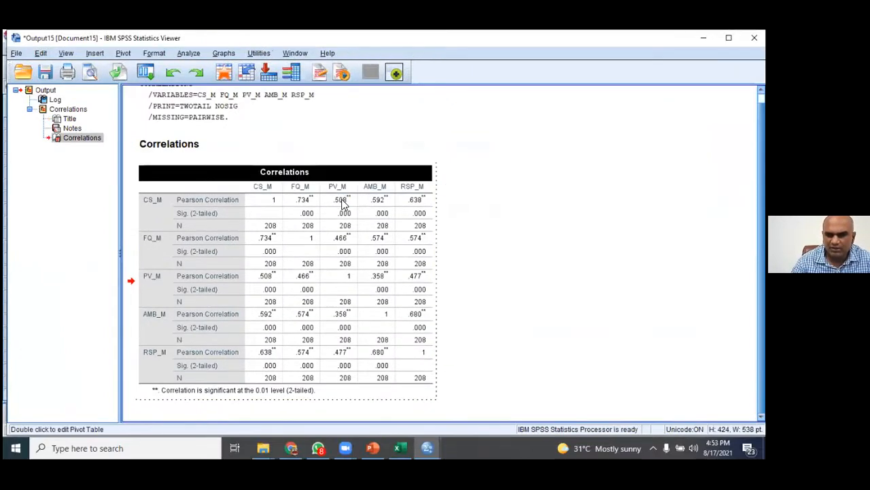
double_click(342, 202)
drag(342, 201, 351, 378)
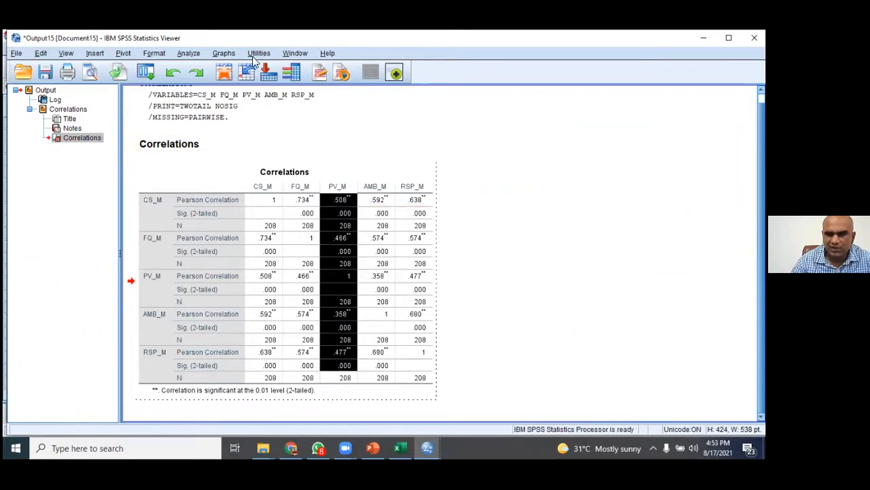
right_click(337, 200)
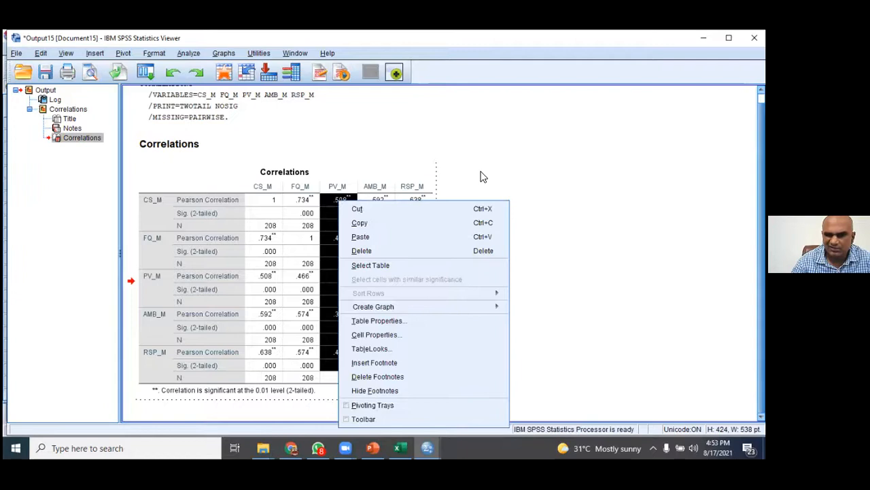
click(439, 237)
click(343, 205)
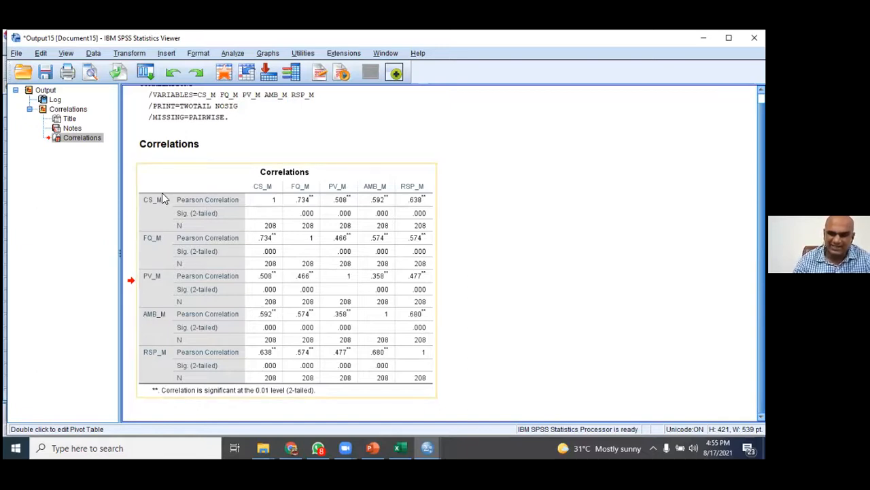
click(398, 215)
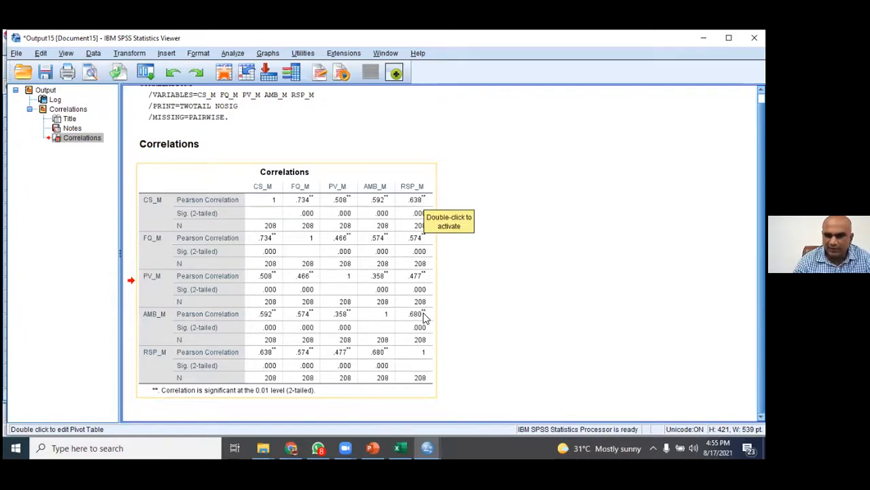
- Examine the coefficient between AMB_M and RSP_M by selecting its cell in the activated Correlations table
click(421, 318)
double_click(421, 318)
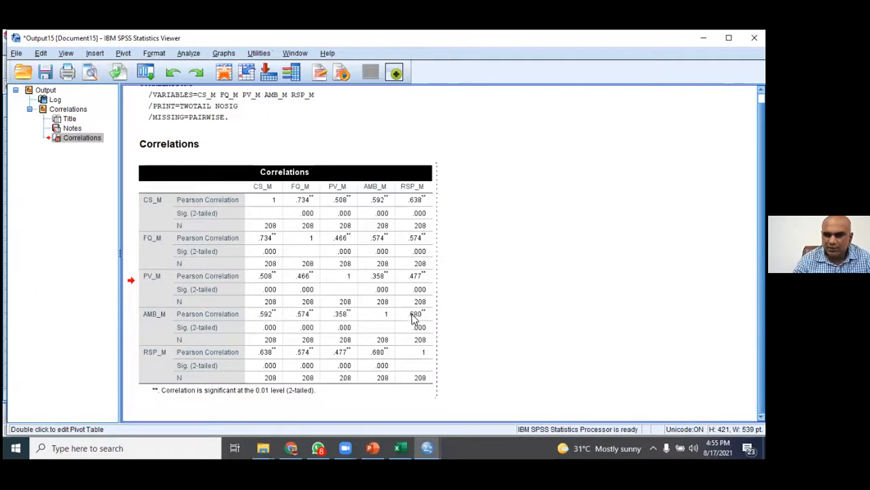
click(416, 316)
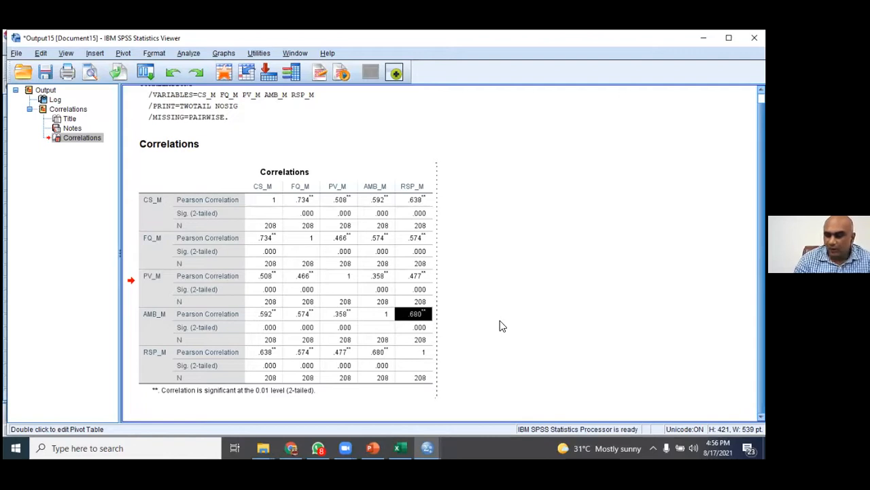
click(484, 215)
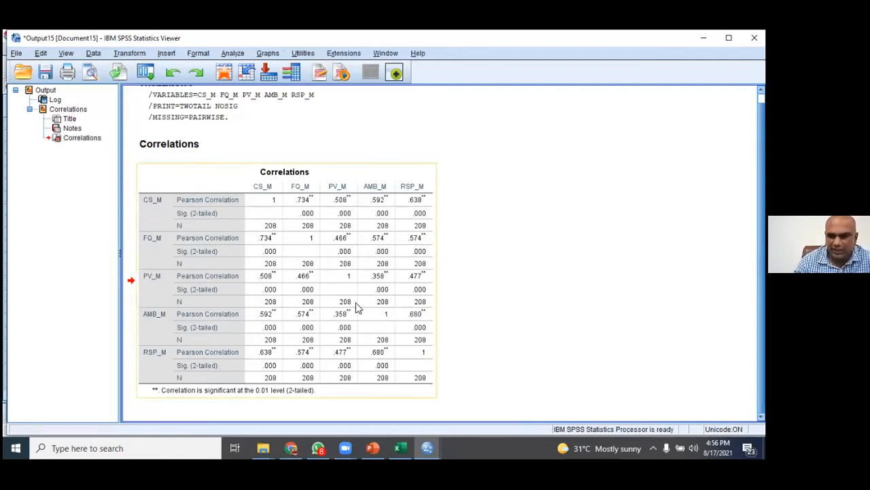
click(469, 327)
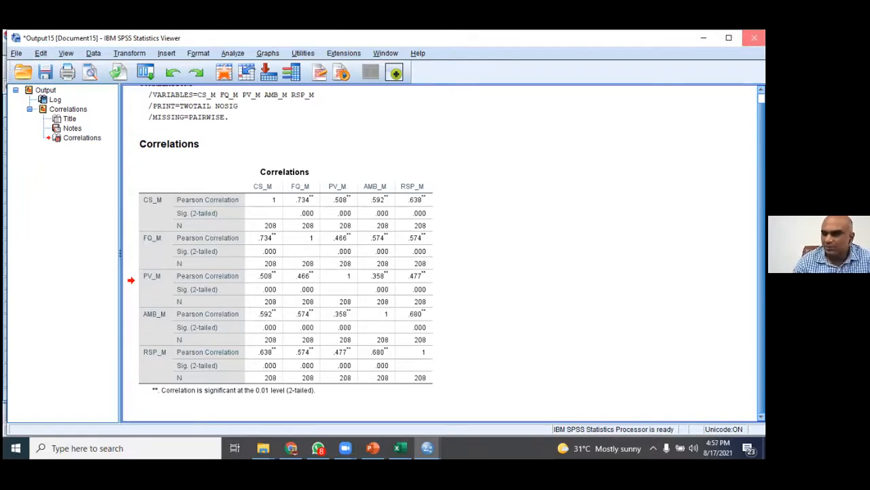
- Close the correlation output without saving it and open the Linear Regression setup for the survey data
click(754, 38)
click(386, 256)
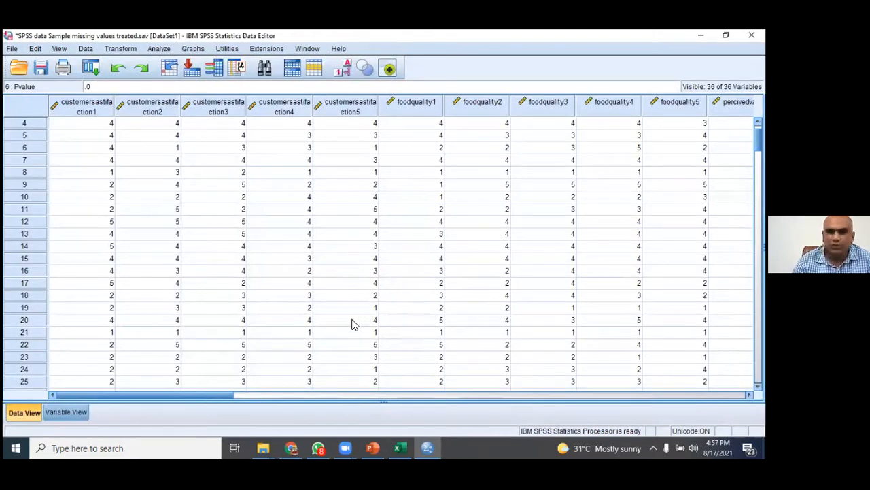
click(162, 51)
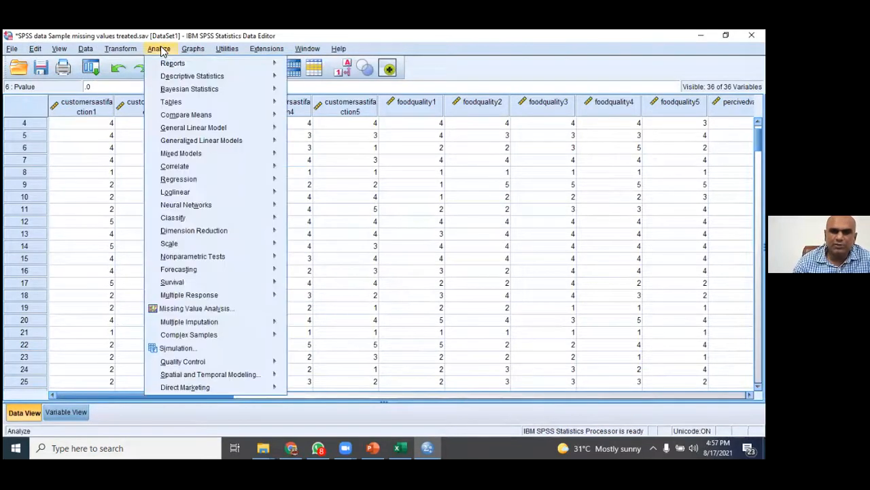
key(Down)
key(Down)
key(Down)
key(Down)
key(Down)
key(Down)
key(Down)
key(Down)
key(Down)
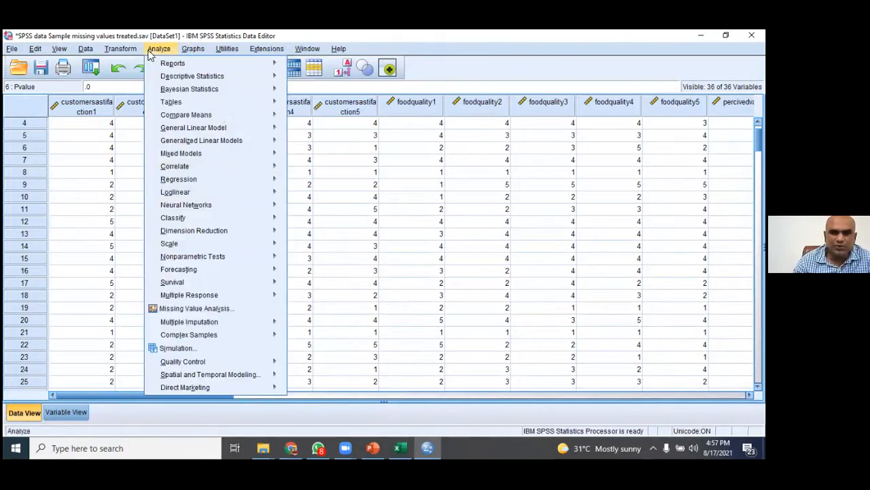
mouse_move(217, 176)
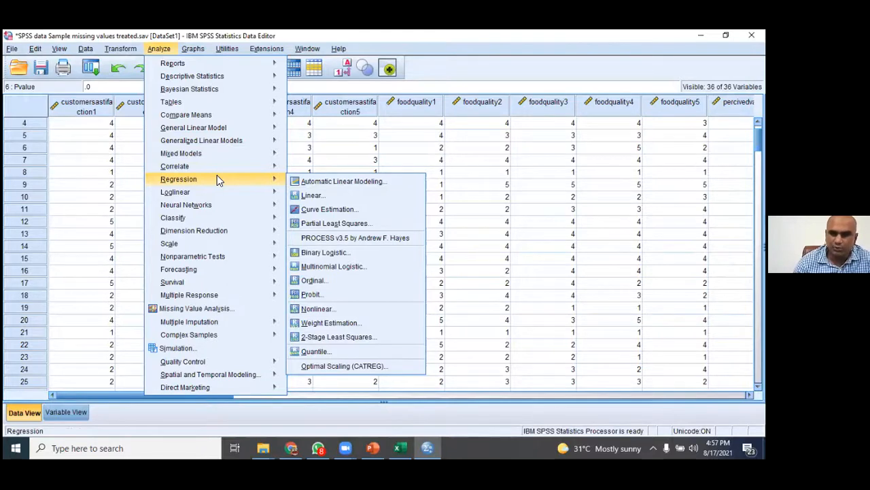
click(306, 196)
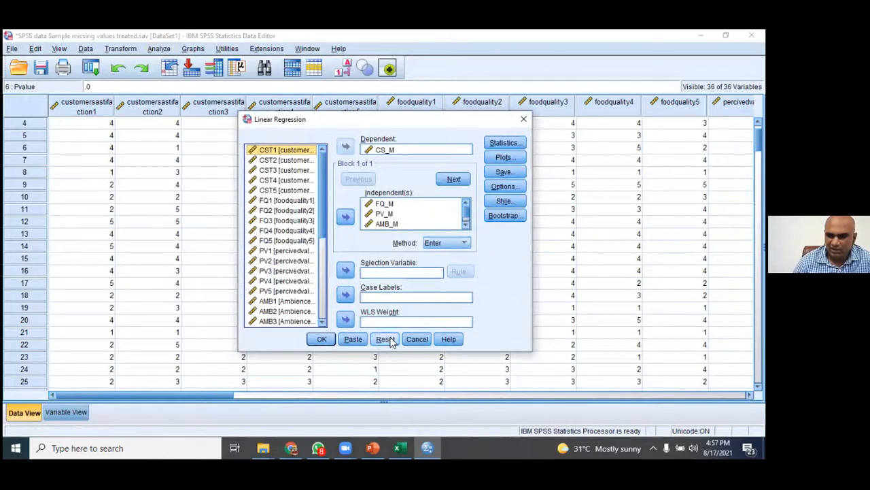
- Reset the linear regression setup and assign CS_M as dependent and FQ_M, PV_M, AMB_M and RSP_M as independent variables
scroll(441, 219, down, 1)
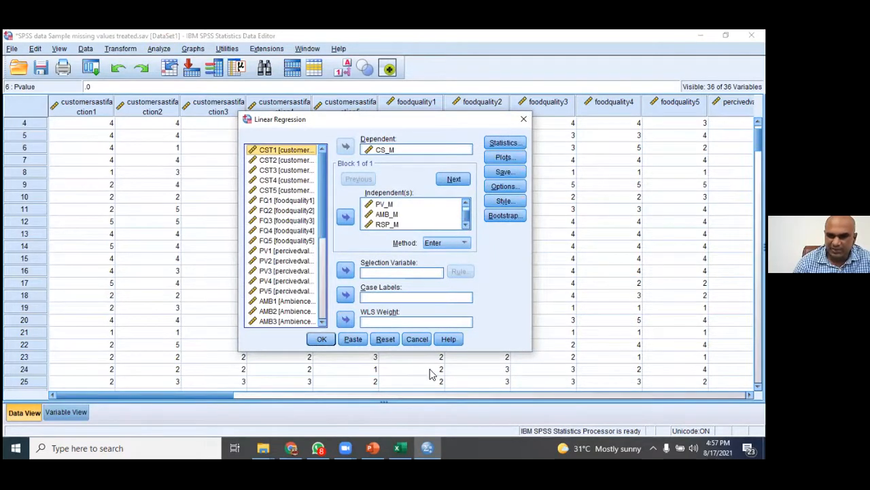
click(385, 339)
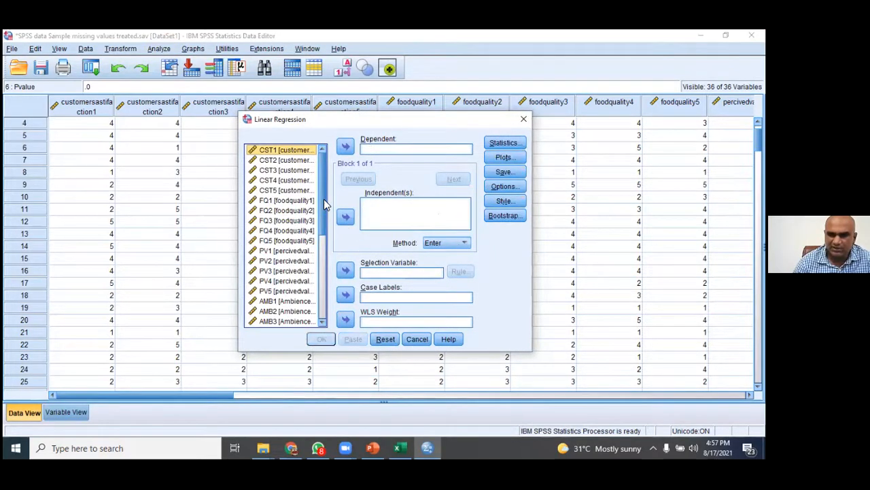
scroll(306, 279, down, 6)
click(280, 251)
click(345, 146)
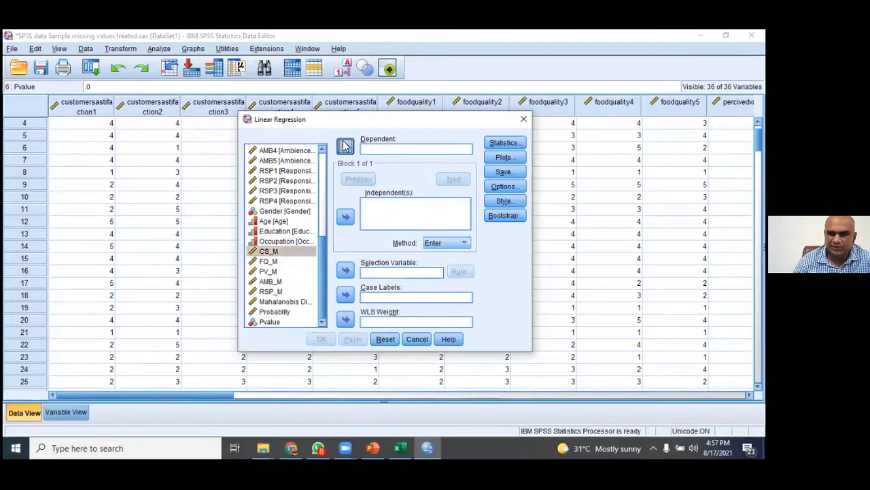
shift+click(278, 283)
click(345, 216)
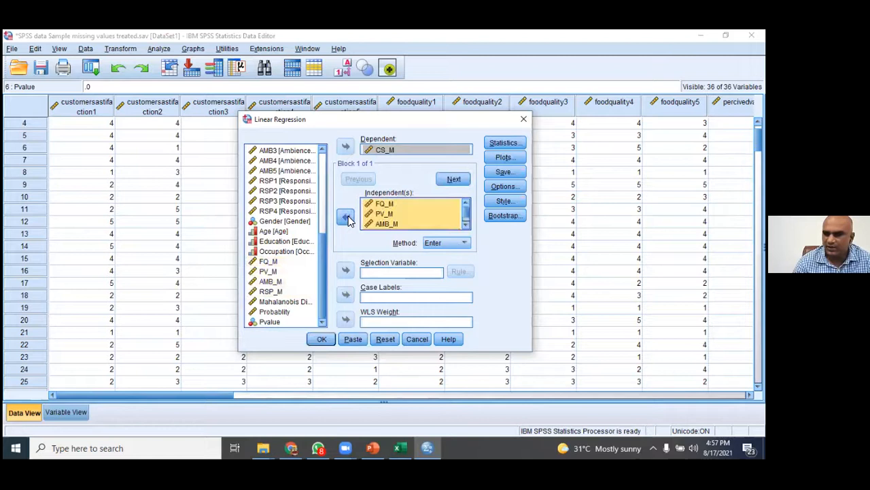
click(503, 143)
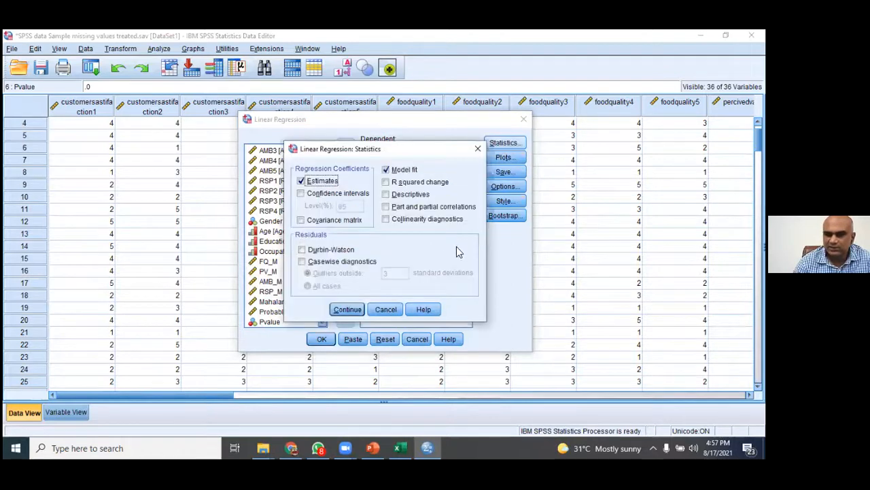
click(327, 181)
click(405, 174)
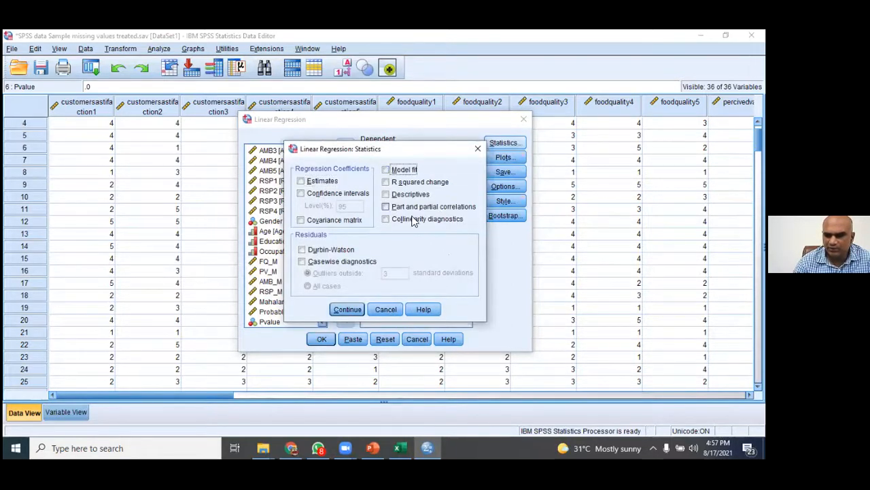
click(395, 223)
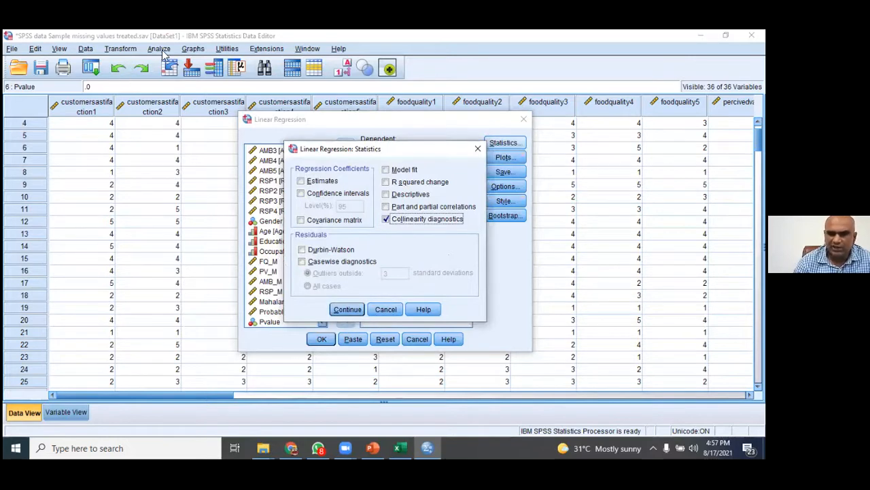
click(381, 312)
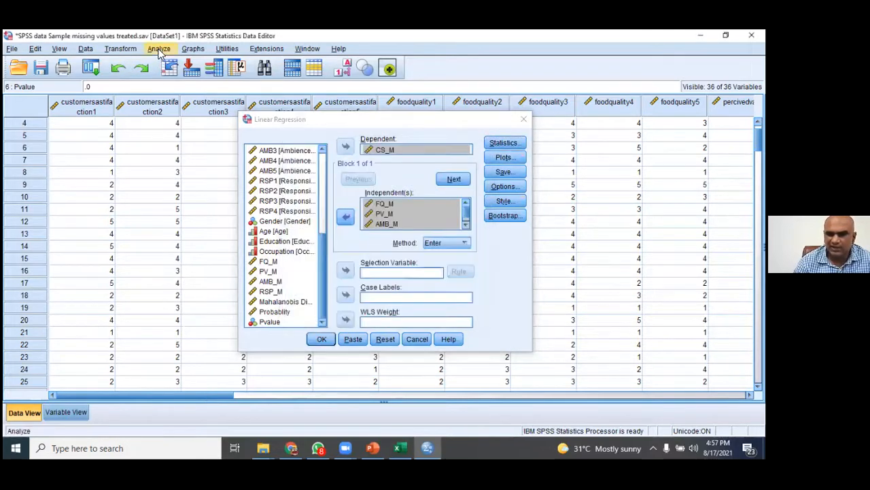
- In the linear regression statistics, turn off Estimates and Model fit and request only Collinearity diagnostics
click(160, 49)
mouse_move(288, 197)
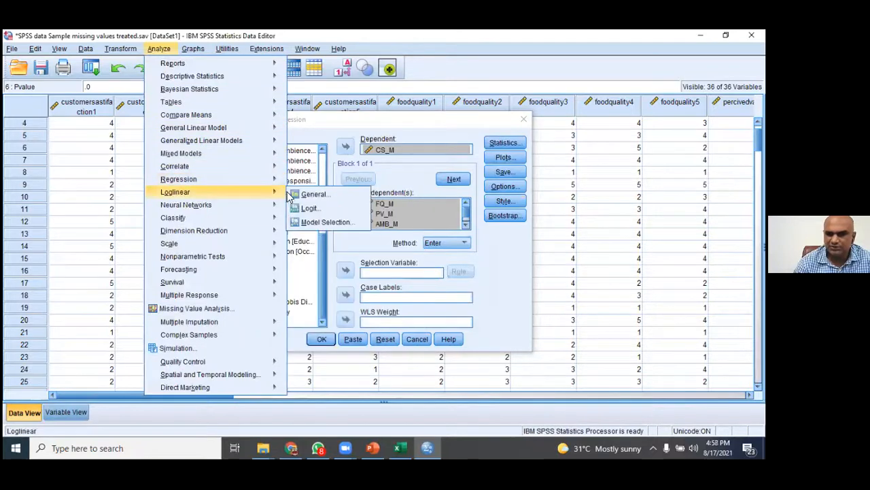
mouse_move(279, 179)
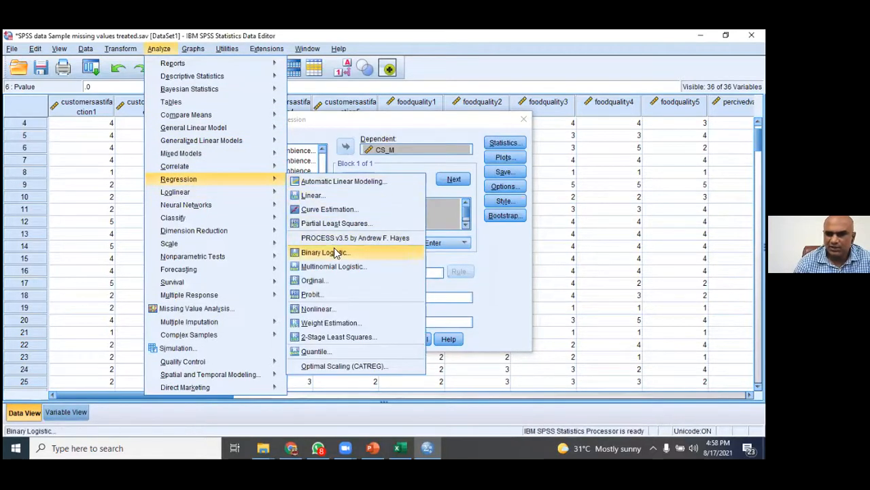
click(359, 196)
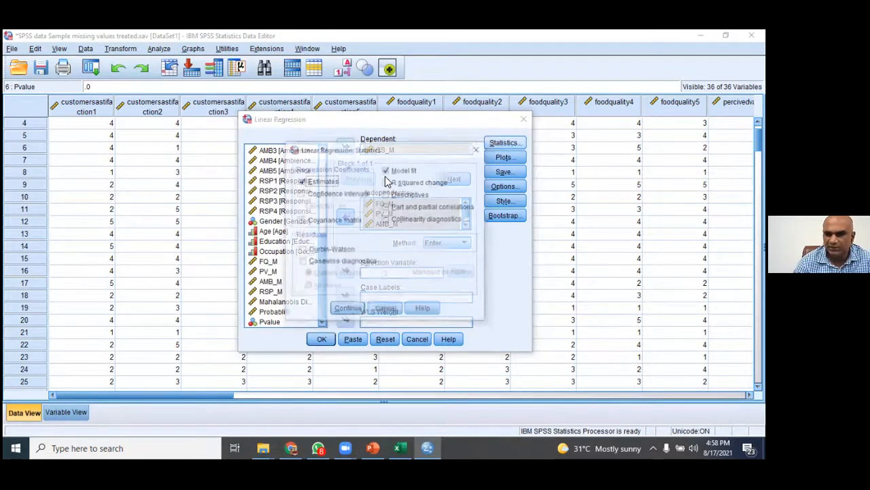
click(394, 171)
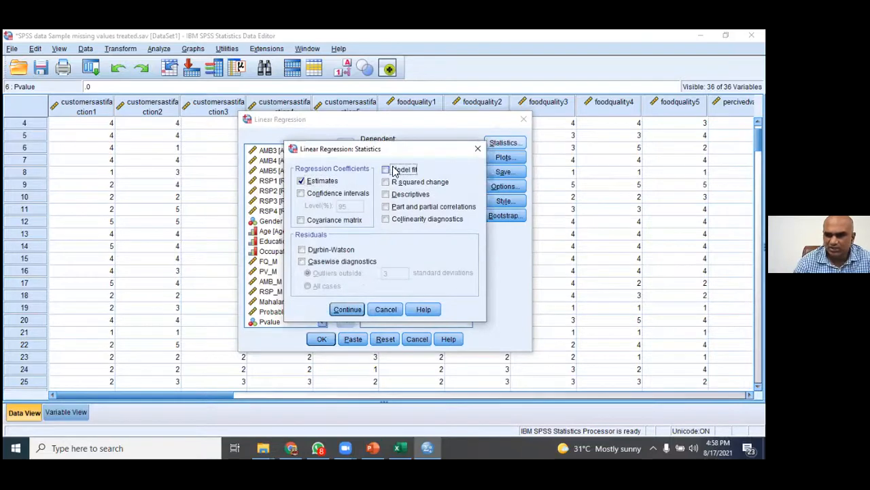
click(301, 180)
click(404, 222)
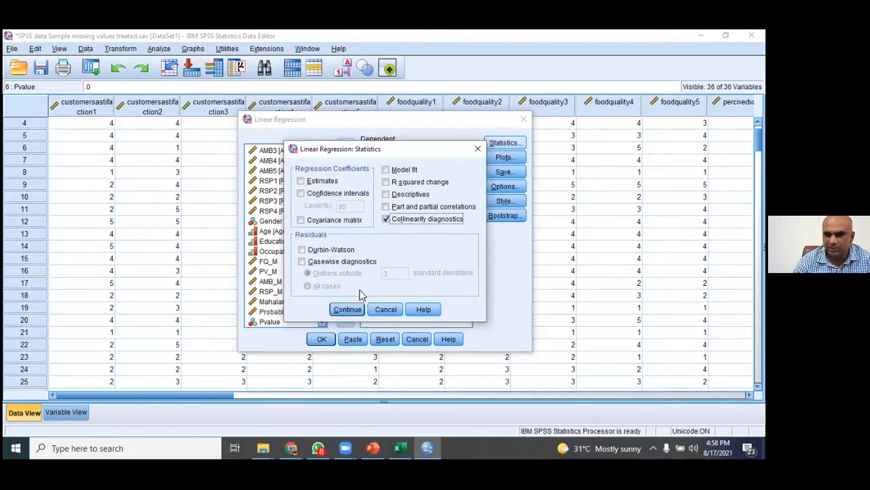
- Leave Durbin-Watson switched off, accept the statistics selection and run the regression
click(336, 250)
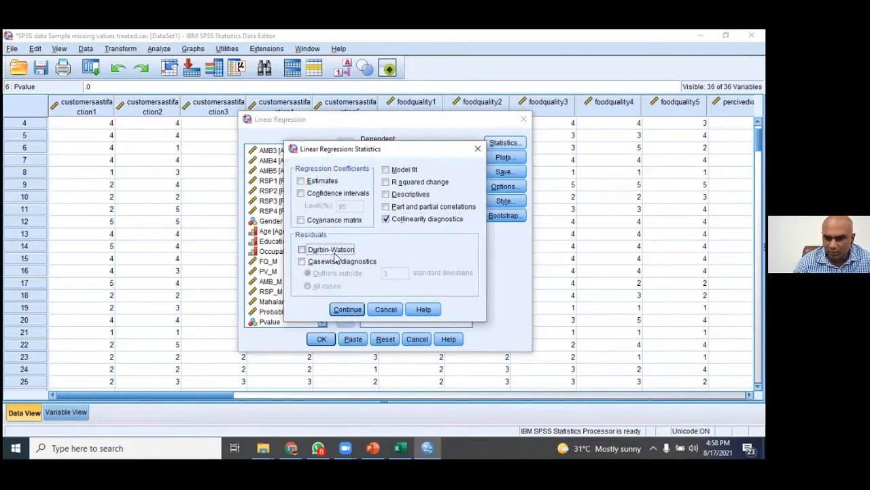
click(335, 256)
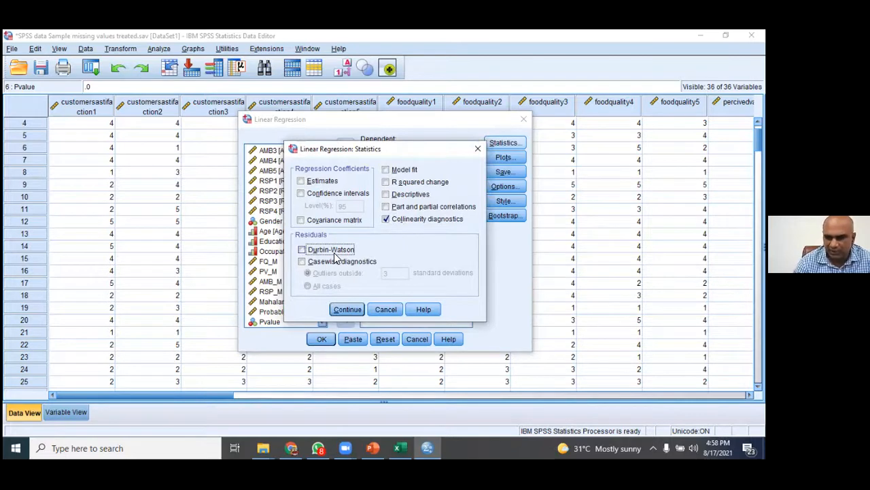
click(348, 311)
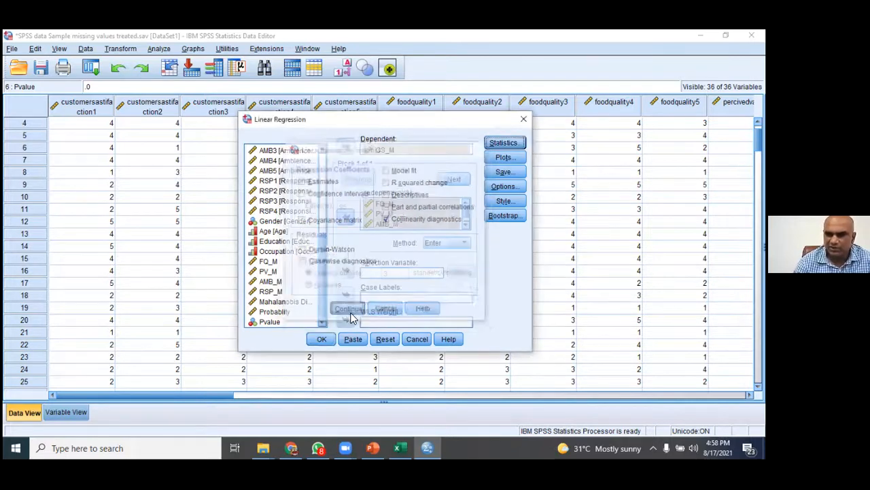
click(321, 337)
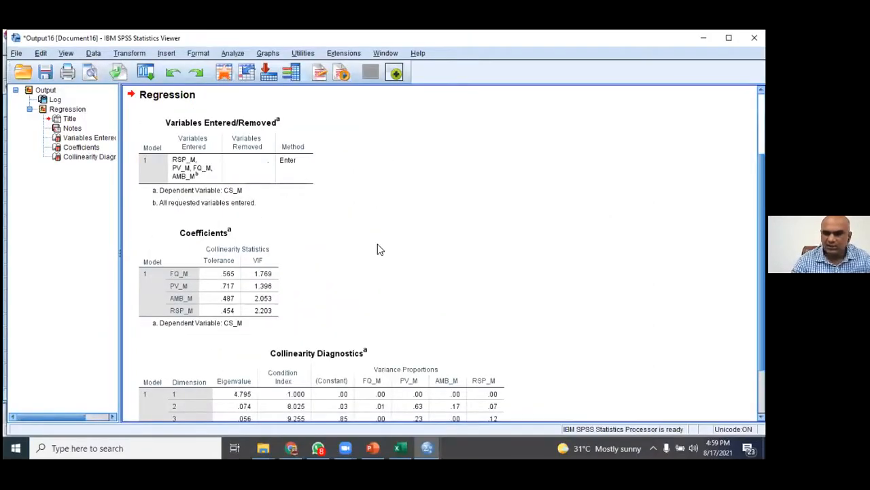
- Examine the collinearity tables, check the Correlation + VIF slide in PowerPoint and return to the SPSS regression output
scroll(385, 243, down, 2)
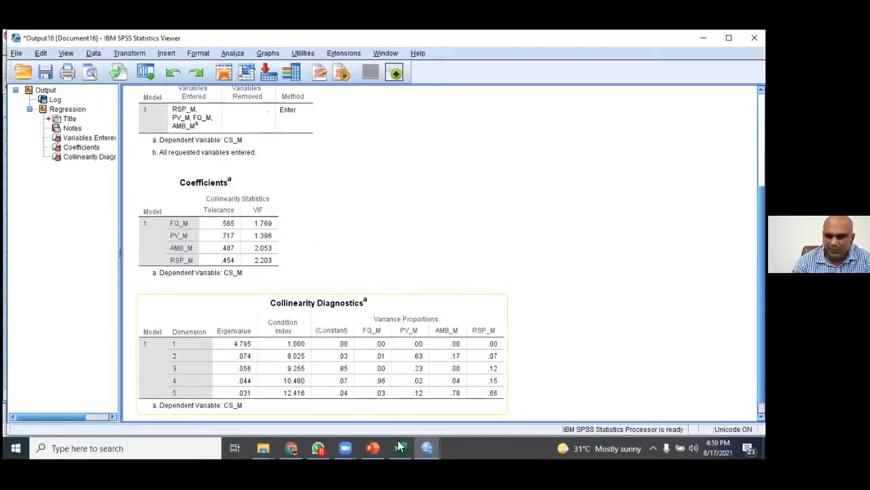
click(373, 448)
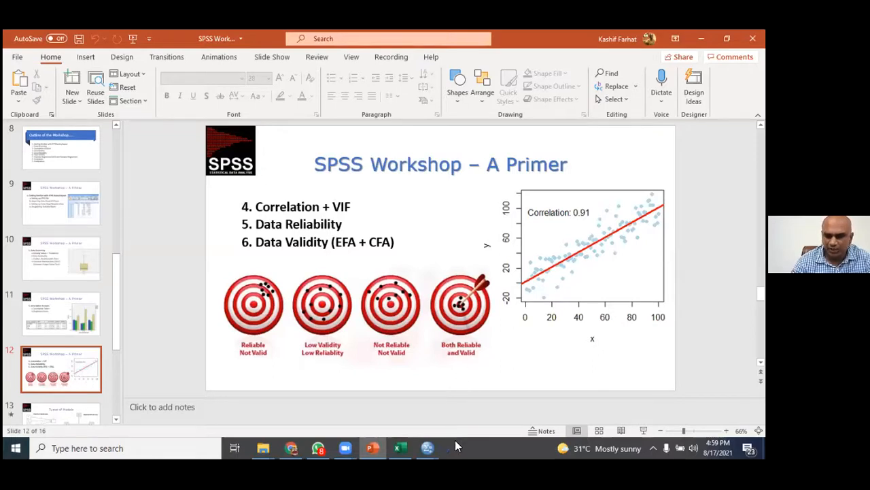
mouse_move(435, 444)
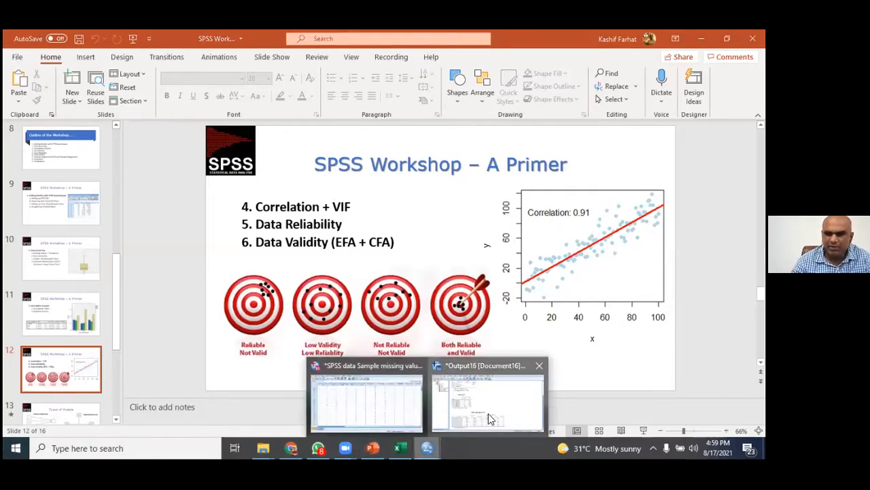
click(490, 416)
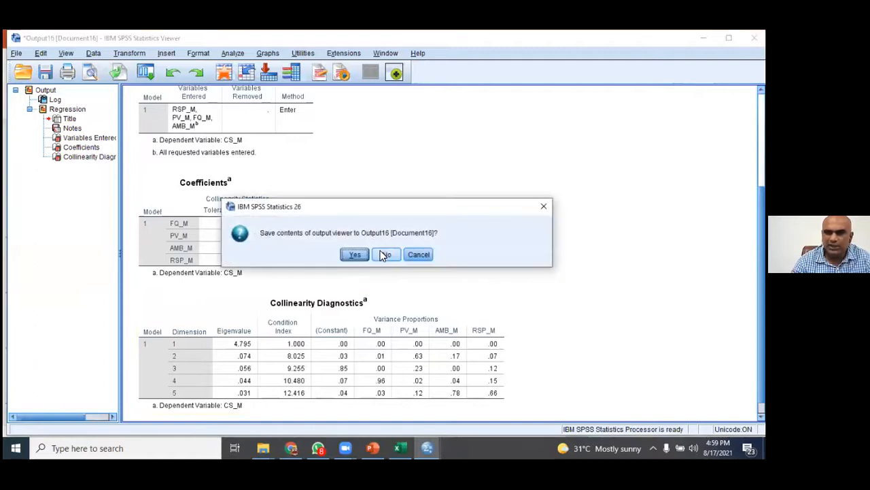
- Close the regression output without saving it and return to the SPSS Data Editor with the survey data
click(386, 254)
click(427, 448)
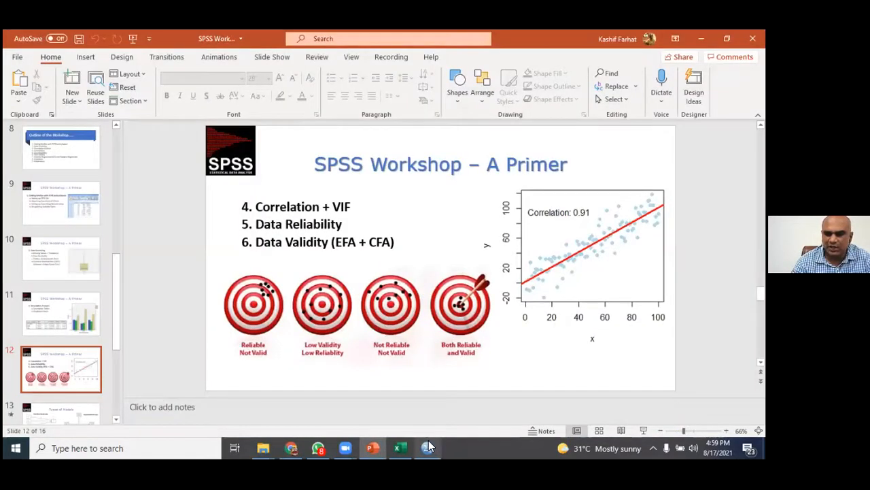
mouse_move(428, 445)
click(433, 413)
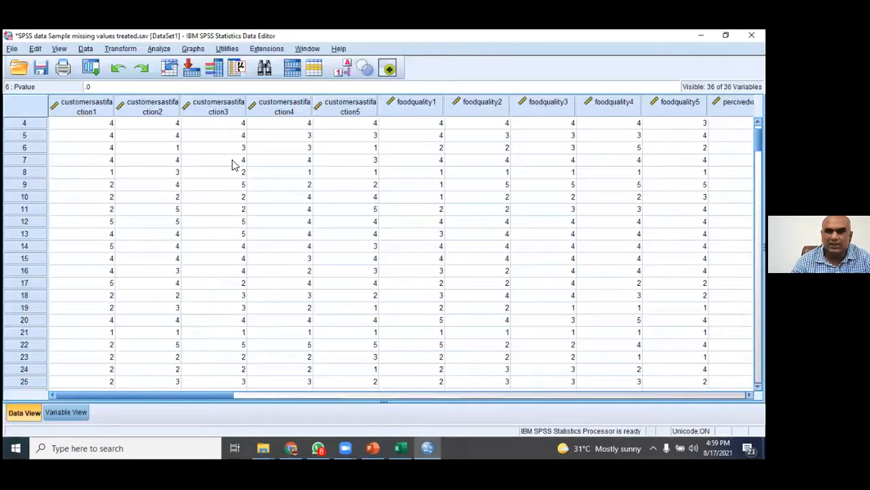
click(193, 50)
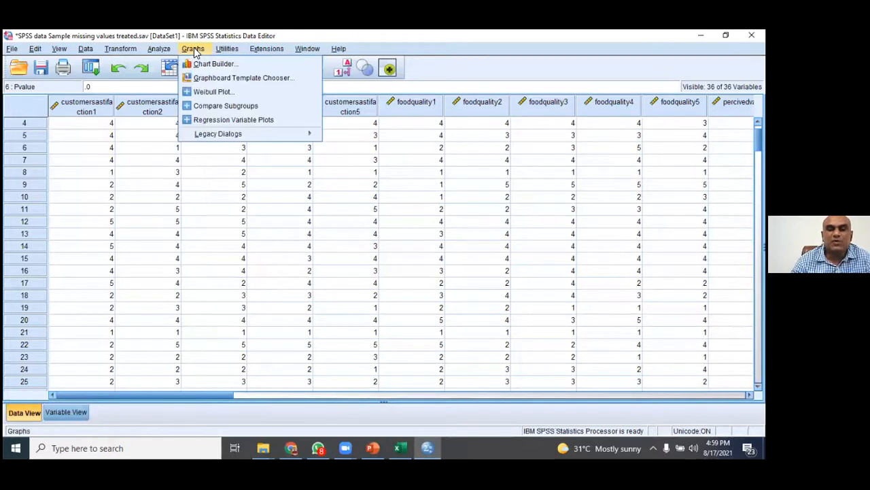
mouse_move(158, 49)
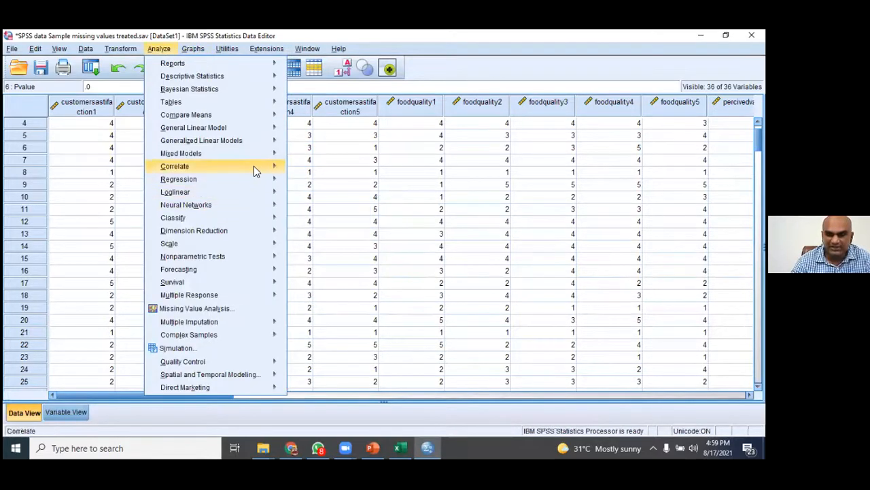
mouse_move(255, 166)
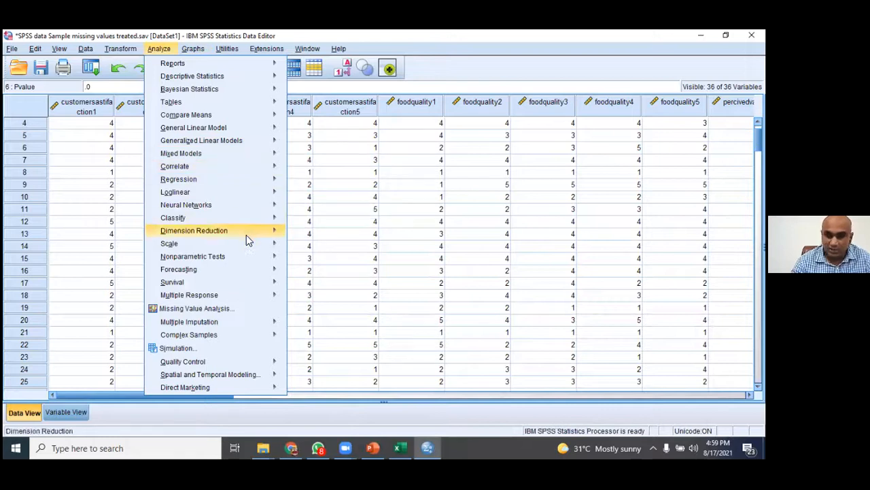
mouse_move(252, 244)
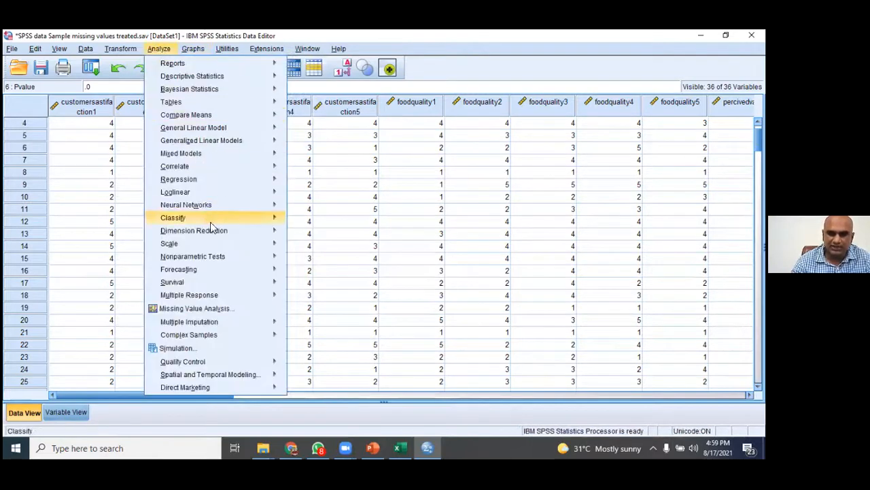
mouse_move(213, 243)
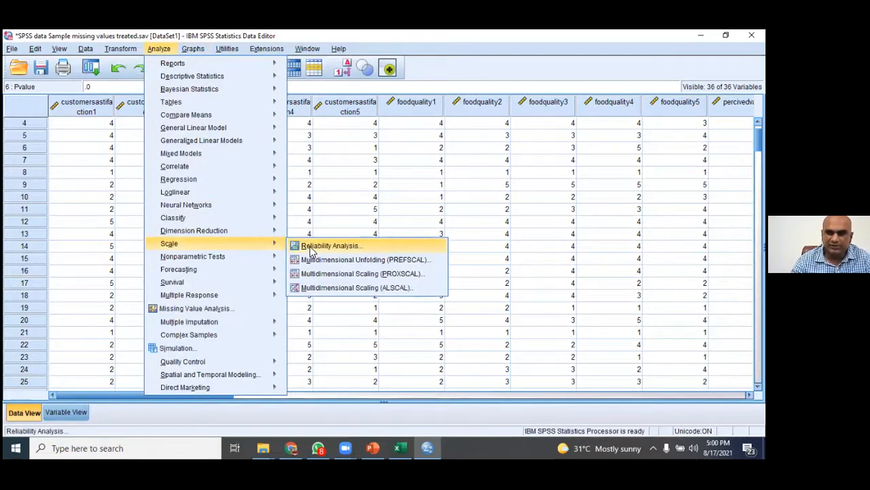
click(329, 245)
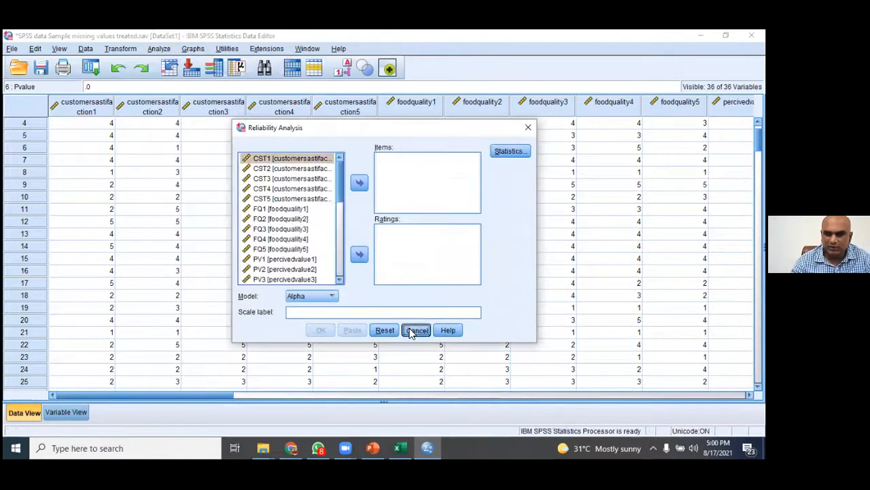
key(Escape)
- Start a Reliability Analysis with the Alpha model and add all scale items from CST1 through RSP4 as items
click(158, 49)
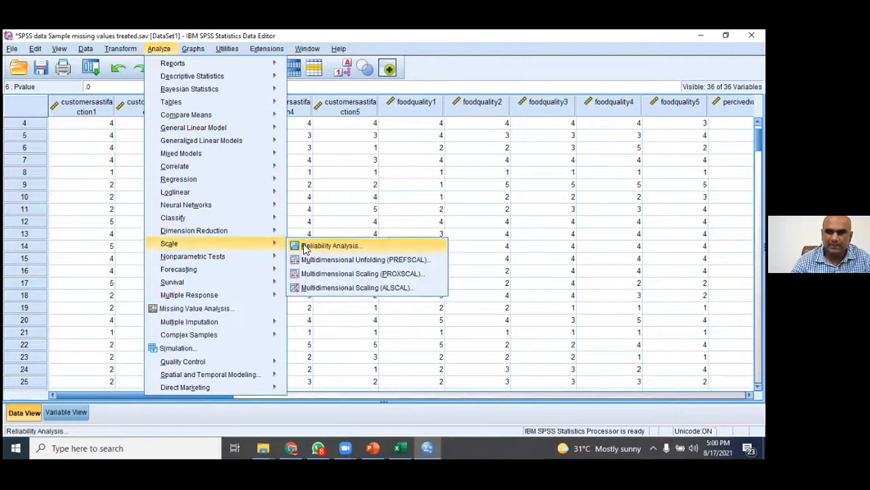
click(304, 248)
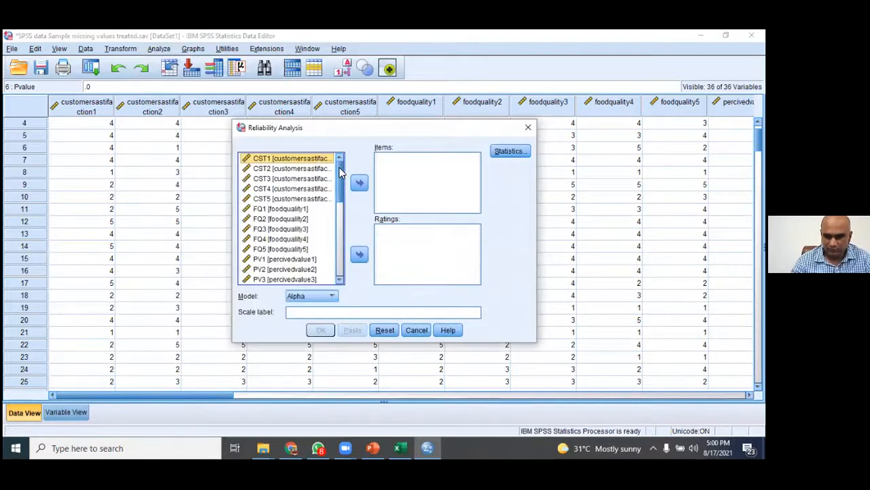
mouse_move(342, 172)
mouse_down()
mouse_move(343, 224)
mouse_move(342, 170)
mouse_up()
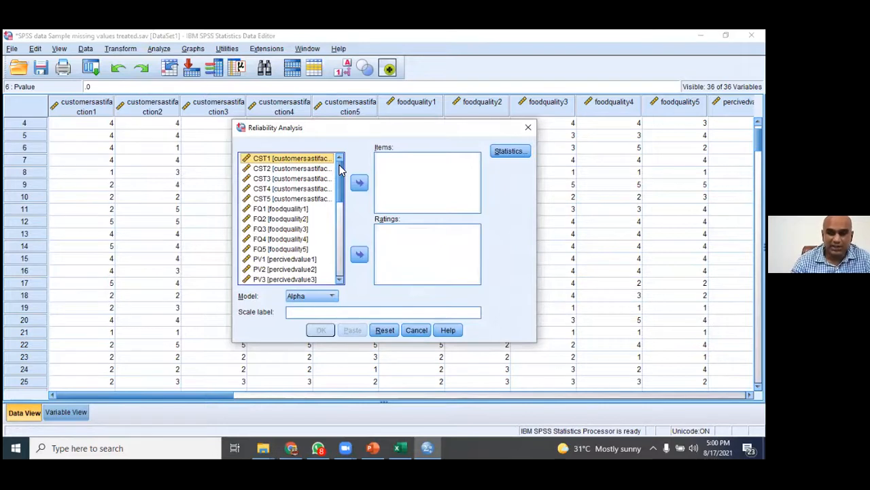
drag(342, 170, 343, 215)
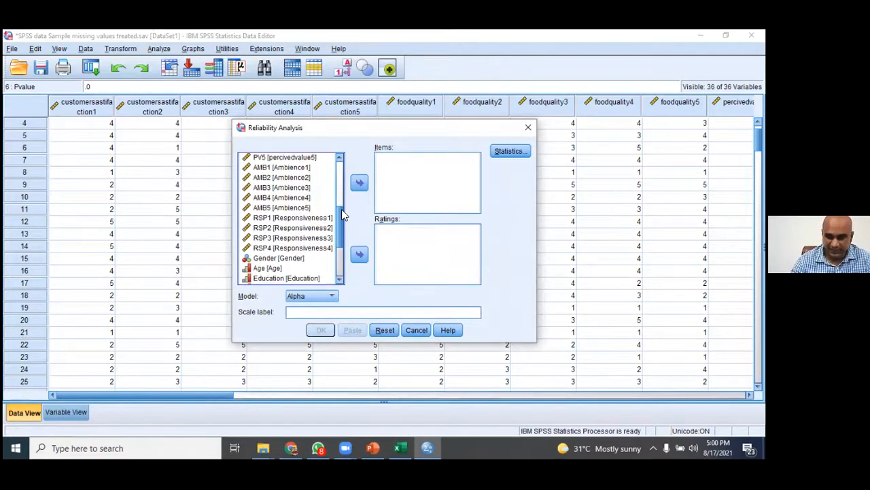
shift+click(305, 253)
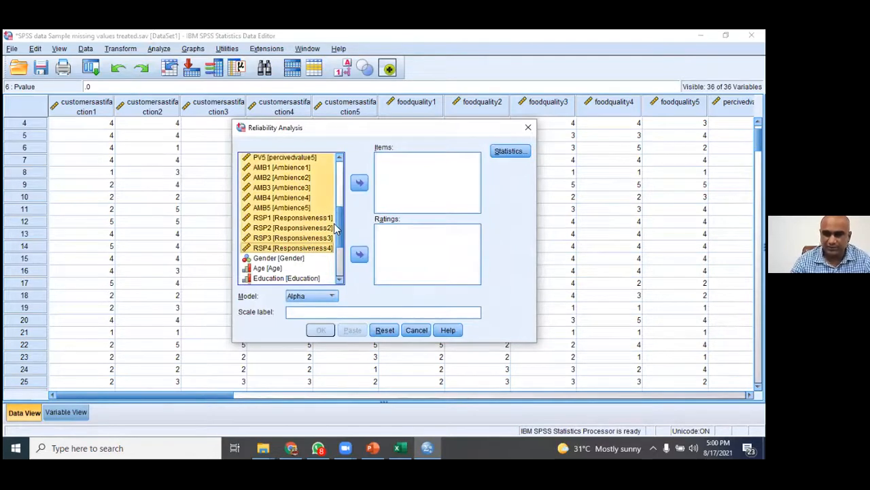
drag(338, 217, 341, 176)
scroll(288, 216, down, 4)
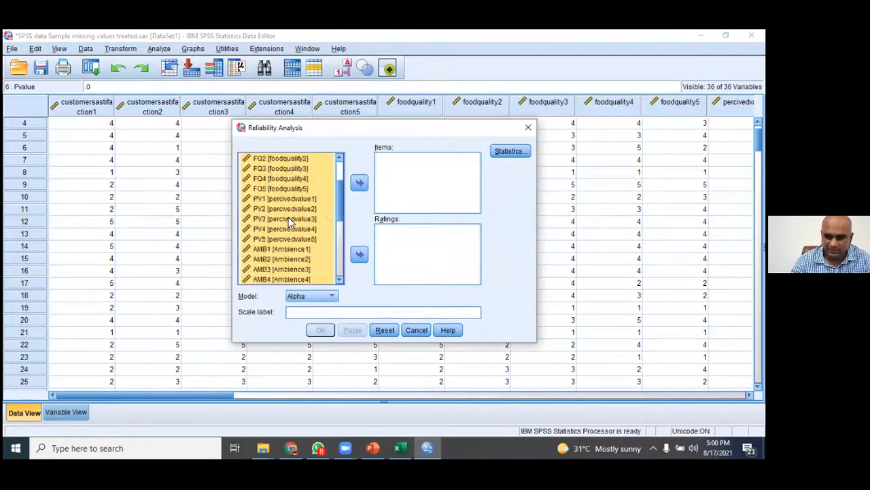
scroll(292, 251, down, 1)
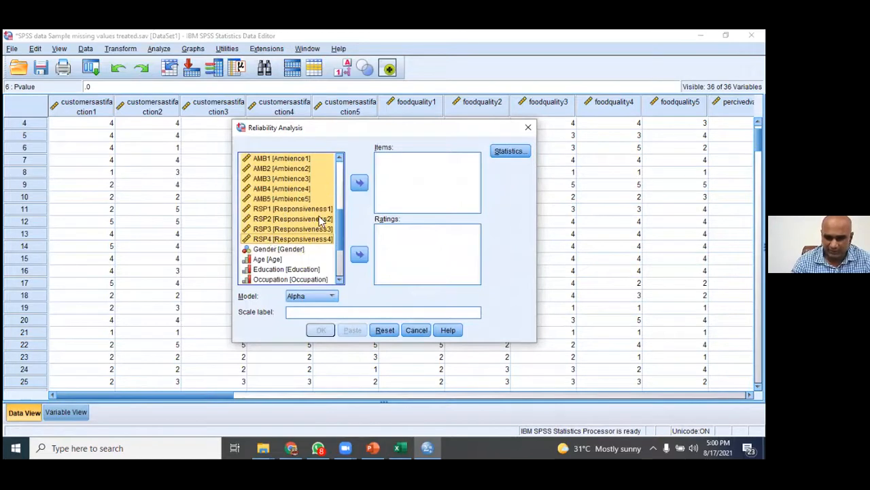
click(359, 184)
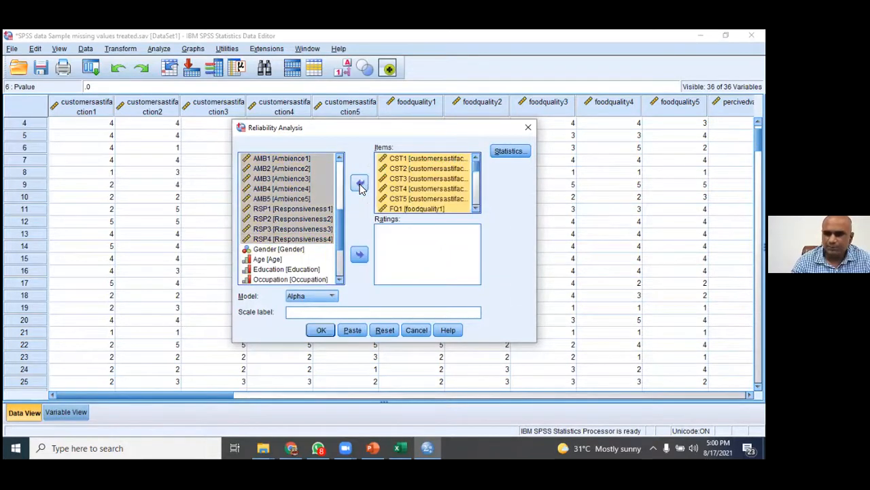
click(511, 153)
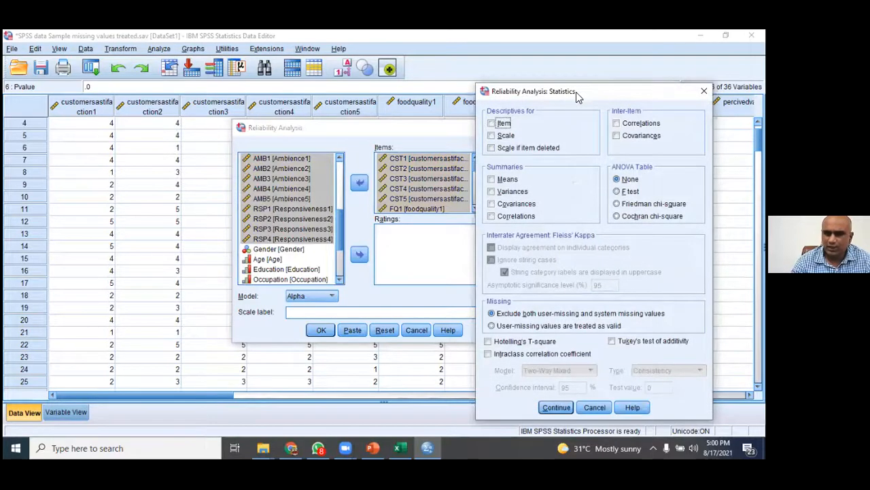
drag(576, 92, 343, 53)
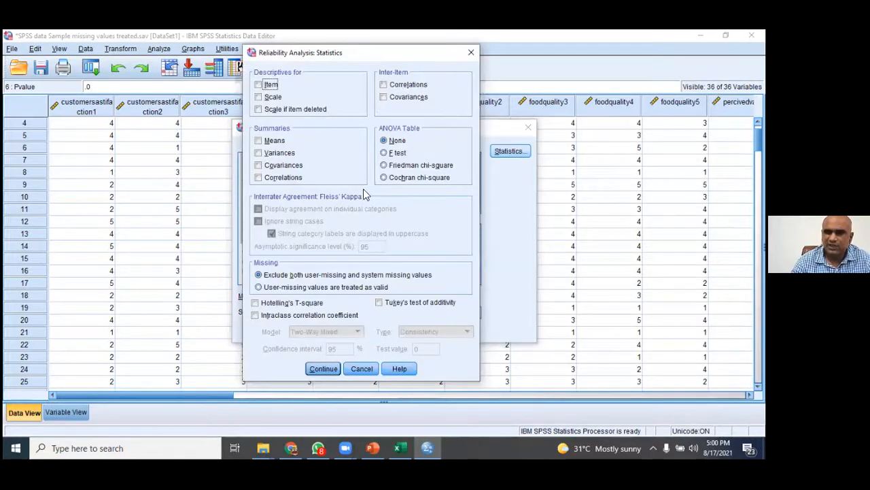
click(272, 96)
click(273, 109)
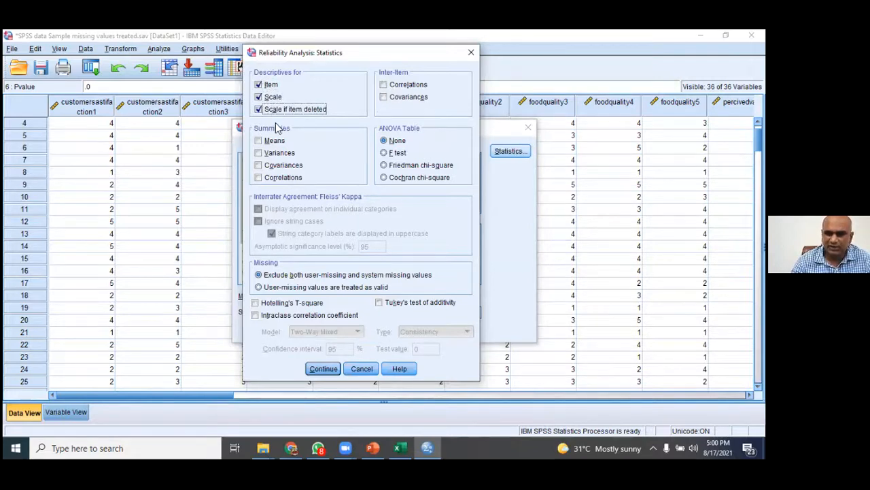
click(362, 368)
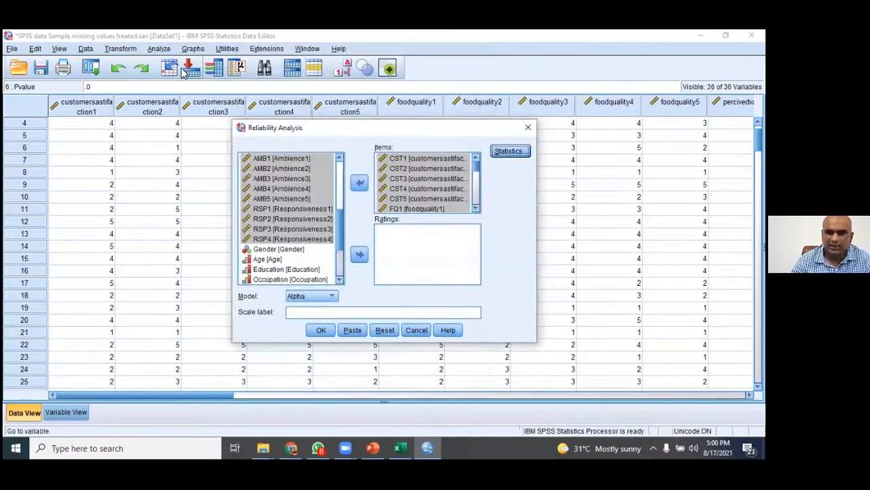
click(159, 49)
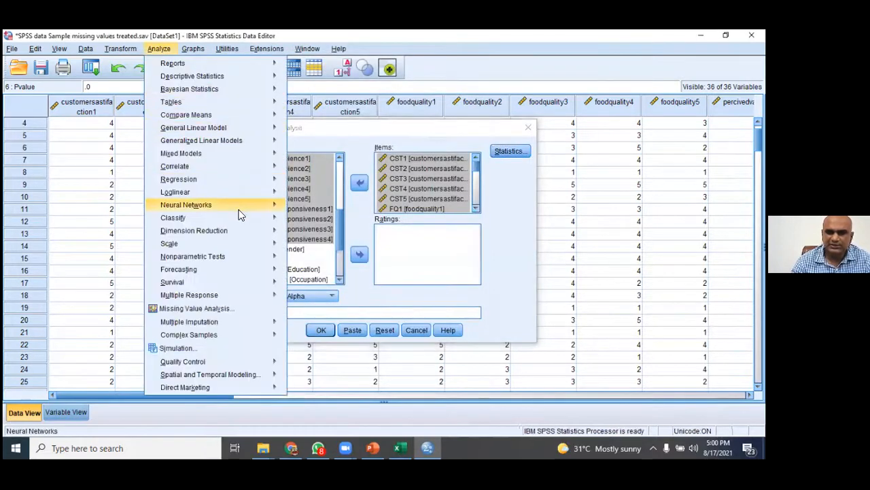
mouse_move(243, 217)
mouse_move(246, 243)
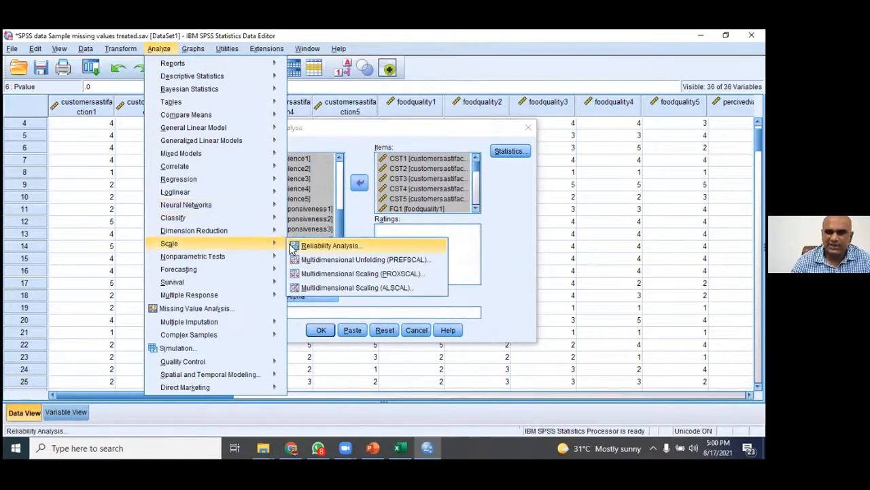
click(298, 248)
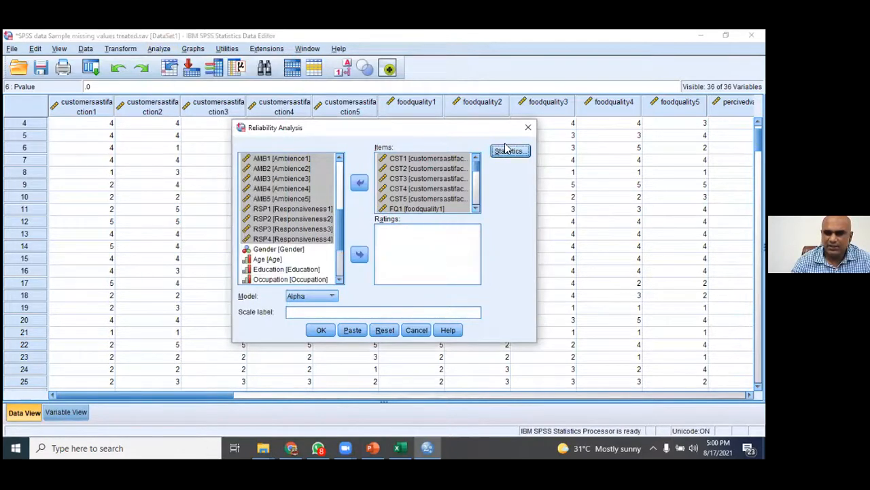
- Request descriptives for Item, Scale and Scale if item deleted in the reliability statistics, accept them and run the analysis
mouse_move(476, 173)
mouse_down()
mouse_move(478, 199)
mouse_move(485, 171)
mouse_up()
scroll(474, 177, up, 1)
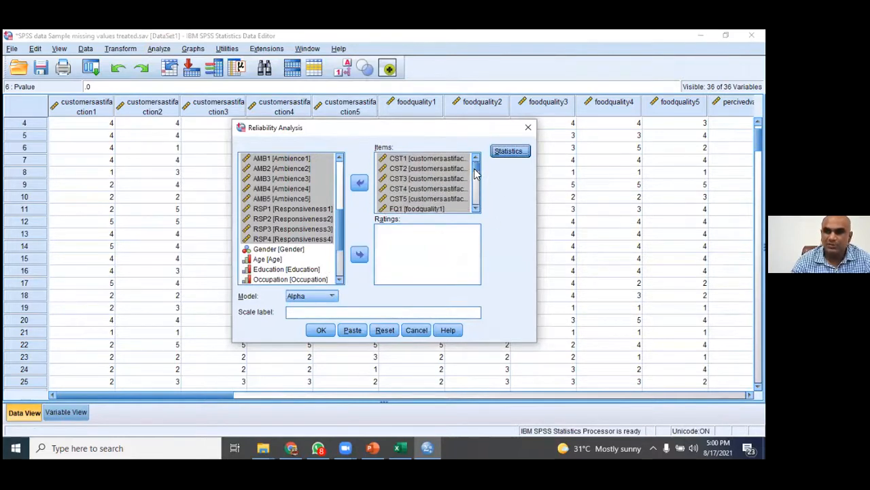
click(514, 155)
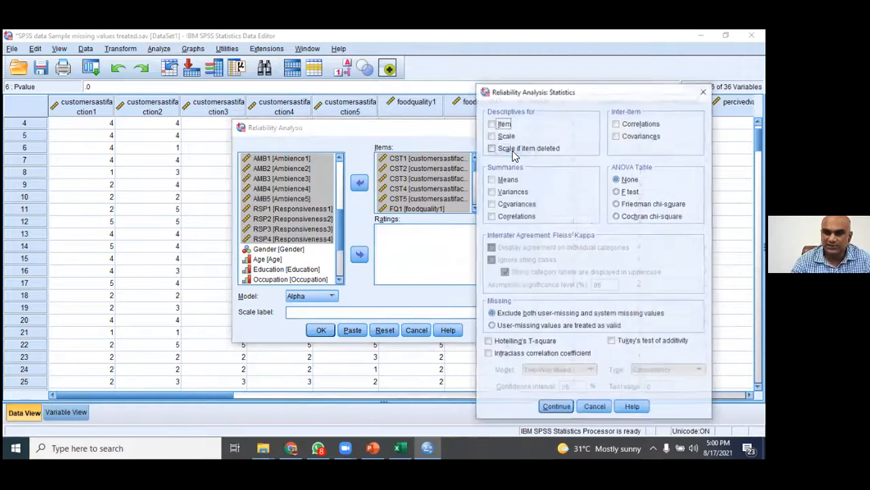
click(503, 124)
click(505, 135)
click(507, 149)
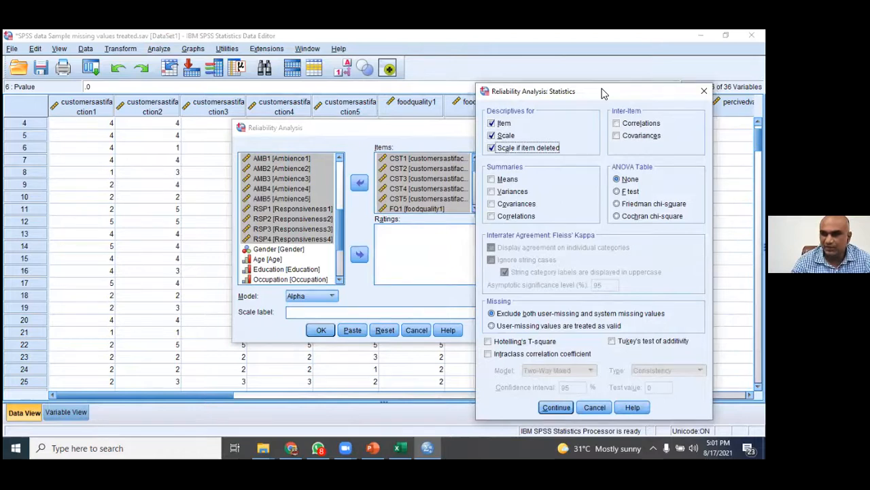
drag(542, 82, 294, 29)
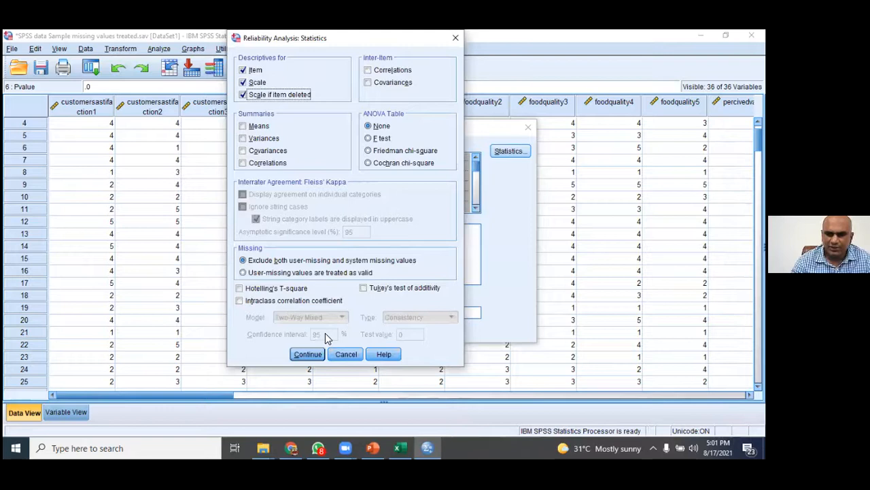
key(Return)
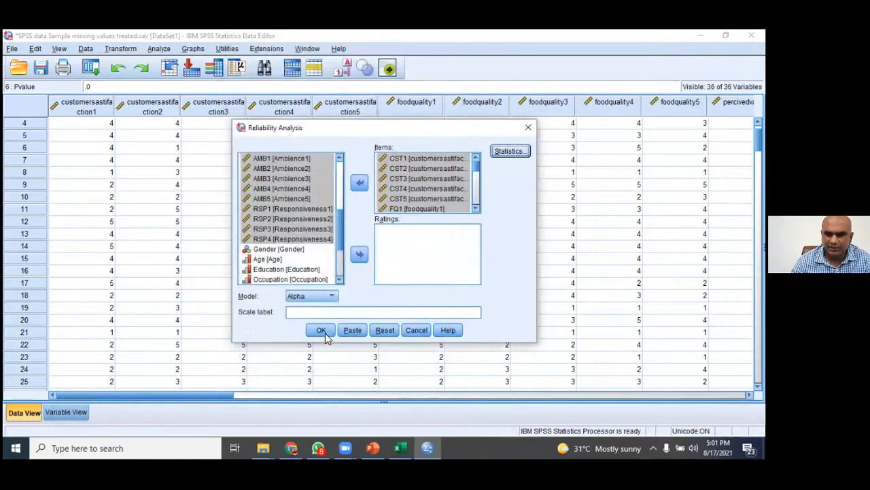
click(321, 331)
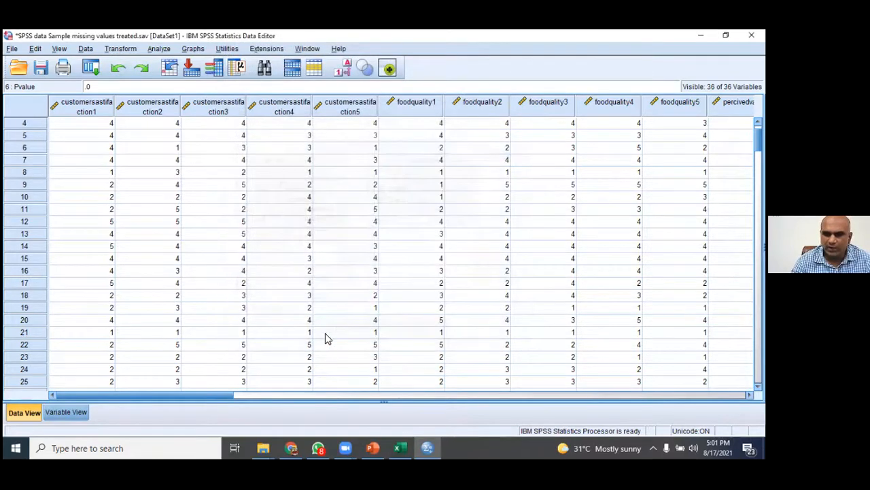
- Review the reliability output, examining Cronbach's alpha, the item statistics, the item-total statistics and the scale statistics
scroll(301, 214, down, 10)
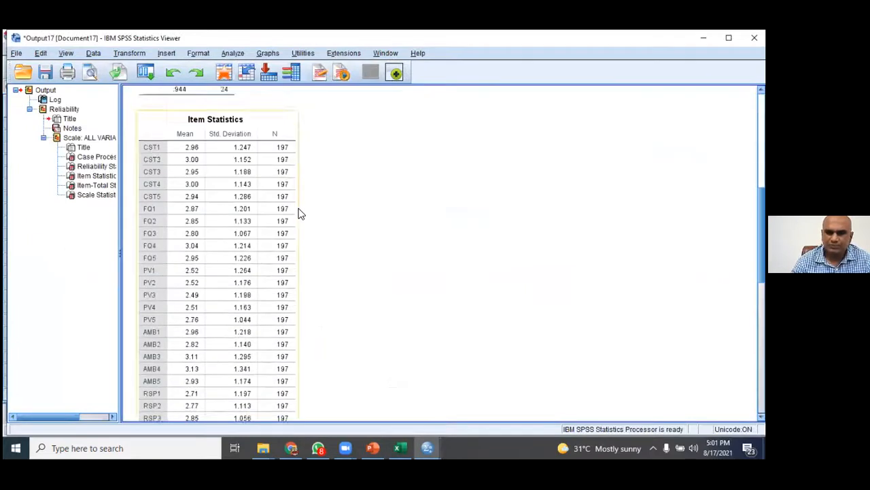
scroll(299, 214, down, 5)
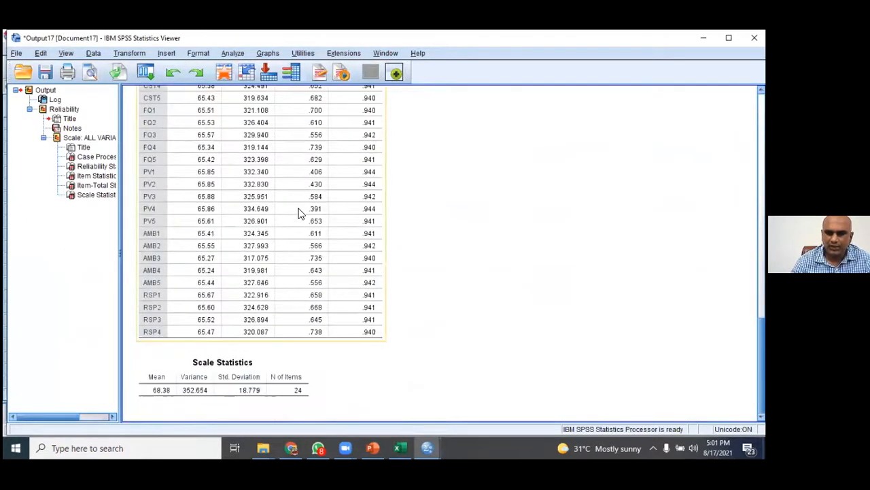
scroll(299, 214, up, 15)
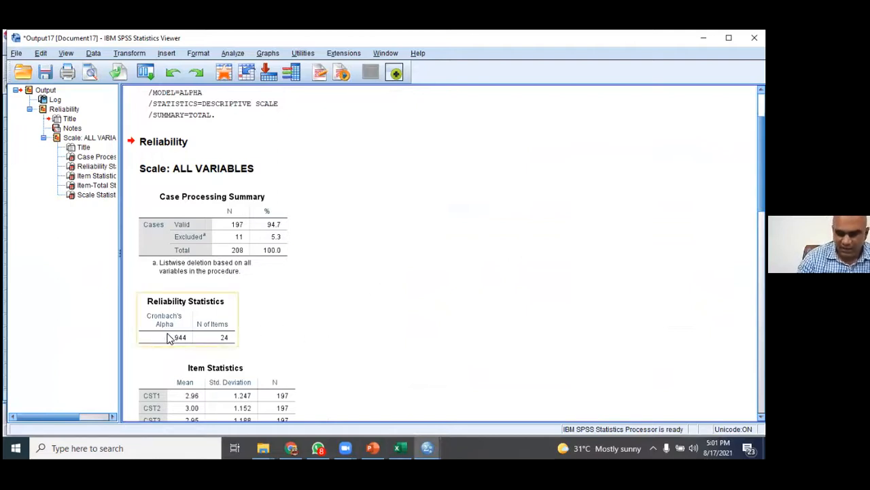
scroll(232, 314, down, 3)
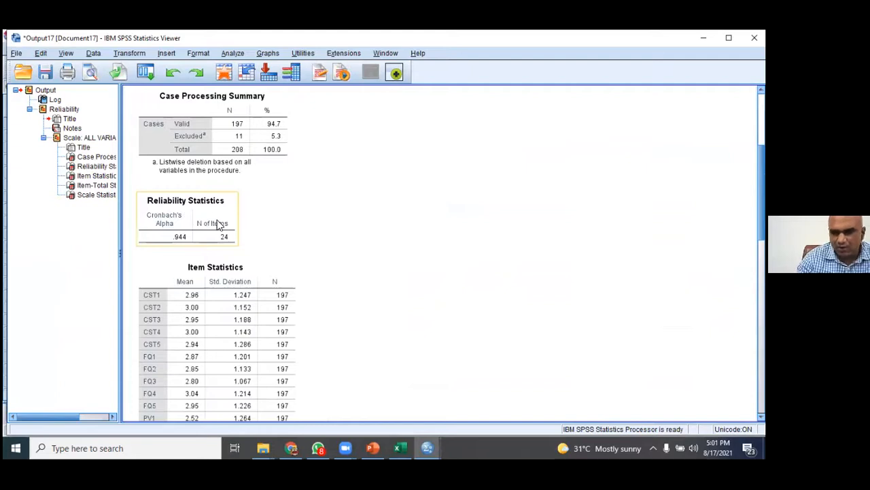
scroll(288, 243, down, 13)
scroll(302, 268, down, 3)
scroll(301, 268, up, 20)
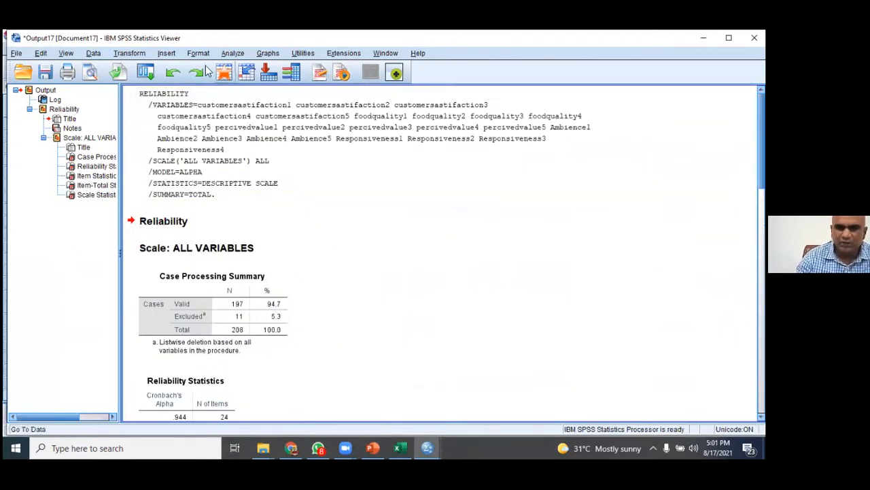
- Start a new Reliability Analysis, reset the earlier settings and add only the customer satisfaction items CST1 through CST5 as items
click(166, 53)
mouse_move(140, 56)
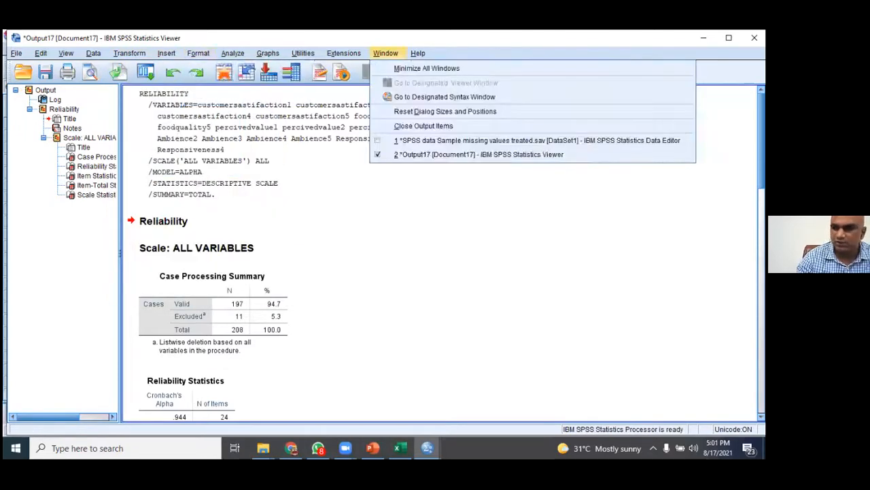
mouse_move(235, 54)
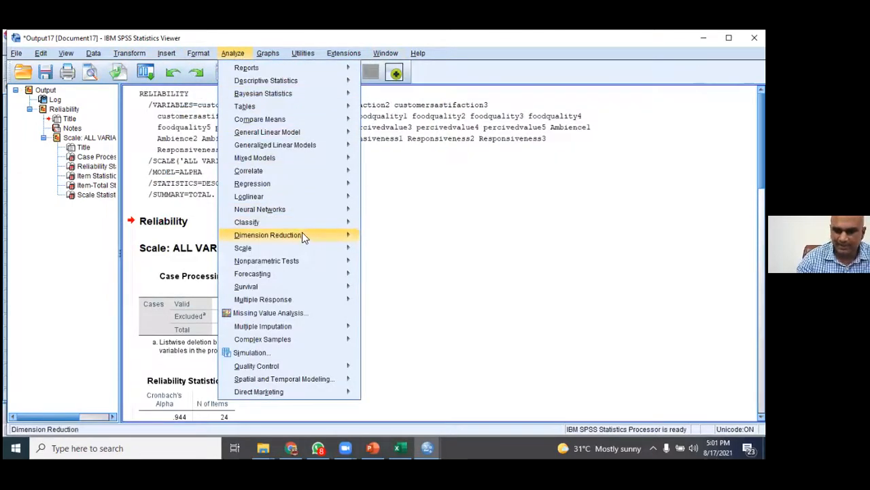
mouse_move(303, 249)
click(367, 249)
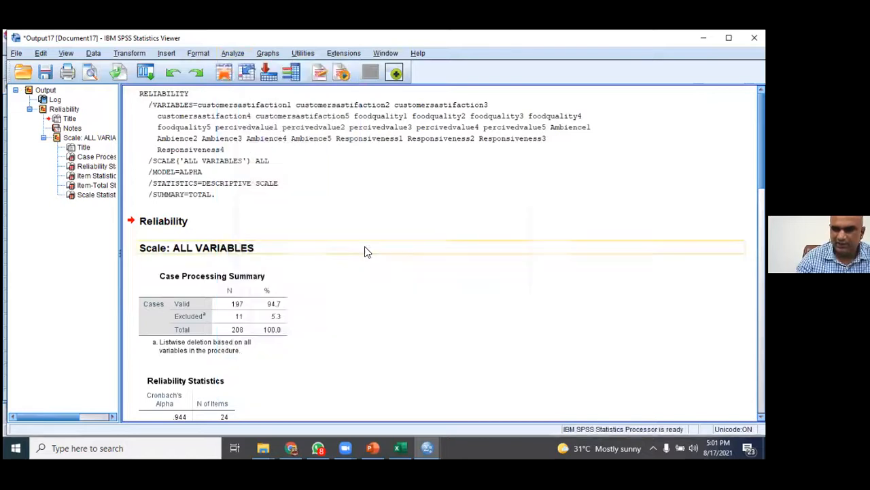
click(385, 330)
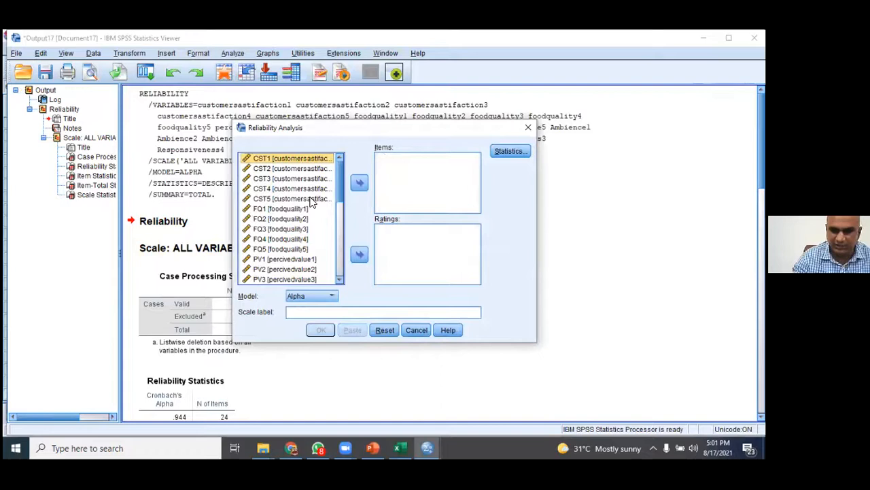
shift+click(310, 199)
click(360, 184)
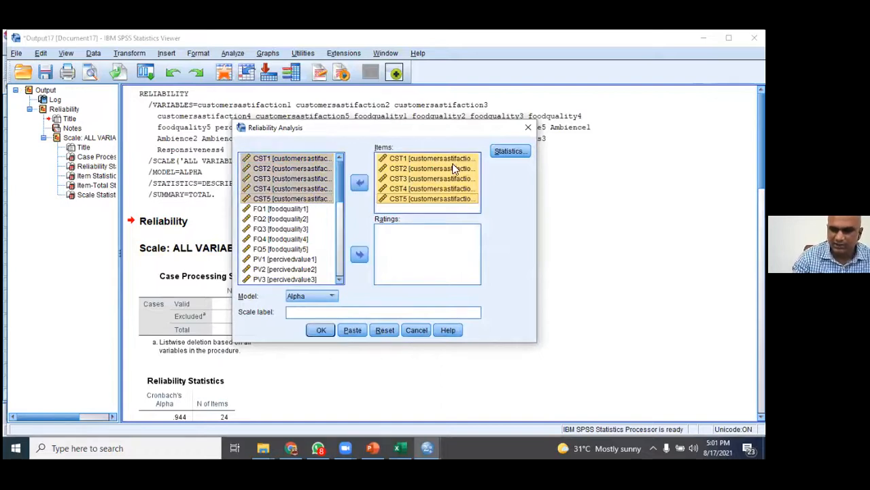
- Request descriptives for Item, Scale and Scale if item deleted for the CST items and run the analysis
click(494, 153)
click(253, 70)
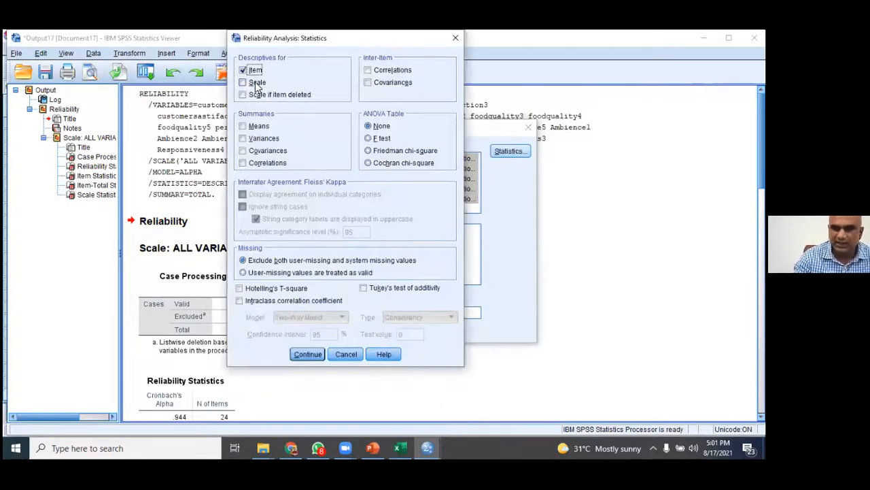
click(261, 99)
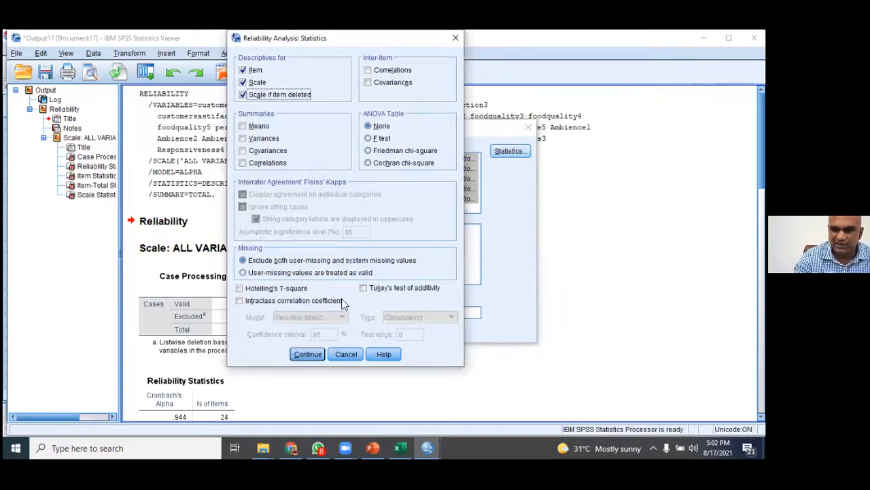
click(307, 353)
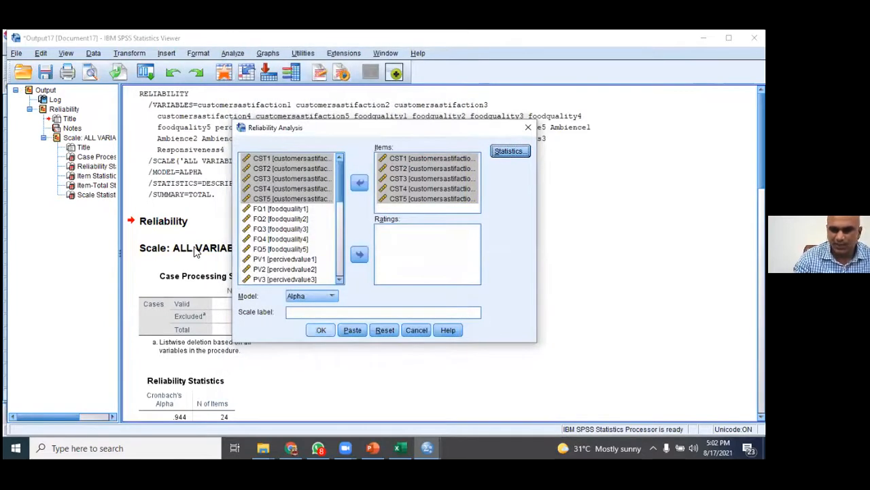
click(321, 329)
- Examine the customer satisfaction scale's reliability output, comparing its overall Cronbach's alpha with the corrected item-total correlations and alpha if item deleted
scroll(195, 251, up, 5)
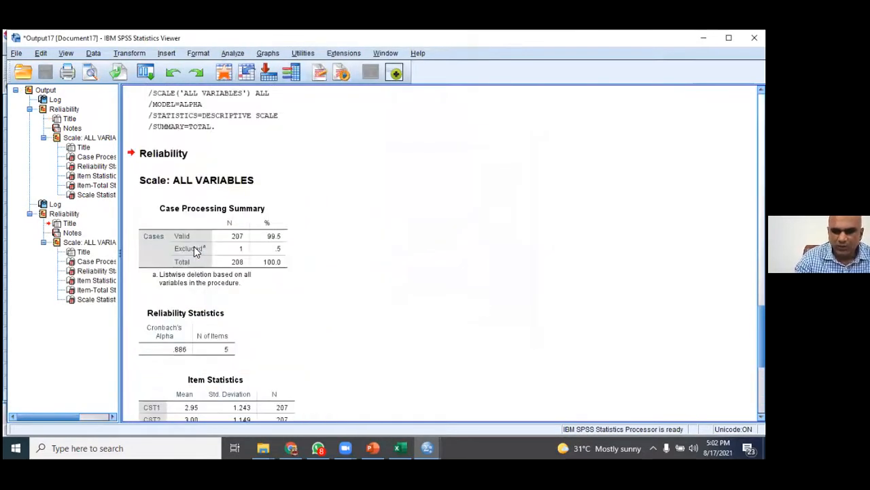
scroll(196, 251, down, 6)
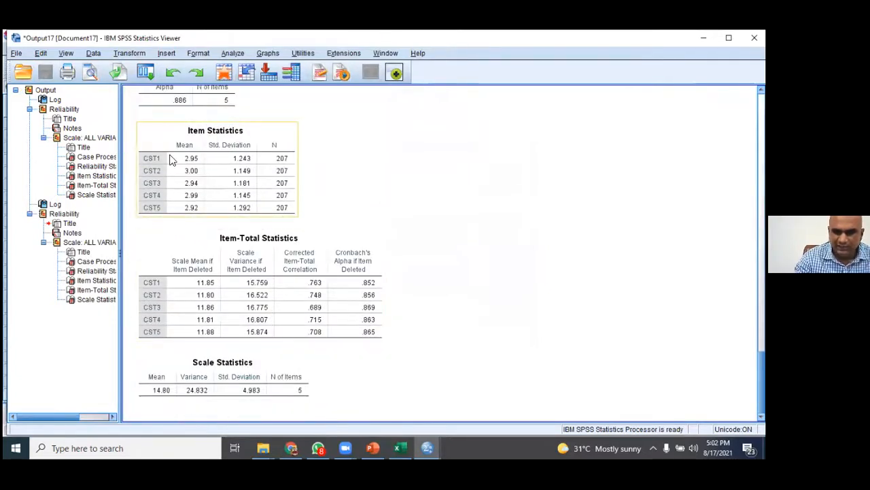
scroll(163, 220, up, 1)
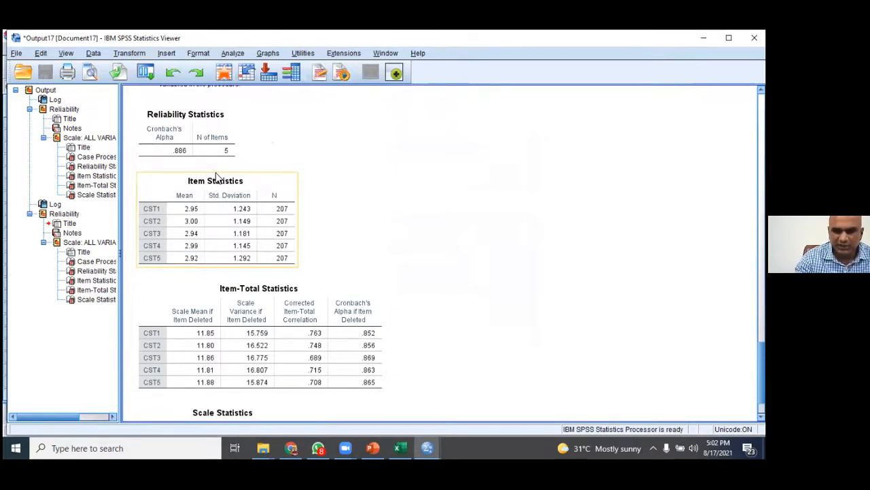
scroll(204, 208, up, 1)
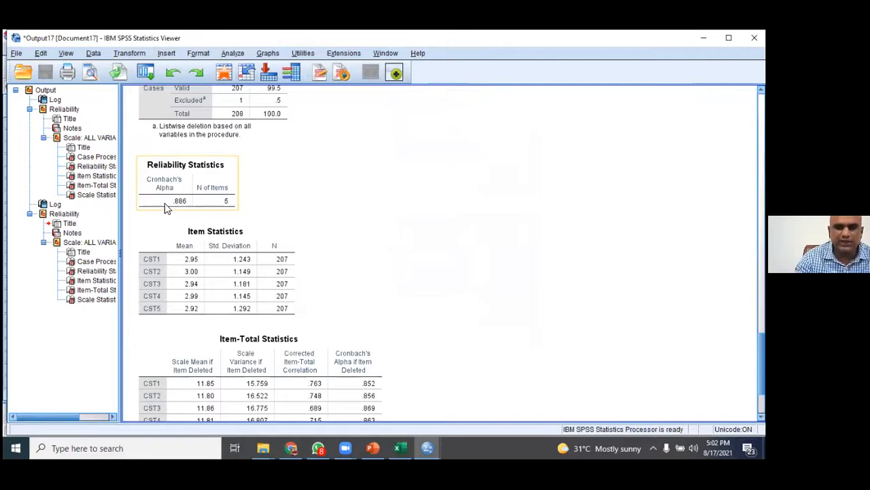
scroll(164, 202, up, 1)
scroll(164, 203, down, 1)
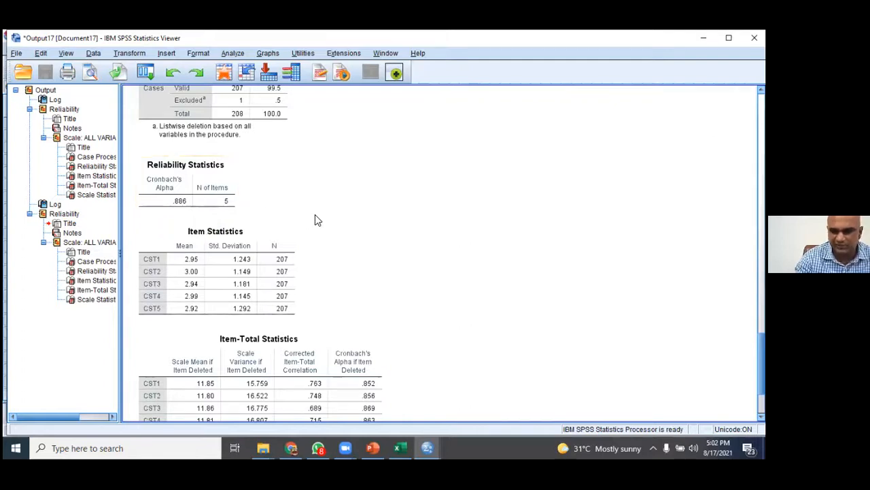
scroll(315, 216, down, 2)
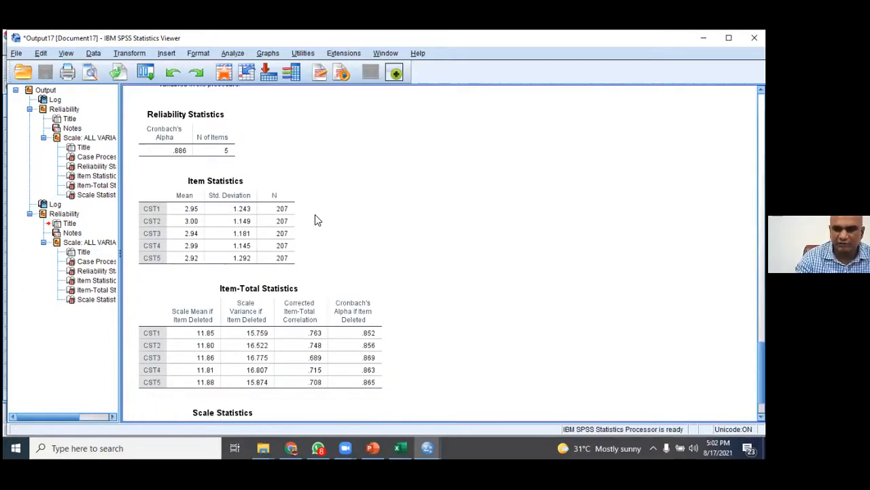
scroll(314, 220, down, 2)
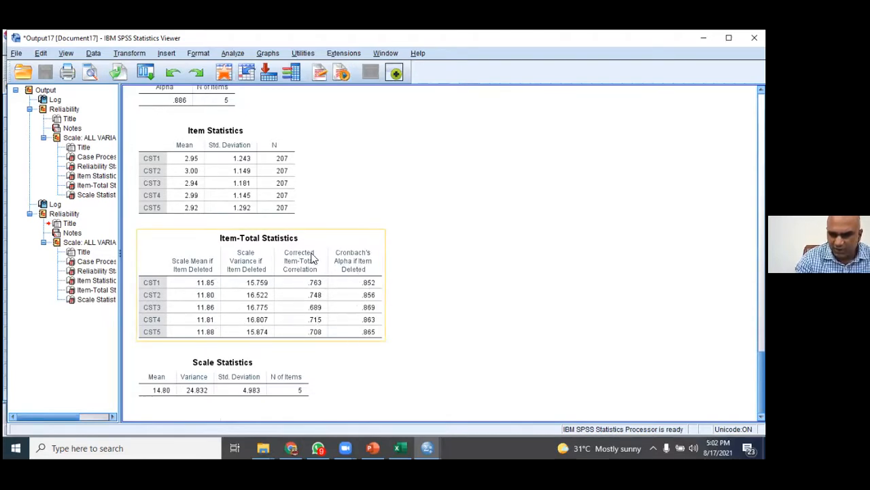
scroll(225, 203, up, 2)
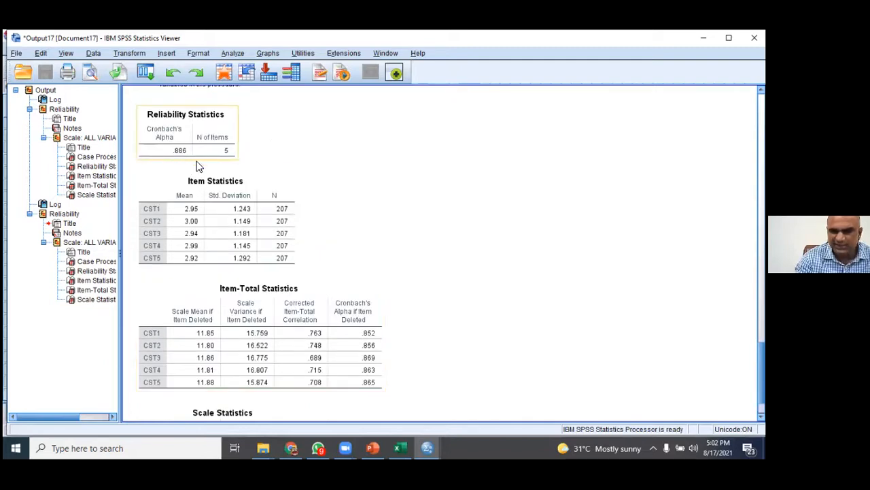
scroll(211, 169, down, 2)
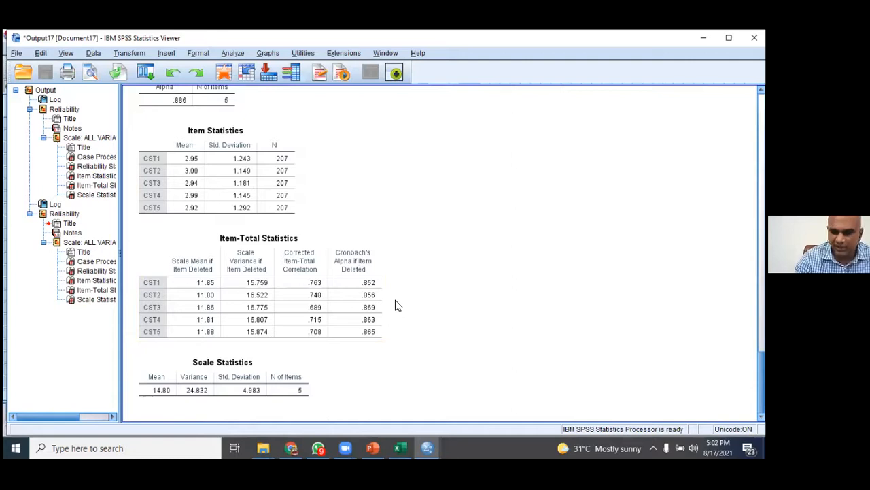
scroll(397, 305, up, 6)
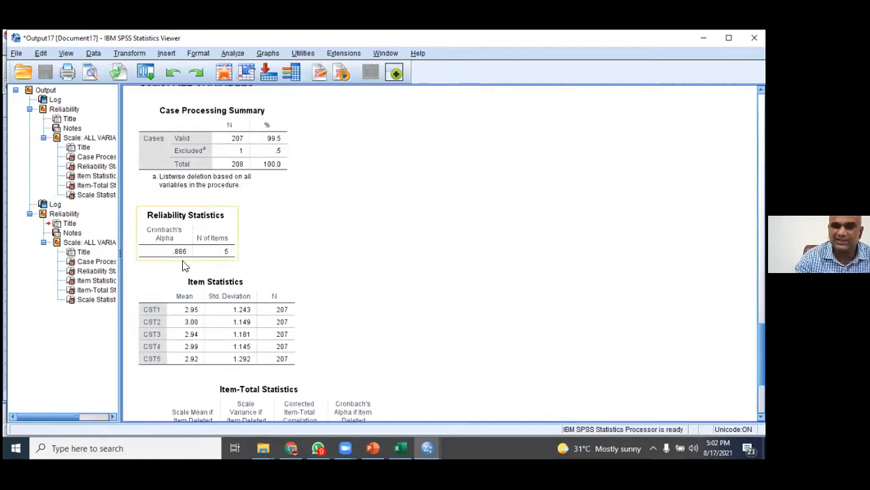
scroll(365, 281, down, 6)
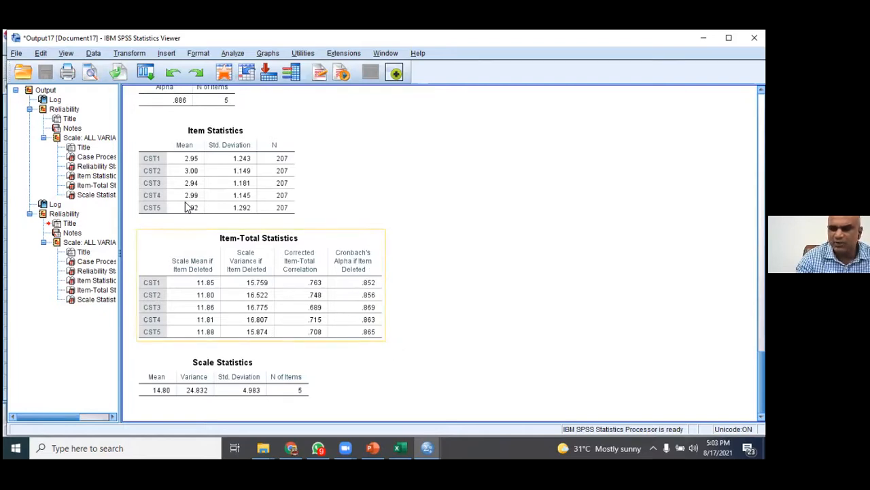
scroll(289, 216, up, 3)
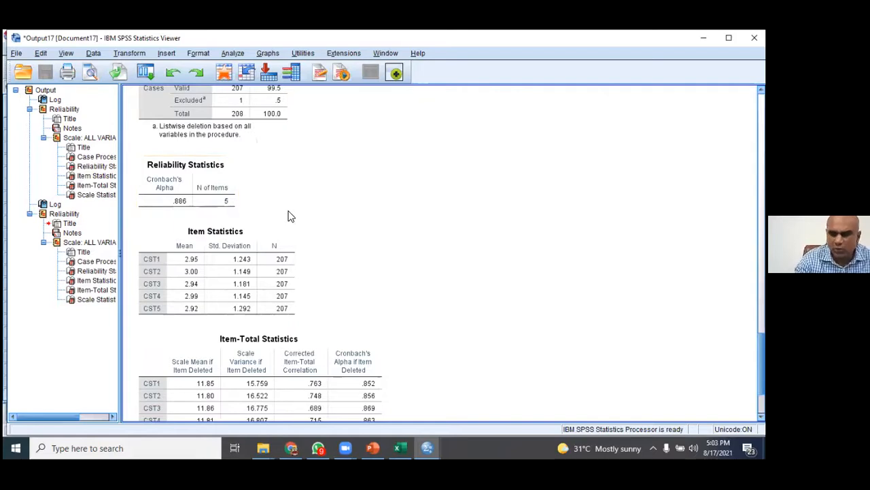
scroll(289, 216, down, 3)
scroll(343, 218, up, 3)
scroll(343, 218, down, 3)
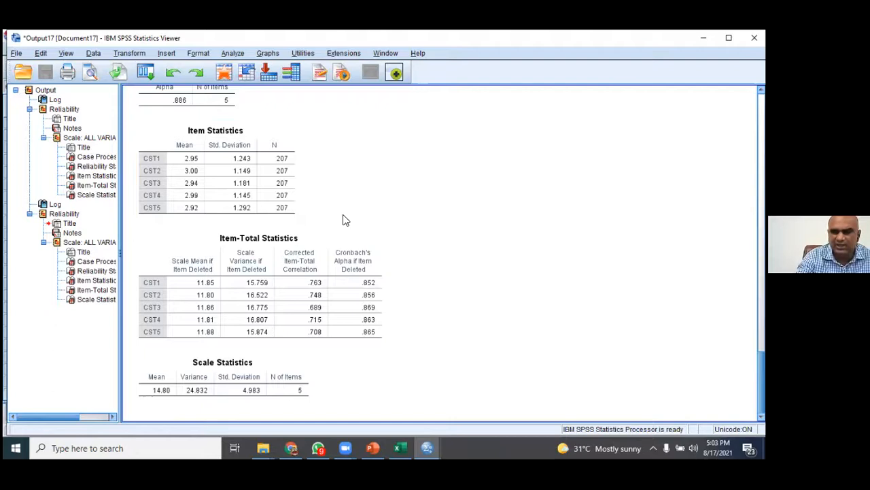
scroll(342, 219, up, 3)
scroll(343, 219, up, 2)
scroll(342, 219, down, 3)
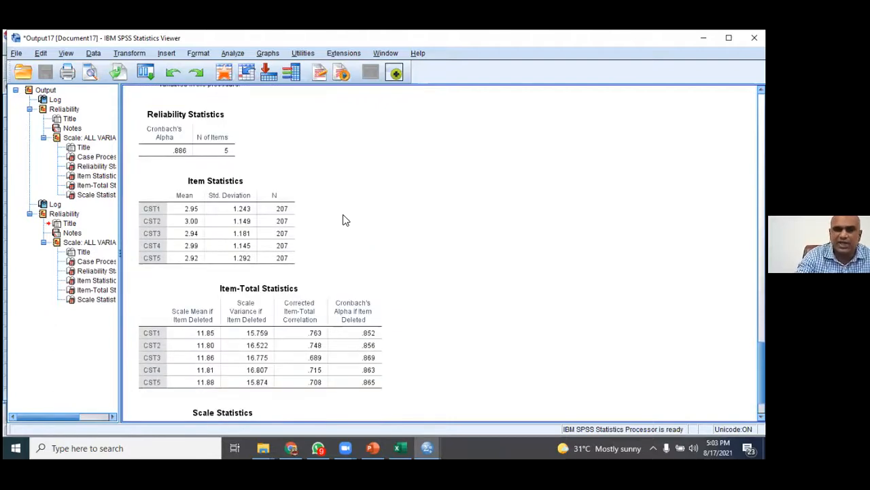
scroll(343, 219, down, 2)
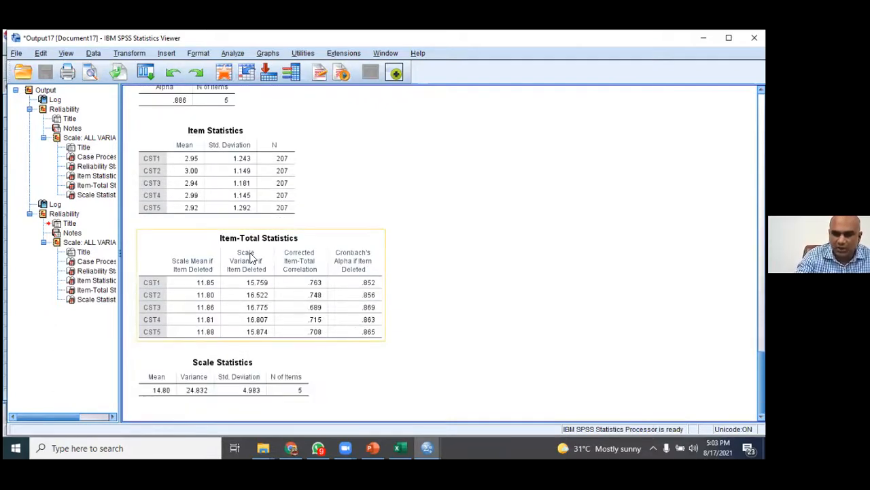
scroll(262, 258, up, 5)
scroll(191, 258, down, 3)
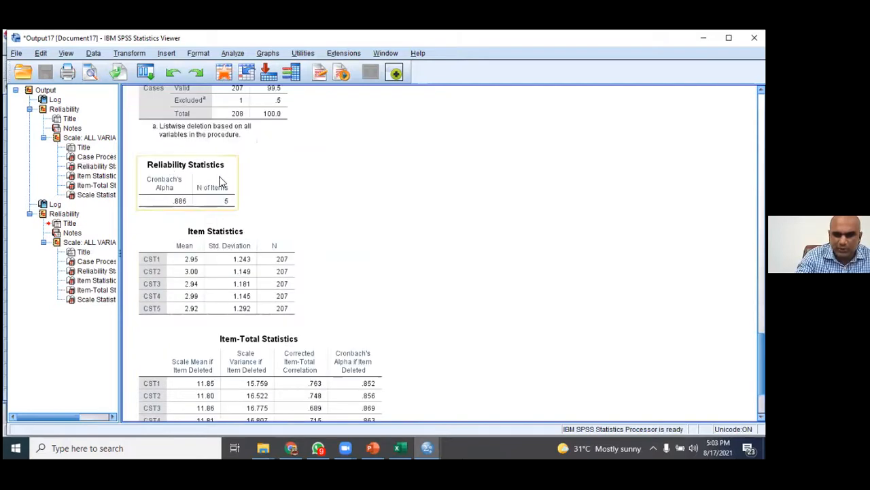
scroll(178, 187, down, 3)
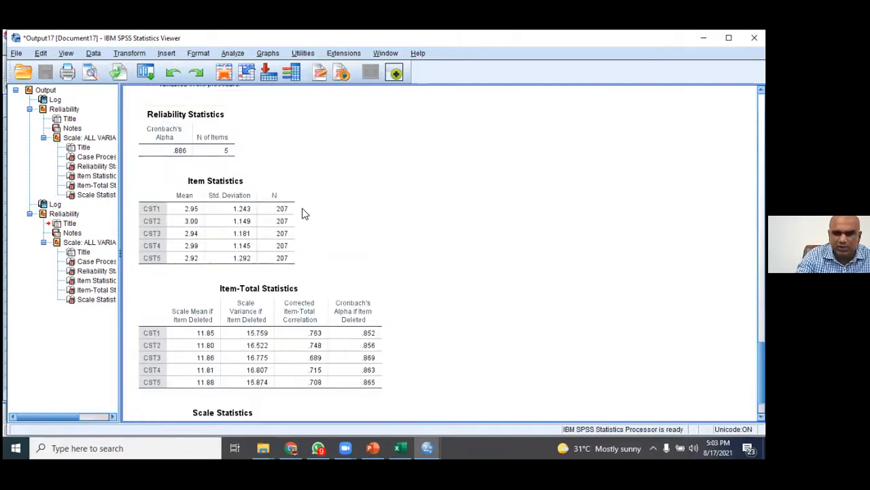
scroll(304, 214, up, 3)
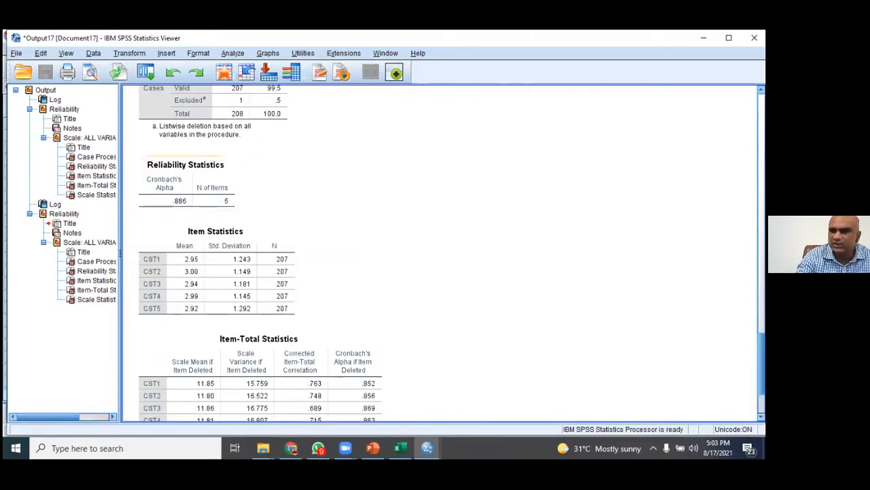
- Start a fresh reliability analysis with the five ambience variables AMB1 to AMB5 as its items, clearing the earlier settings
click(754, 37)
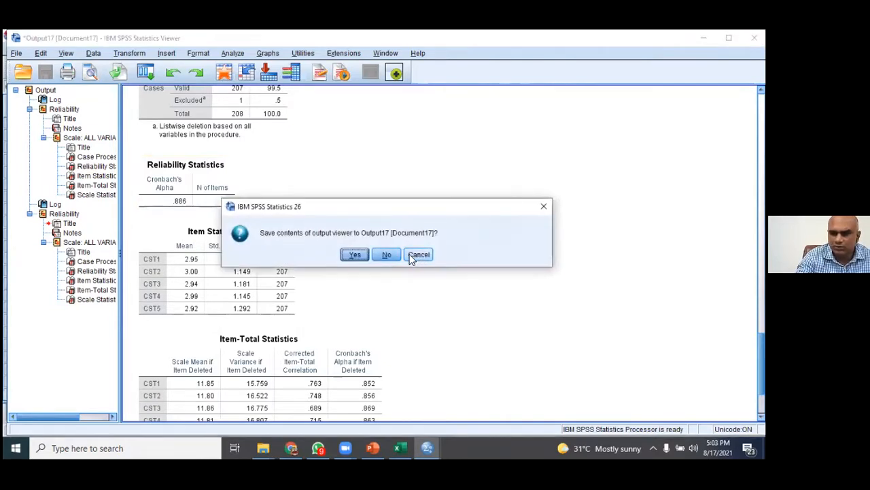
click(418, 255)
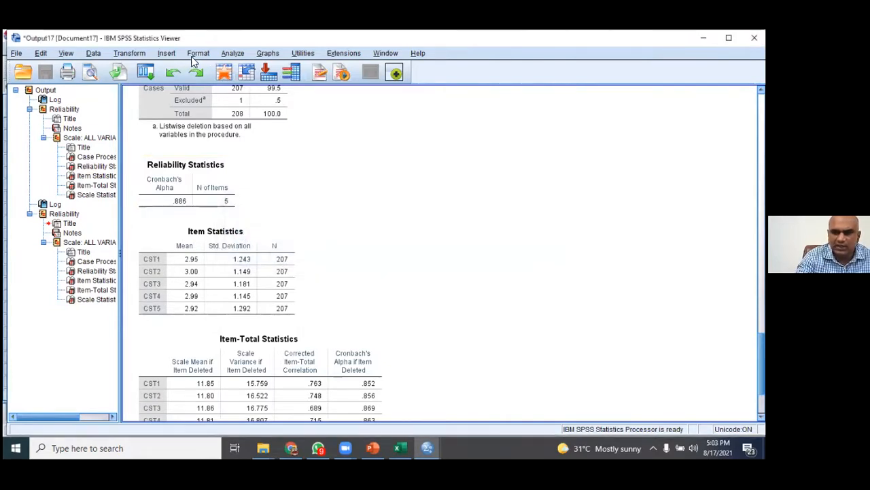
click(232, 53)
mouse_move(337, 235)
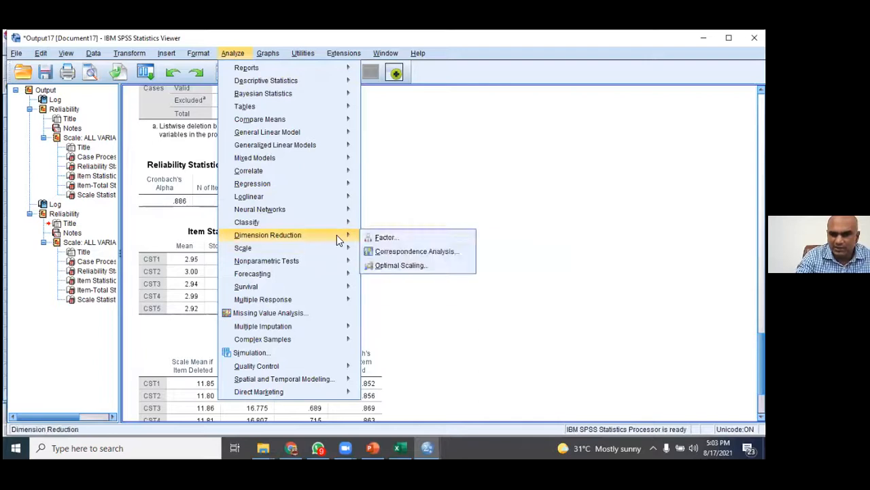
click(388, 246)
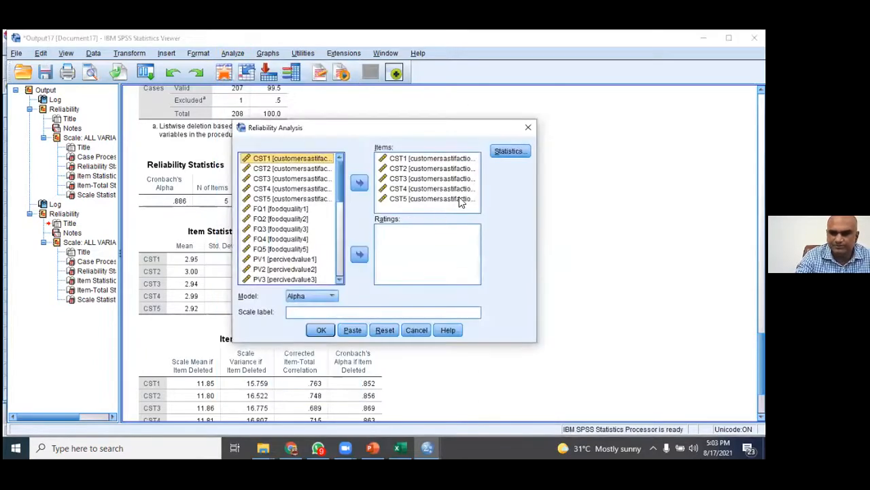
click(385, 330)
scroll(294, 216, down, 1)
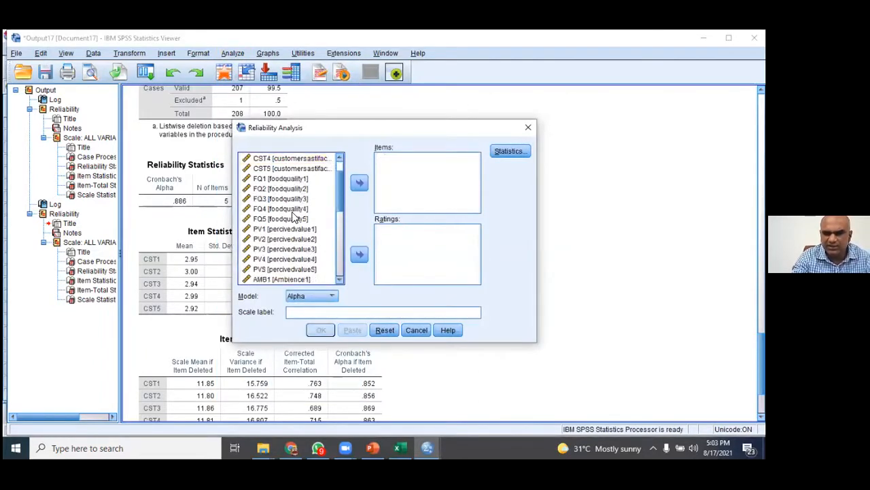
scroll(294, 216, down, 2)
click(288, 219)
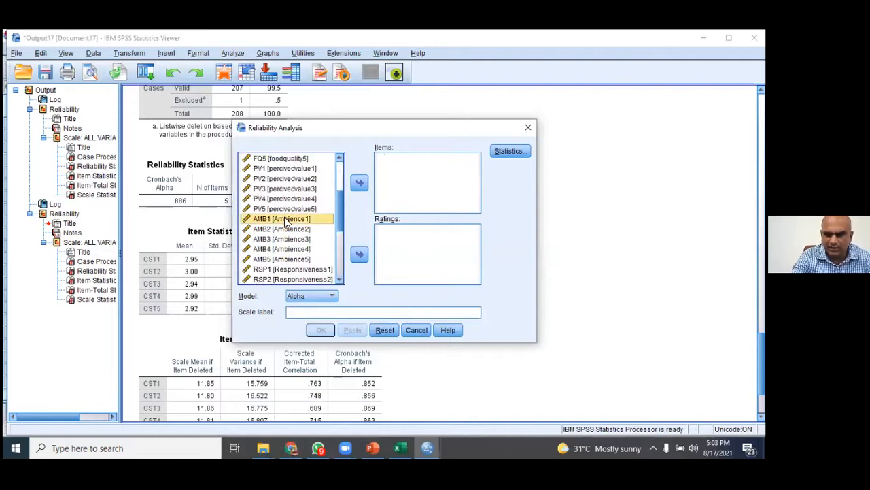
shift+click(278, 259)
click(359, 182)
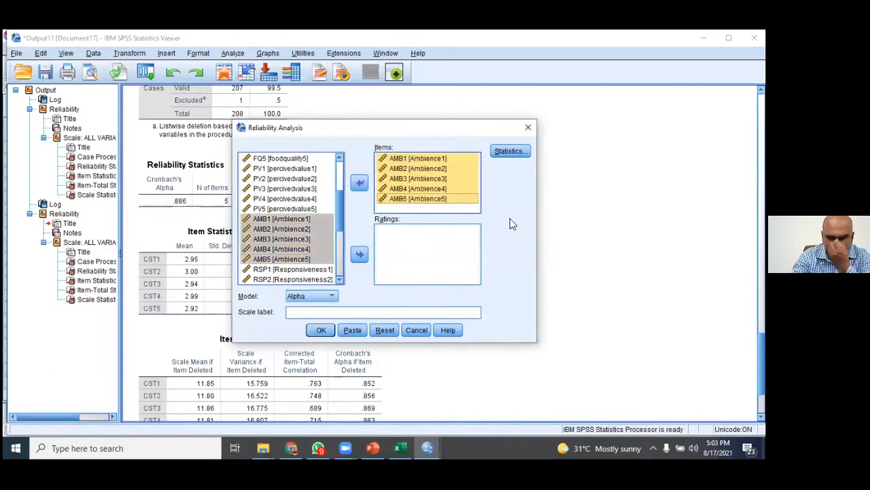
- Request item, scale and scale-if-item-deleted descriptives, run the ambience reliability analysis and review its output tables
click(499, 155)
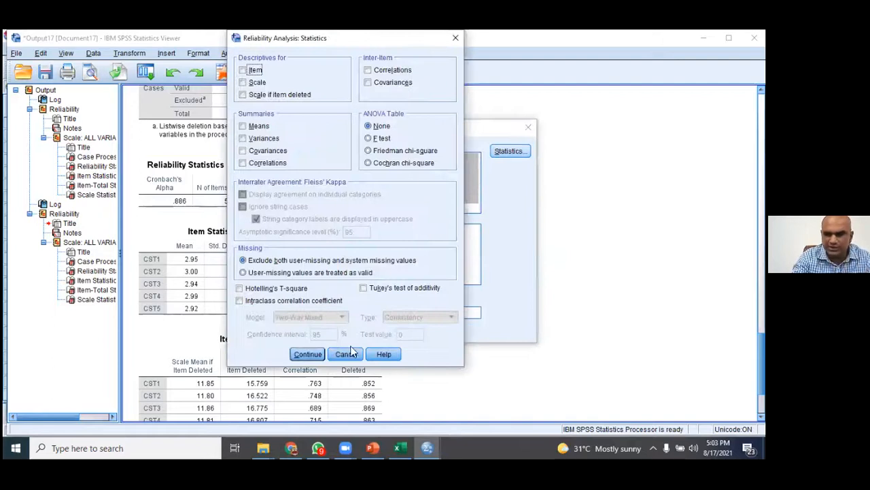
click(243, 70)
click(244, 83)
click(243, 94)
click(309, 353)
click(322, 331)
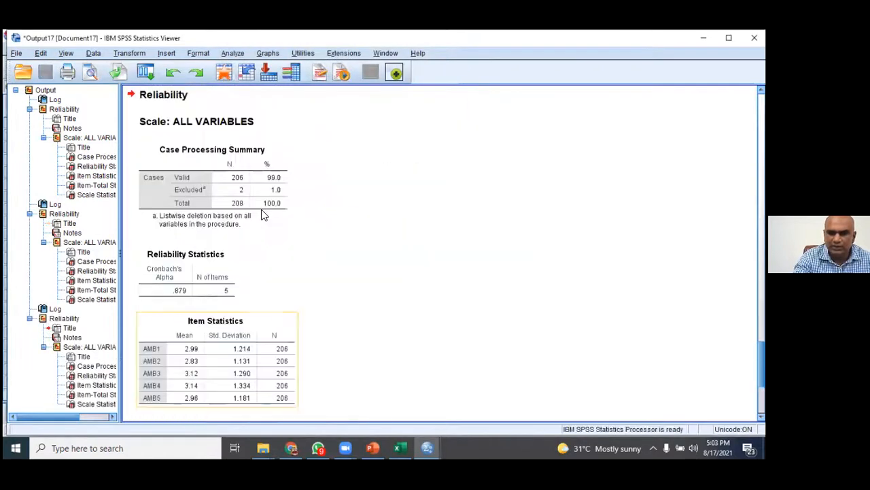
scroll(192, 247, down, 3)
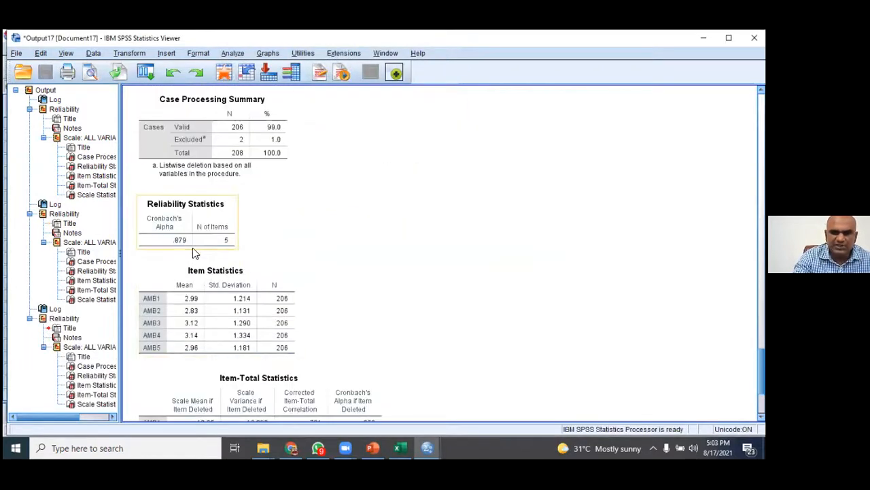
scroll(263, 252, down, 3)
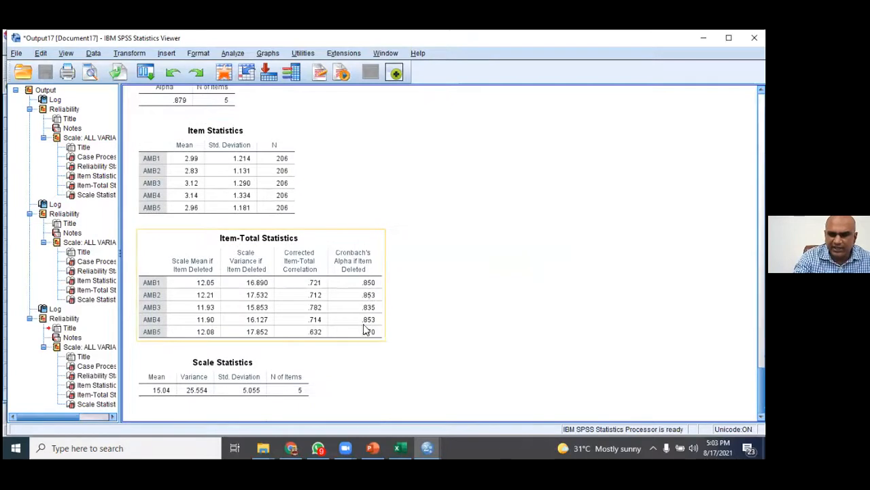
scroll(230, 203, up, 3)
scroll(230, 203, up, 2)
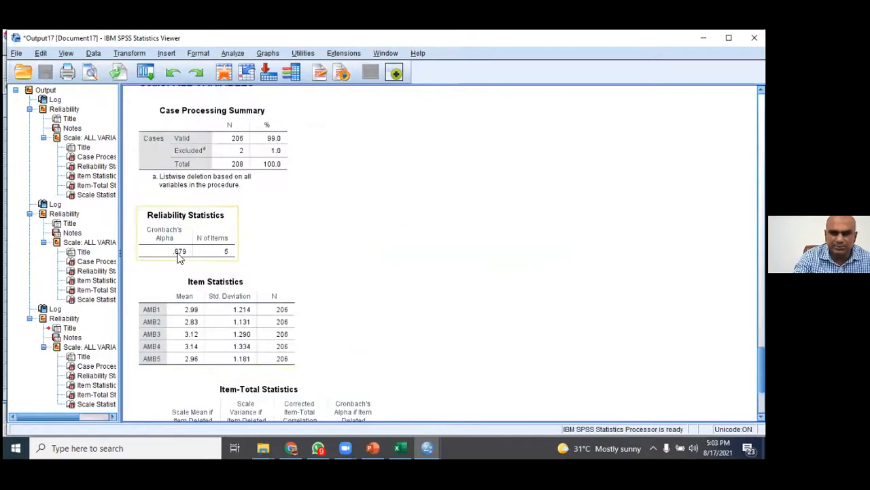
- Reset the Reliability Analysis settings and add the food quality variables FQ1 to FQ5 as the items
click(240, 54)
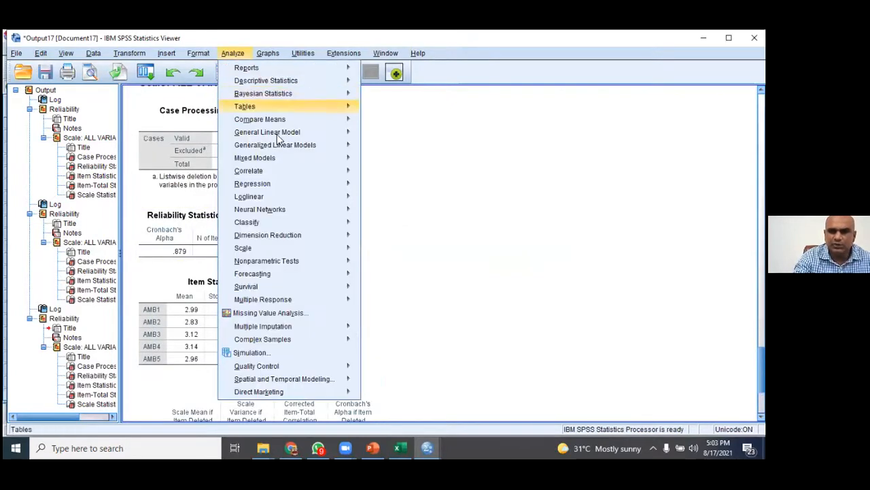
mouse_move(320, 227)
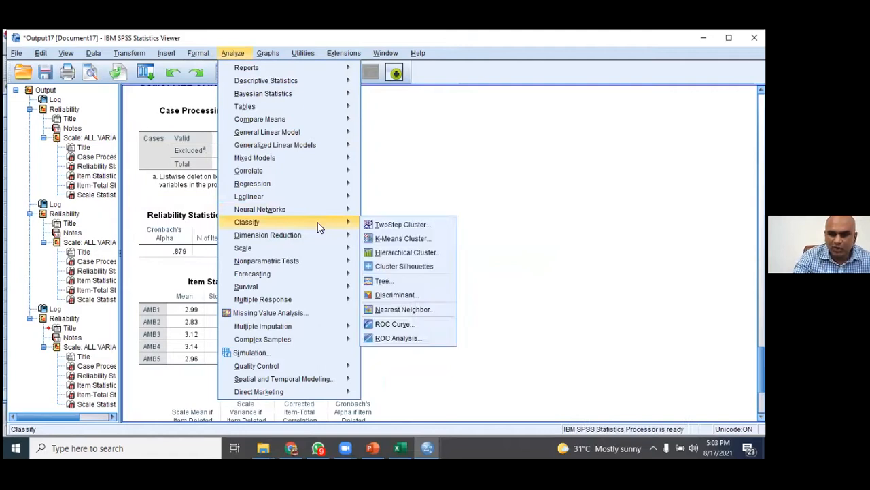
mouse_move(344, 184)
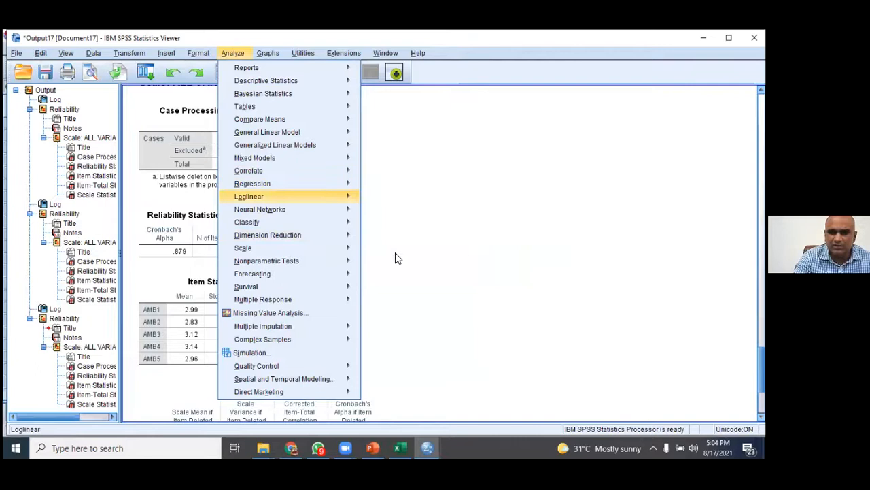
mouse_move(350, 248)
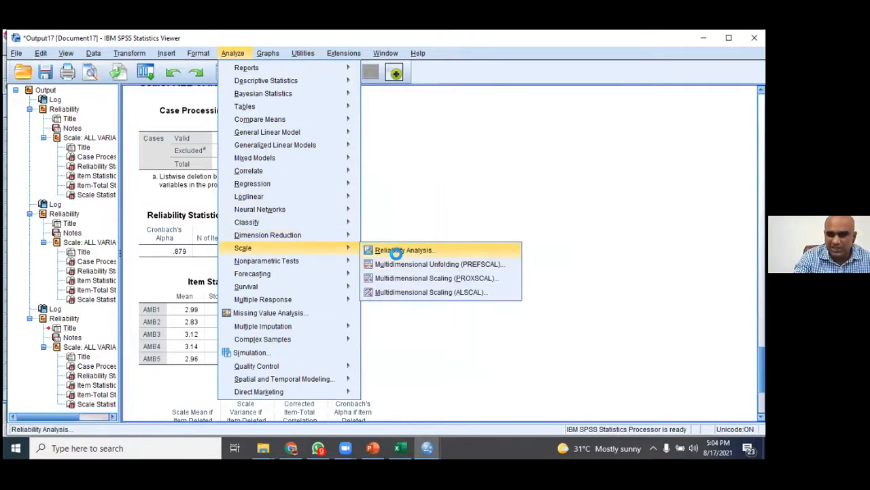
click(395, 251)
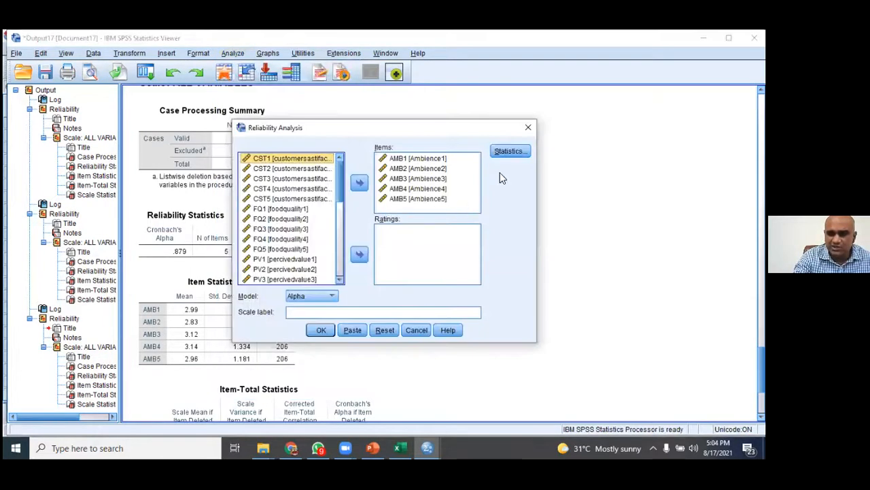
click(385, 330)
scroll(342, 175, down, 2)
scroll(343, 175, down, 1)
scroll(304, 243, down, 4)
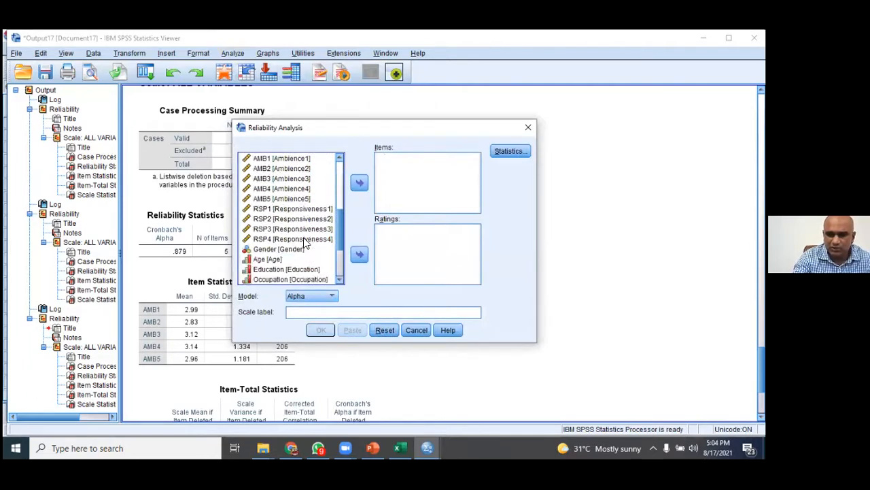
scroll(297, 221, up, 5)
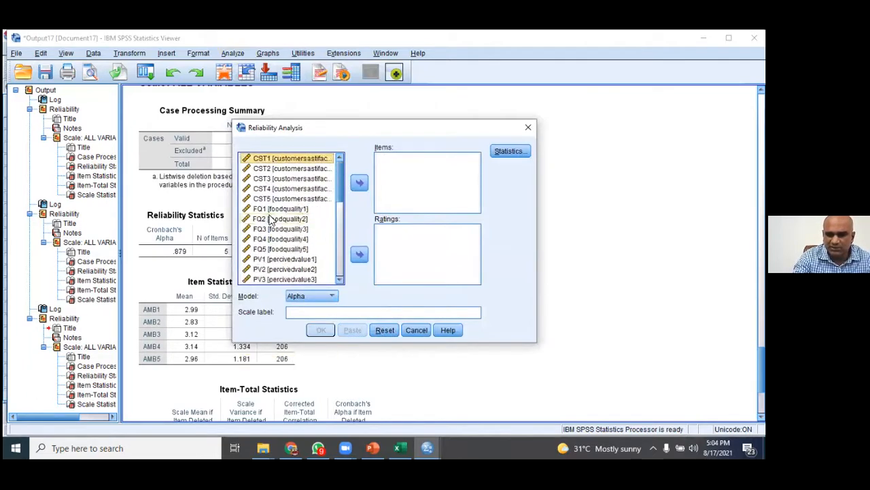
click(273, 210)
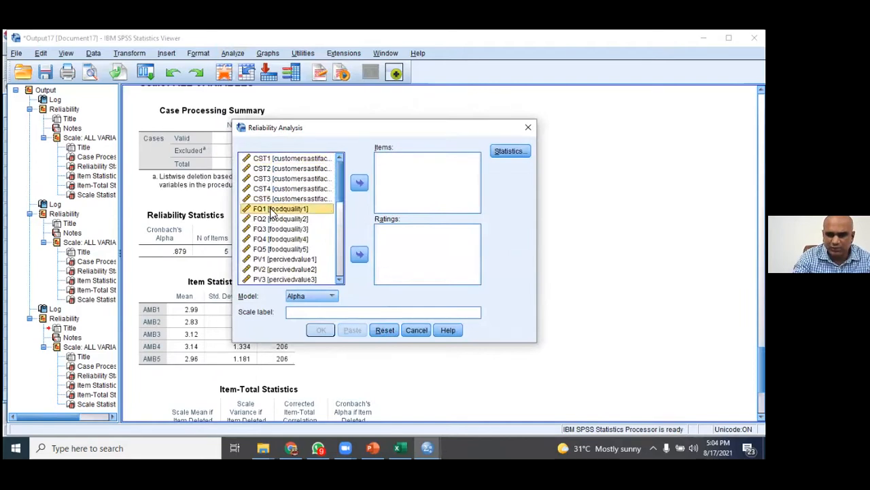
shift+click(282, 250)
click(359, 183)
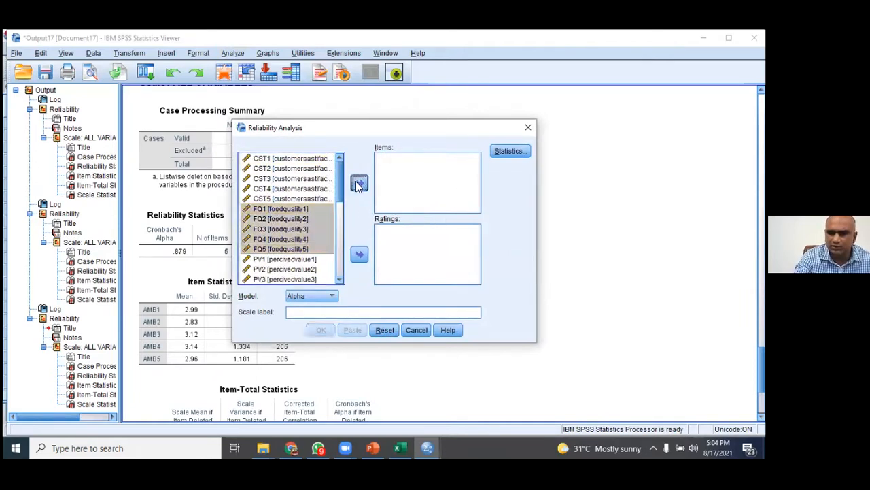
- Include item, scale and scale-if-item-deleted descriptives and run the reliability analysis for the food quality items
click(506, 151)
click(256, 71)
click(257, 82)
click(258, 95)
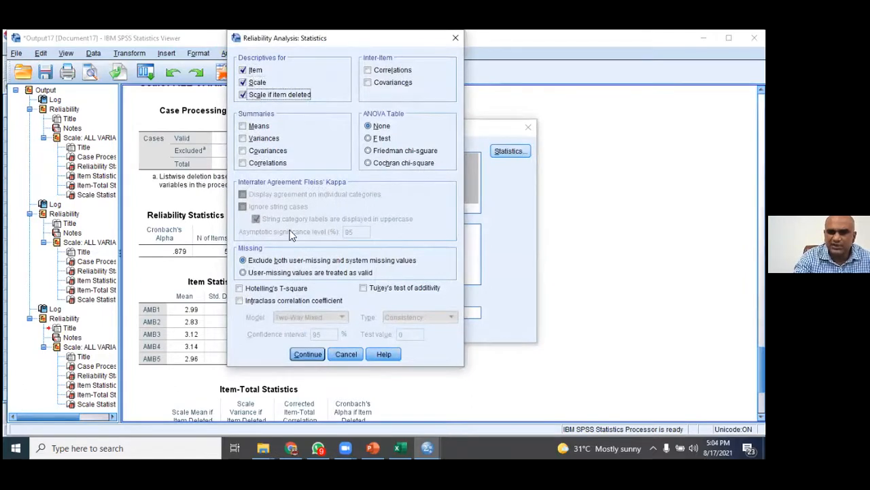
click(309, 353)
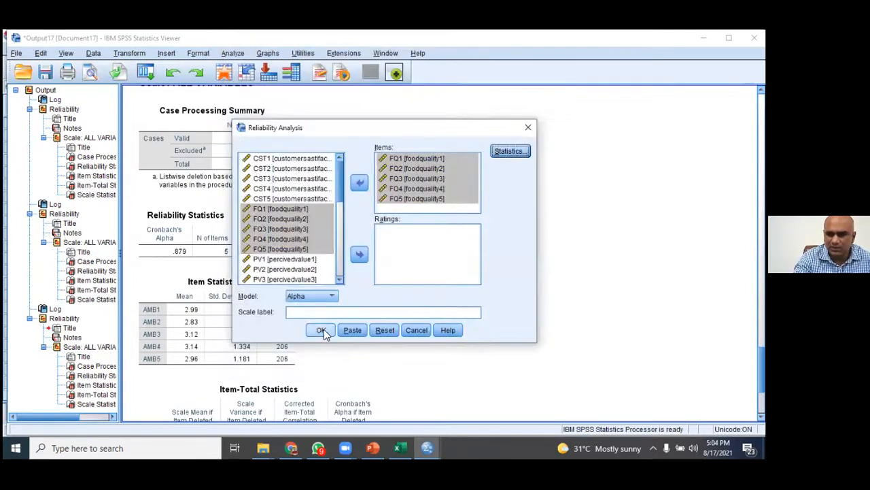
click(321, 330)
- Review the food quality reliability tables and close the output viewer without saving its contents
scroll(190, 292, down, 3)
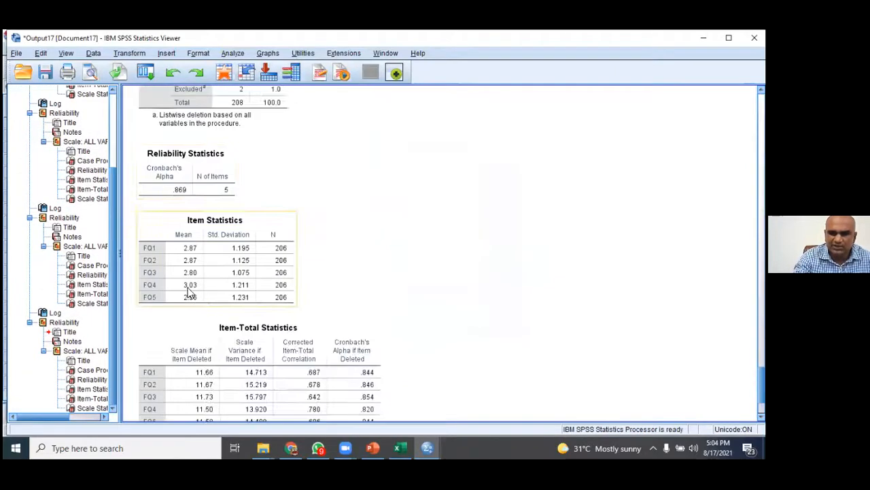
scroll(258, 283, down, 3)
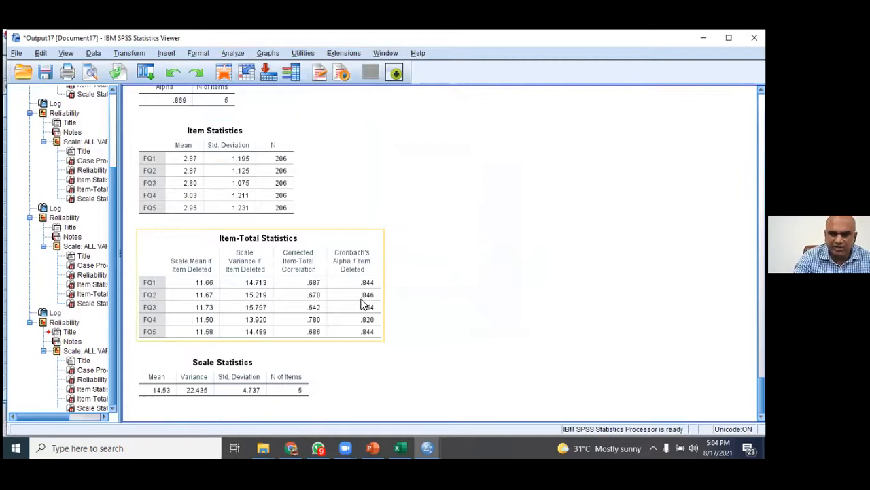
scroll(267, 256, up, 5)
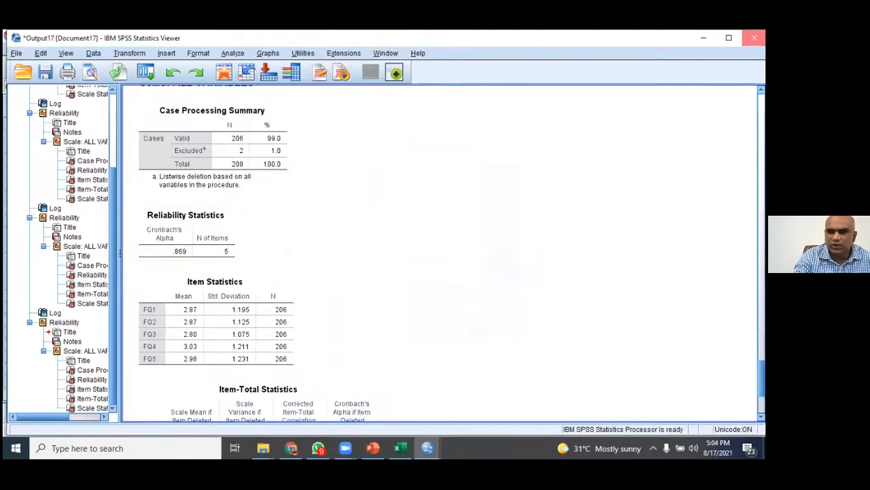
click(754, 37)
click(393, 254)
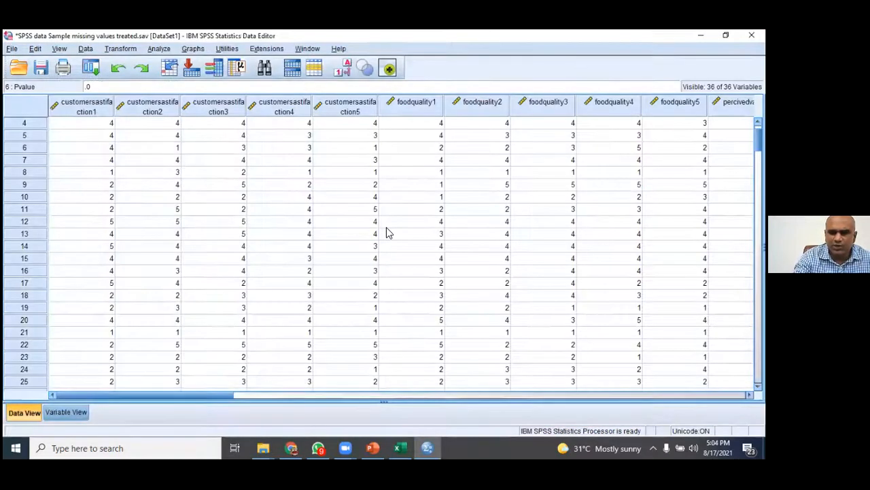
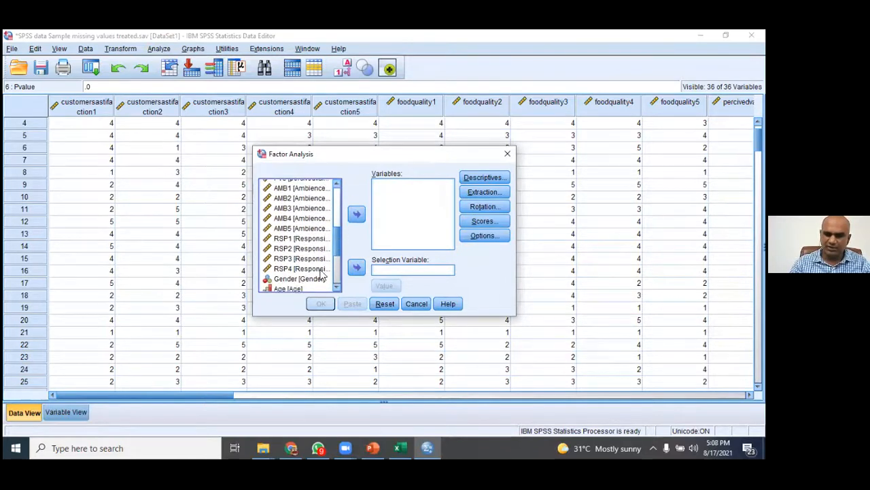
- Add all scale items from CST1 through RSP4 as the factor analysis variables and check the list
shift+click(308, 269)
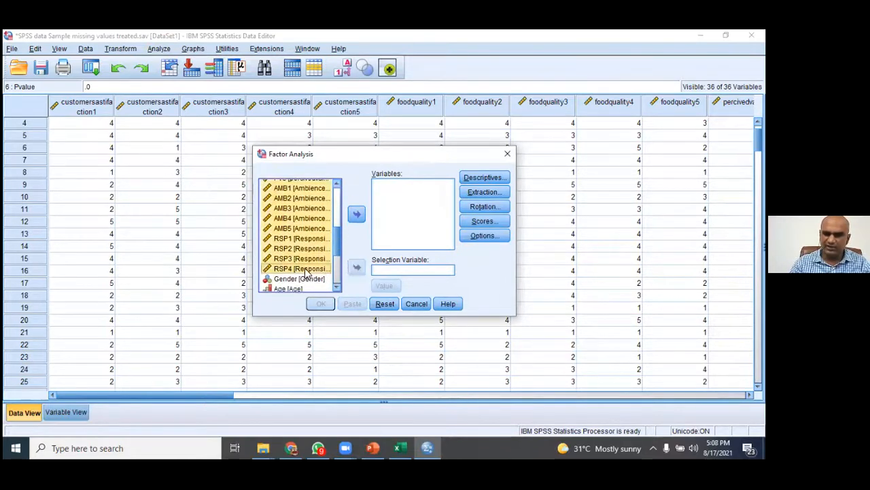
click(355, 214)
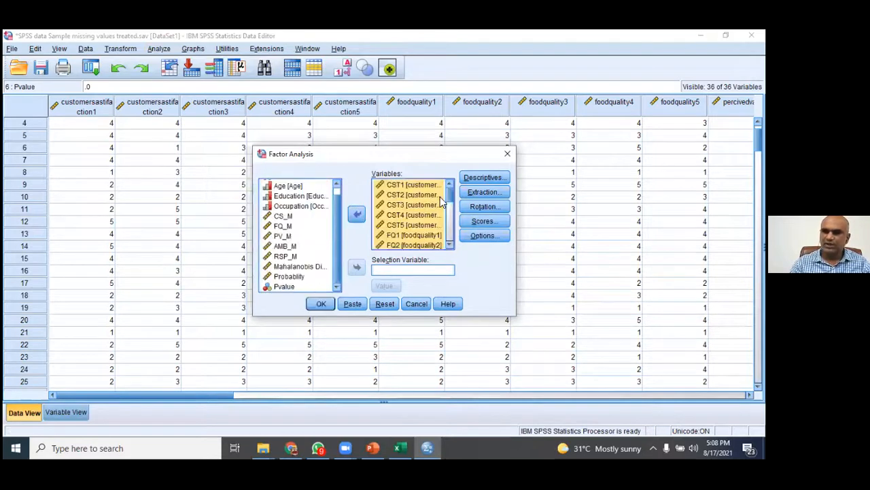
scroll(451, 220, down, 5)
scroll(423, 230, up, 5)
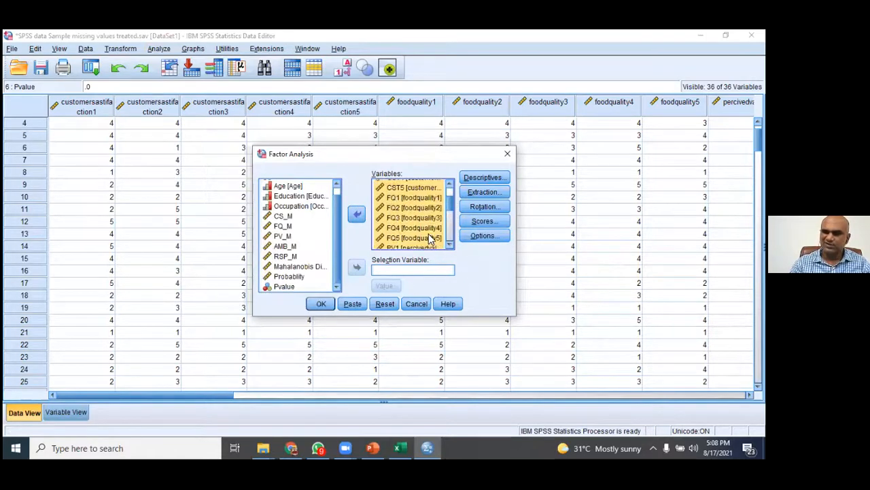
scroll(422, 224, down, 5)
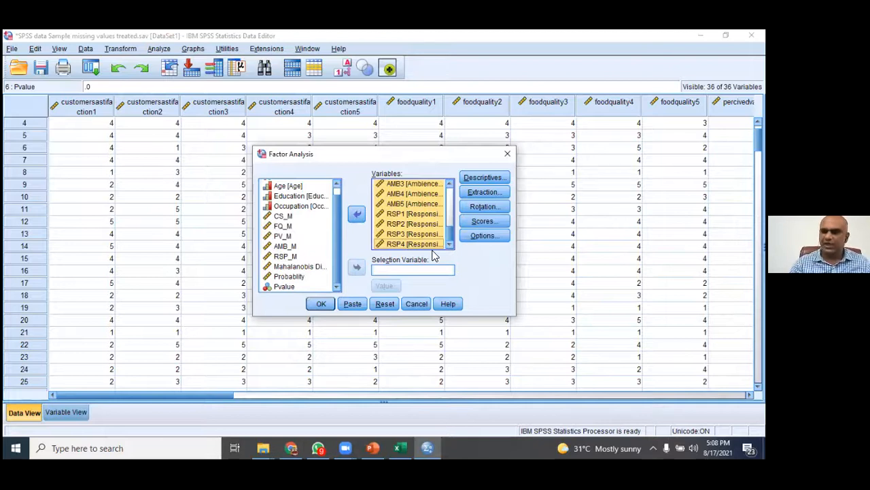
click(494, 192)
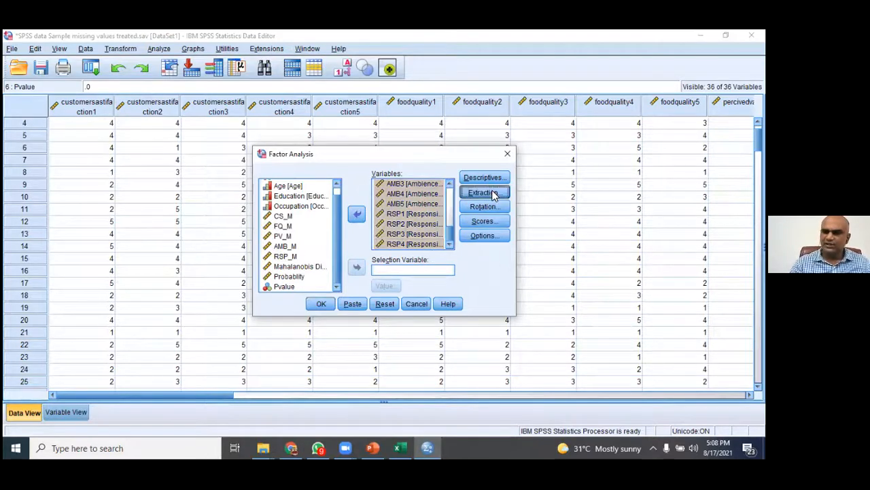
click(307, 255)
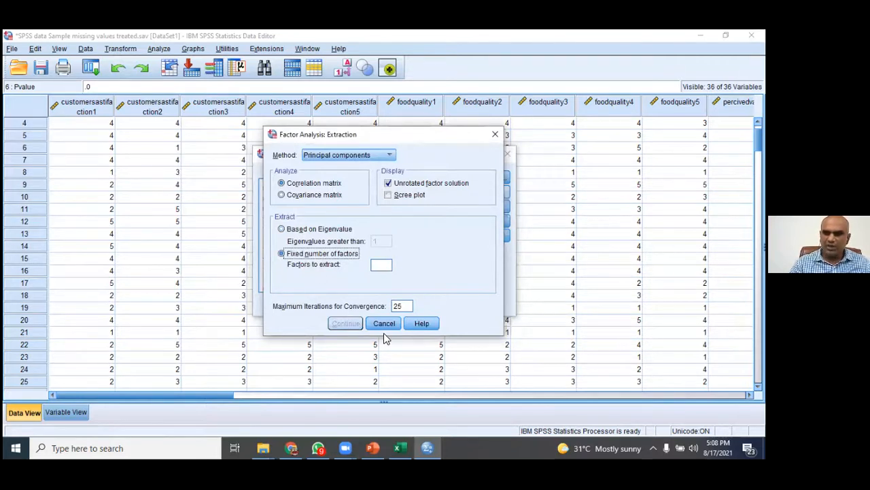
click(385, 327)
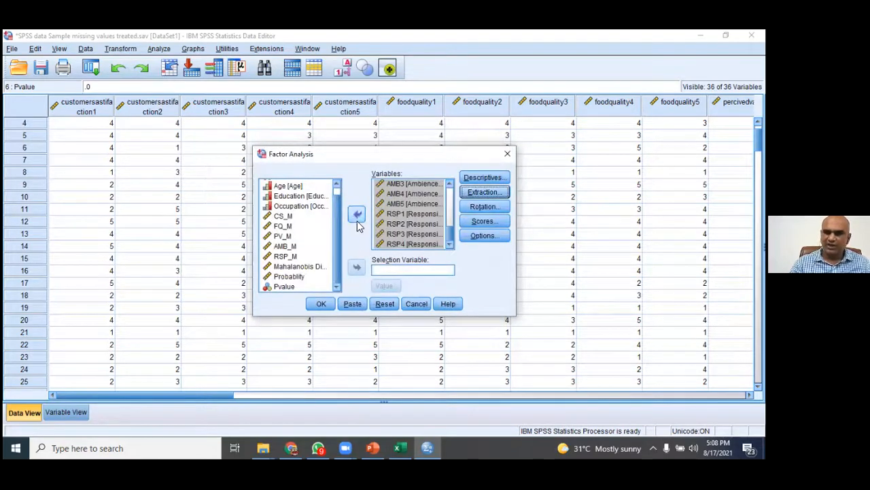
- Reset the Factor Analysis settings and add the customer satisfaction items CST1 to CST5 as the variables
click(385, 304)
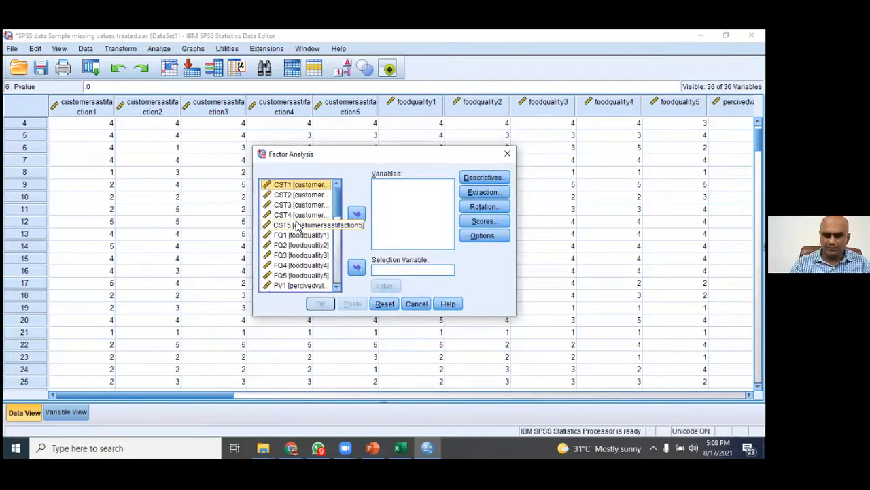
shift+click(295, 225)
click(355, 213)
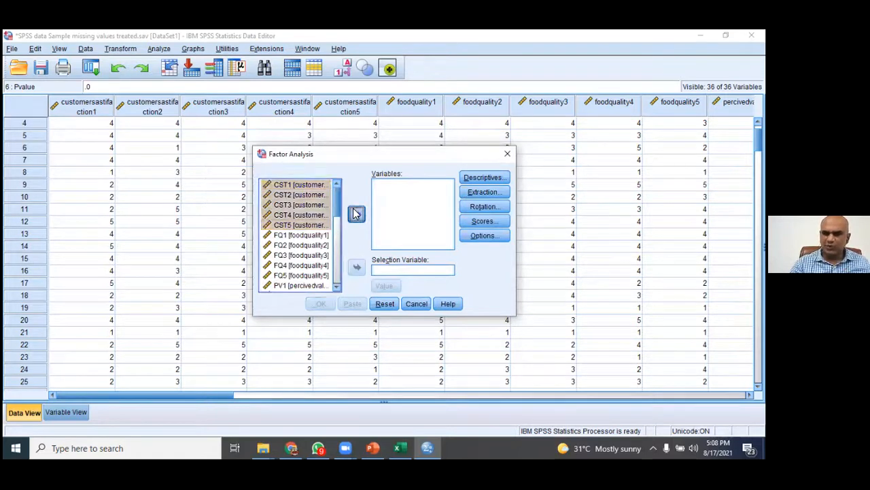
click(483, 192)
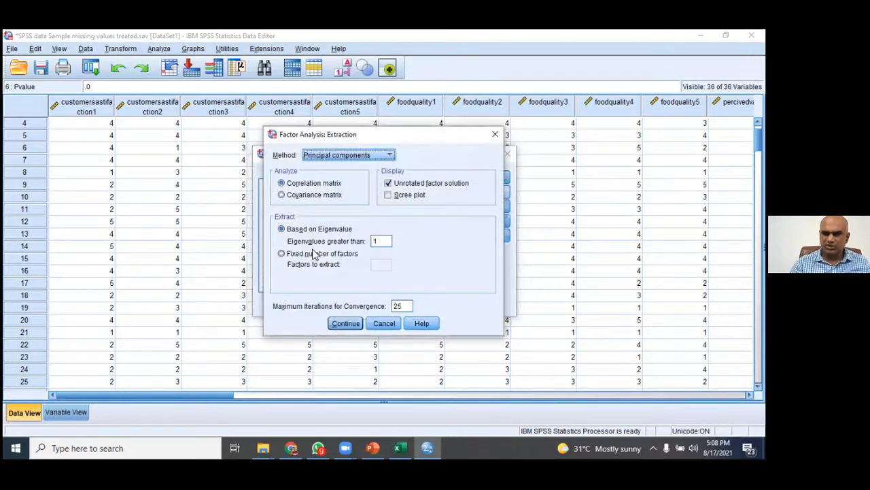
click(348, 258)
click(381, 266)
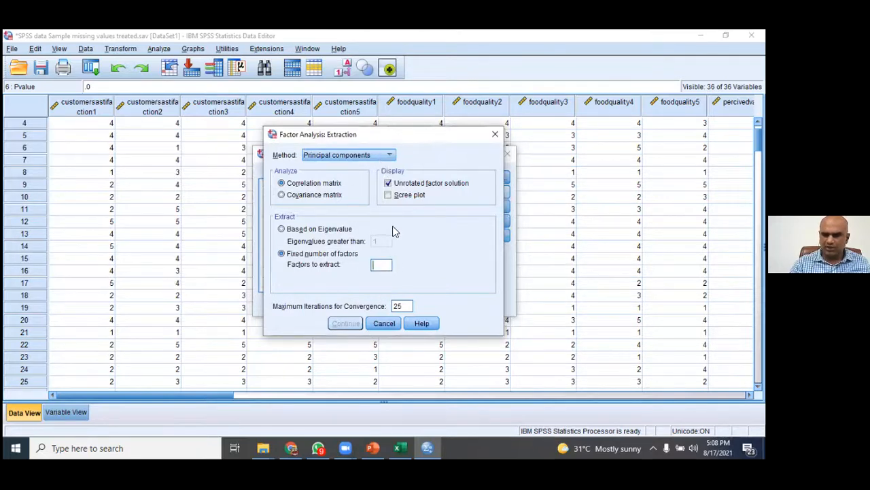
text(1)
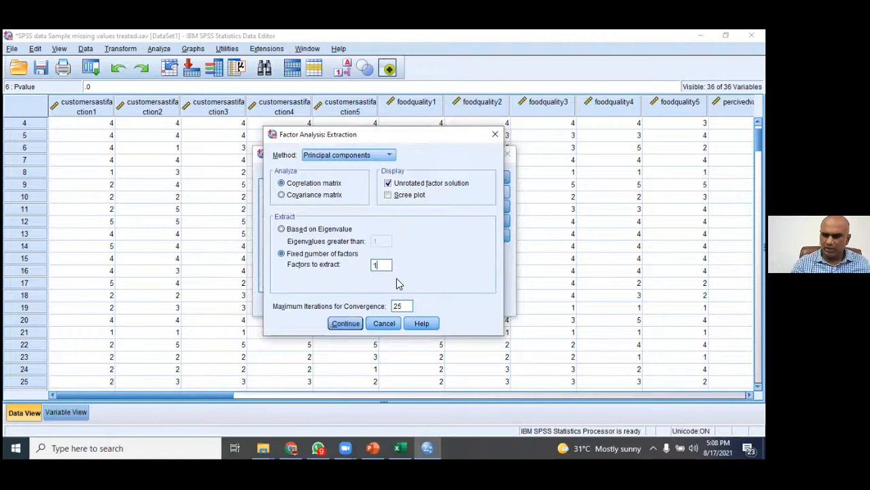
click(292, 230)
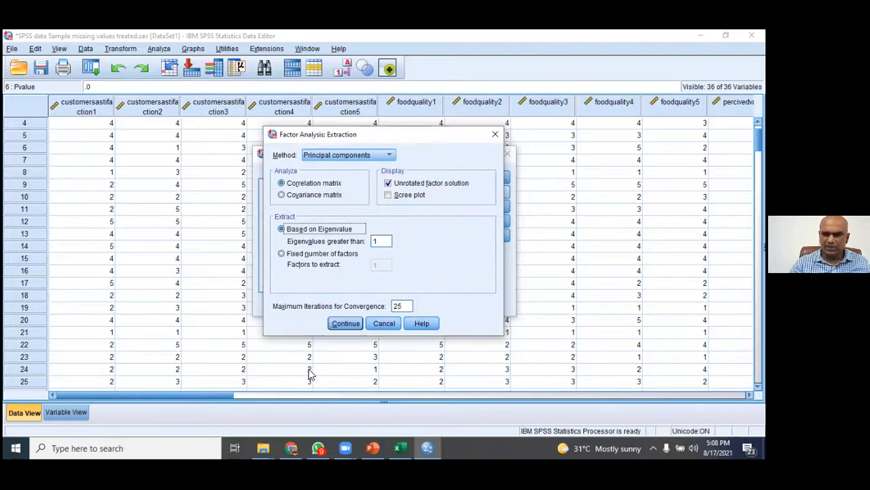
click(349, 325)
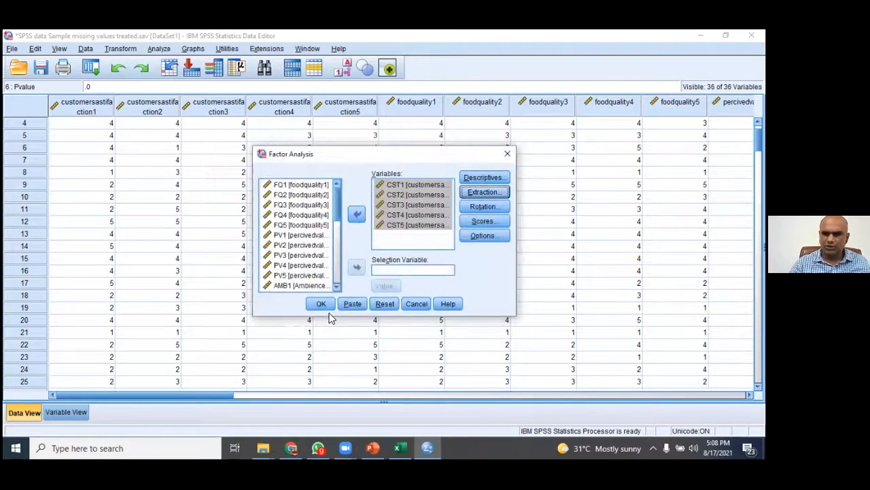
- Base the principal components extraction on the covariance matrix and run the factor analysis for the customer satisfaction items
click(495, 195)
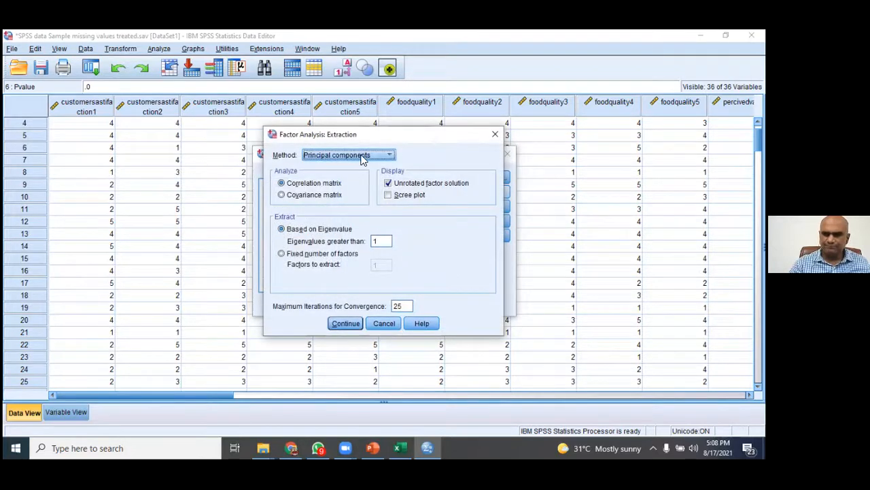
click(325, 196)
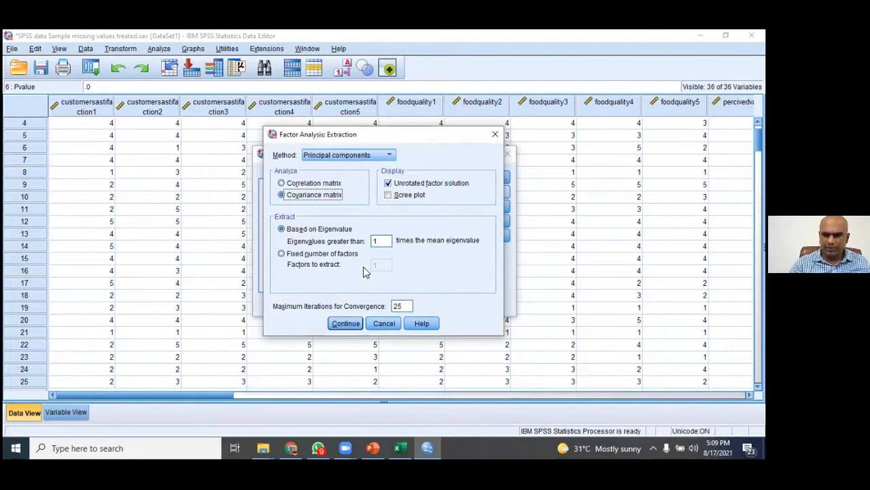
click(346, 324)
click(321, 303)
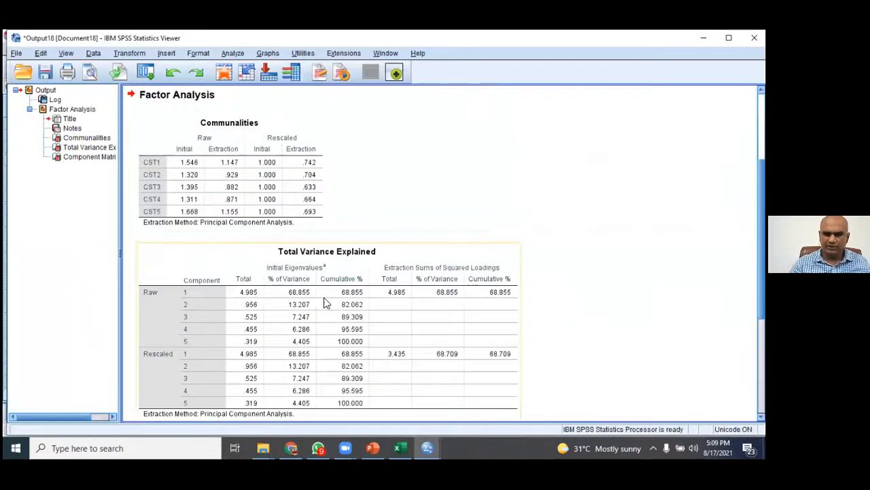
- Review the communalities, total variance explained and component matrix of the customer satisfaction items, keeping the output viewer open
scroll(324, 298, down, 3)
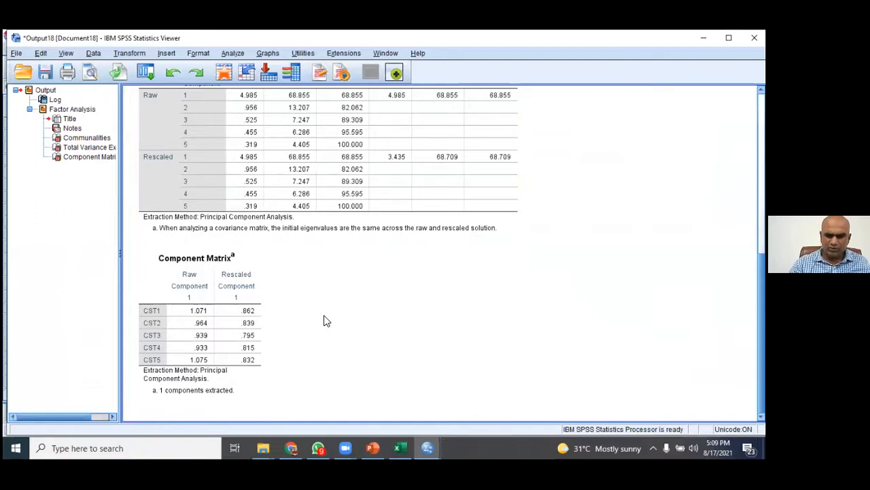
scroll(324, 321, up, 3)
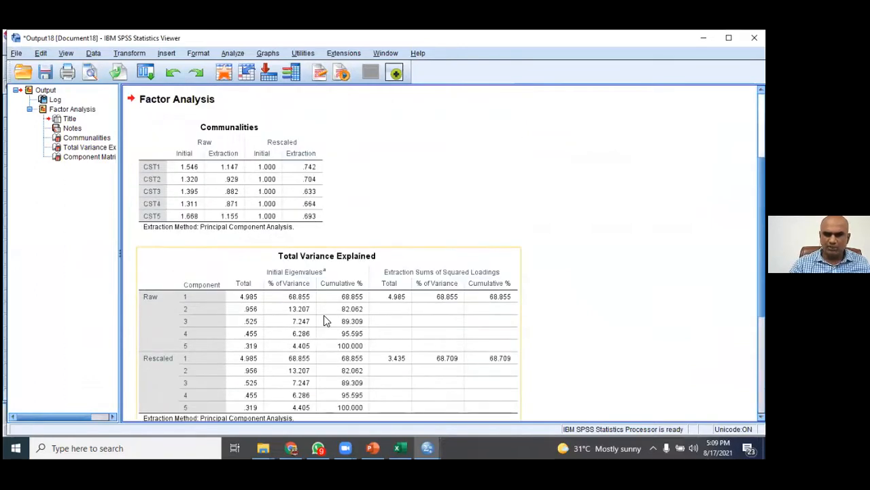
scroll(325, 316, up, 2)
scroll(324, 315, down, 6)
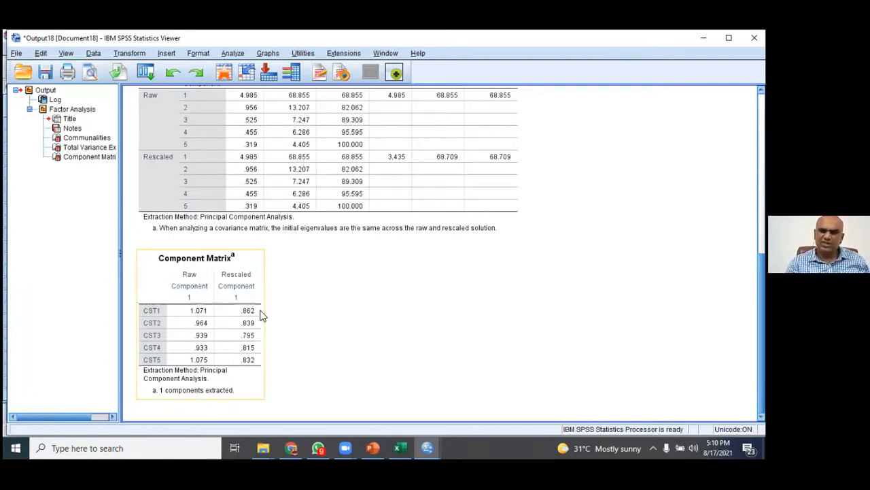
scroll(333, 276, up, 5)
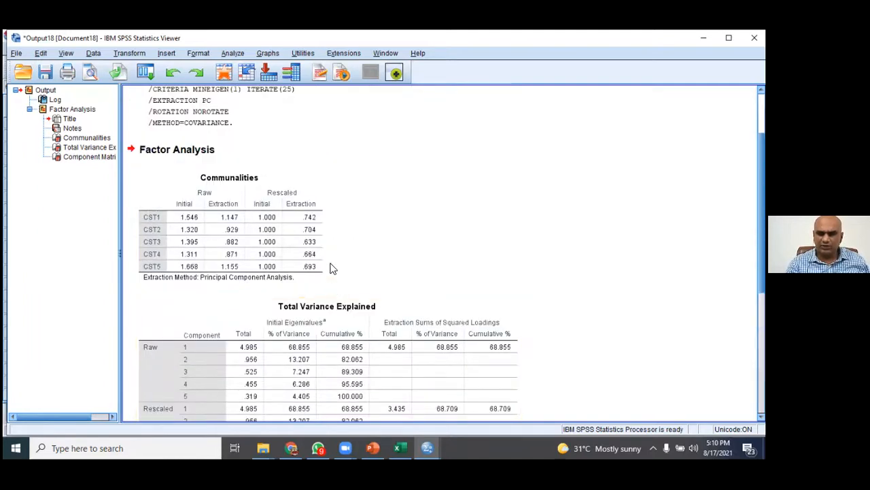
click(755, 38)
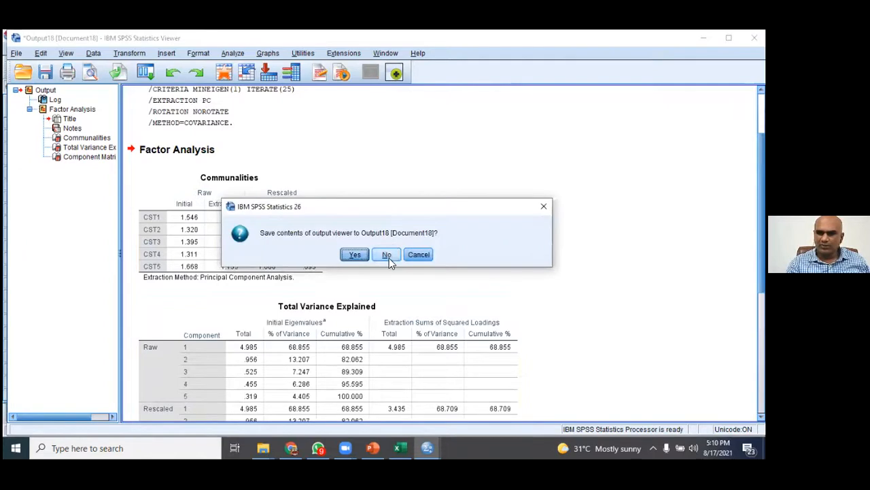
click(419, 254)
- Reset the Factor Analysis settings and add the responsiveness items RSP1 to RSP4 as the variables
click(233, 53)
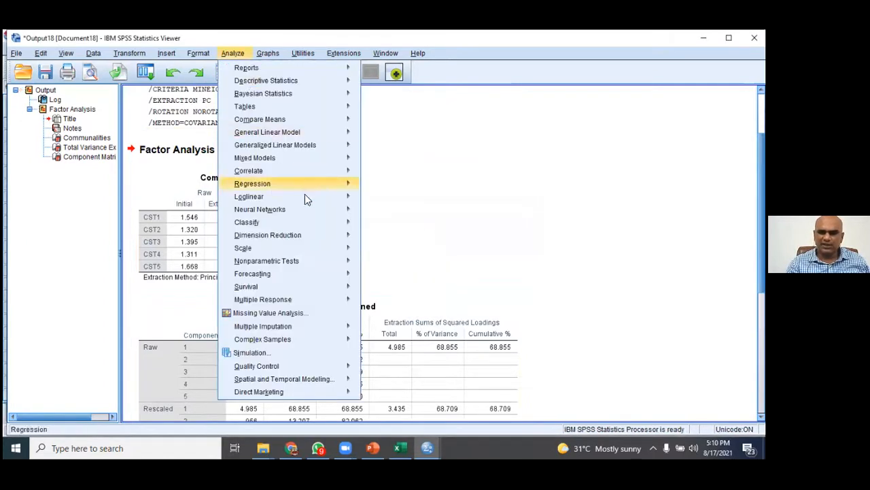
mouse_move(323, 238)
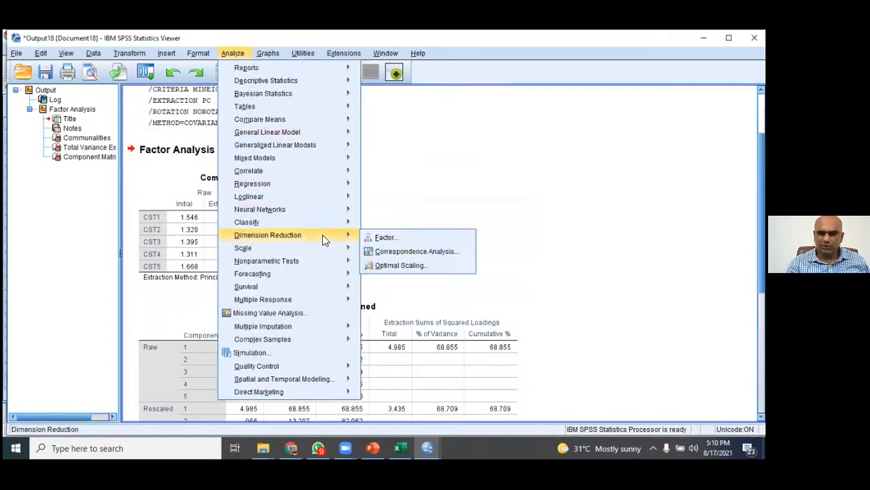
click(374, 238)
click(384, 303)
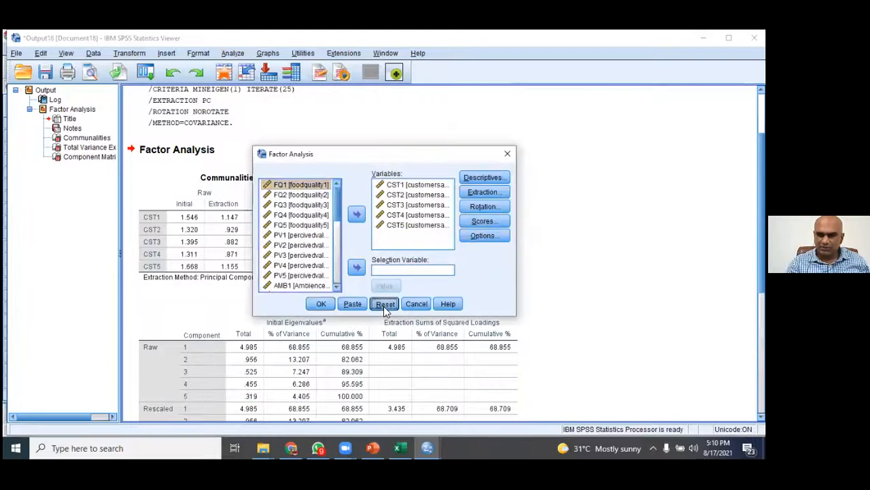
scroll(307, 244, down, 3)
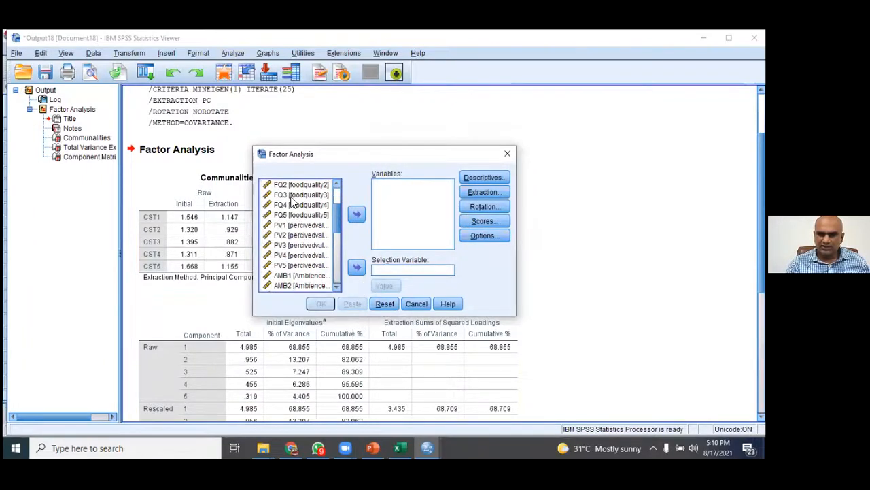
scroll(289, 273, down, 2)
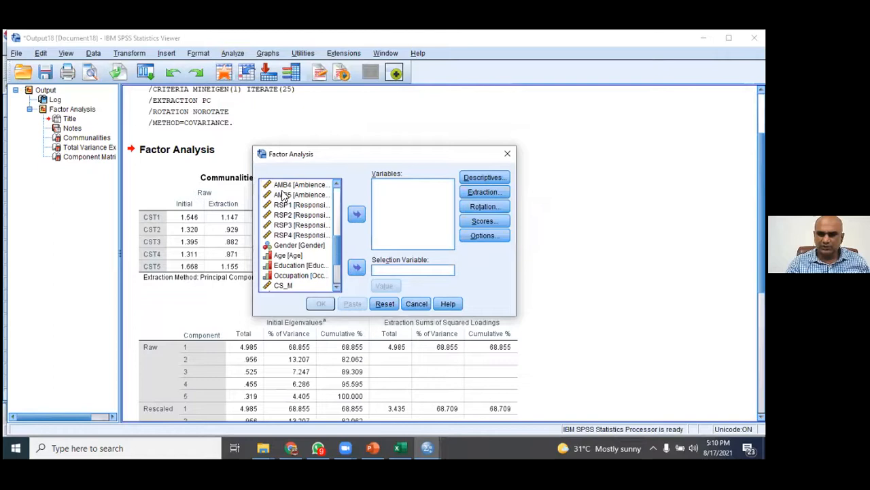
click(285, 208)
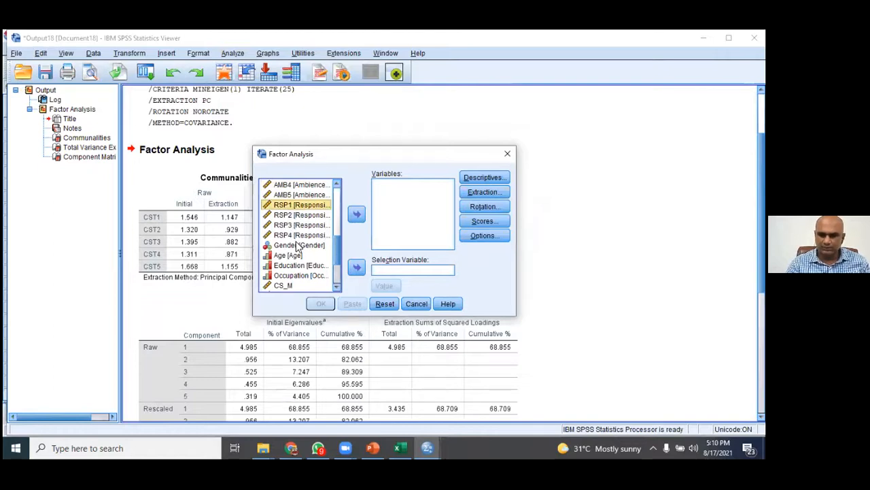
shift+click(297, 235)
click(357, 215)
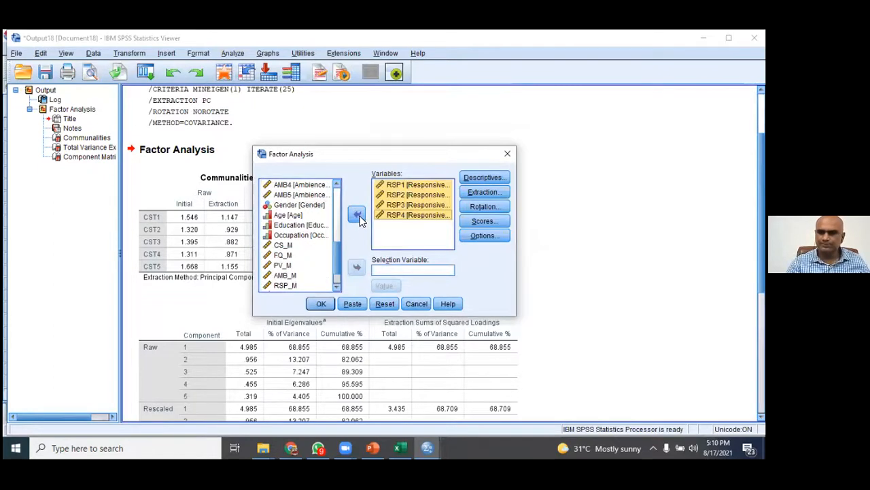
click(487, 181)
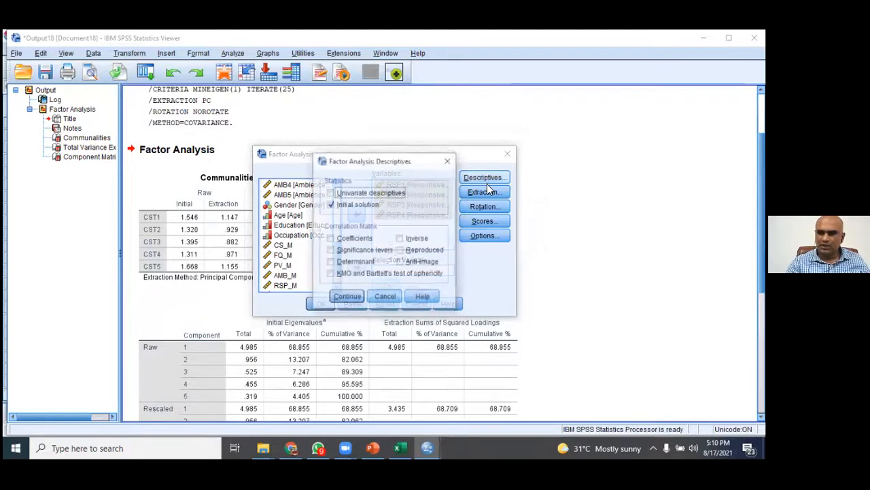
click(385, 297)
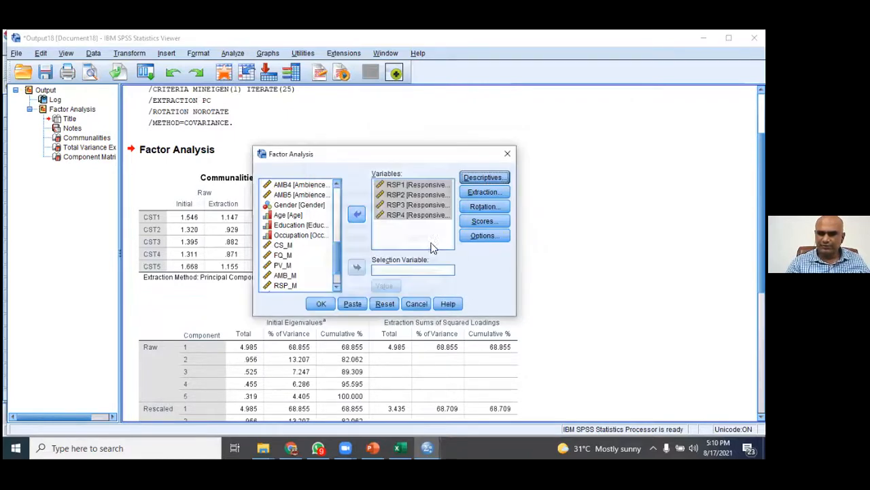
click(484, 177)
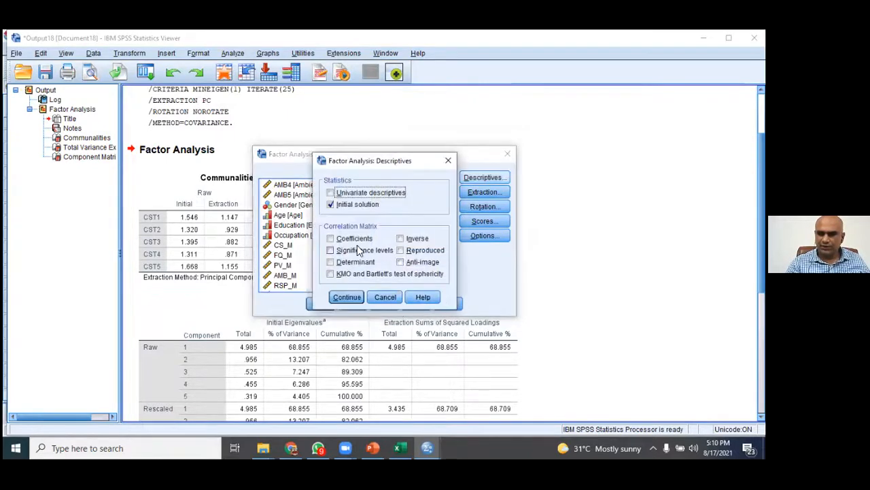
click(345, 195)
click(385, 297)
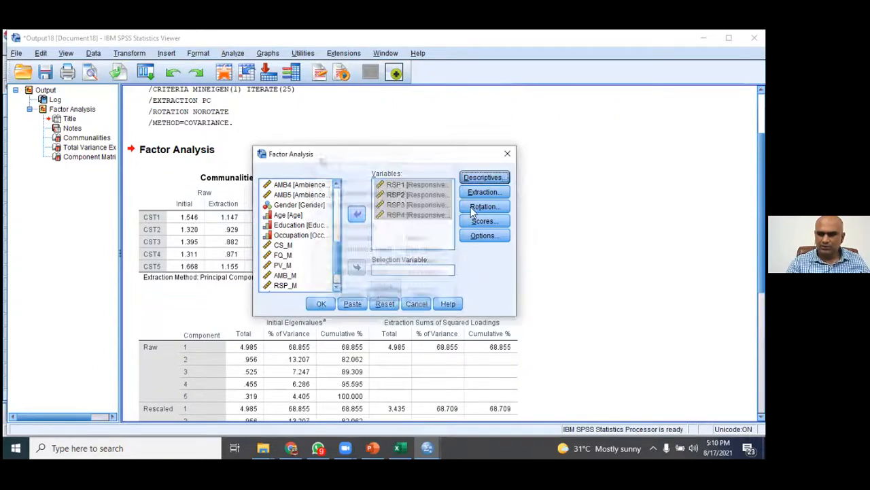
- Extract principal components from the covariance matrix and run the factor analysis for the responsiveness items
click(484, 192)
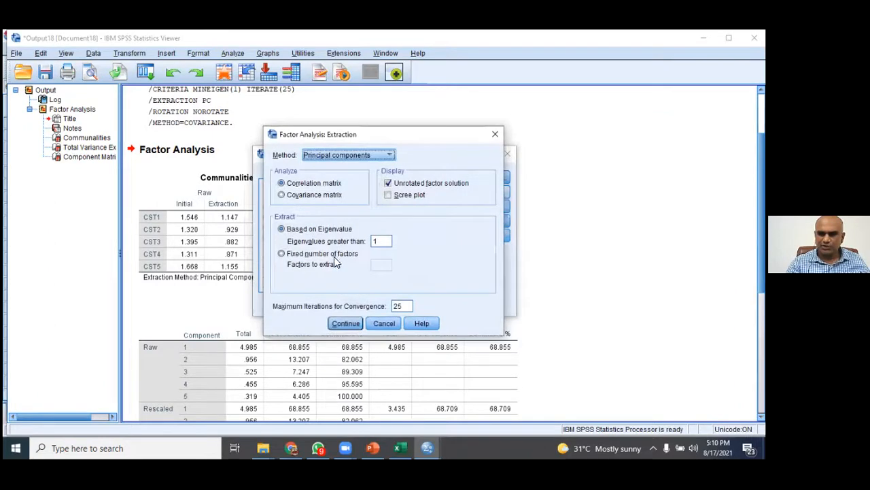
click(380, 155)
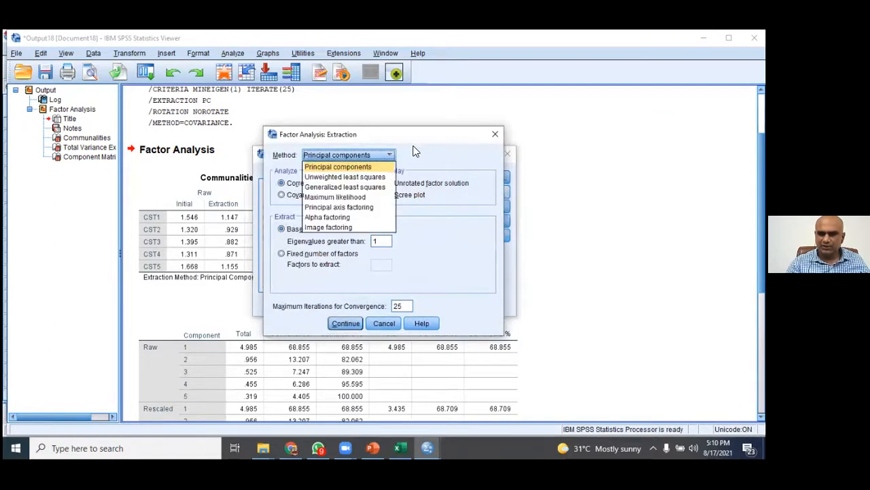
click(412, 151)
key(alt+v)
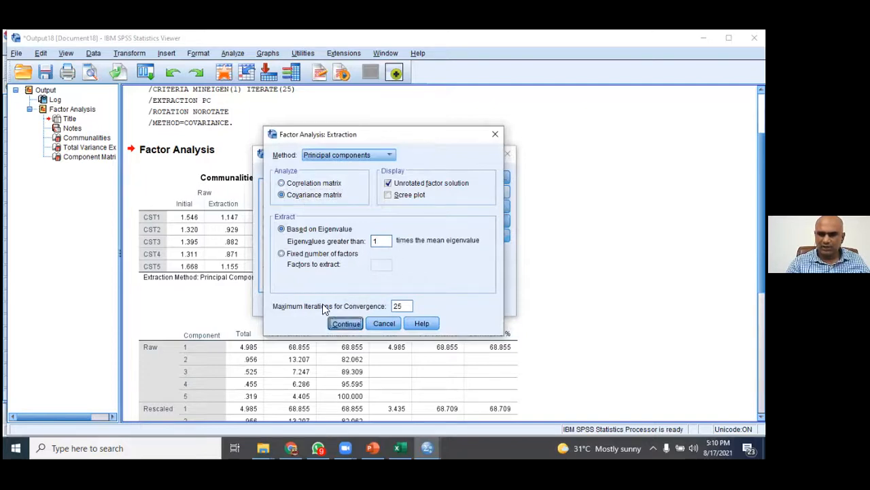
key(Return)
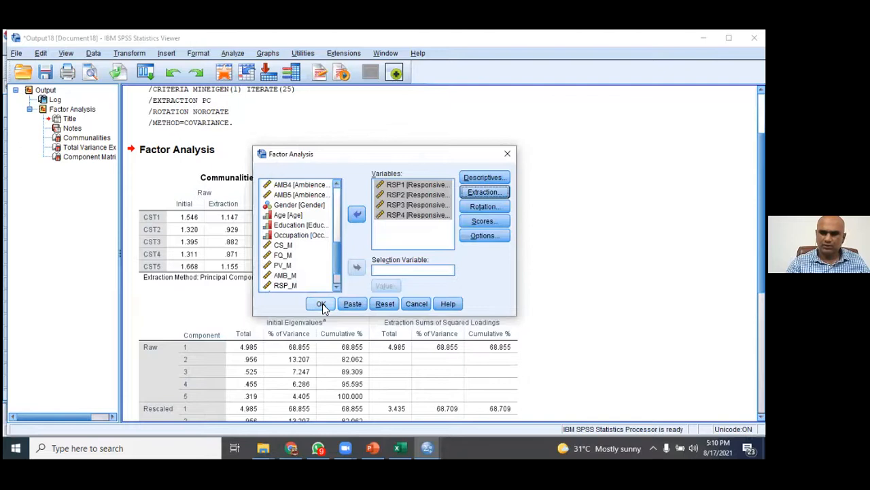
click(322, 303)
- Review the component matrix, total variance explained and communalities of the responsiveness items
scroll(323, 303, down, 3)
click(257, 335)
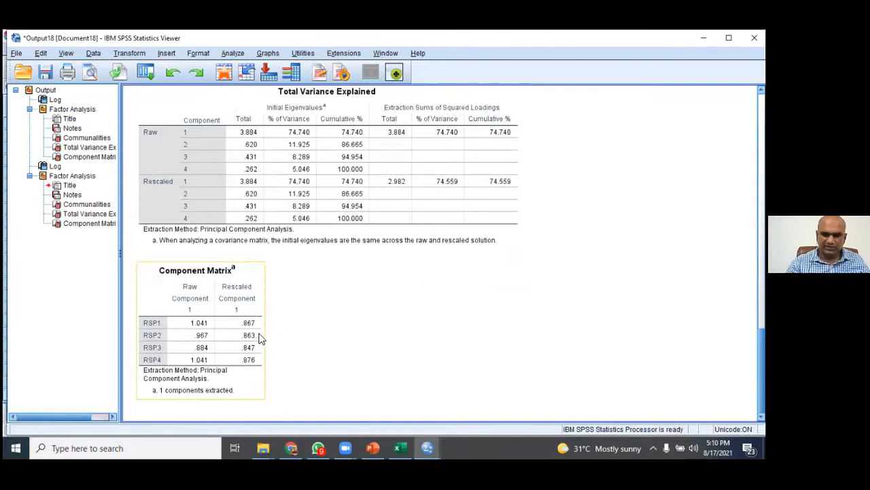
click(282, 279)
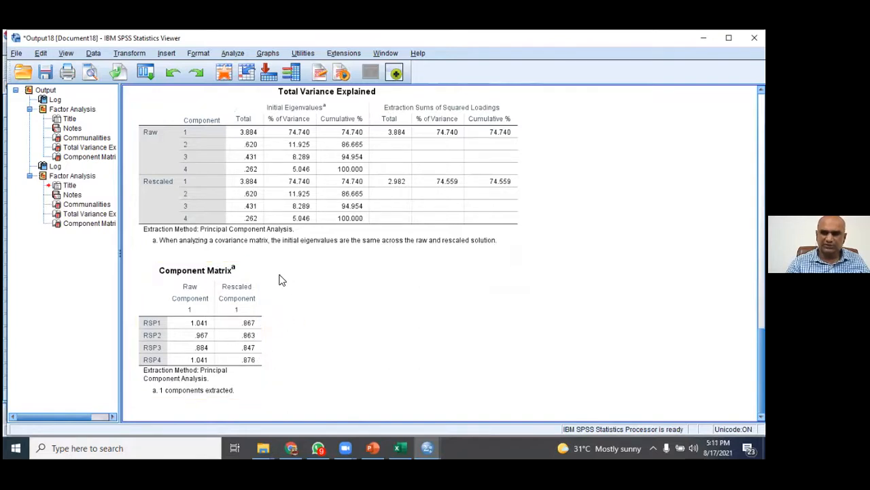
scroll(282, 279, up, 5)
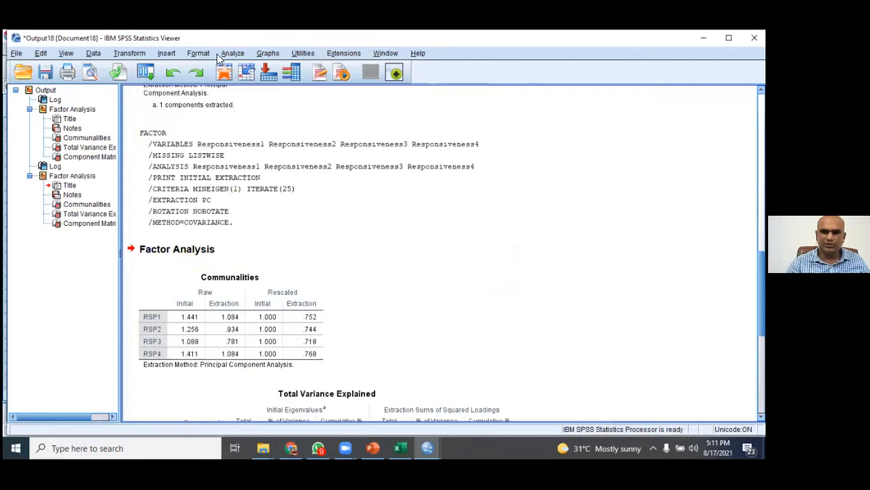
- Rerun the factor analysis of the responsiveness items with a fixed number of 1 factor to extract
click(224, 54)
mouse_move(344, 241)
click(376, 234)
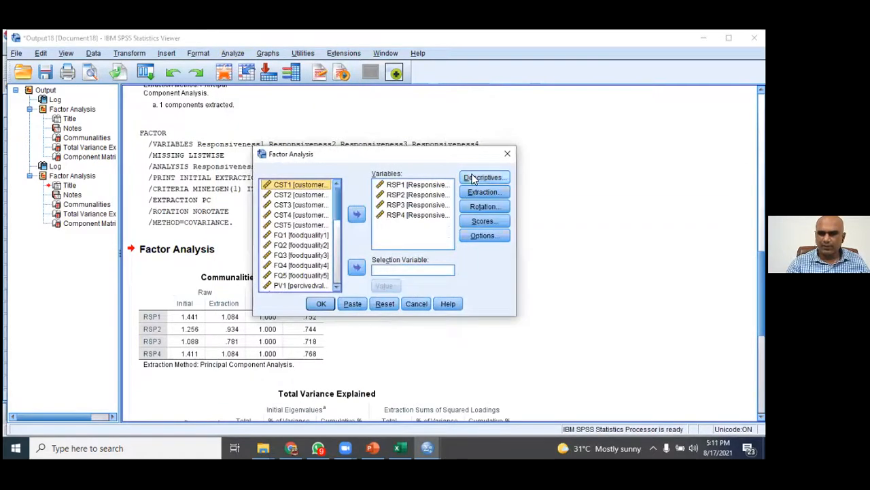
click(483, 192)
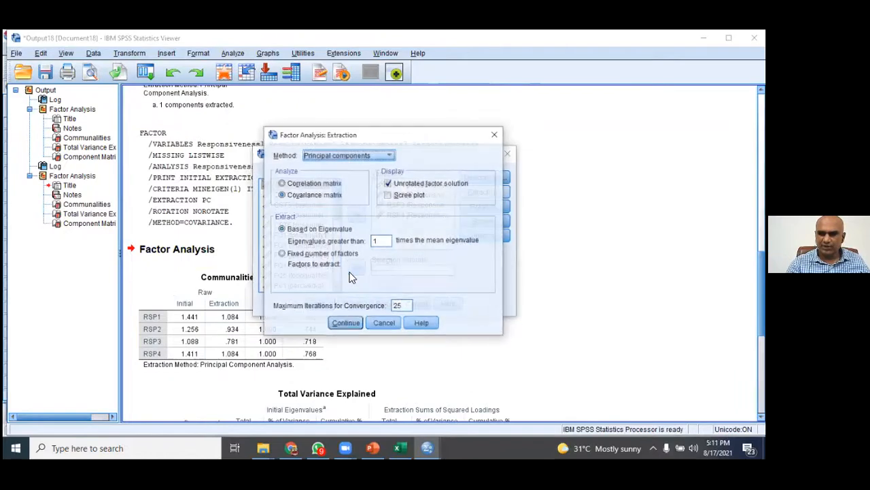
click(306, 255)
click(392, 264)
text(1)
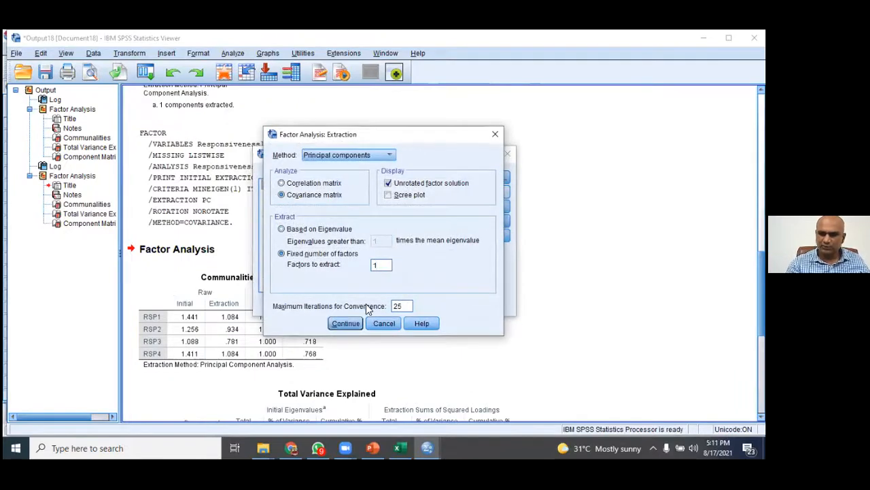
click(343, 325)
click(322, 301)
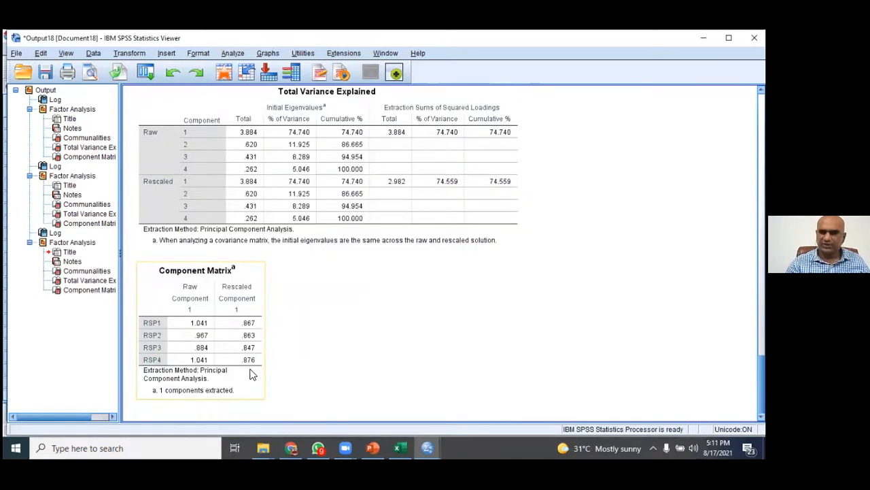
- Compare the communalities, total variance explained and component matrices of the customer satisfaction and responsiveness factor analyses
scroll(254, 358, up, 8)
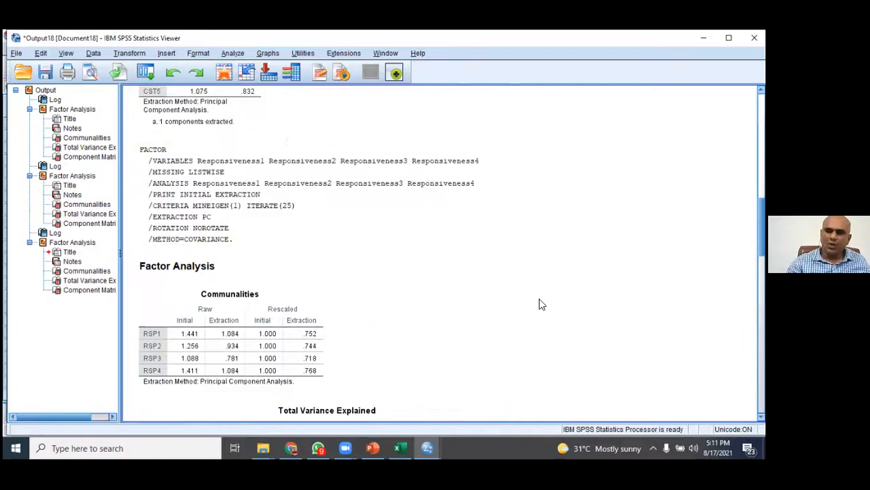
scroll(539, 299, up, 5)
scroll(278, 264, up, 4)
scroll(277, 264, up, 2)
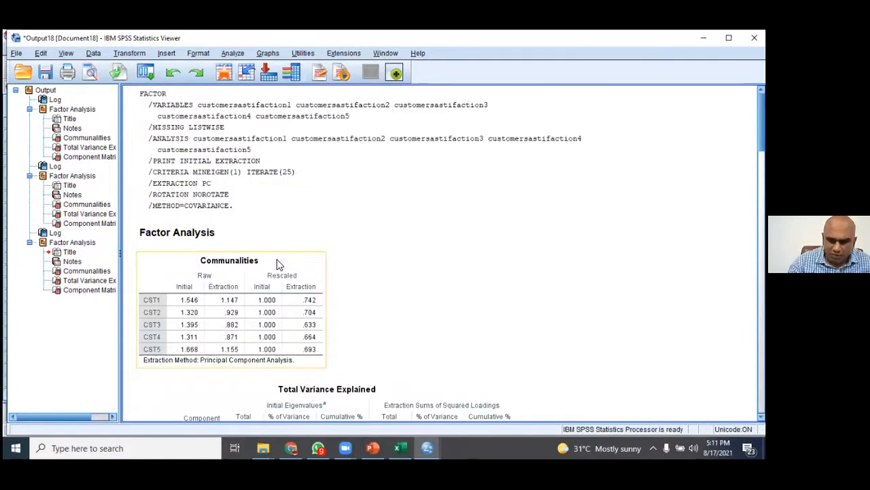
scroll(278, 264, down, 1)
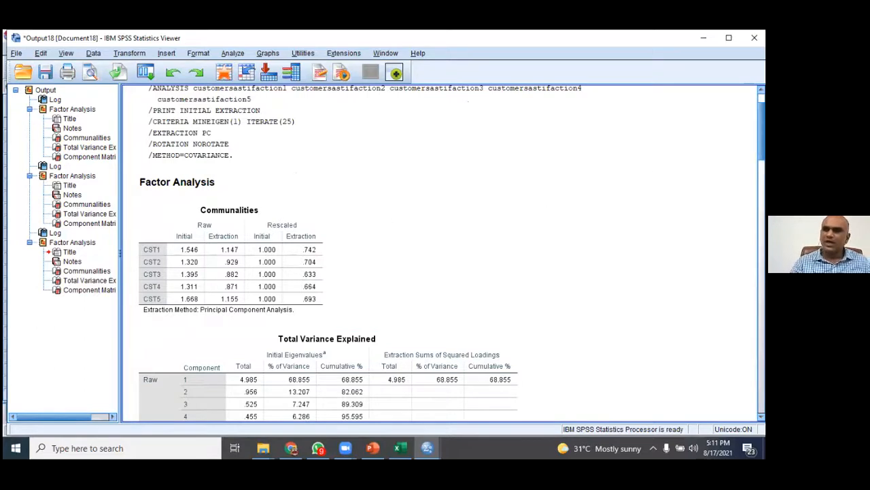
scroll(452, 252, up, 2)
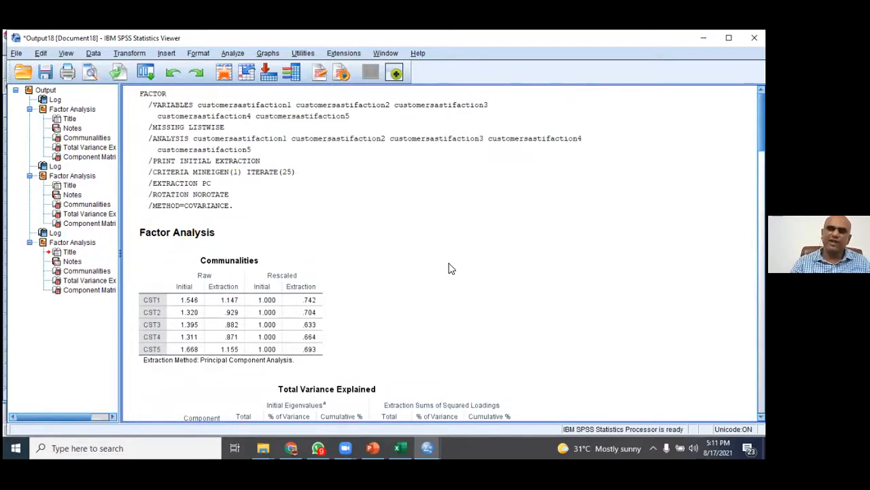
scroll(448, 269, down, 8)
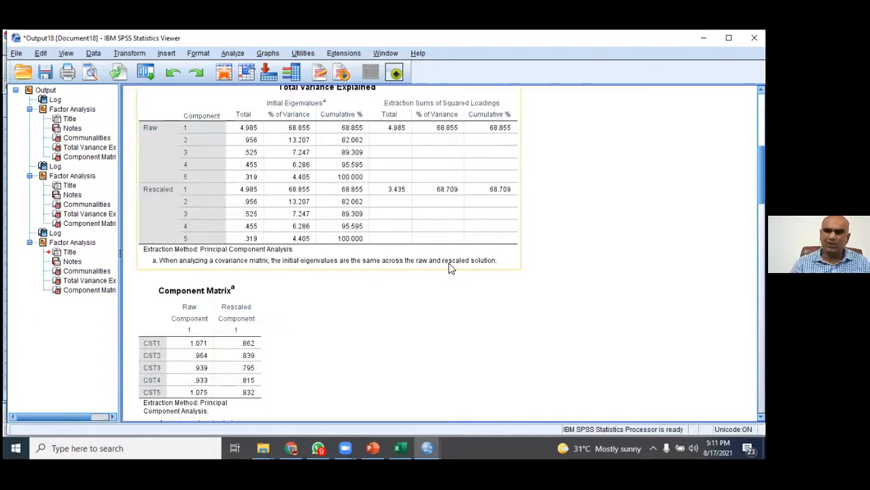
scroll(449, 268, down, 4)
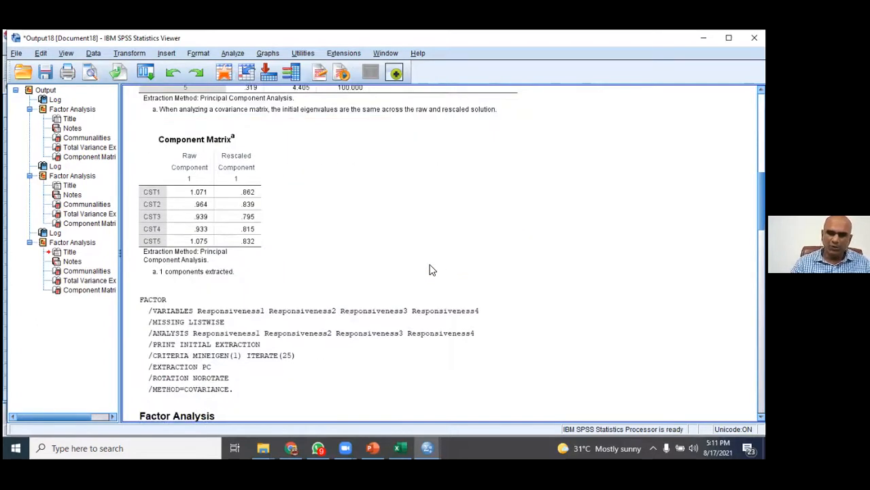
scroll(361, 286, down, 20)
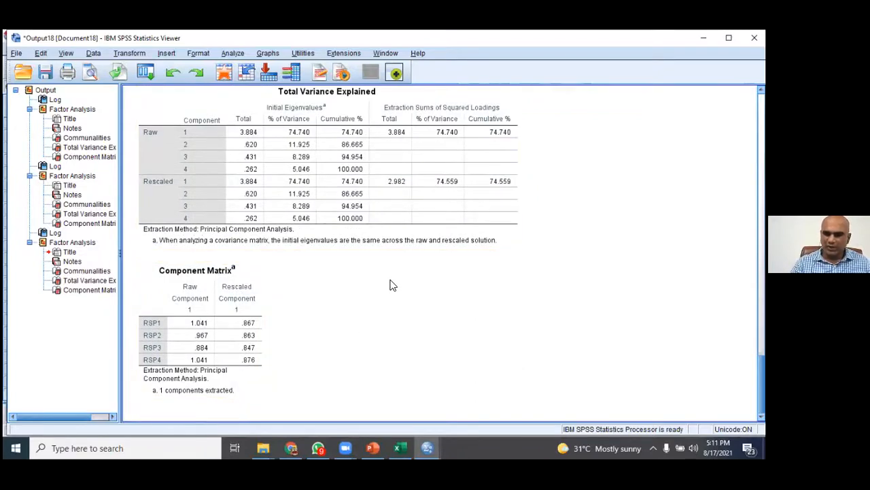
- Close the factor analysis output viewer without saving its contents
key(alt+F4)
key(Tab)
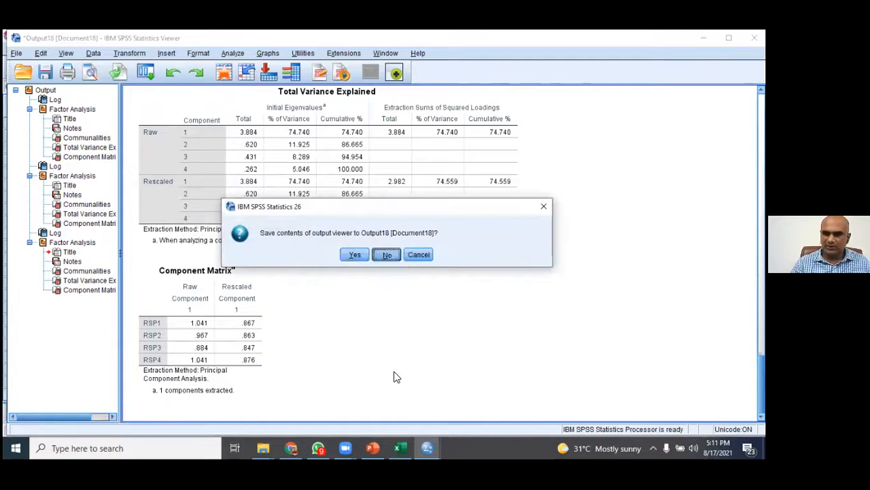
key(Return)
- Switch to the SPSS workshop presentation in PowerPoint and display slide 13, Types of Models
key(alt+Tab)
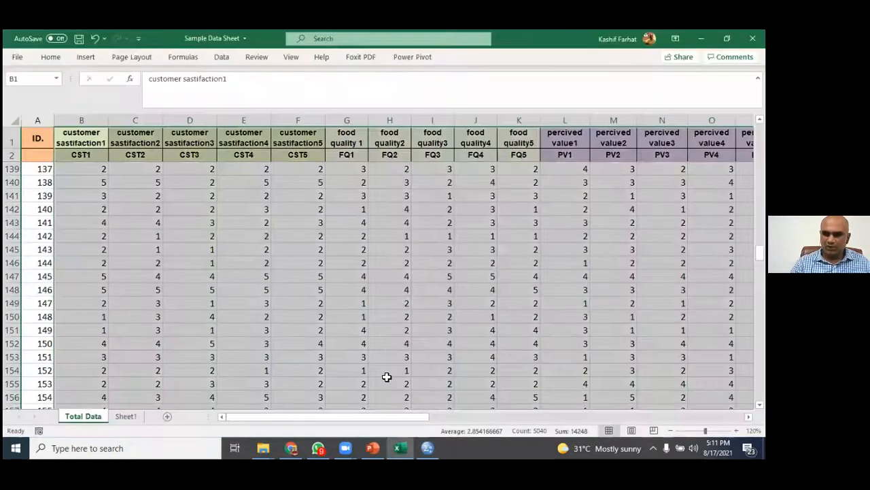
click(373, 448)
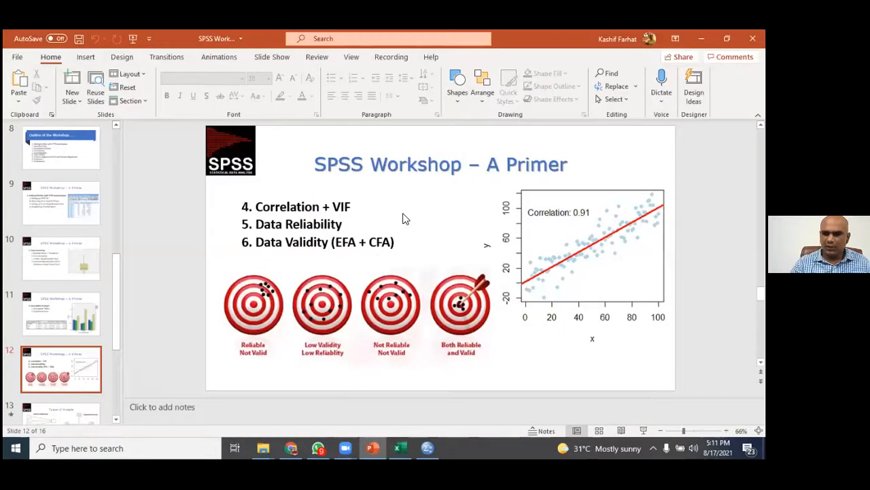
scroll(60, 345, down, 1)
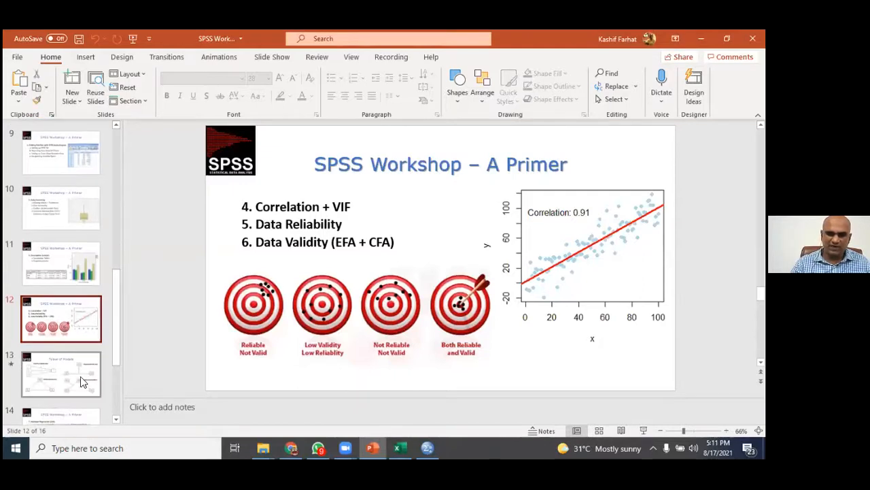
click(71, 377)
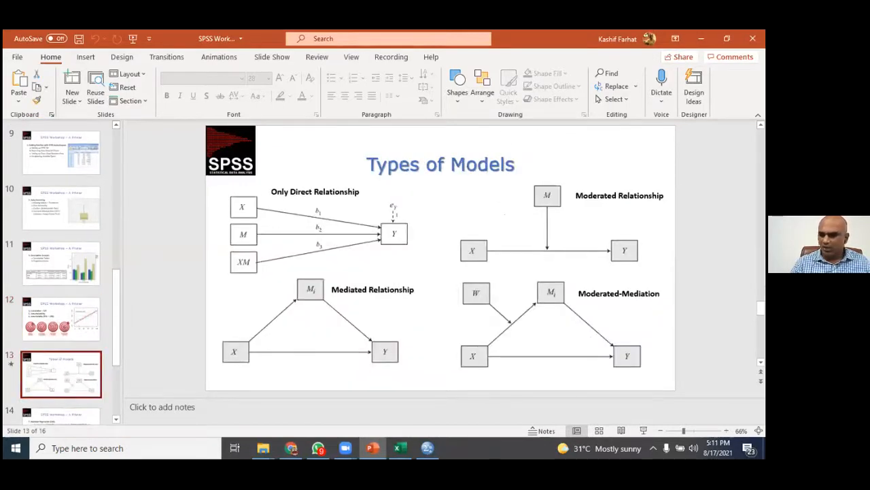
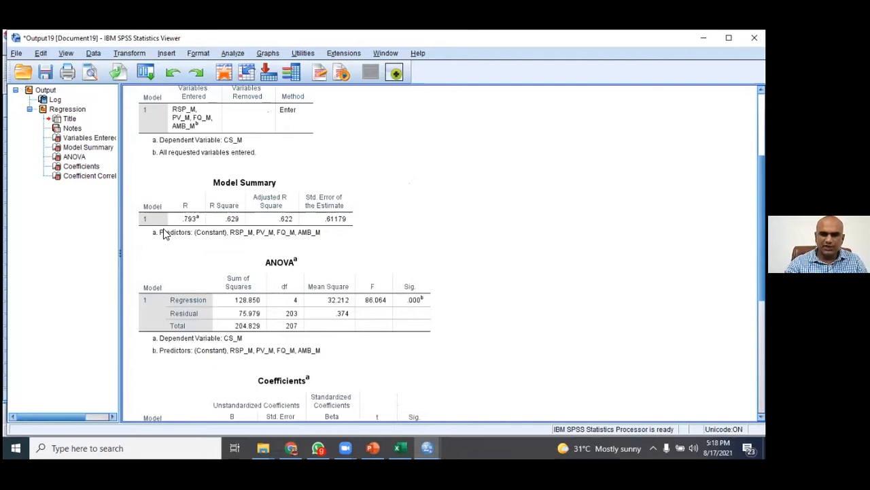
- Review the Model Summary, ANOVA, Coefficients and Coefficient Correlations tables of the regression on CS_M
scroll(431, 258, down, 4)
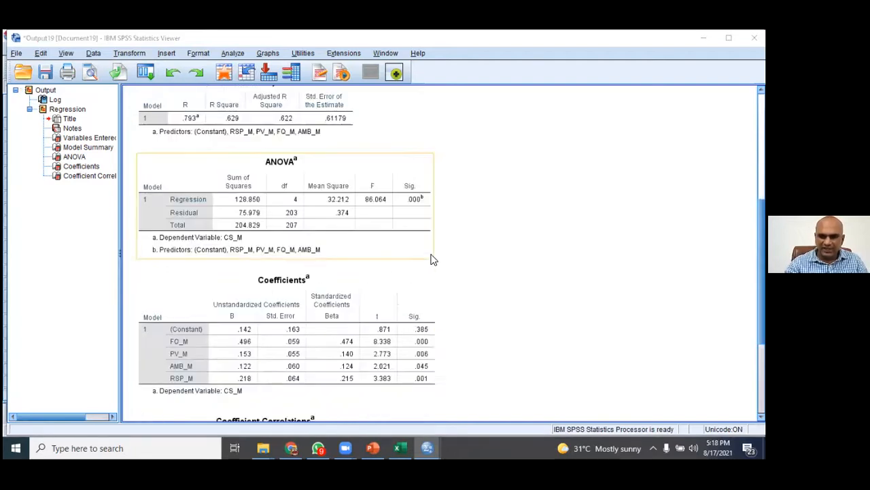
scroll(431, 259, up, 7)
scroll(263, 249, down, 3)
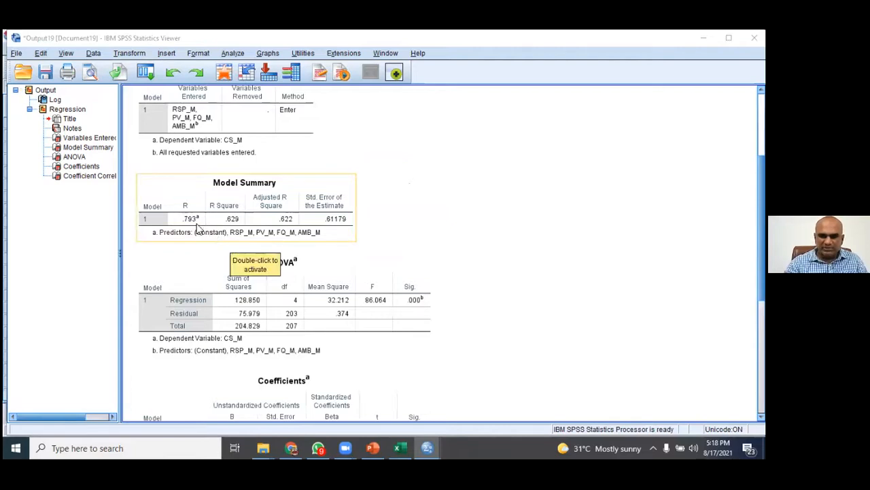
scroll(354, 357, down, 2)
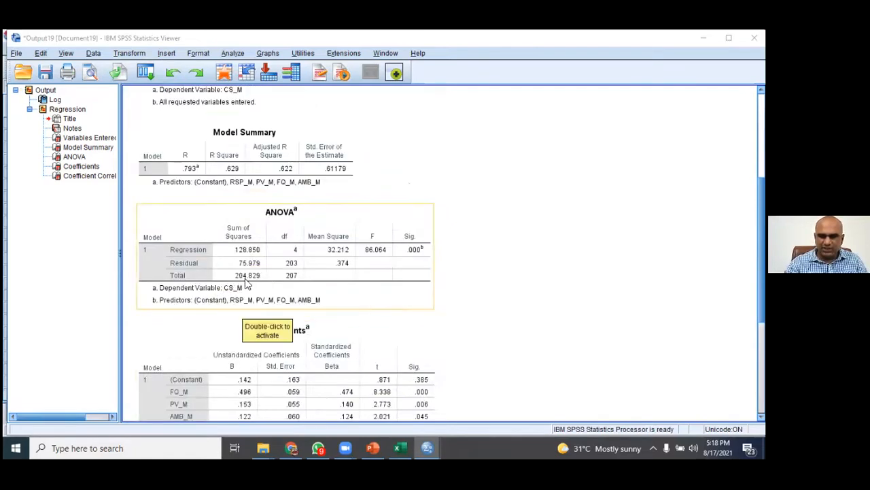
scroll(503, 276, down, 3)
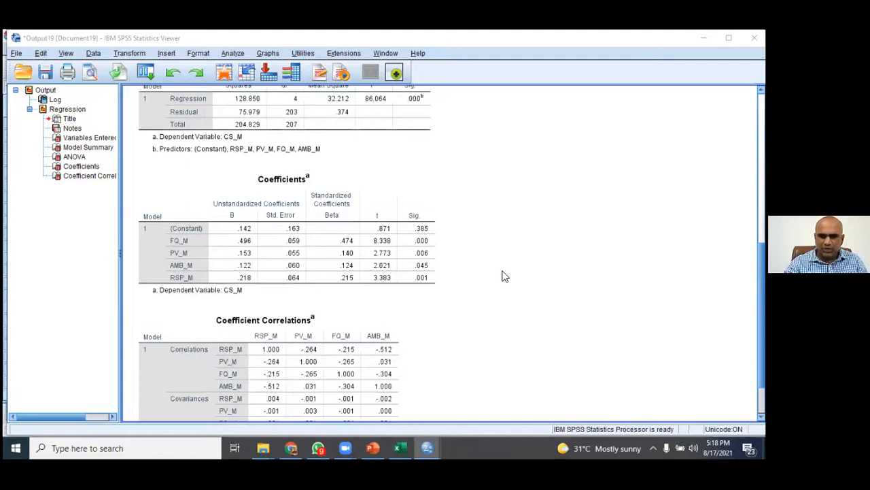
scroll(503, 276, up, 3)
click(180, 155)
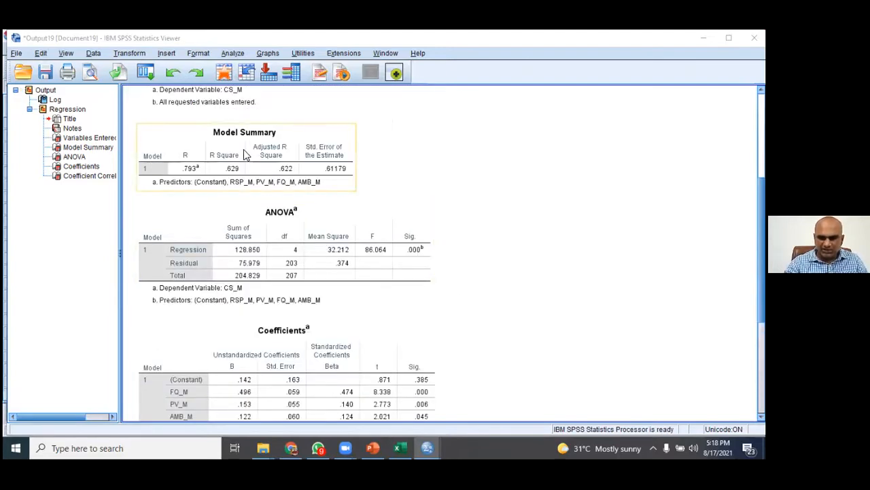
scroll(245, 150, down, 3)
scroll(246, 155, down, 1)
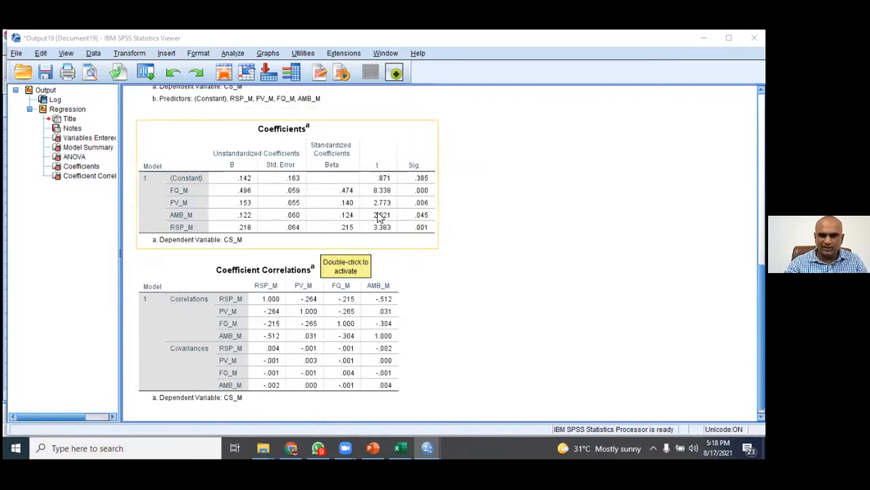
- Go through the regression output again from the command syntax and entered variables to the ANOVA and predictor coefficients
scroll(431, 278, up, 8)
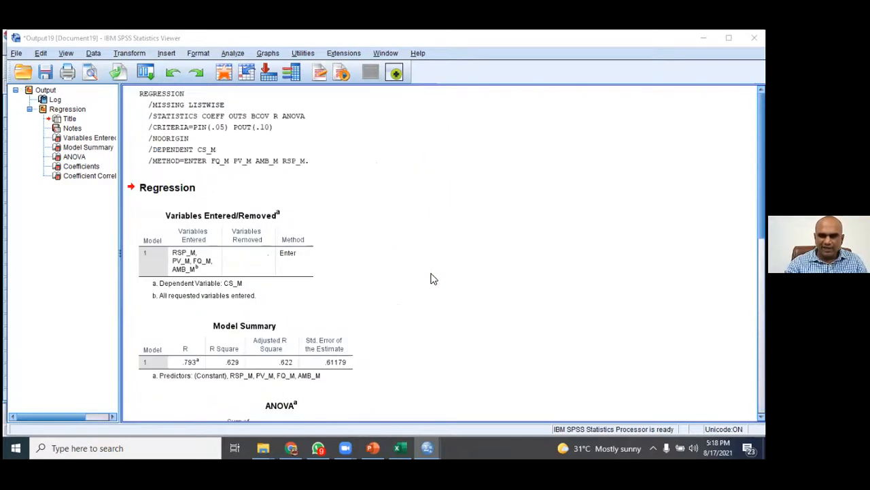
scroll(431, 279, down, 1)
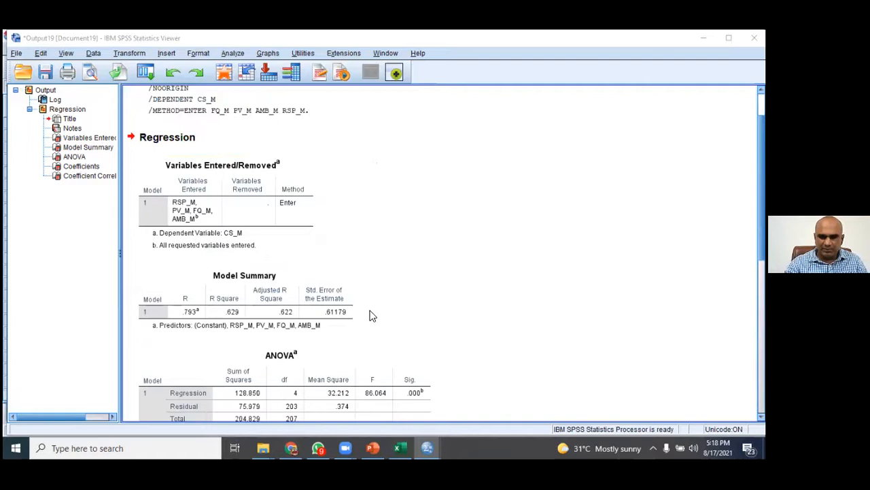
scroll(394, 300, down, 3)
click(405, 294)
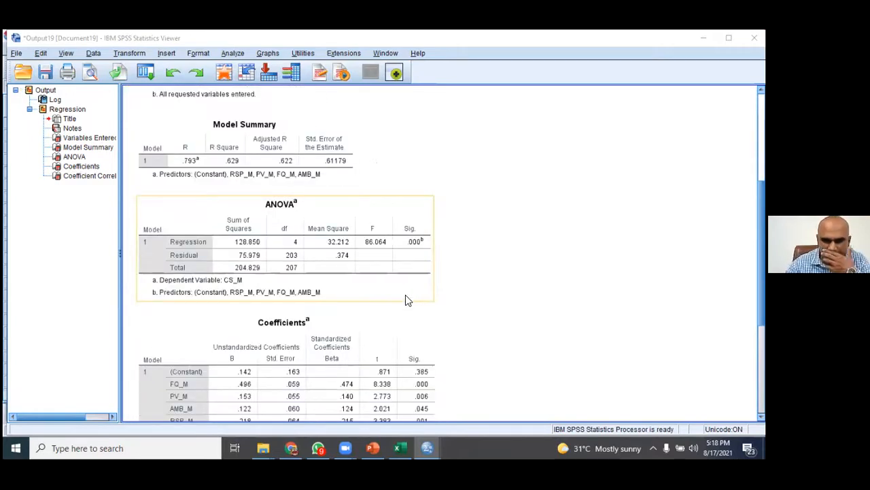
scroll(405, 294, down, 2)
click(268, 306)
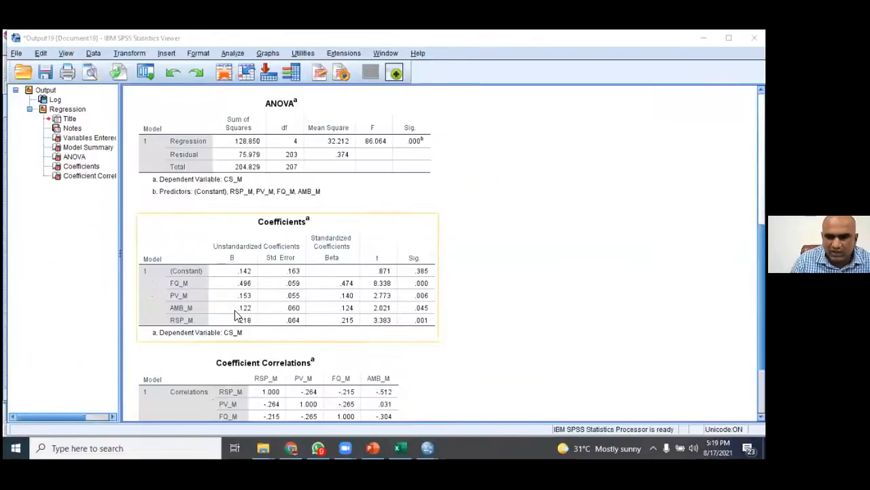
scroll(235, 309, up, 7)
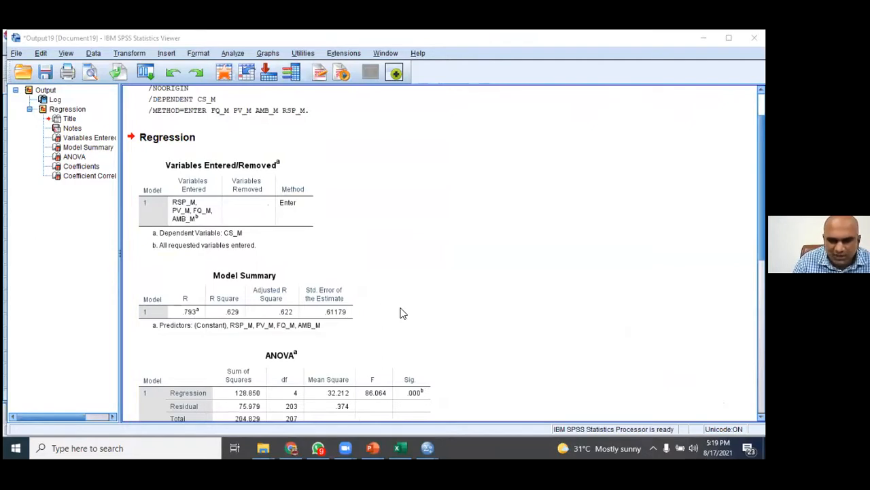
scroll(400, 313, down, 2)
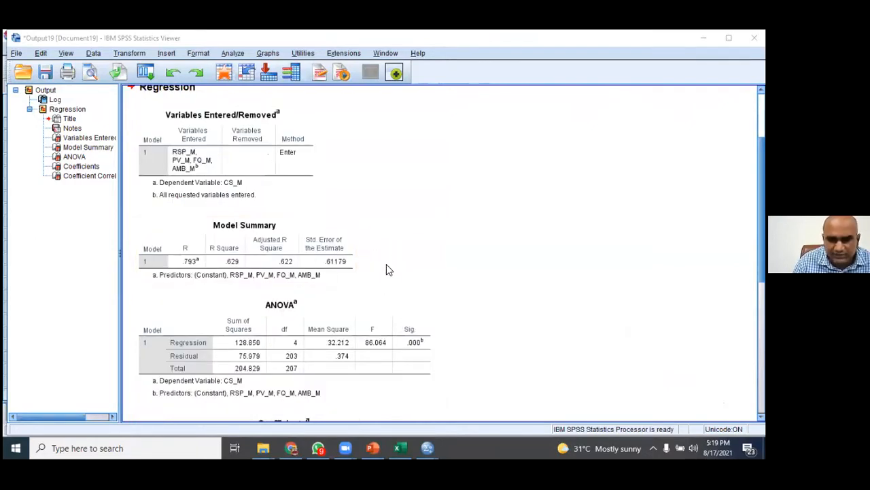
scroll(391, 265, down, 6)
click(392, 262)
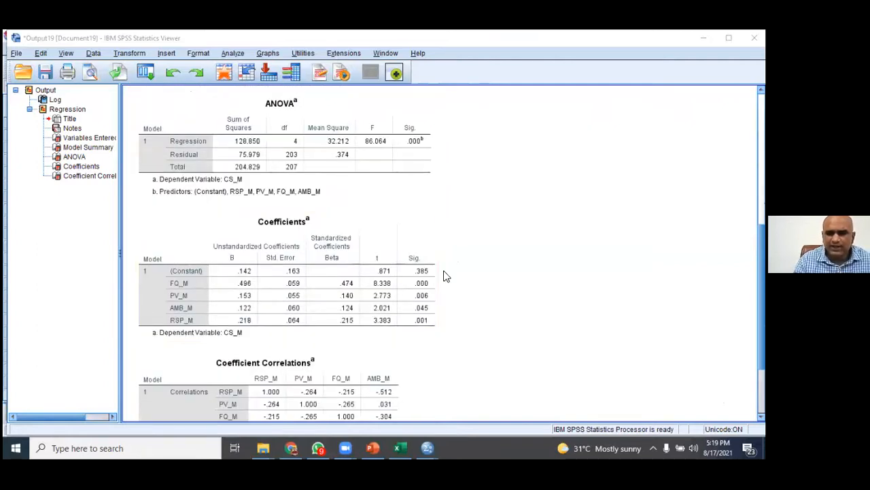
scroll(408, 265, down, 2)
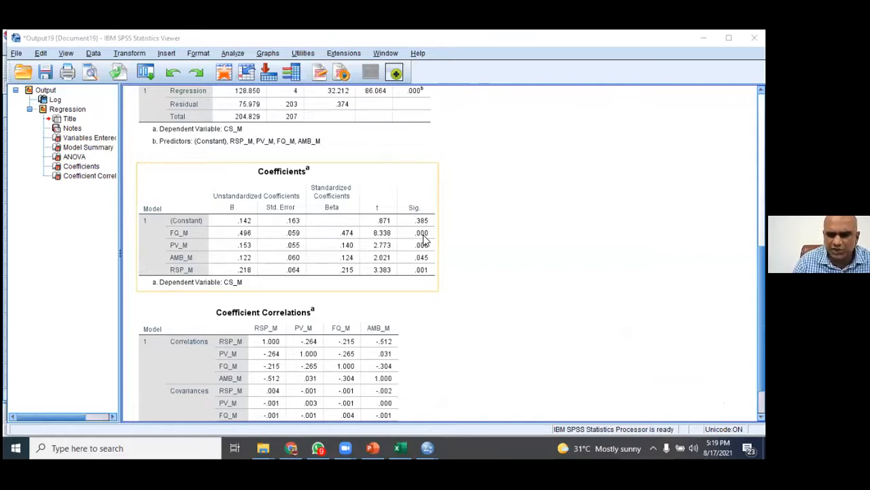
- Activate the Coefficients table and inspect the exact significance values of the FQ_M, PV_M, AMB_M and RSP_M predictors, then leave editing
drag(429, 235, 387, 234)
double_click(387, 234)
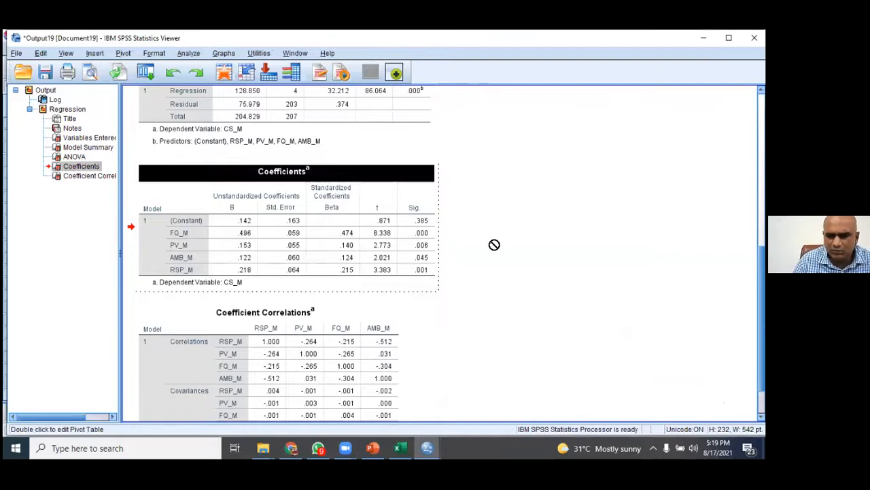
click(393, 232)
click(413, 234)
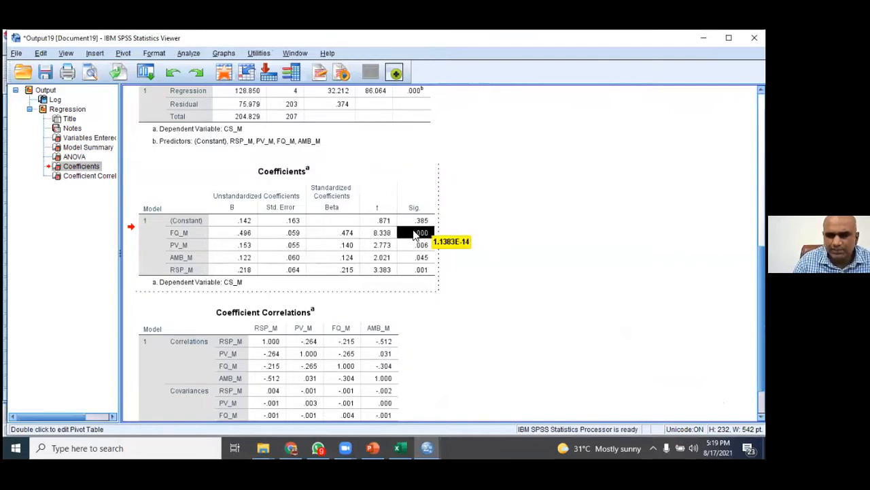
click(417, 246)
click(411, 258)
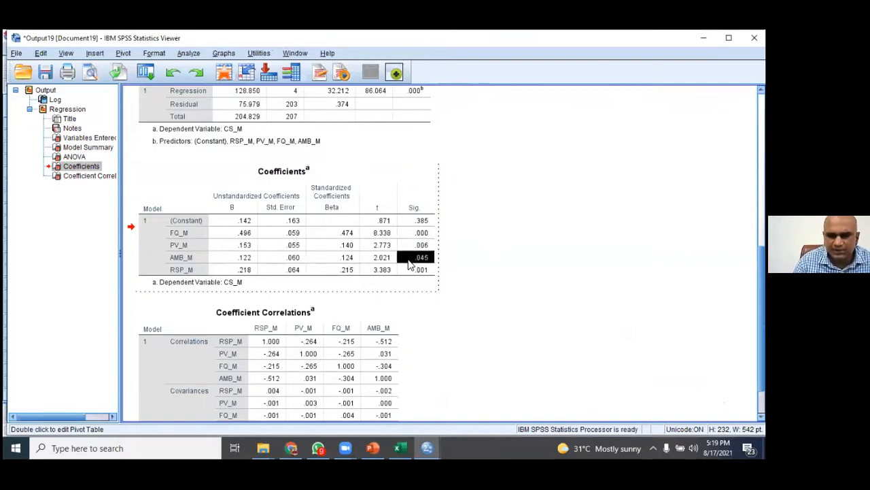
drag(416, 271, 481, 294)
click(482, 293)
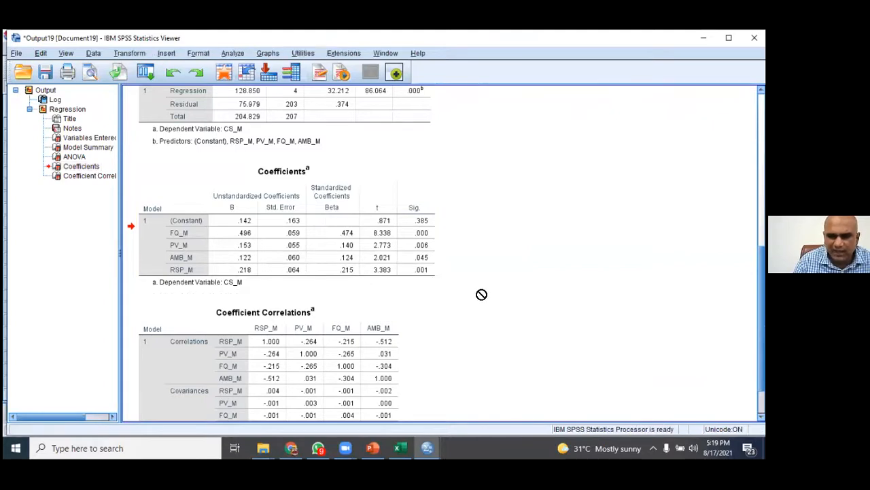
- Review the regression output once more, from the command syntax and Model Summary through ANOVA, Coefficients and Coefficient Correlations
scroll(459, 328, down, 2)
scroll(459, 329, up, 7)
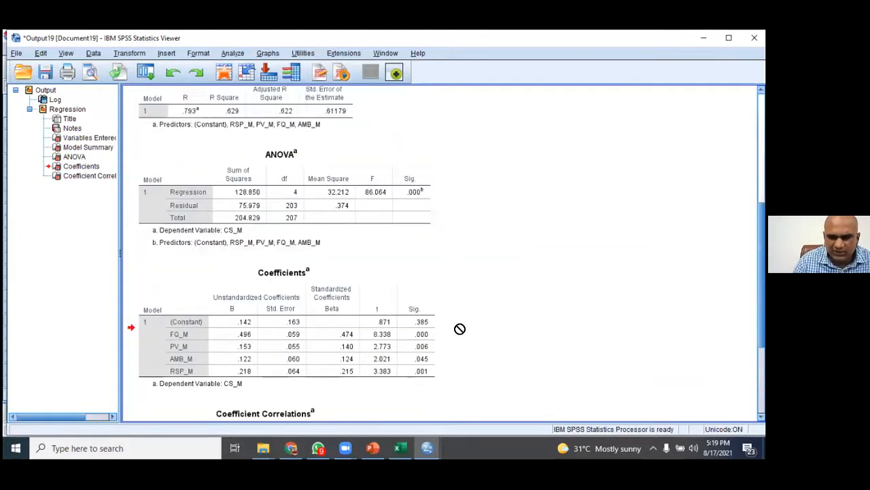
scroll(459, 329, up, 3)
scroll(459, 329, down, 9)
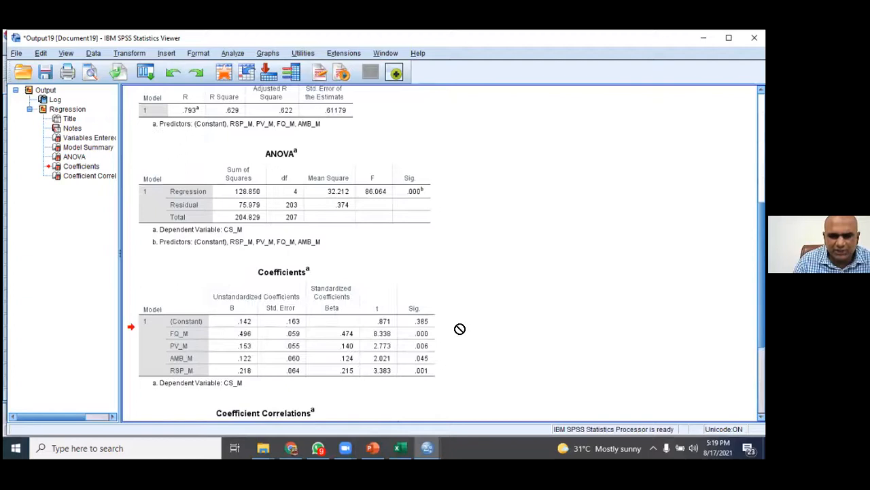
scroll(459, 329, up, 6)
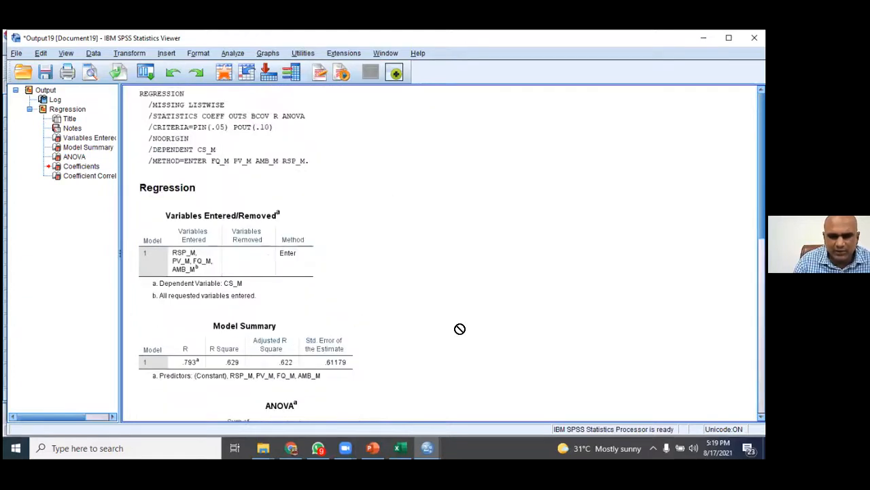
scroll(460, 328, down, 6)
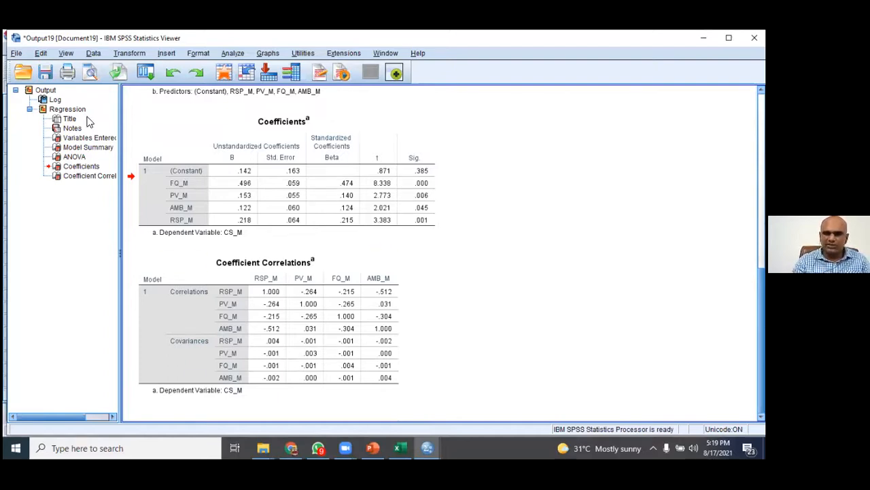
click(76, 148)
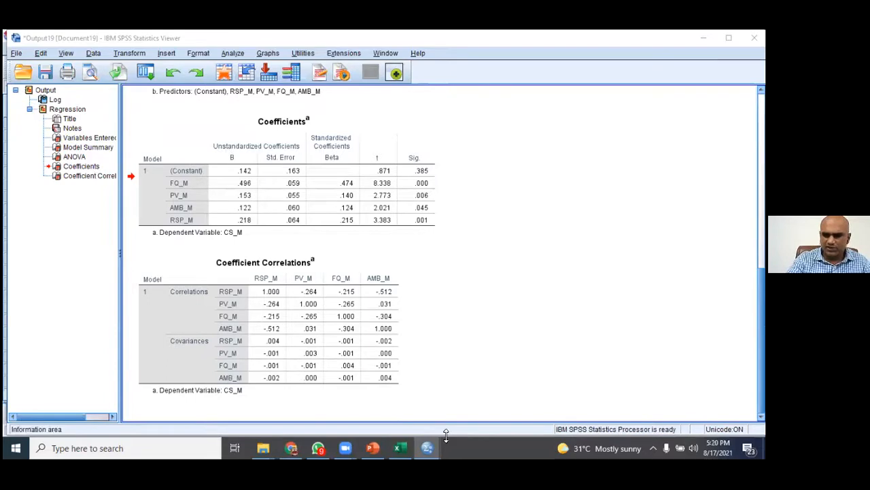
- Check slide 14 on multiple and hierarchical regression in PowerPoint, then return to SPSS and close the Output19 viewer without saving
click(372, 448)
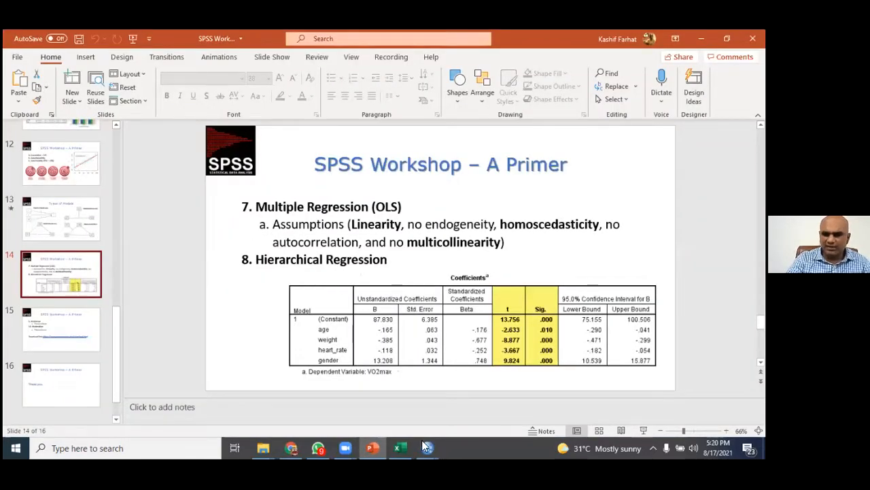
mouse_move(423, 442)
click(496, 421)
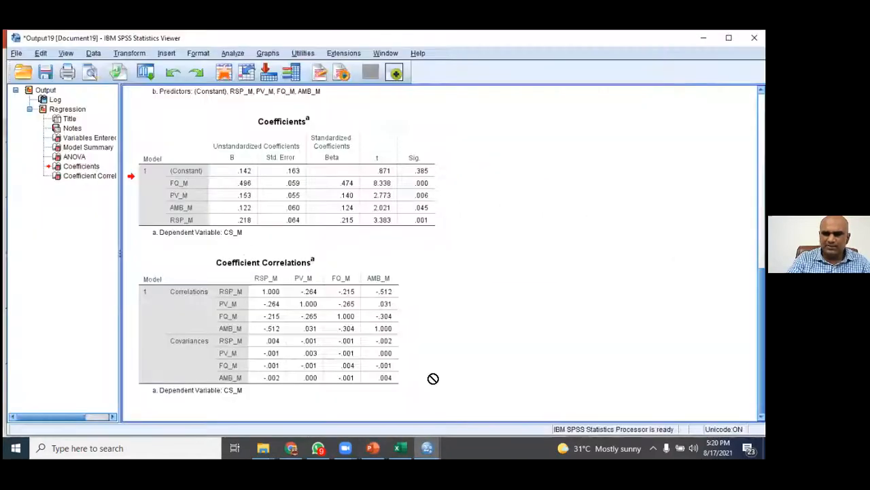
click(754, 37)
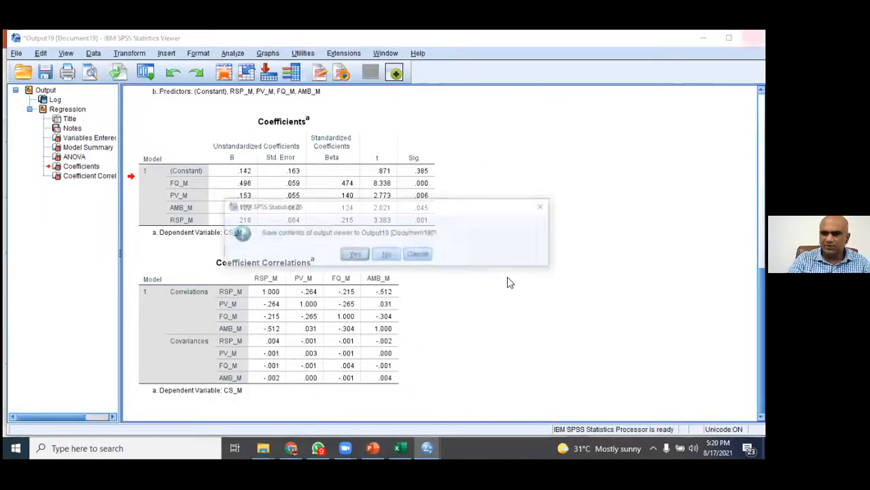
click(386, 255)
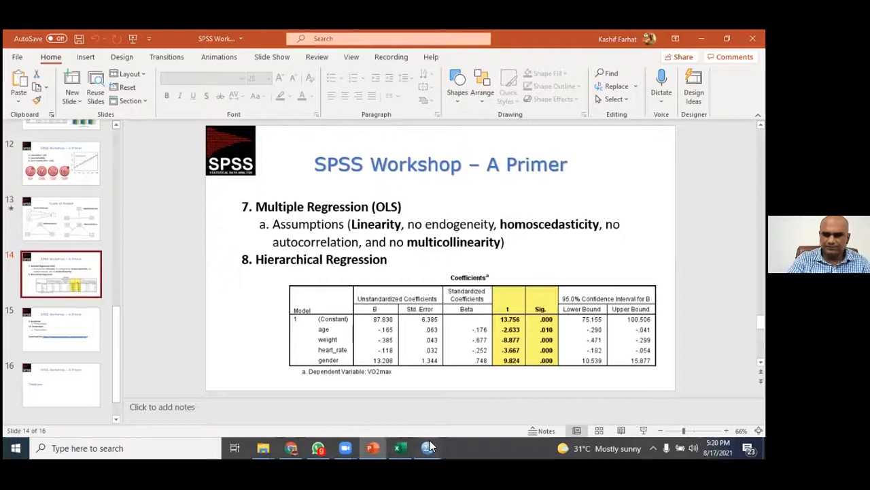
- From the SPSS Data Editor, start a Linear Regression cleared of its previous settings and set CST1 as the dependent variable
click(427, 447)
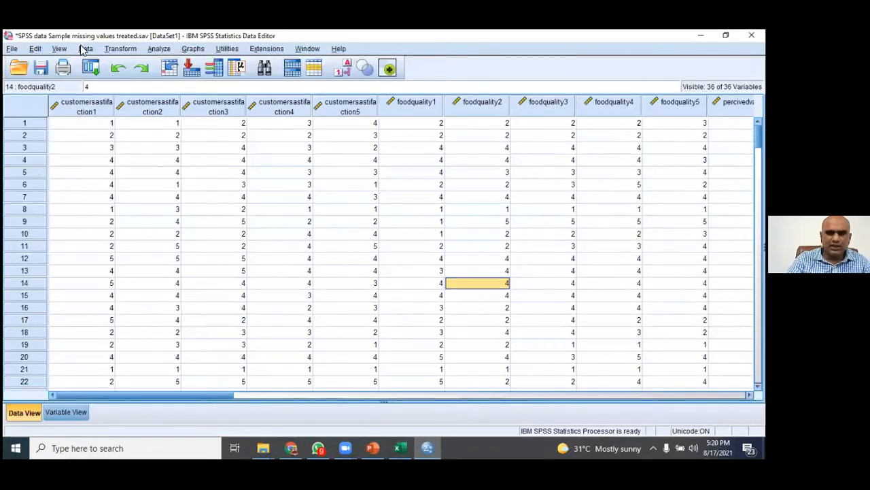
click(159, 48)
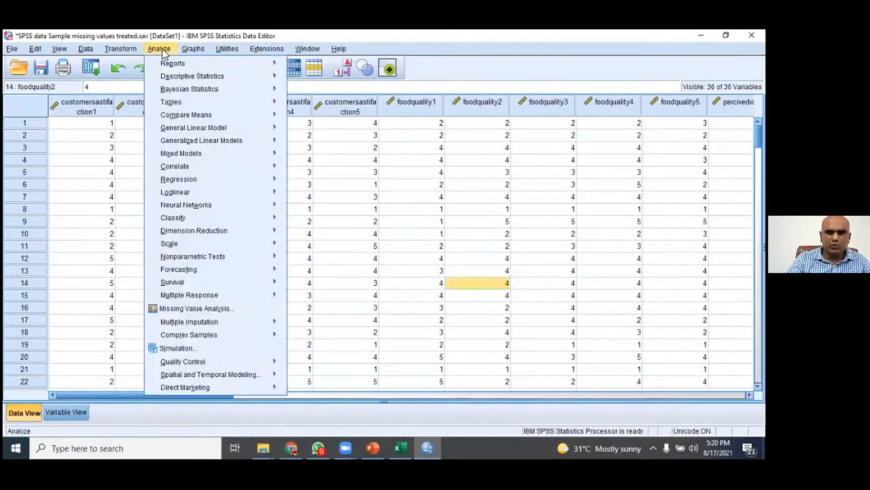
mouse_move(268, 179)
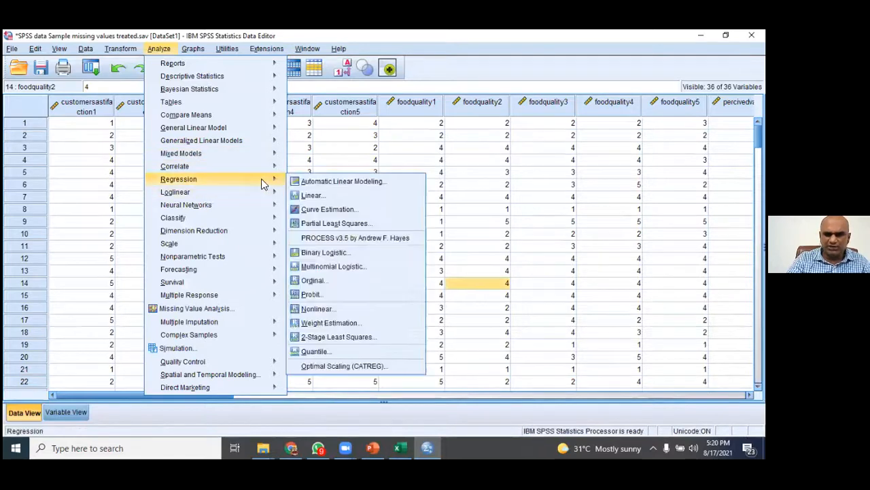
click(310, 194)
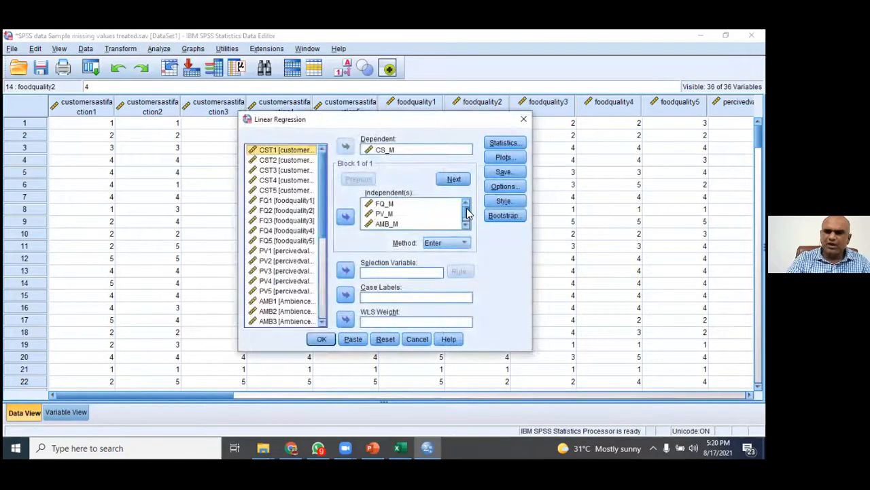
click(385, 339)
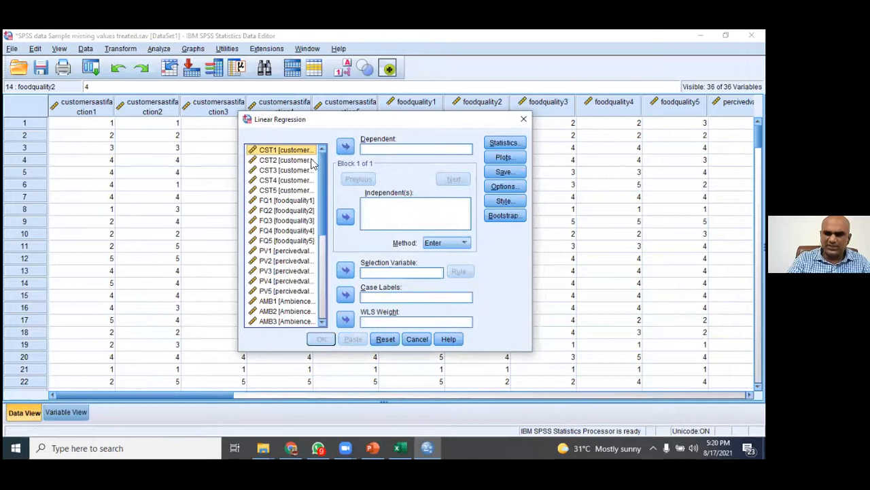
click(346, 148)
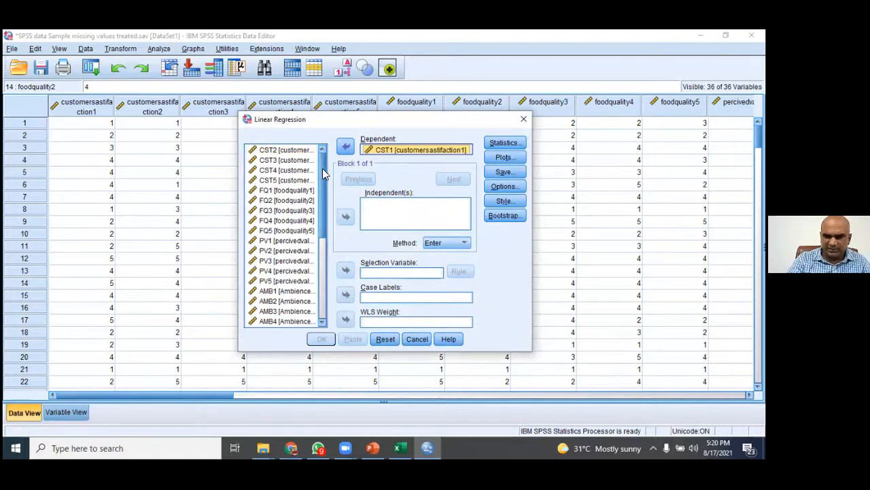
- Add FQ_M, PV_M, AMB_M and RSP_M as independent variables in the first block of the regression
scroll(324, 173, down, 5)
click(274, 255)
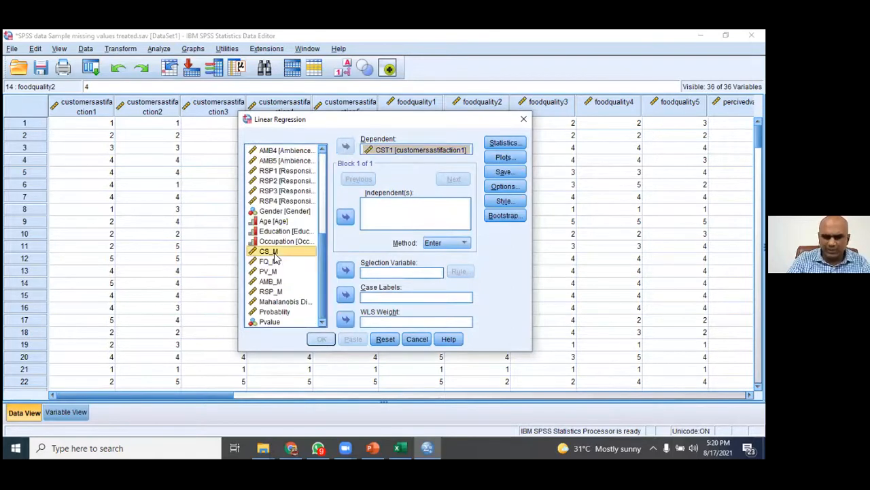
shift+click(275, 291)
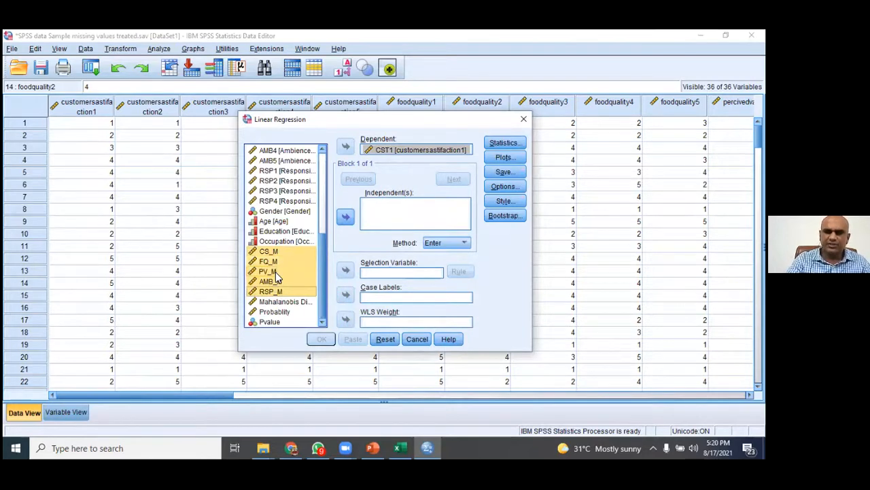
click(270, 252)
click(272, 262)
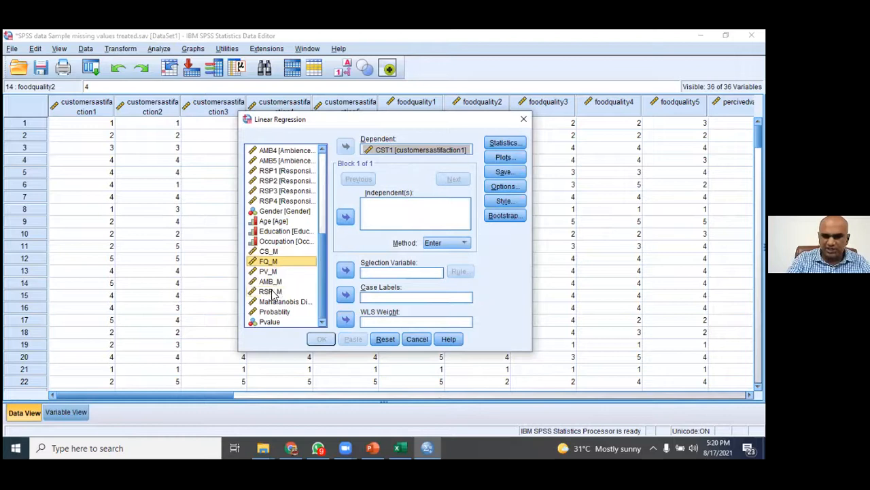
shift+click(272, 292)
click(346, 217)
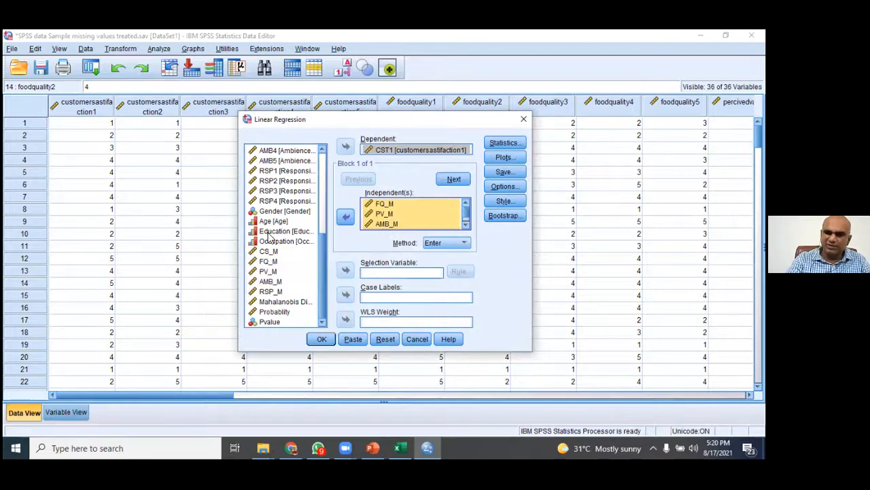
- Add Gender as the independent variable of a second block and set that block's method to Stepwise
click(279, 212)
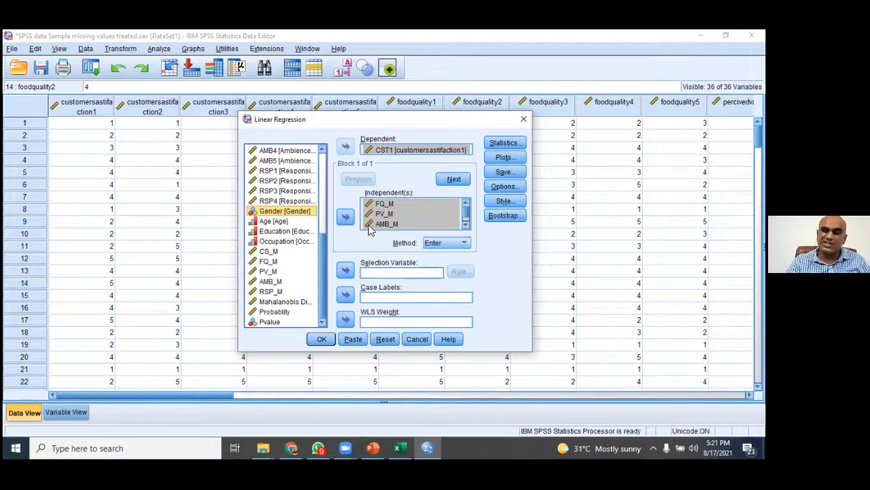
click(466, 244)
click(493, 254)
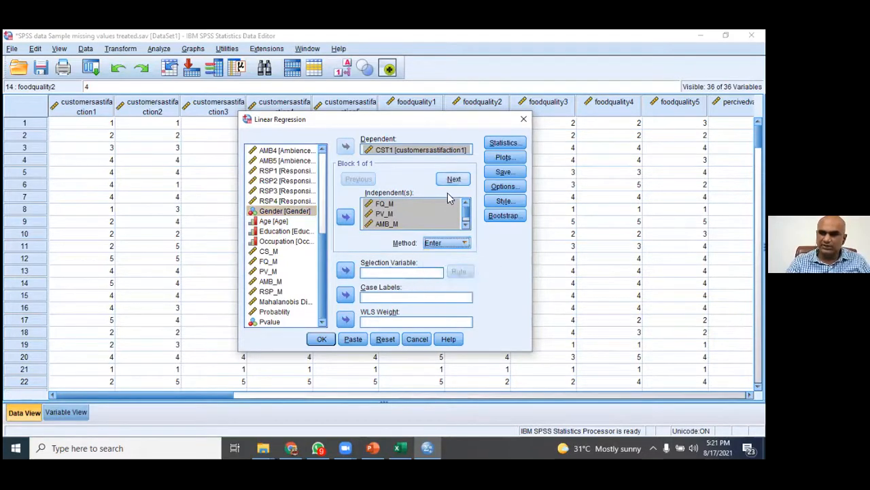
click(452, 180)
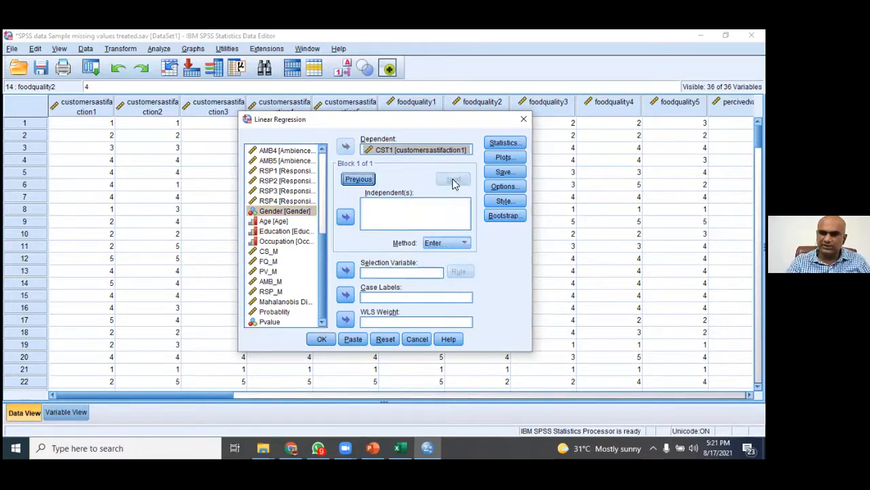
click(346, 216)
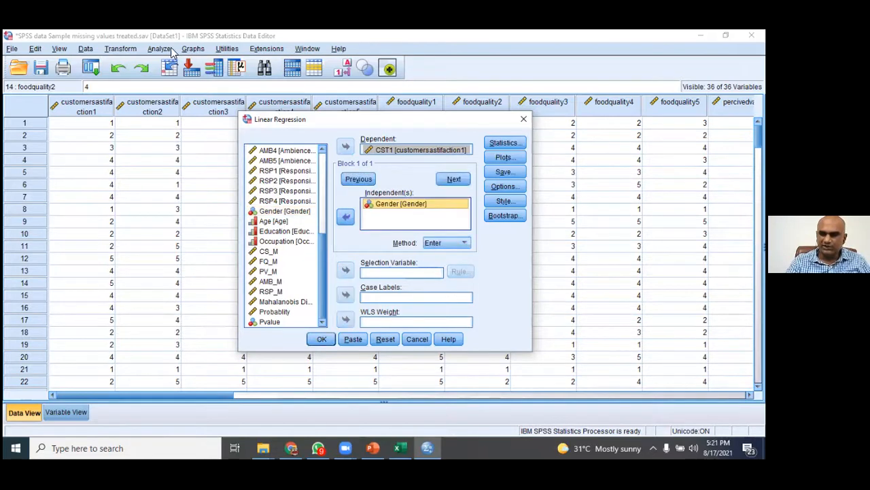
click(464, 242)
click(445, 265)
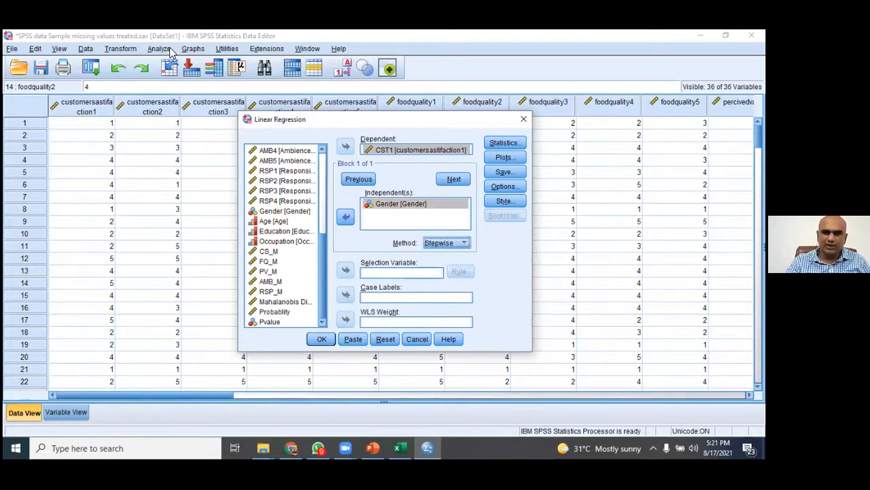
- Reopen Linear Regression, reset all its settings and set CST1 as the dependent variable again
click(160, 49)
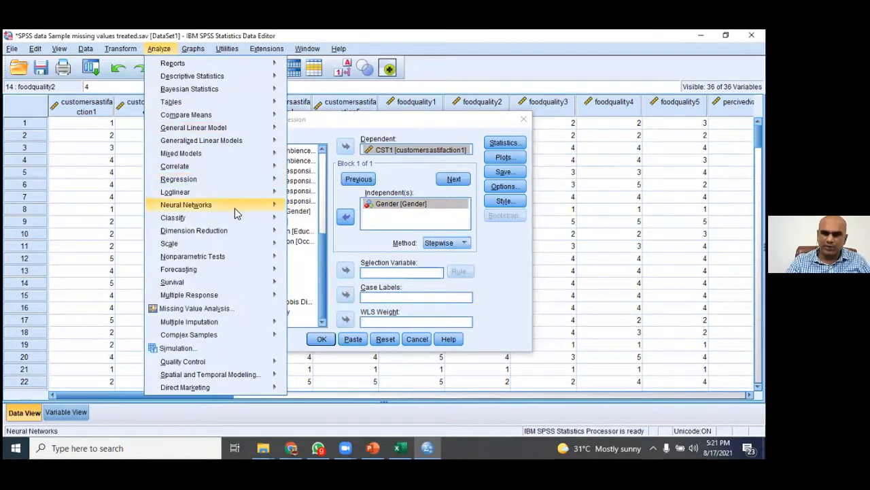
mouse_move(245, 179)
click(312, 195)
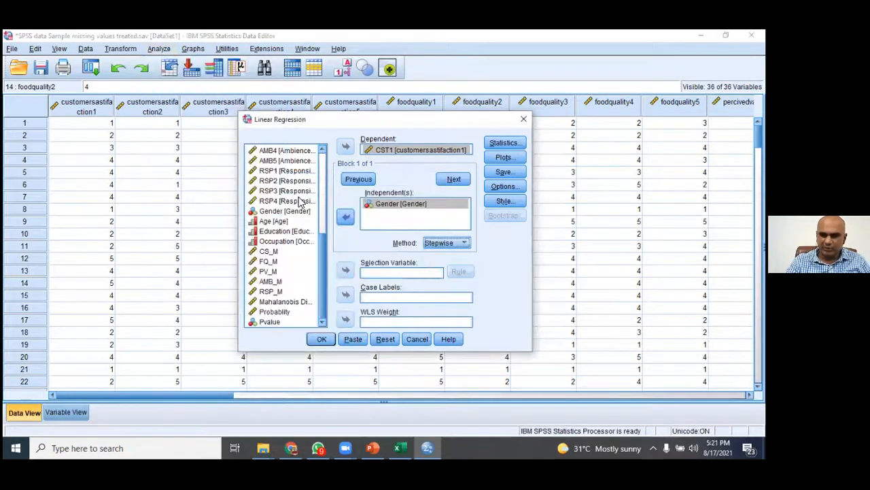
click(385, 339)
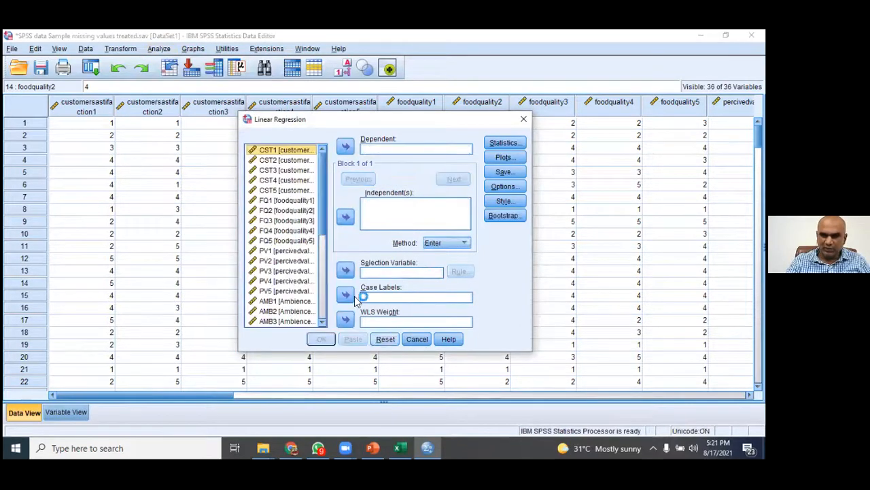
click(343, 154)
- Enter the mean variables FQ_M, PV_M, AMB_M and RSP_M as the first block's independent variables
scroll(309, 228, down, 5)
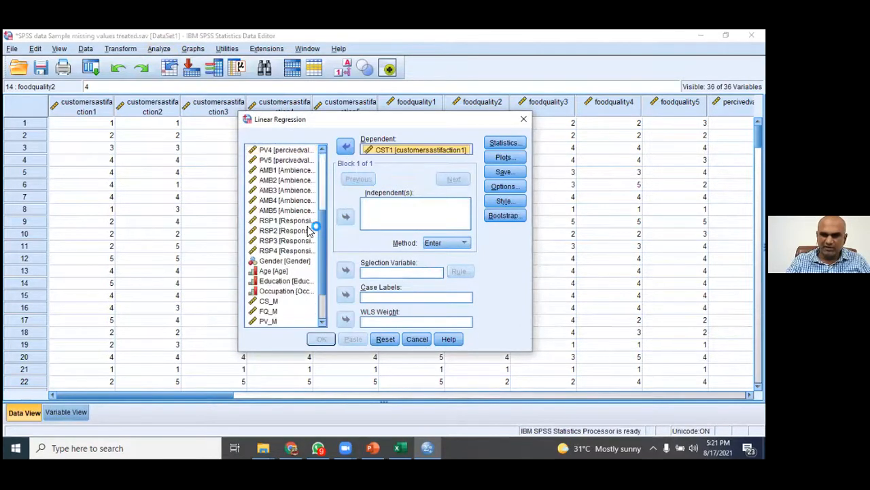
click(287, 222)
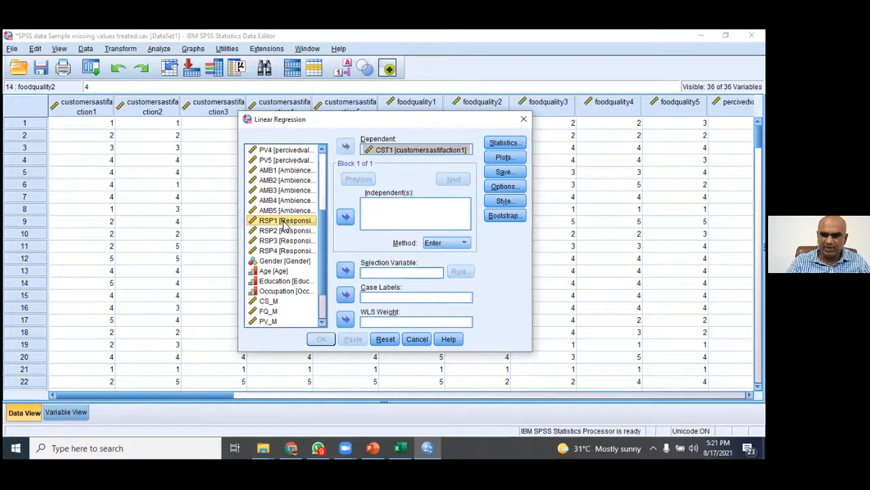
scroll(284, 271, down, 2)
click(275, 261)
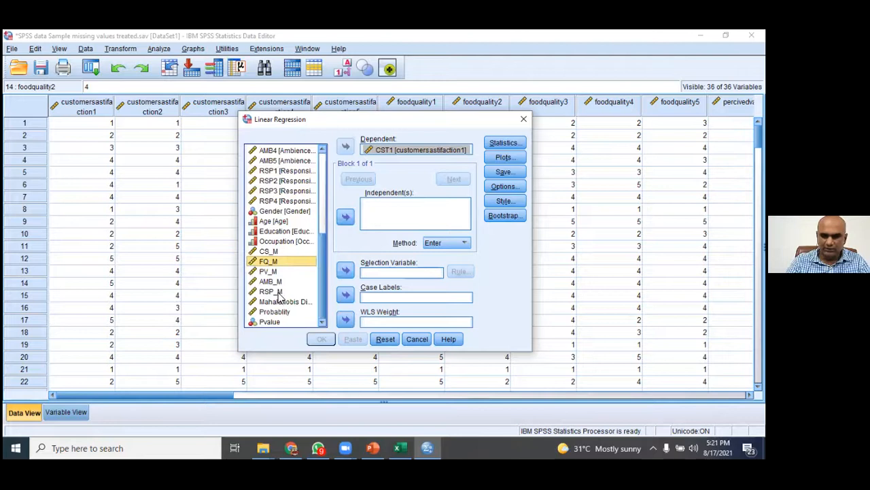
shift+click(272, 281)
click(345, 216)
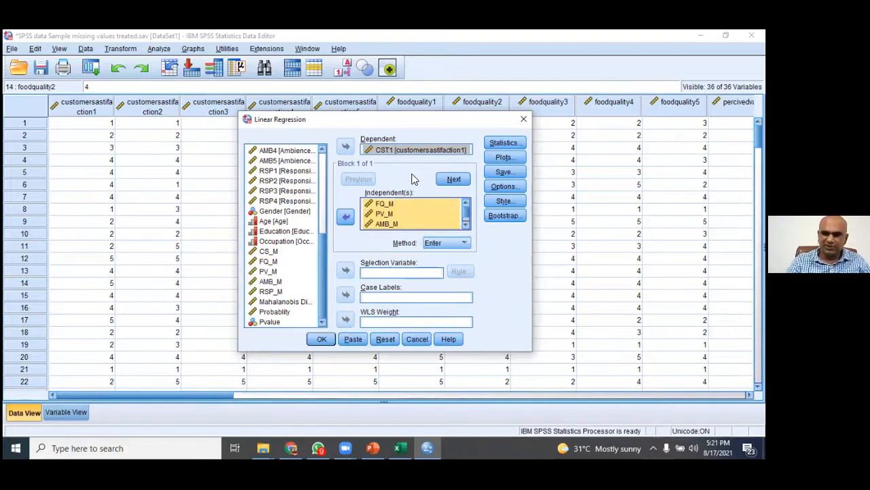
- Create a second block containing Gender as its independent variable, using the Stepwise method
click(292, 213)
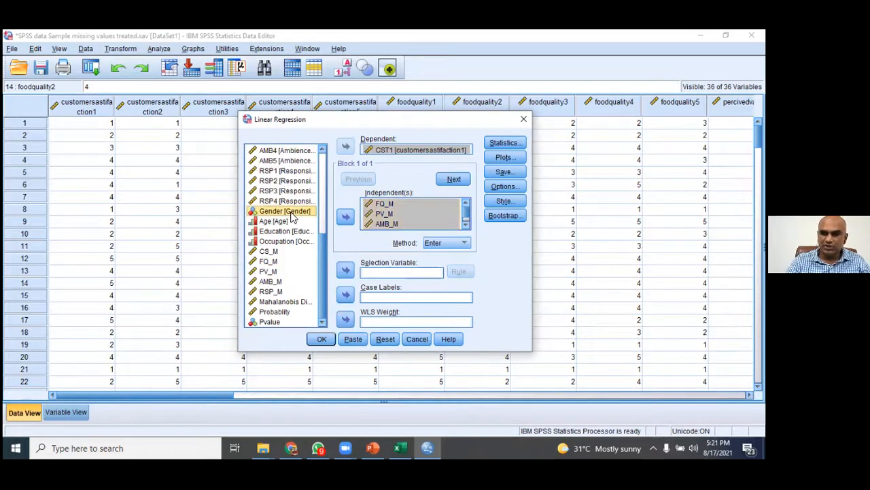
click(452, 181)
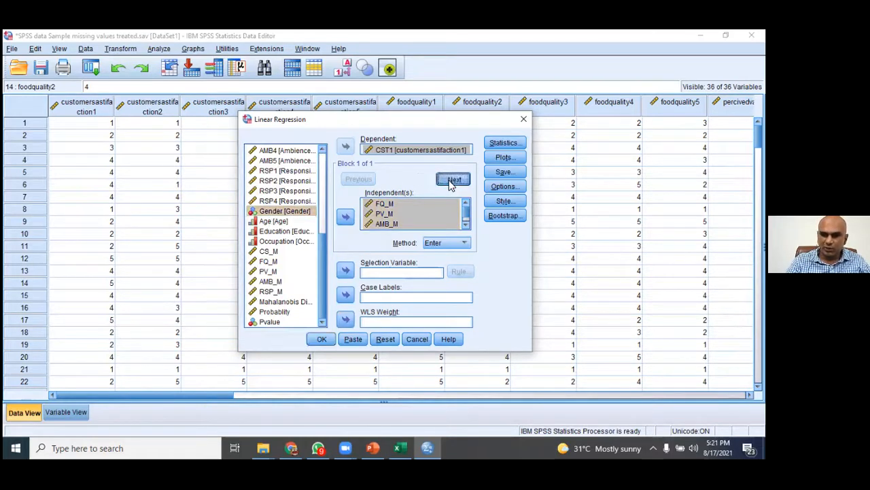
click(345, 218)
click(463, 244)
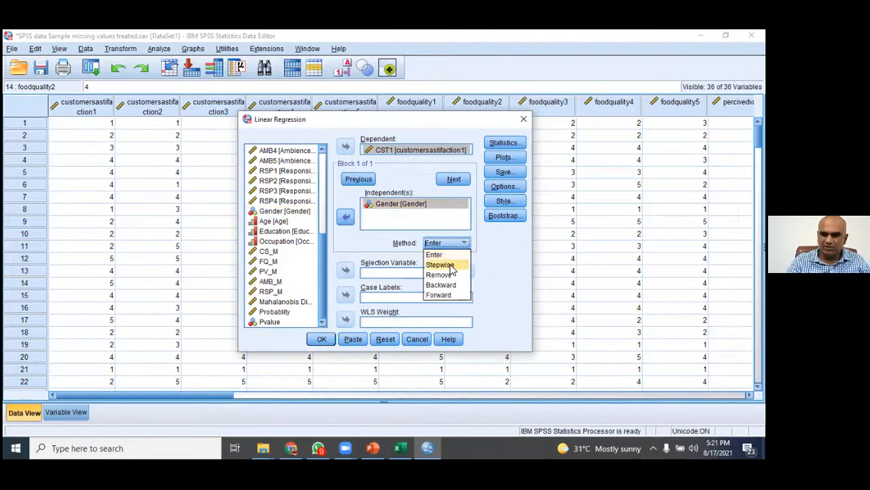
click(449, 267)
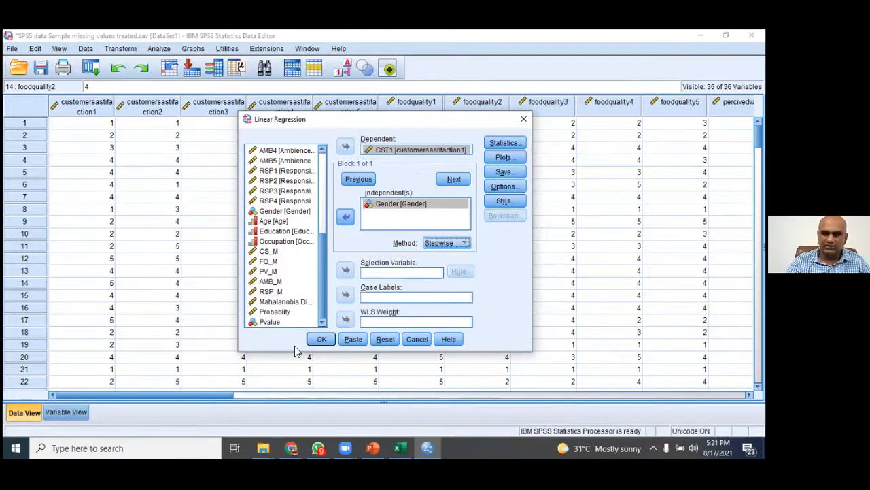
- Request R squared change among the regression statistics, keep the plot settings as they are and run the hierarchical regression
click(503, 144)
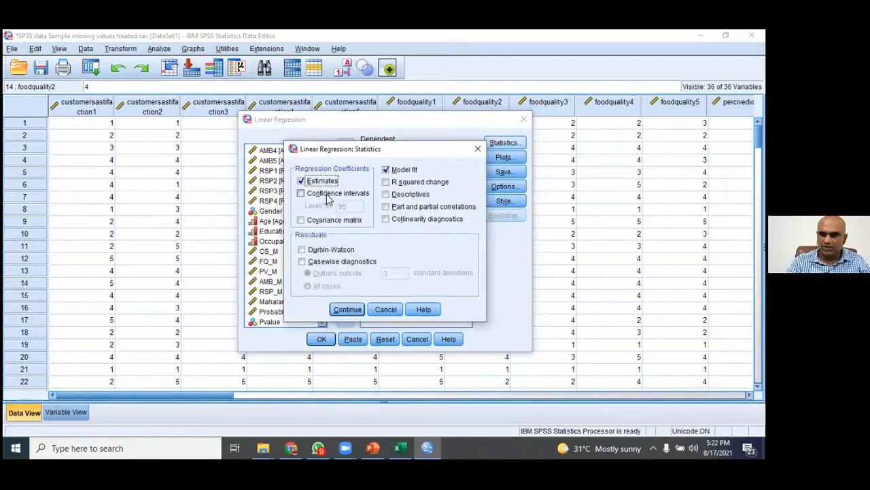
click(385, 184)
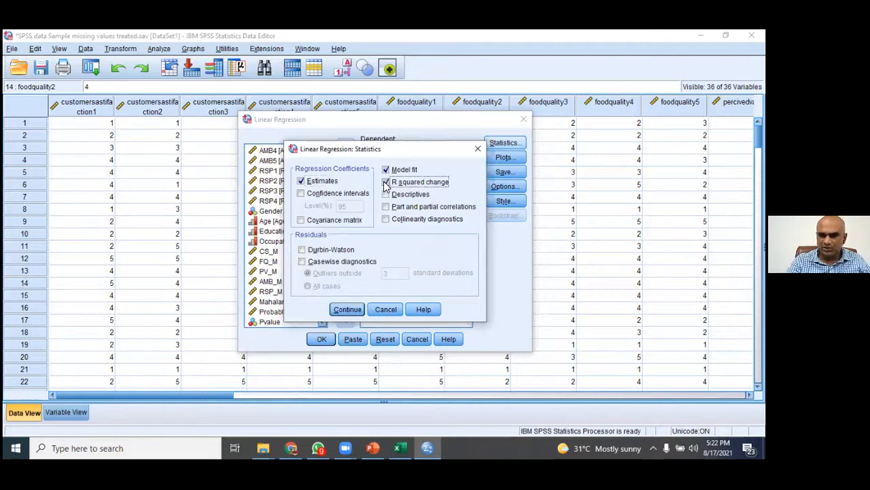
click(347, 309)
click(505, 157)
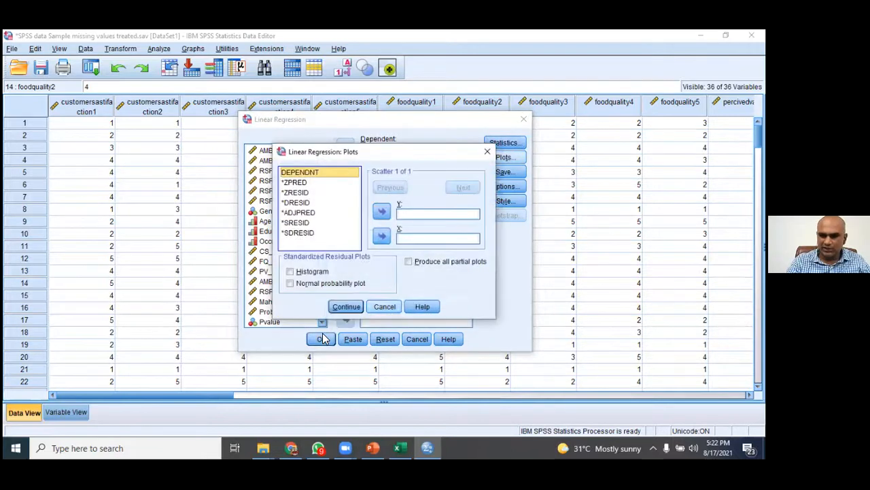
click(346, 306)
click(322, 339)
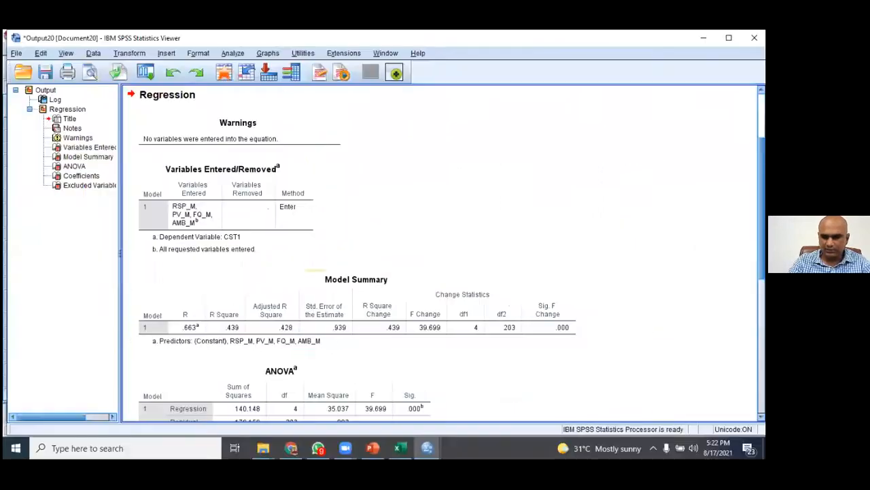
- Examine the regression output's model summary, ANOVA, coefficients and variables entered for the Gender block
key(alt+Tab)
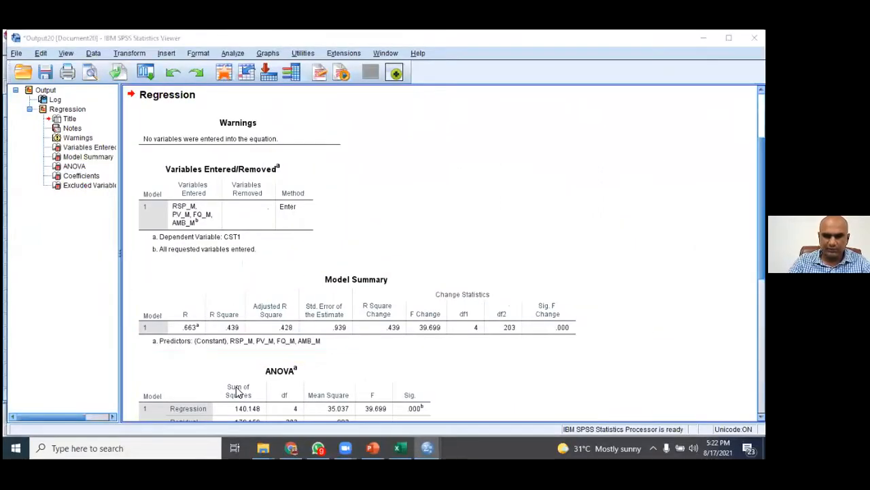
scroll(397, 293, down, 7)
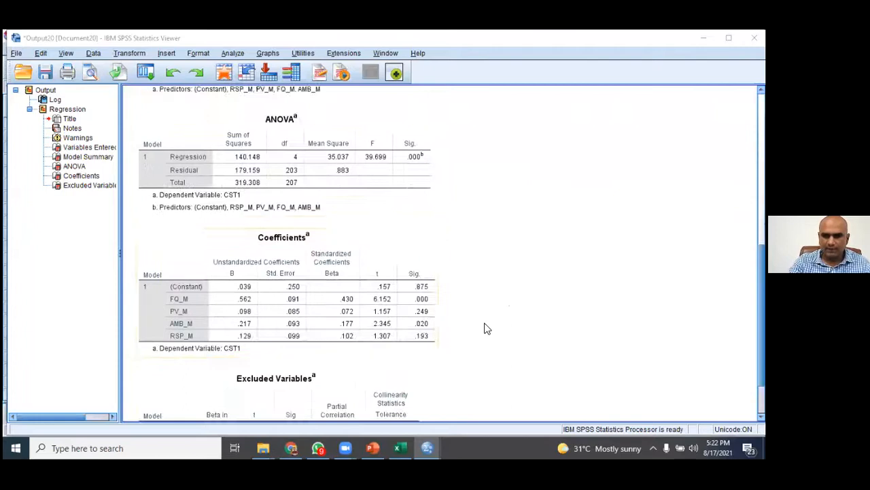
scroll(485, 326, up, 6)
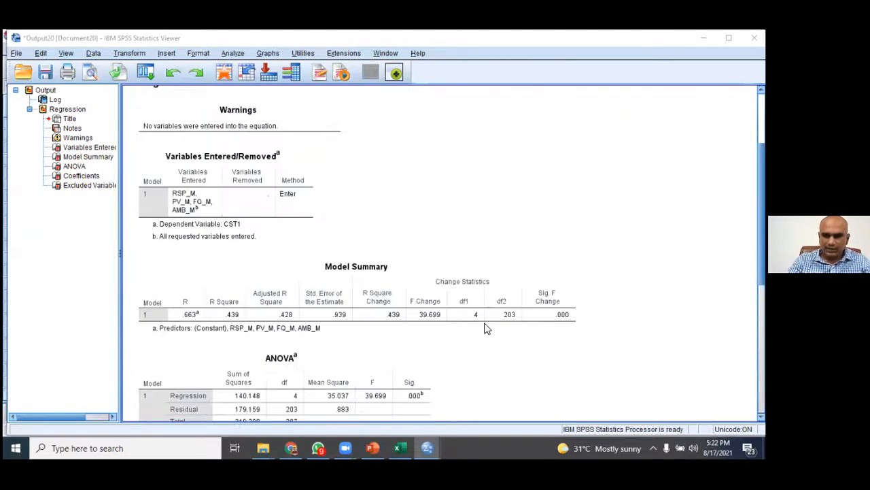
scroll(485, 329, up, 3)
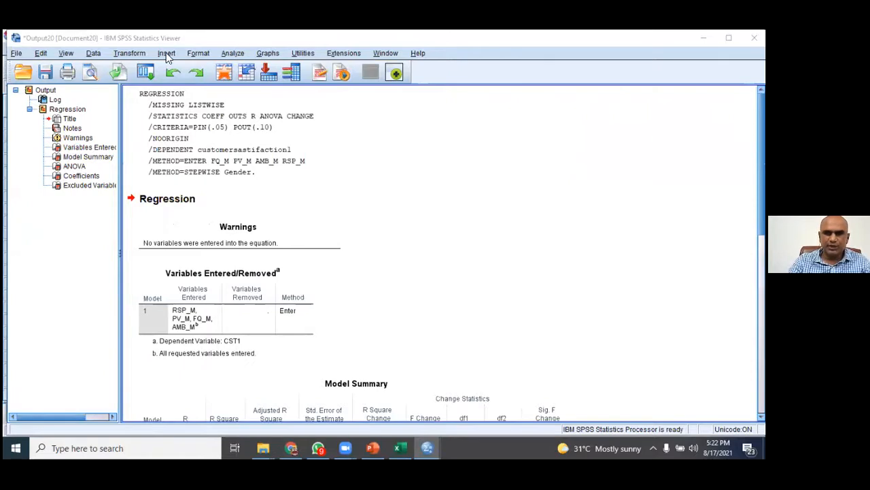
- Reopen Linear Regression, change the method of the second block containing Gender to Enter and rerun the analysis
click(215, 56)
mouse_move(227, 57)
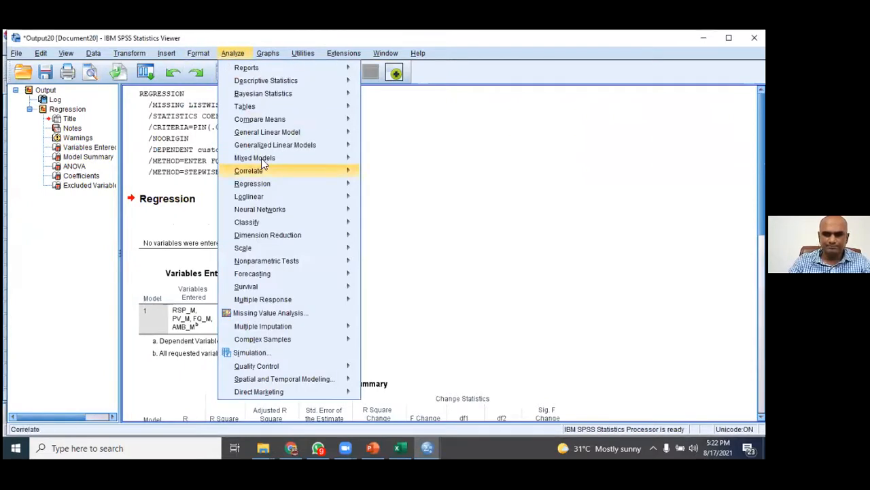
mouse_move(262, 208)
click(133, 365)
click(232, 53)
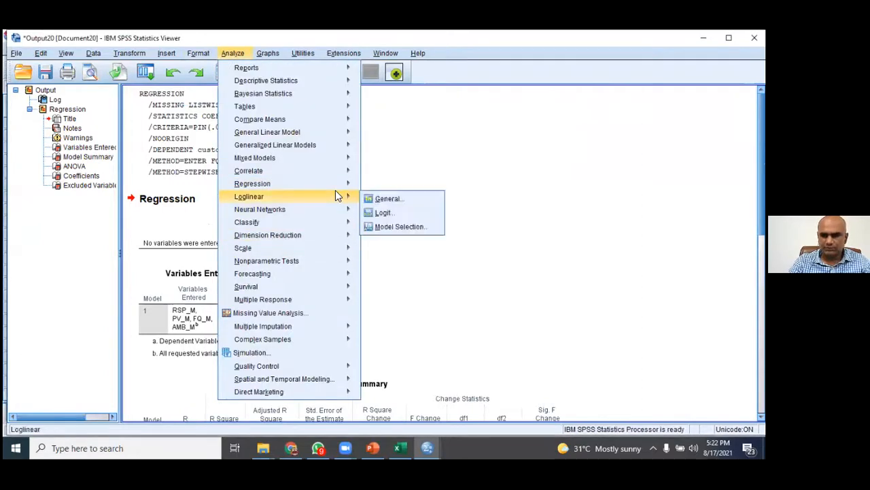
mouse_move(336, 185)
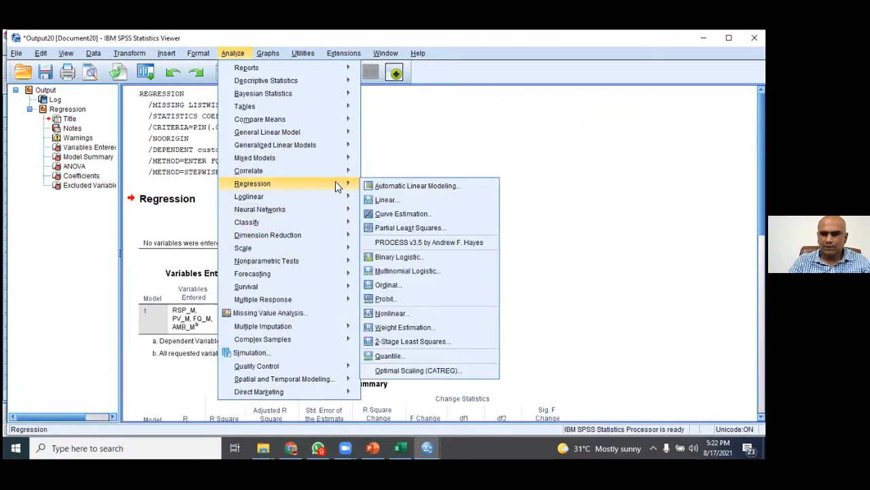
click(386, 200)
click(455, 243)
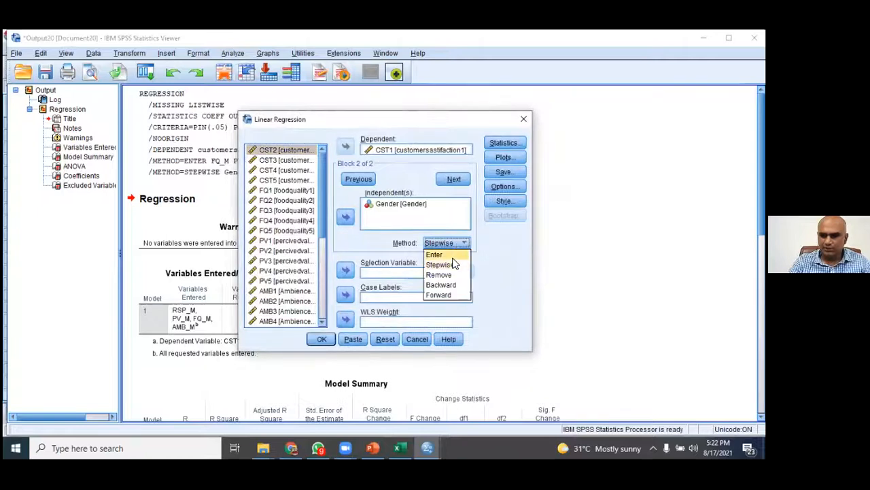
click(439, 252)
click(325, 340)
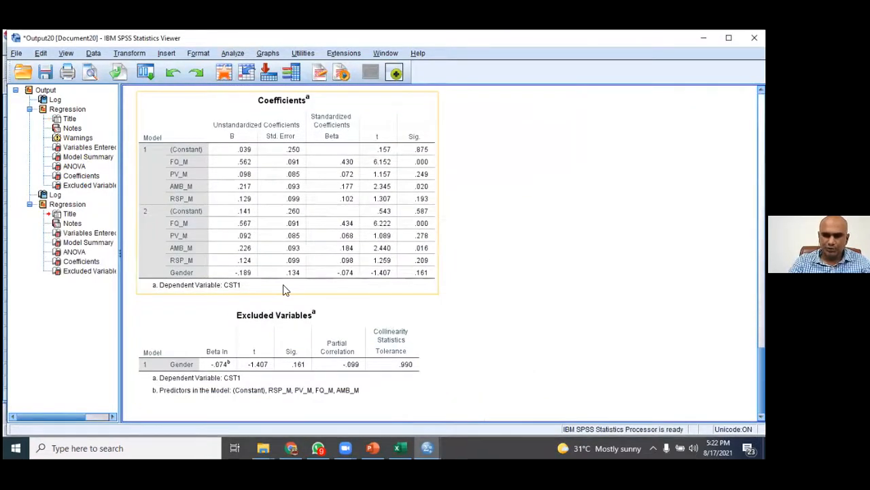
- Compare the two models in the new Model Summary, including R square change and its significance
scroll(283, 284, up, 8)
scroll(282, 289, up, 2)
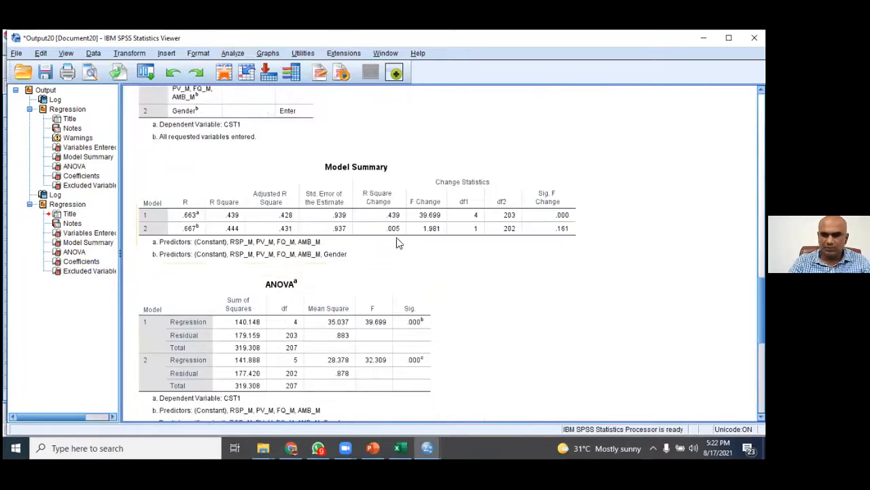
scroll(420, 238, up, 2)
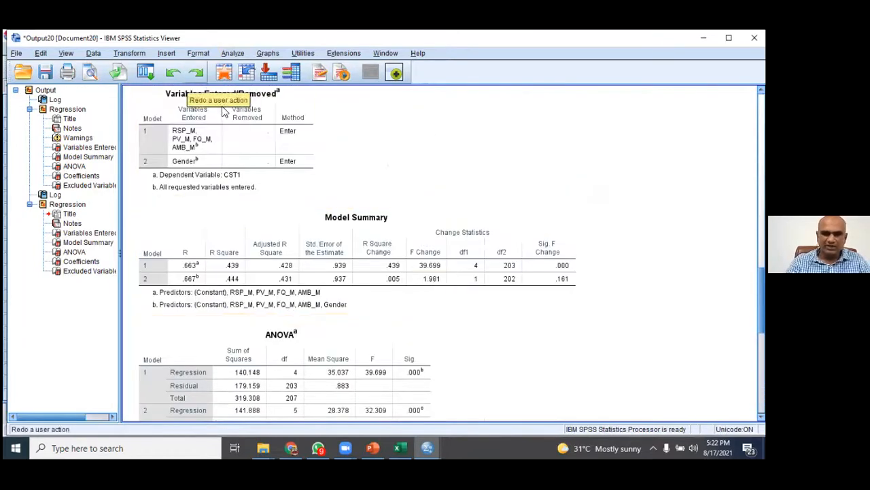
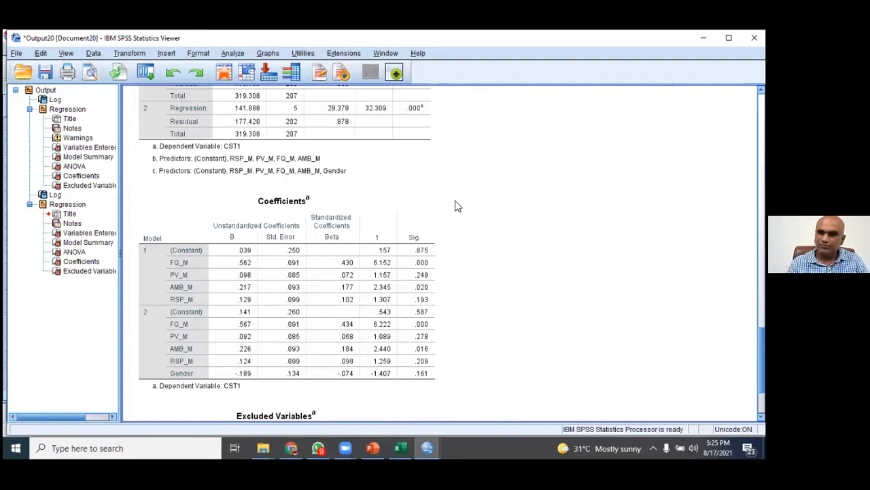
- Switch to the PowerPoint workshop deck and review the moderated, mediated and moderated-mediation diagrams on the Types of Models slide
click(372, 448)
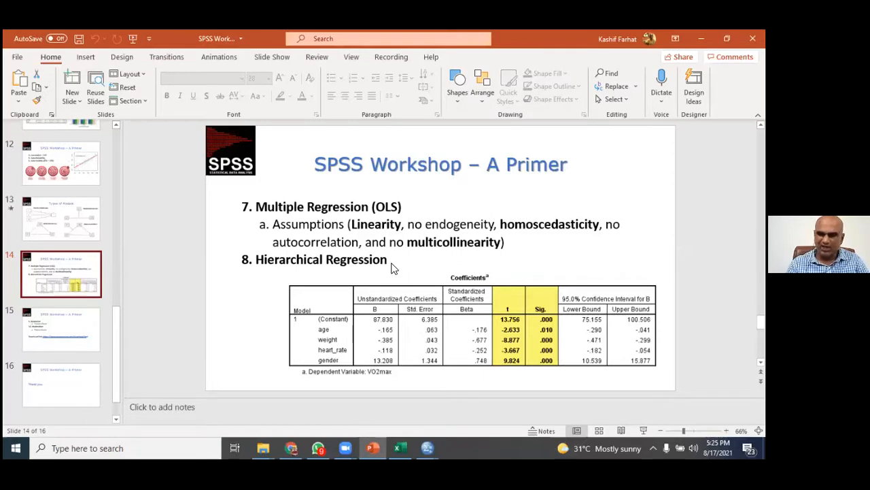
scroll(391, 267, down, 2)
scroll(391, 267, up, 1)
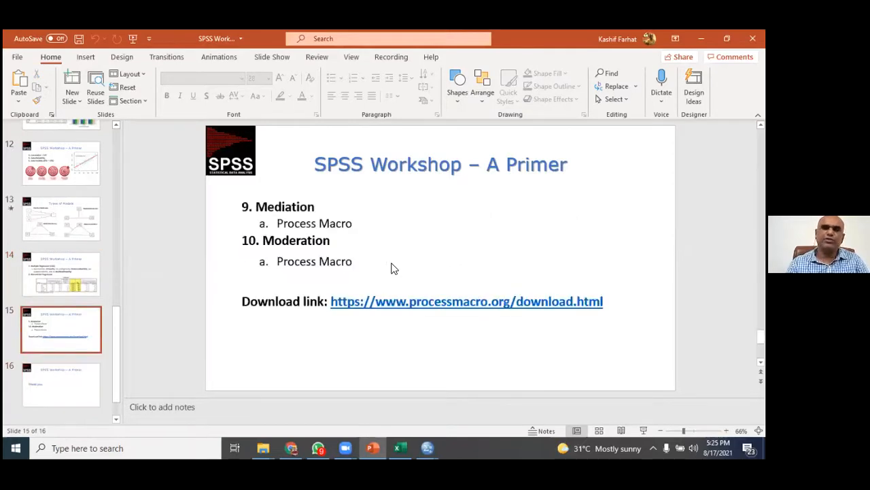
click(73, 234)
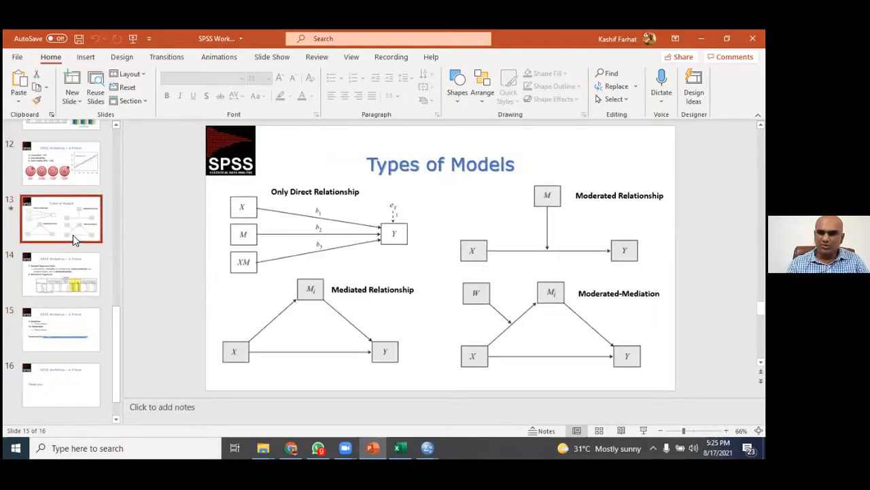
click(548, 216)
click(334, 324)
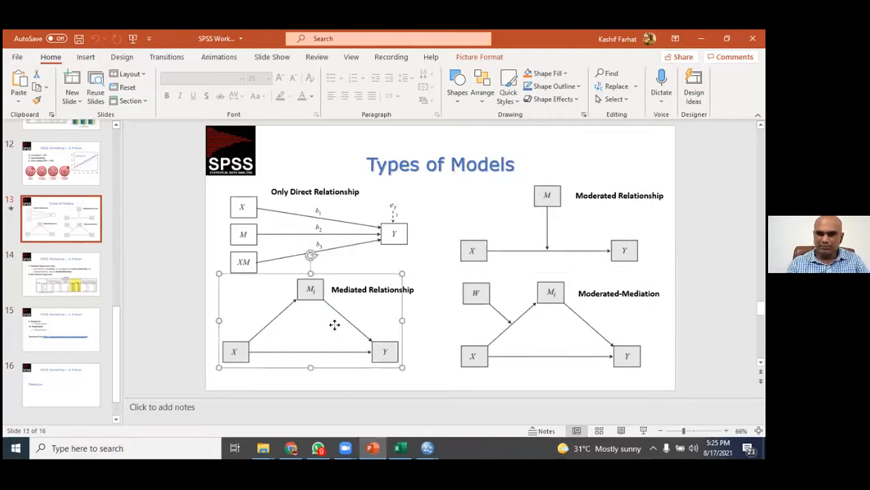
click(551, 329)
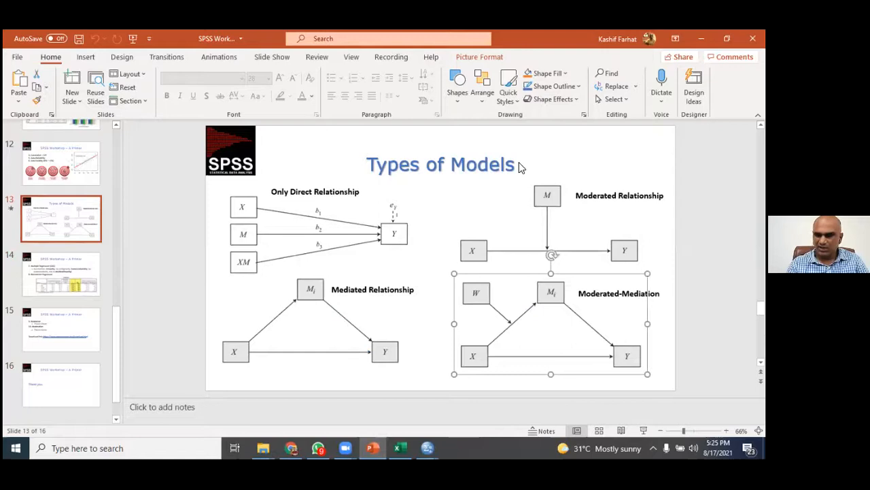
- Return to SPSS, close the regression output without saving it and bring up the Data Editor
mouse_move(427, 447)
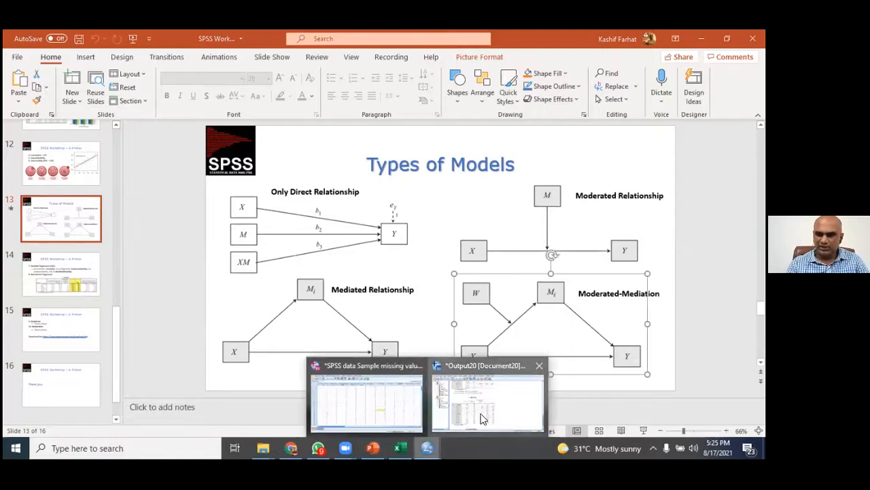
click(481, 415)
click(754, 38)
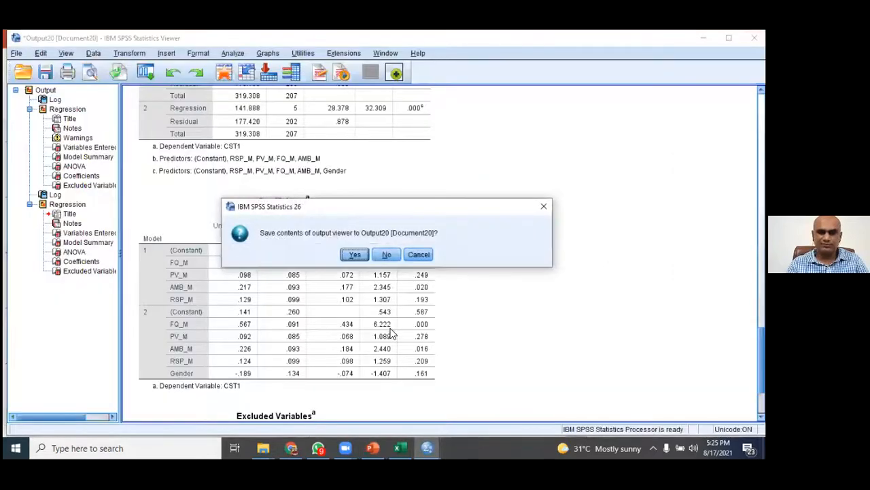
click(387, 255)
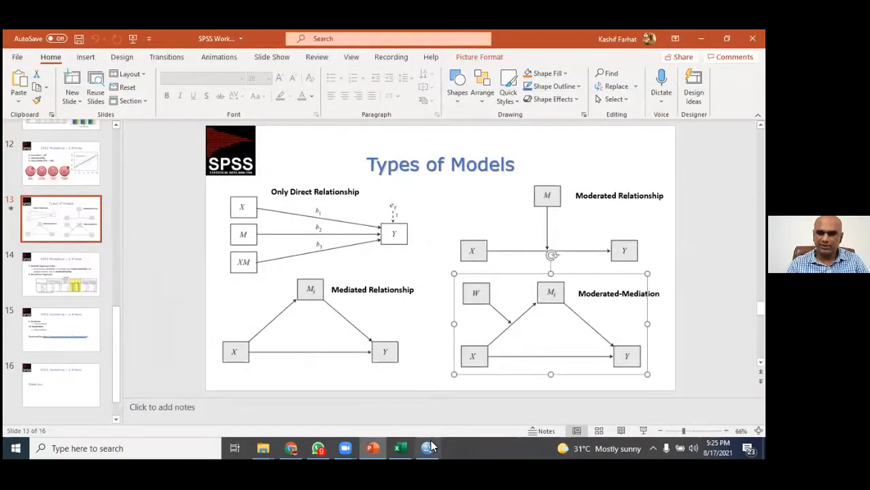
click(427, 447)
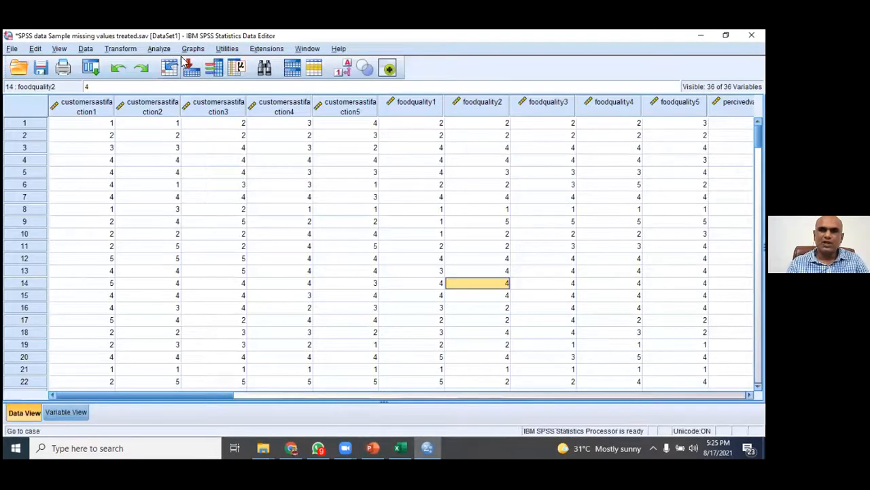
- Open PROCESS v3.5 by Andrew F. Hayes from the regression analyses and set CS_M as the Y variable
click(155, 51)
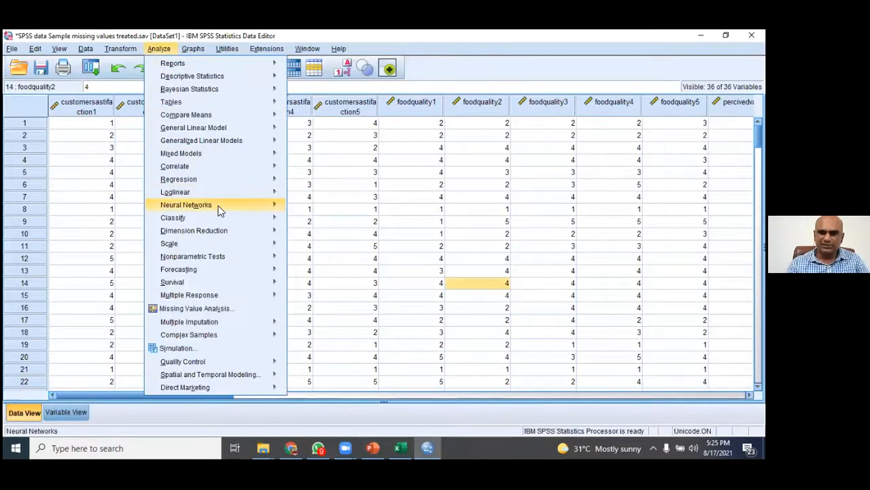
mouse_move(226, 182)
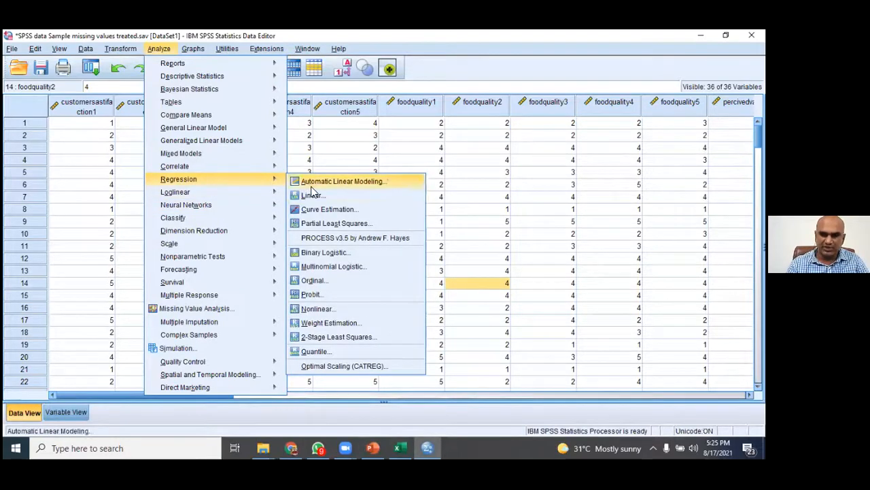
click(331, 240)
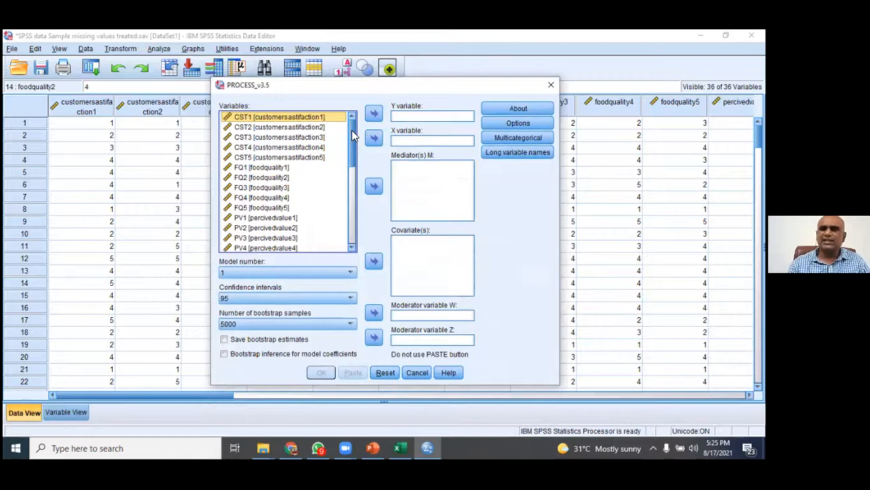
drag(351, 130, 374, 217)
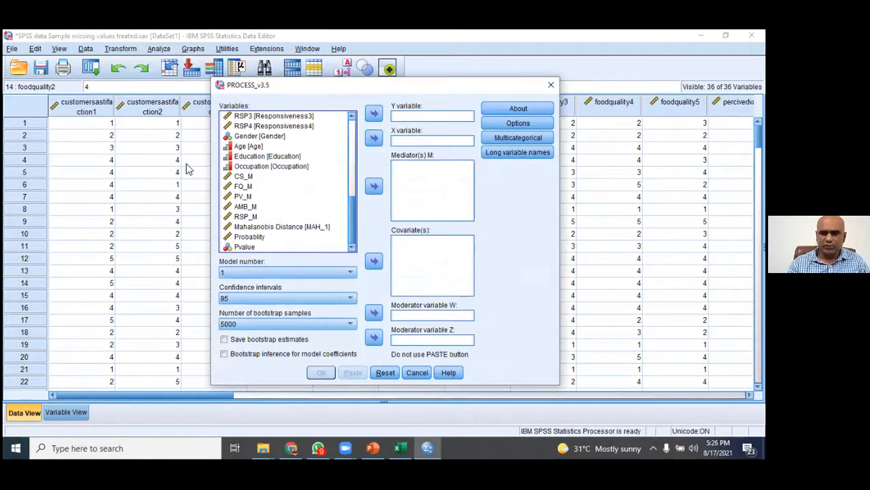
click(244, 177)
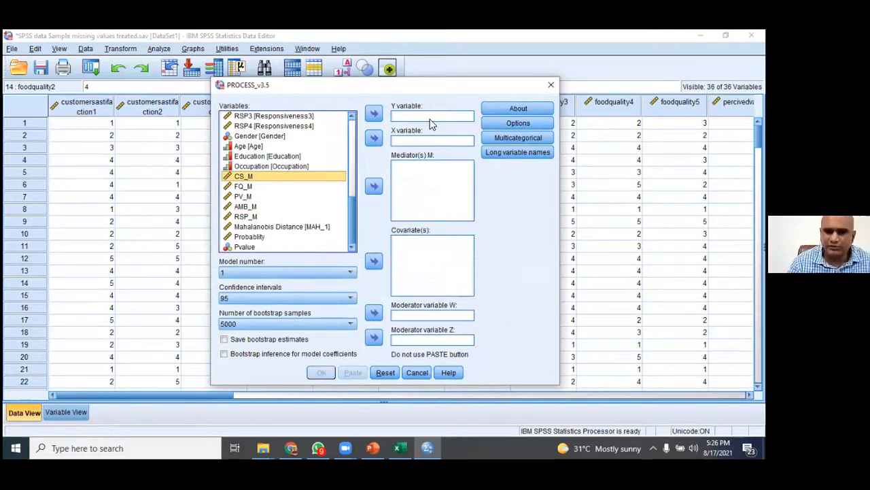
double_click(244, 176)
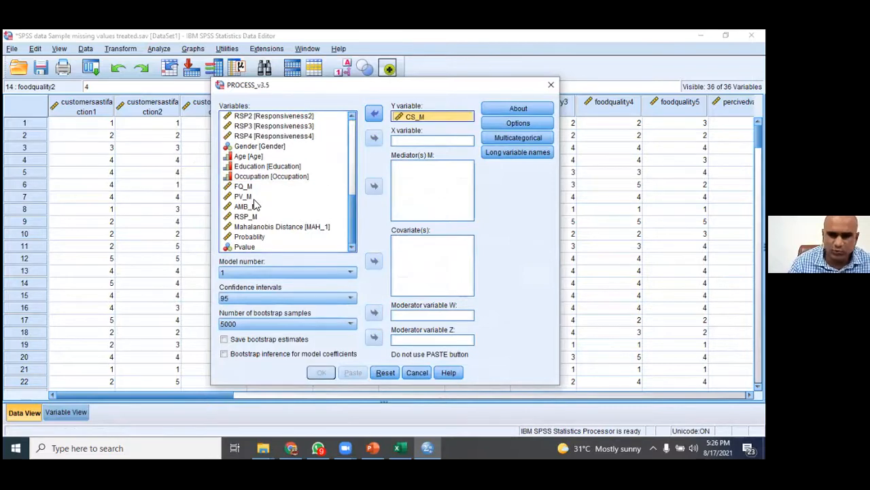
- Enter FQ_M and PV_M as the mediators M of the PROCESS model
click(252, 187)
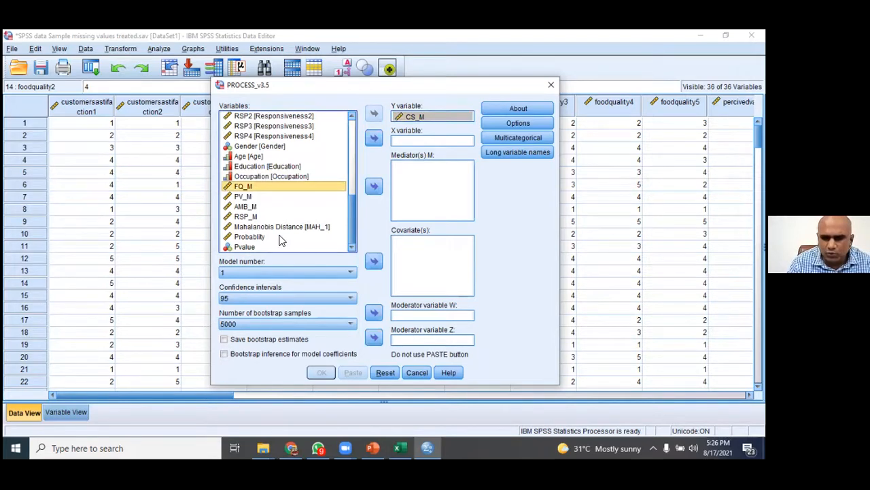
ctrl+click(246, 196)
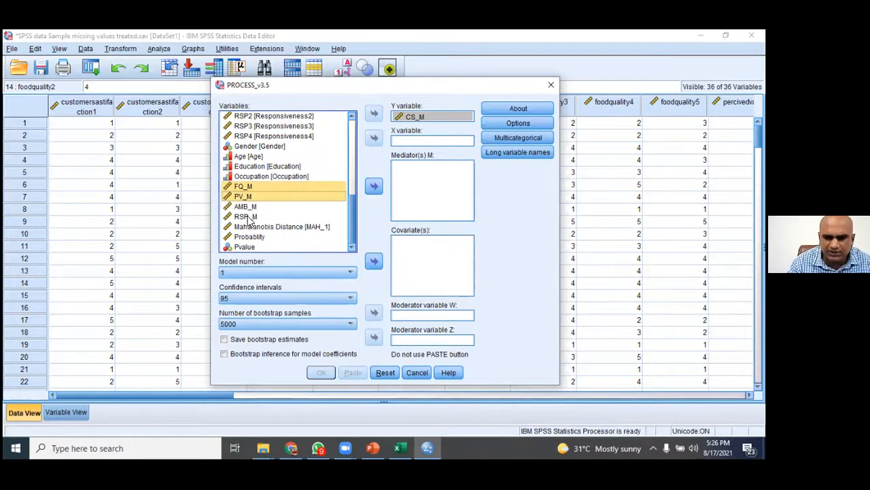
click(373, 187)
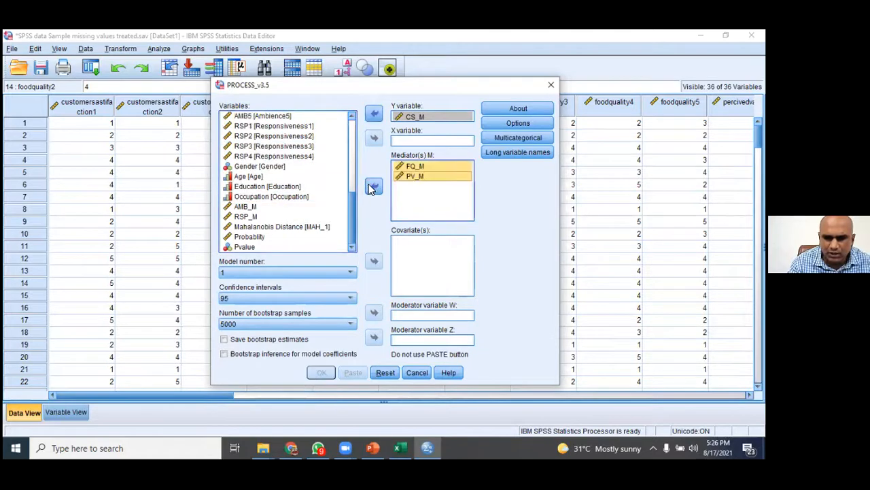
drag(420, 174, 417, 145)
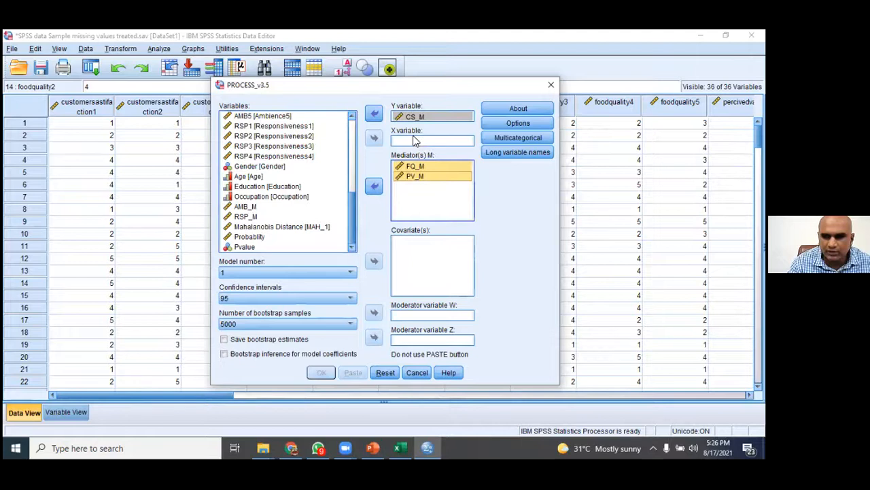
- Remove FQ_M and PV_M from the PROCESS mediators and set FQ_M as the X variable
click(376, 185)
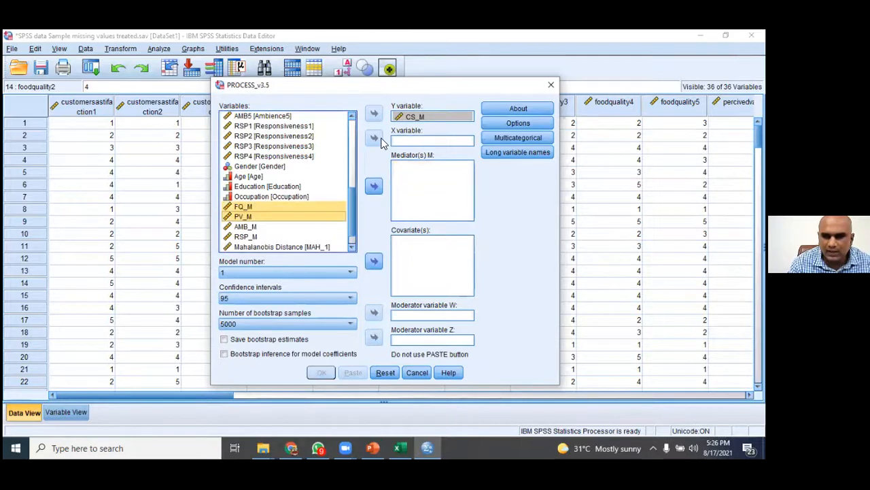
click(257, 206)
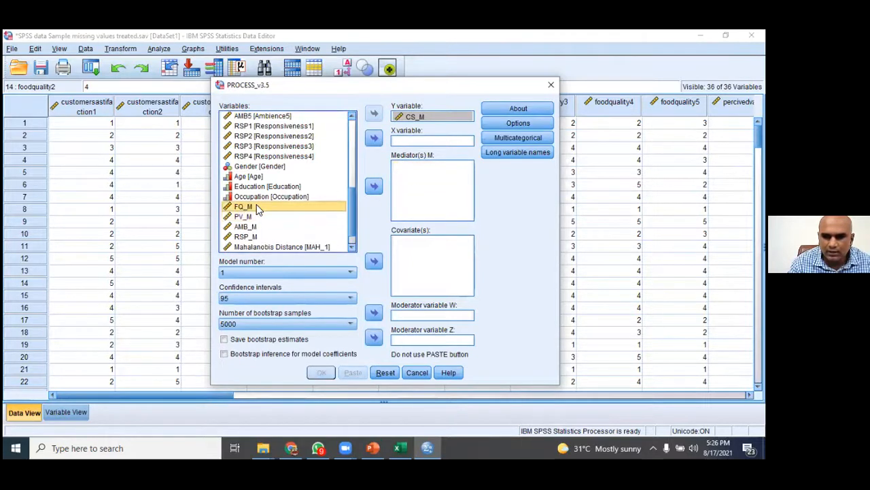
click(374, 139)
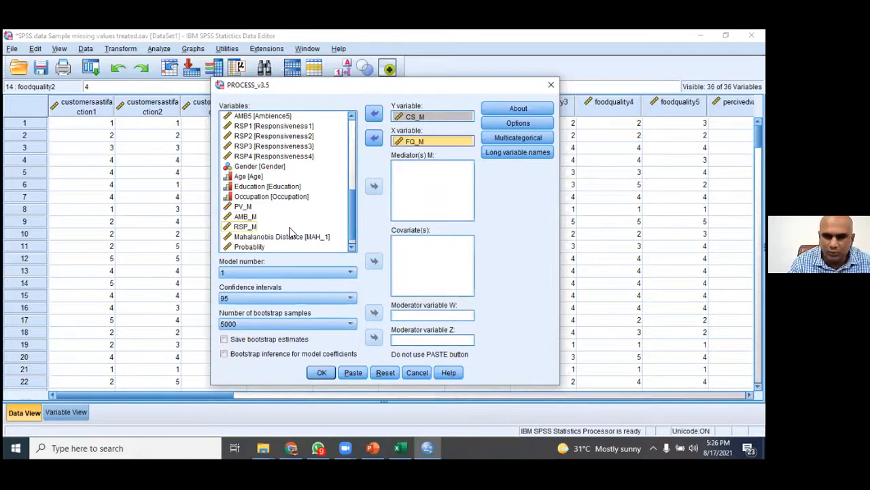
- Set AMB_M as moderator variable W and go over the Y, X and W assignments
scroll(287, 231, down, 1)
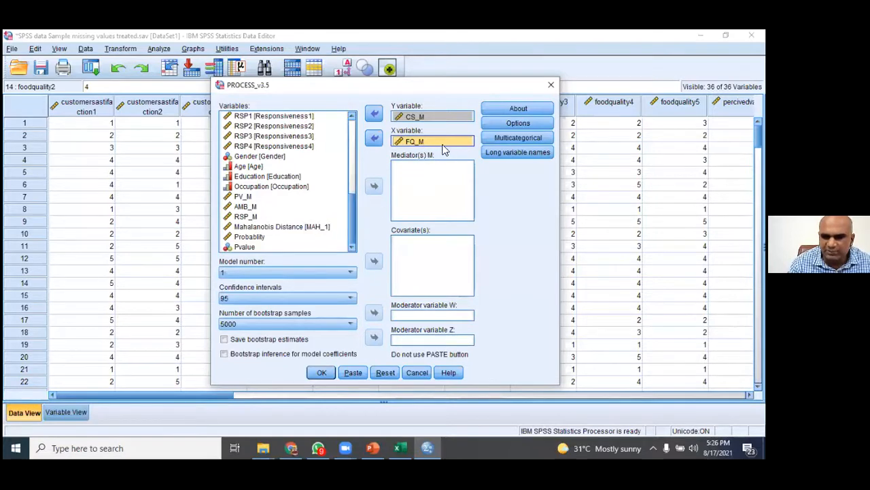
click(248, 211)
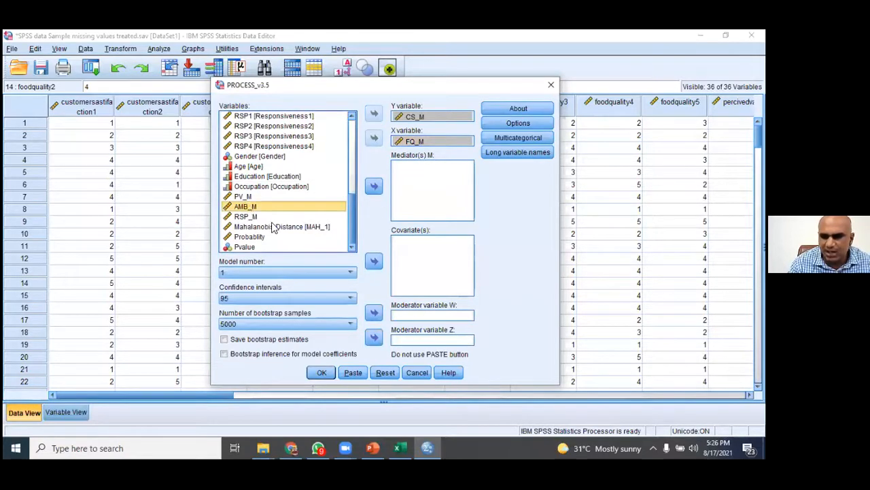
click(374, 261)
click(374, 262)
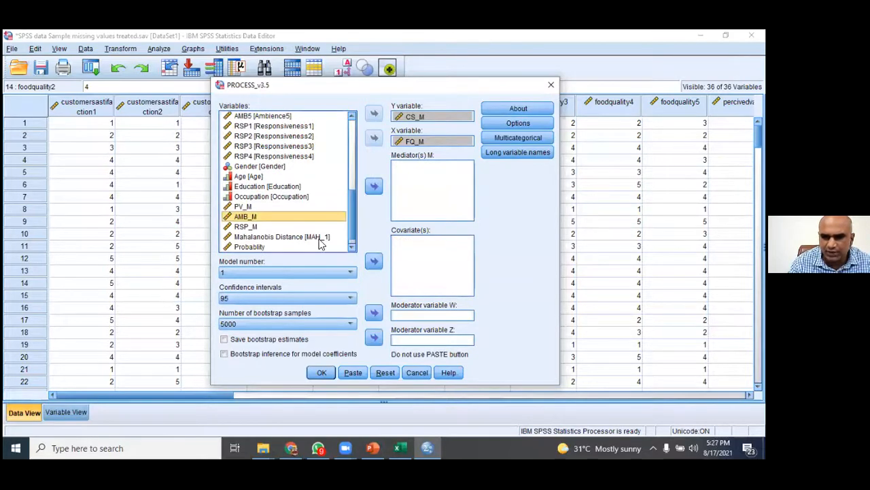
click(374, 312)
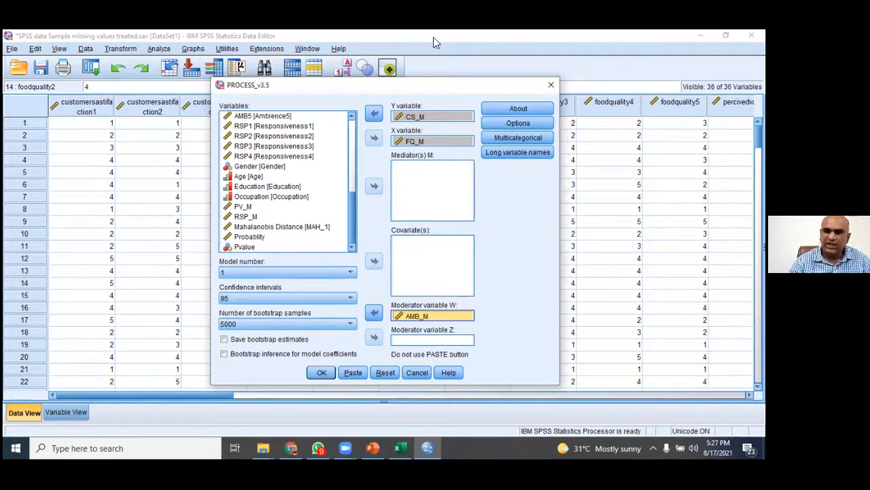
click(436, 143)
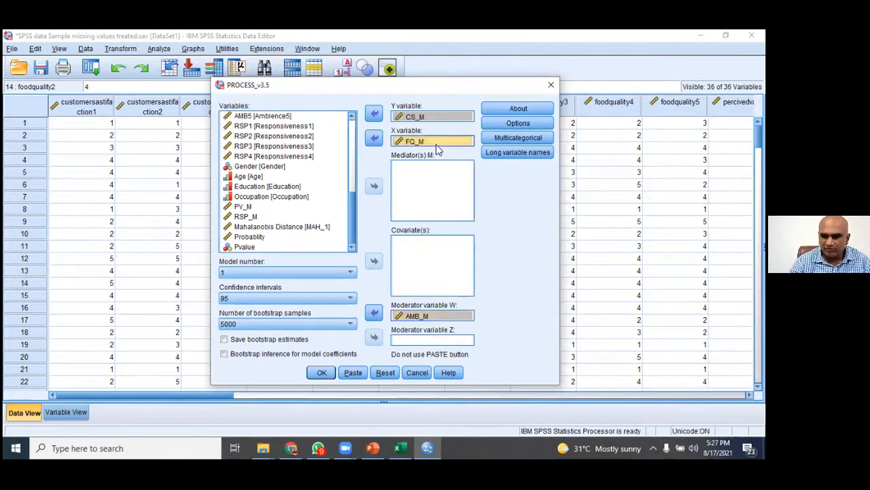
click(409, 117)
click(429, 317)
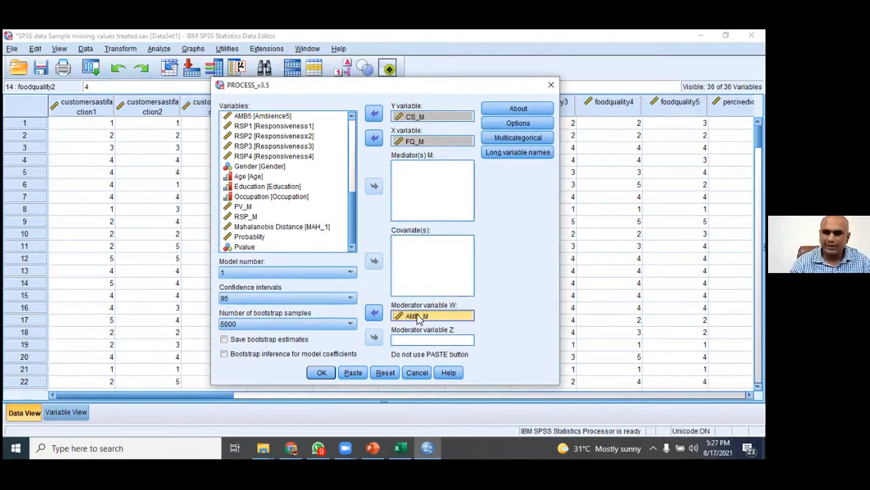
- In the PROCESS options, enable code for visualizing interactions and the X by M interaction test, with conditioning values -1SD, Mean, +1SD
click(510, 125)
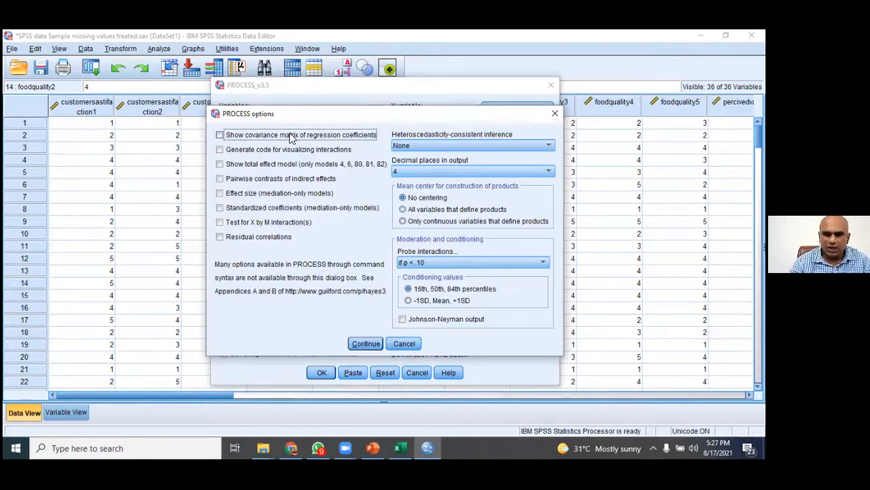
click(245, 151)
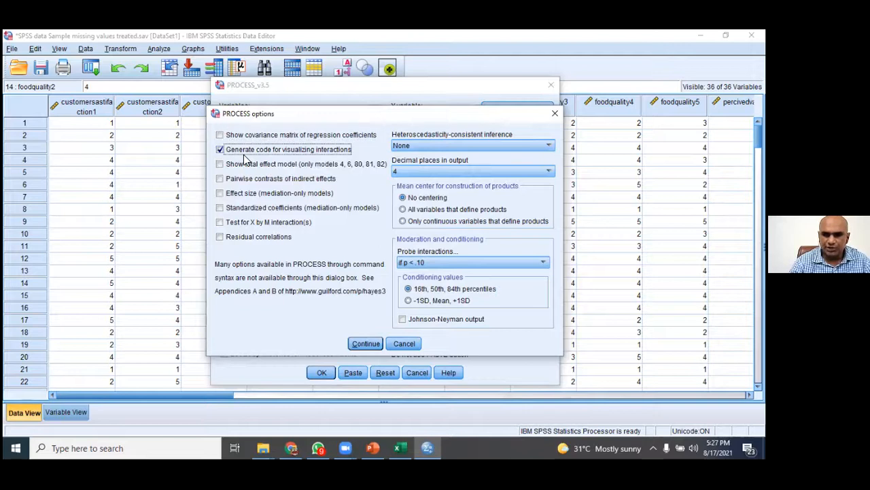
click(316, 180)
click(316, 180)
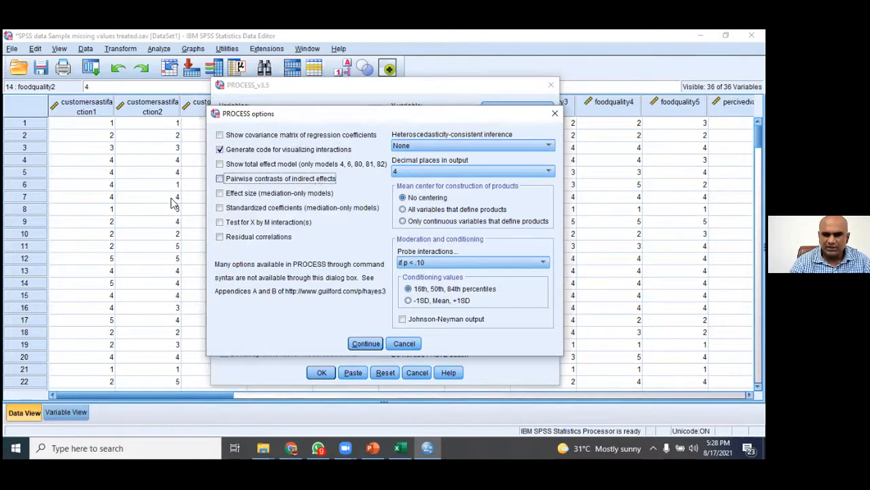
click(229, 223)
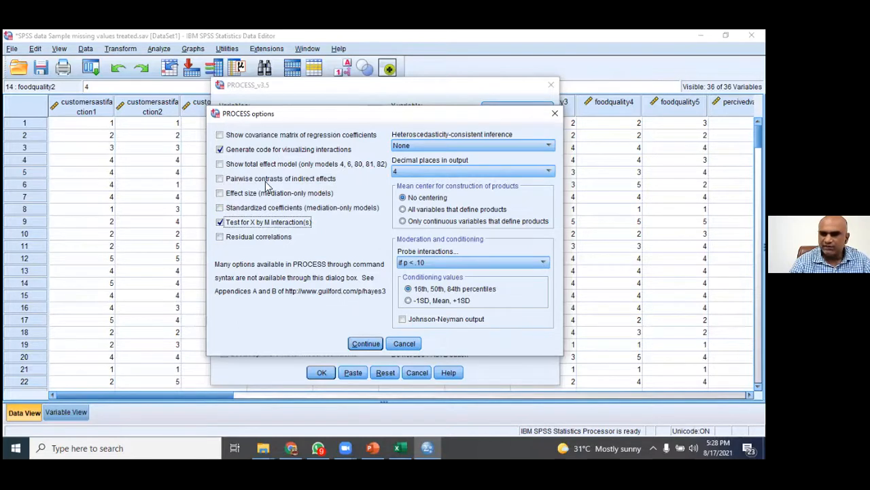
click(461, 301)
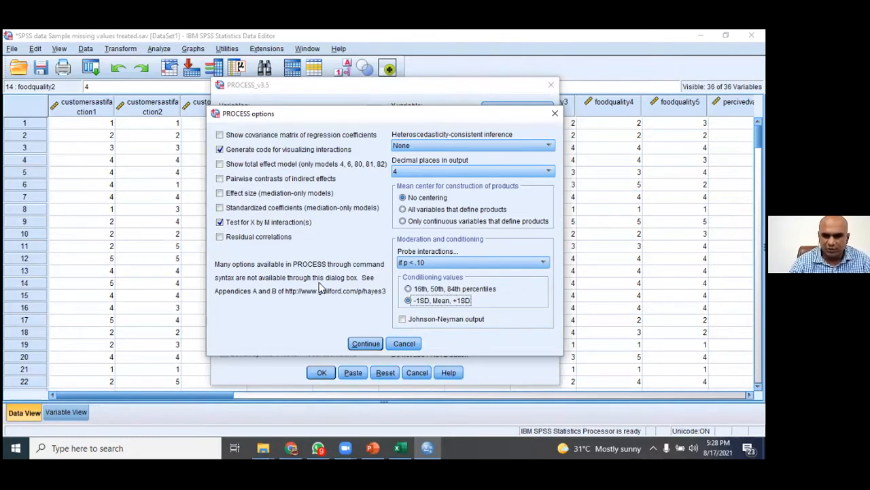
click(367, 344)
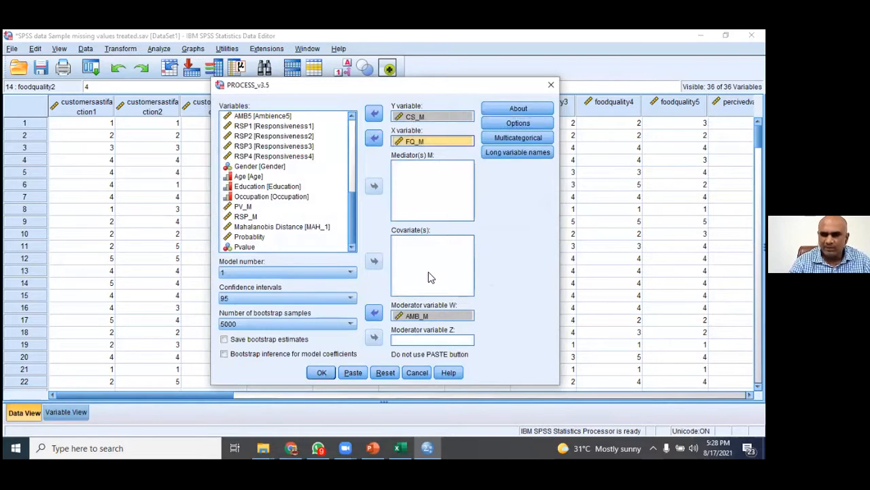
- Run the PROCESS model 1 moderation analysis and open the resulting Matrix text output for editing
click(437, 315)
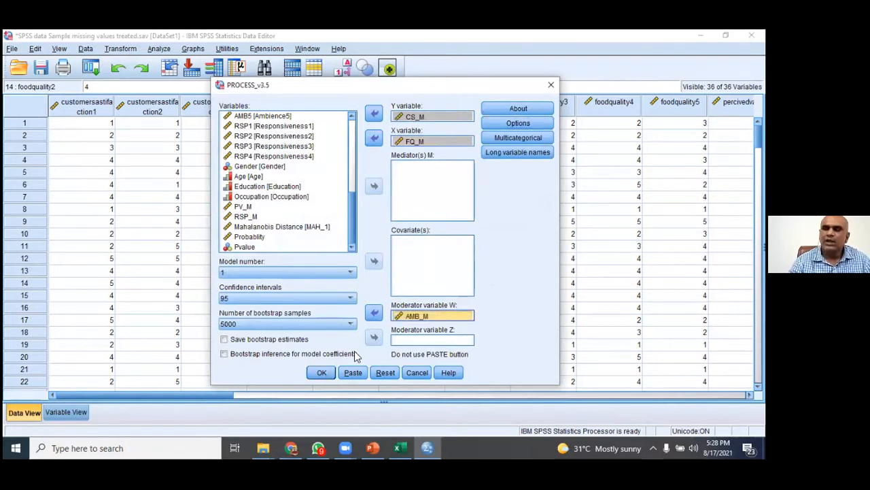
click(323, 373)
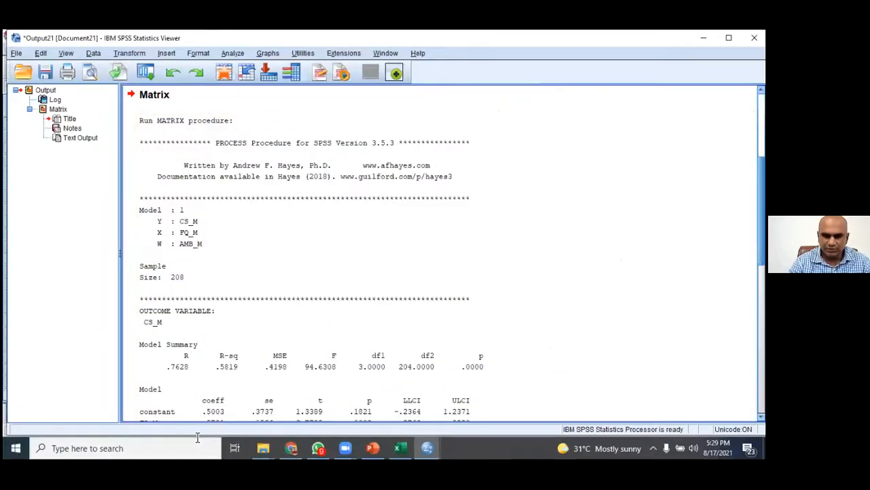
scroll(190, 194, down, 3)
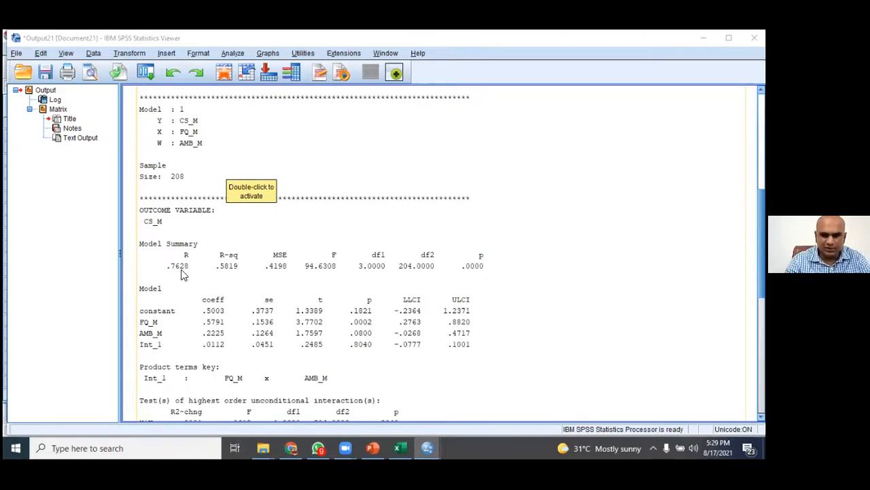
double_click(151, 327)
scroll(181, 321, down, 2)
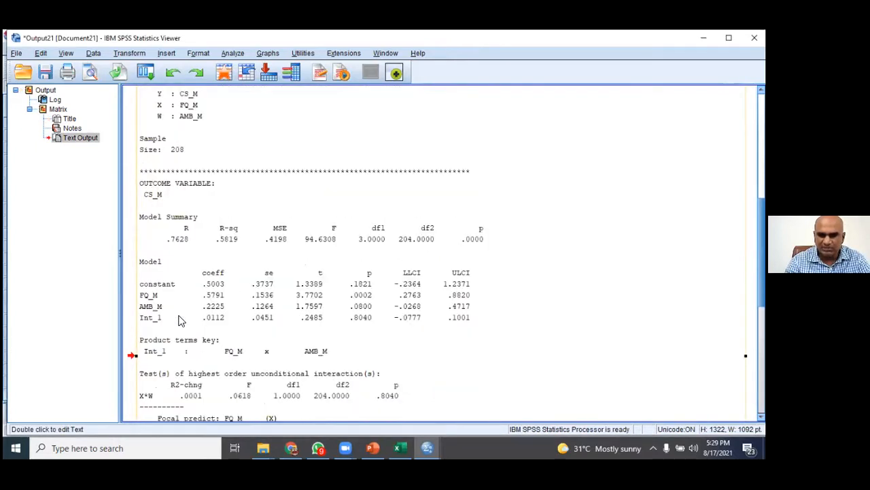
scroll(152, 320, up, 3)
scroll(152, 316, down, 3)
scroll(213, 325, up, 3)
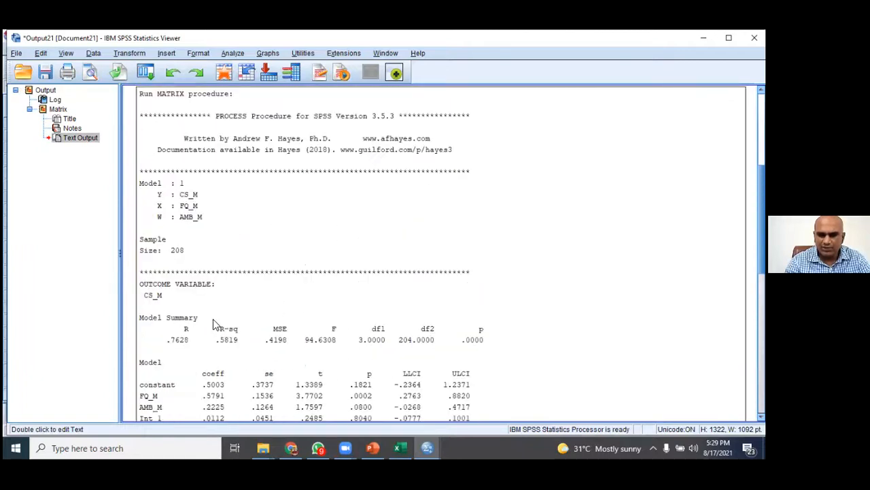
double_click(229, 351)
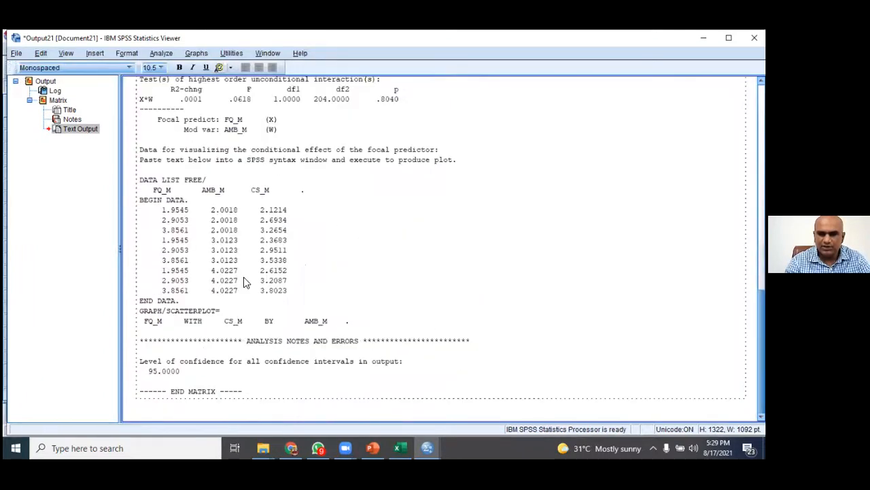
- Examine the coefficients, p-values and confidence limits of FQ_M, AMB_M and Int_1, plus the interaction test and plot data
scroll(244, 277, up, 10)
click(230, 371)
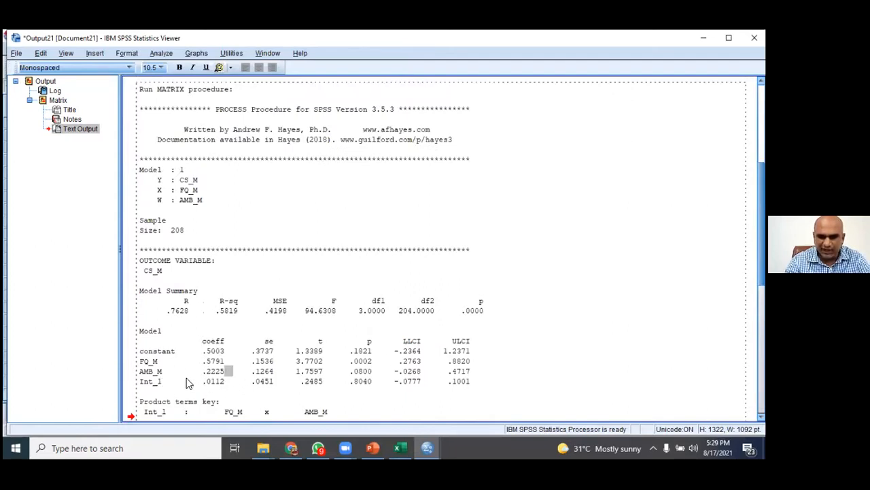
scroll(216, 379, down, 3)
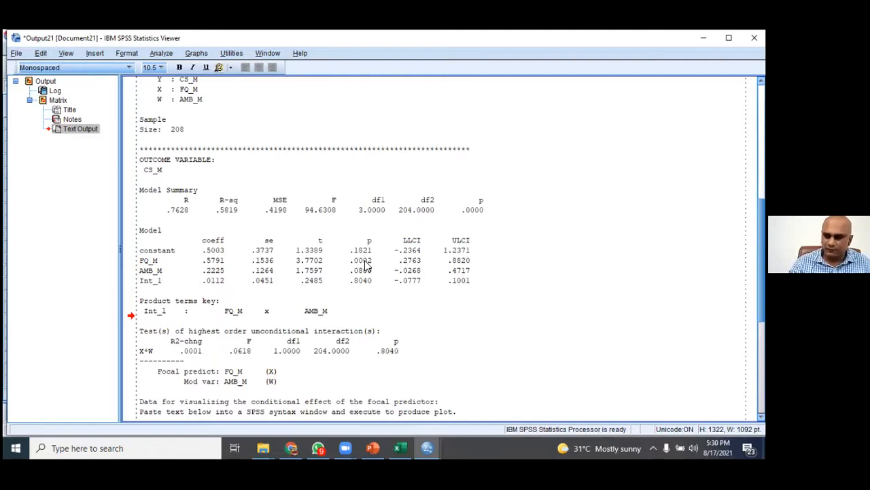
click(154, 271)
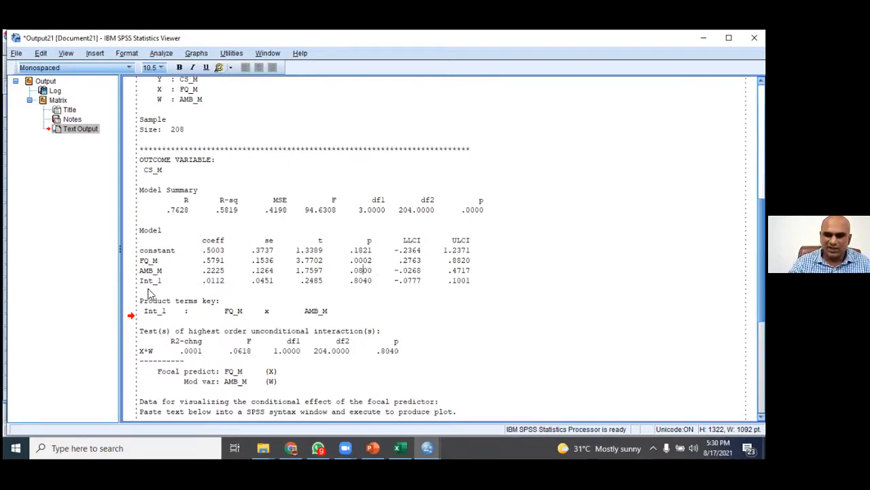
click(214, 282)
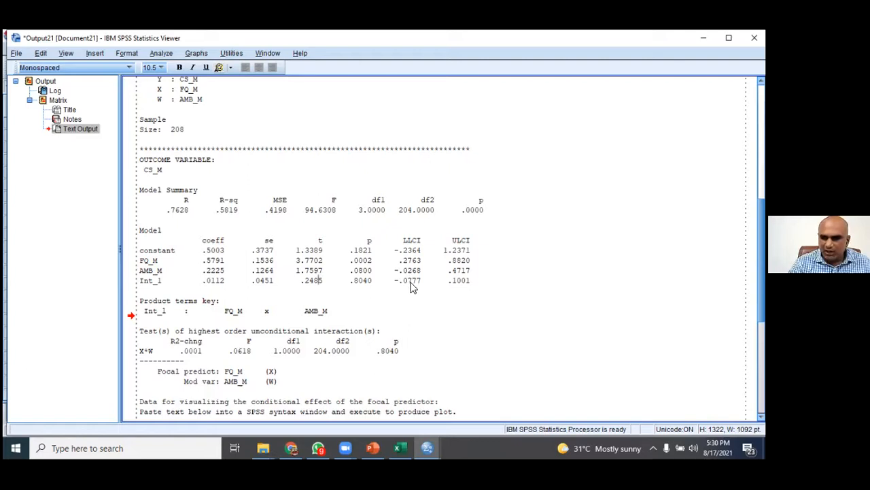
click(360, 281)
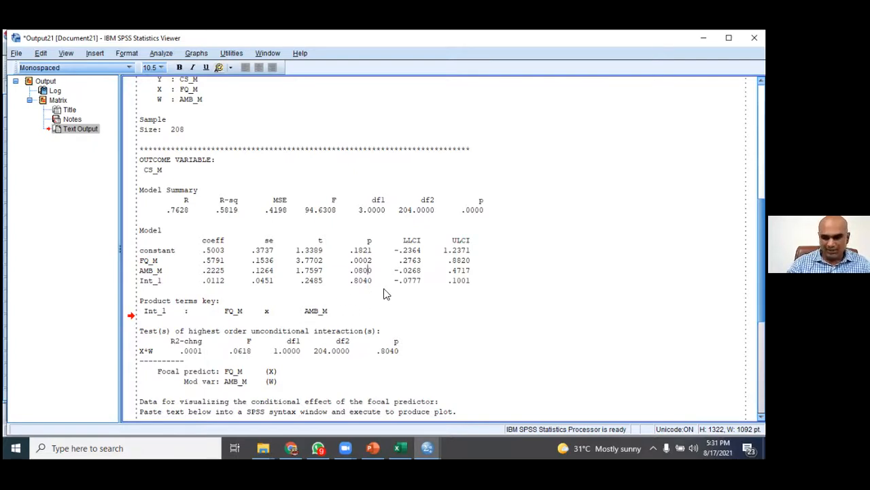
scroll(367, 323, down, 8)
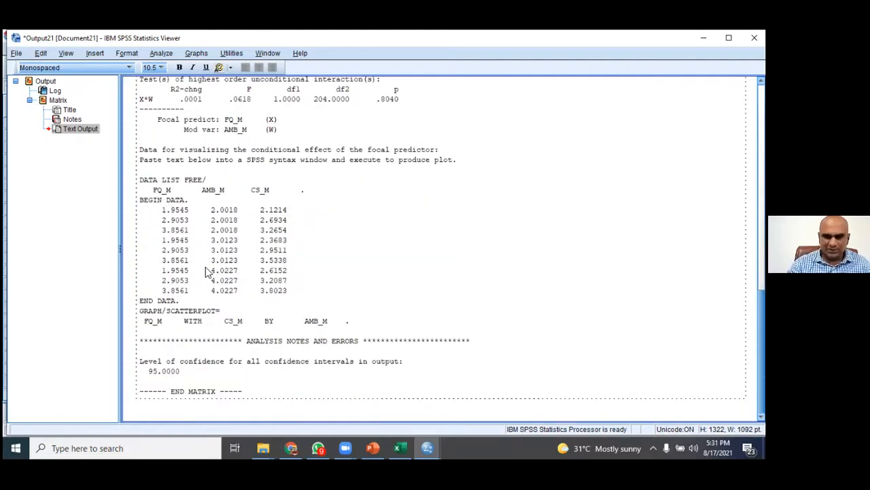
scroll(206, 266, up, 3)
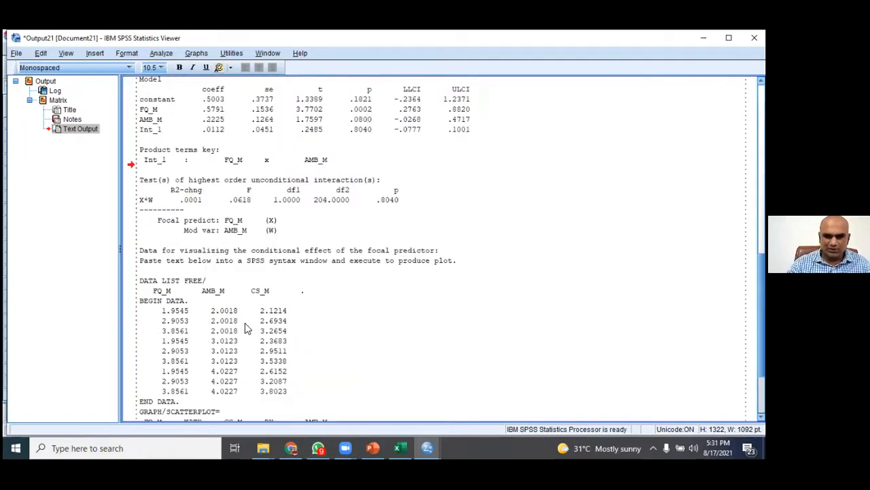
scroll(225, 343, down, 2)
scroll(223, 340, up, 15)
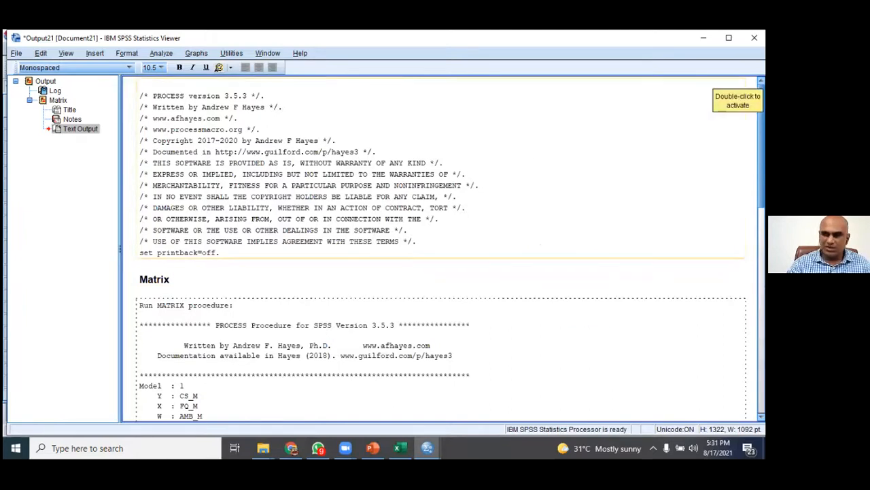
- Close the moderation output without saving it and open the PROCESS v3.5 regression dialog for the dataset
click(754, 37)
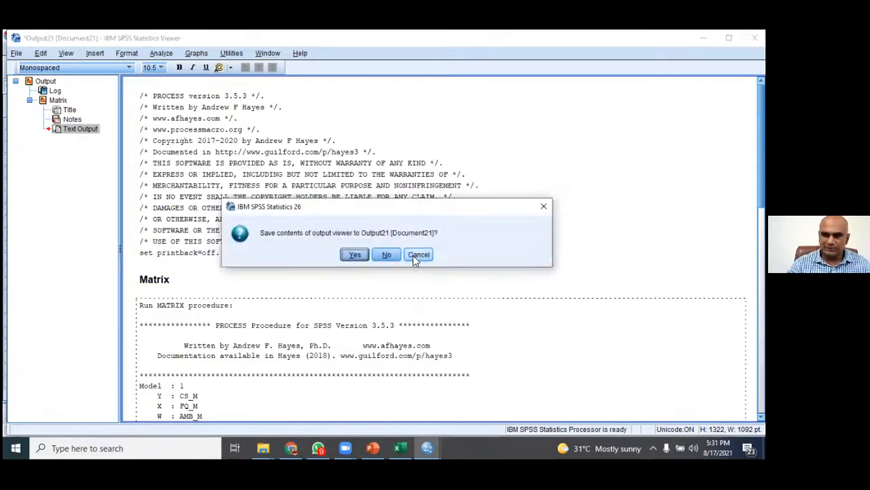
click(394, 252)
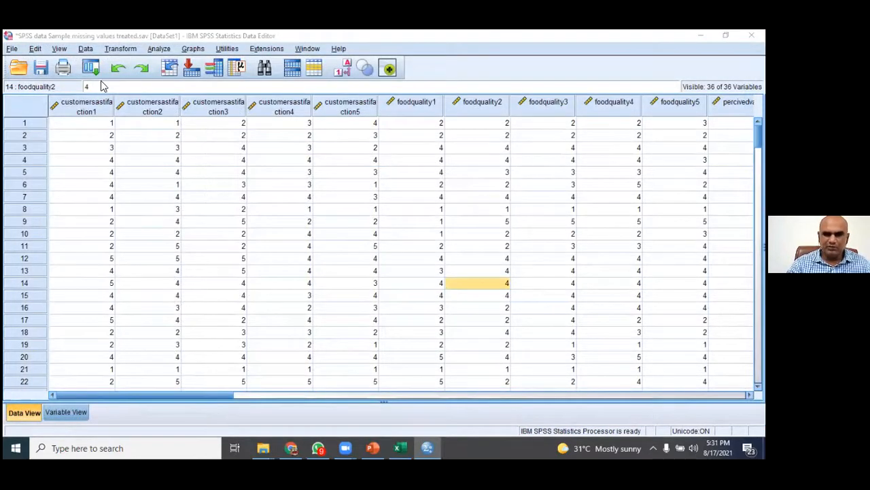
click(159, 50)
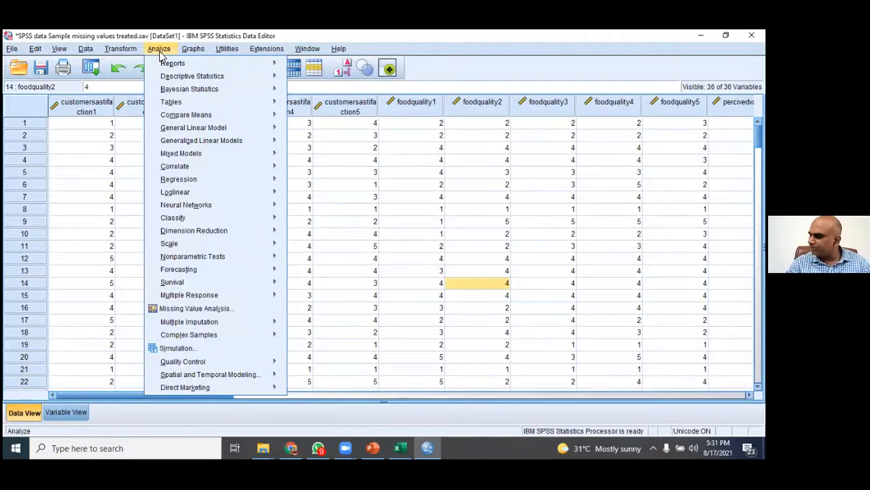
mouse_move(230, 238)
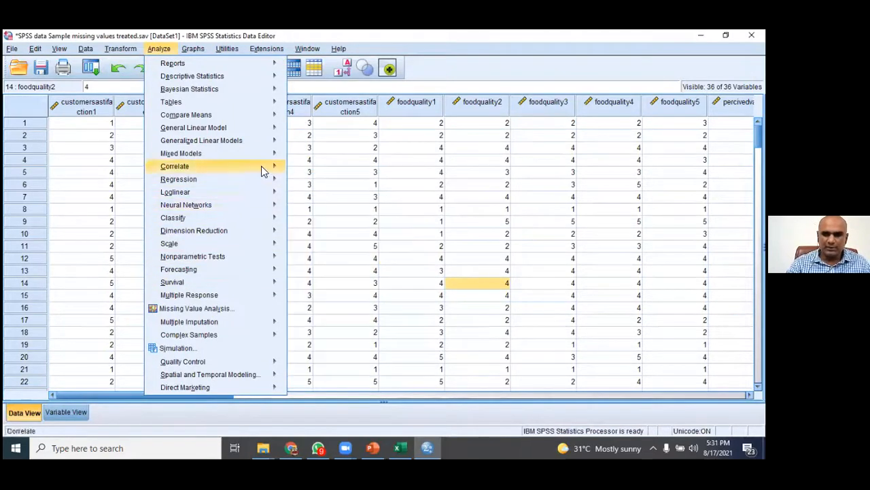
mouse_move(270, 224)
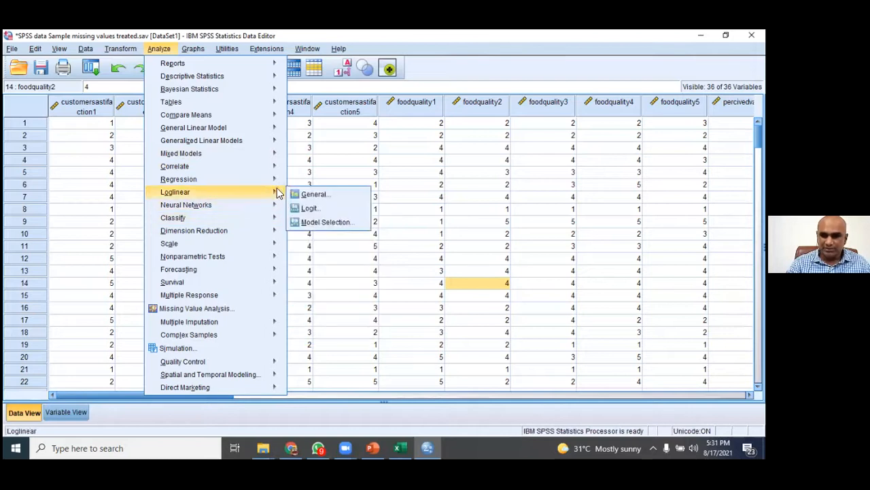
mouse_move(268, 179)
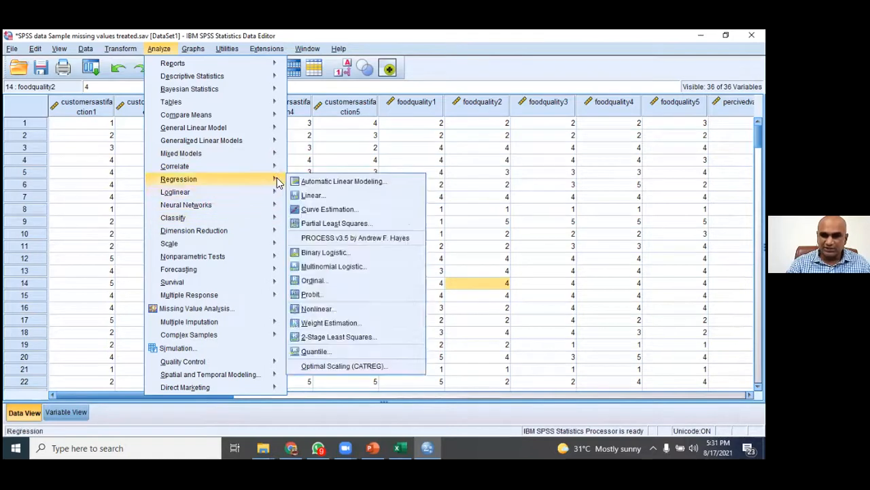
click(340, 238)
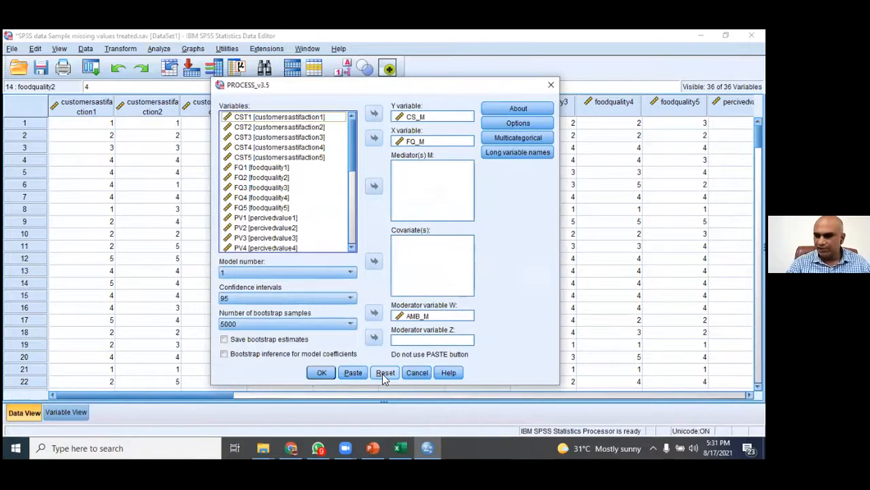
- Review the available model numbers and confidence interval levels in the PROCESS setup
click(322, 272)
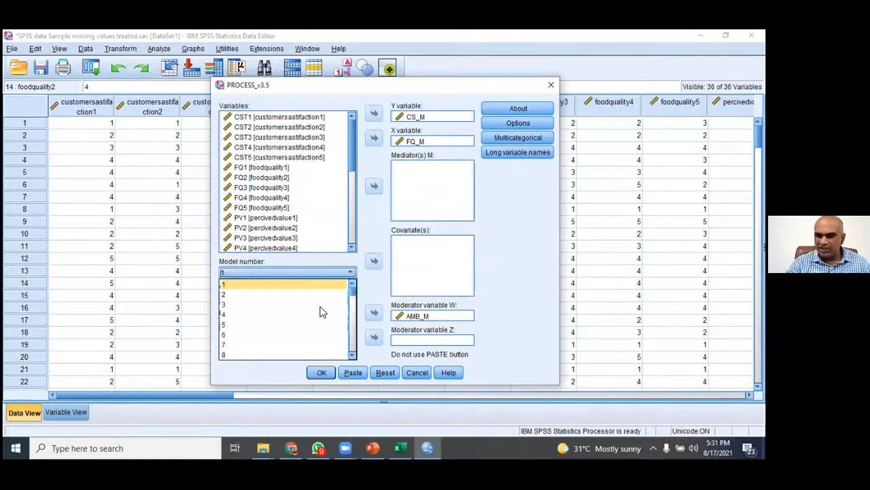
click(297, 306)
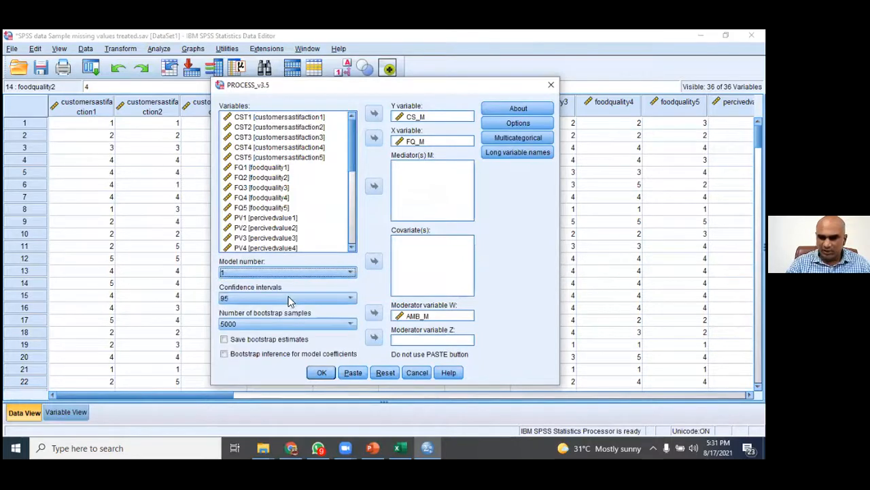
click(289, 300)
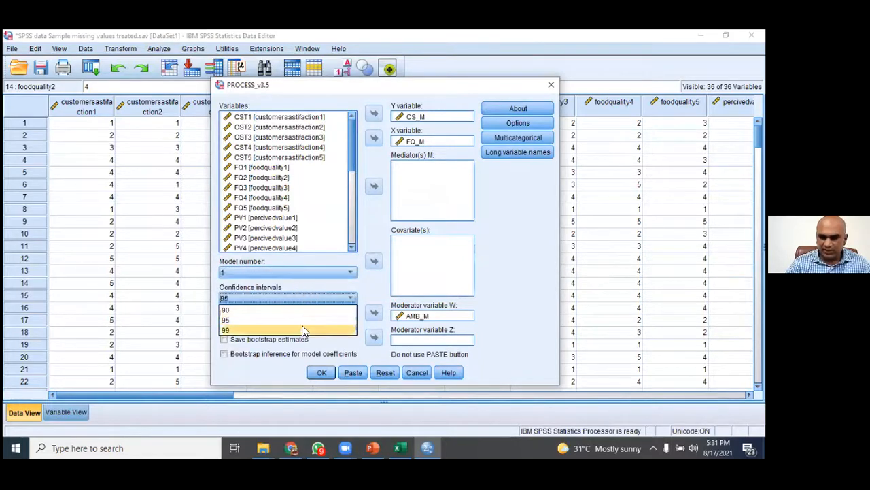
click(301, 320)
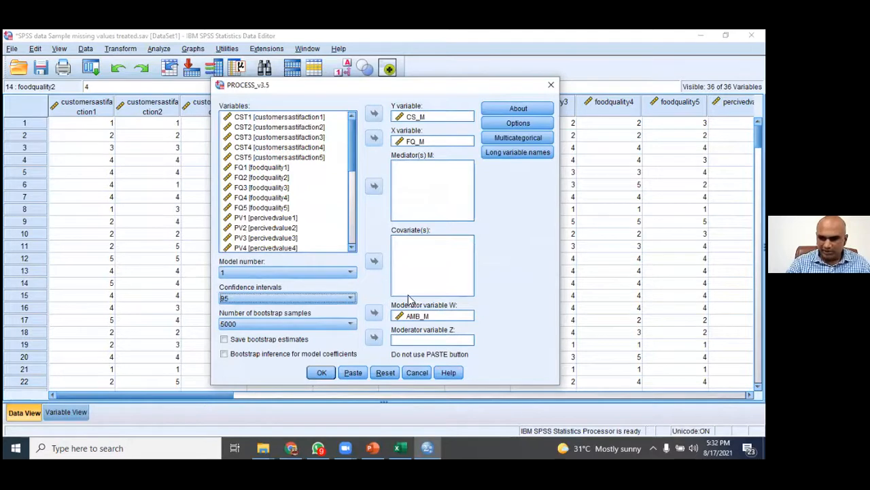
click(336, 273)
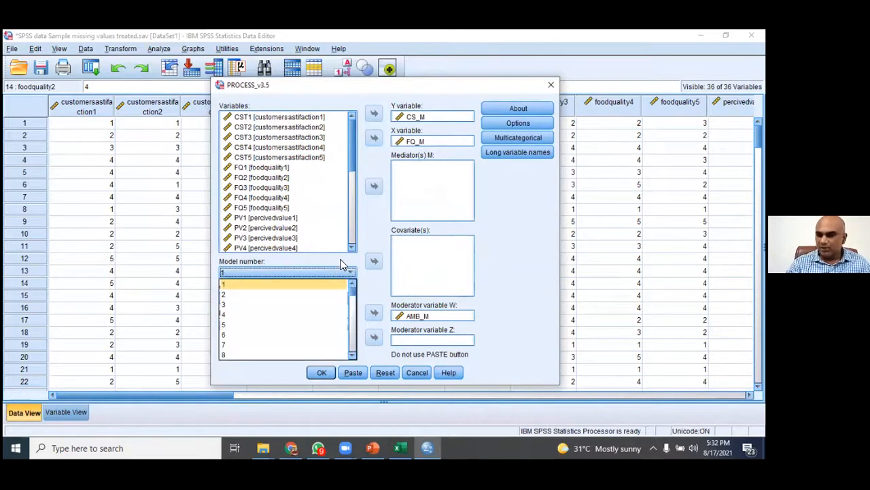
click(342, 265)
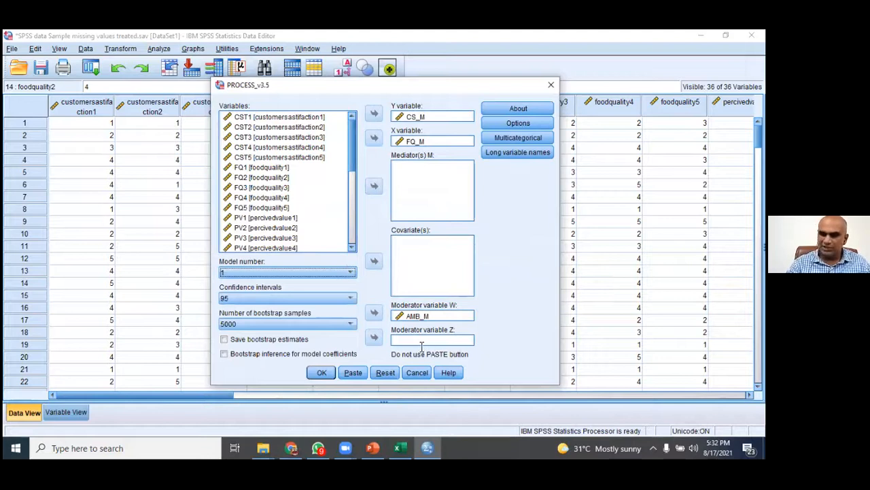
- Reset the PROCESS setup to clear all variable assignments and choose model number 4
click(385, 373)
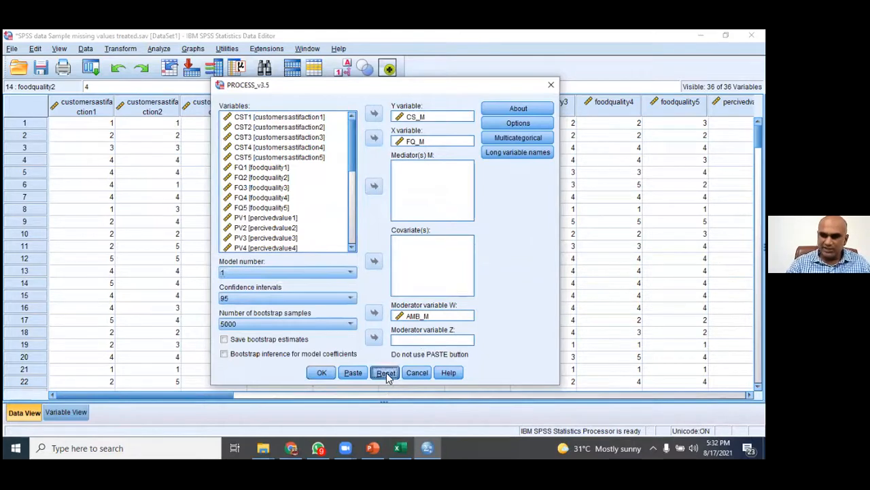
click(331, 274)
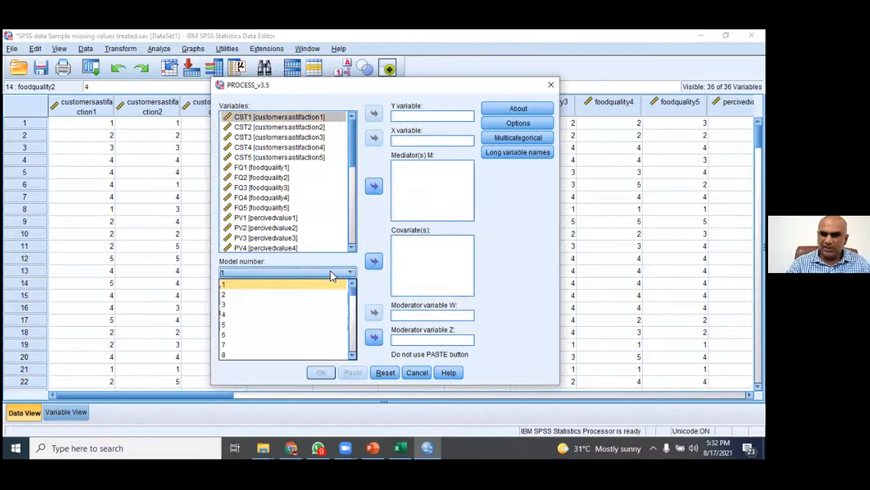
click(303, 315)
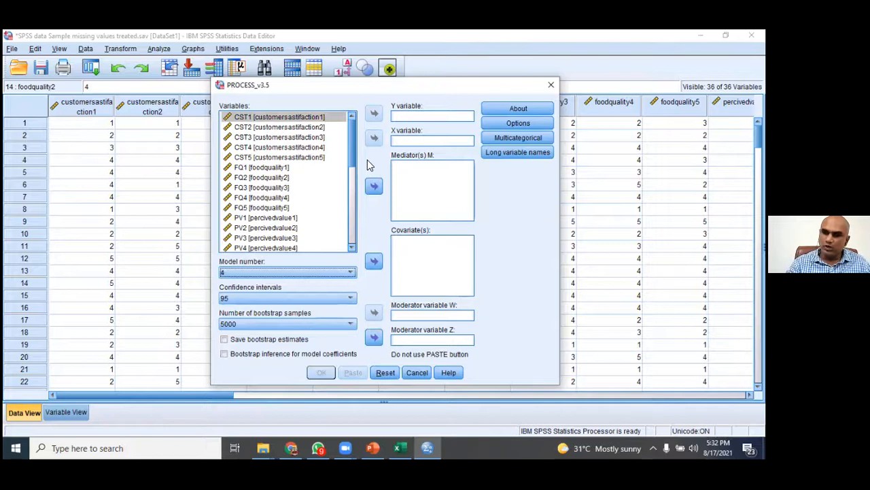
- Assign CS_M as the Y variable and FQ_M as the X variable of the mediation model
drag(353, 147, 357, 235)
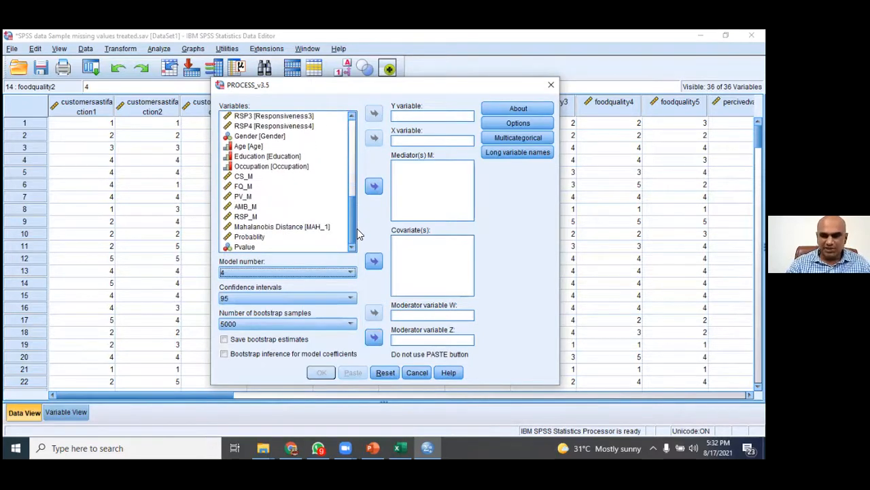
click(253, 176)
click(253, 176)
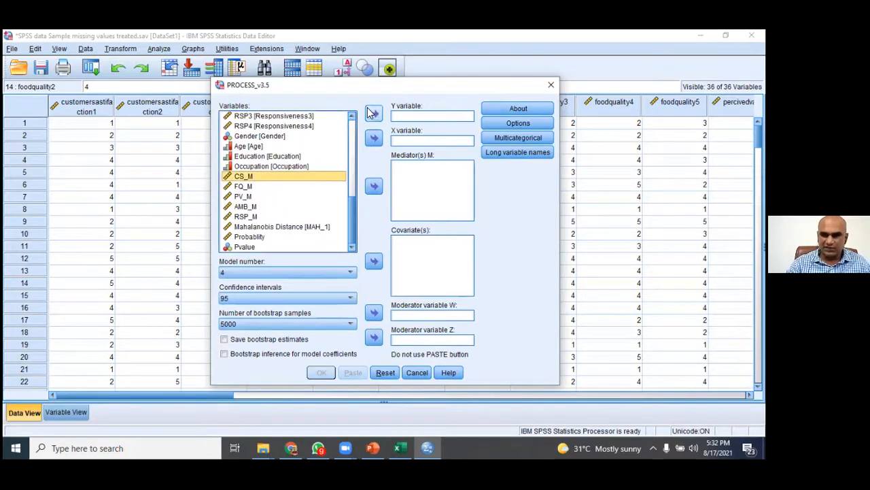
click(374, 113)
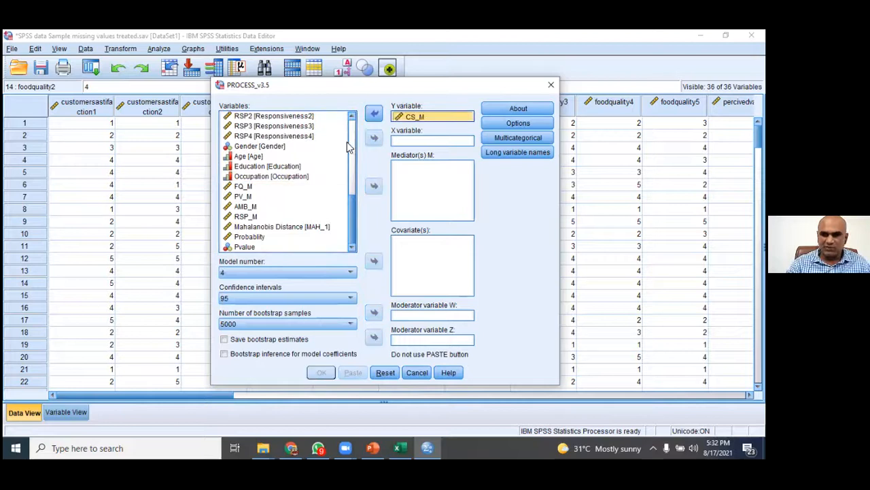
click(238, 187)
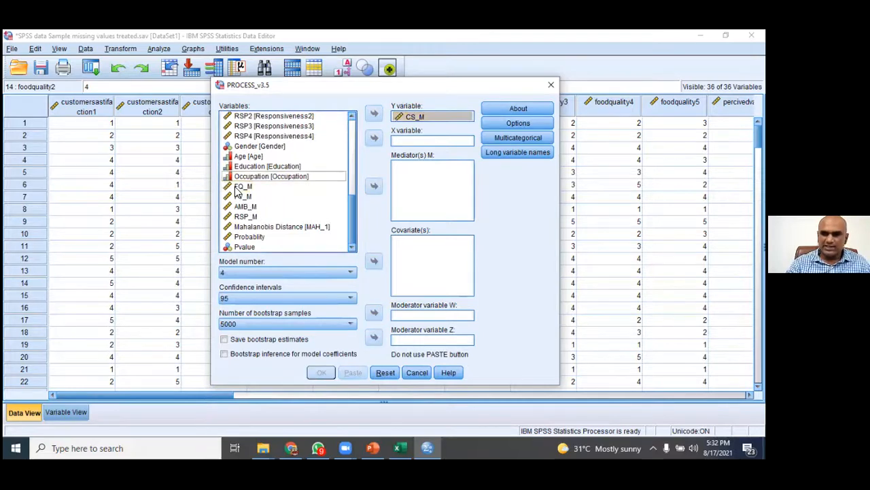
click(375, 140)
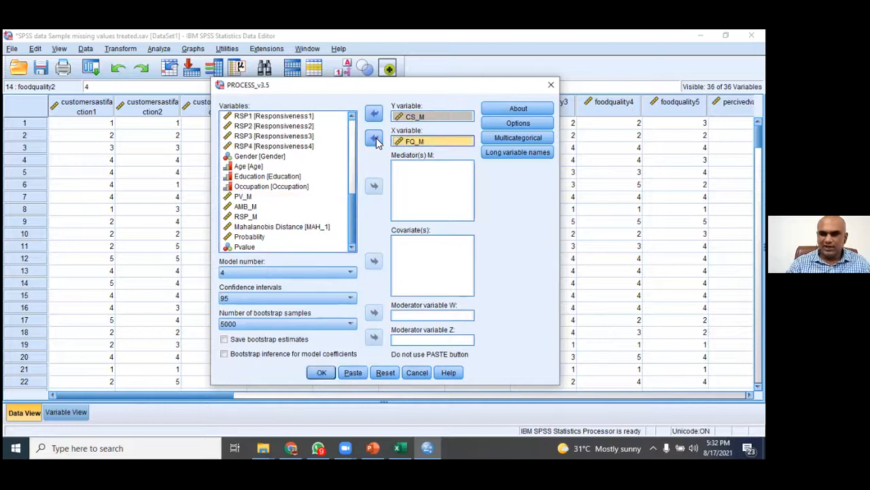
click(245, 217)
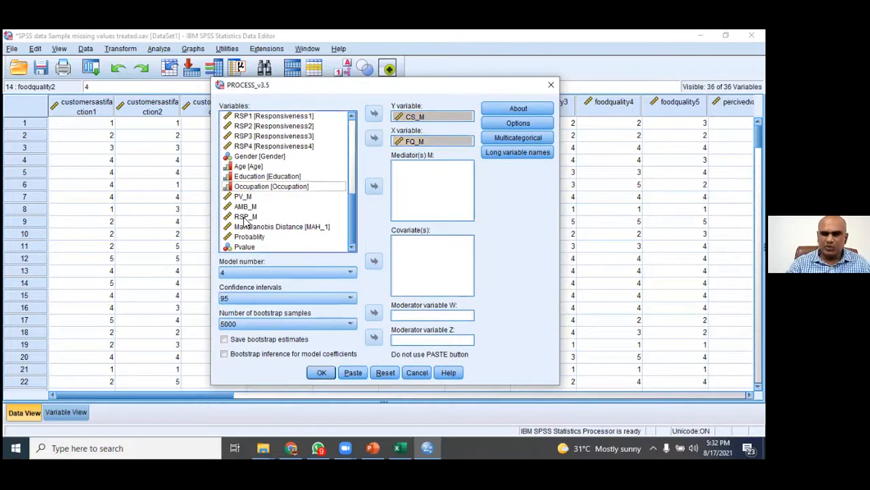
click(375, 187)
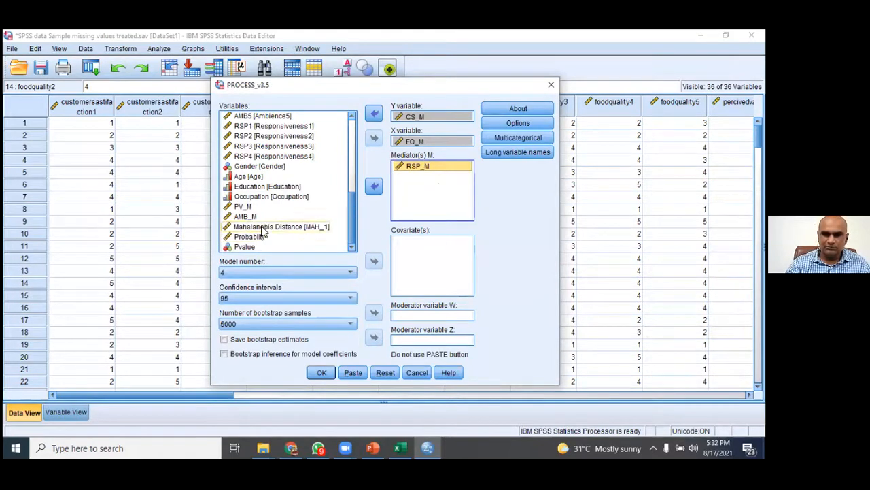
click(374, 187)
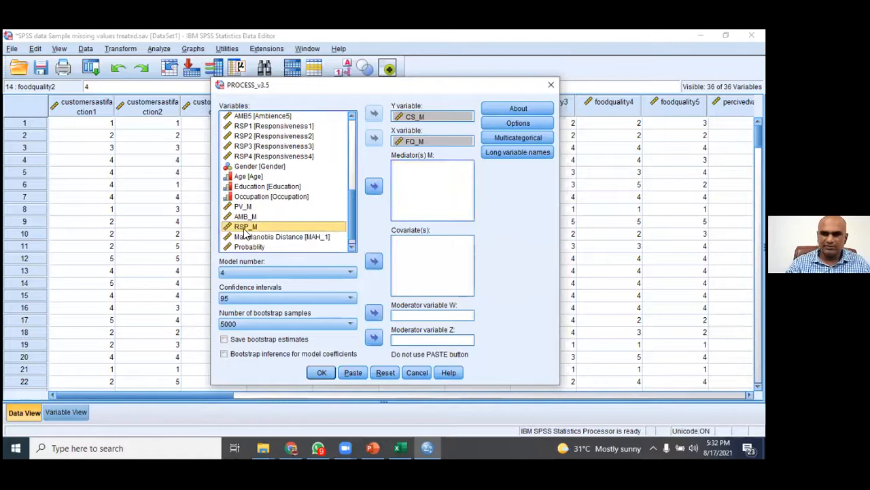
- Assign PV_M as the mediator M and select model number 4 again
click(251, 207)
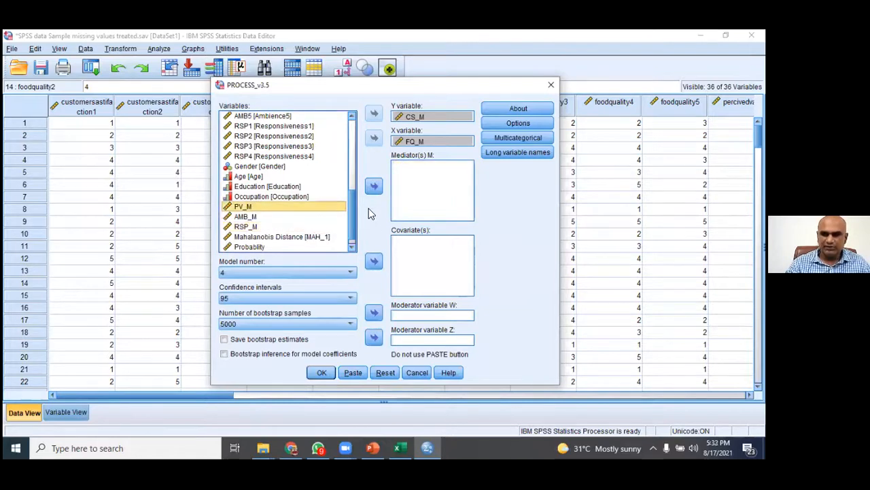
click(374, 186)
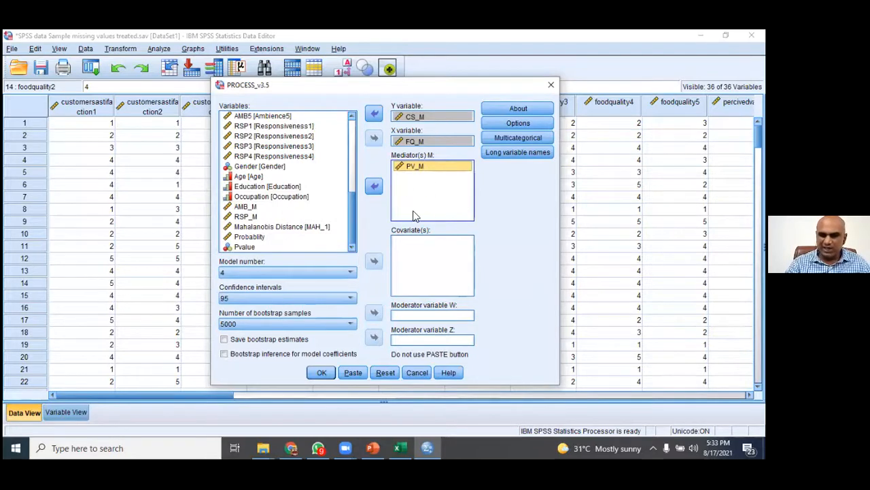
click(350, 272)
click(283, 314)
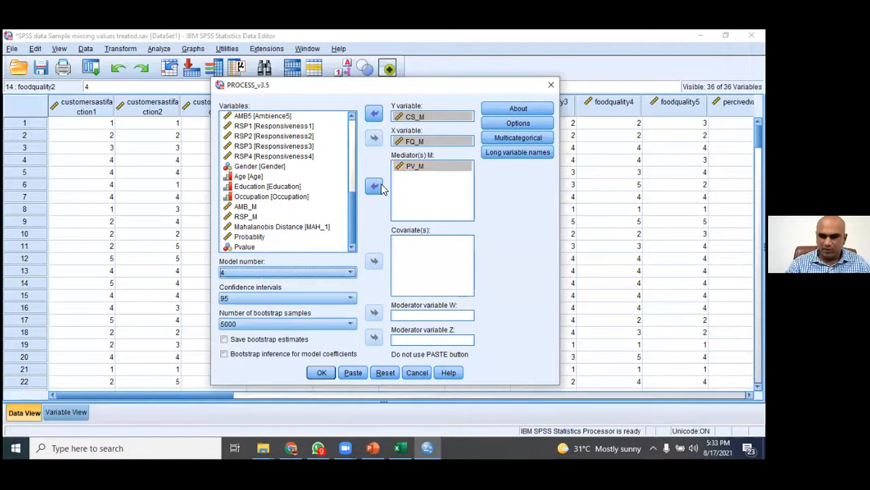
click(272, 205)
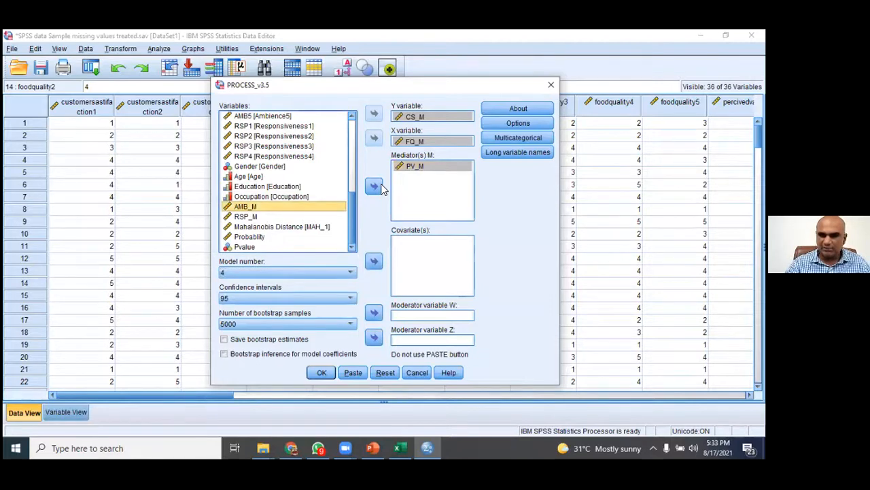
click(374, 186)
click(375, 186)
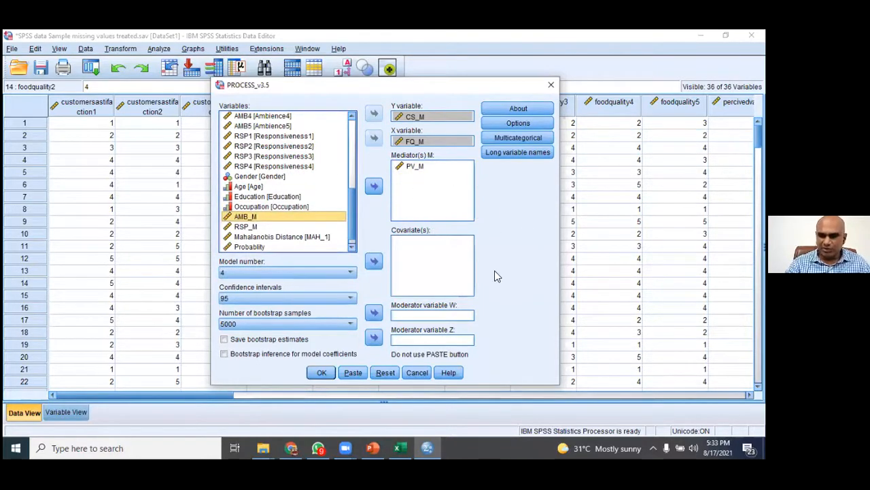
- Confirm model number 4 and enable the covariance matrix, total effect model, pairwise contrasts, effect size and standardized coefficients in the PROCESS options
click(248, 272)
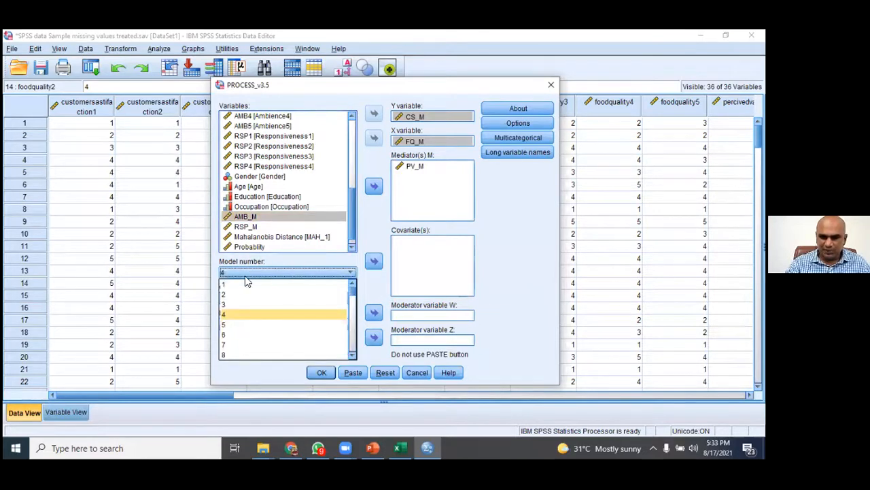
click(239, 313)
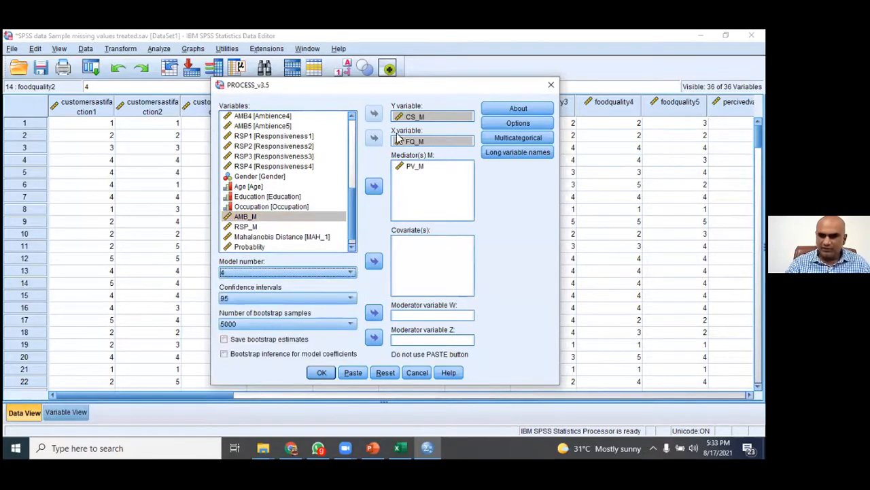
click(511, 125)
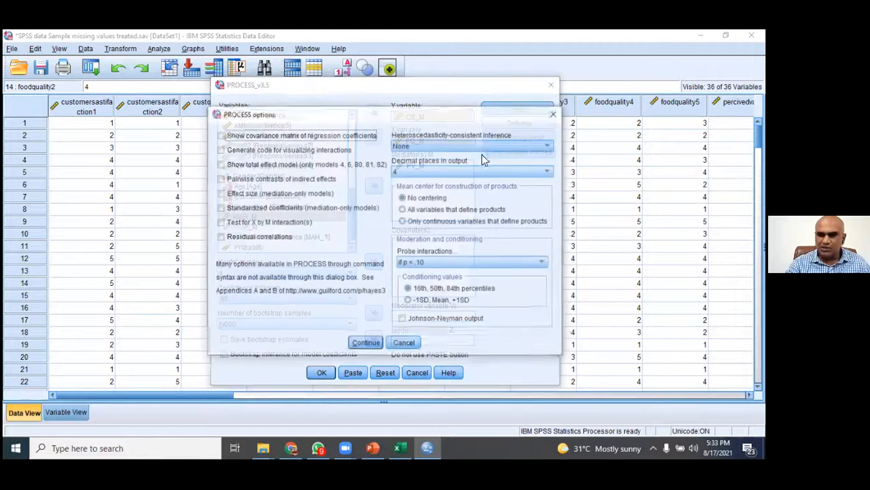
click(252, 139)
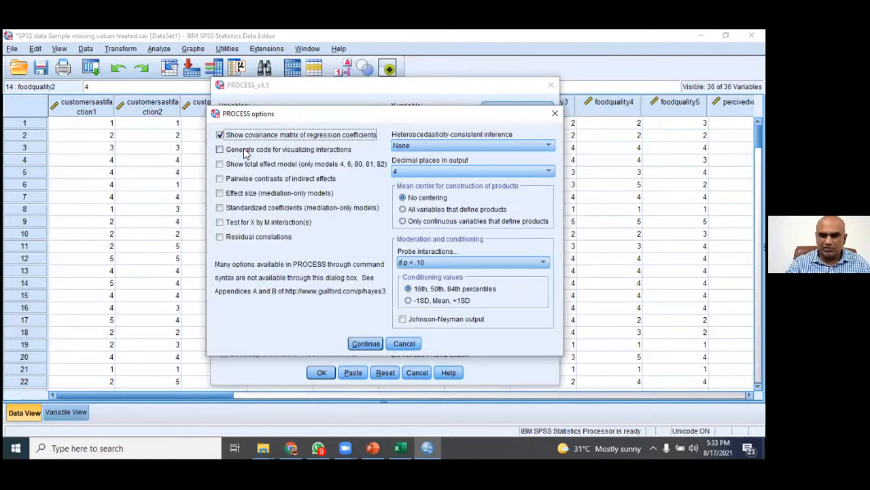
click(245, 151)
click(244, 154)
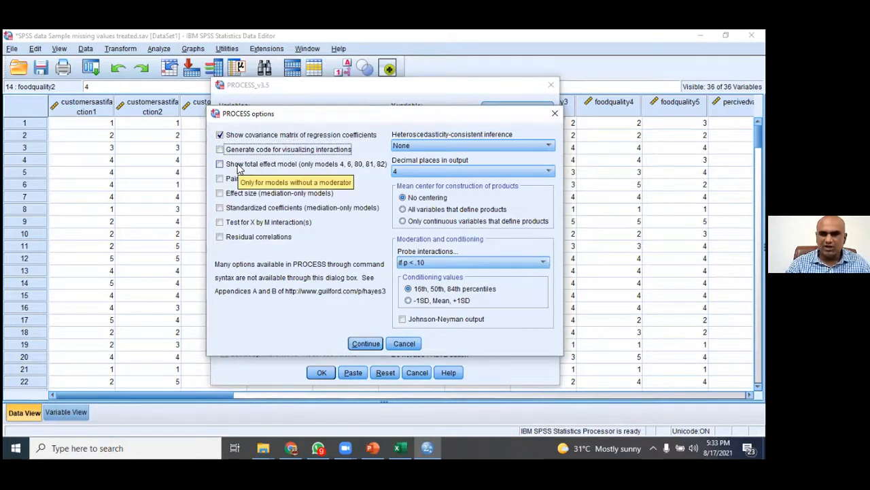
click(238, 168)
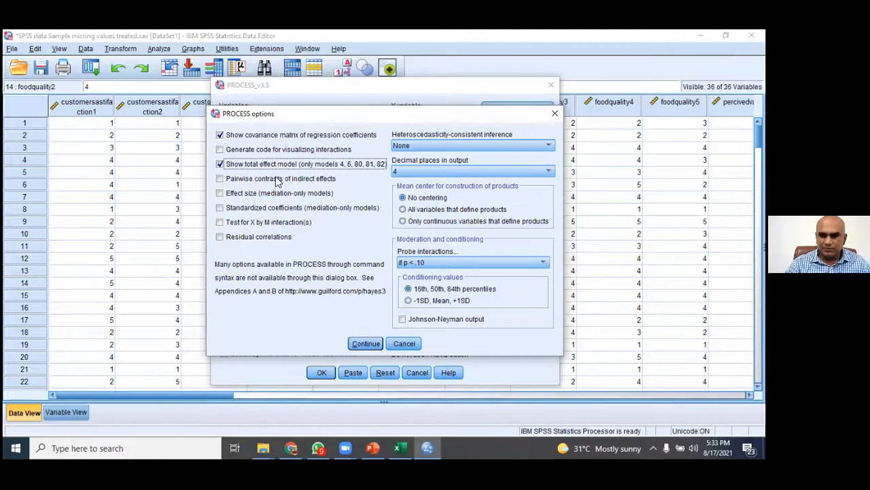
click(278, 181)
click(278, 194)
click(275, 208)
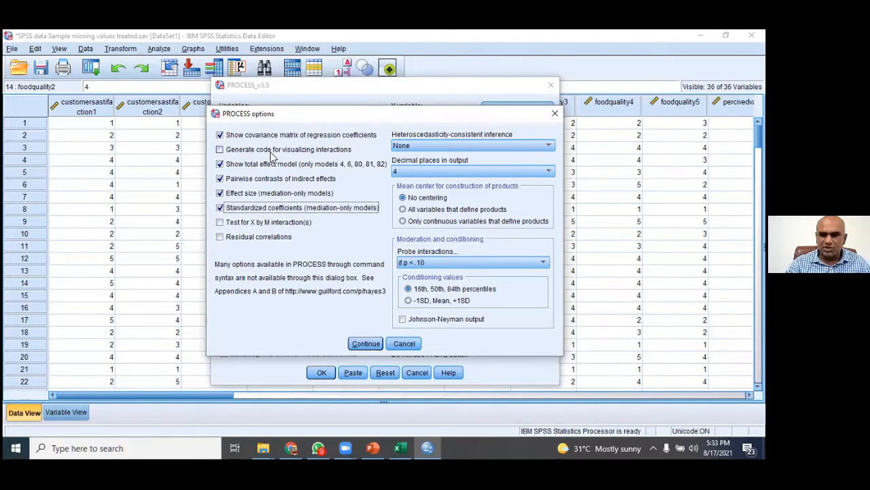
- Set the conditioning values to -1SD, Mean, +1SD and run the mediation analysis
click(439, 300)
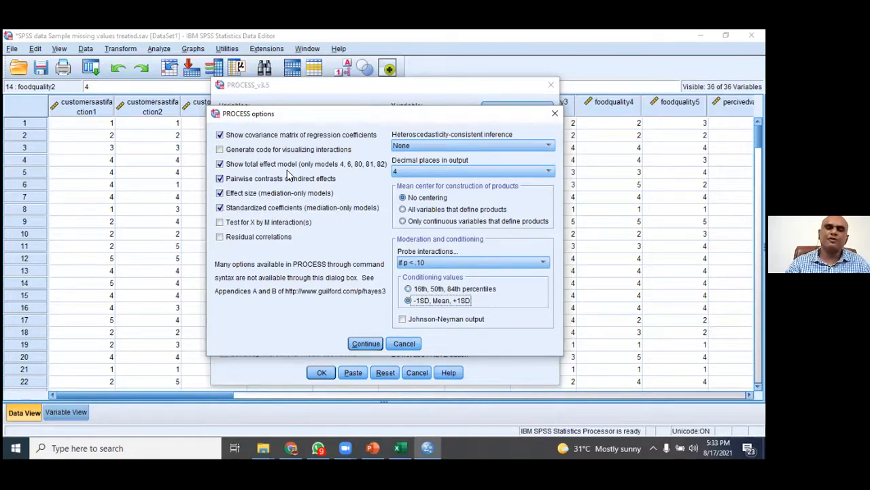
click(365, 343)
click(322, 373)
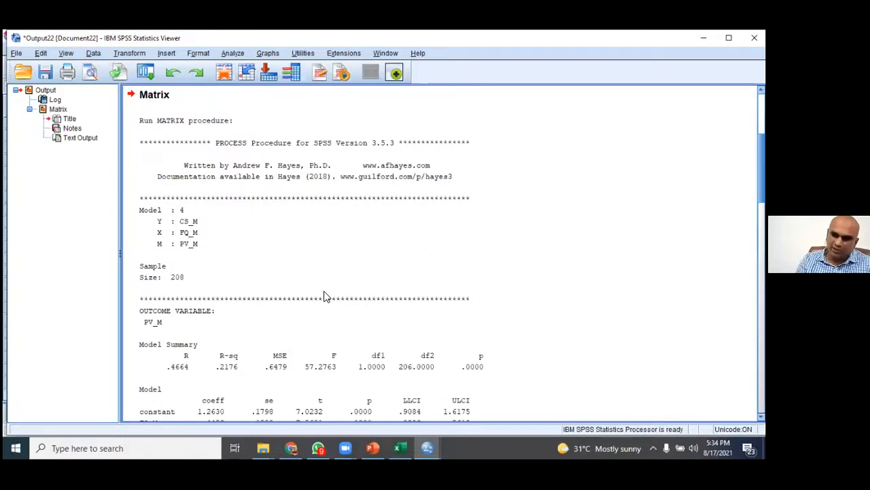
- Examine the mediation output, from the PV_M and CS_M outcome models through the total, direct and indirect effects of X on Y
scroll(324, 297, down, 3)
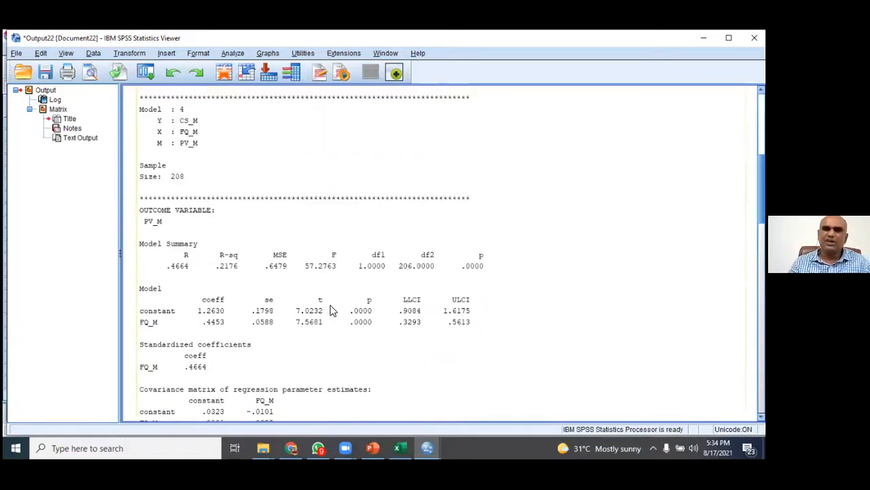
click(331, 310)
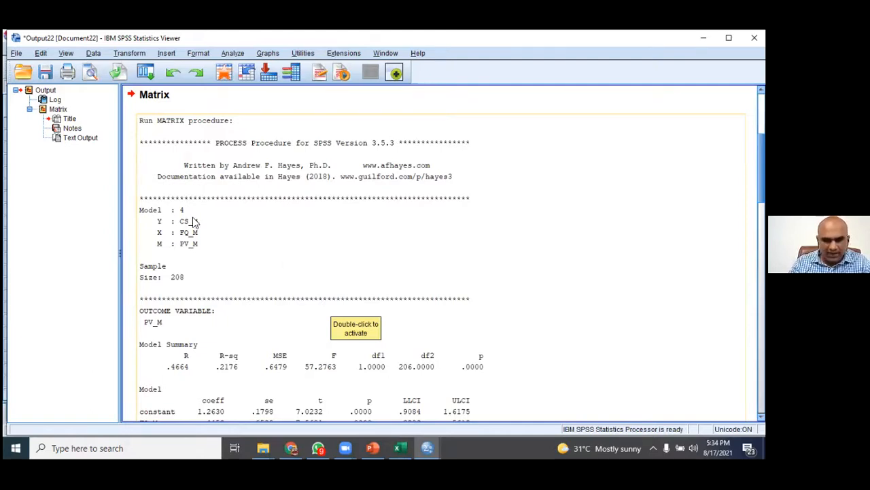
scroll(203, 275, down, 2)
scroll(203, 275, down, 5)
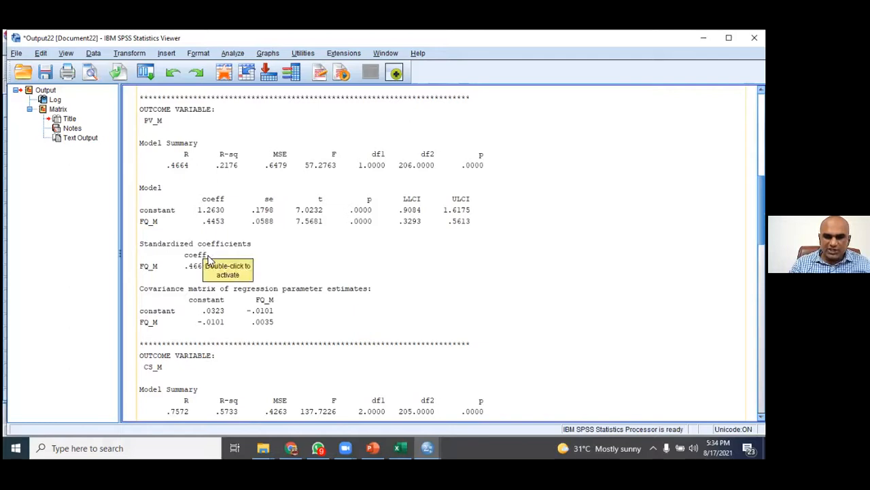
scroll(204, 253, down, 4)
scroll(303, 298, down, 7)
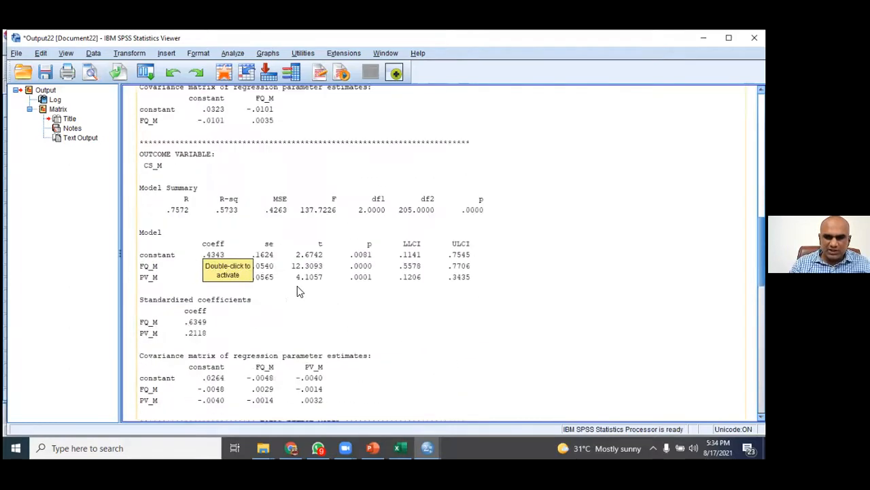
scroll(297, 286, down, 8)
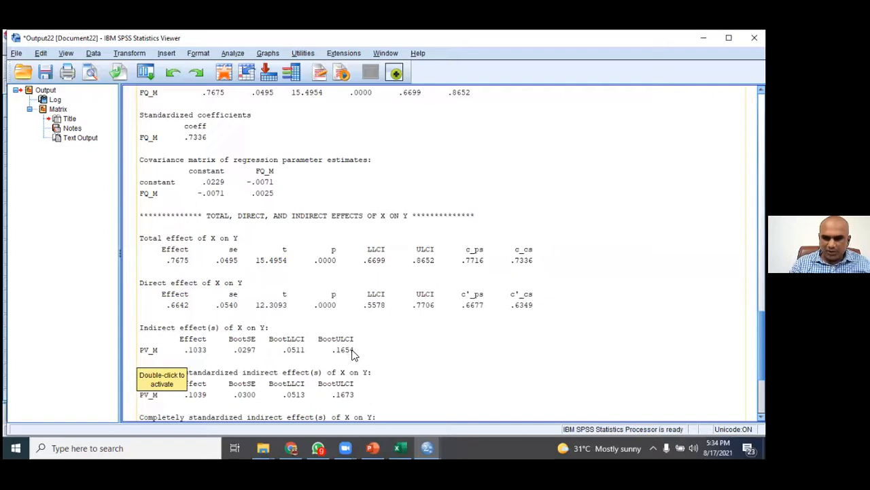
scroll(354, 353, down, 2)
scroll(352, 353, down, 2)
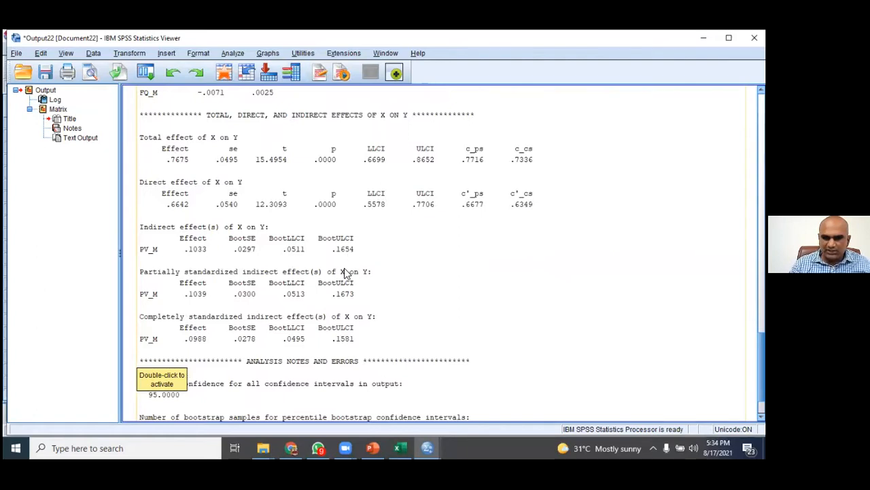
scroll(345, 272, down, 2)
- Review the mediation output again from the model specification down to the bootstrap confidence limits of the indirect effect through PV_M
click(354, 202)
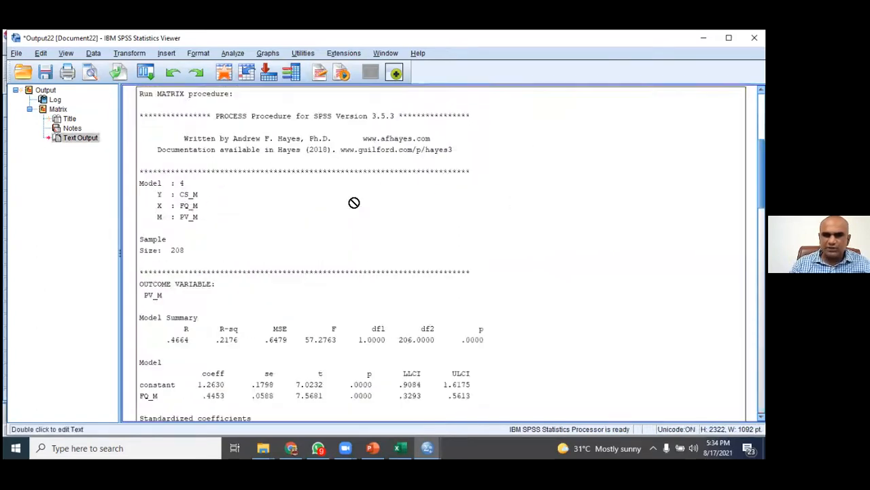
scroll(357, 257, down, 3)
scroll(357, 257, down, 5)
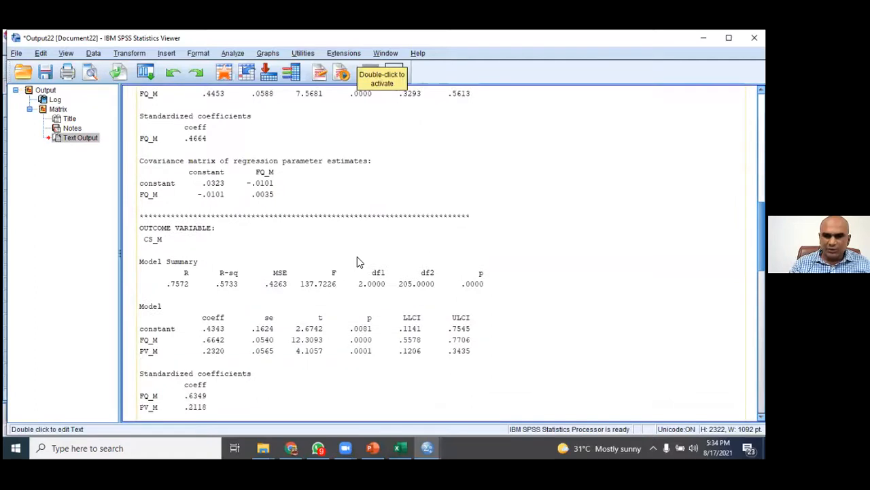
scroll(357, 256, down, 5)
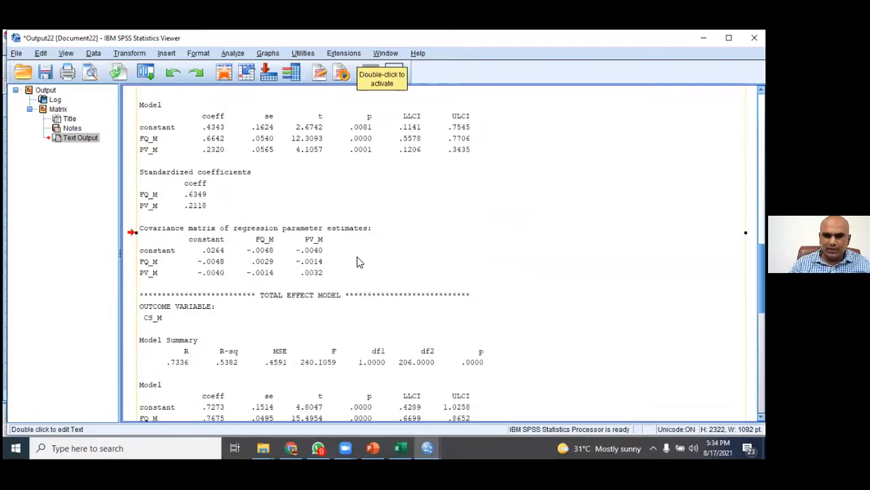
scroll(357, 258, down, 6)
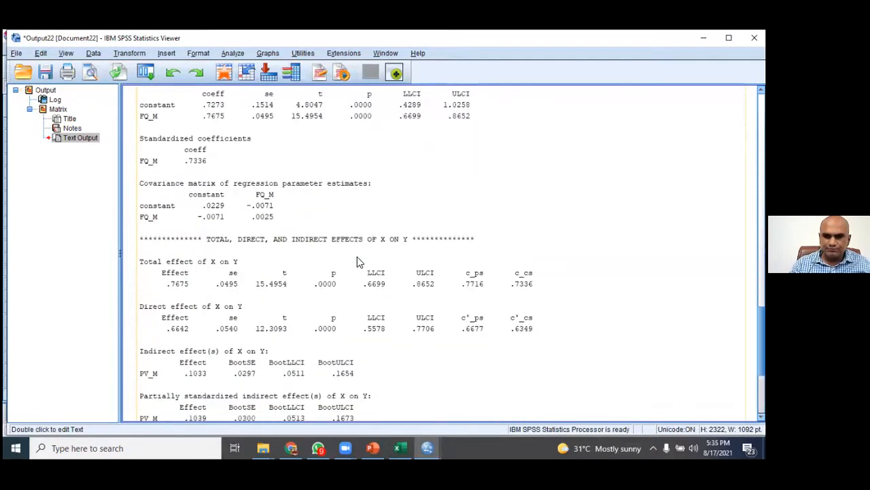
scroll(357, 256, down, 1)
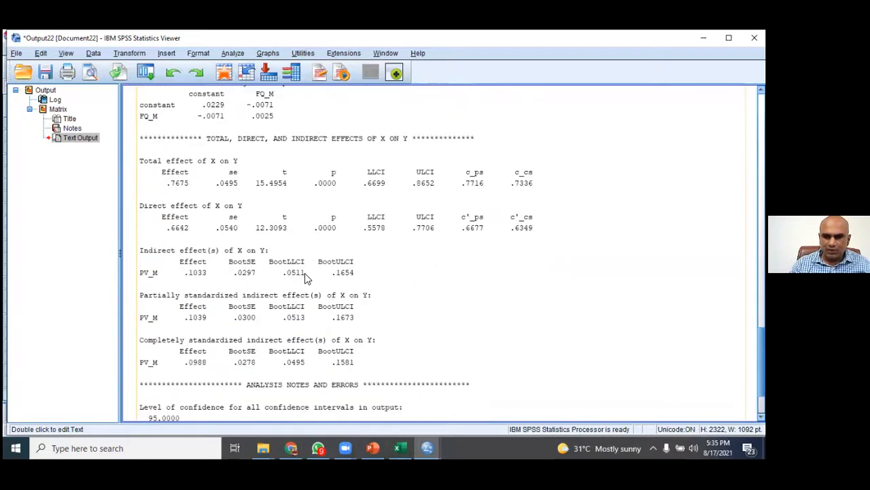
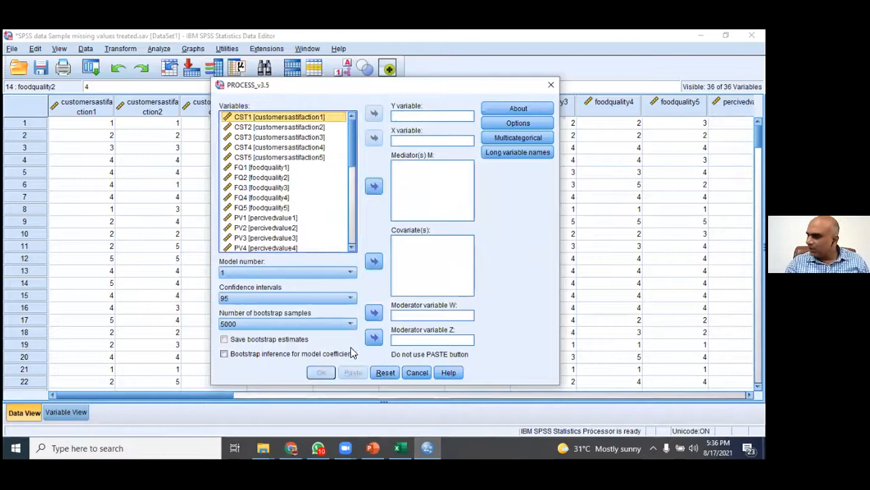
- Assign CS_M as the Y variable in the new PROCESS setup
drag(353, 144, 356, 185)
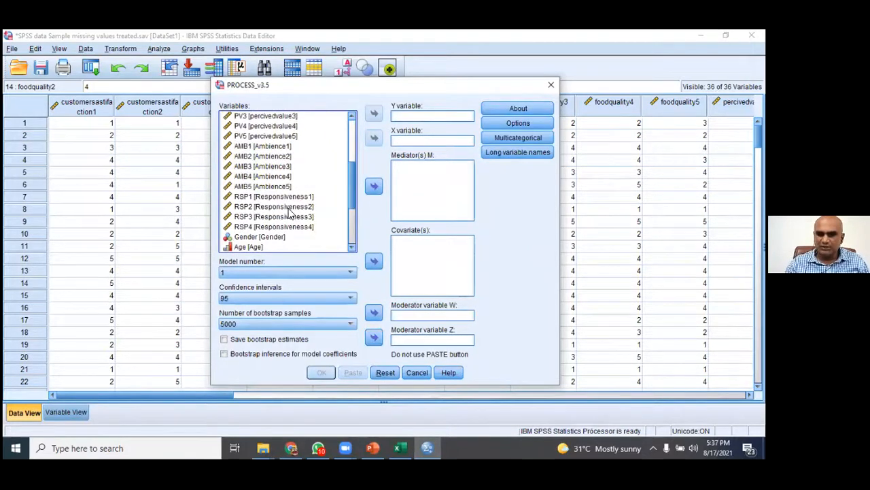
scroll(288, 221, up, 1)
scroll(275, 198, down, 5)
click(243, 176)
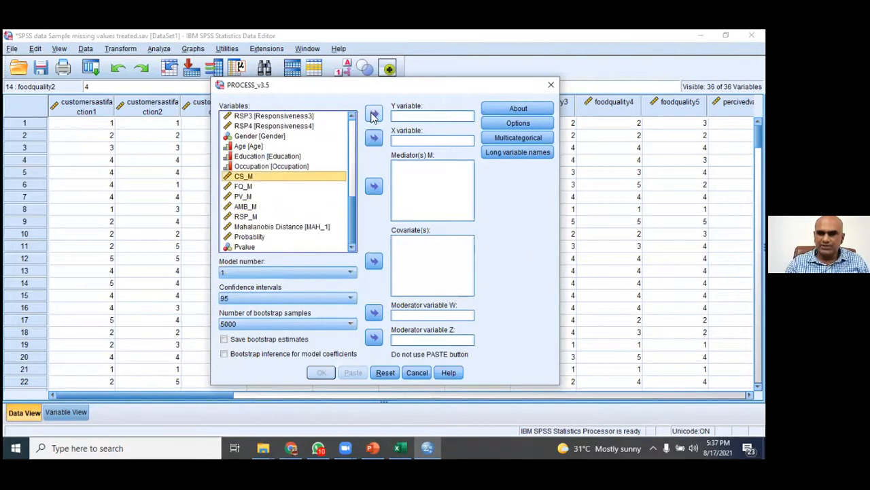
click(374, 113)
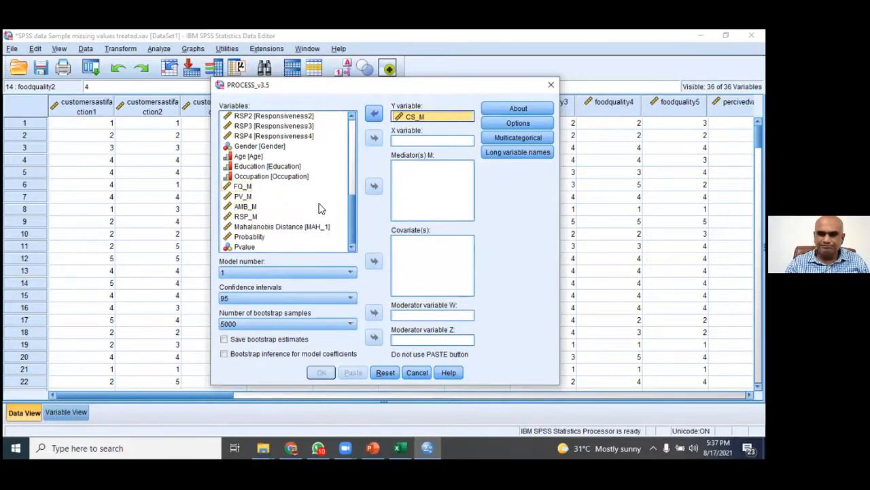
- Assign PV_M as the mediator M and FQ_M as the X variable
click(245, 197)
click(374, 186)
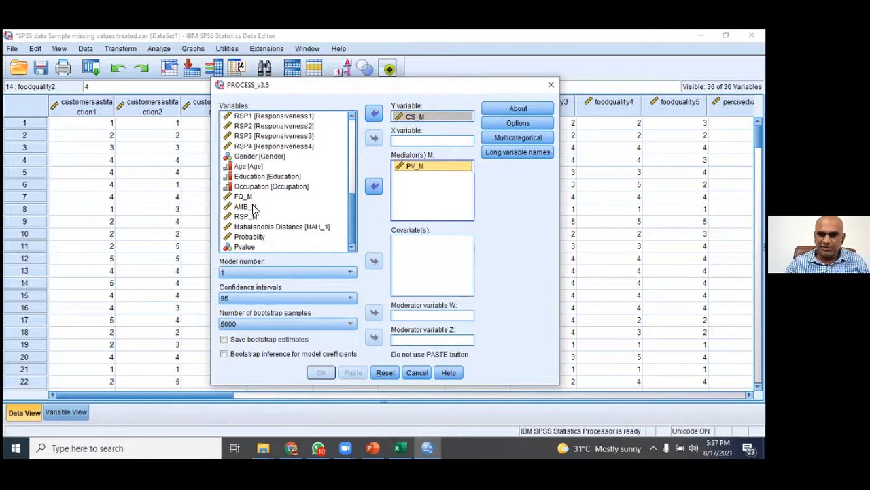
click(245, 198)
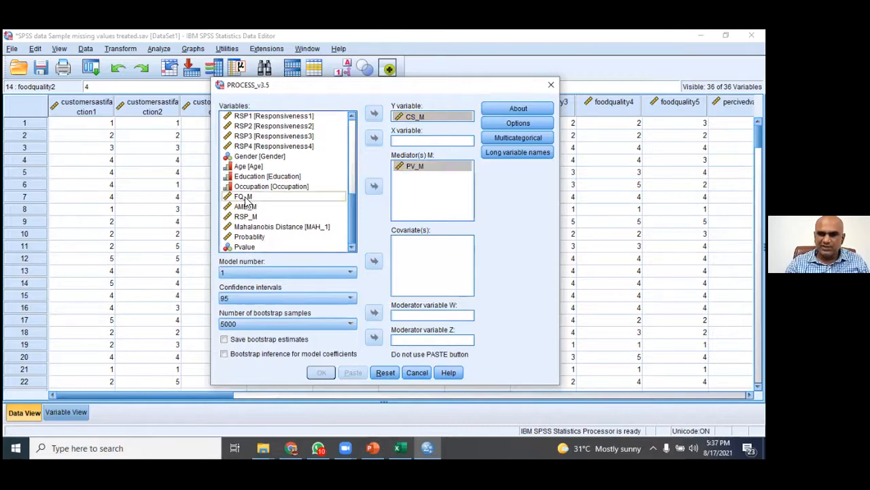
click(374, 139)
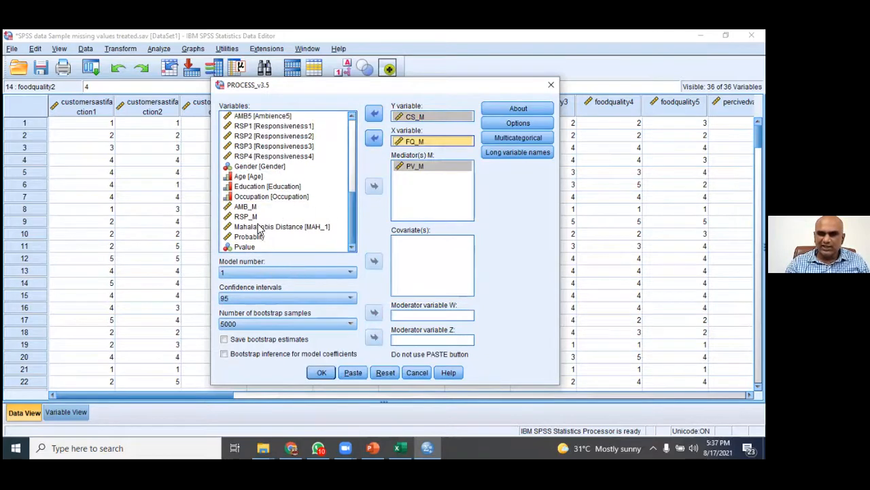
- Assign AMB_M as moderator variable W
click(246, 197)
click(246, 206)
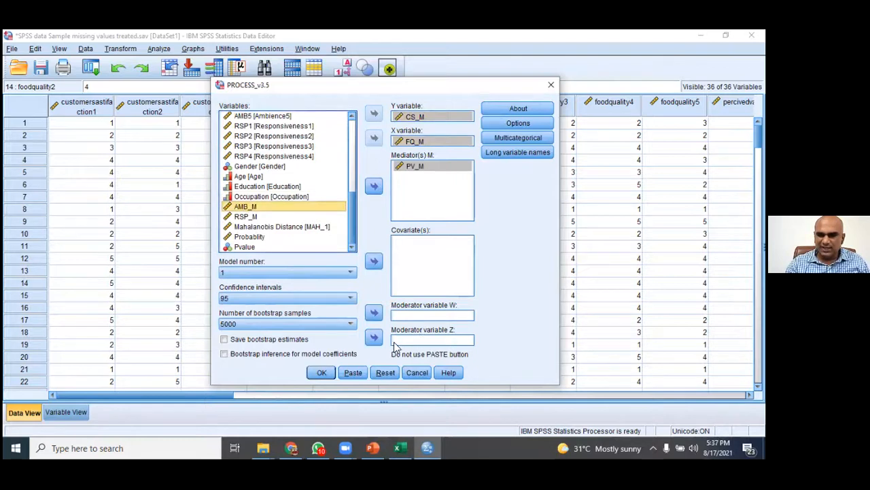
click(374, 312)
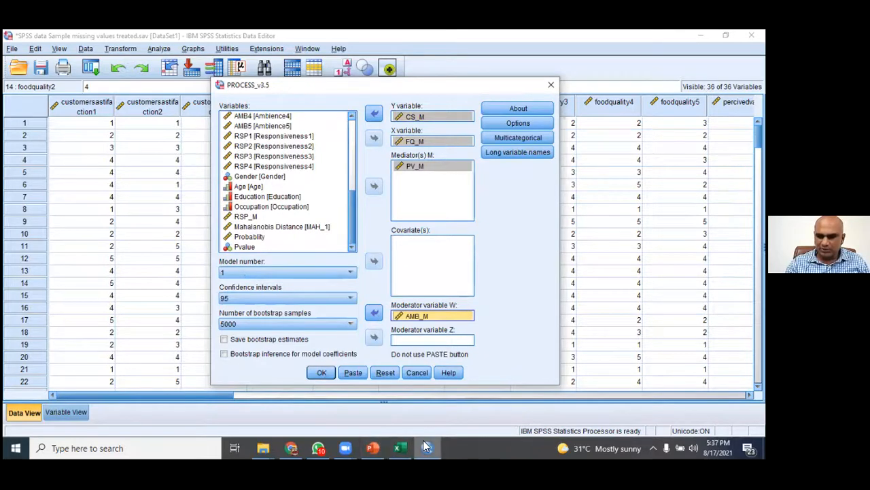
- Switch to PowerPoint and examine the Moderated-Mediation diagram on the Types of Models slide
click(371, 447)
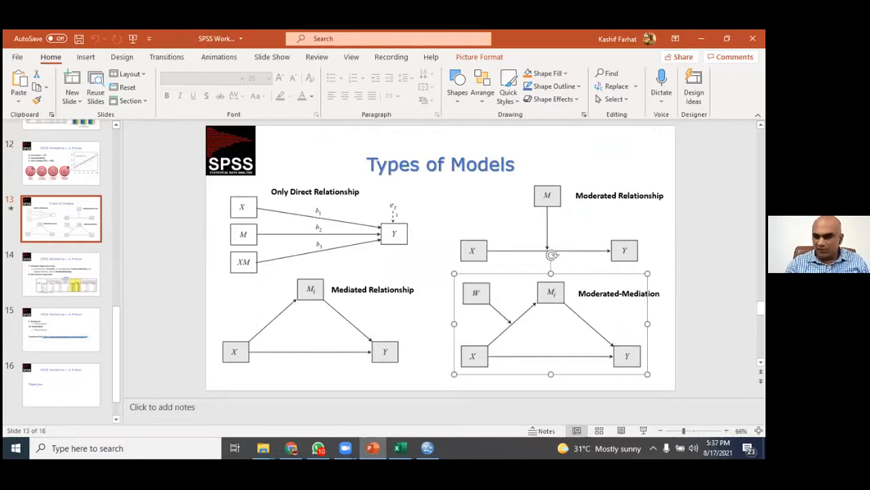
click(711, 309)
click(476, 293)
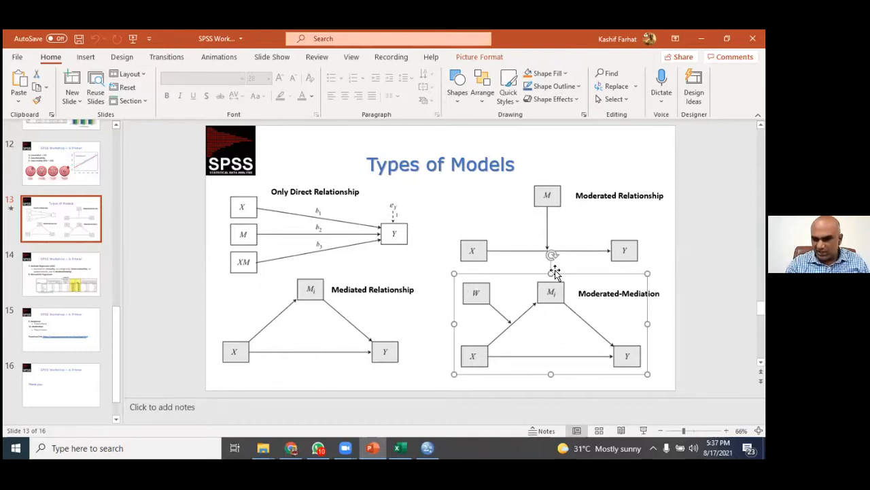
click(710, 322)
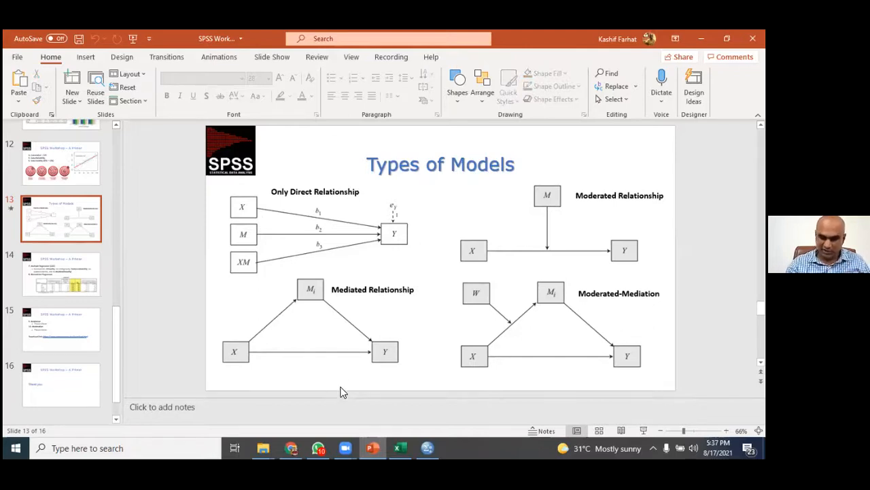
- Return to SPSS and enable the covariance matrix, code for visualizing interactions and the total effect model in the PROCESS options
mouse_move(427, 442)
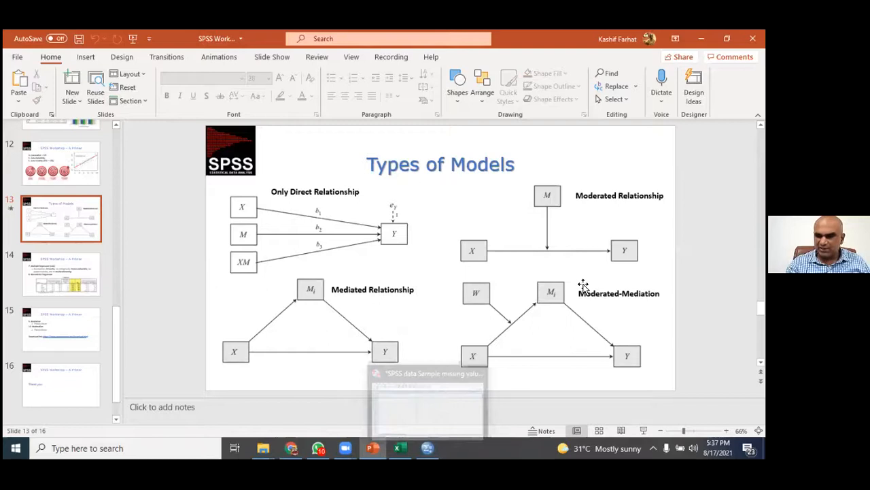
click(428, 444)
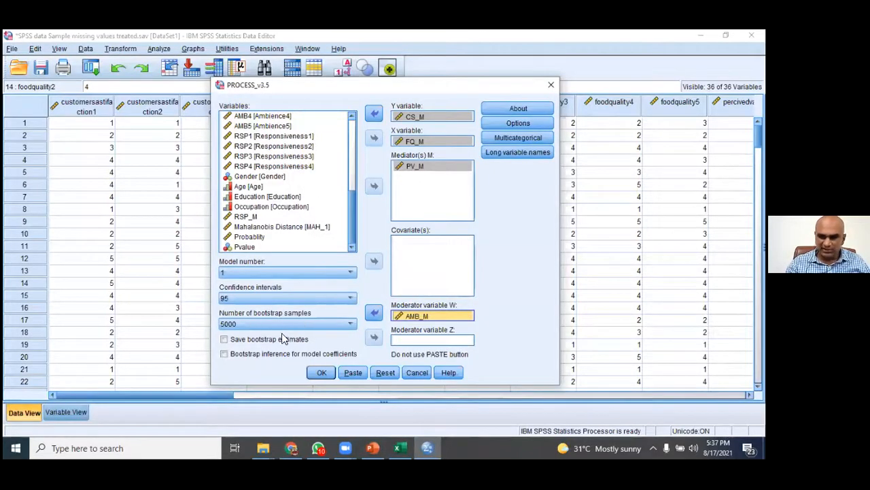
click(542, 123)
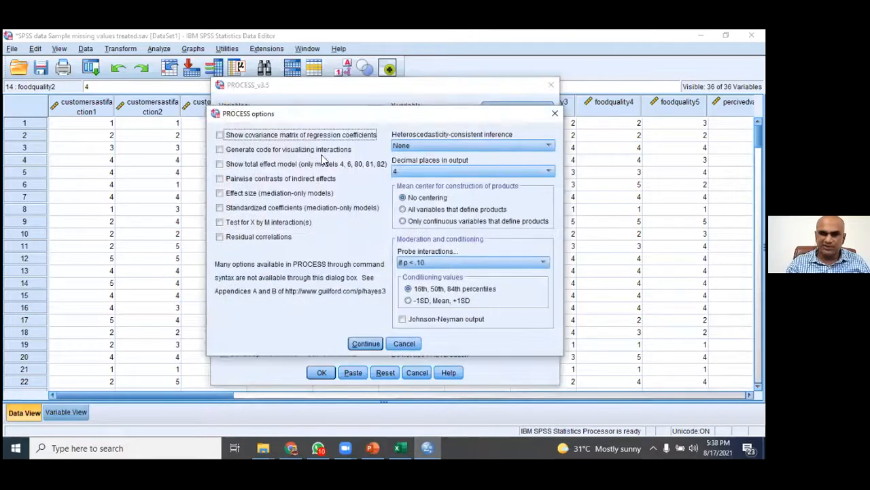
click(272, 136)
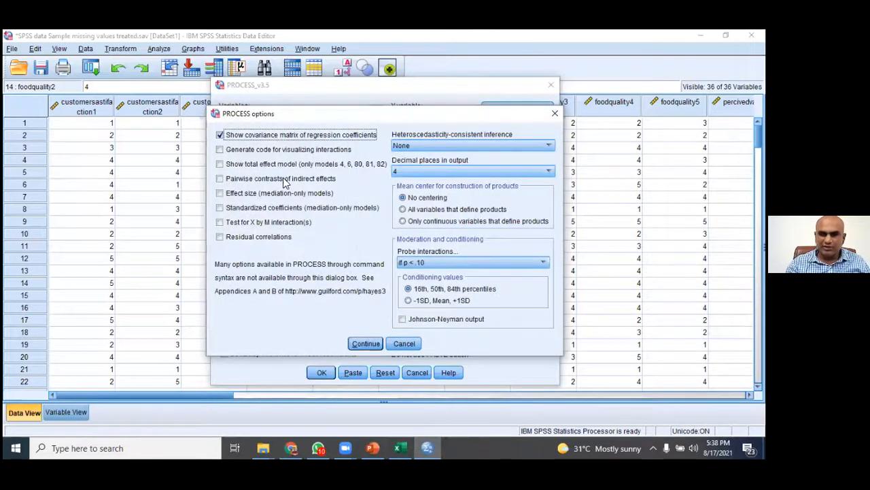
click(284, 150)
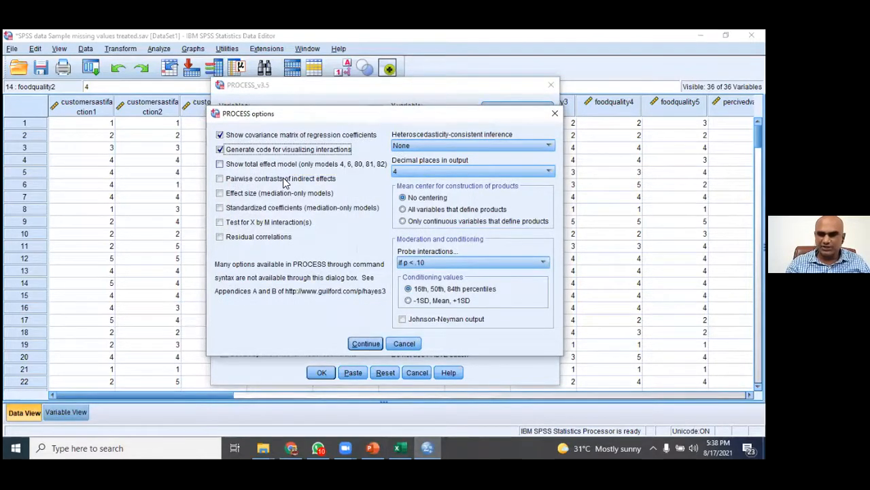
click(284, 150)
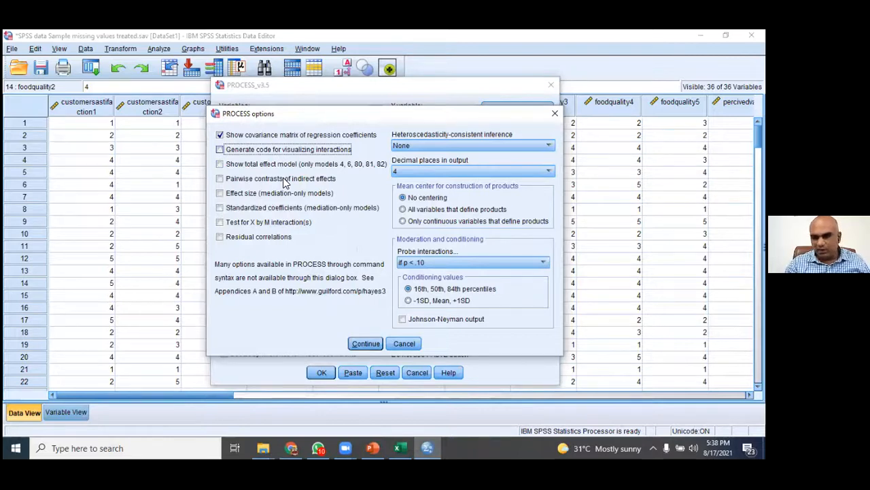
click(284, 149)
click(284, 164)
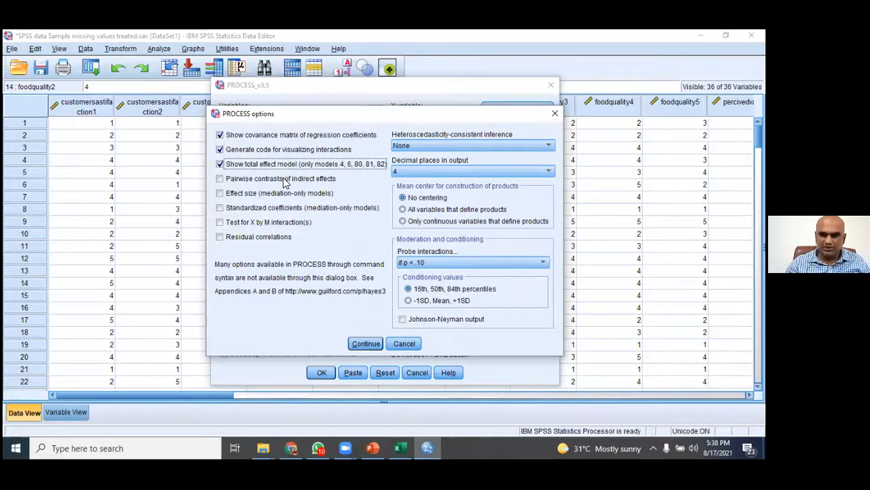
- Enable pairwise contrasts, effect size, standardized coefficients and the X by M interaction test, with conditioning values at -1SD, Mean, +1SD
click(284, 179)
click(284, 179)
click(284, 179)
click(283, 194)
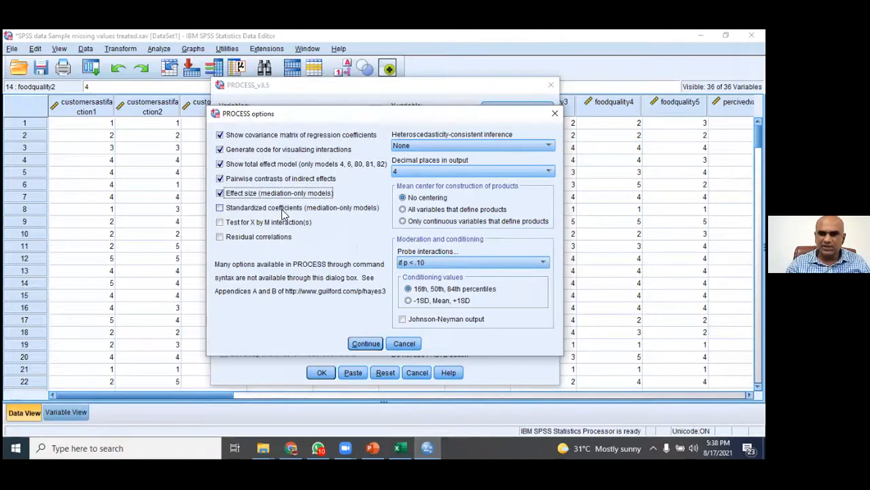
click(283, 209)
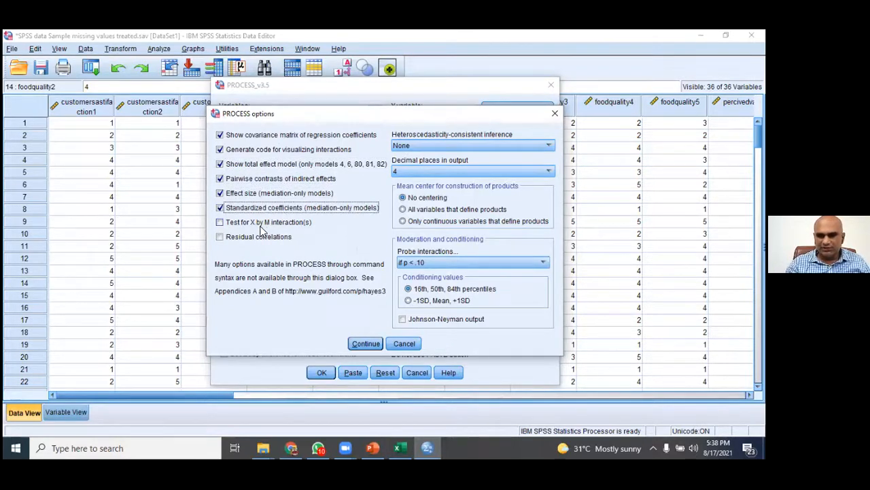
click(275, 223)
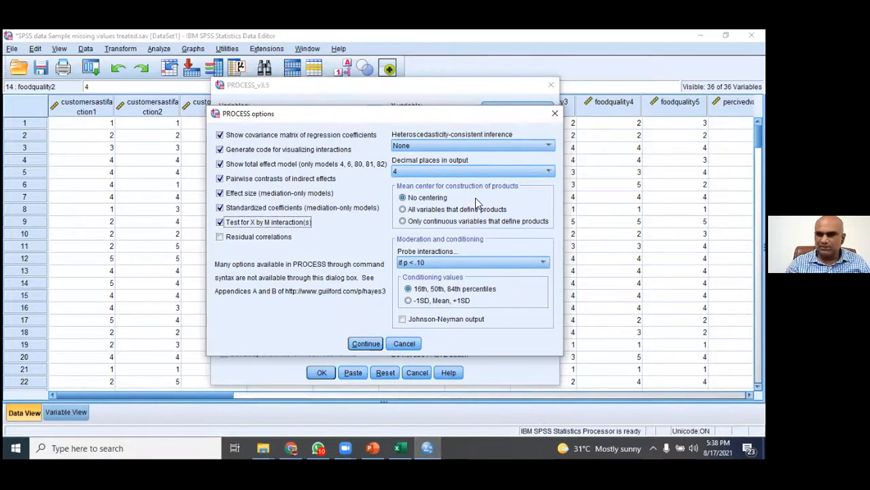
click(423, 301)
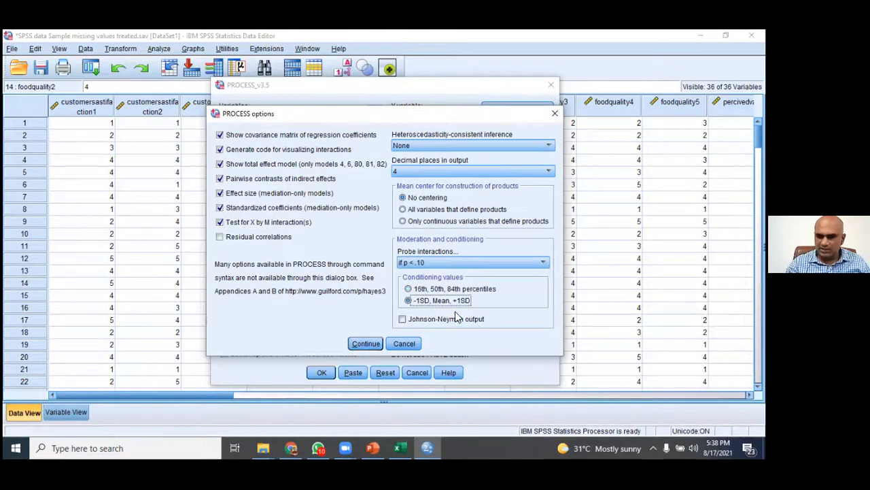
click(362, 343)
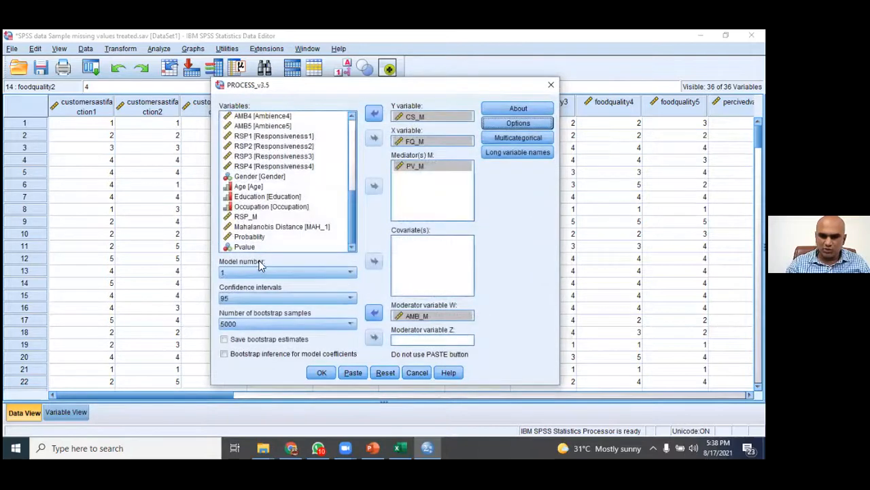
- Set the PROCESS model number to 7 and run the moderated mediation analysis
click(333, 273)
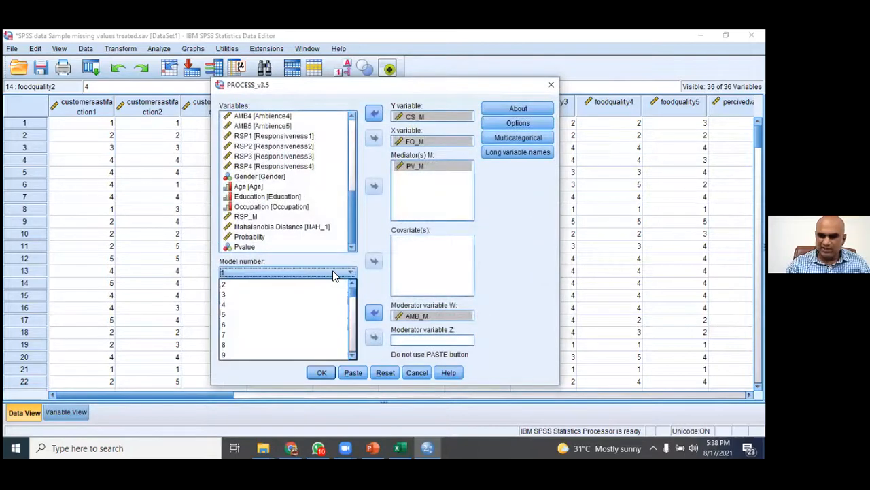
click(296, 335)
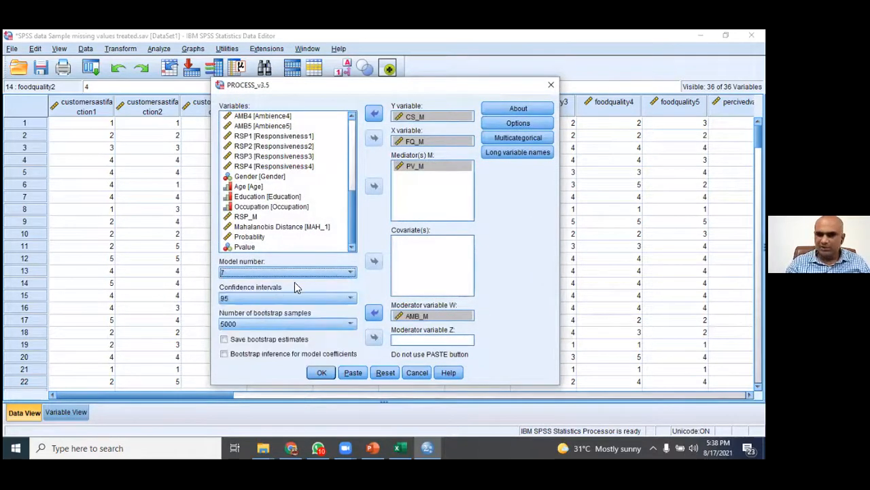
click(322, 375)
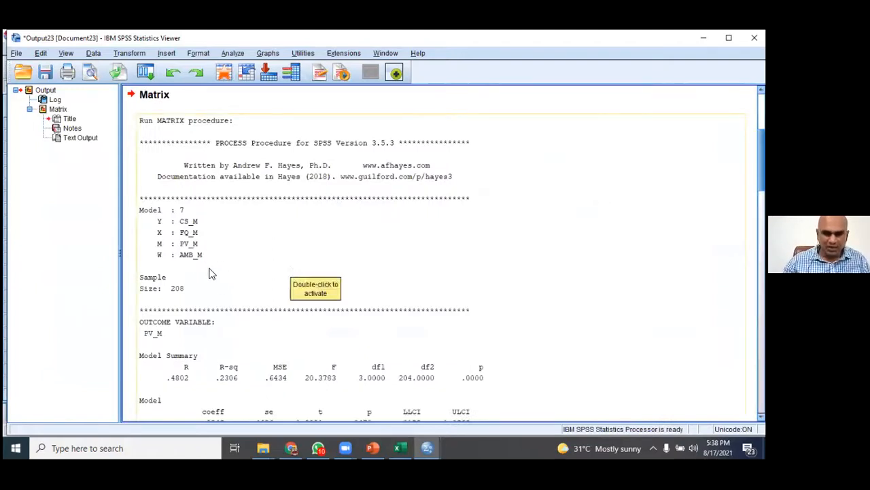
- Examine the model summary and coefficients for outcome PV_M, including the FQ_M x AMB_M interaction term
scroll(208, 267, down, 3)
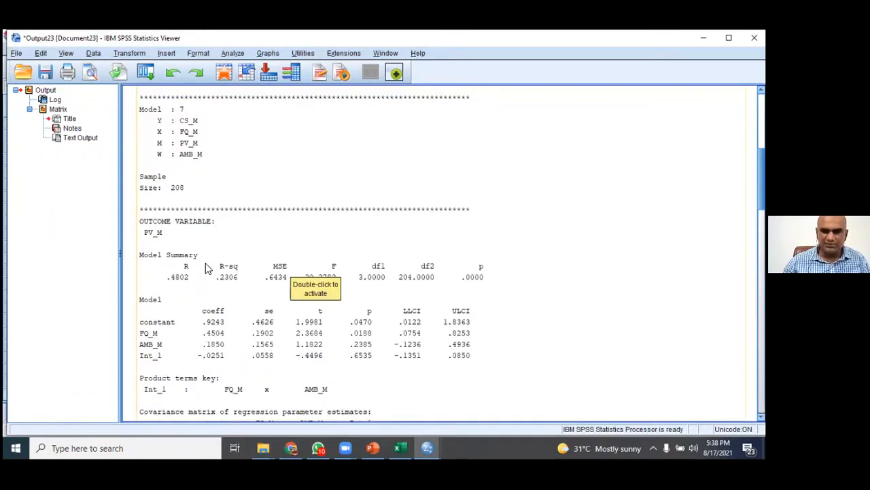
scroll(208, 268, down, 4)
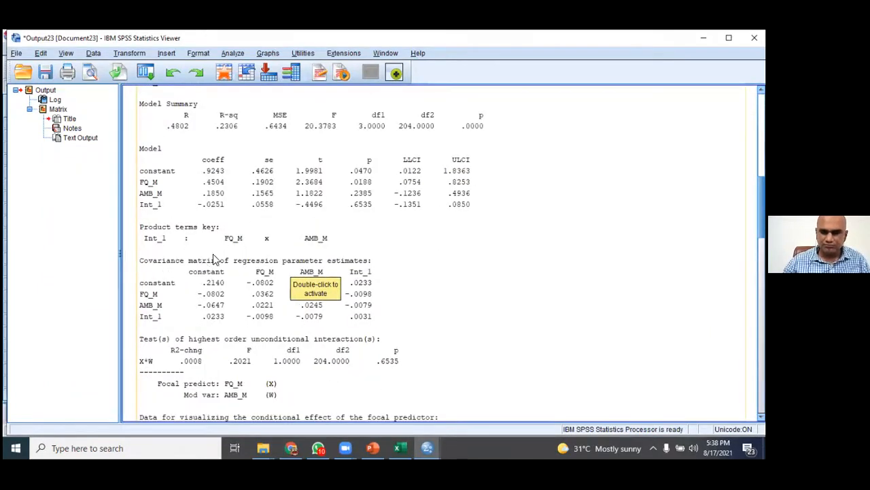
scroll(337, 257, up, 2)
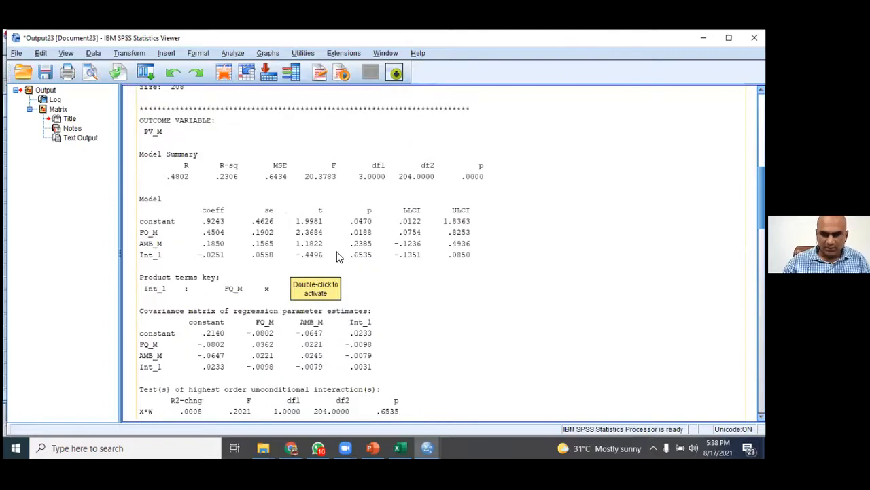
click(446, 330)
scroll(435, 328, up, 8)
scroll(404, 342, down, 7)
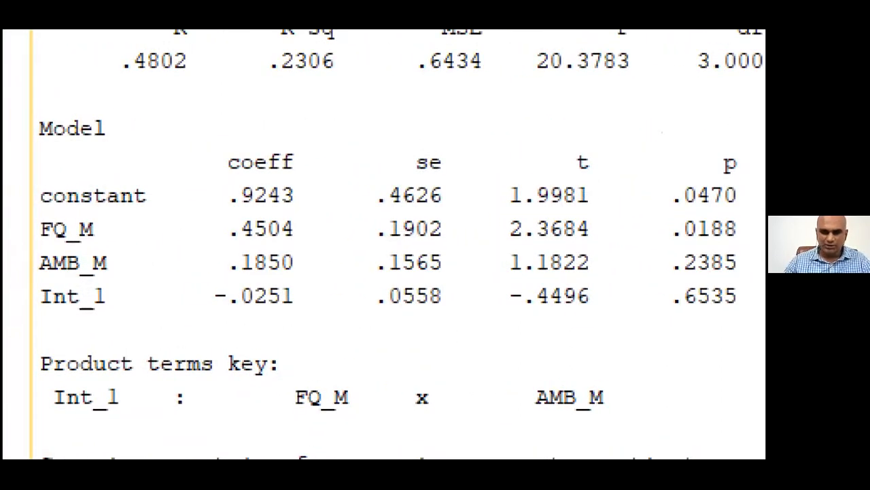
scroll(325, 242, down, 4)
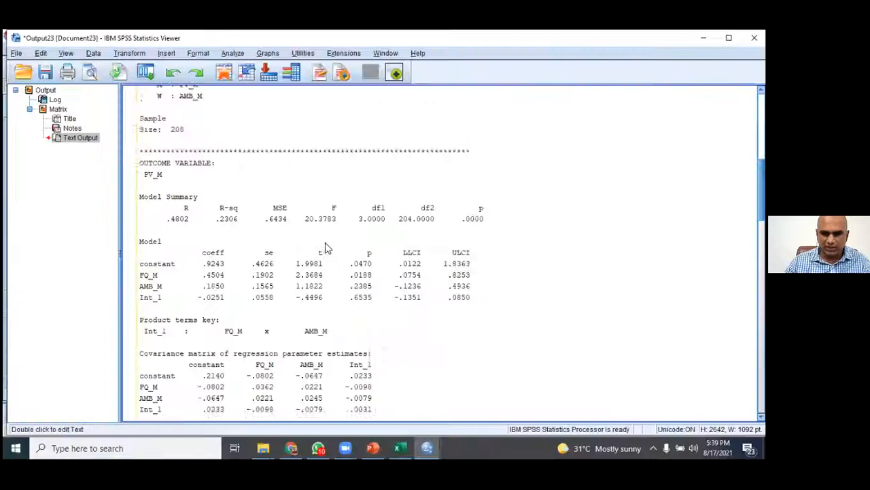
- Review the CS_M model, the direct and conditional indirect effects, and the index of moderated mediation in the output
scroll(315, 262, down, 7)
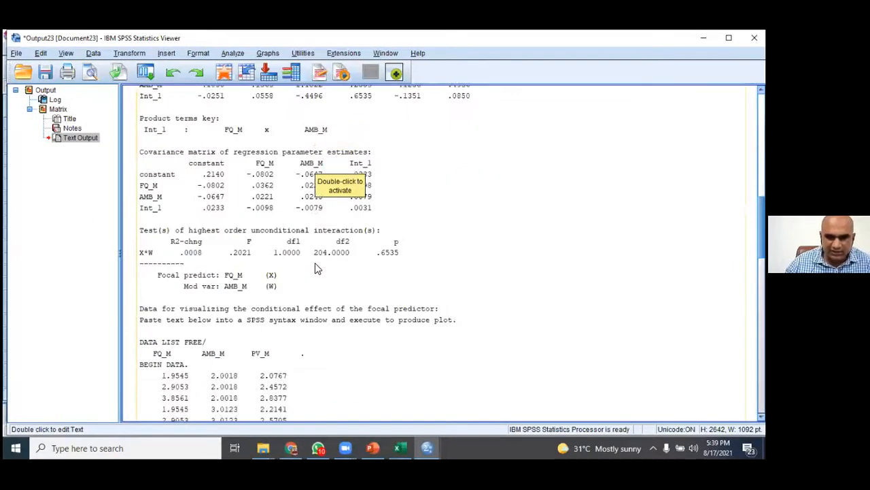
scroll(315, 265, down, 7)
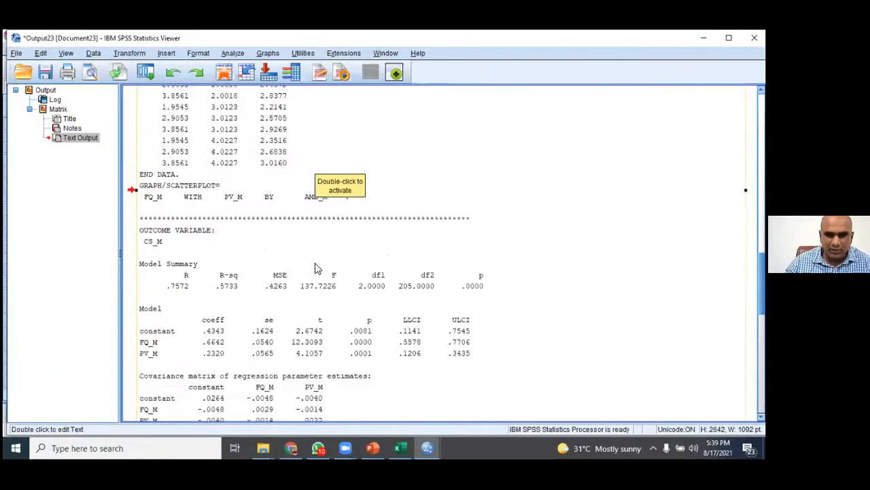
scroll(316, 269, down, 3)
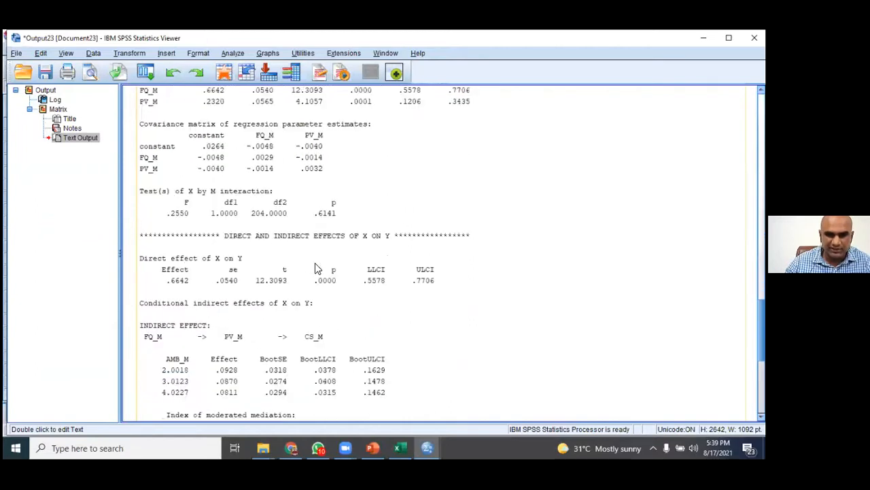
scroll(315, 267, down, 2)
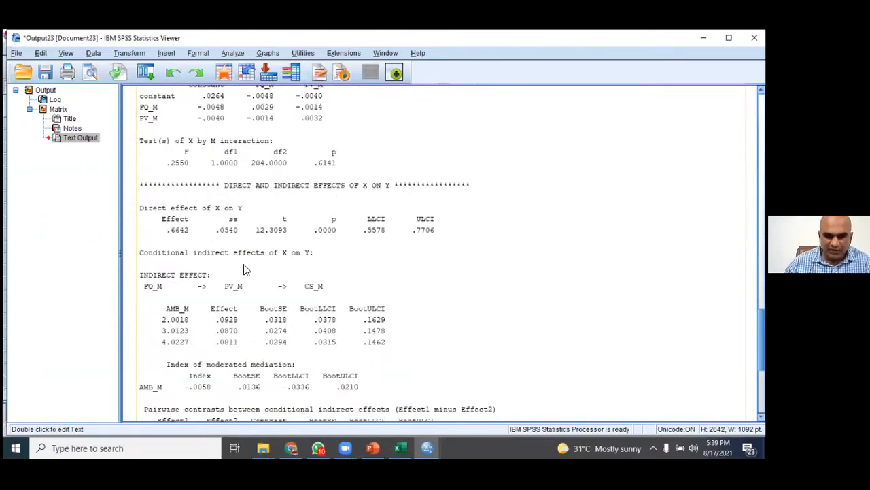
scroll(245, 269, down, 2)
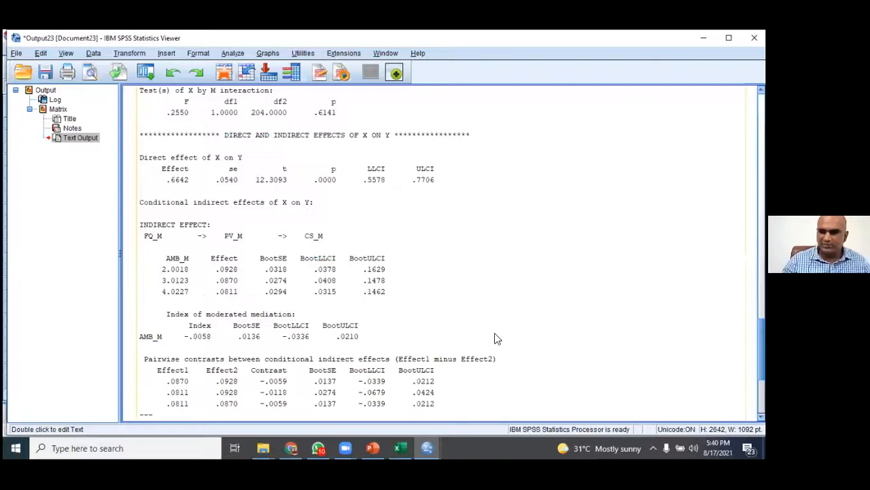
- Close the output viewer without saving its contents and exit SPSS Statistics
click(754, 38)
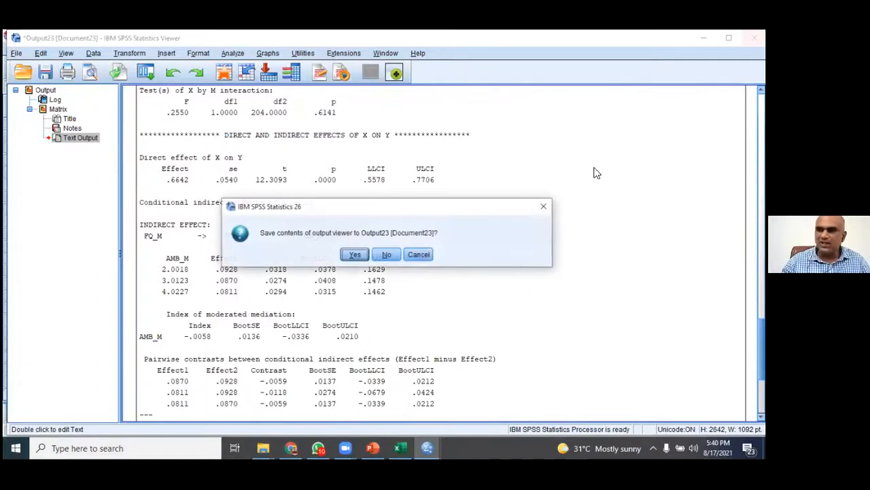
click(387, 255)
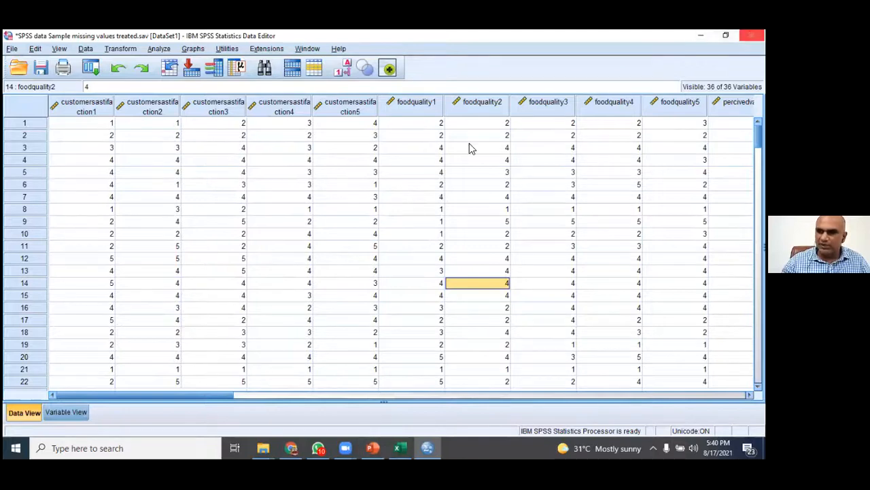
click(751, 35)
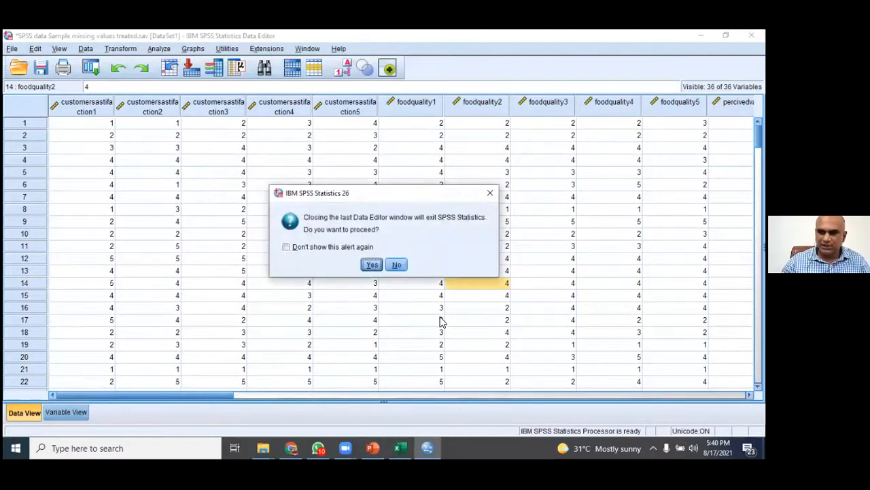
click(372, 266)
click(385, 268)
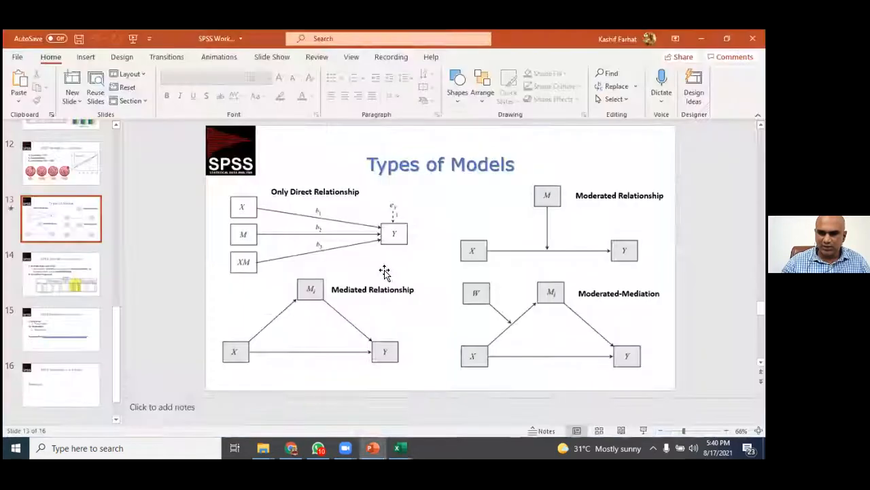
- Open the Various Models for Process Macro file from the SPSS UUM Training folder in File Explorer
click(264, 447)
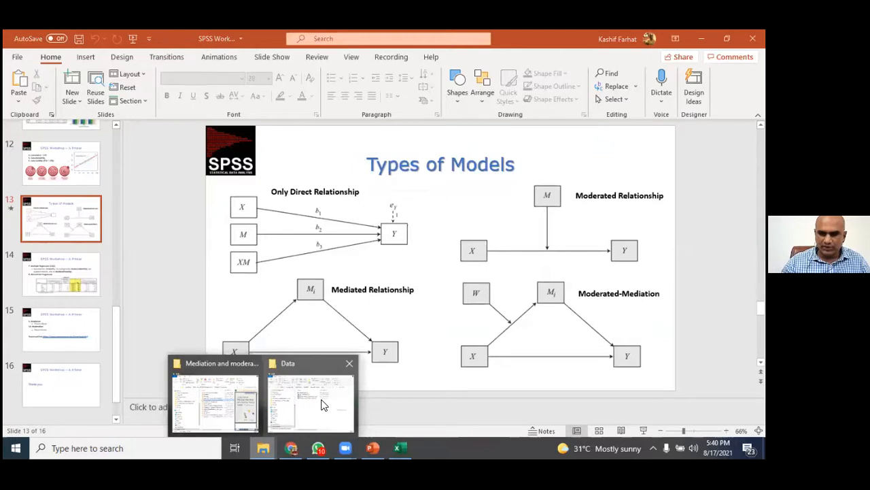
click(323, 405)
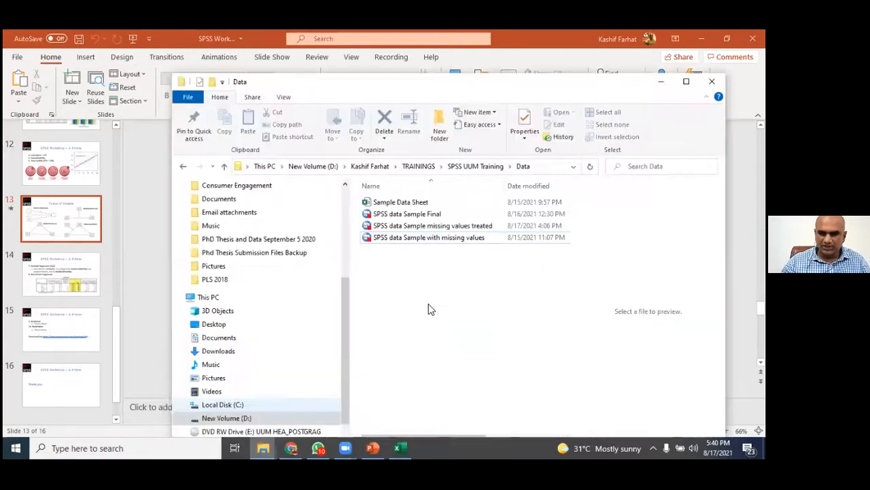
key(alt+Up)
click(412, 250)
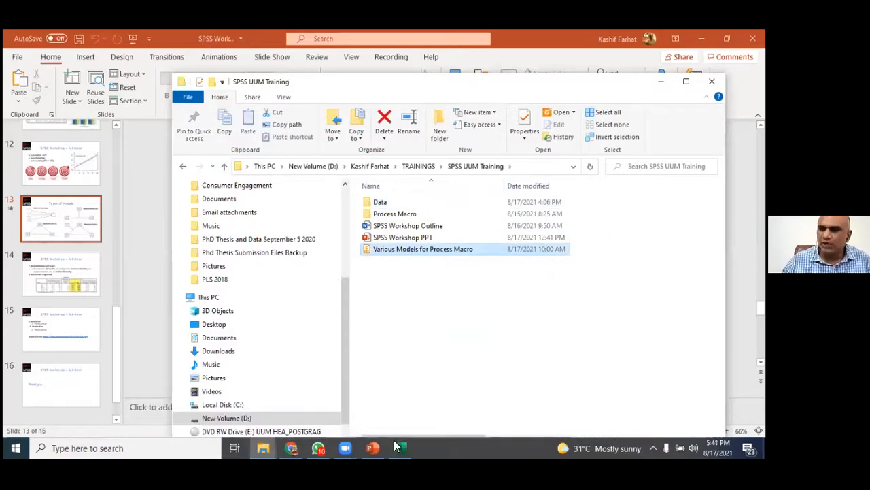
- Switch to Excel and close the Sample Data Sheet workbook without saving changes
mouse_move(394, 440)
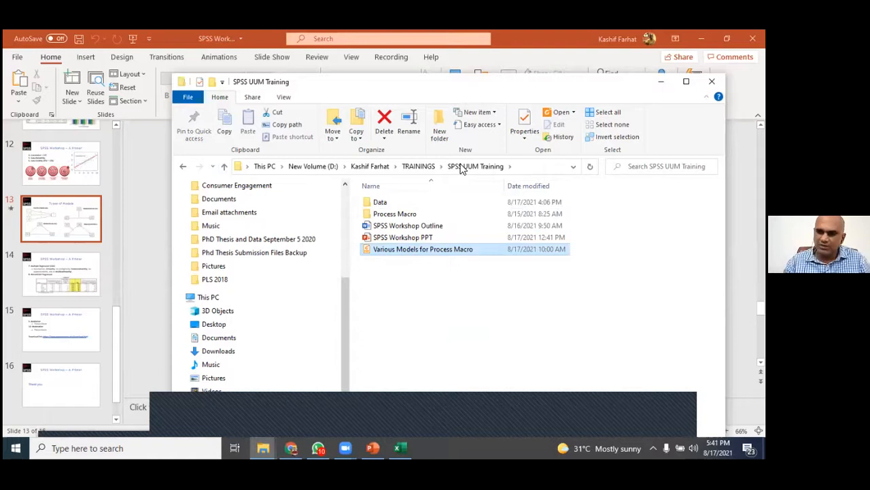
click(400, 448)
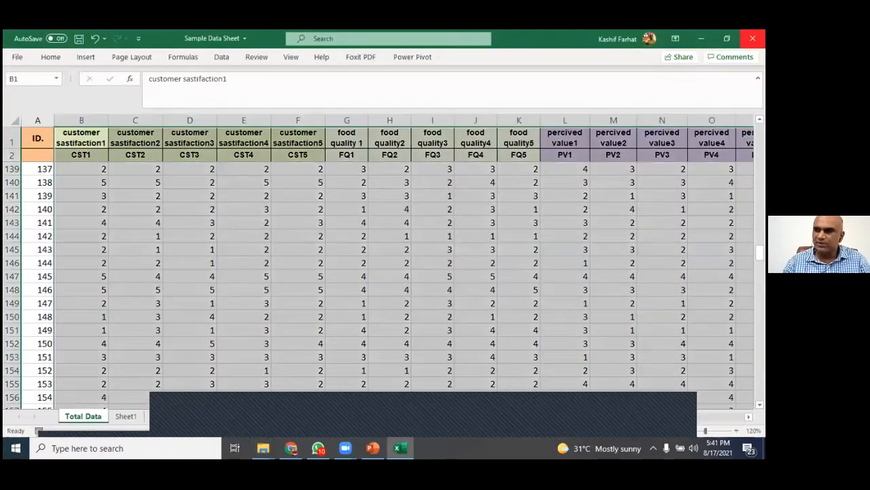
click(753, 38)
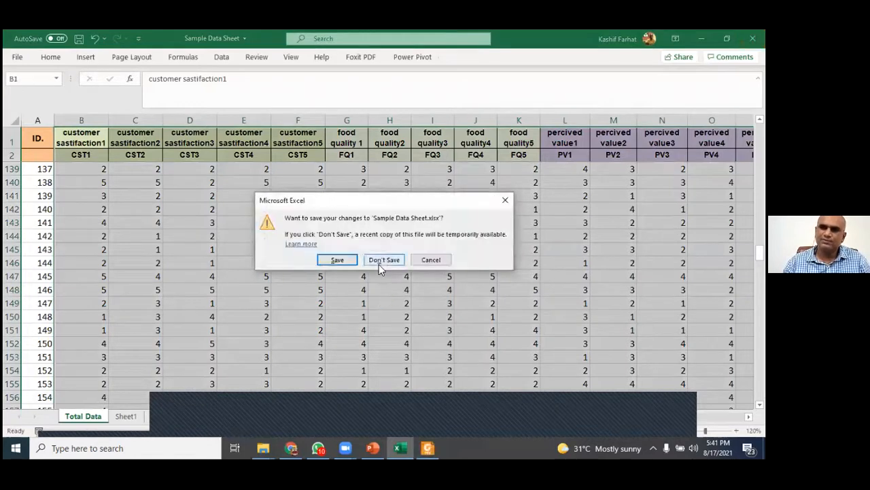
click(382, 260)
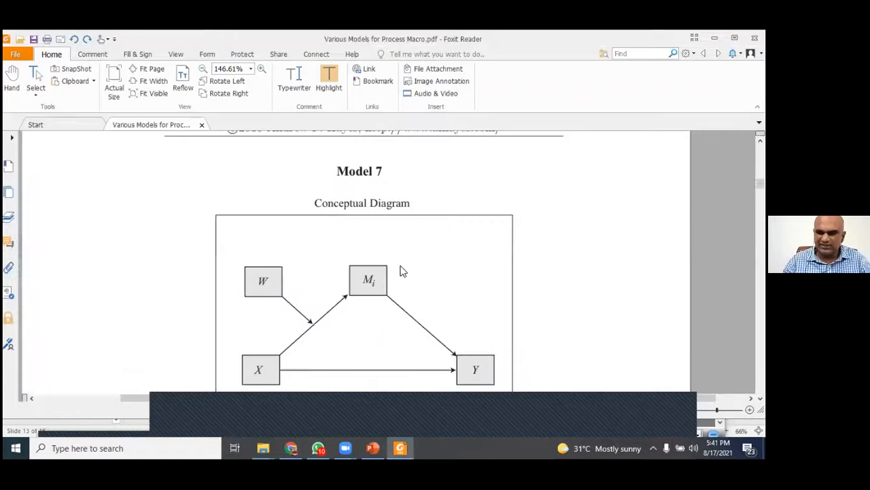
- Browse the Various Models for Process Macro PDF from its opening pages to the Model 1 conceptual diagram
scroll(402, 270, up, 5)
drag(760, 182, 760, 150)
scroll(482, 259, down, 12)
scroll(481, 259, down, 15)
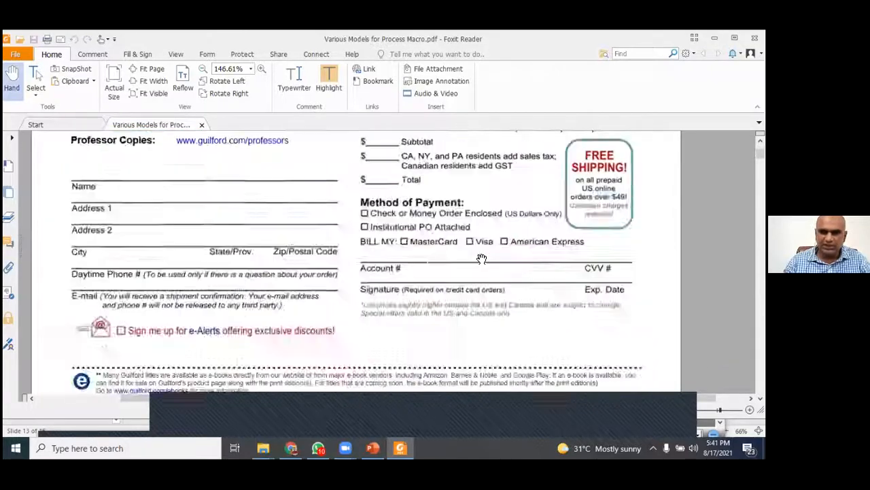
scroll(481, 259, down, 10)
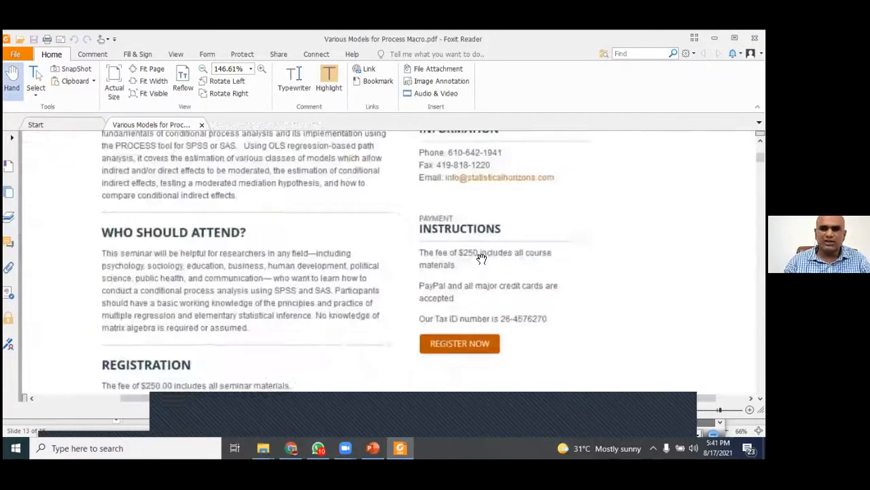
scroll(482, 259, down, 2)
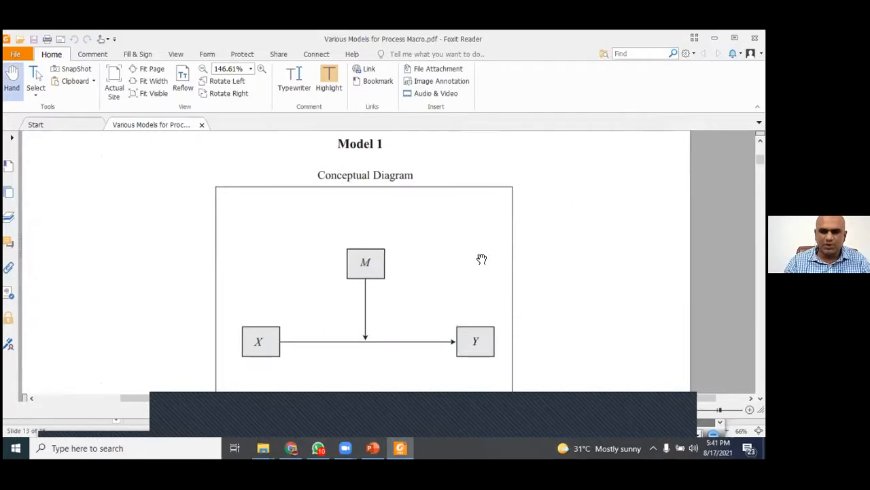